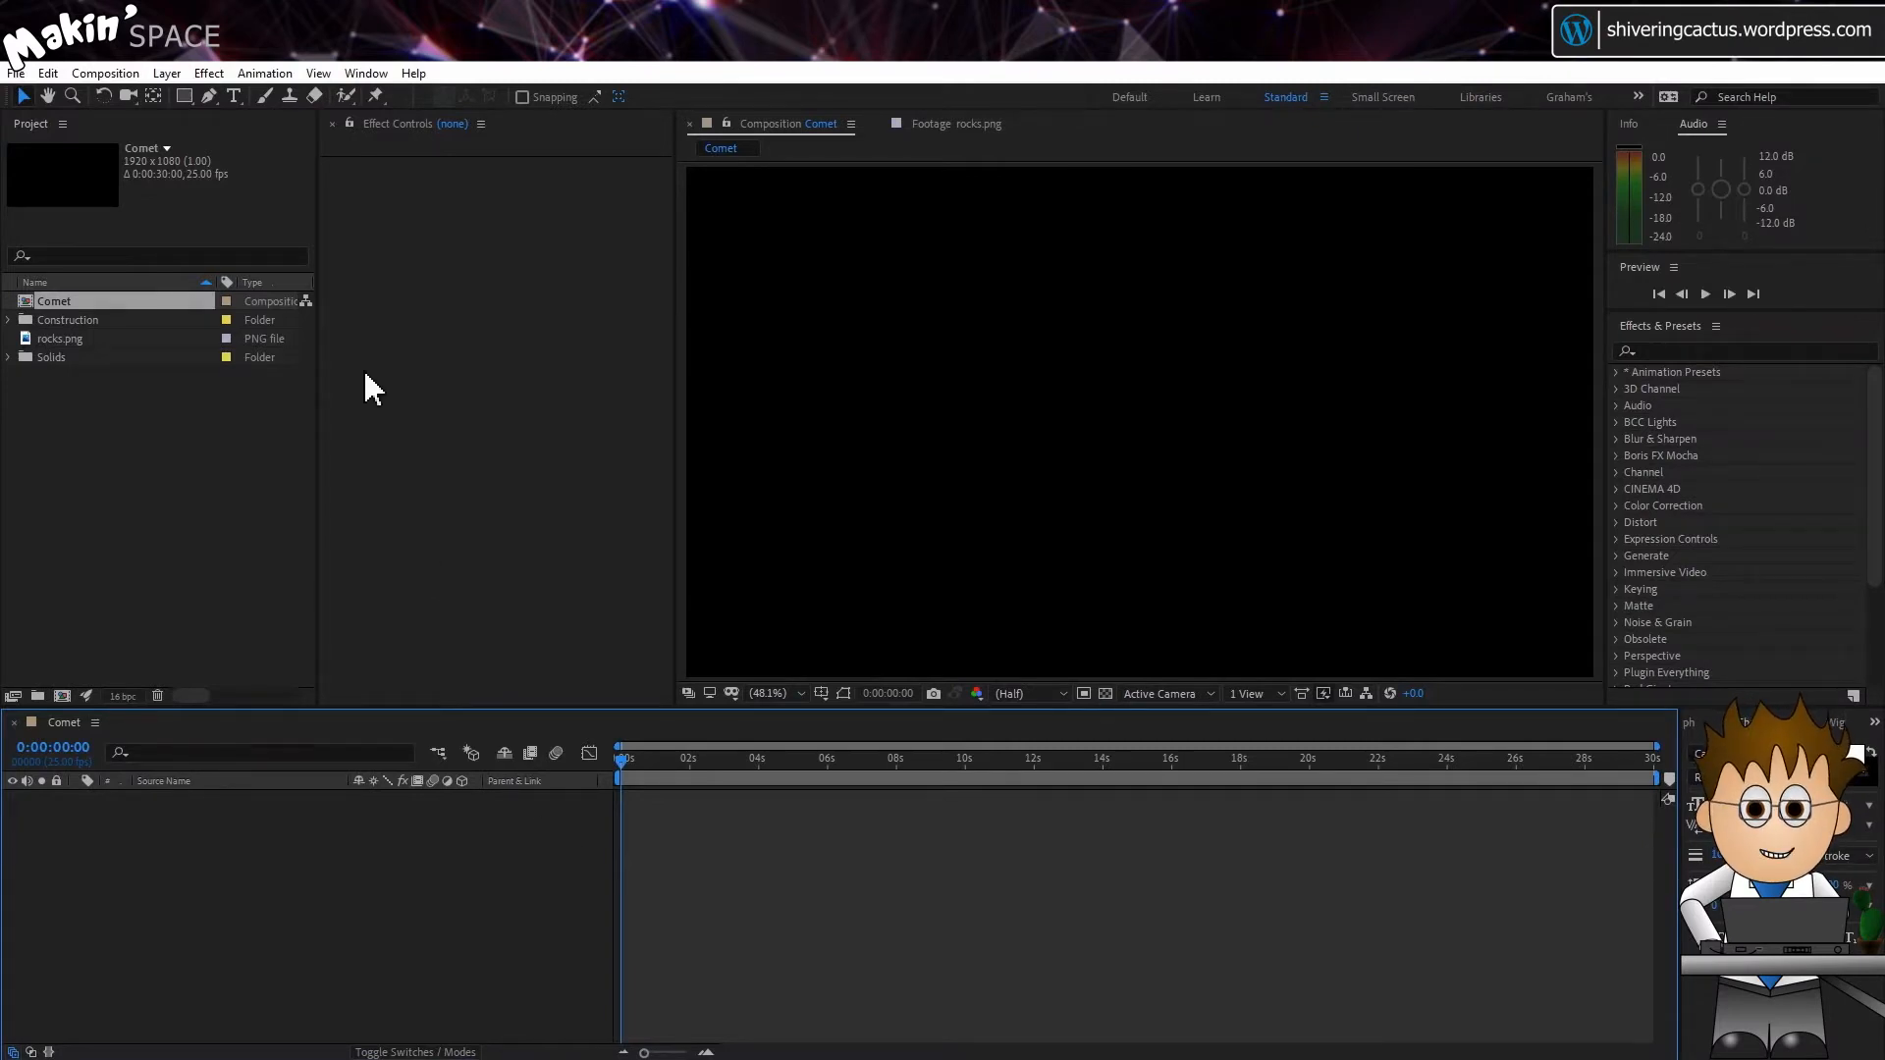
# Add a null object to the Comet composition, rename it Comet NULL and make it a 3D layer.
pyautogui.click(160, 75)
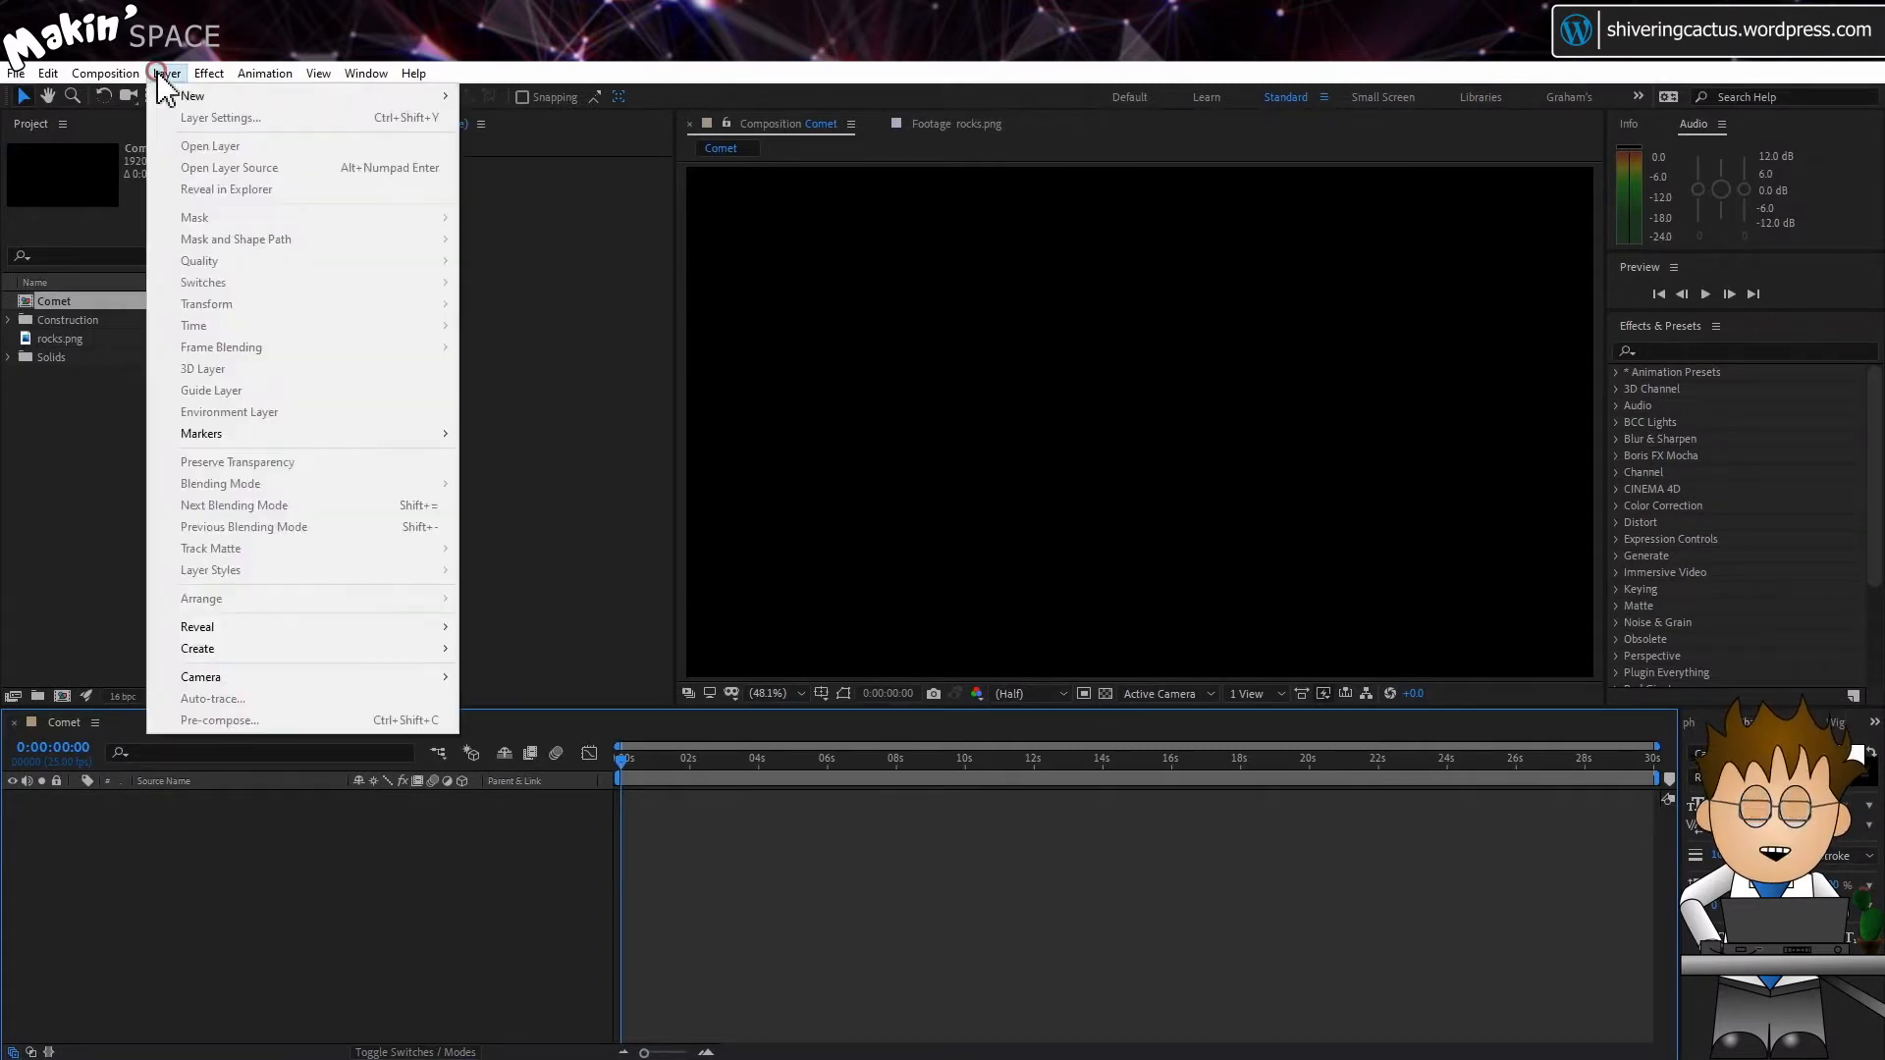
pyautogui.moveTo(186, 101)
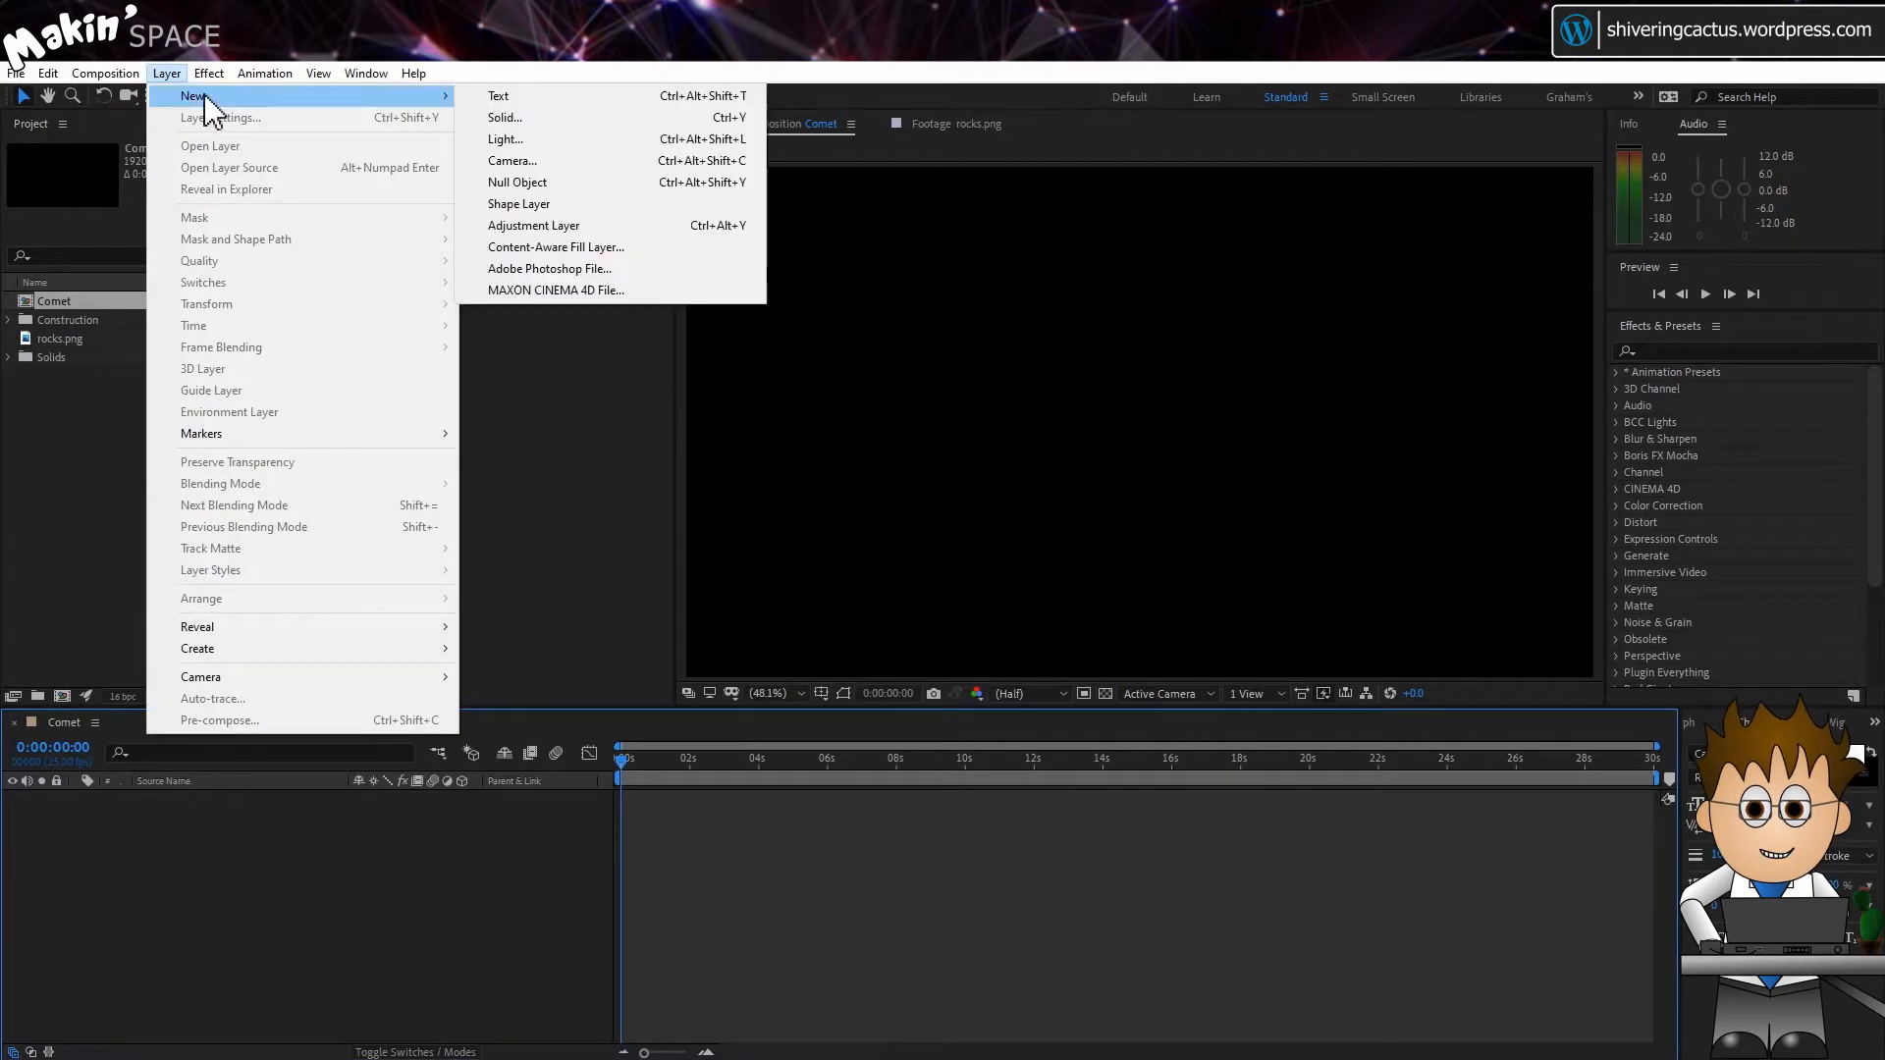
pyautogui.click(673, 184)
pyautogui.press('Return')
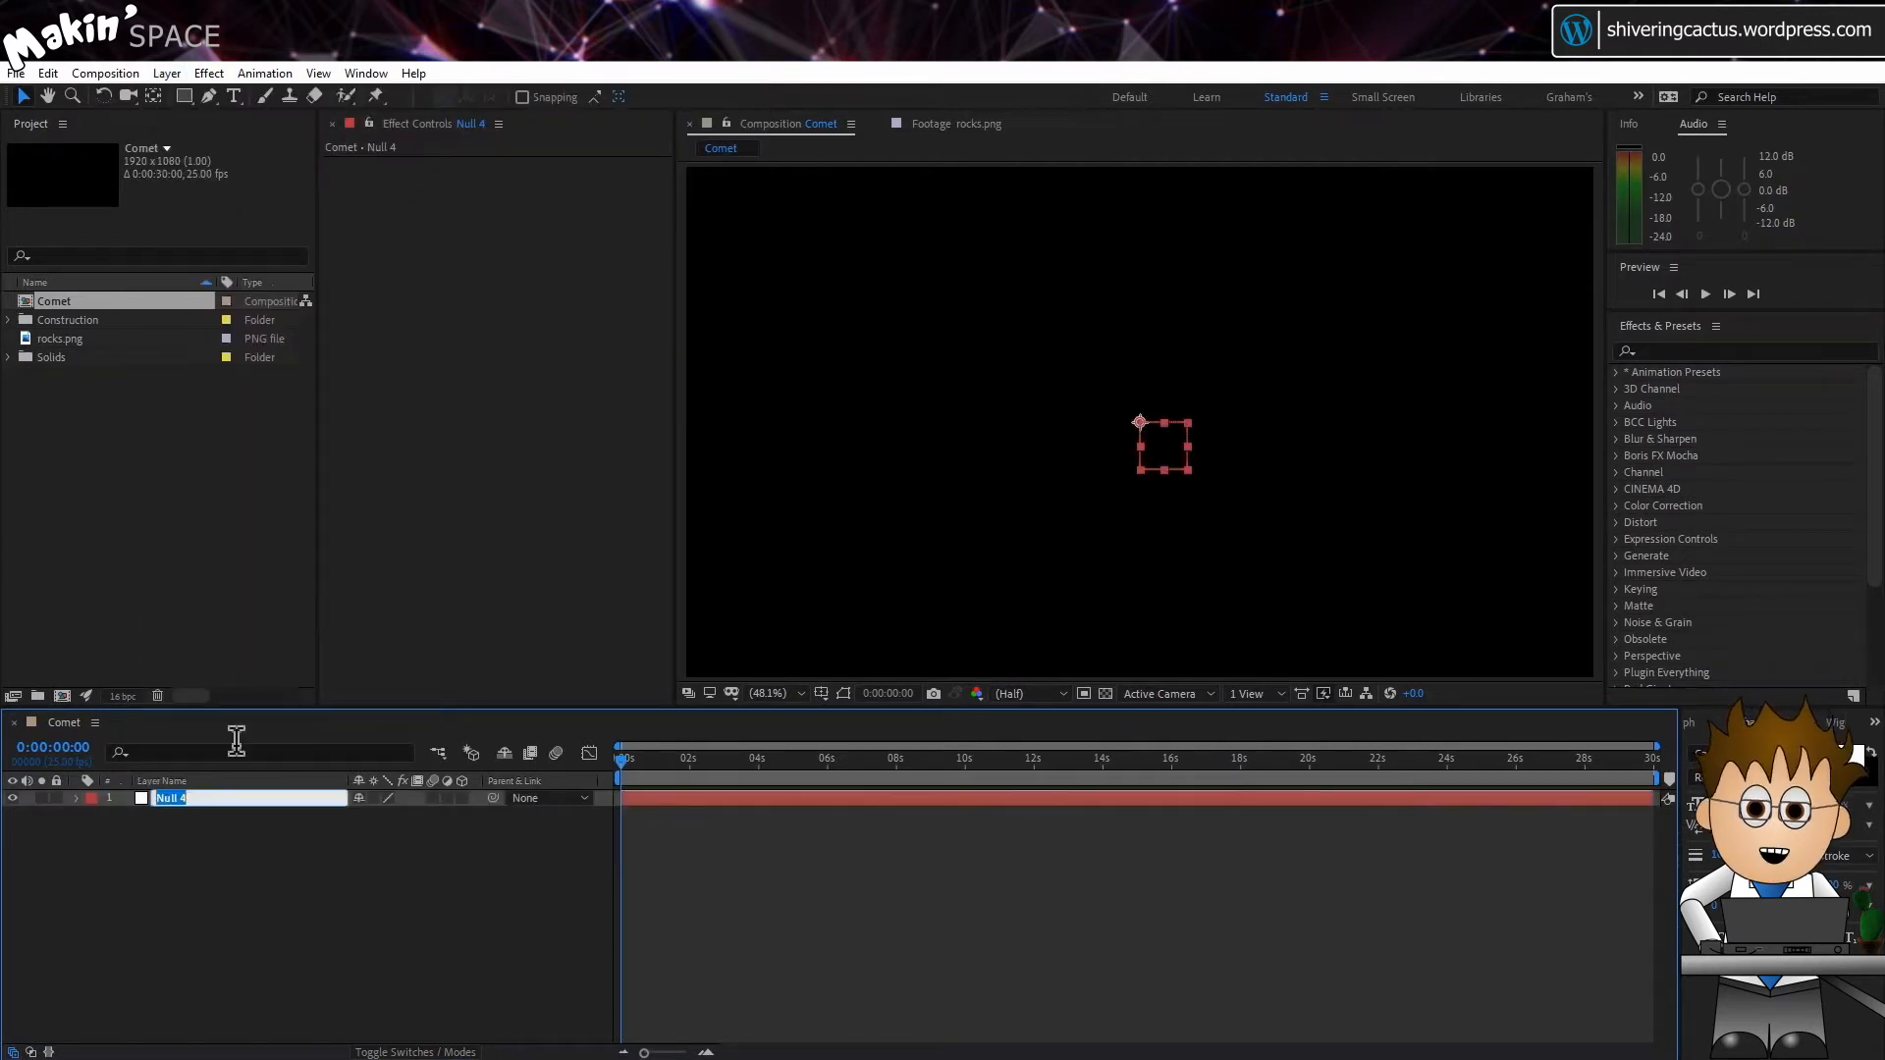
pyautogui.write('Comet N')
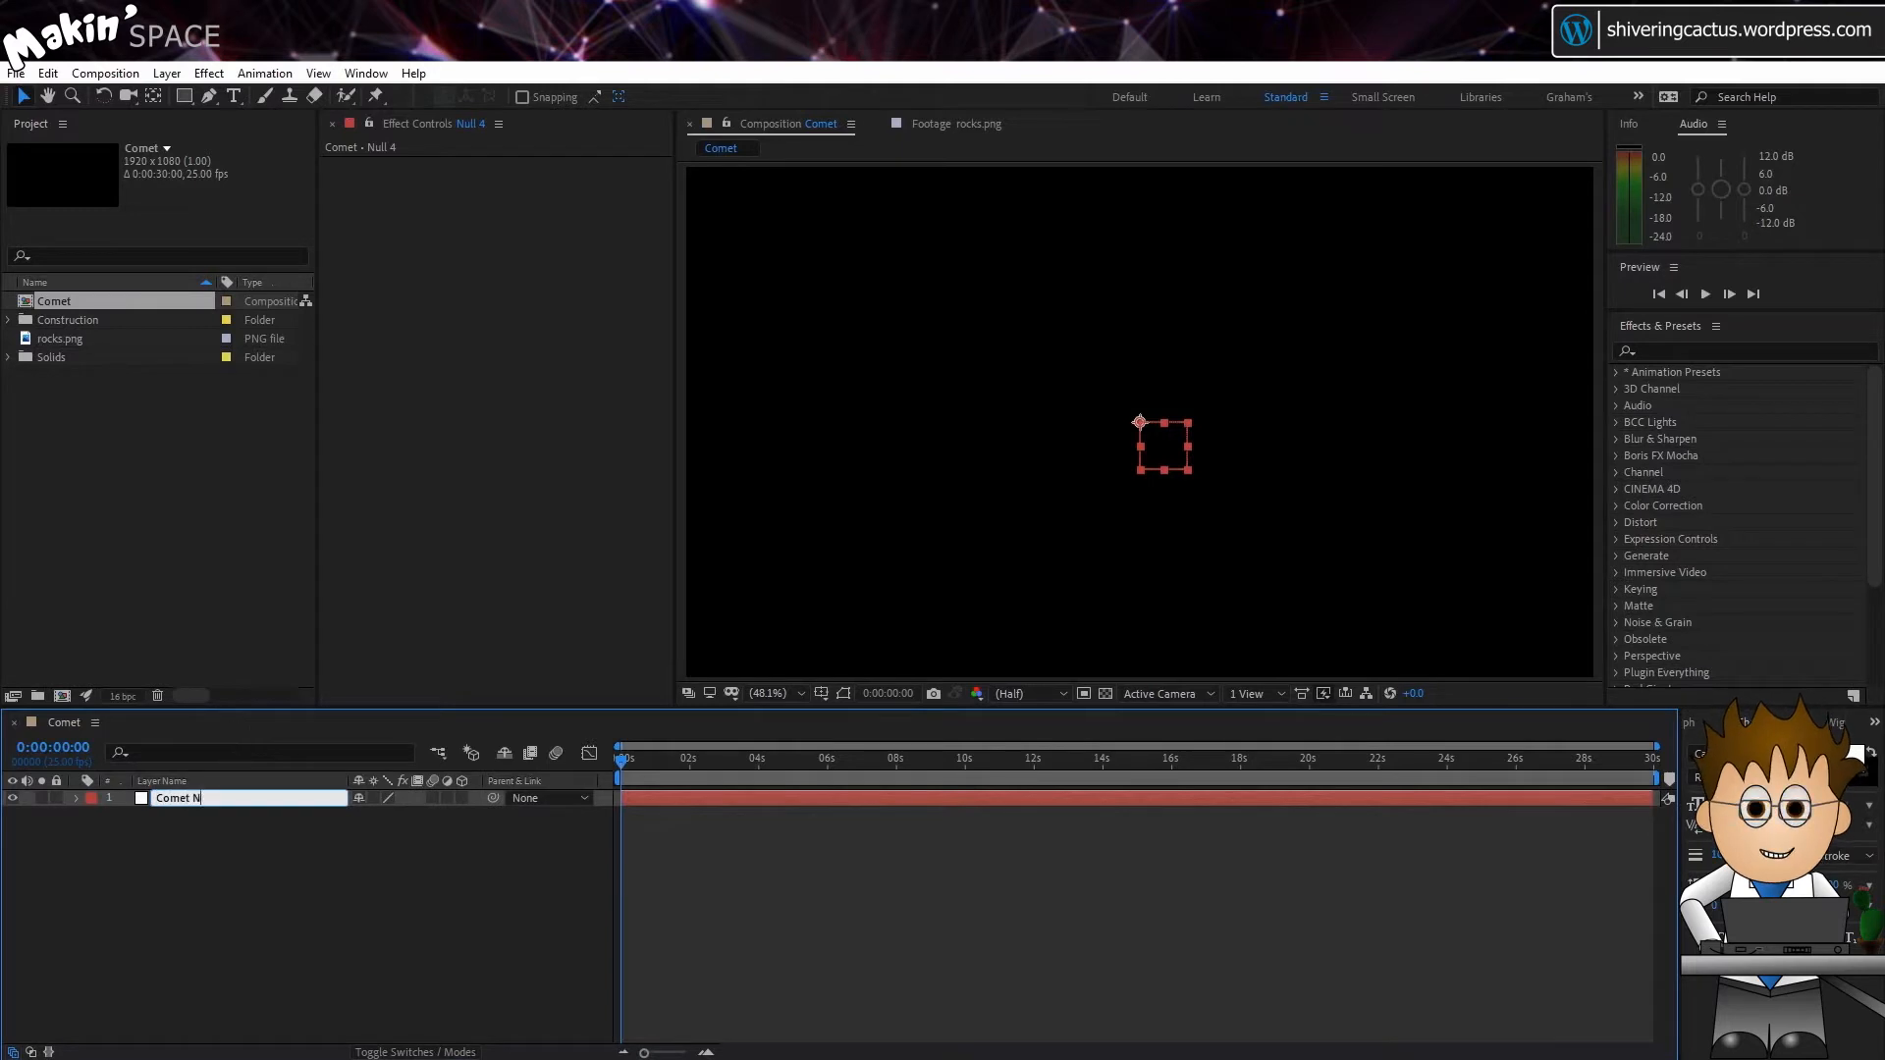
pyautogui.write('ULL')
pyautogui.press('Return')
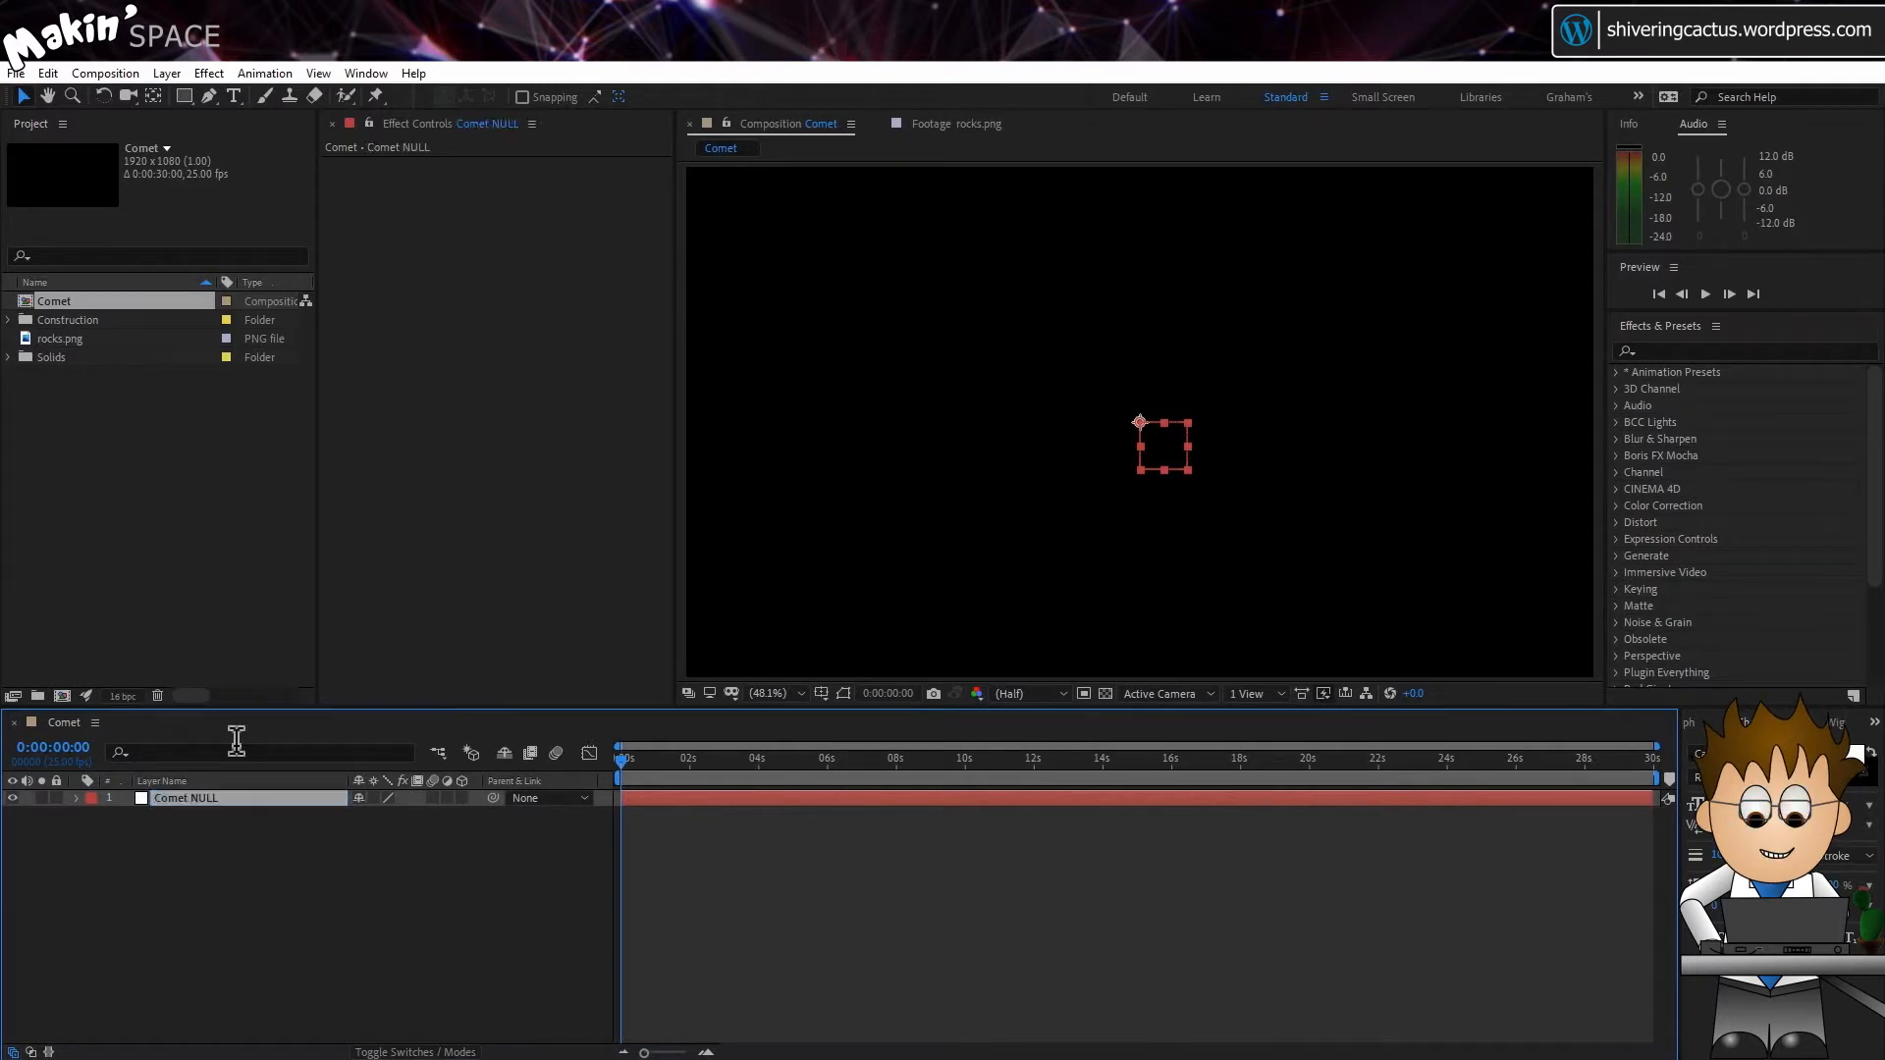
pyautogui.click(462, 797)
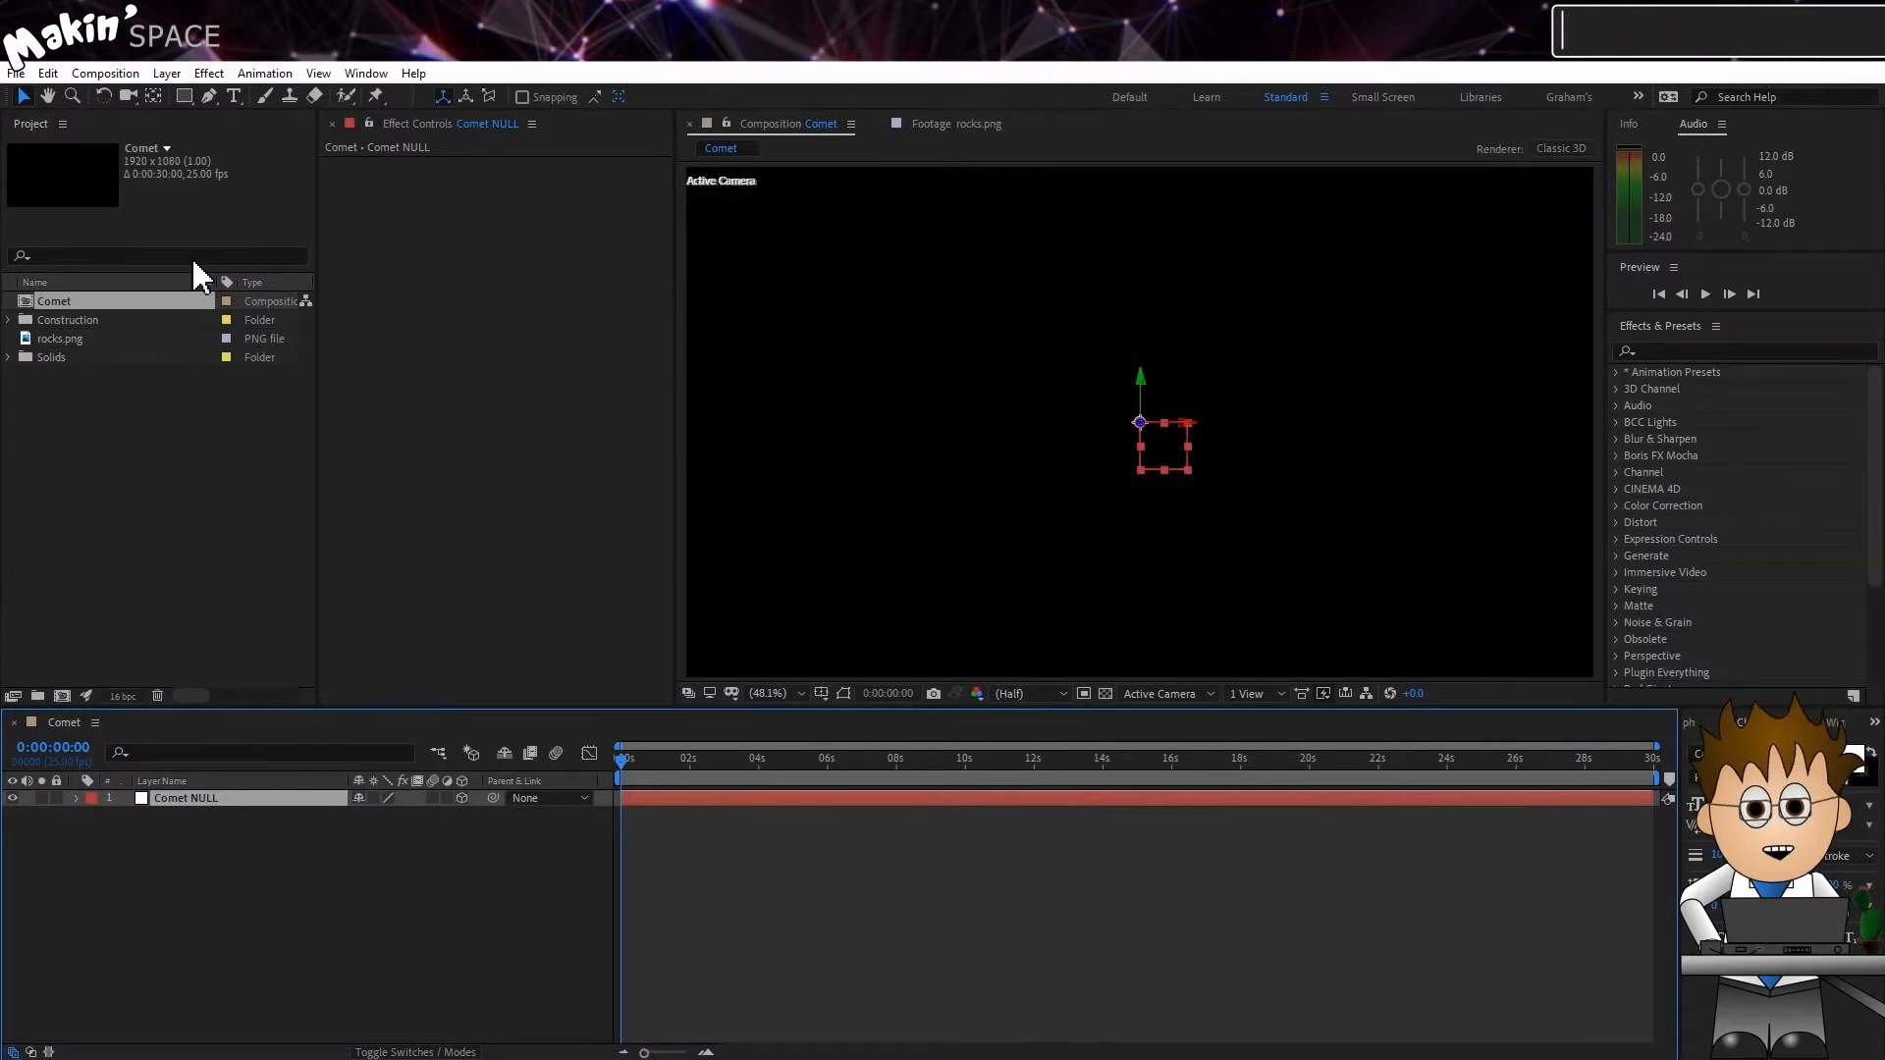
# Add a two-node camera with the 50mm preset to the Comet composition.
pyautogui.click(166, 73)
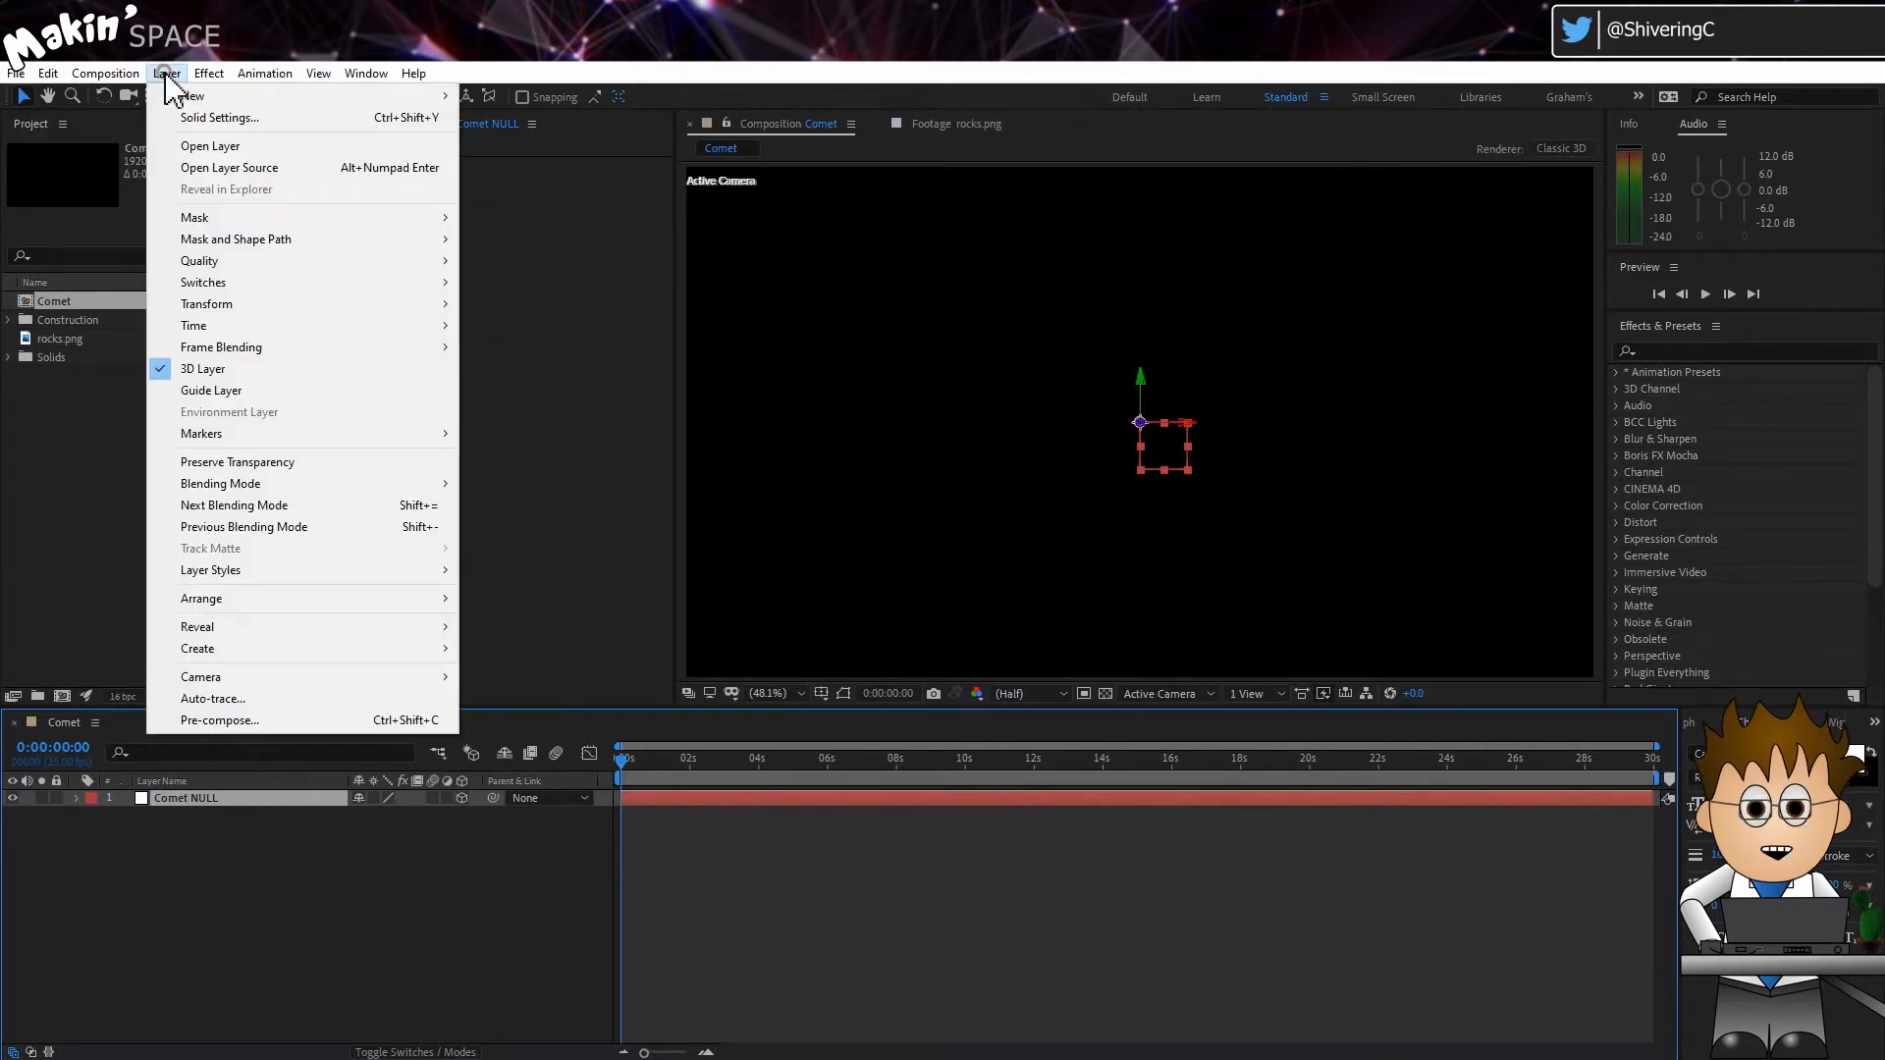
pyautogui.moveTo(196, 95)
pyautogui.click(589, 157)
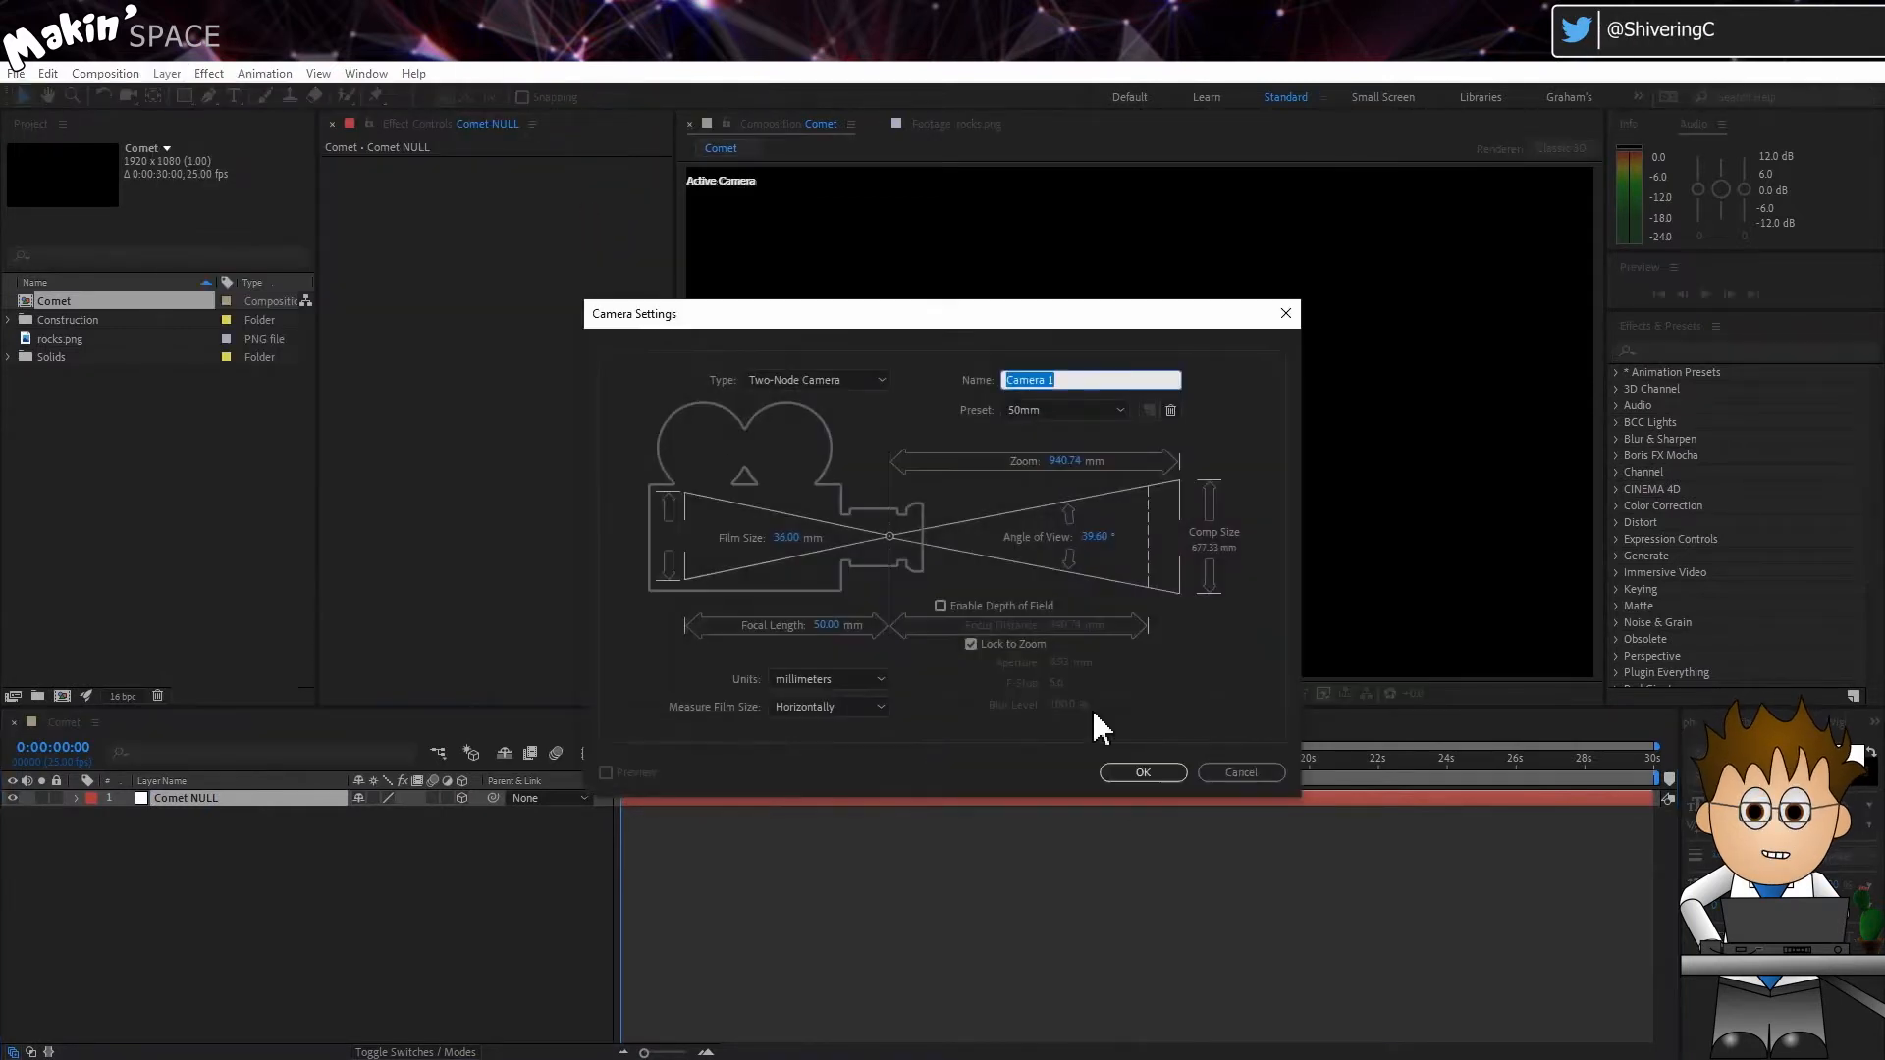
pyautogui.click(1160, 772)
# Add a parallel light without shadows and rename its layer Sun.
pyautogui.click(165, 74)
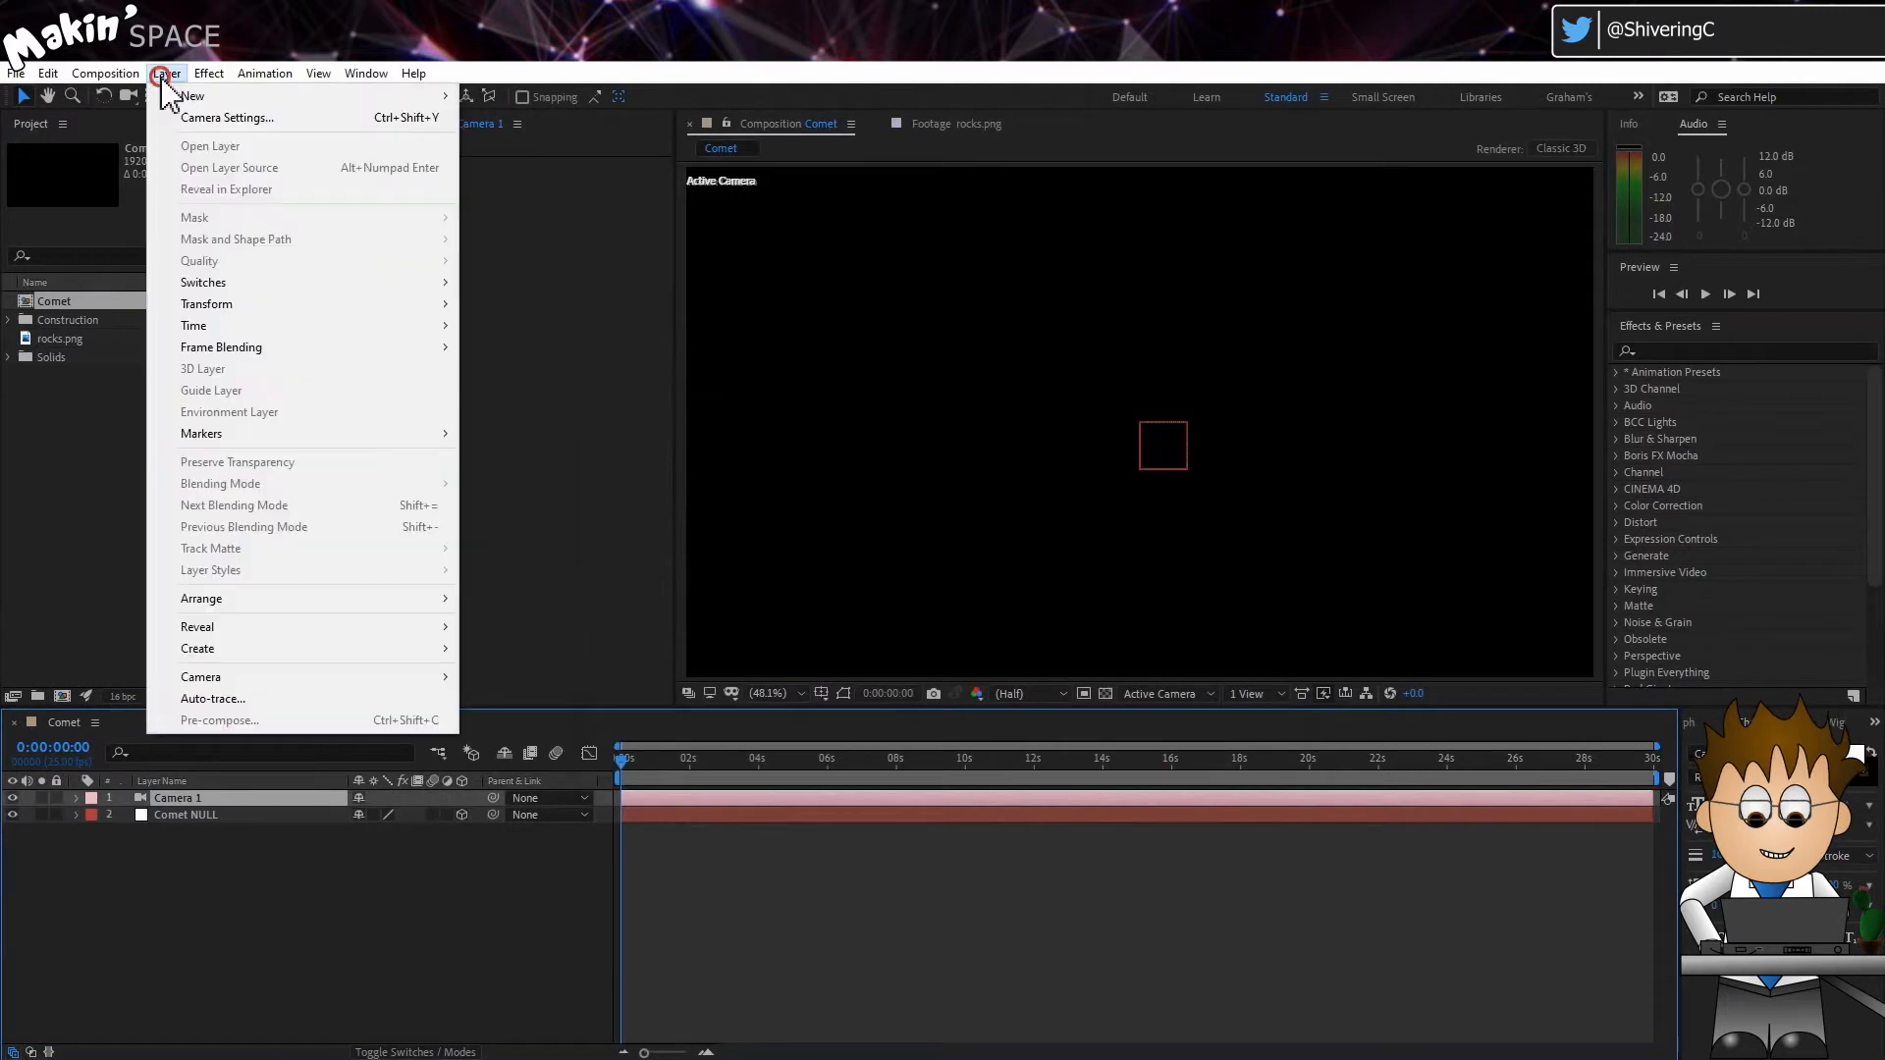
pyautogui.moveTo(196, 96)
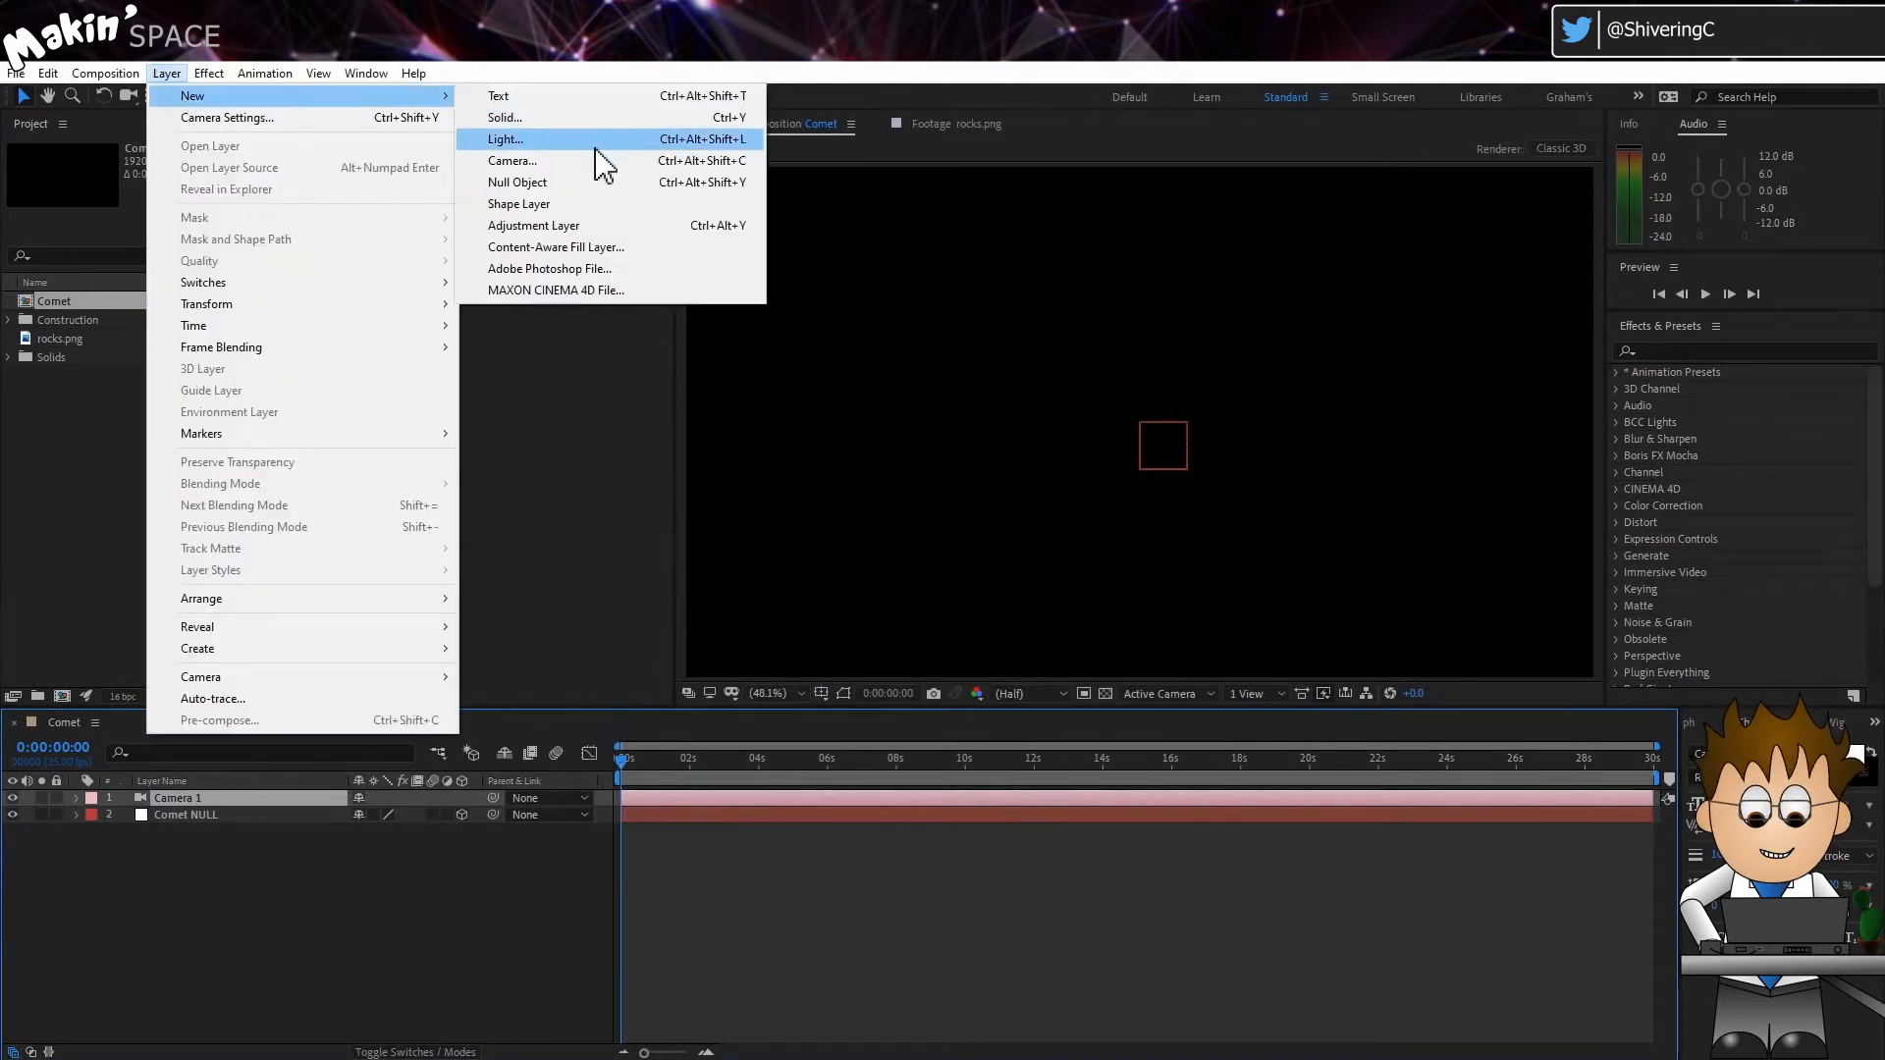
pyautogui.click(597, 141)
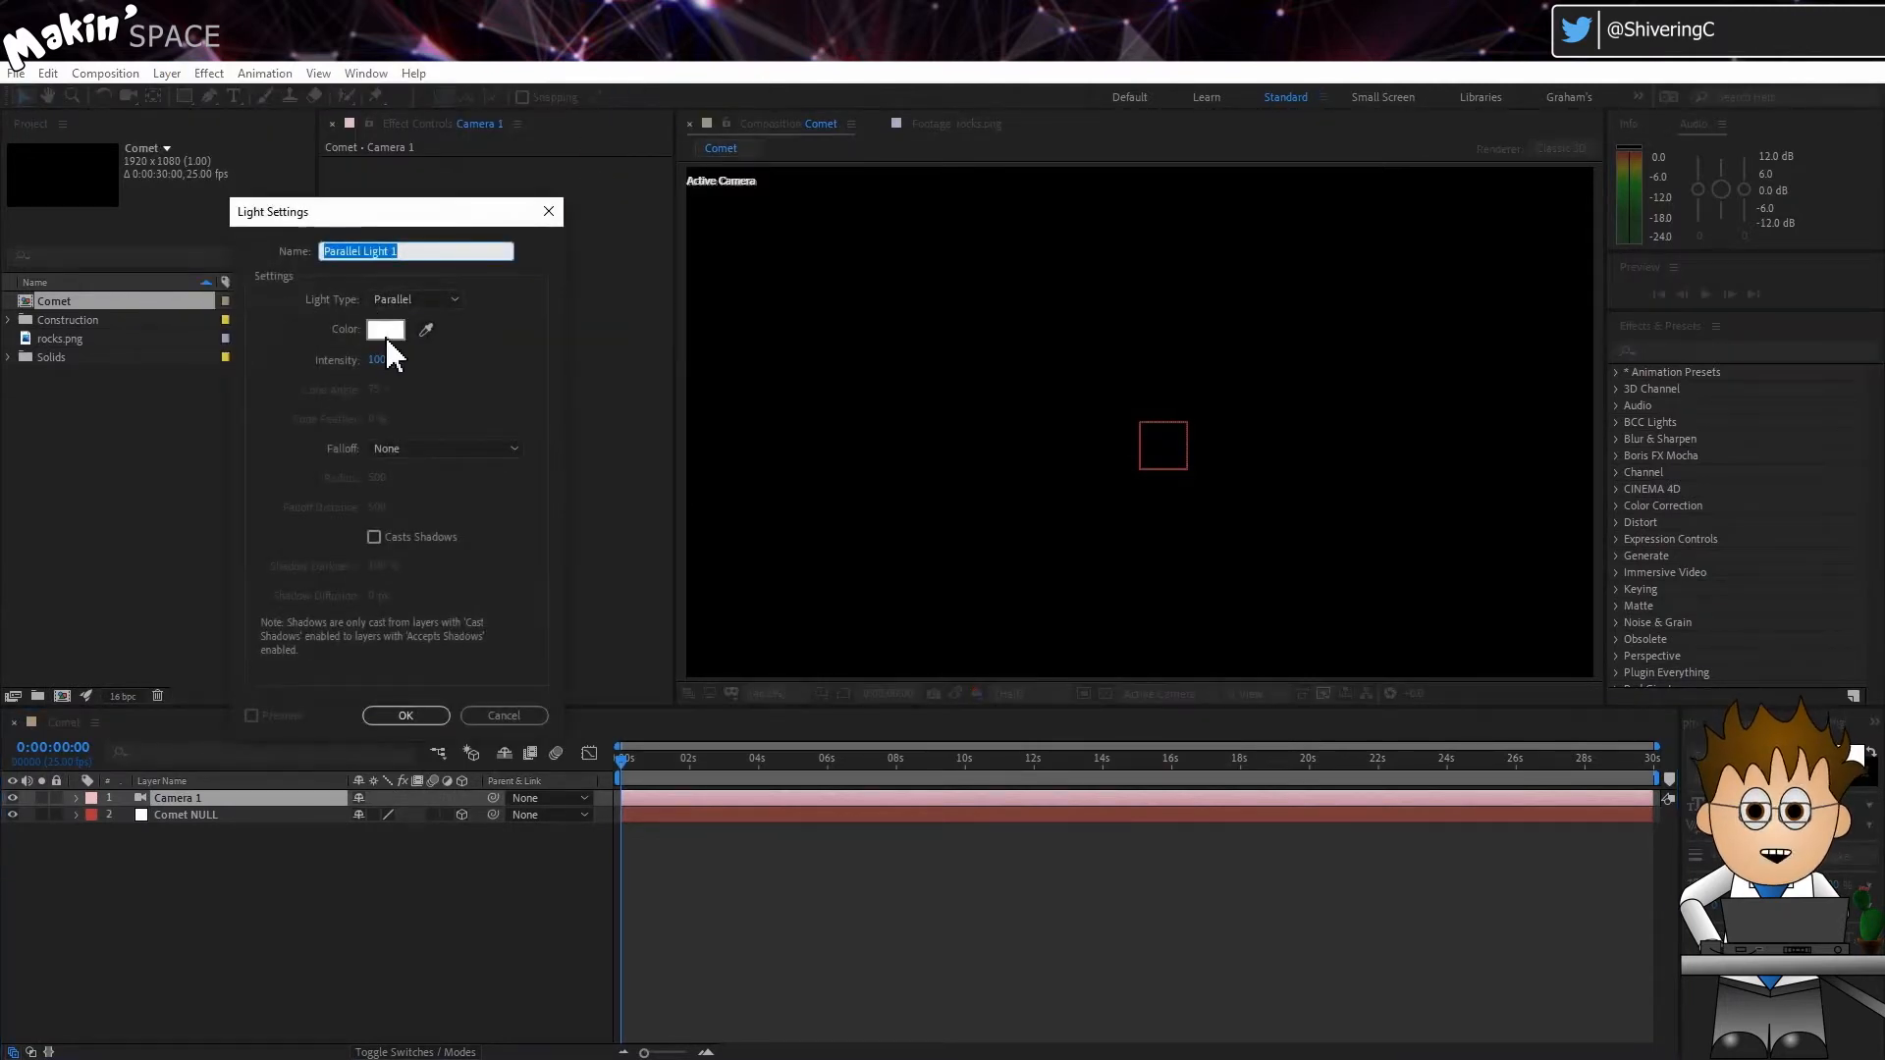
pyautogui.click(415, 715)
pyautogui.press('Return')
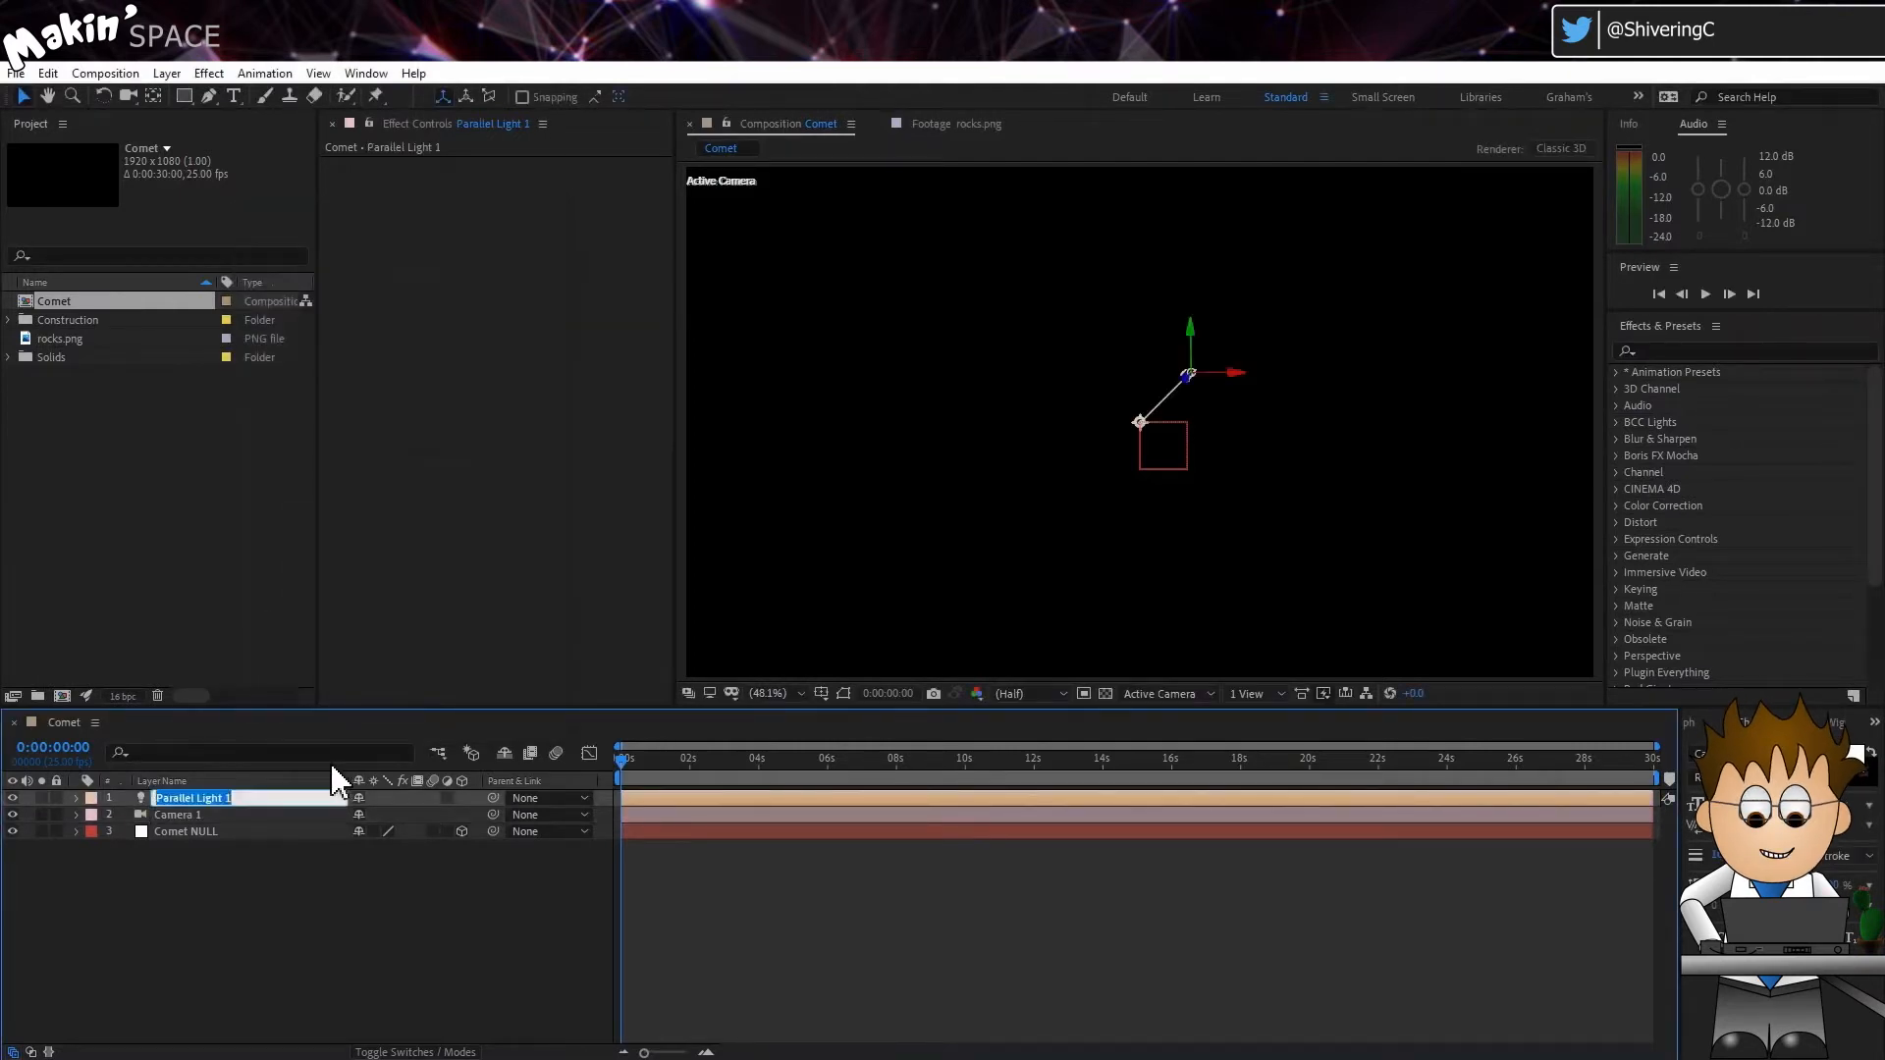
pyautogui.write('Sun')
pyautogui.press('Return')
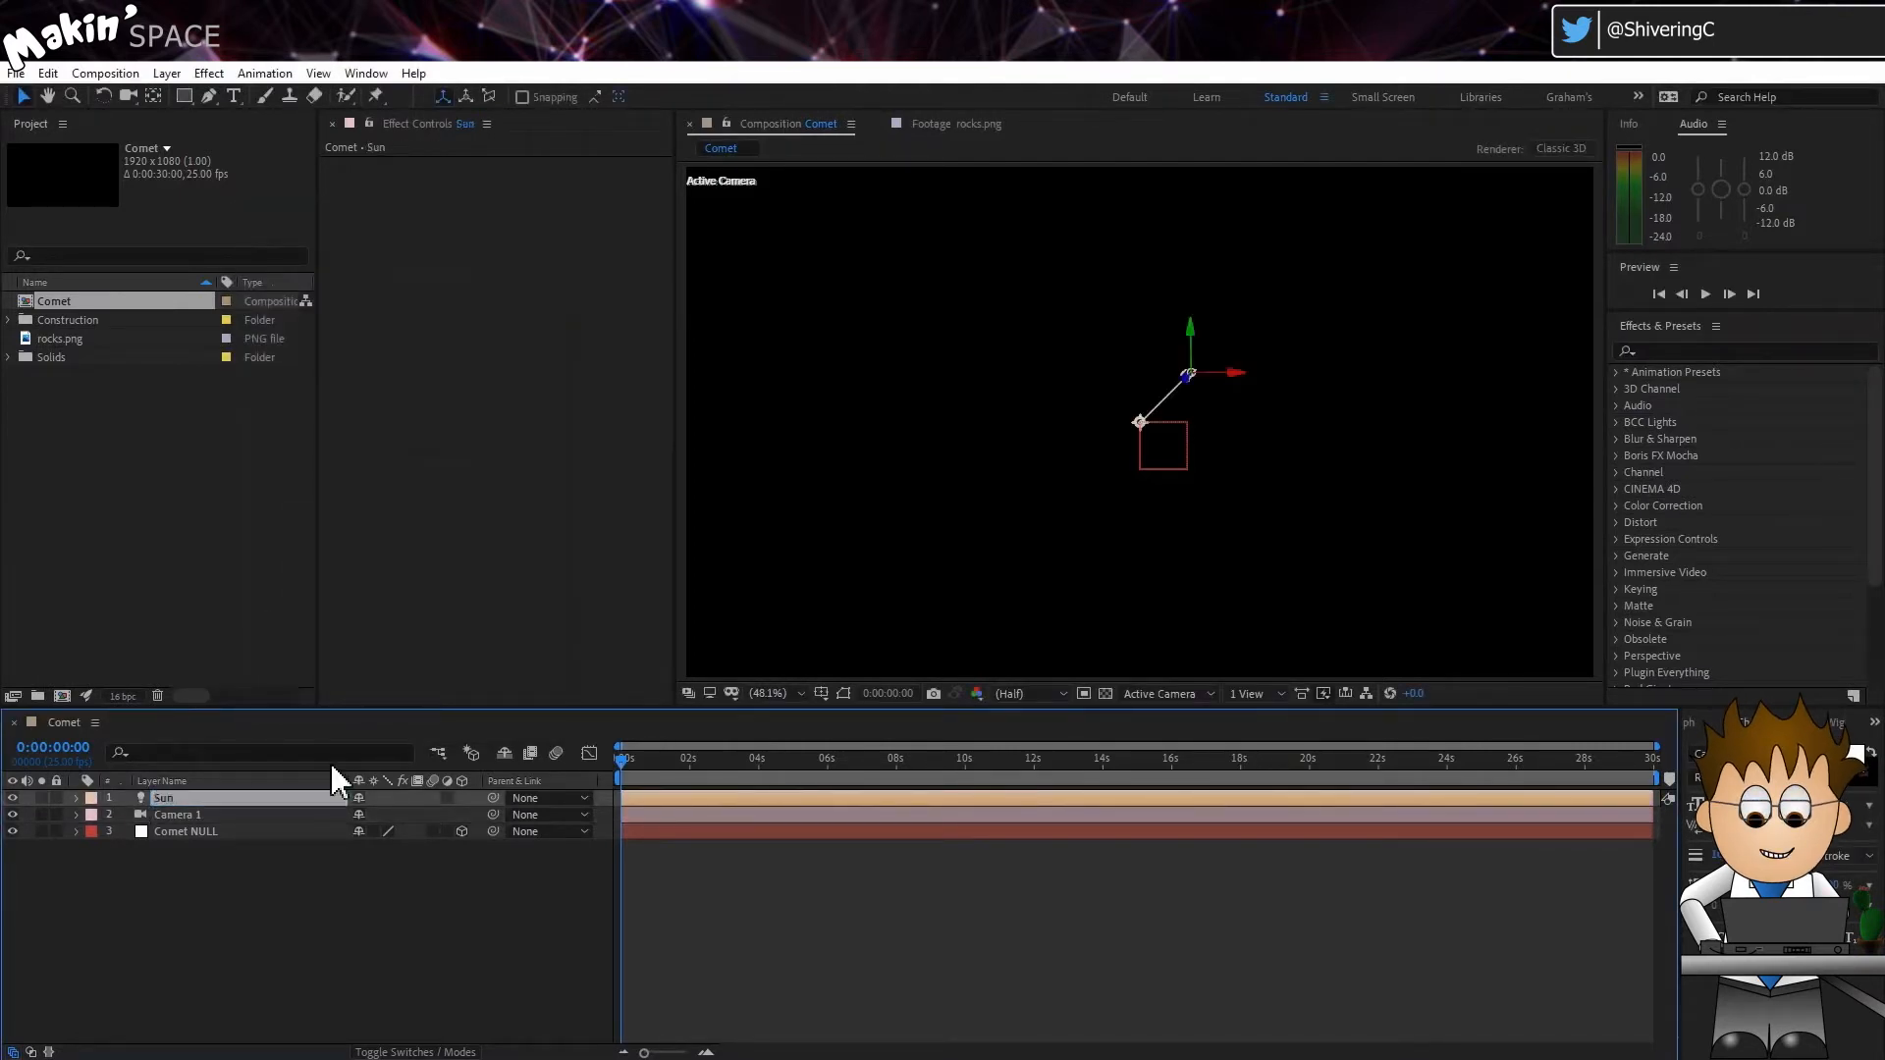
# Link the Sun light's Point of Interest to the Position property of Comet NULL.
pyautogui.click(186, 832)
pyautogui.press('p')
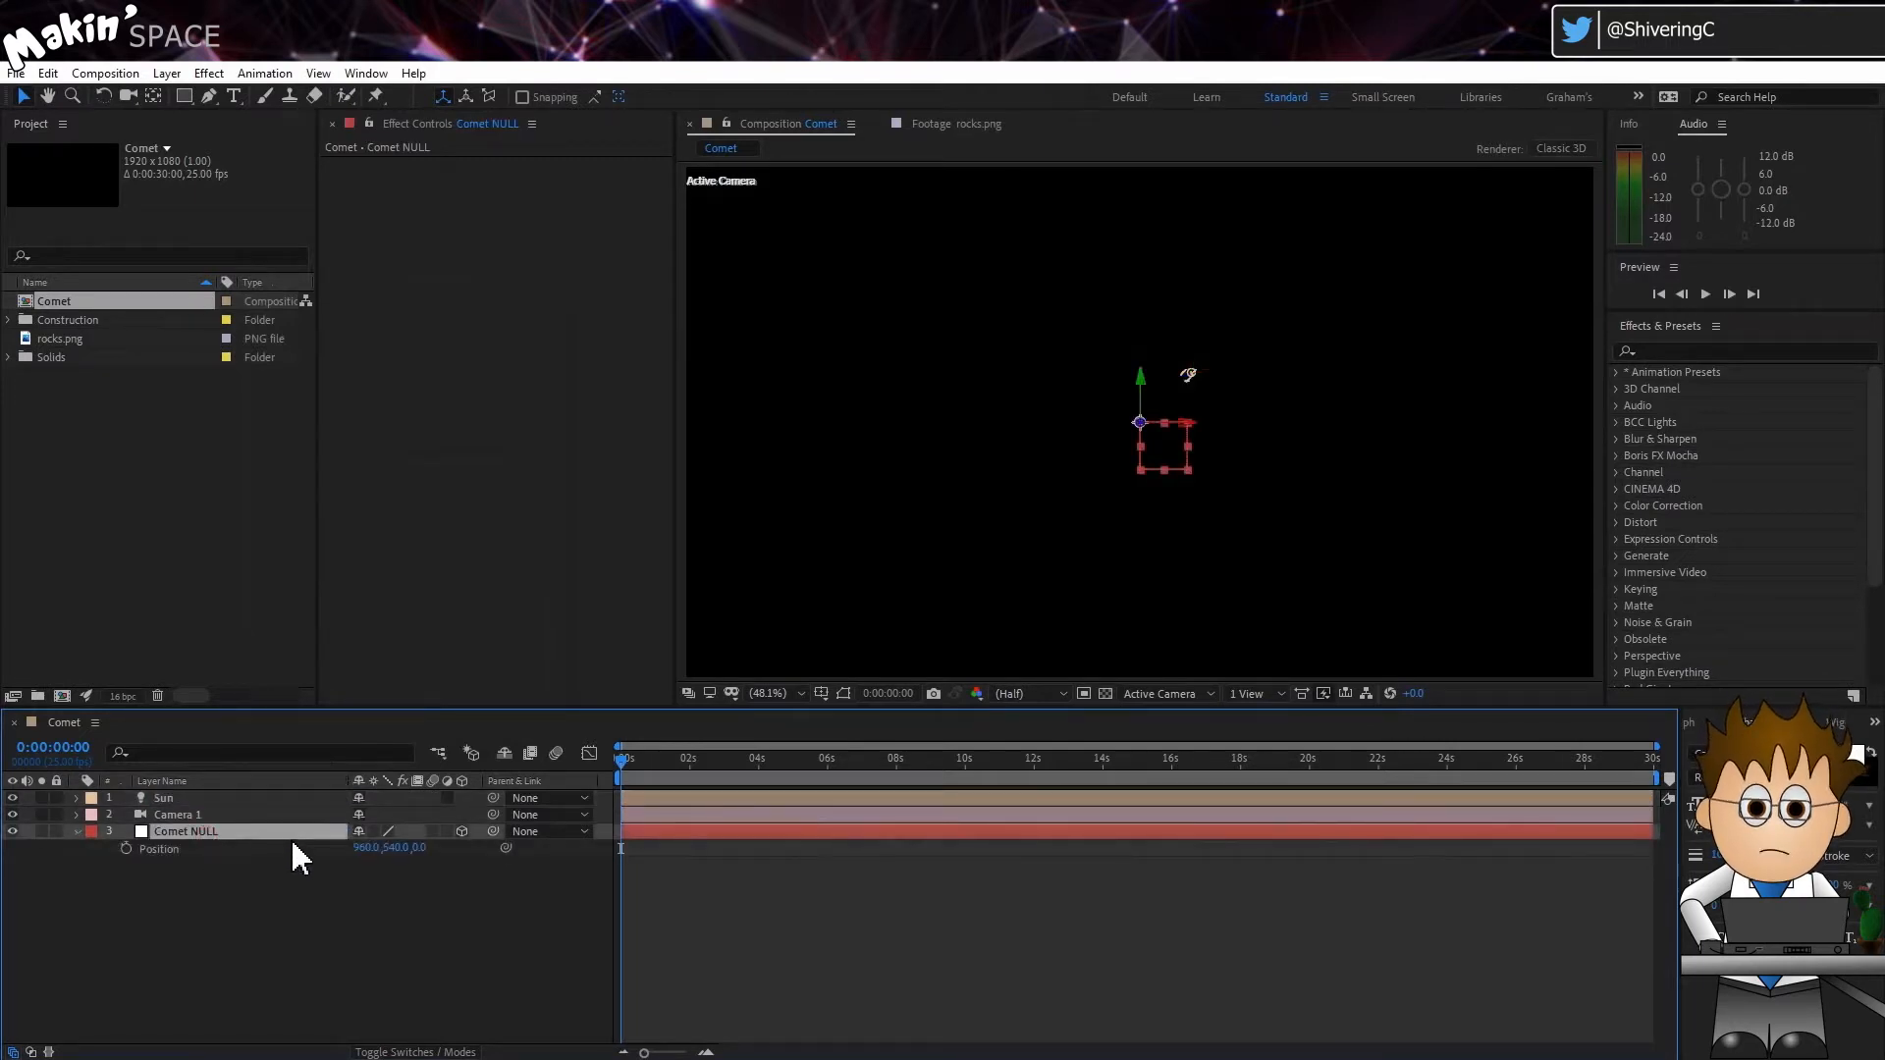
pyautogui.click(76, 798)
pyautogui.click(94, 816)
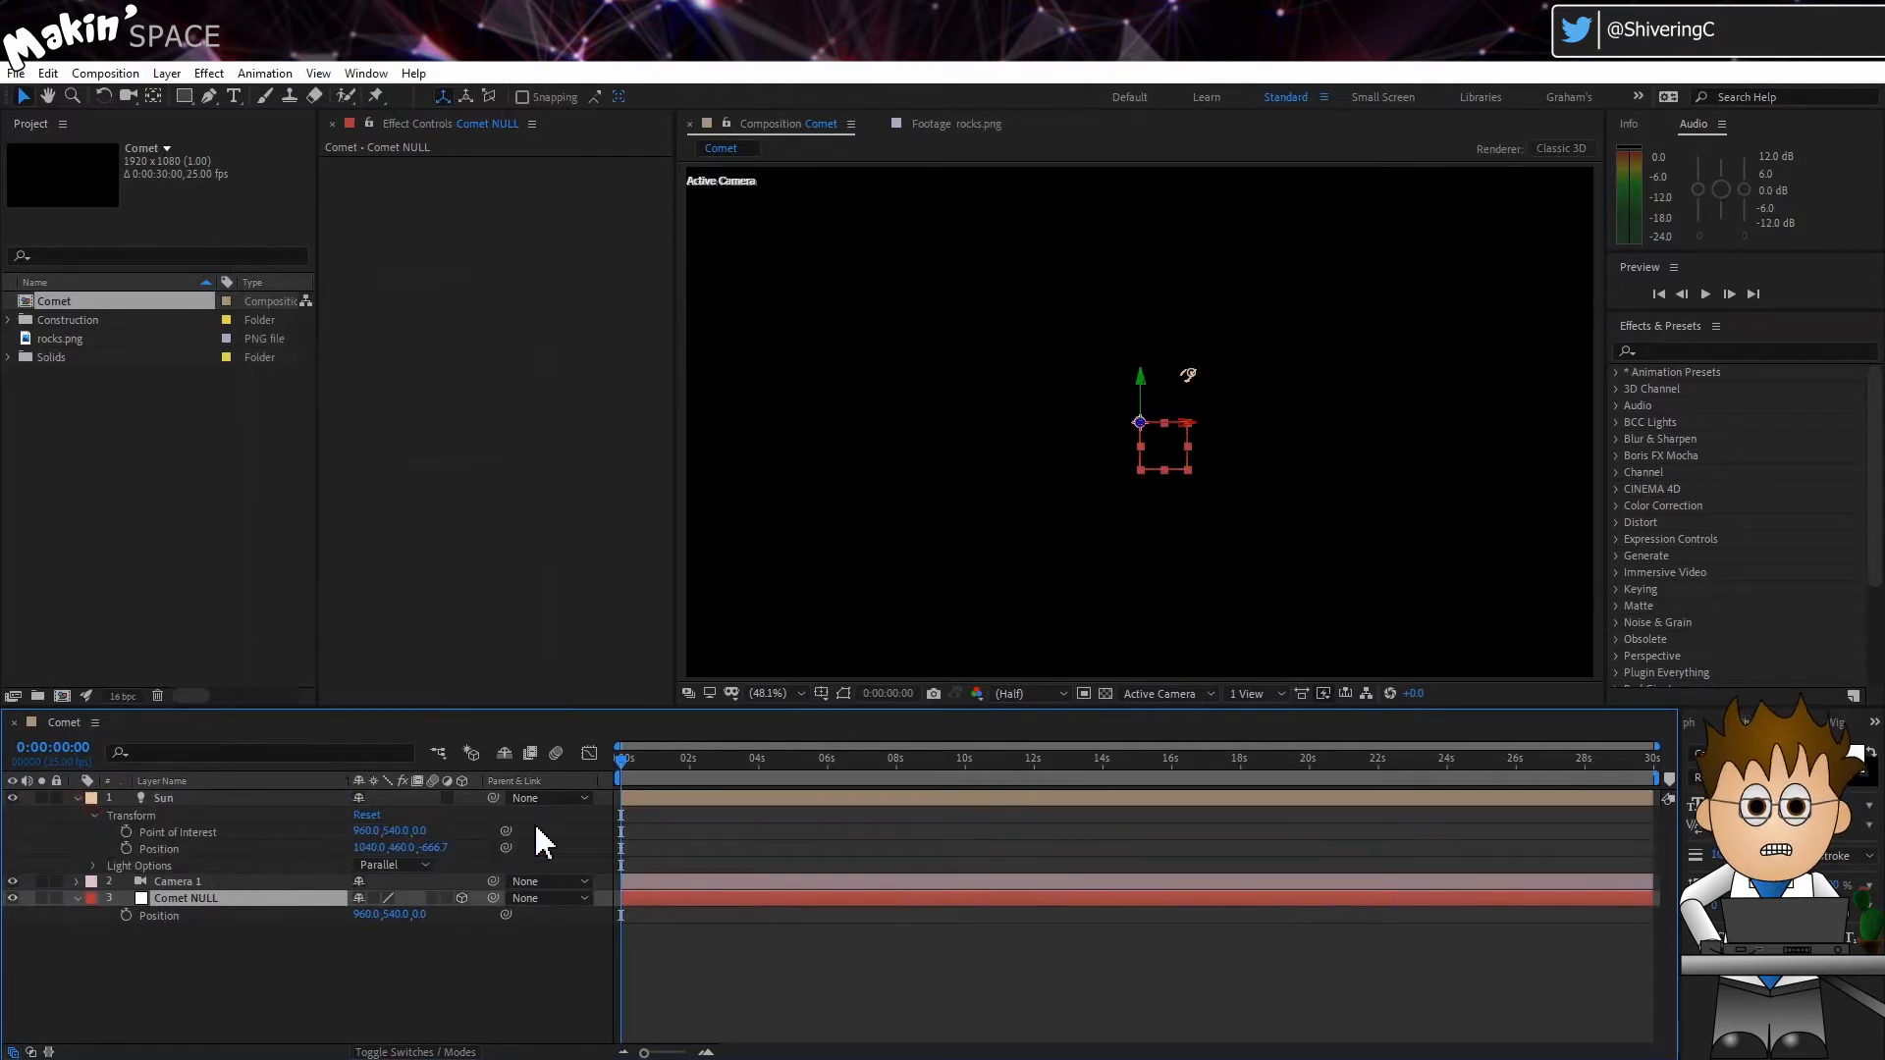
pyautogui.moveTo(506, 833); pyautogui.dragTo(165, 916)
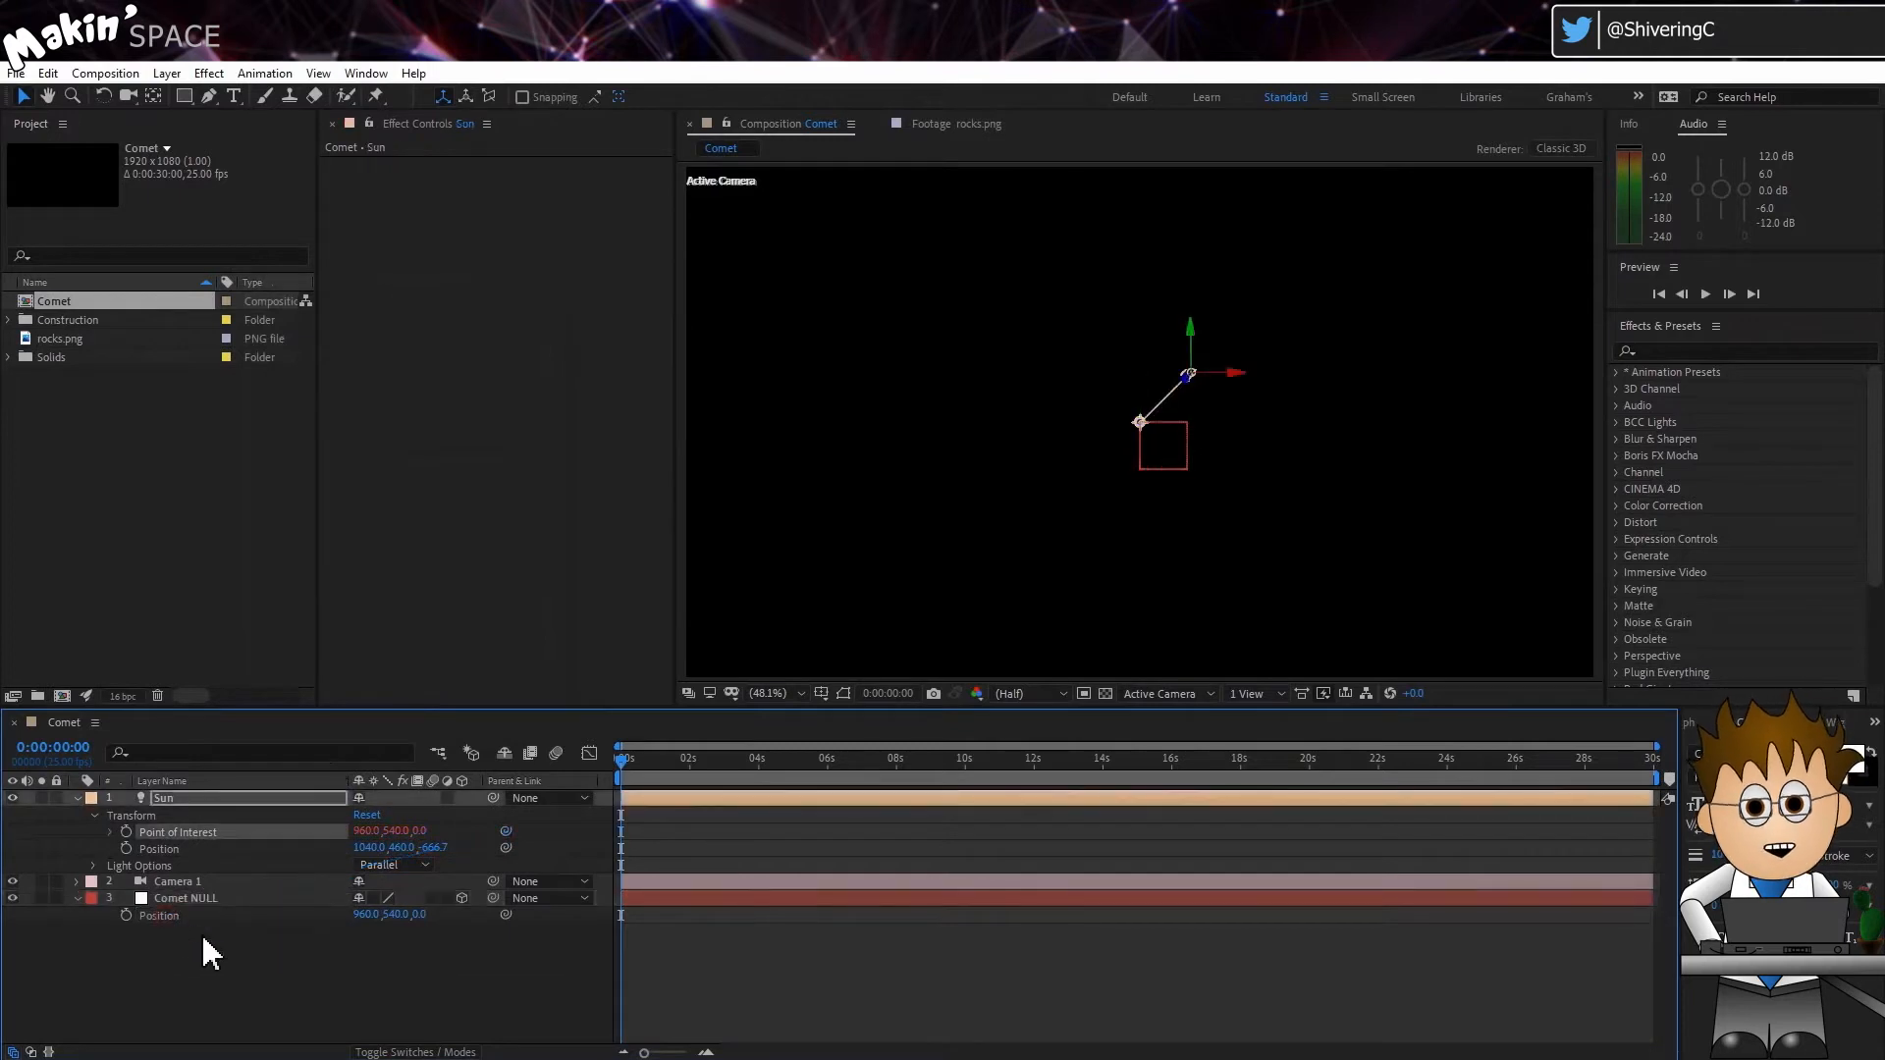
# Set the Sun light's Position to -5000, 540, 0.
pyautogui.moveTo(1237, 373); pyautogui.dragTo(1237, 437)
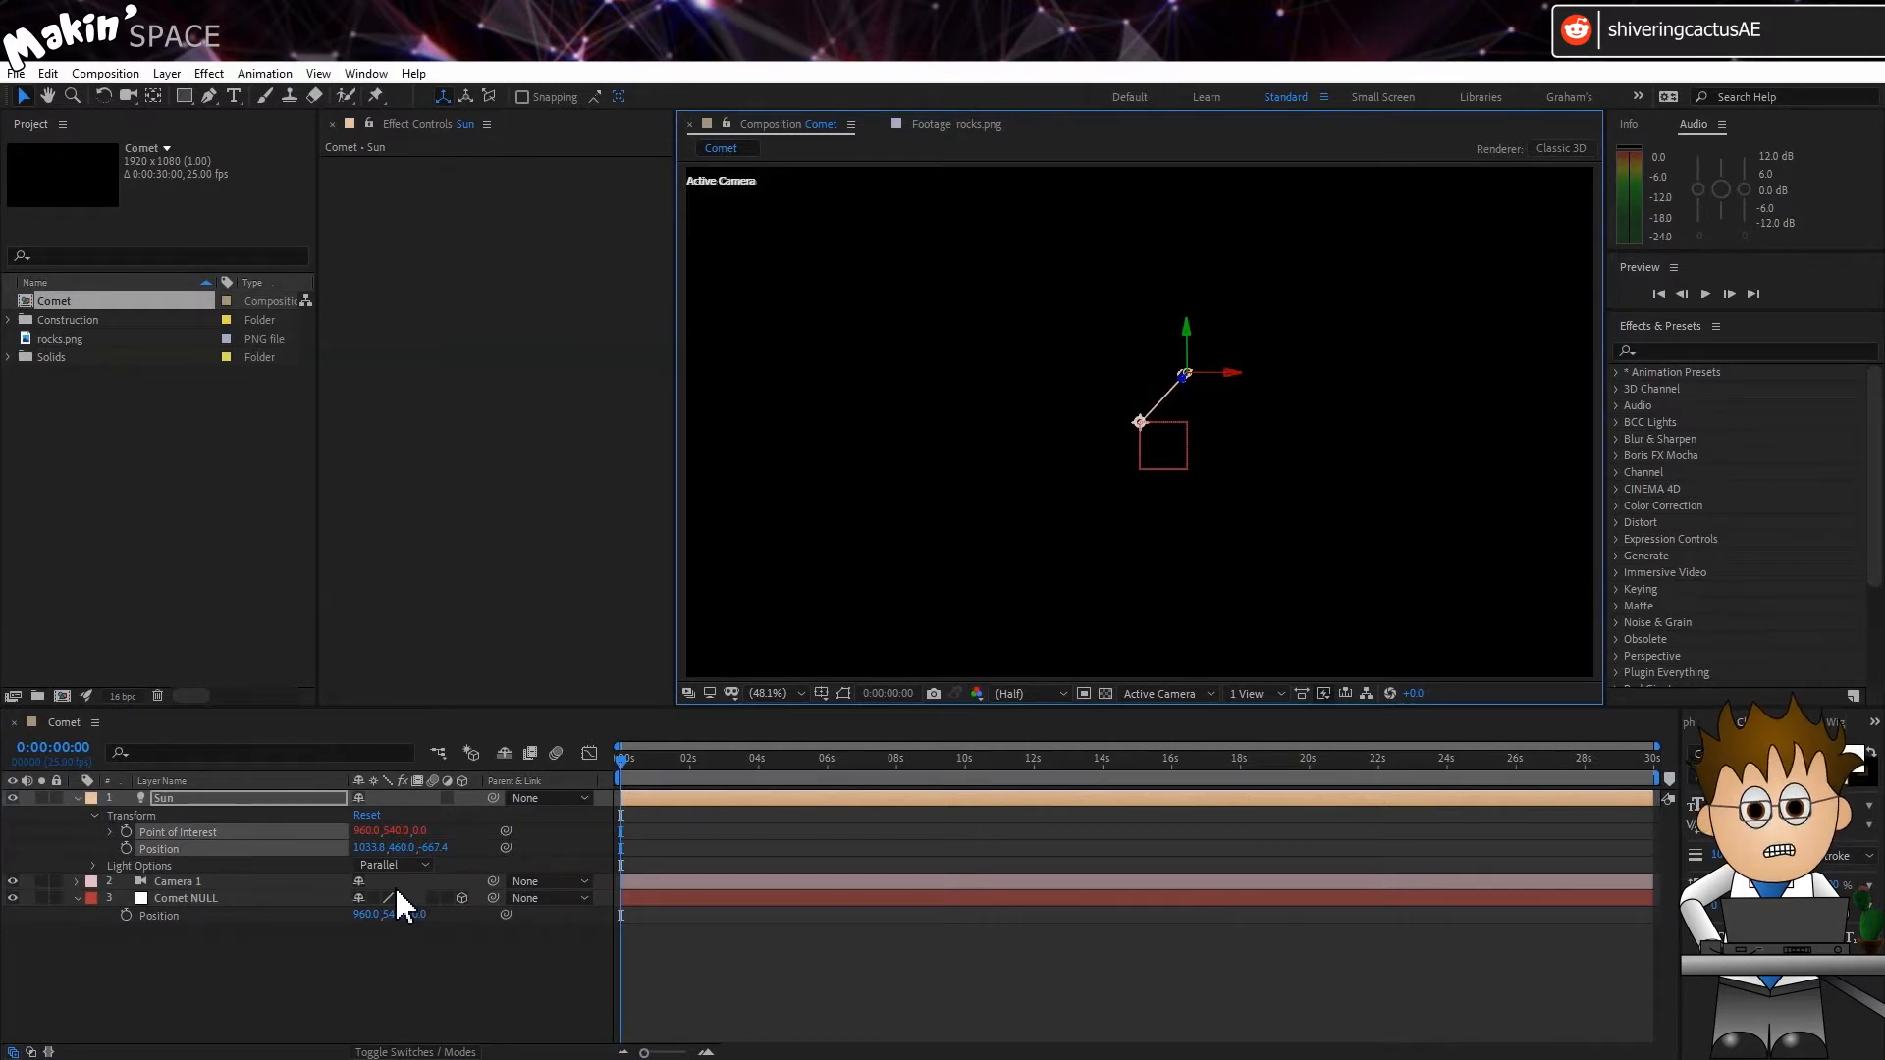
pyautogui.click(366, 848)
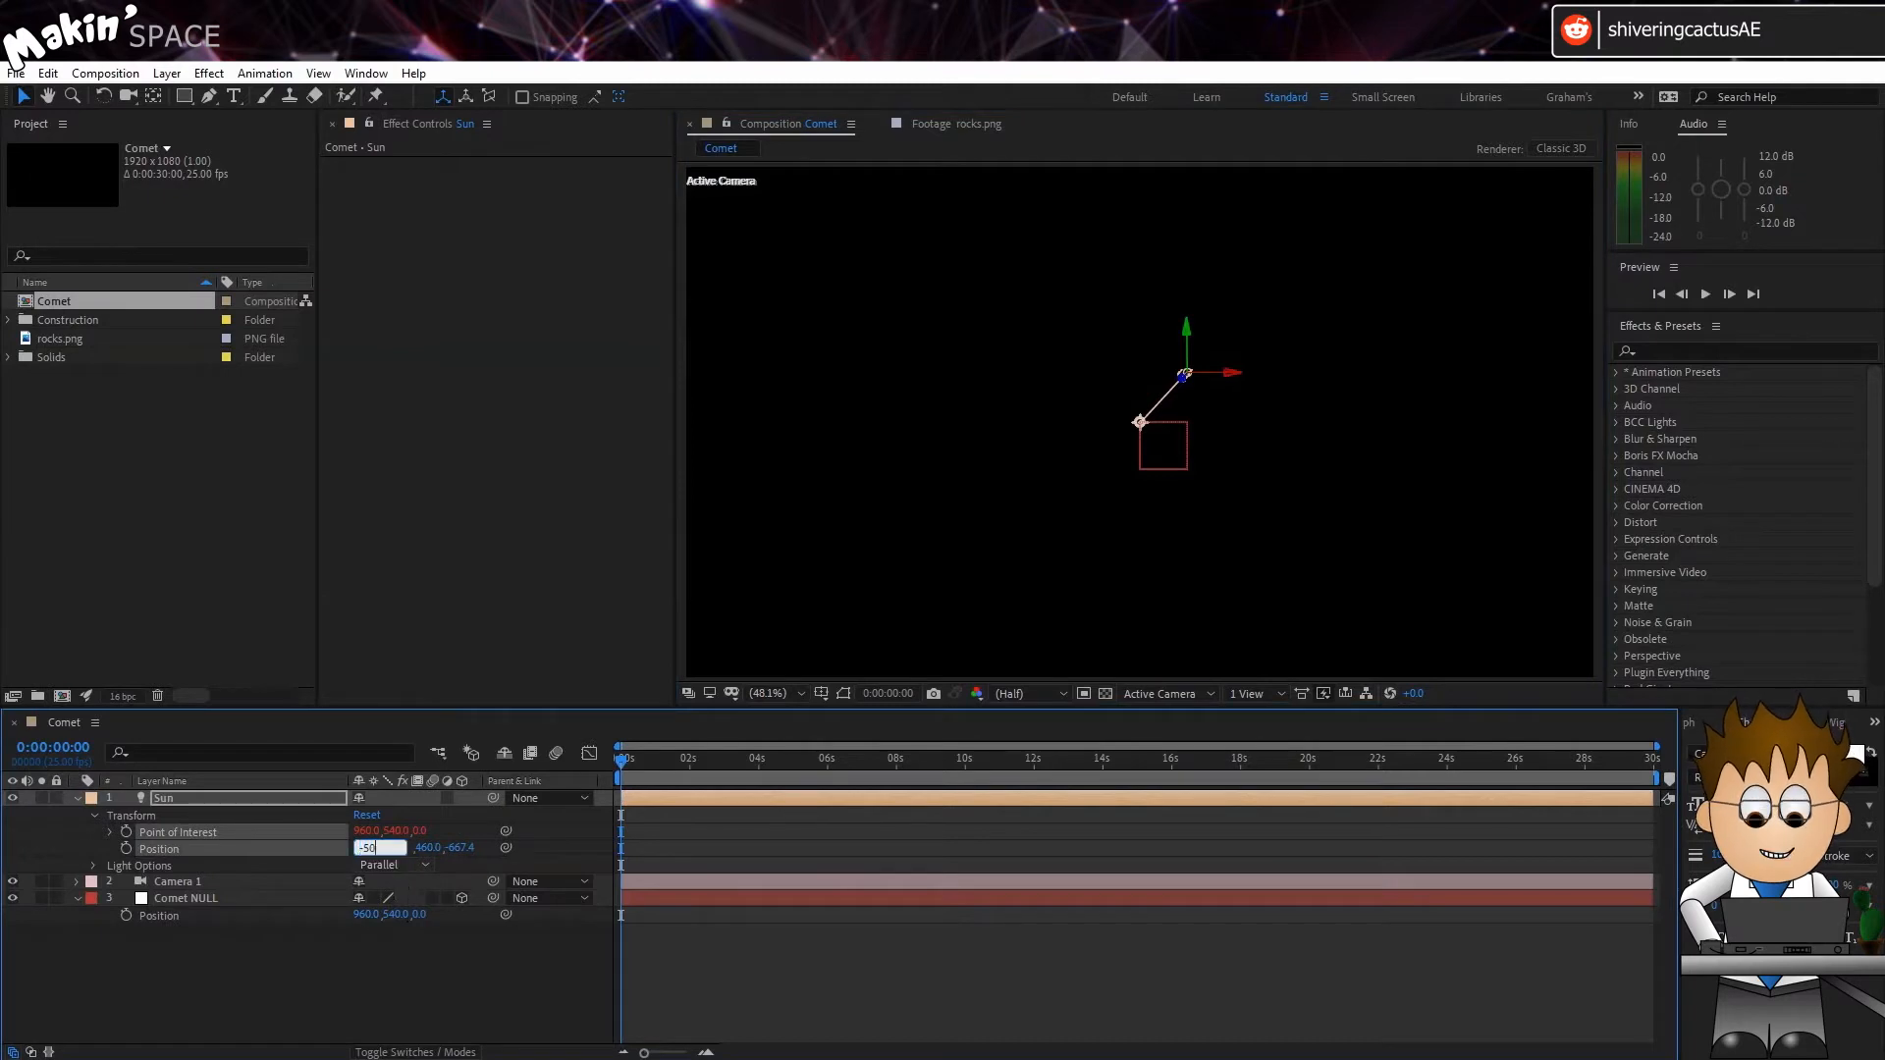
pyautogui.write('-5000')
pyautogui.press('Tab')
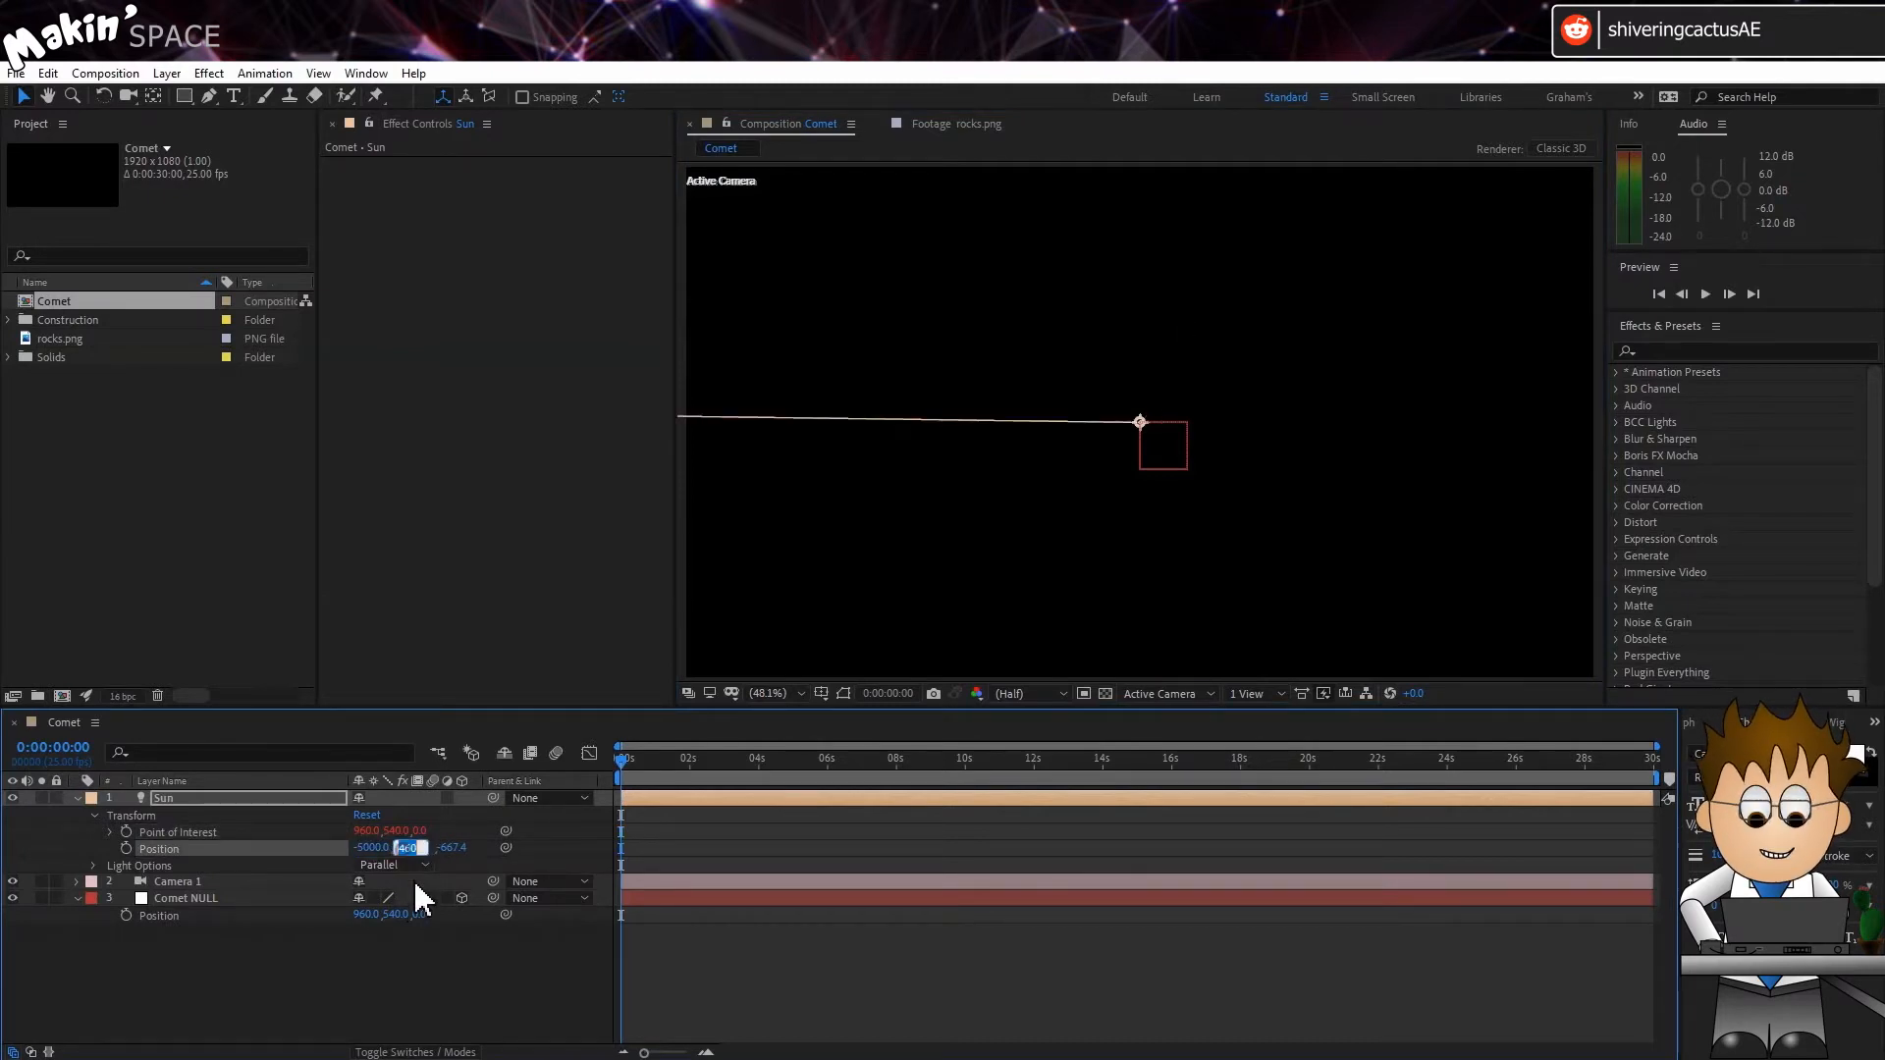
pyautogui.write('540')
pyautogui.press('Return')
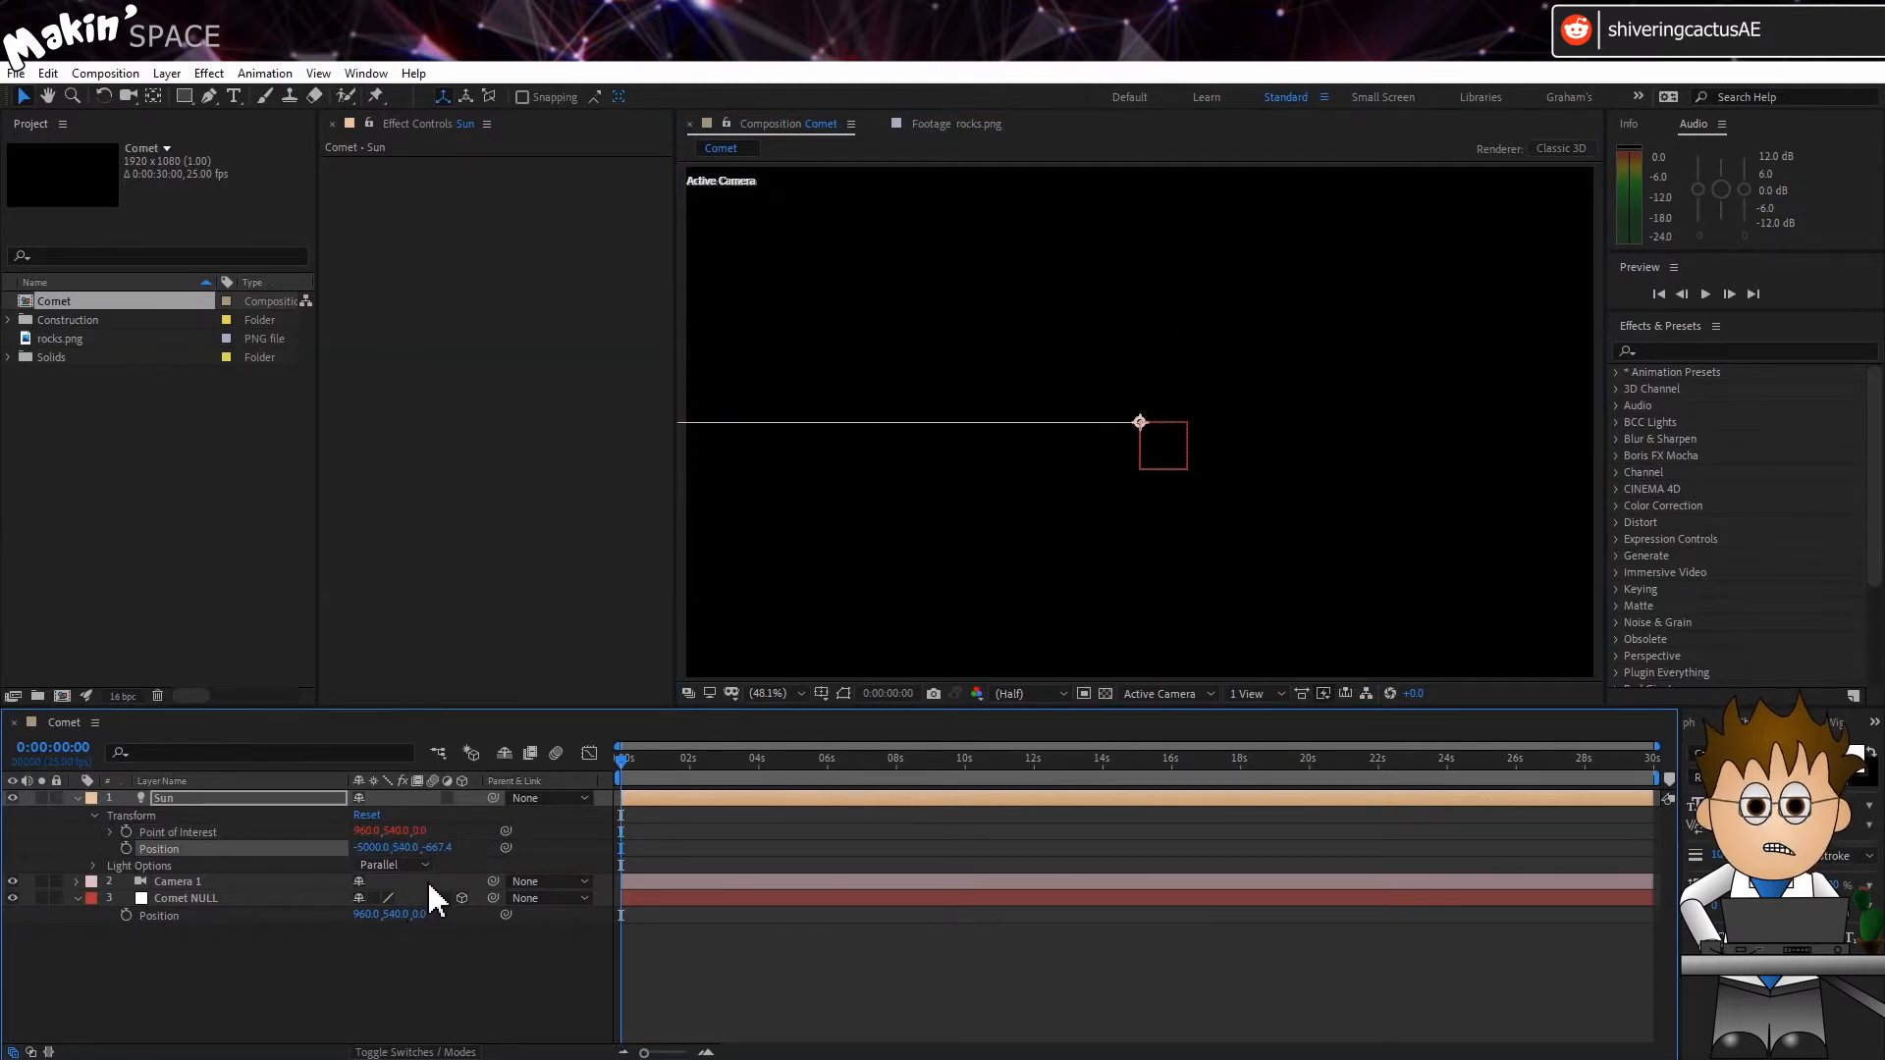
pyautogui.write('0')
pyautogui.press('Return')
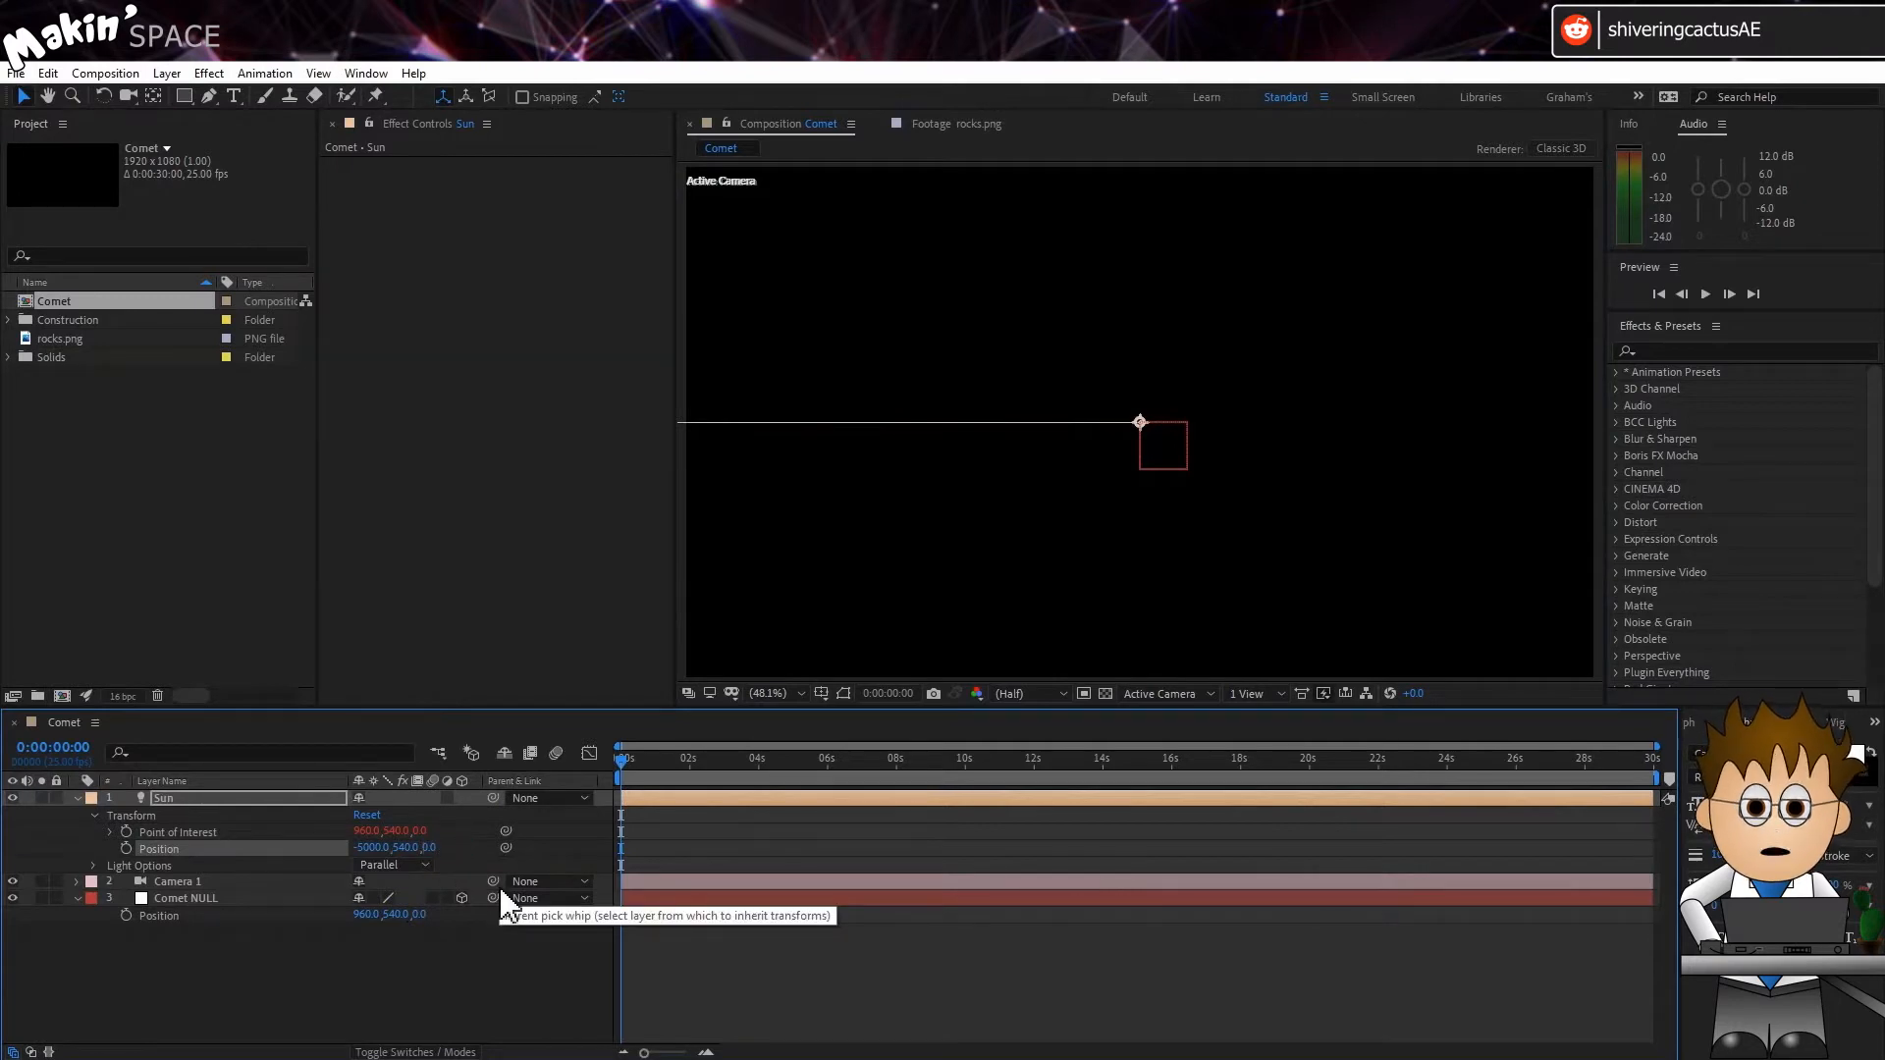
pyautogui.click(440, 953)
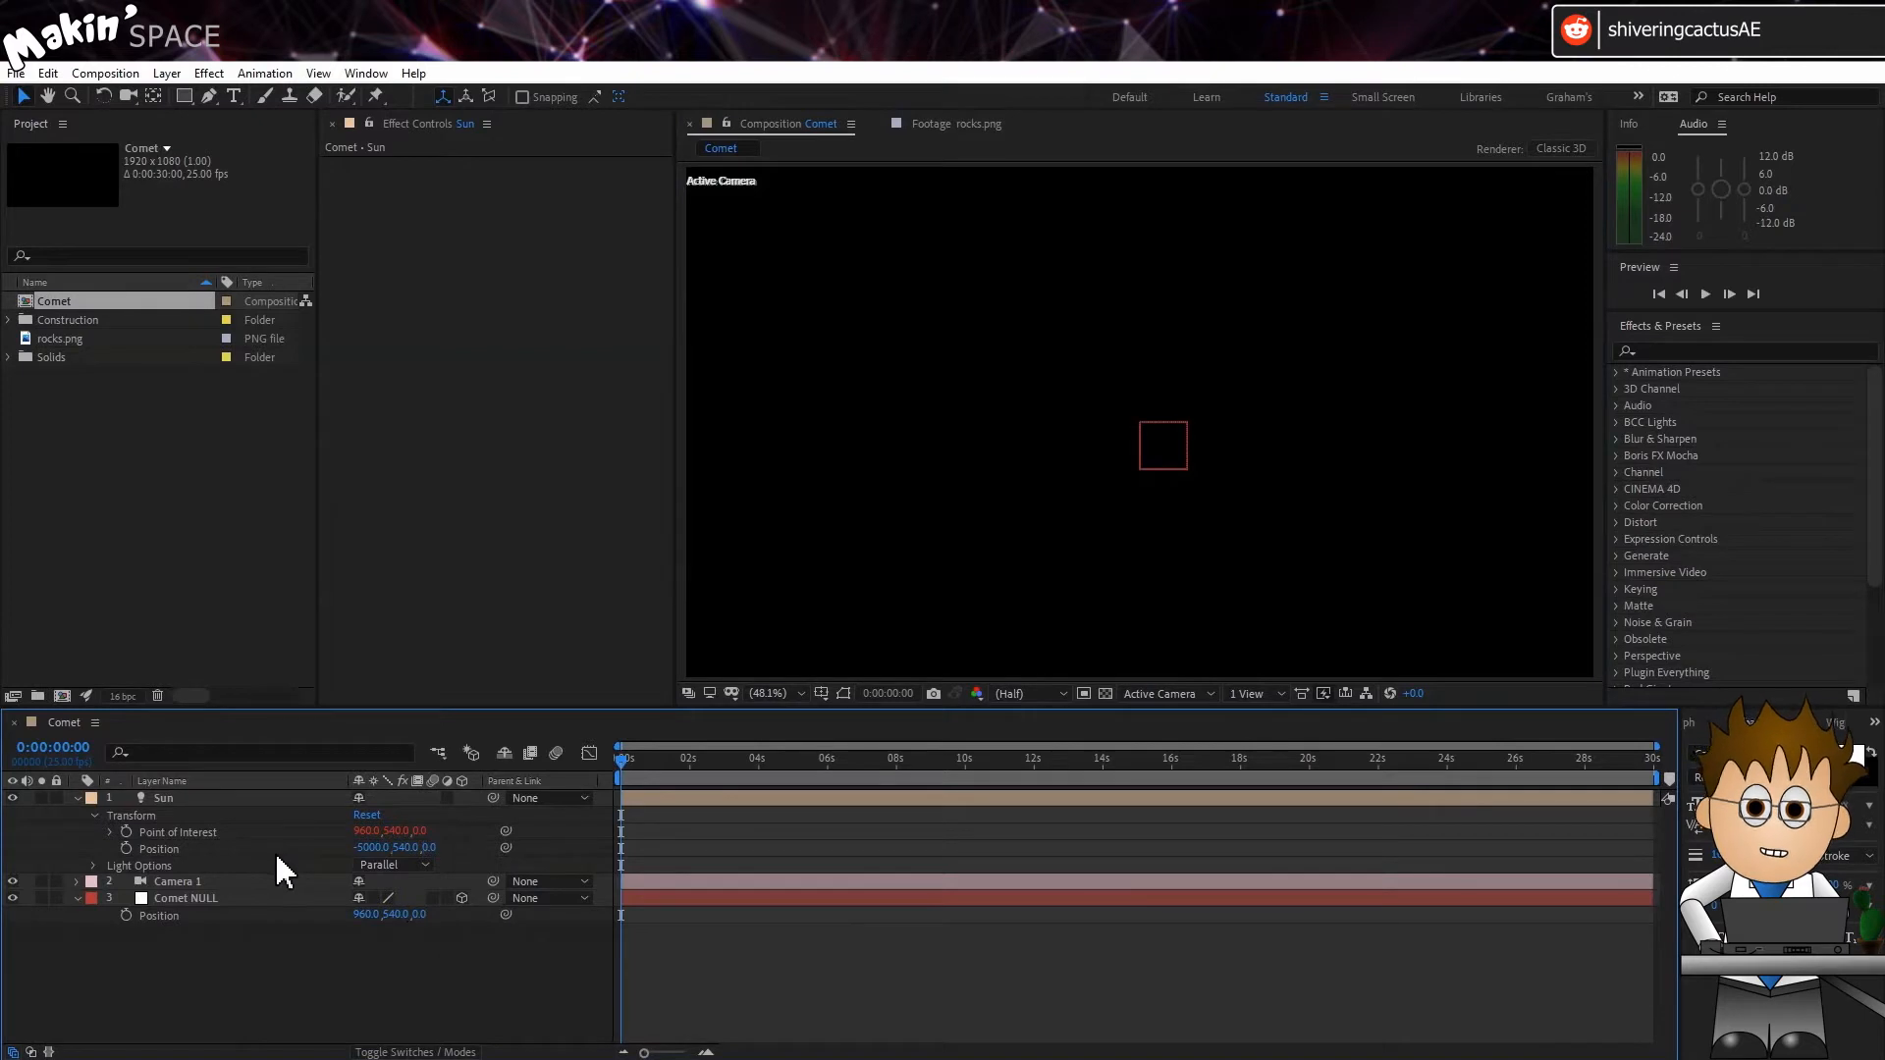
# Collapse the Sun layer's properties, move it below Comet NULL in the layer stack and lock it.
pyautogui.click(175, 797)
pyautogui.click(78, 797)
pyautogui.moveTo(169, 797); pyautogui.dragTo(172, 864)
pyautogui.click(57, 848)
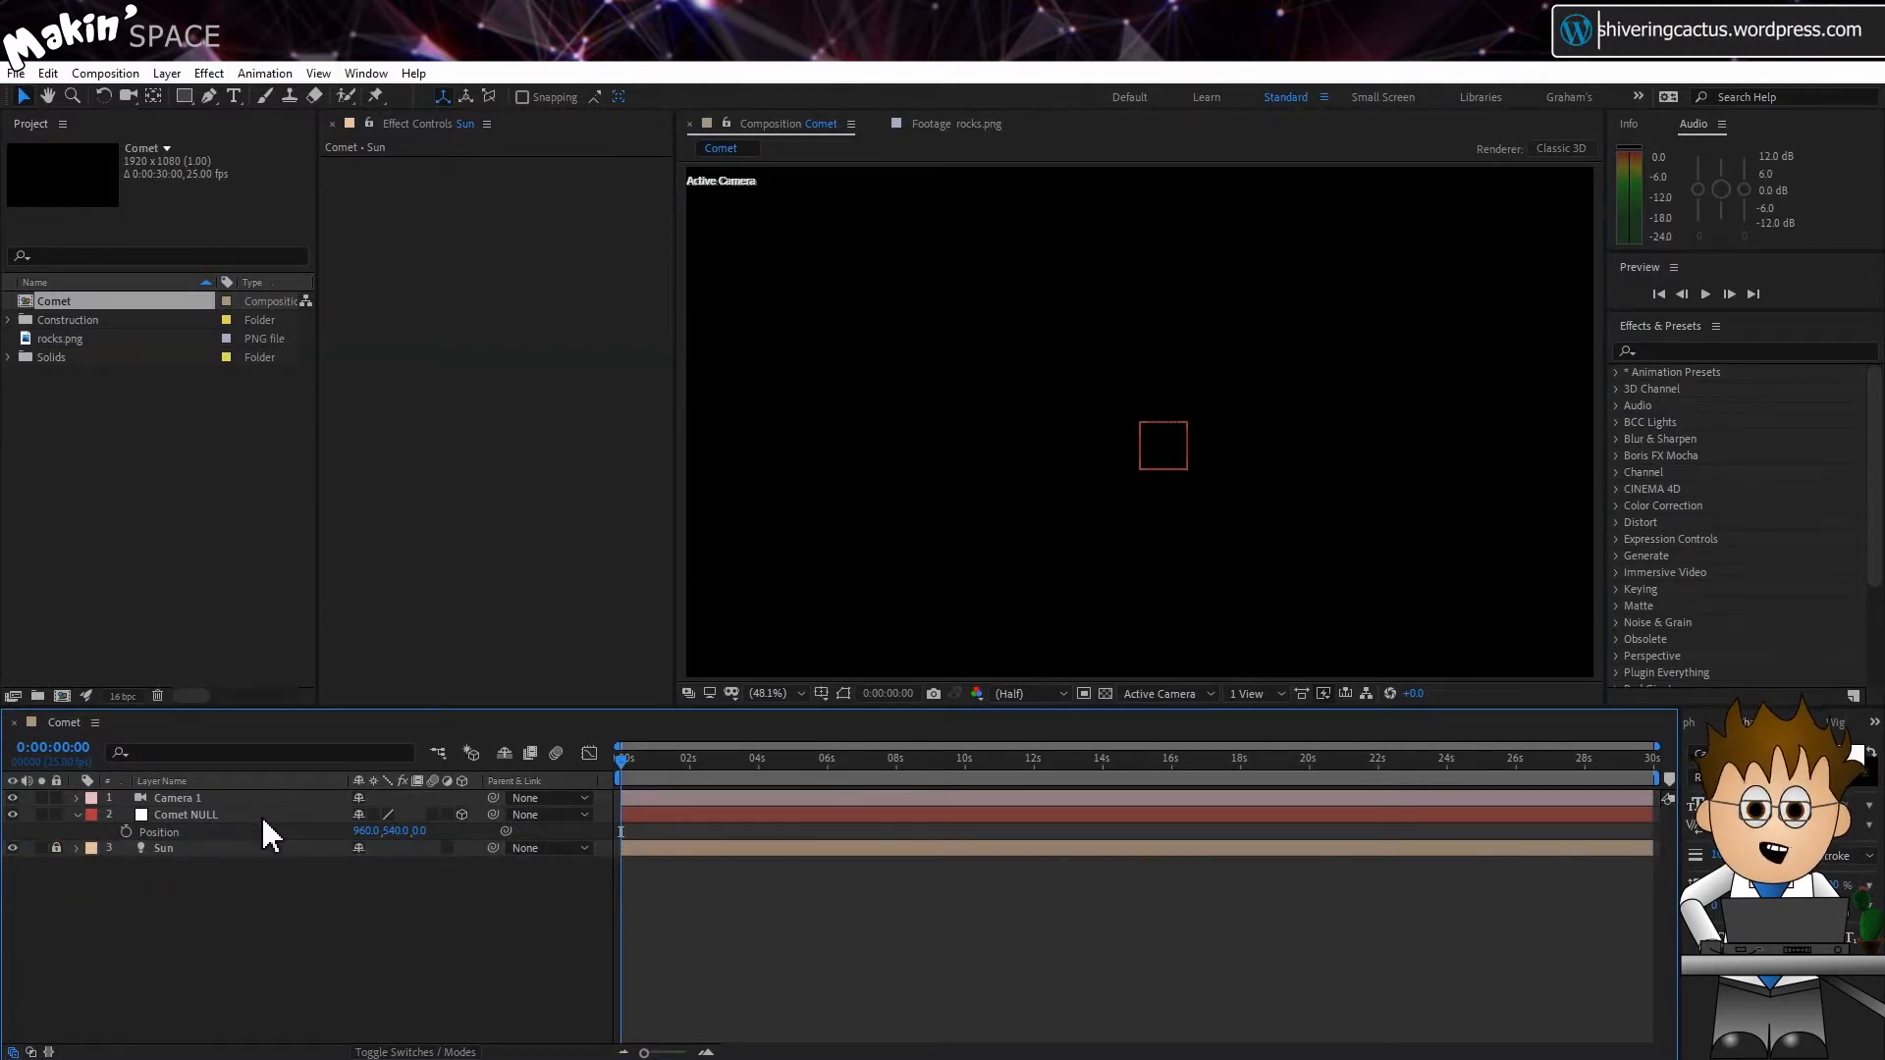
# Add a black solid at composition size and rename the layer Tex.
pyautogui.click(167, 74)
pyautogui.moveTo(208, 96)
pyautogui.click(518, 122)
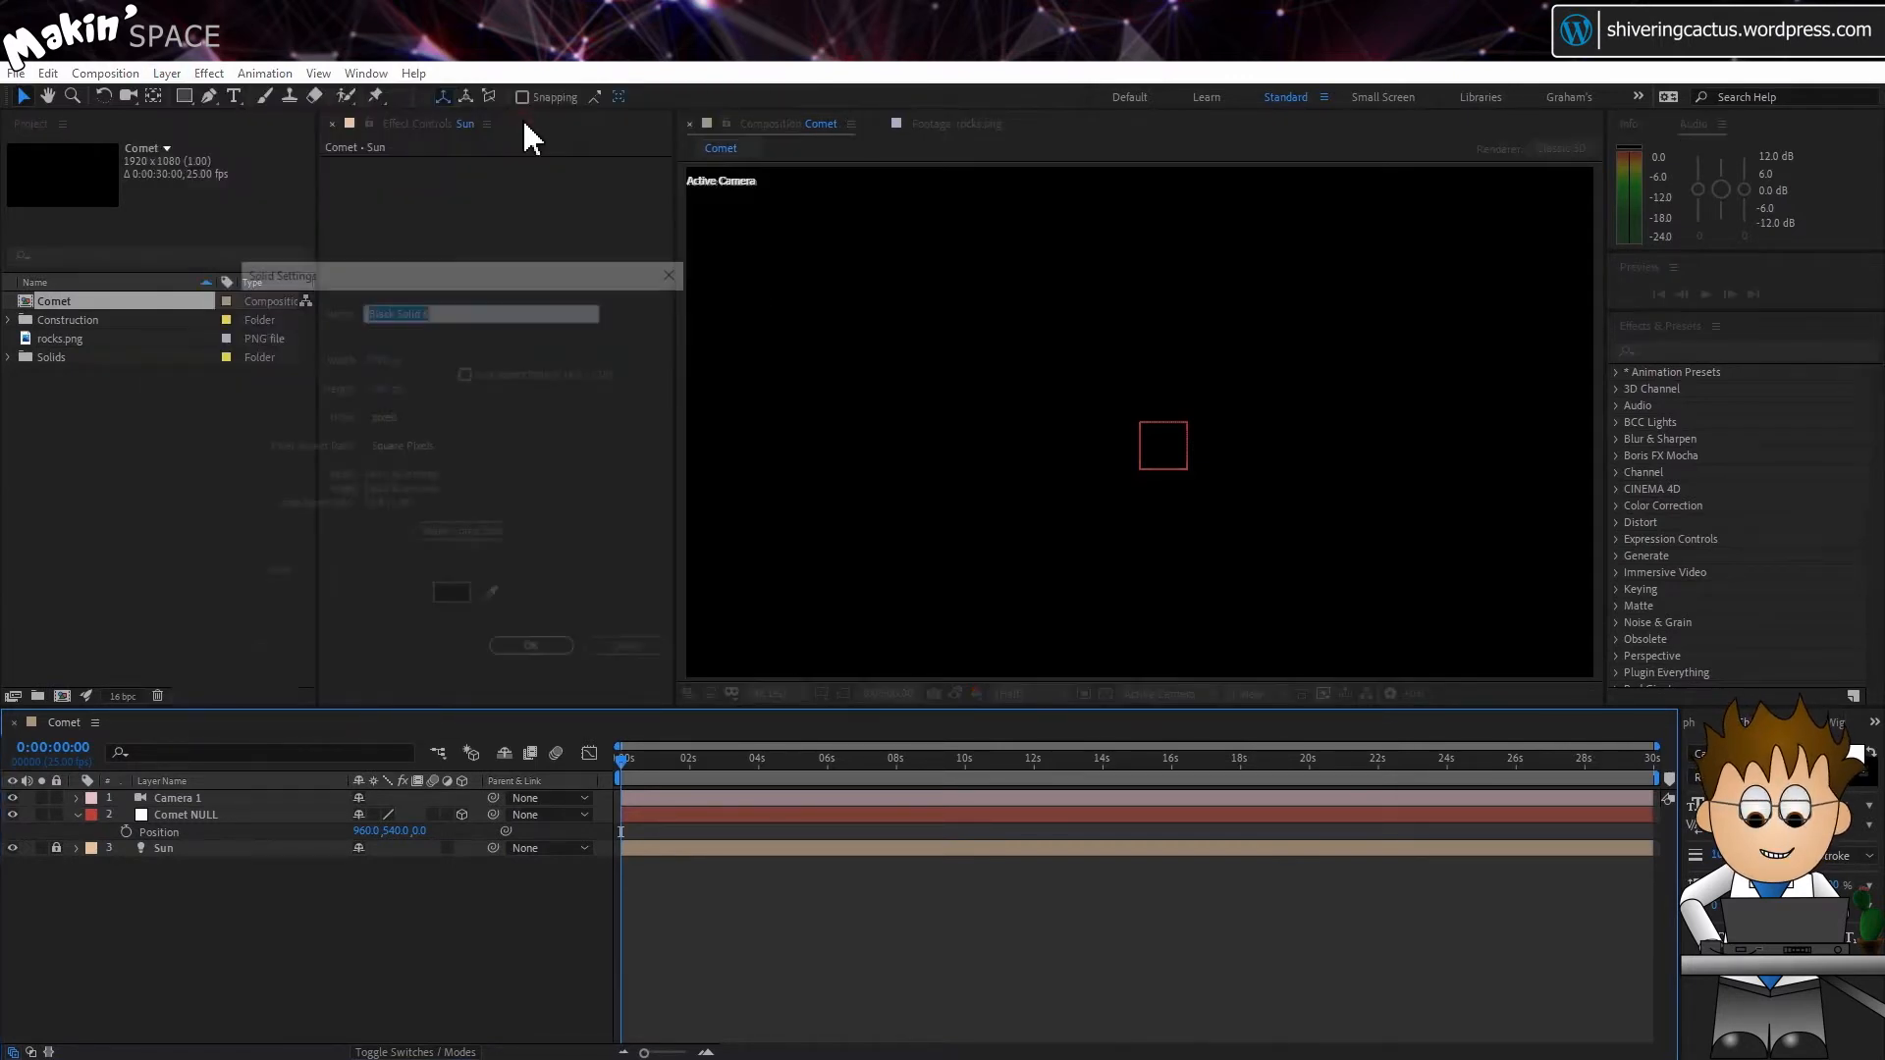
pyautogui.click(464, 532)
pyautogui.click(519, 651)
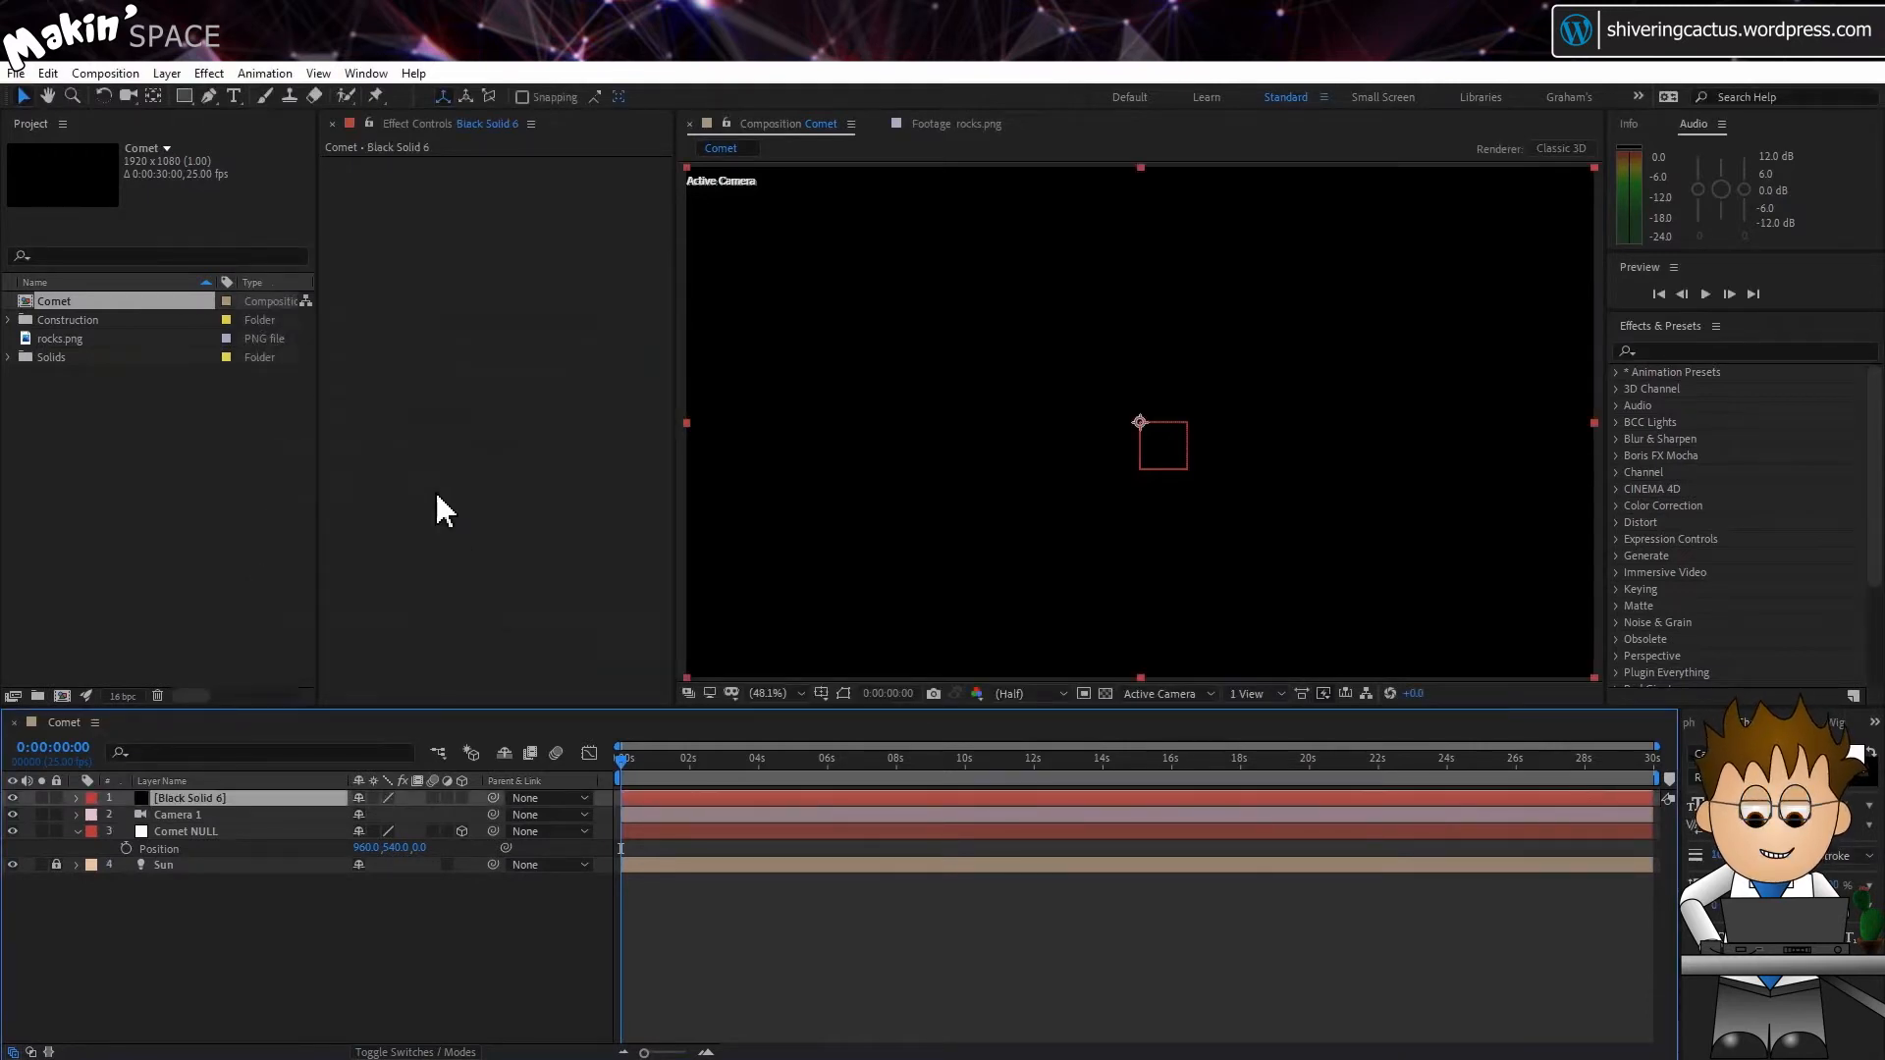
pyautogui.press('Return')
pyautogui.write('Tex')
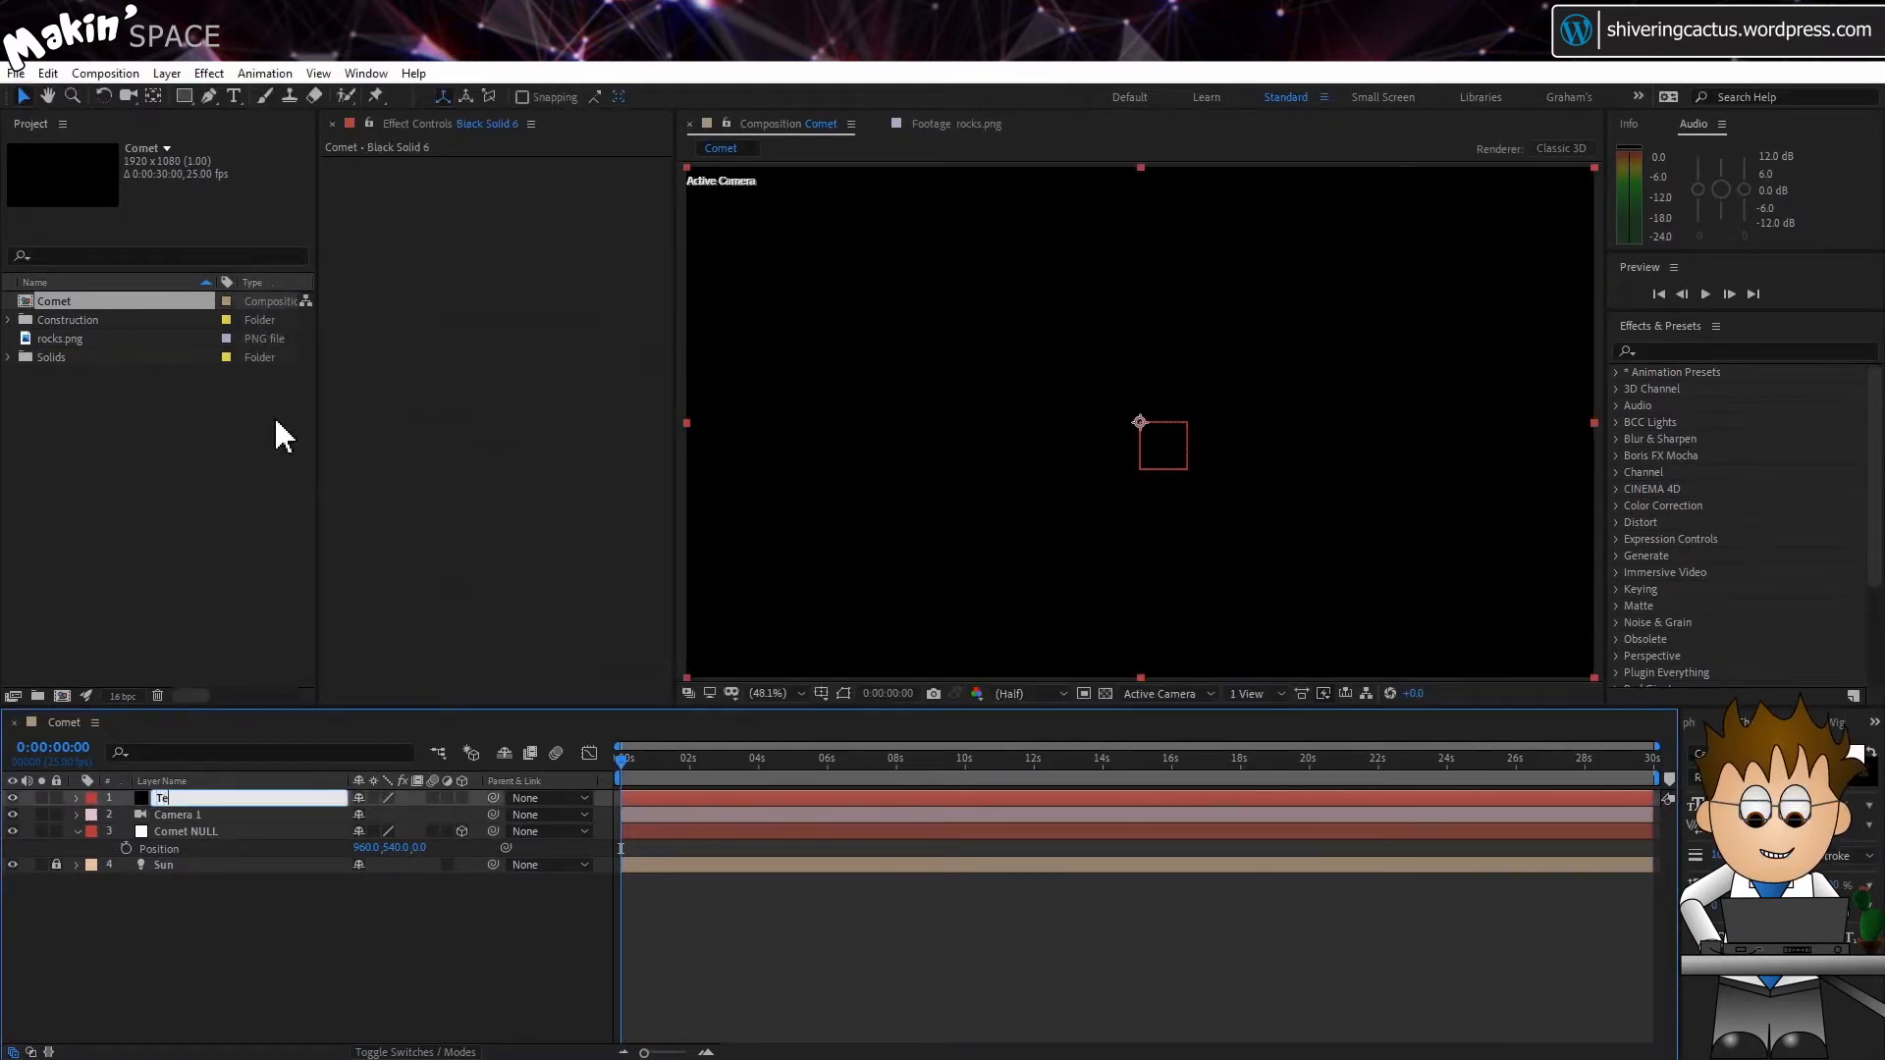
pyautogui.press('Return')
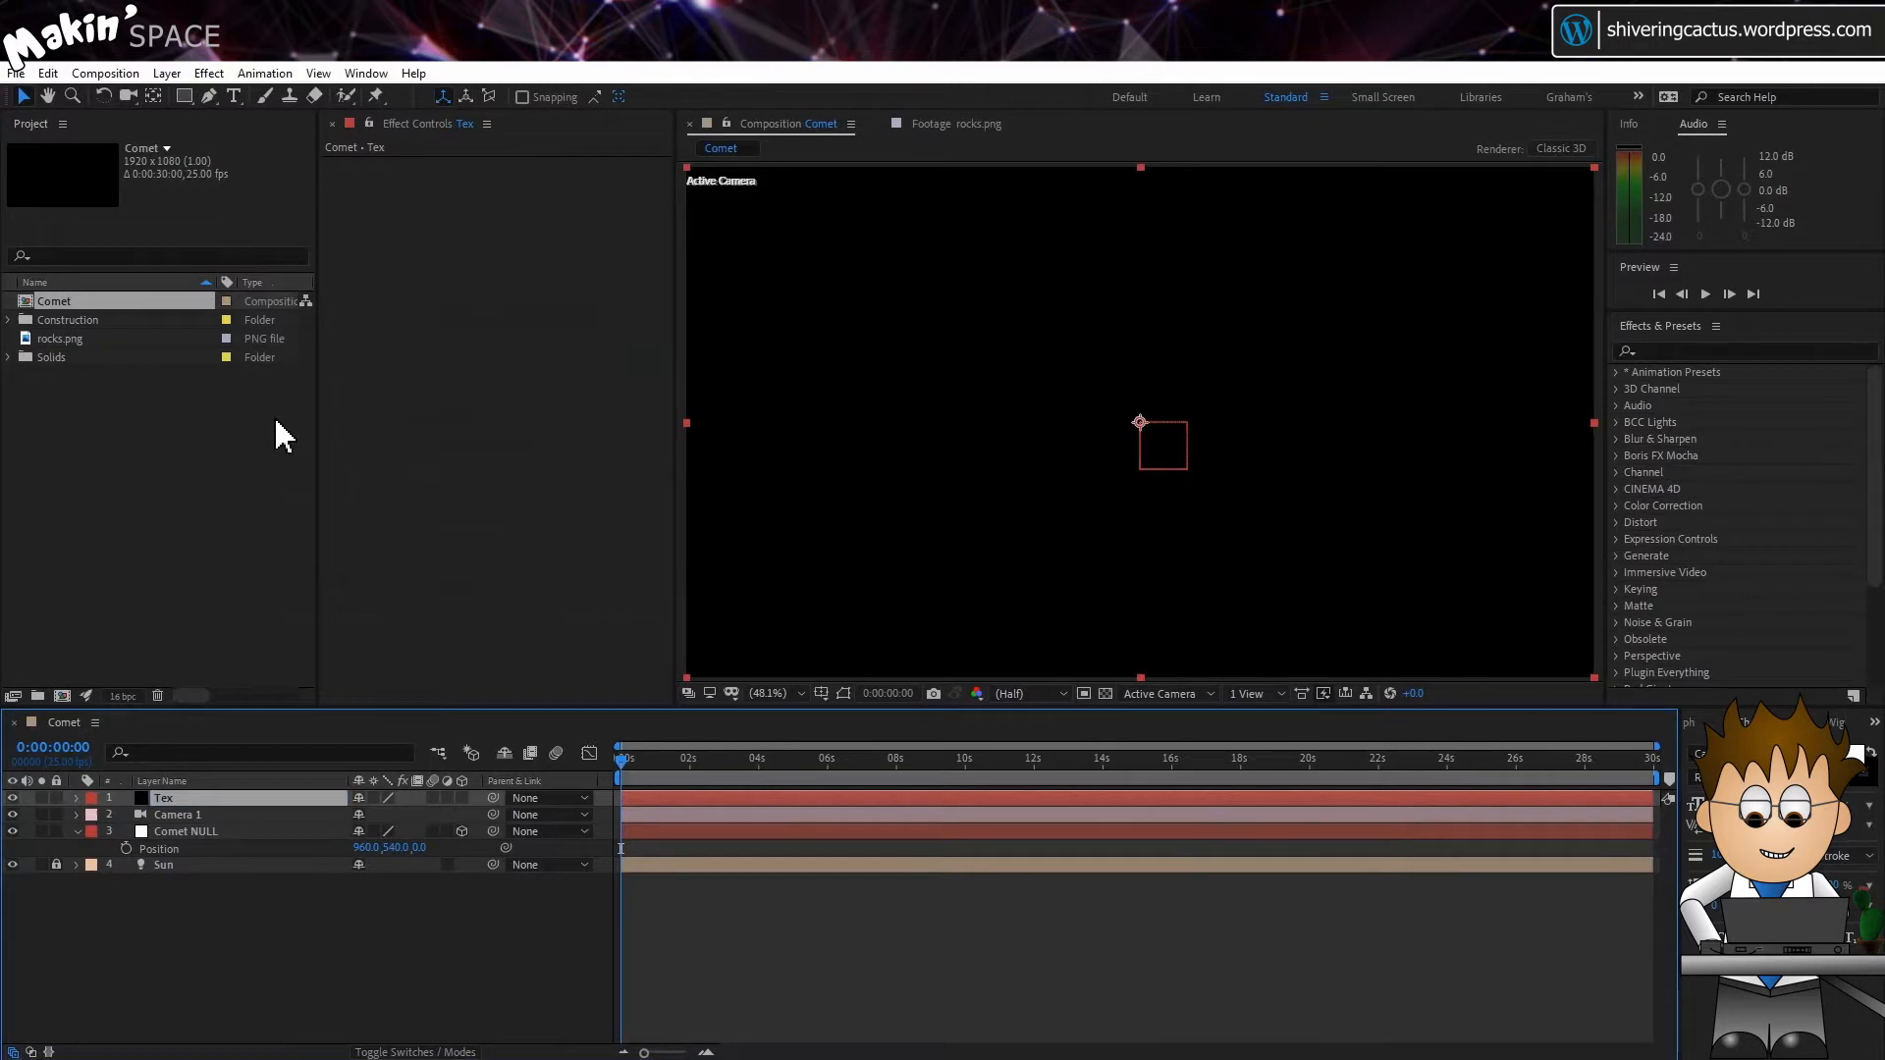
# Apply the VR Fractal Noise effect to the Tex layer.
pyautogui.click(209, 74)
pyautogui.moveTo(392, 419)
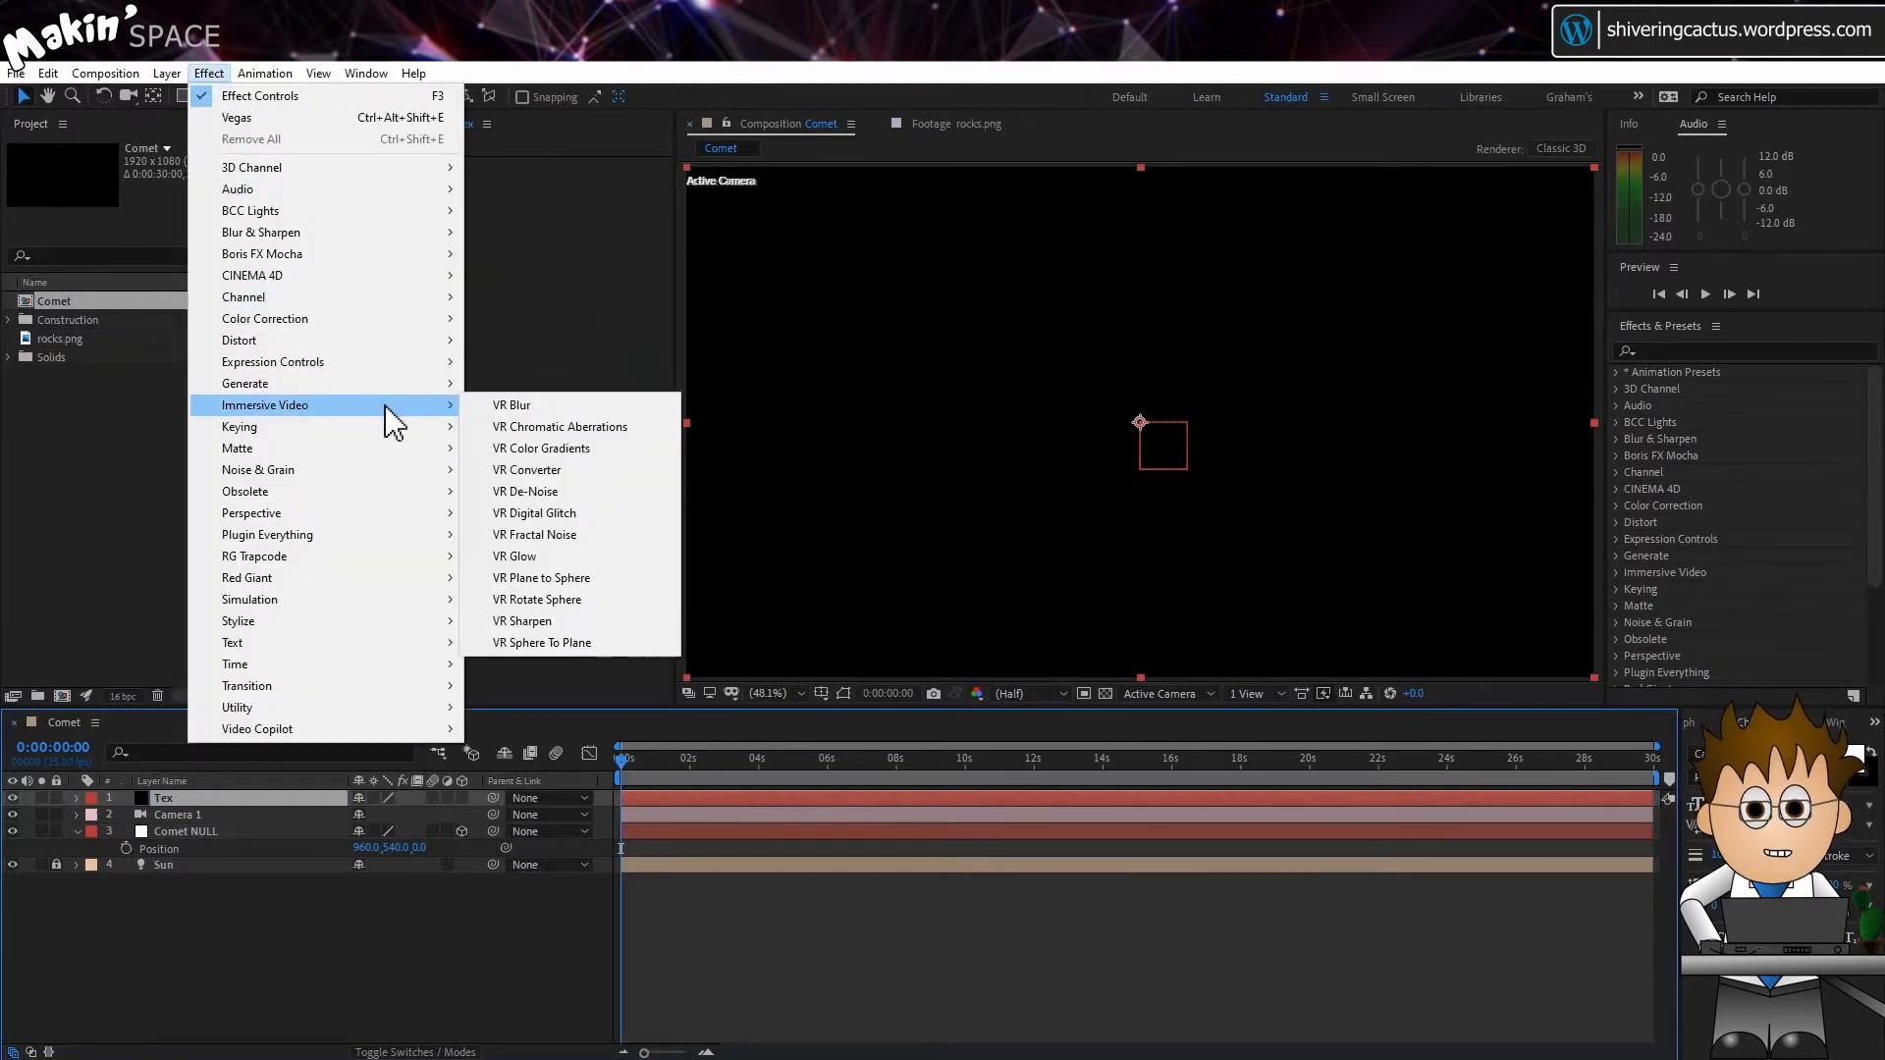
pyautogui.click(621, 535)
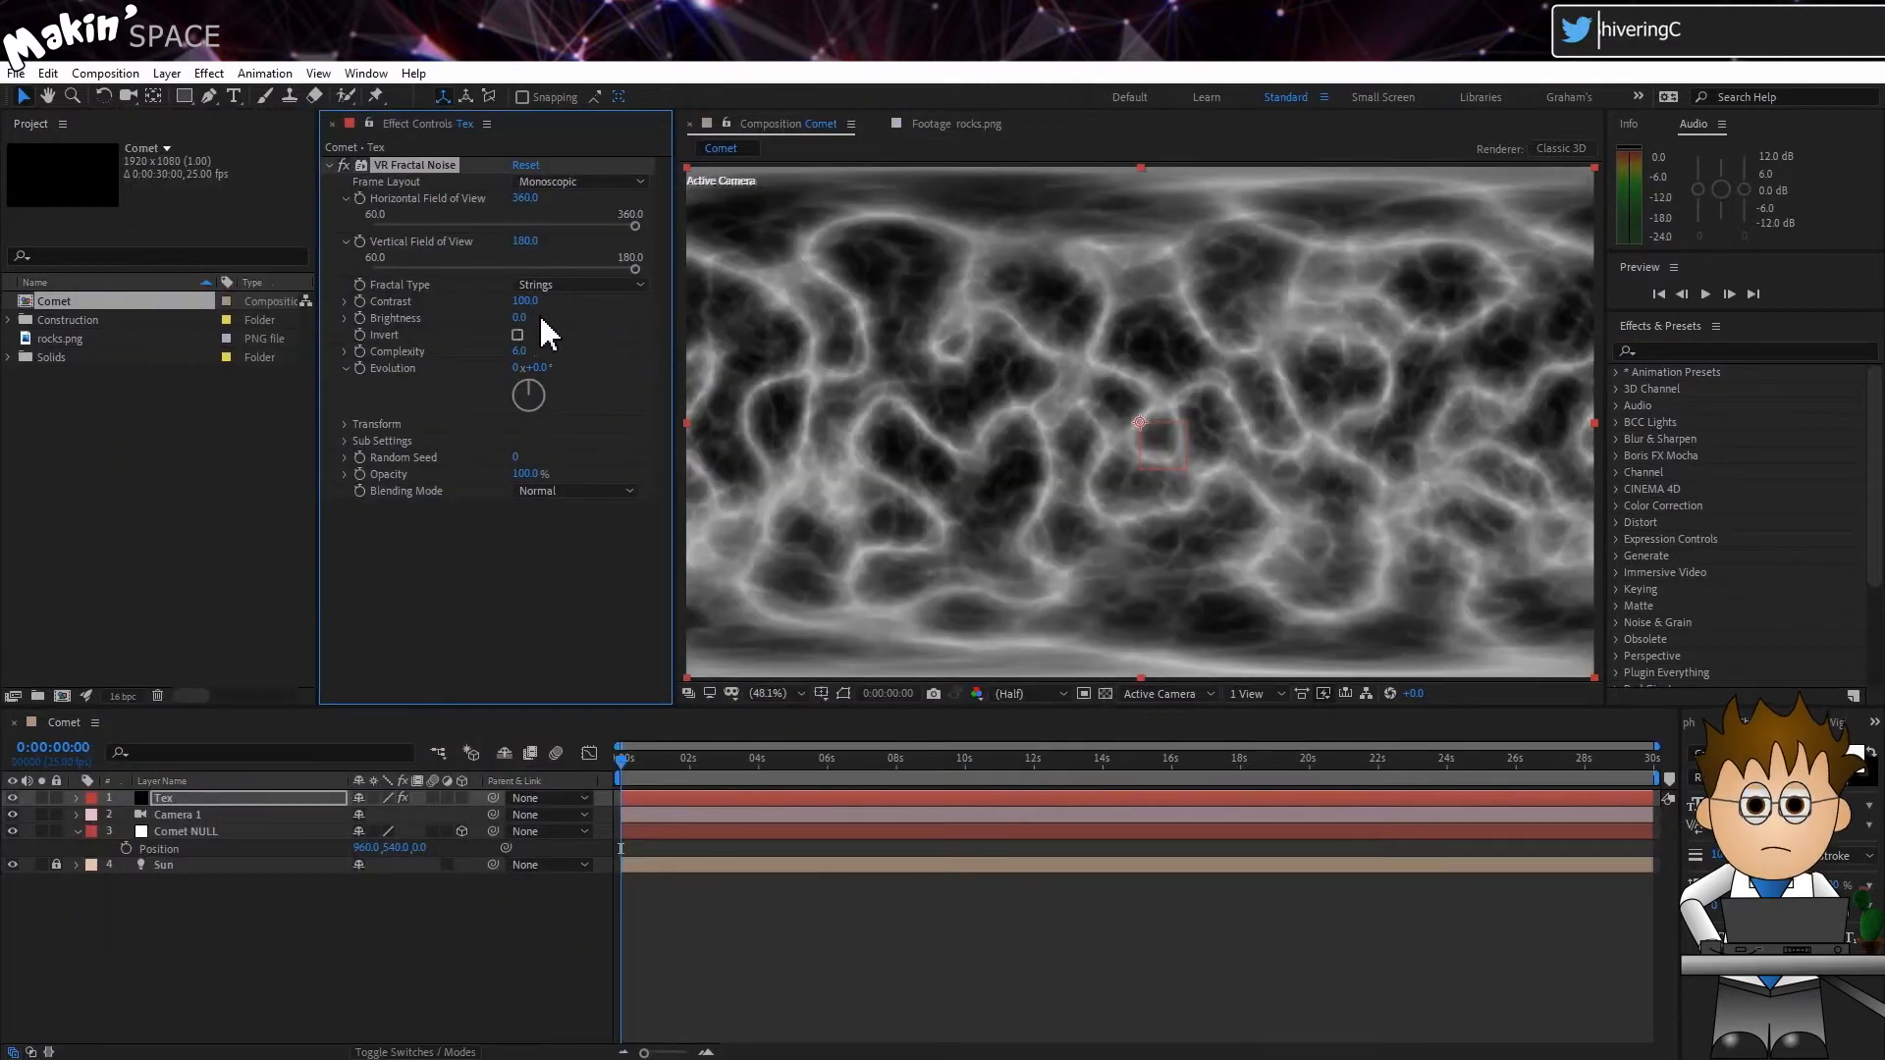
# Set the VR Fractal Noise contrast to 60 and brightness to 38 on the Tex layer.
pyautogui.click(523, 301)
pyautogui.write('60')
pyautogui.press('Return')
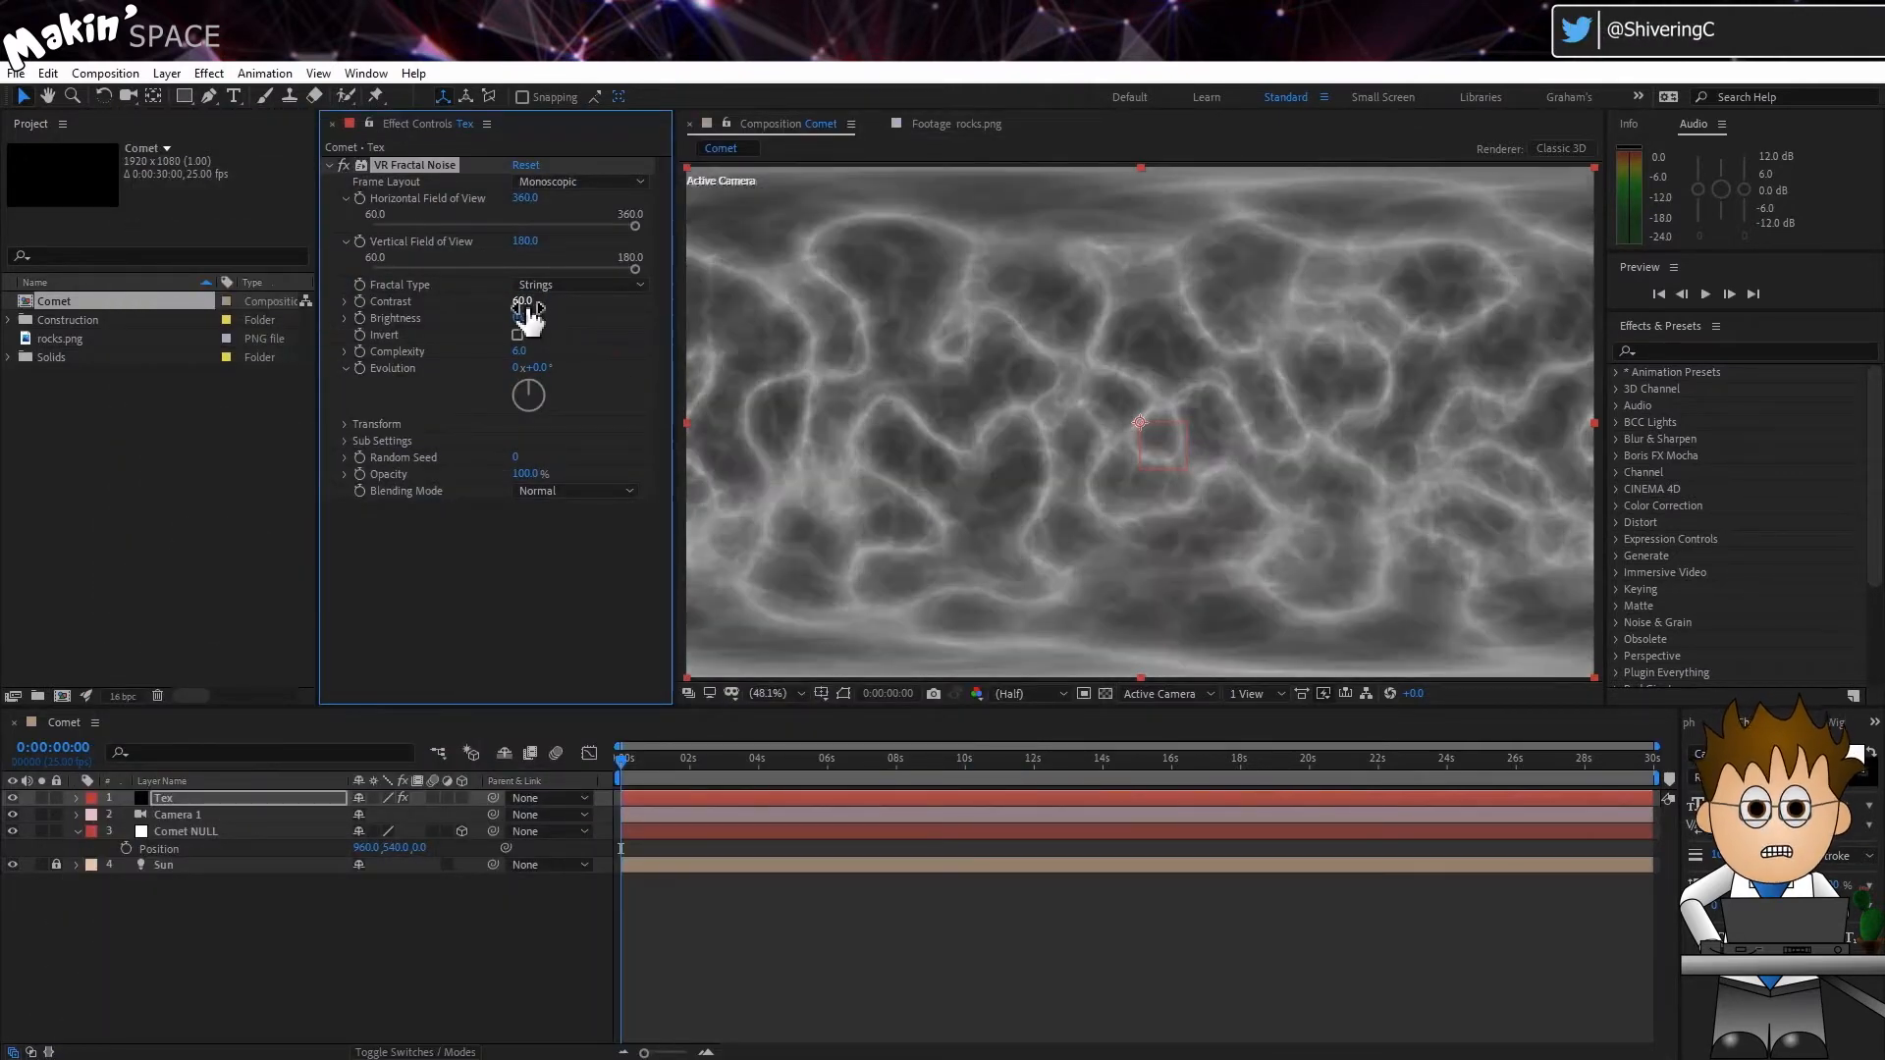
pyautogui.click(520, 318)
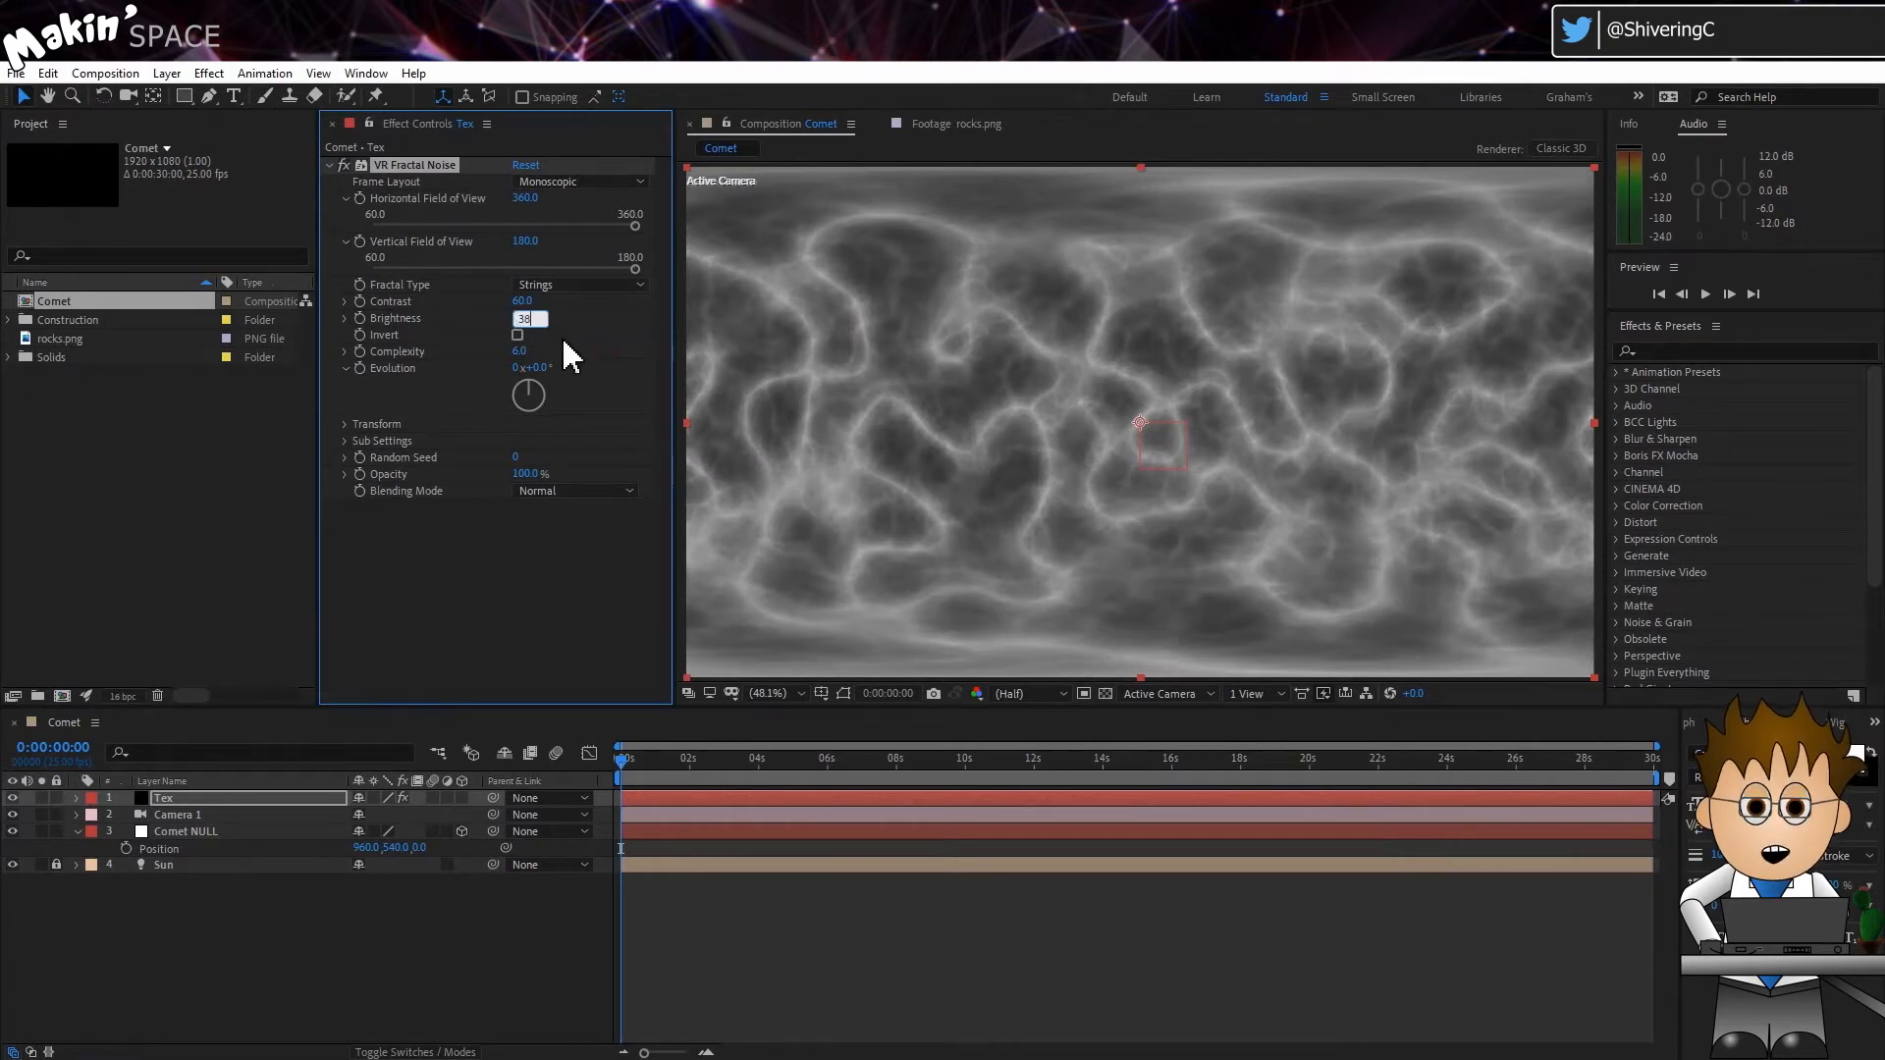
pyautogui.press('Return')
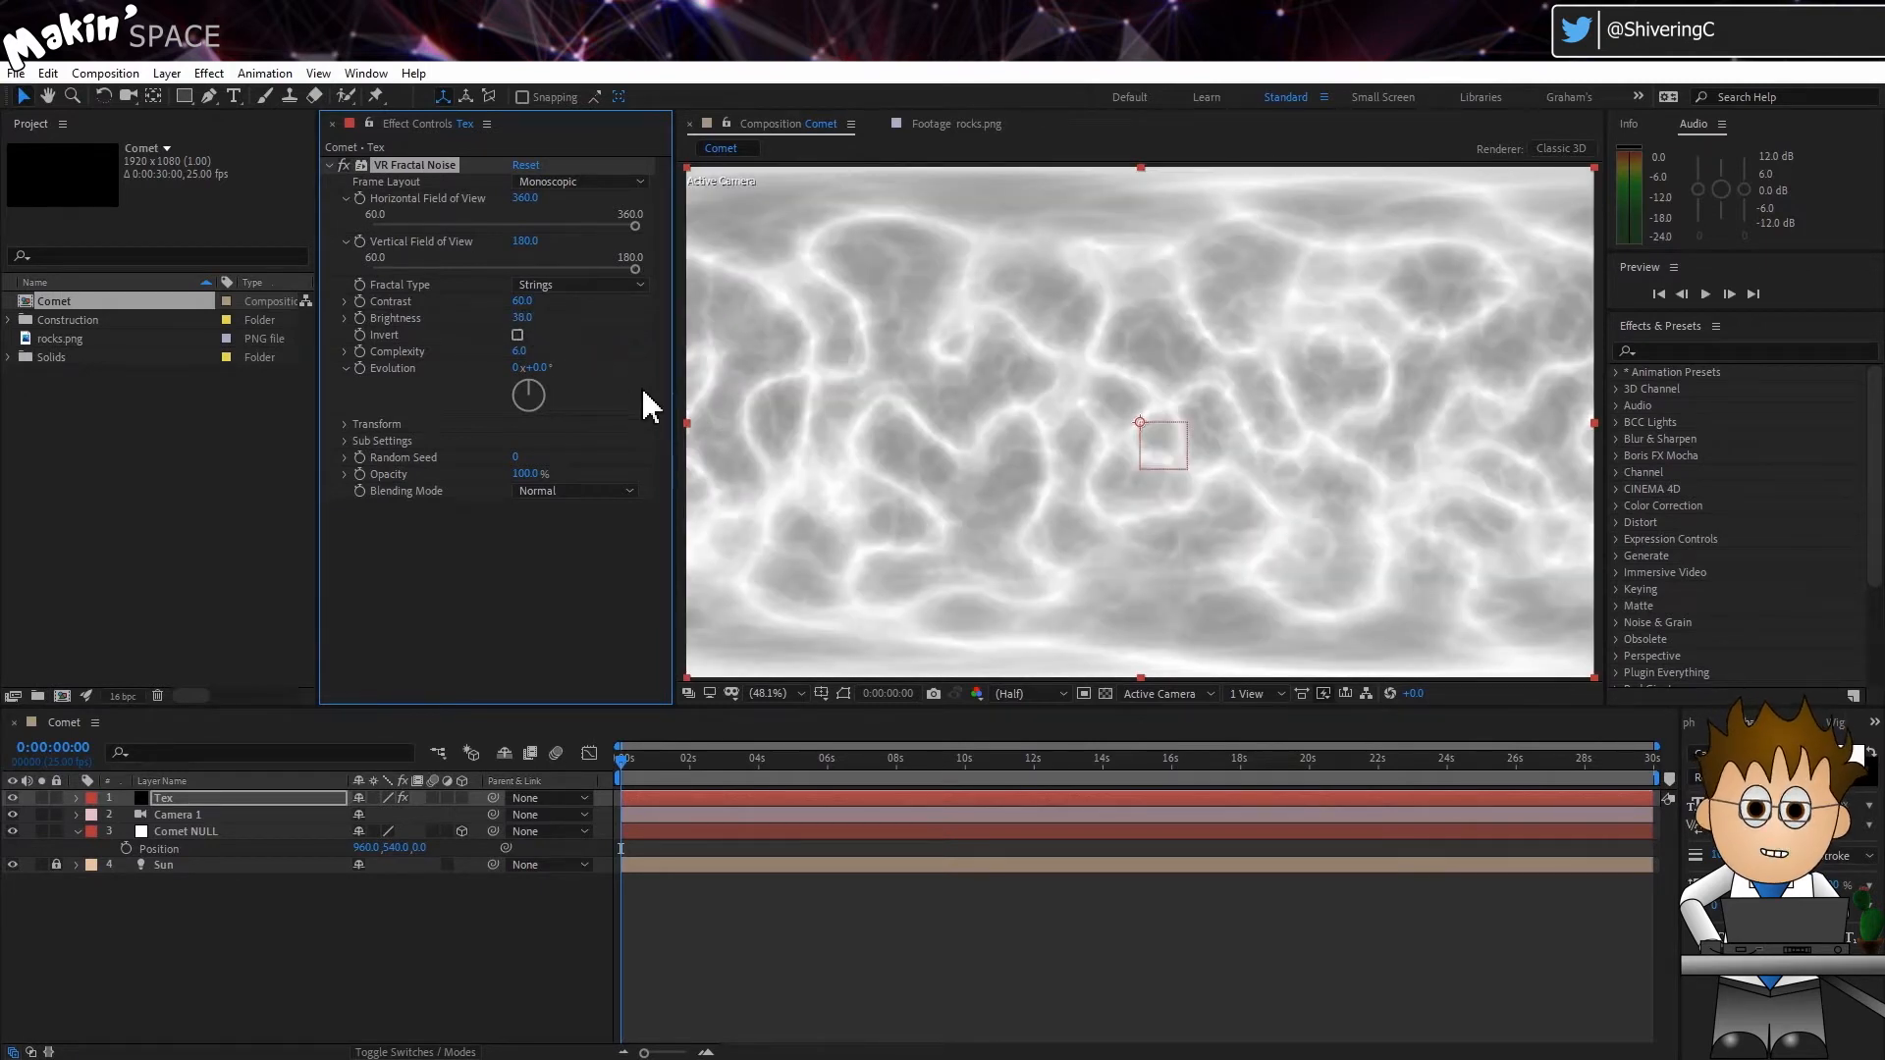
# Set Sub Influence to 75 in the VR Fractal Noise sub settings.
pyautogui.click(346, 441)
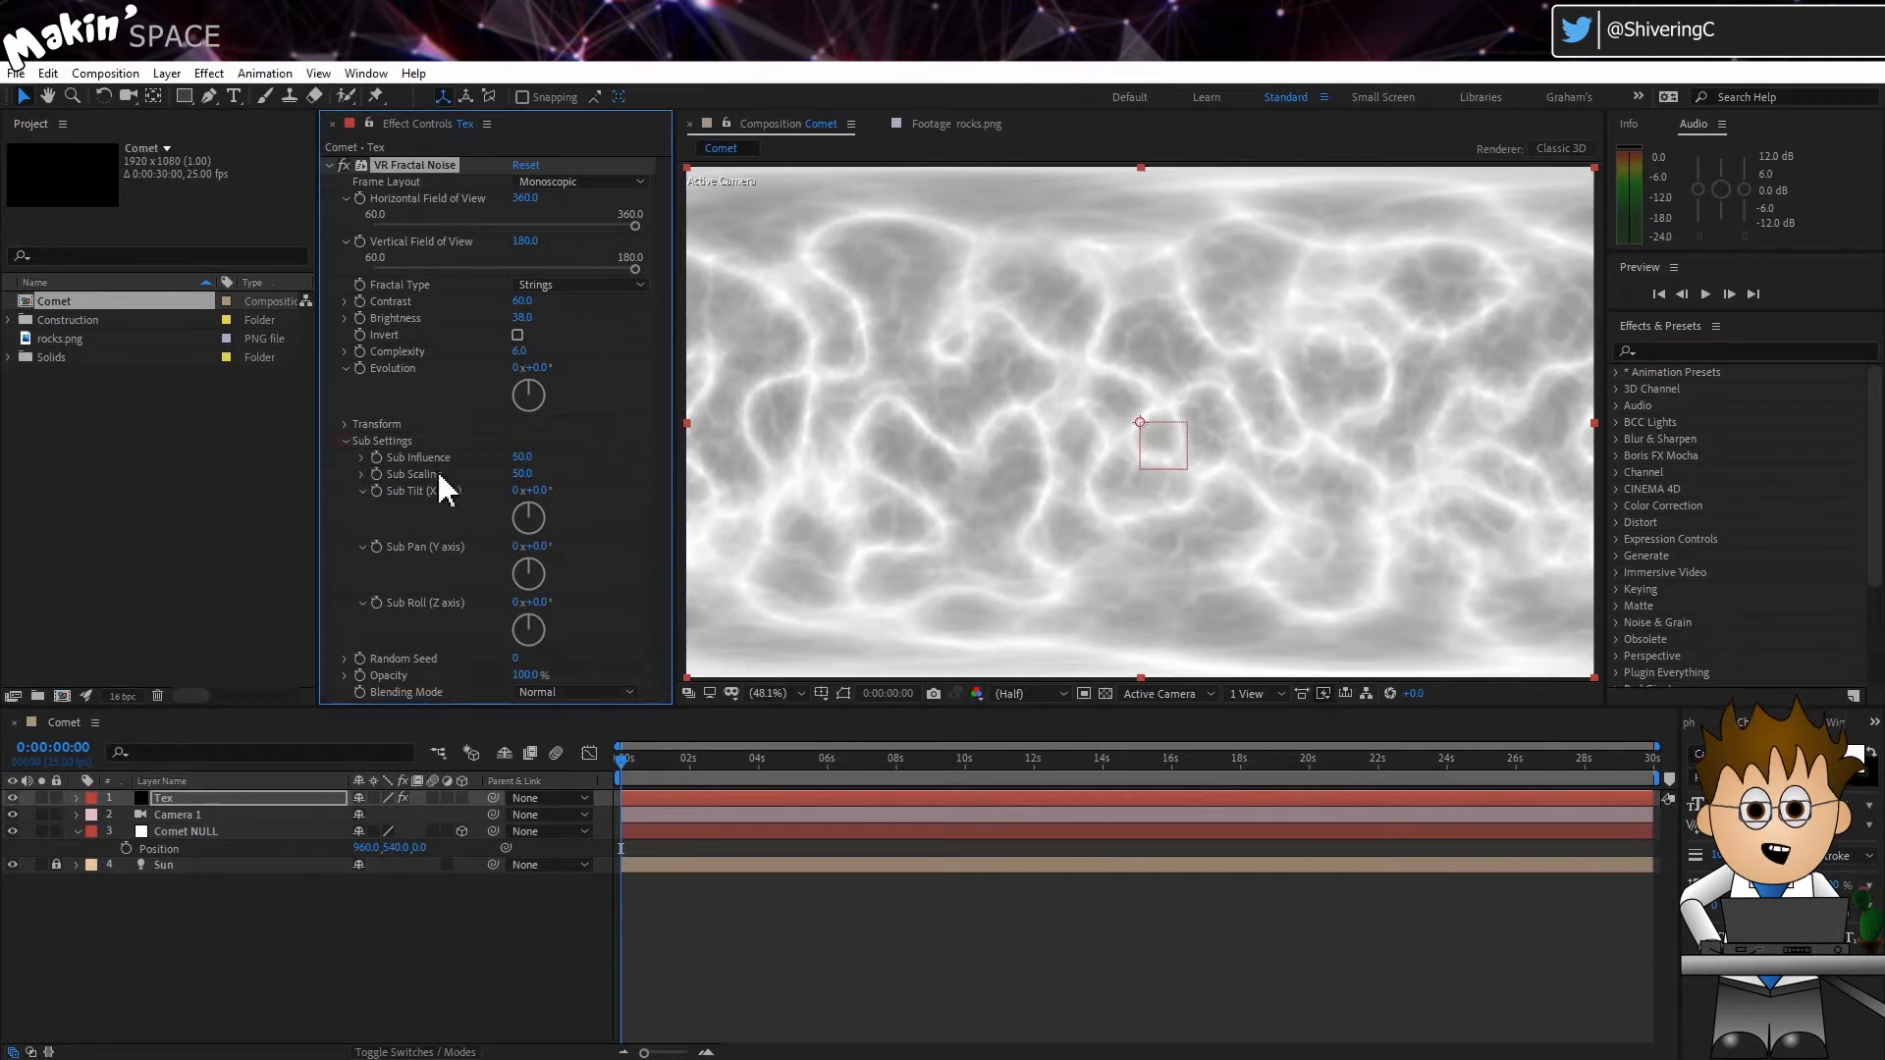
pyautogui.click(522, 458)
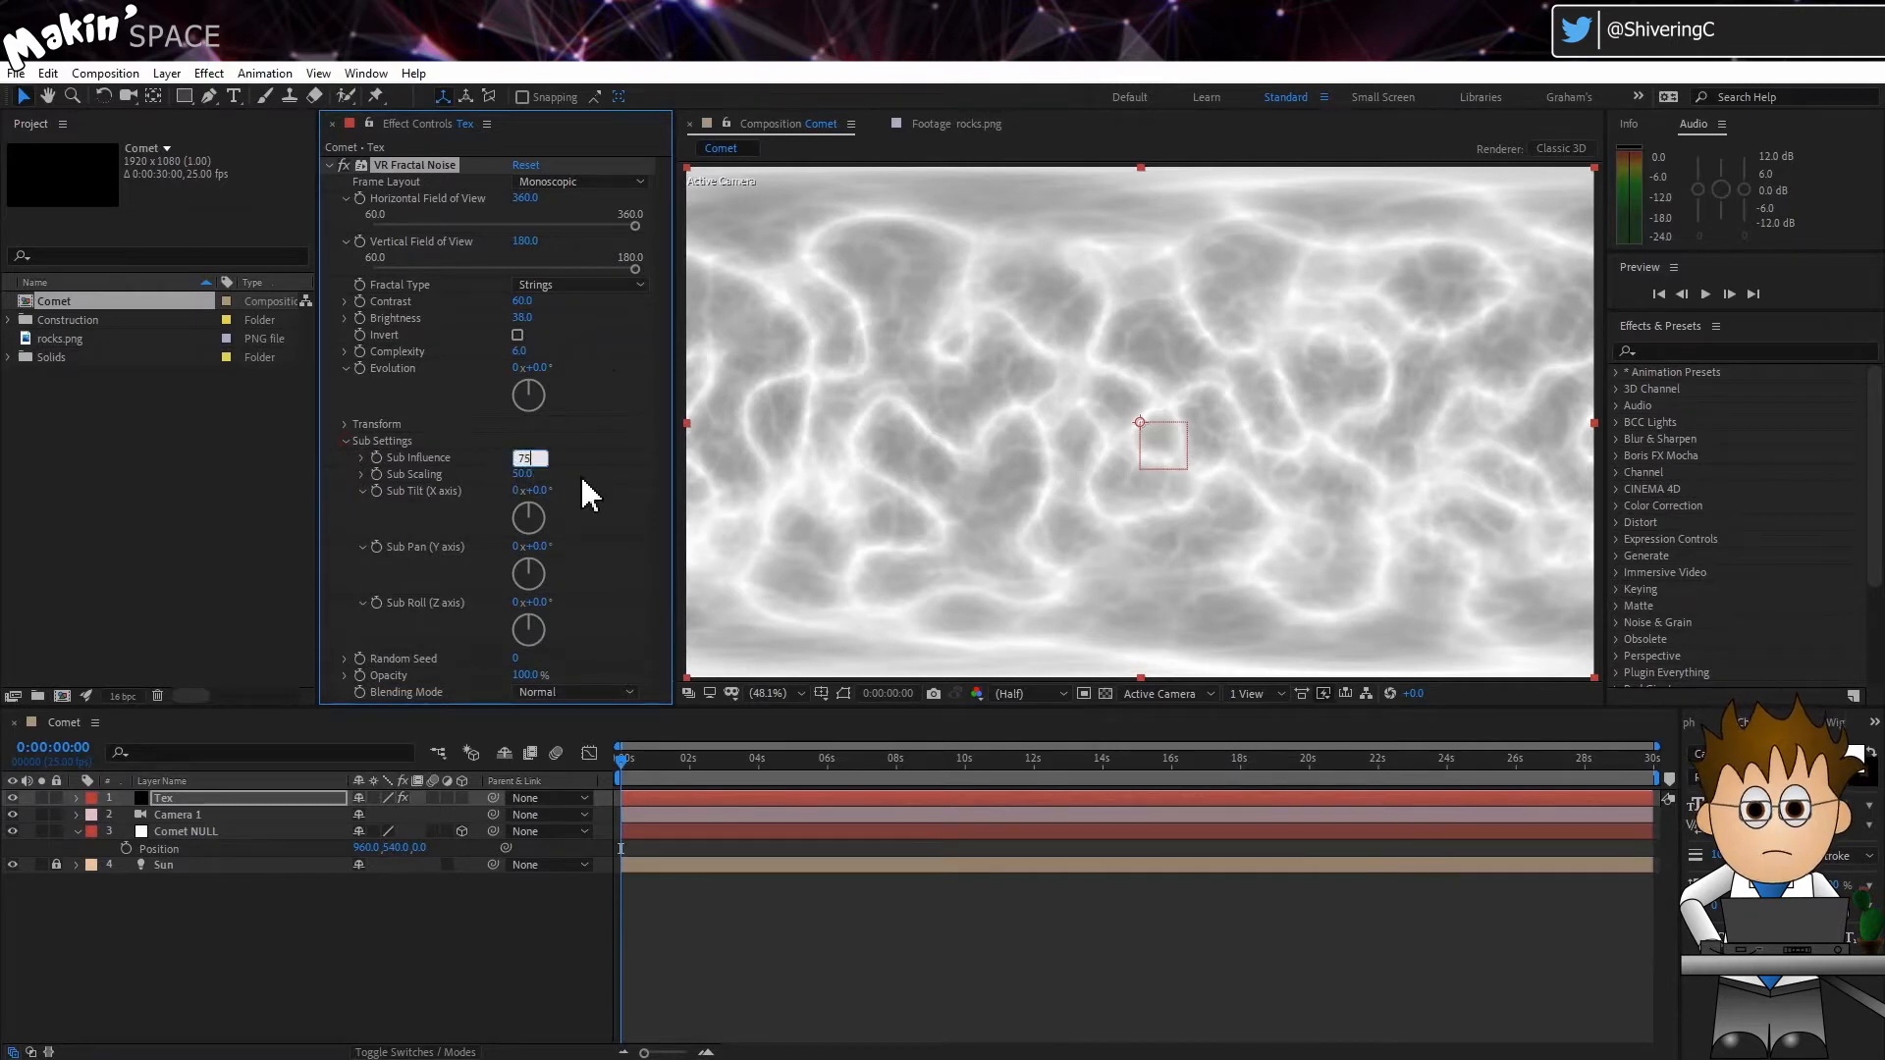
pyautogui.press('Return')
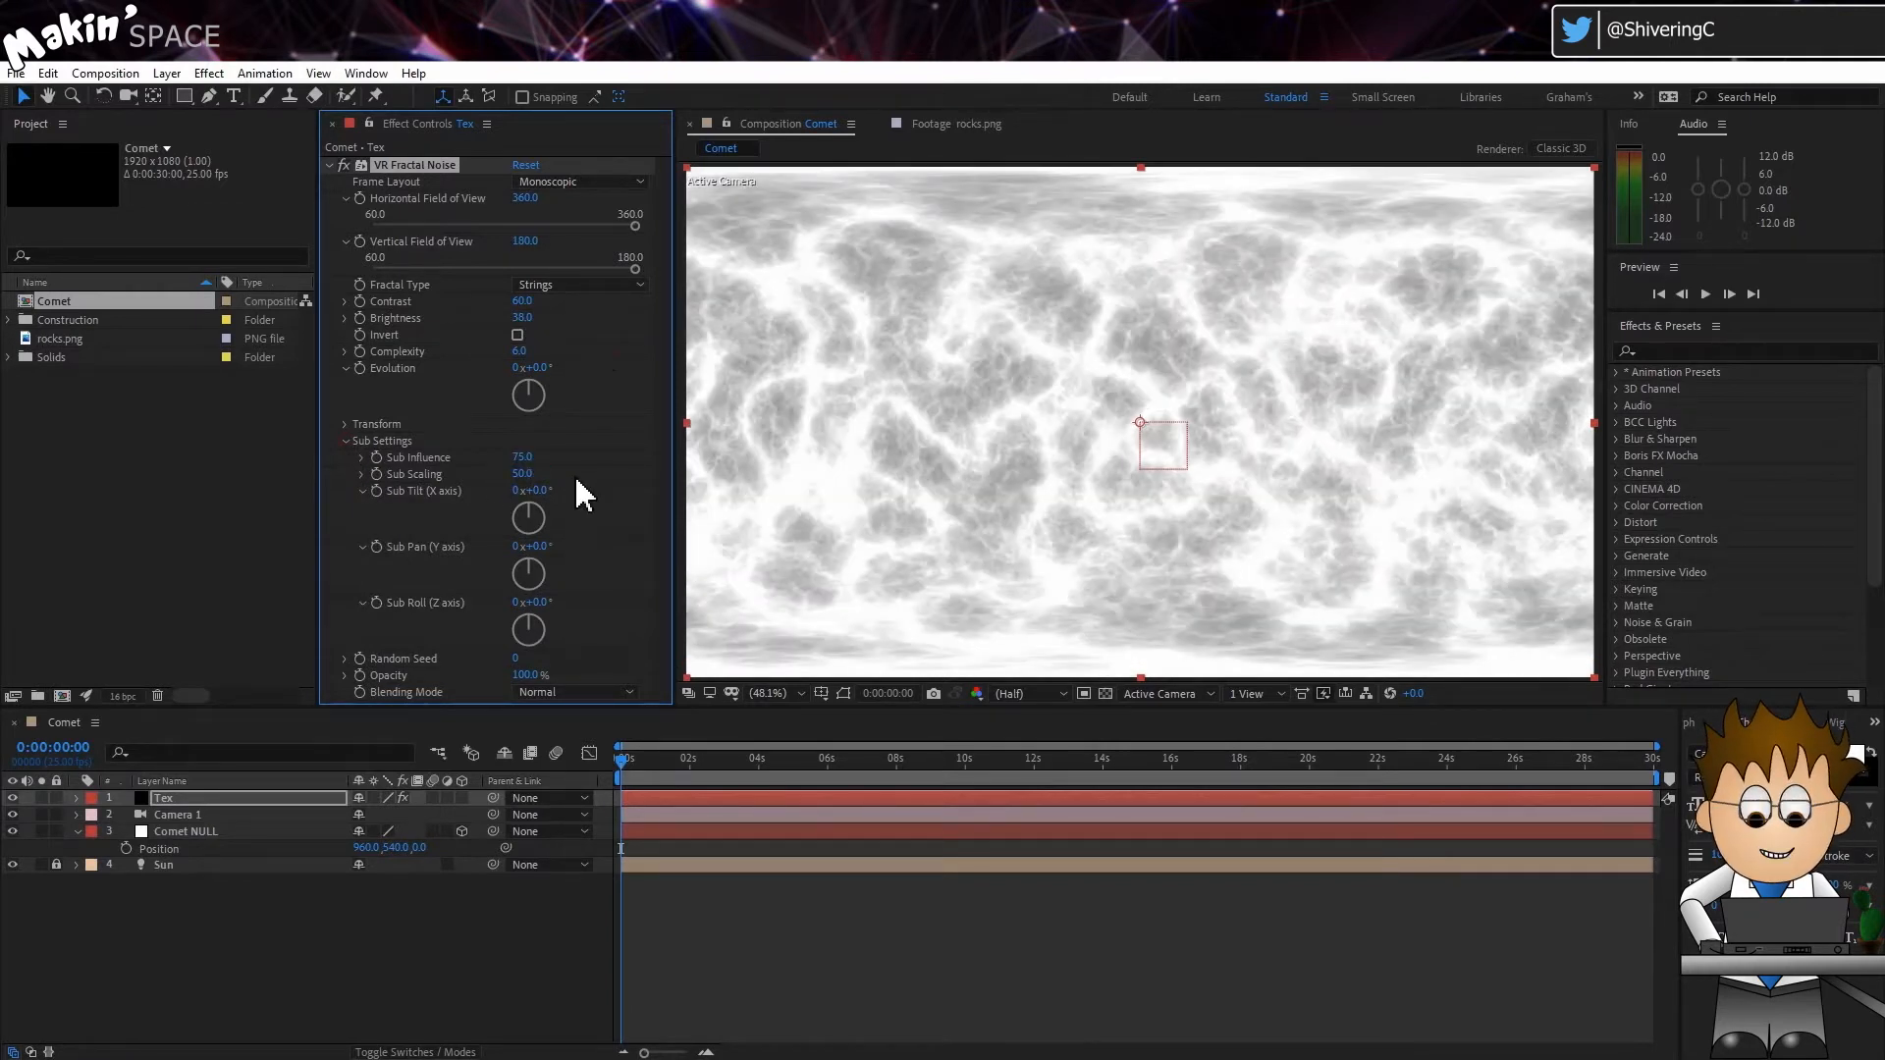
# Hide the Tex layer, move it to the end of the layer stack below Sun, and lock it.
pyautogui.click(12, 797)
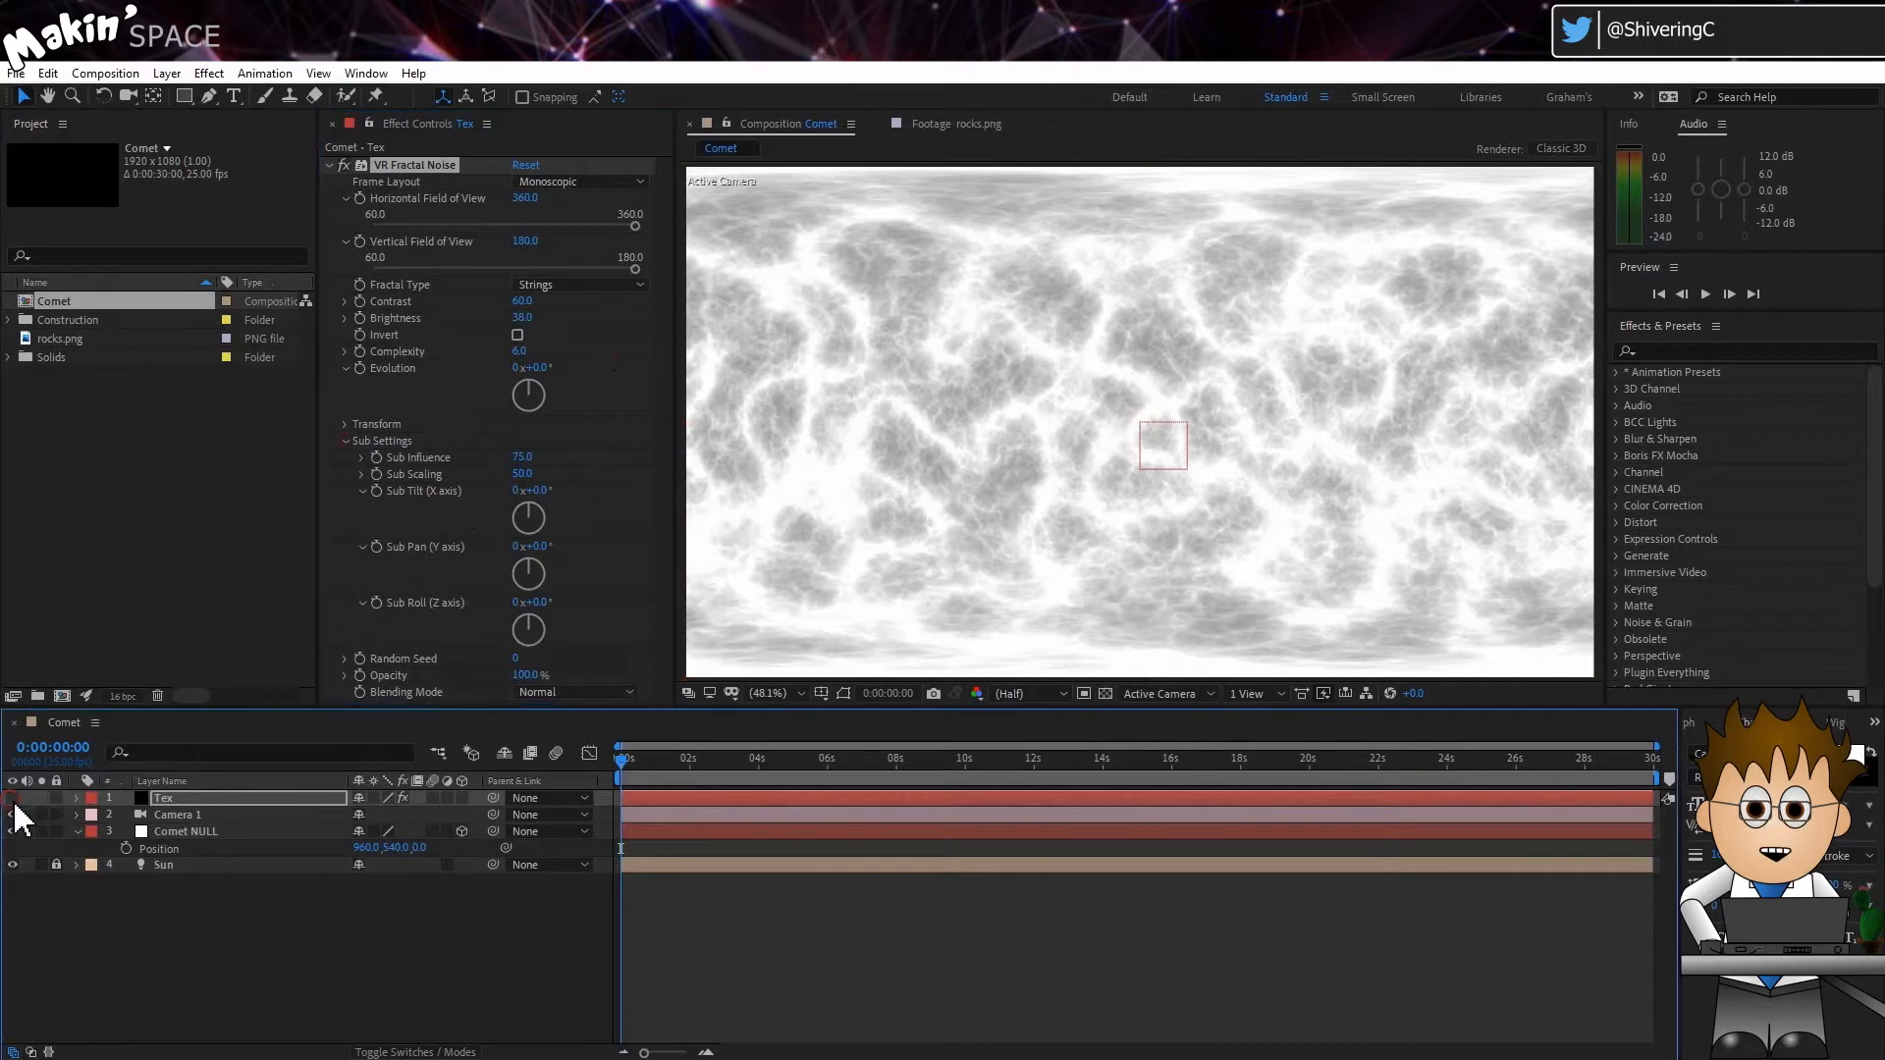
pyautogui.click(191, 797)
pyautogui.moveTo(192, 798); pyautogui.dragTo(196, 895)
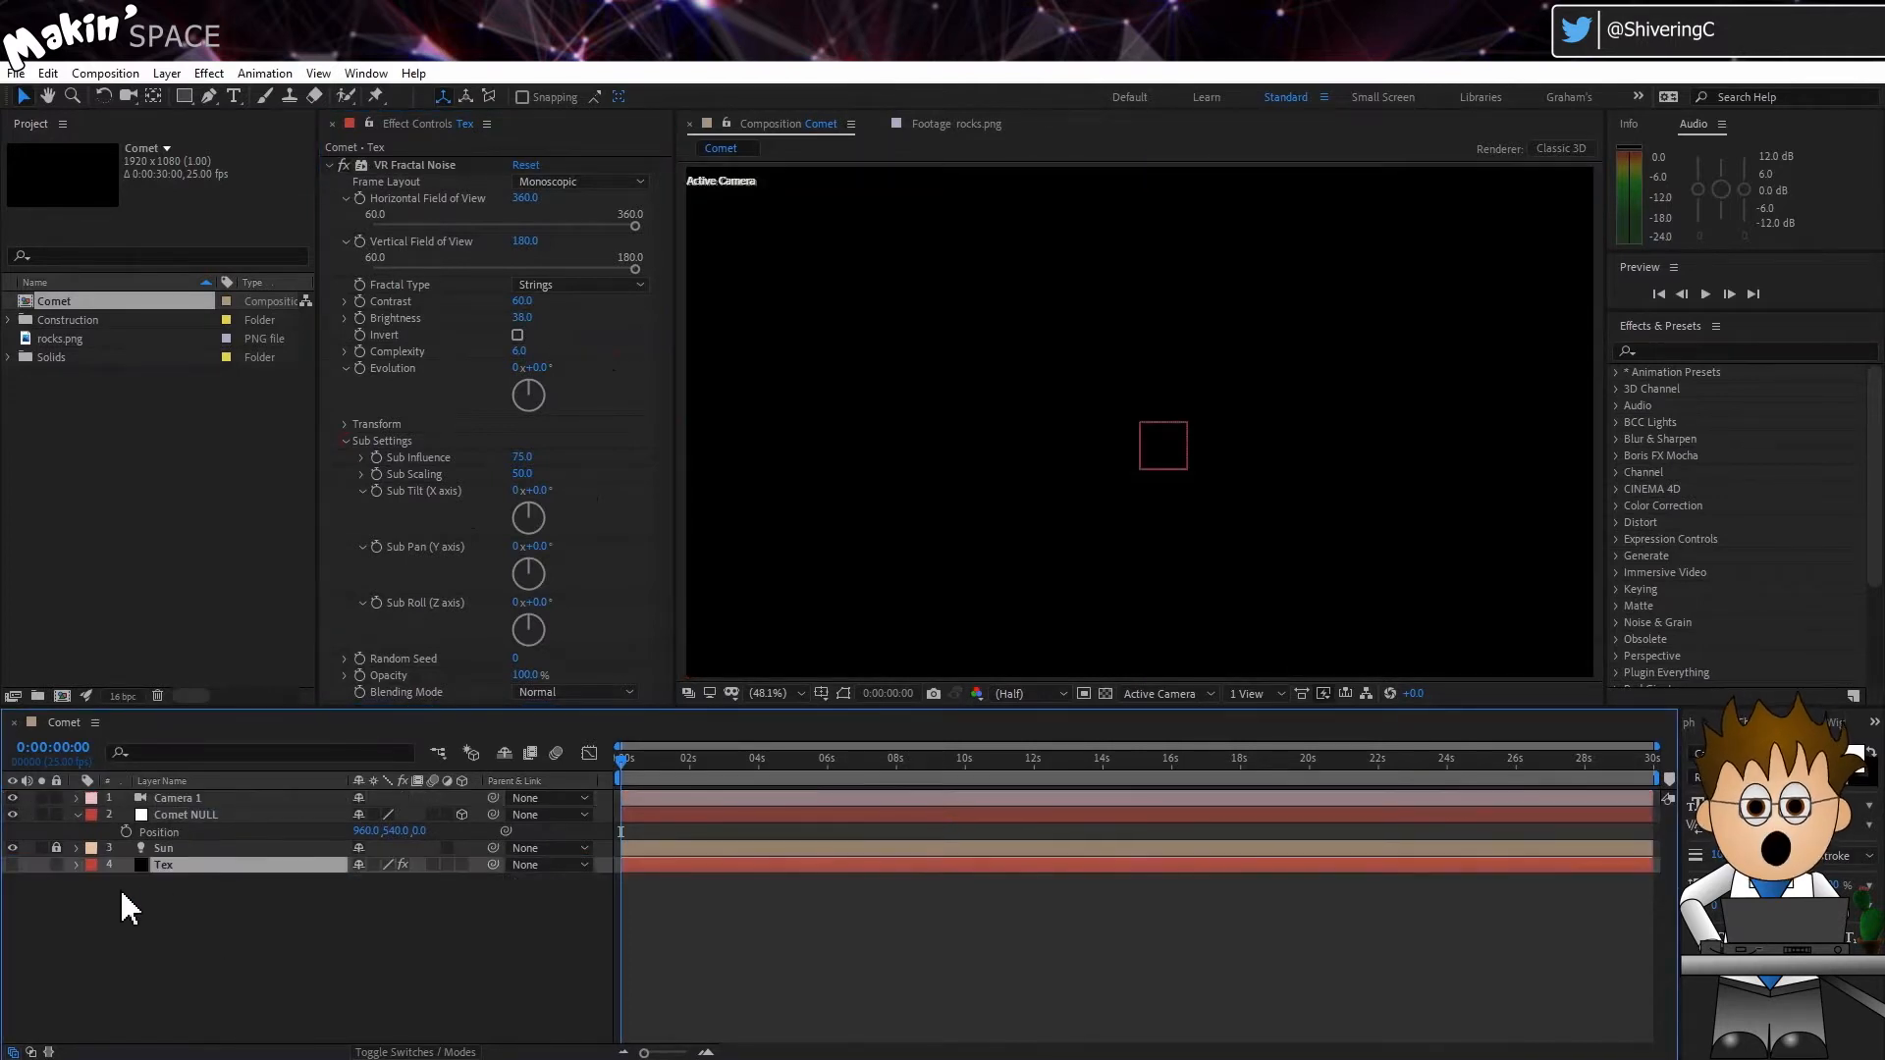
pyautogui.click(56, 864)
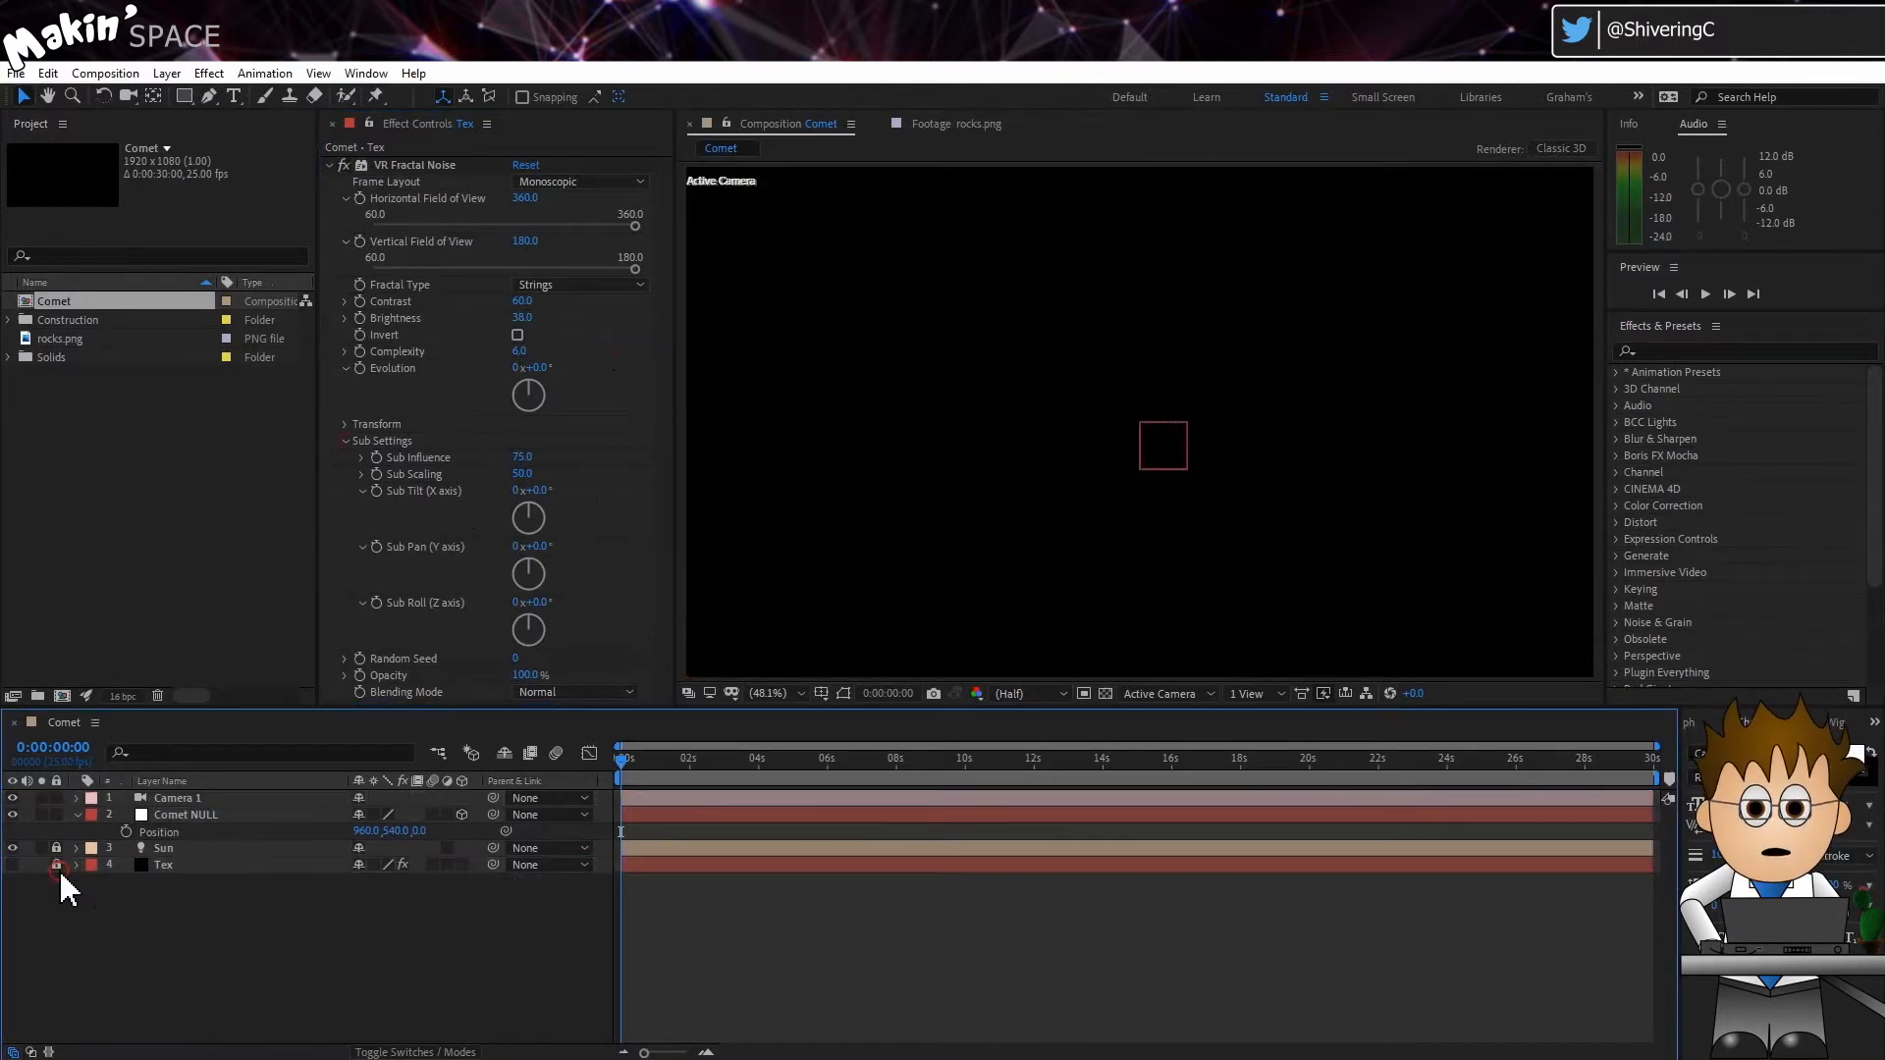
# Create a new solid at composition size with a saturated blue color.
pyautogui.click(166, 74)
pyautogui.moveTo(355, 98)
pyautogui.click(505, 118)
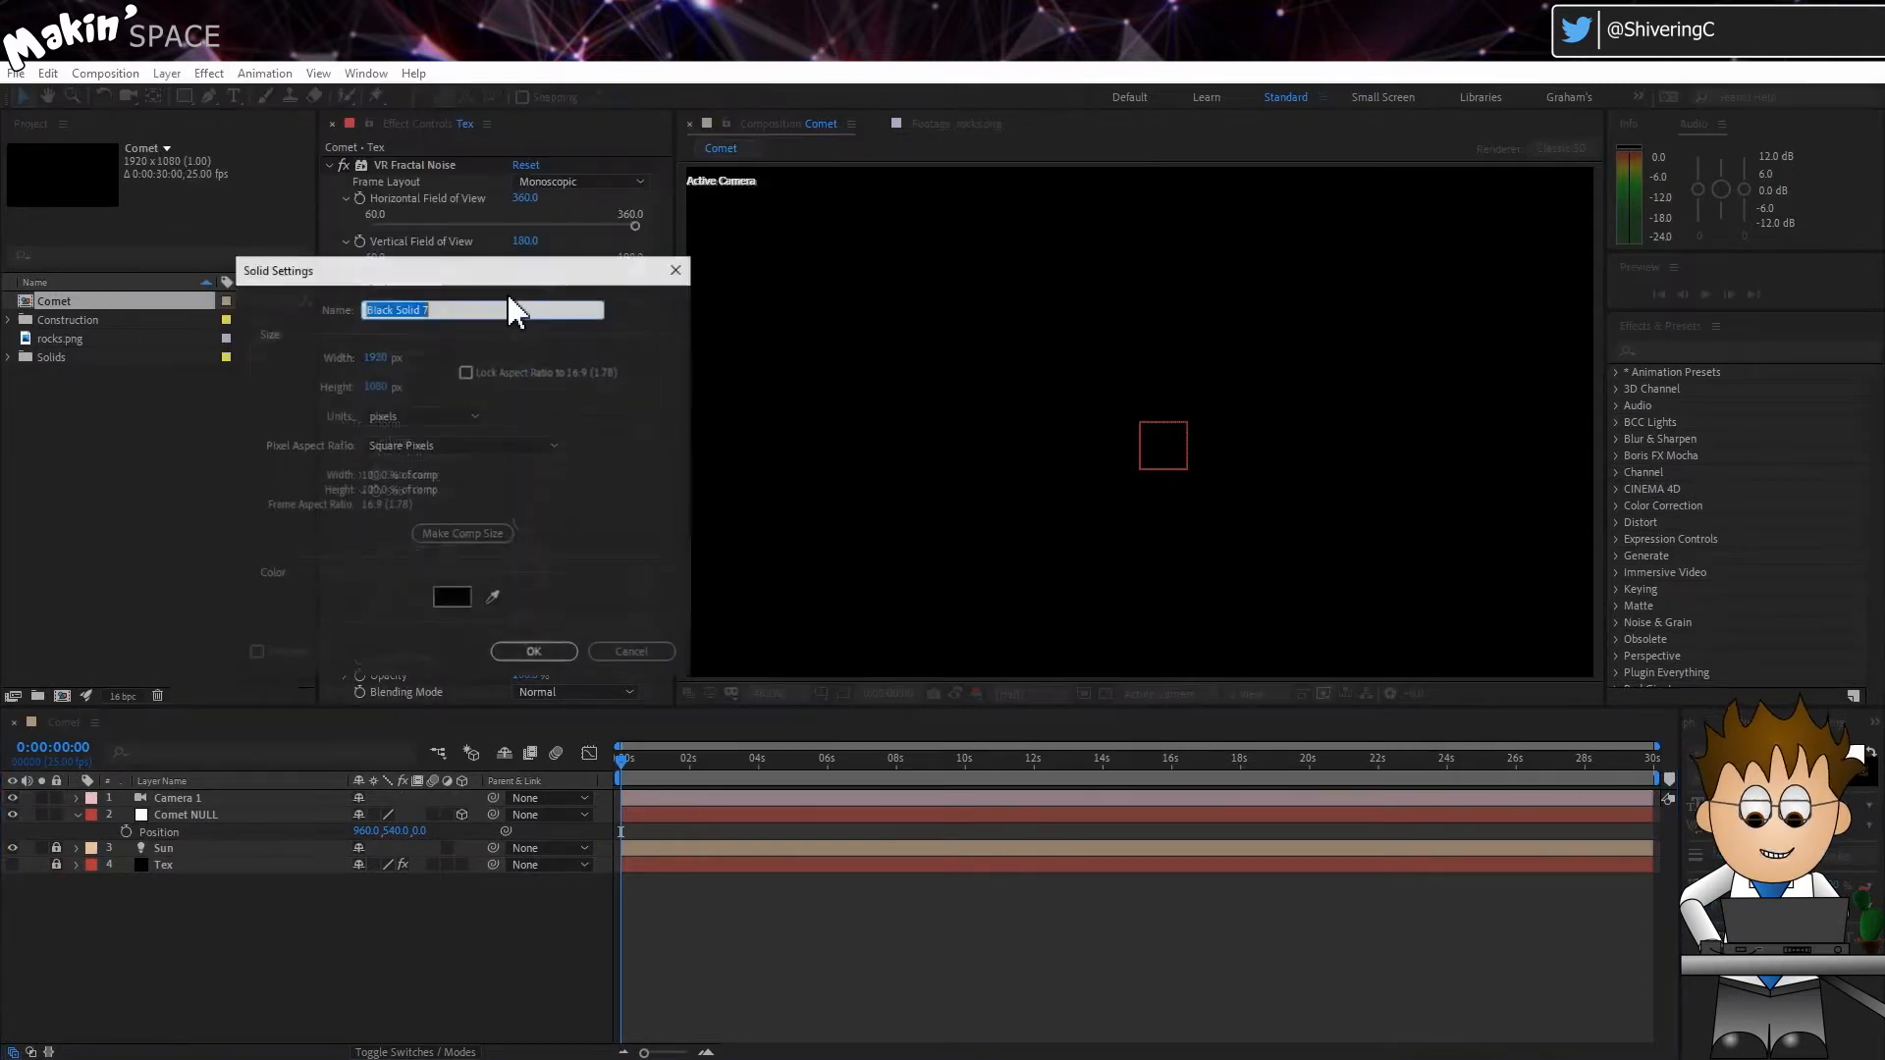
pyautogui.click(462, 534)
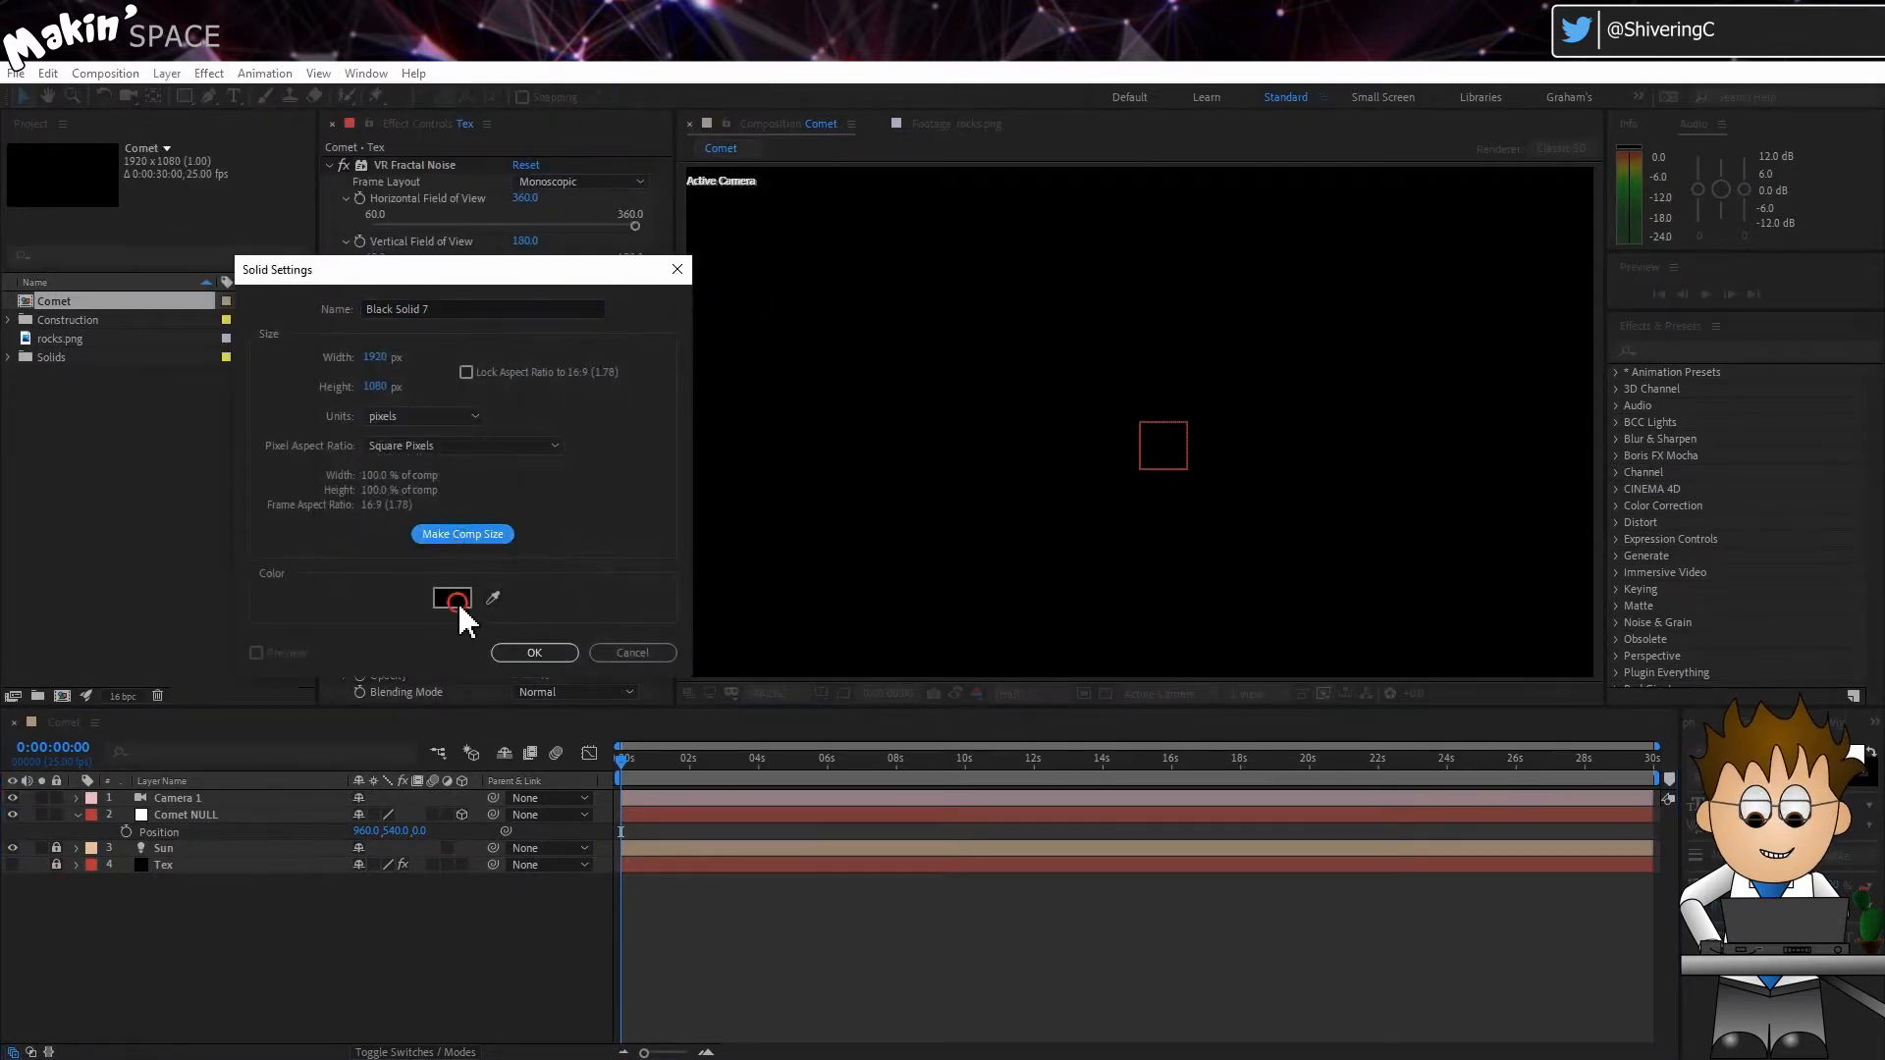
pyautogui.click(453, 597)
pyautogui.click(905, 628)
pyautogui.click(819, 554)
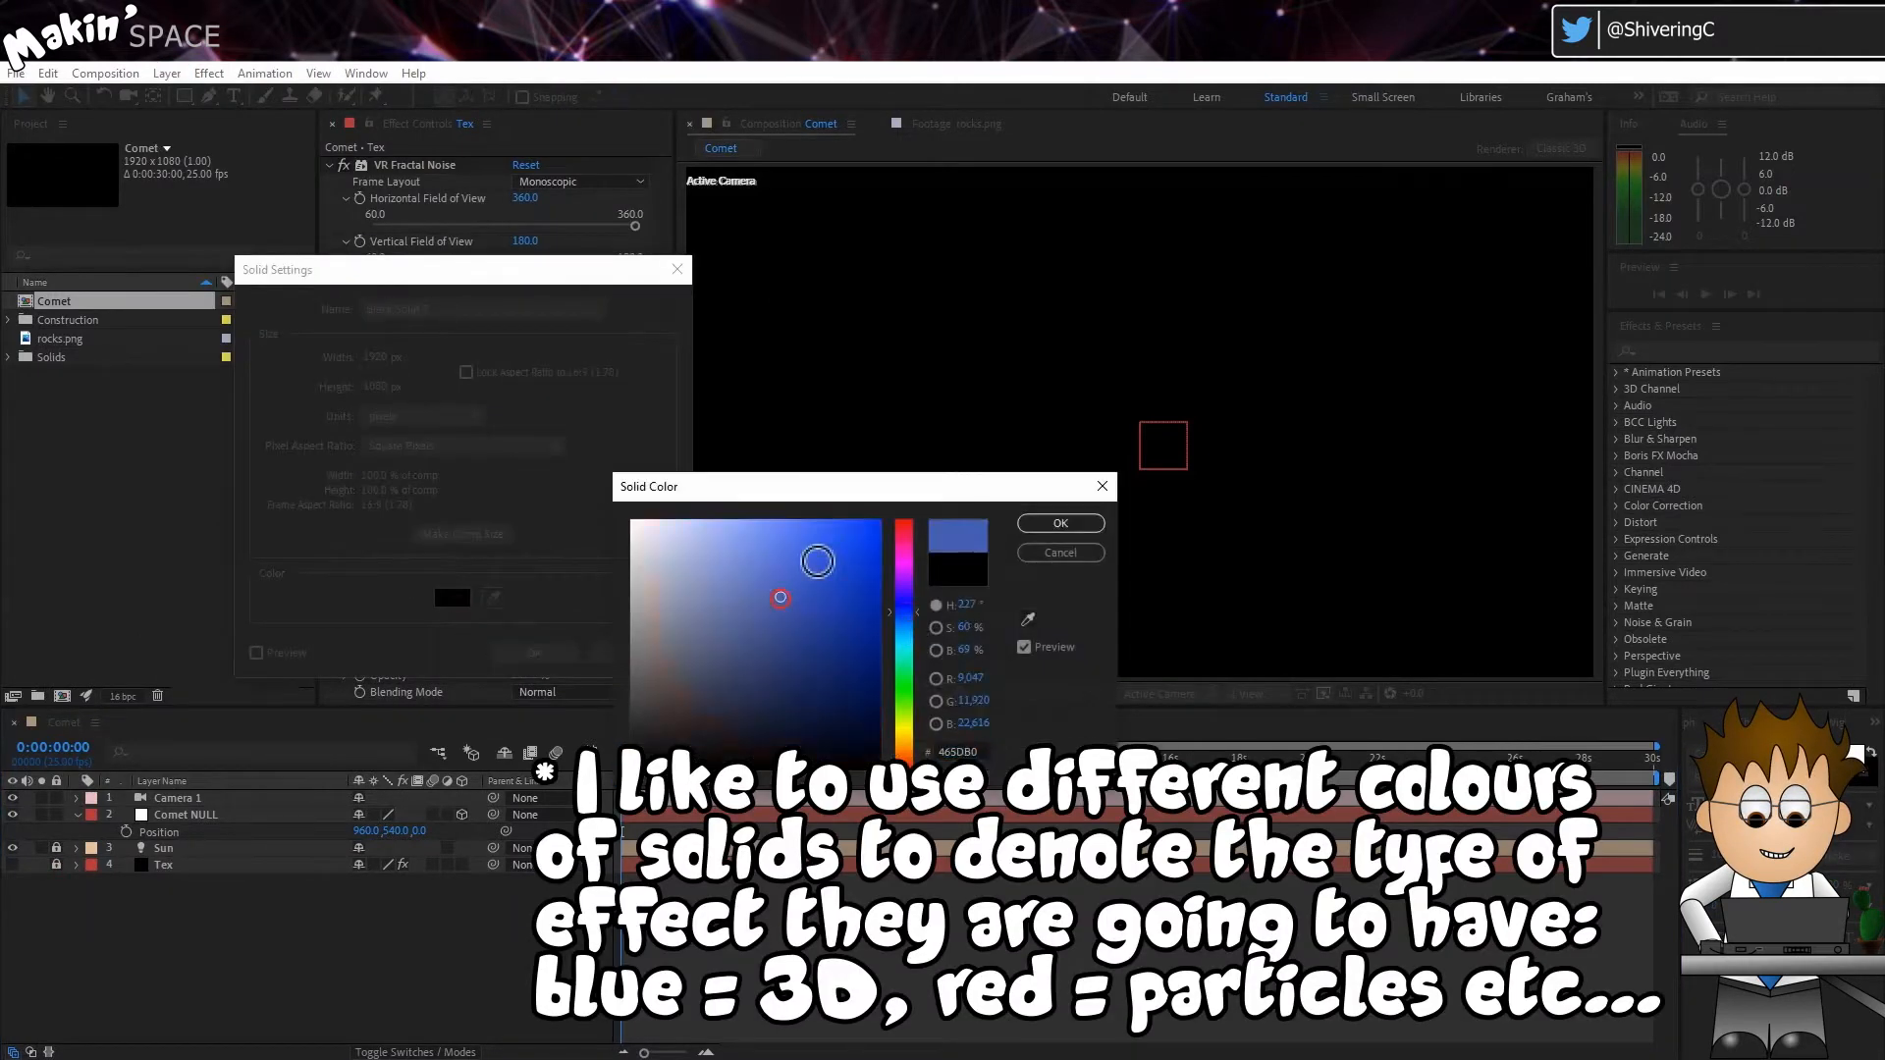
pyautogui.click(1070, 526)
pyautogui.click(516, 648)
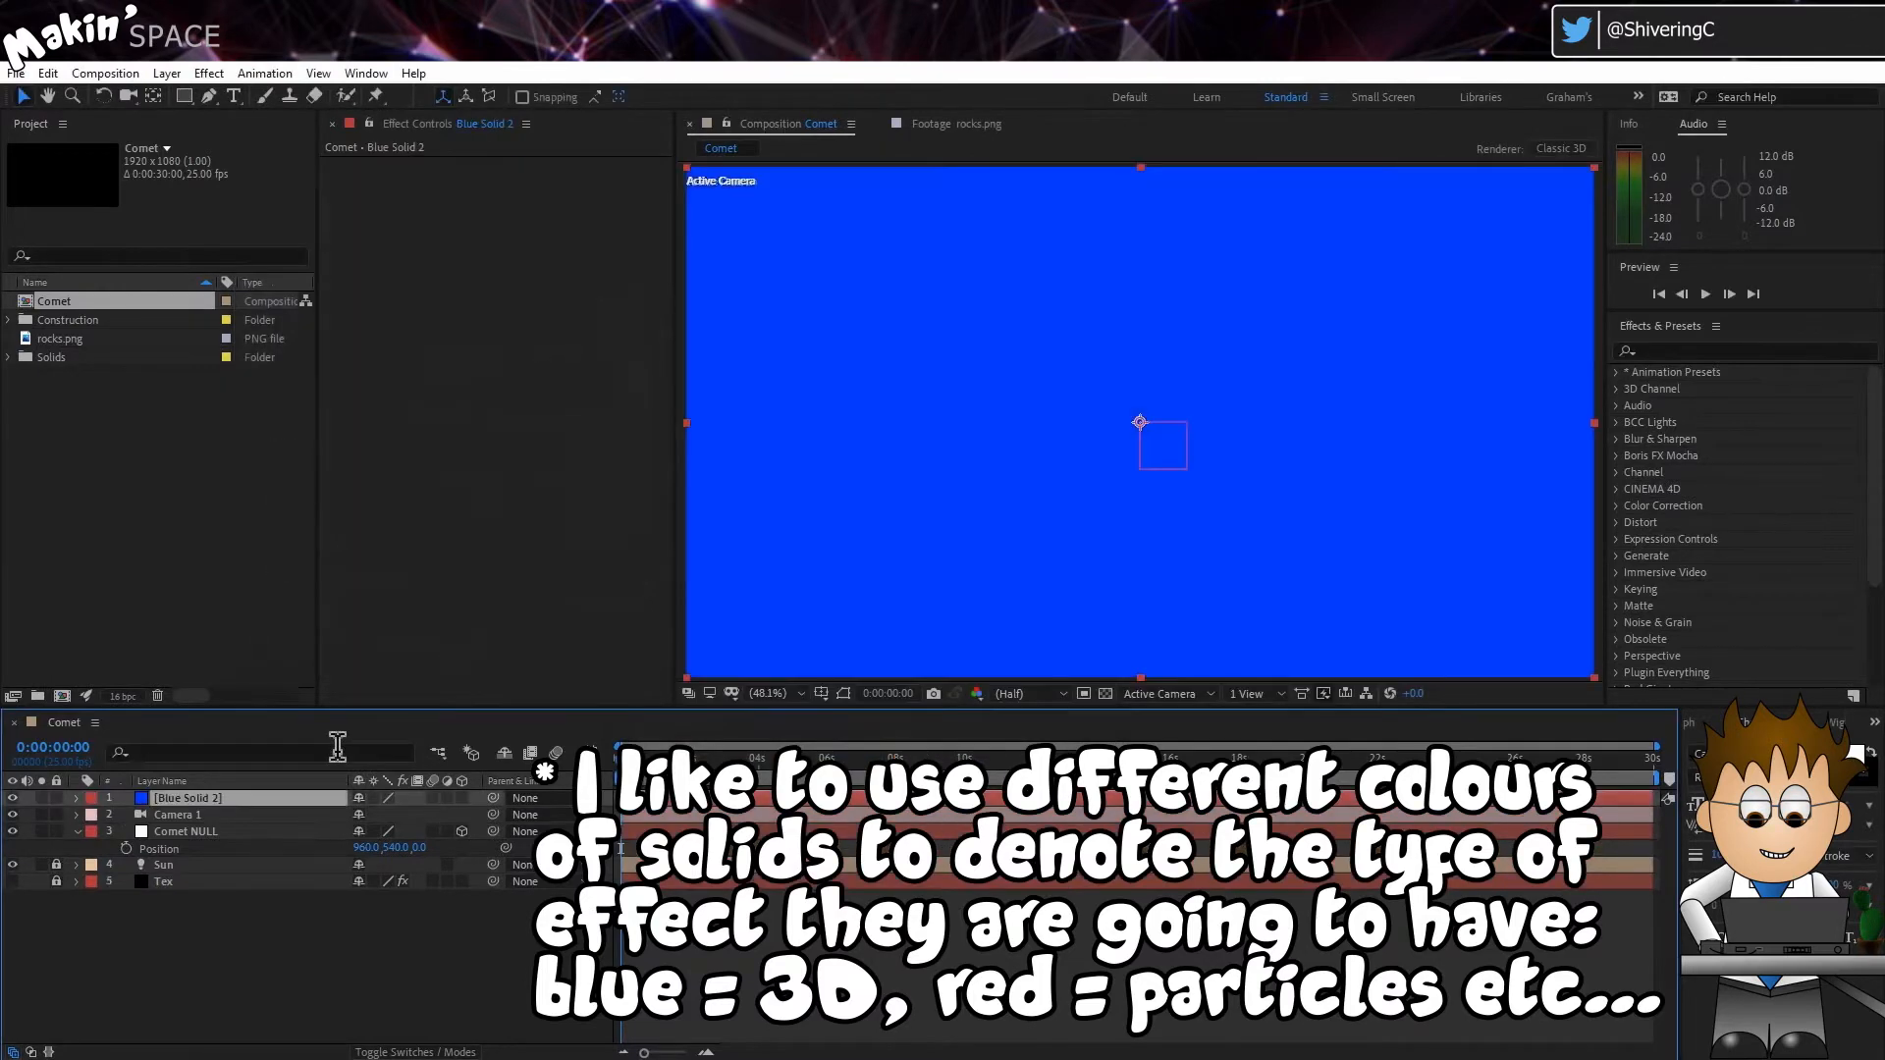
# Rename the new blue solid layer Comet Orb.
pyautogui.press('Return')
pyautogui.write('Comet Orb')
pyautogui.press('Return')
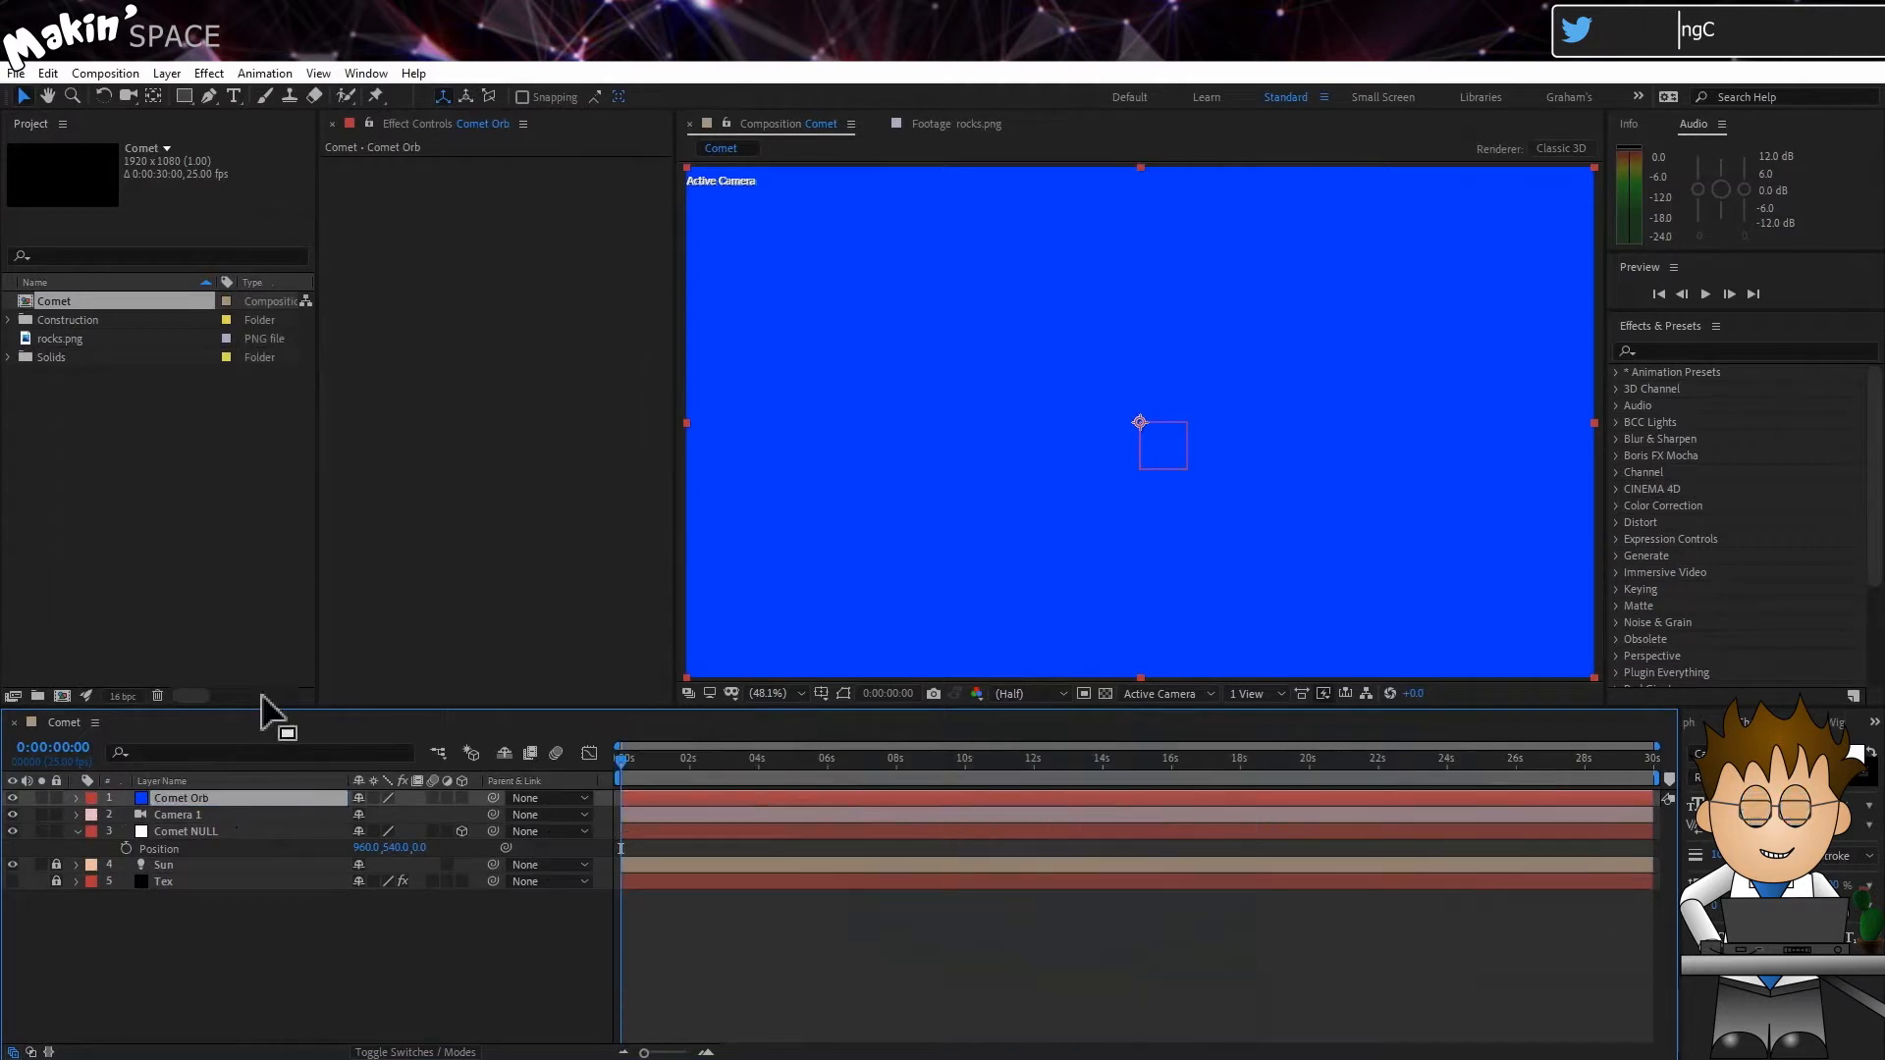
# Apply the VC Orb effect to the Comet Orb layer and set the orb's radius to 150.
pyautogui.click(209, 72)
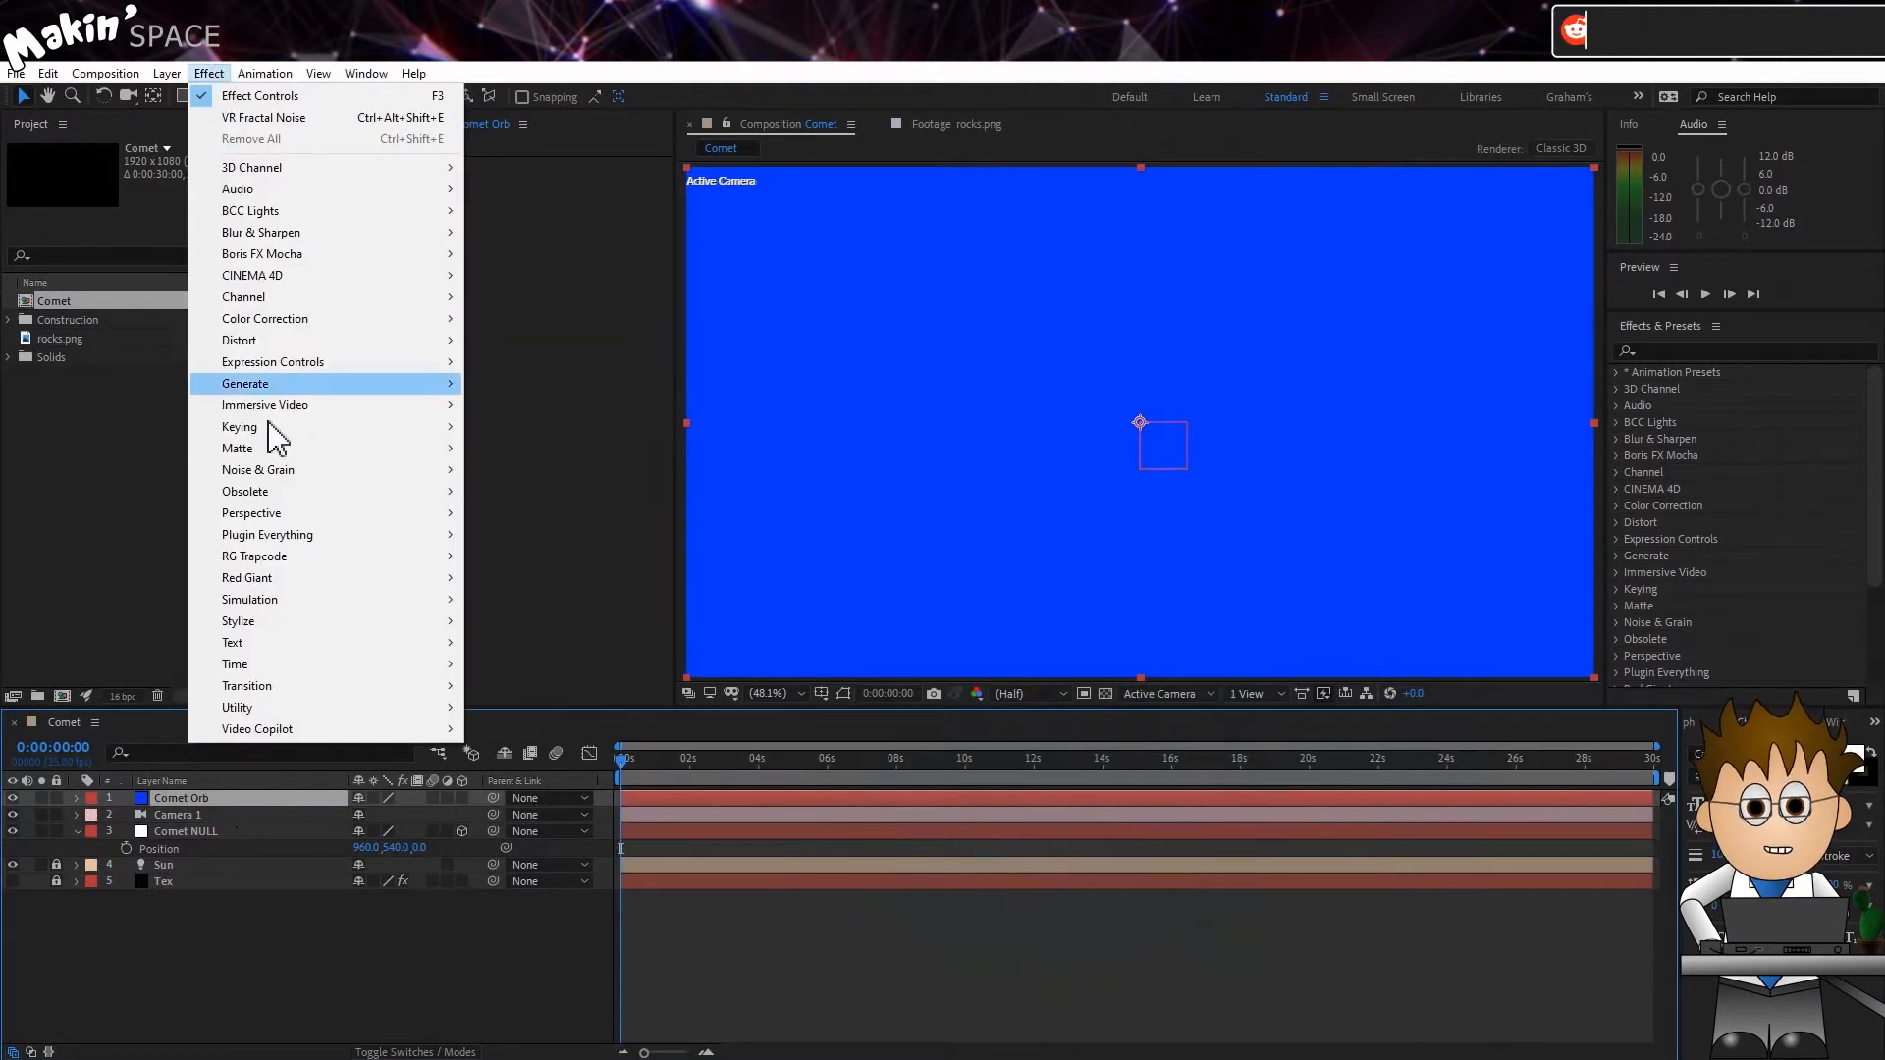
pyautogui.moveTo(365, 730)
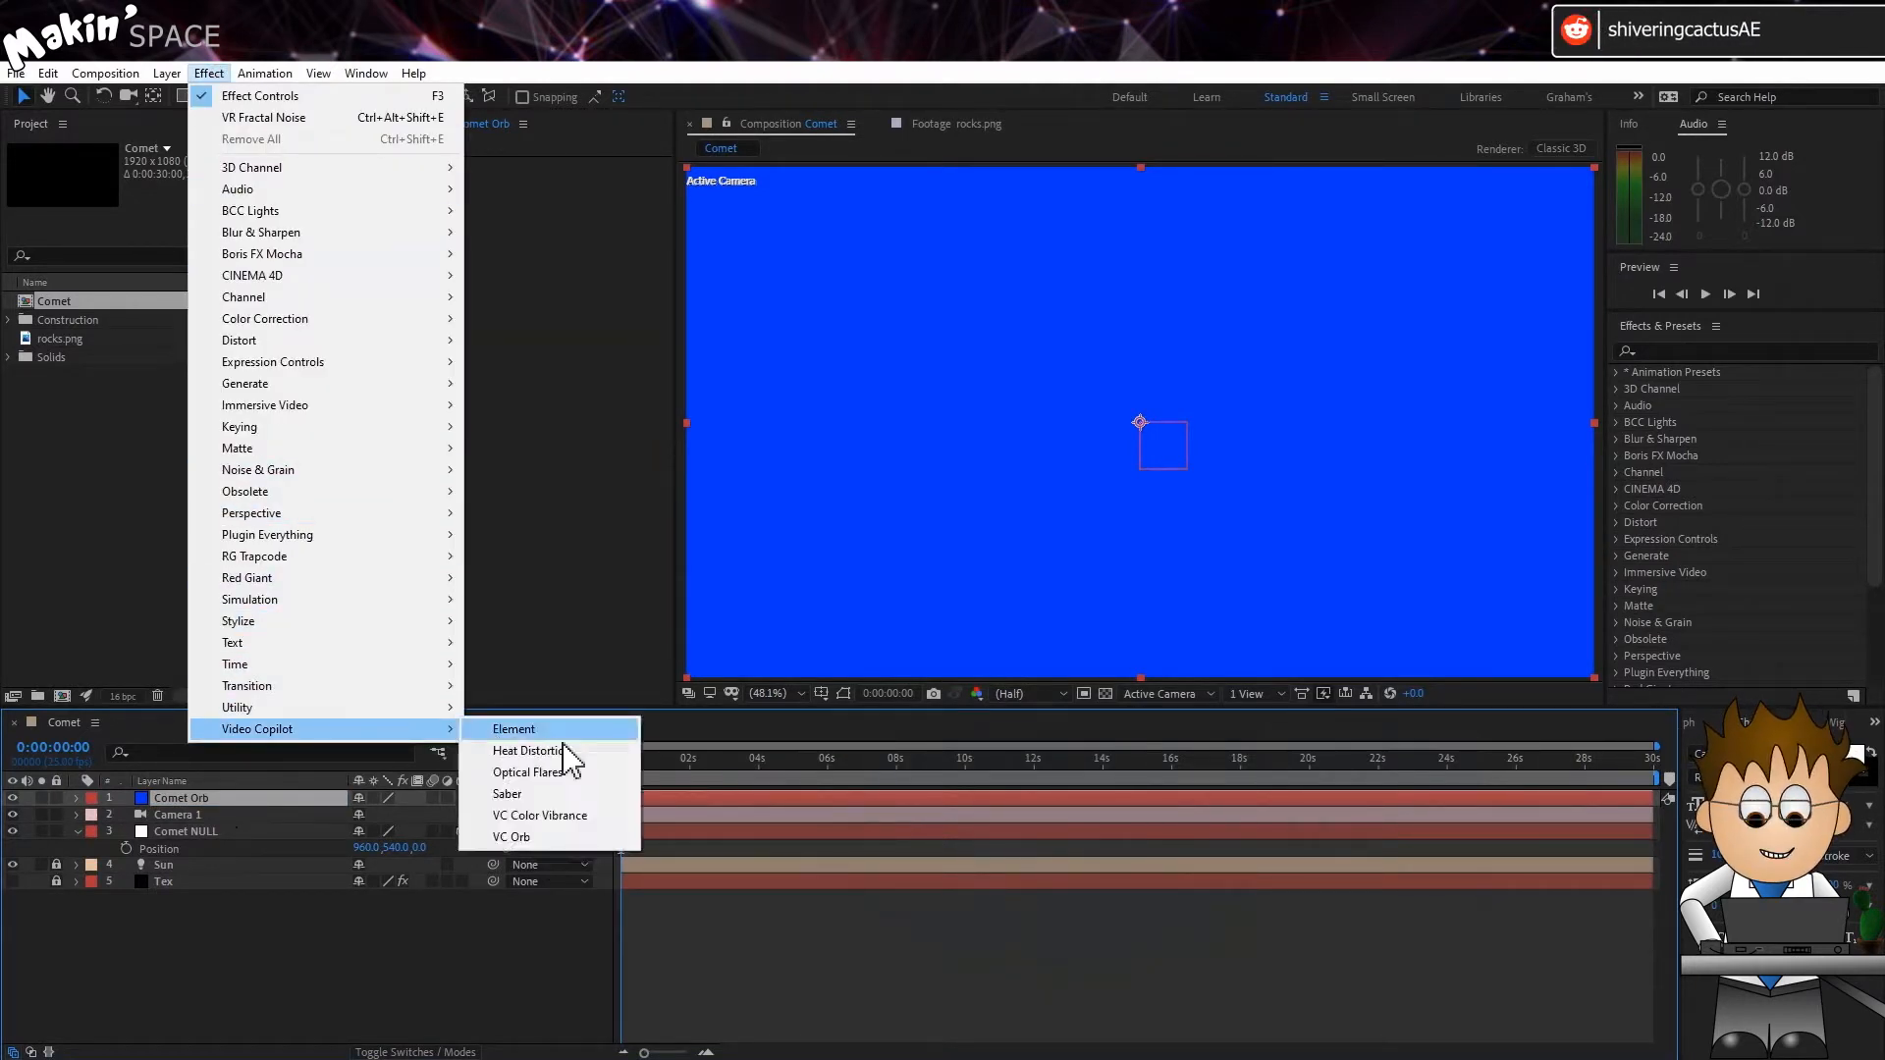
pyautogui.click(588, 841)
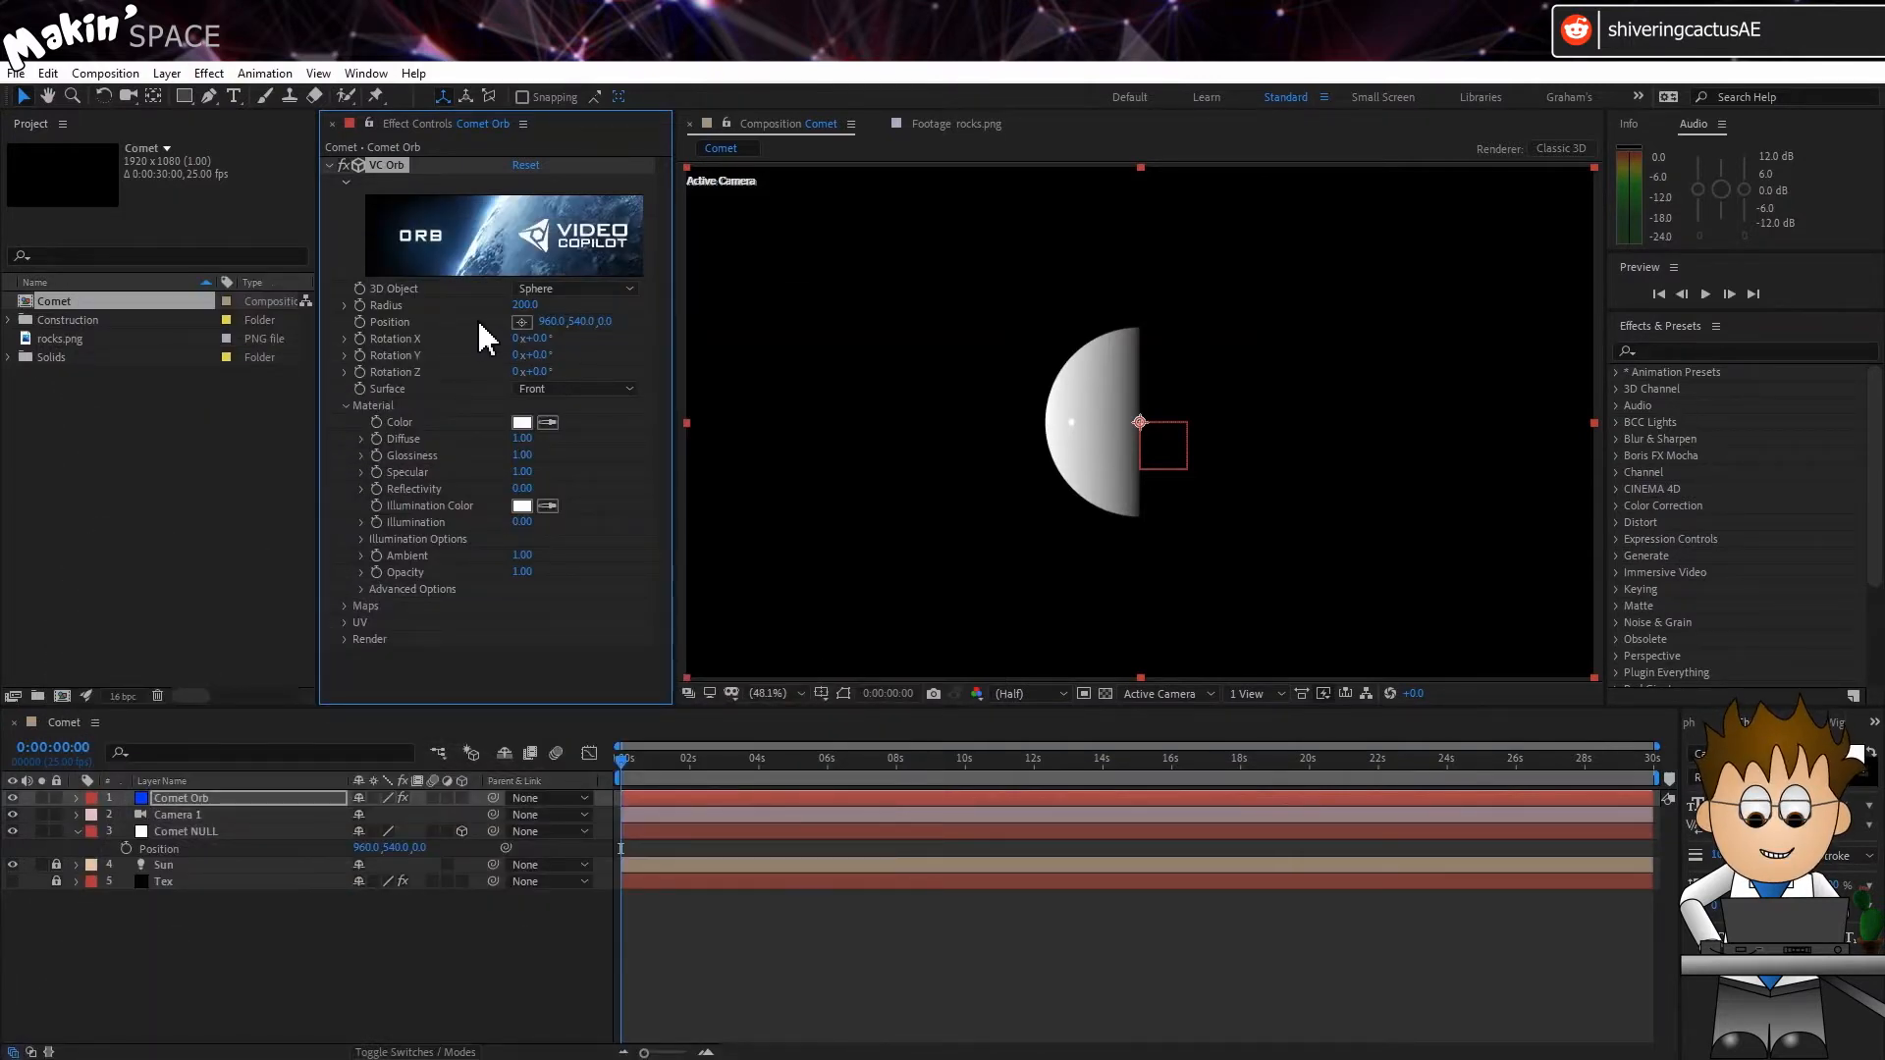
pyautogui.click(524, 305)
pyautogui.write('150')
pyautogui.press('Return')
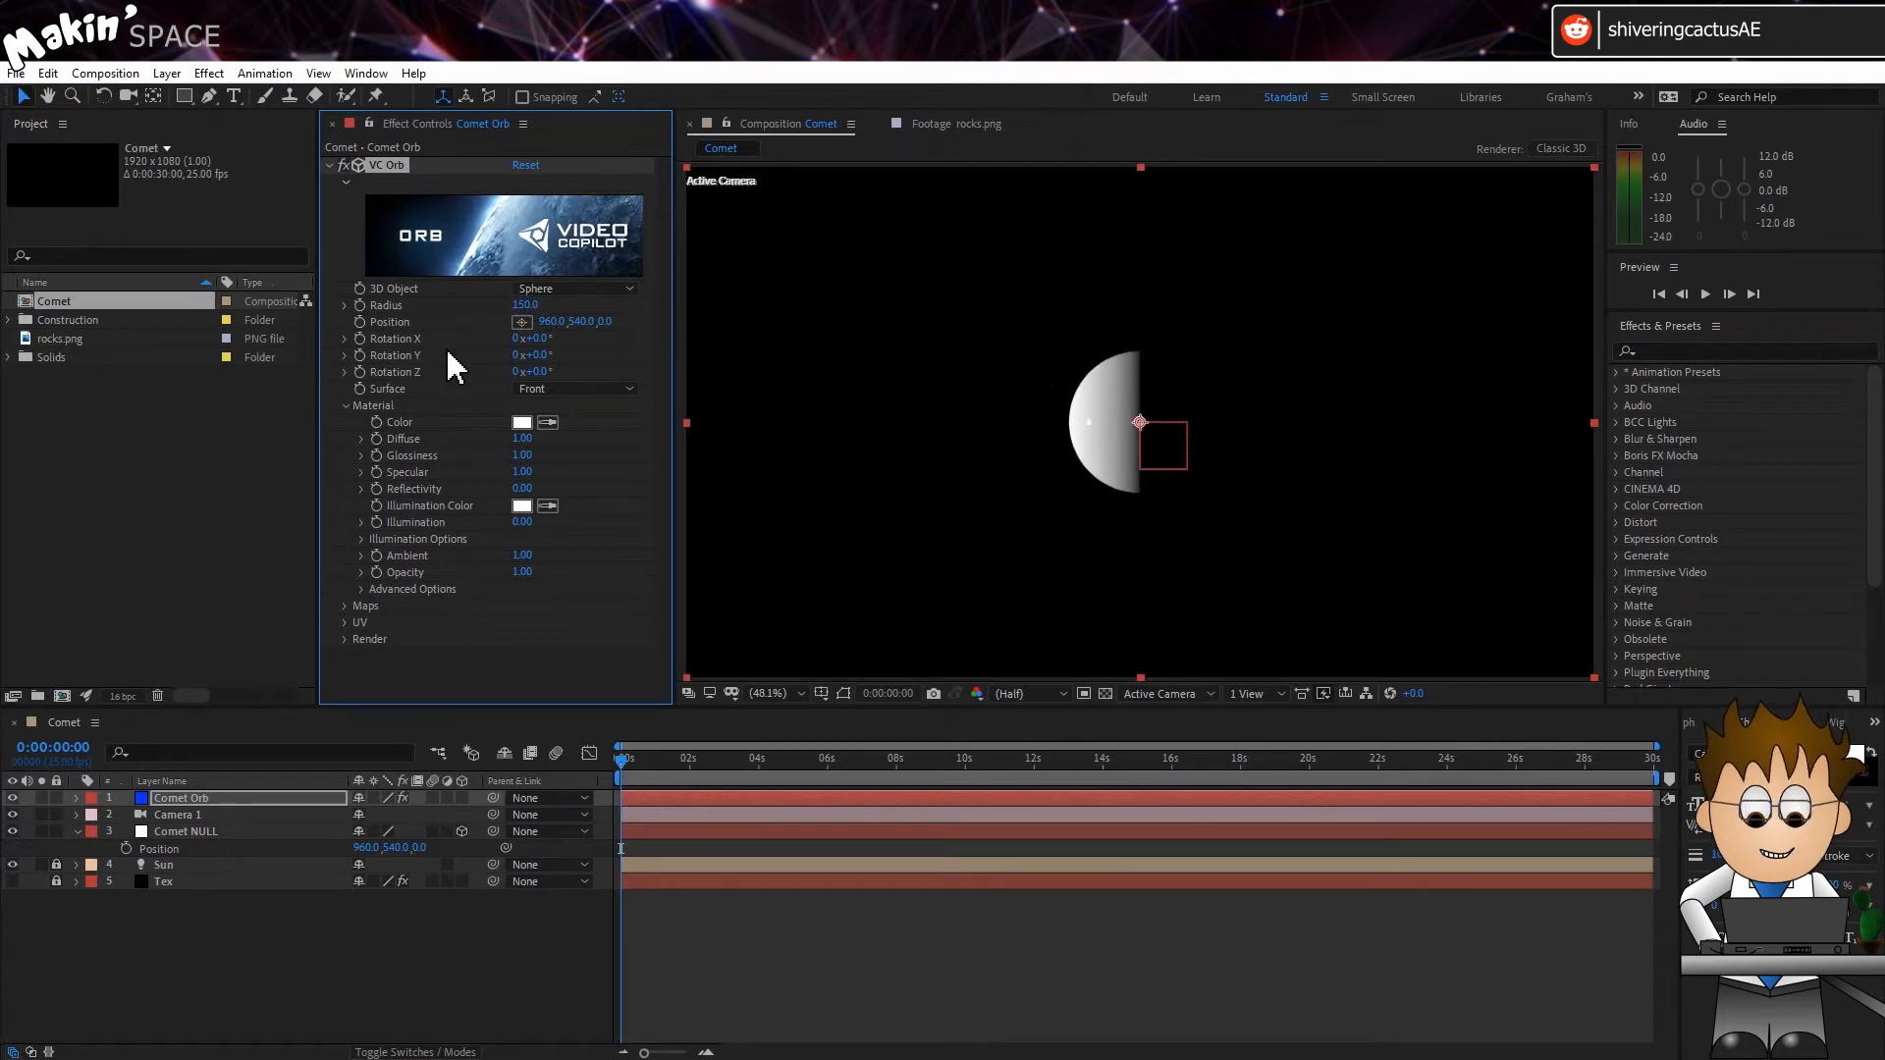
# Link the VC Orb position to the Comet NULL layer's position with an expression.
pyautogui.keyDown('alt'); pyautogui.click(360, 322); pyautogui.keyUp('alt')
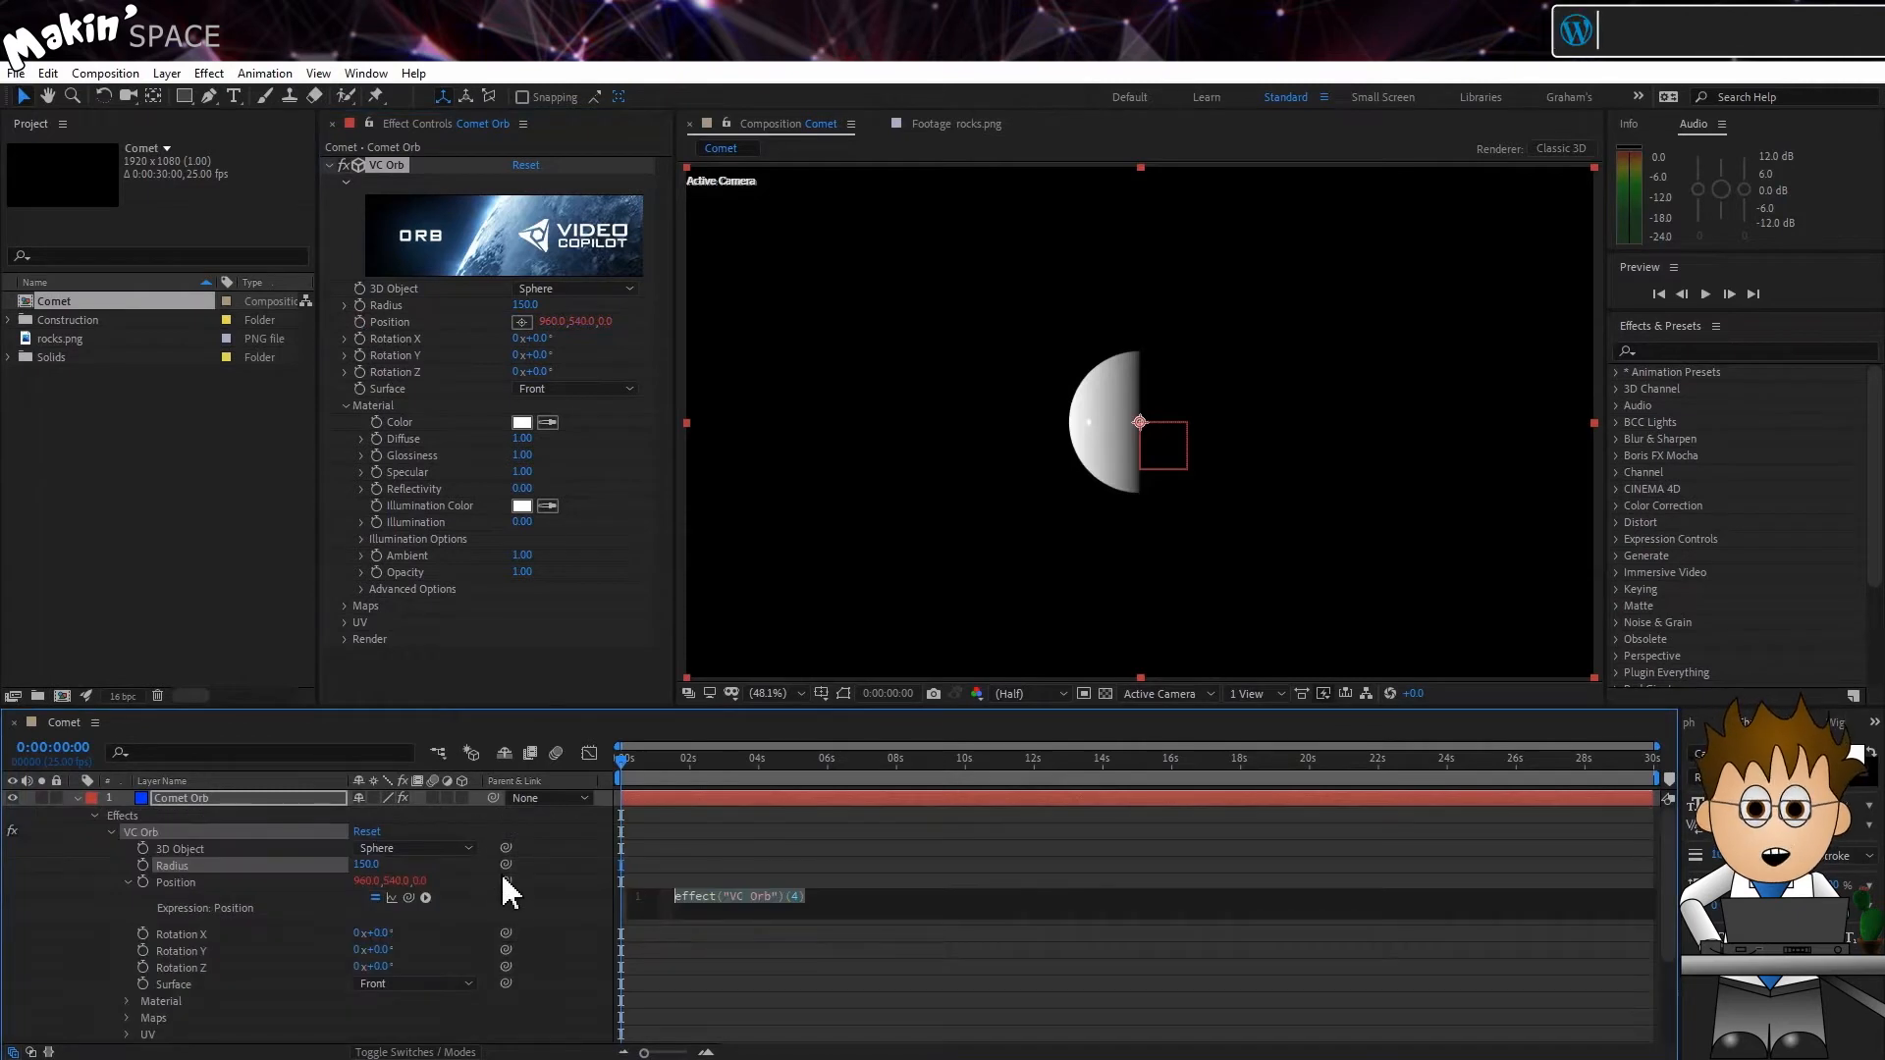
pyautogui.moveTo(339, 952); pyautogui.dragTo(265, 994)
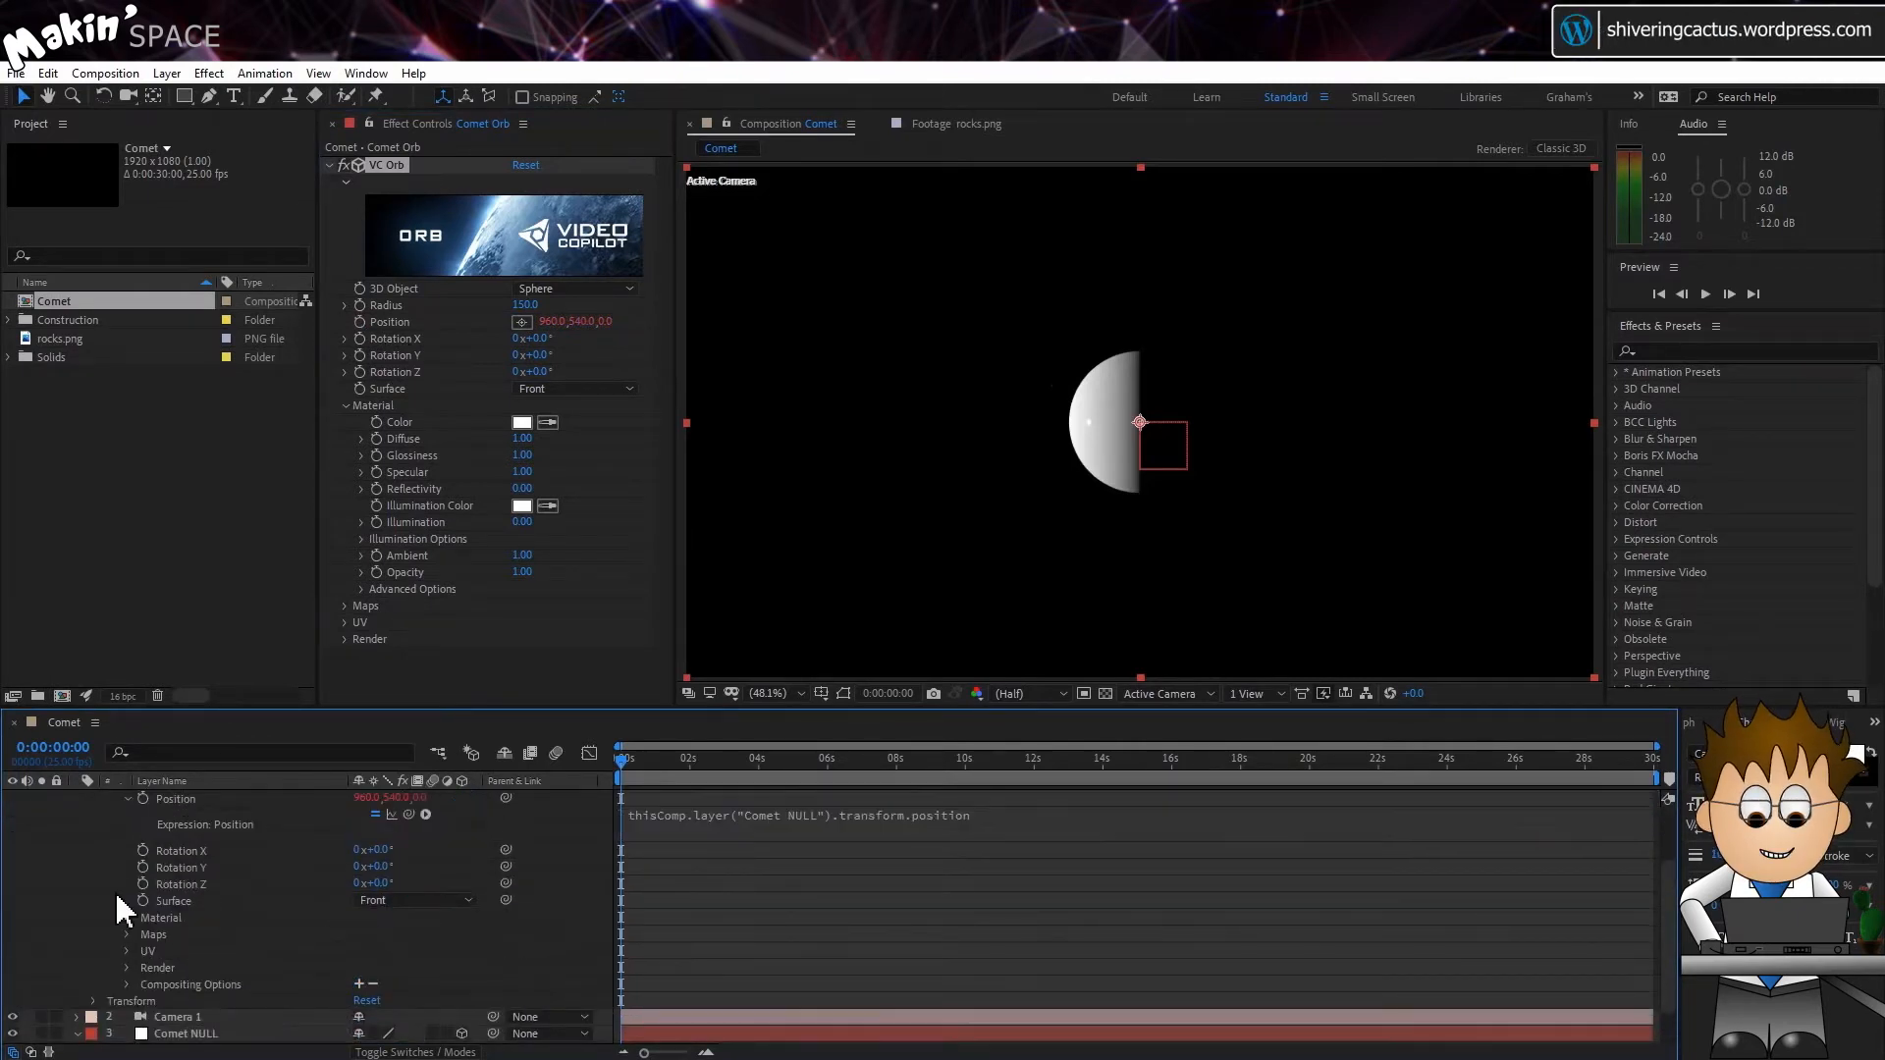
pyautogui.click(101, 903)
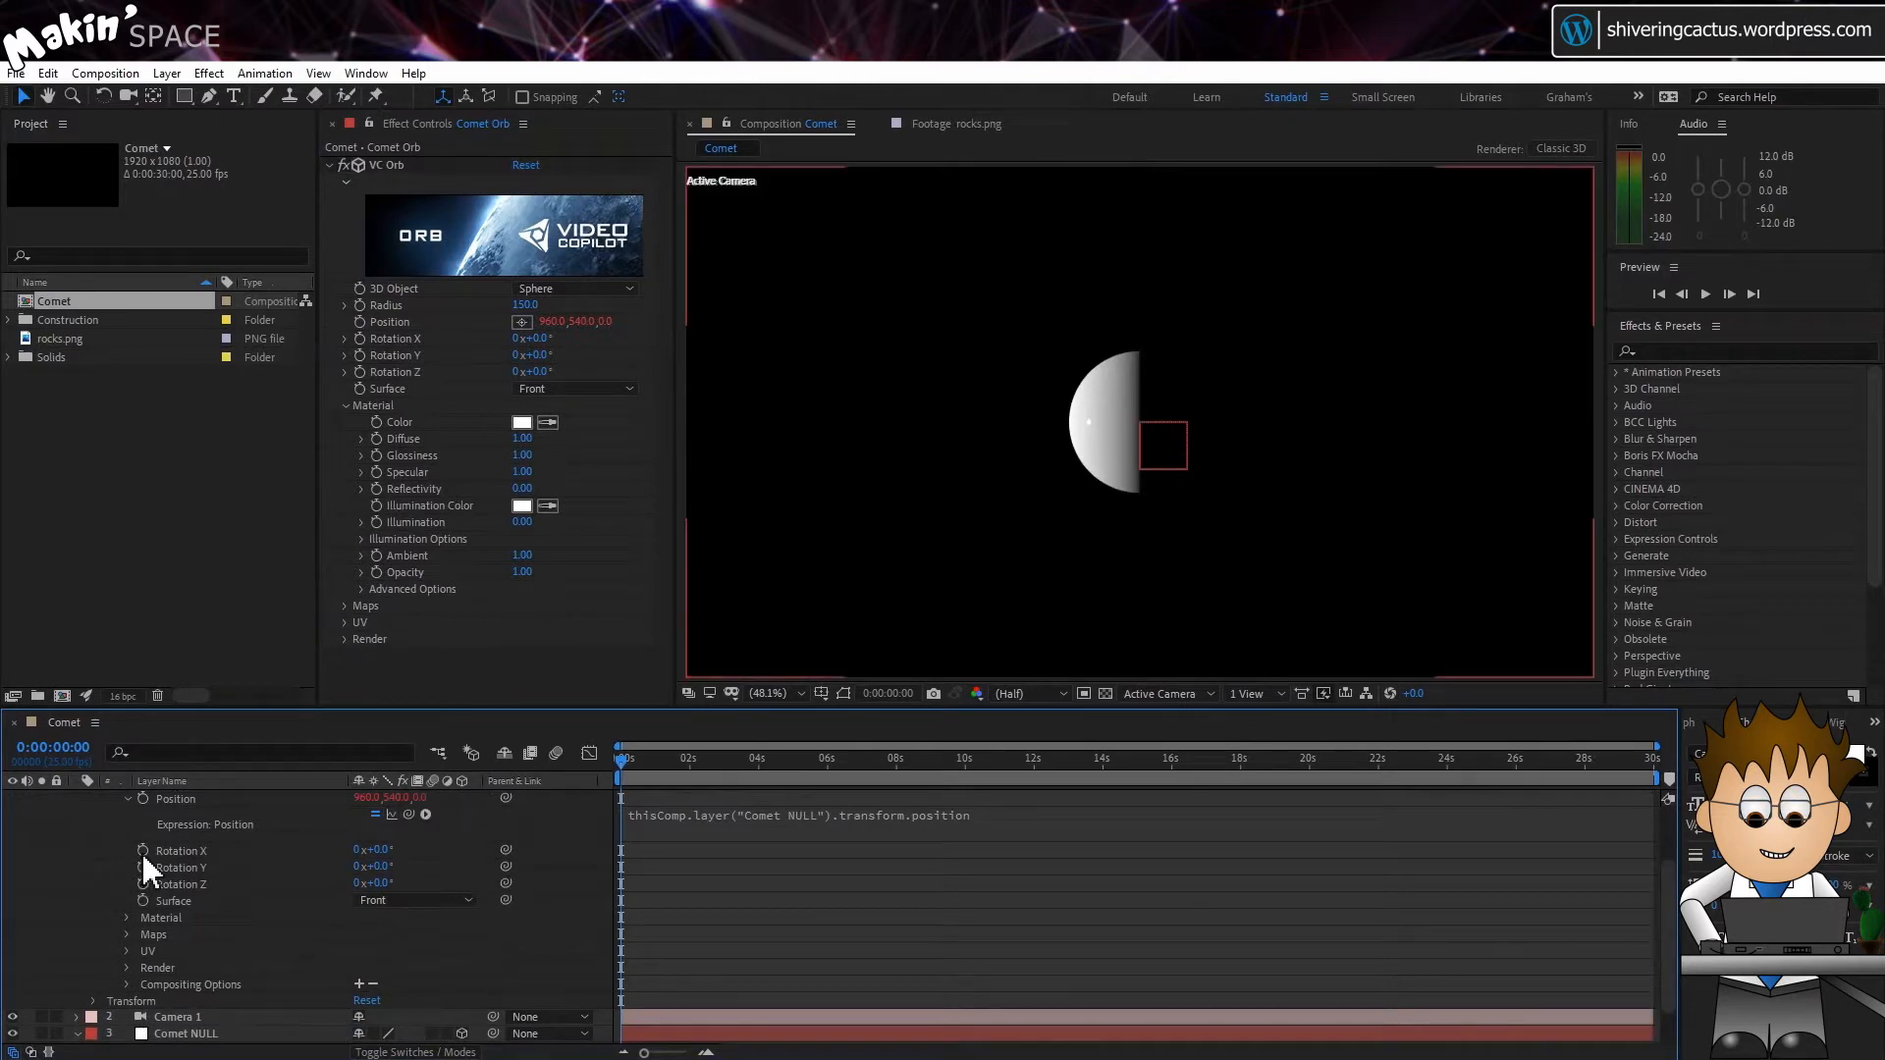
# Drive the orb's Rotation X with the expression time*25 and scrub the start of the timeline to check it.
pyautogui.keyDown('alt'); pyautogui.click(144, 852); pyautogui.keyUp('alt')
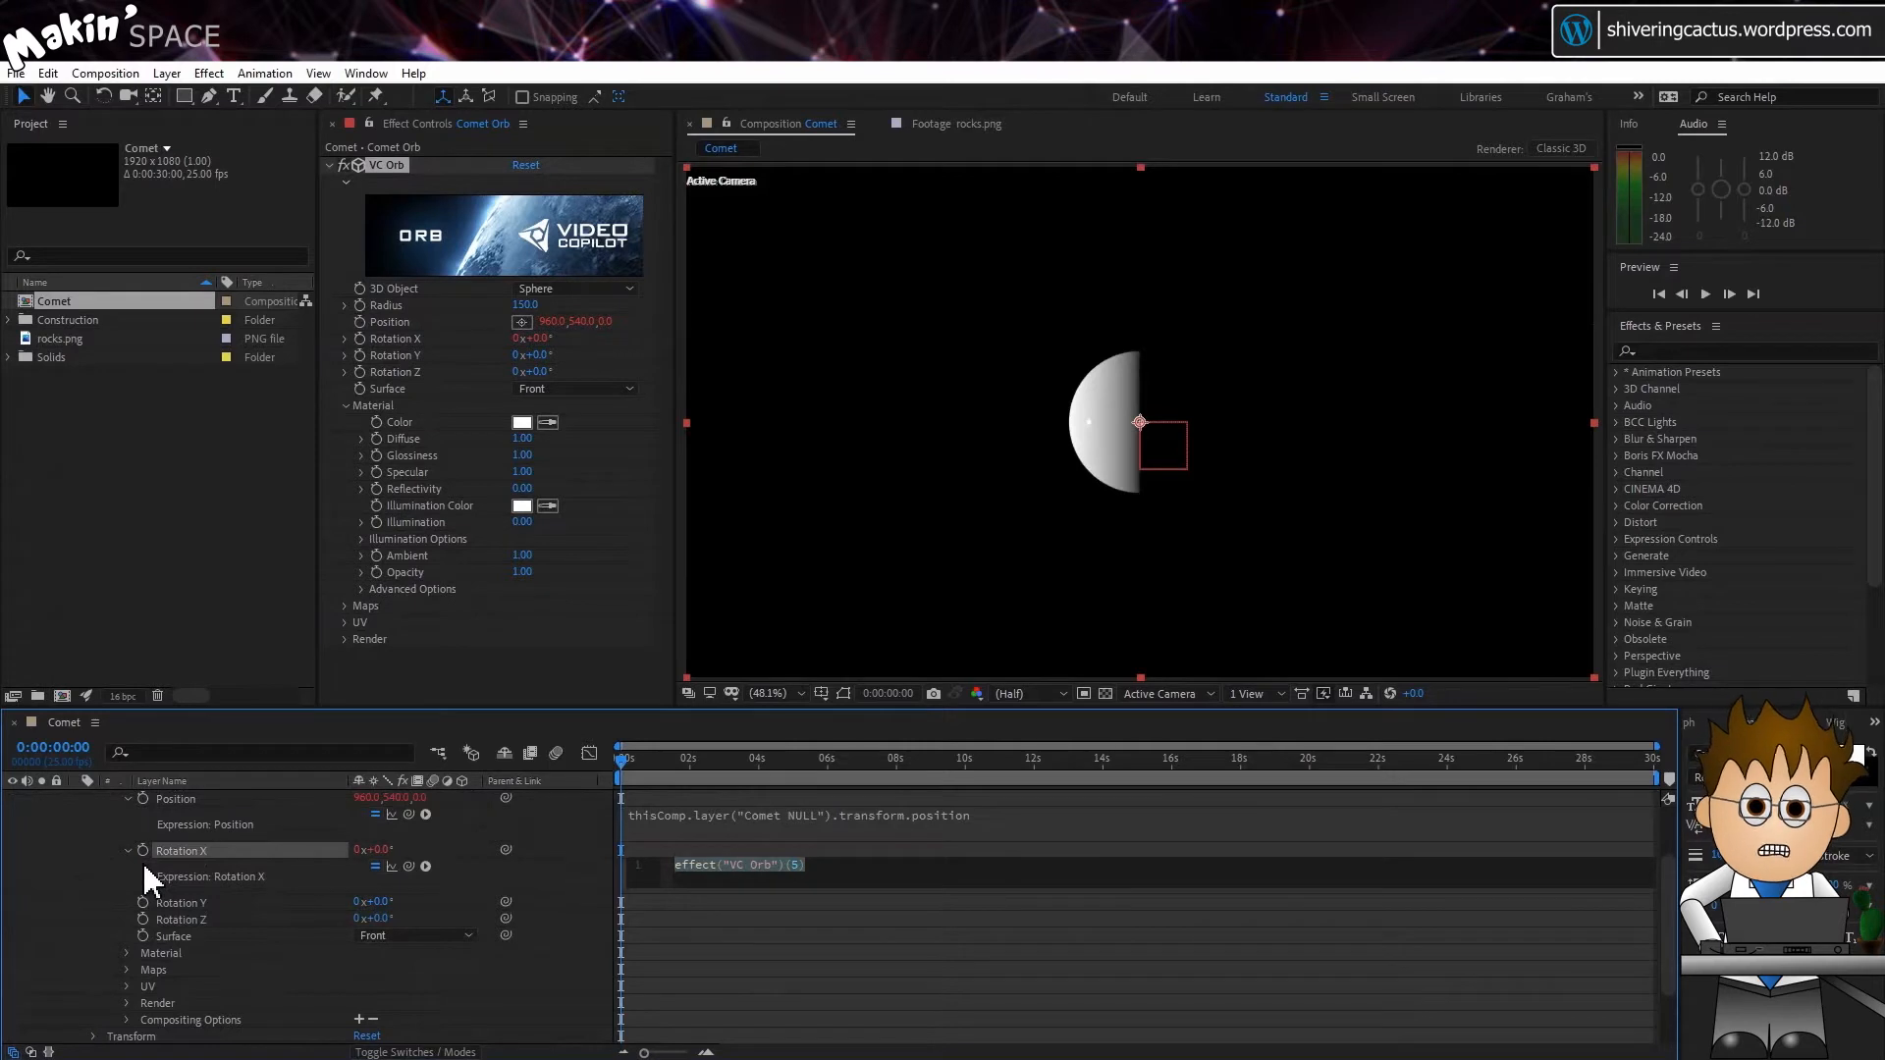
pyautogui.write('time')
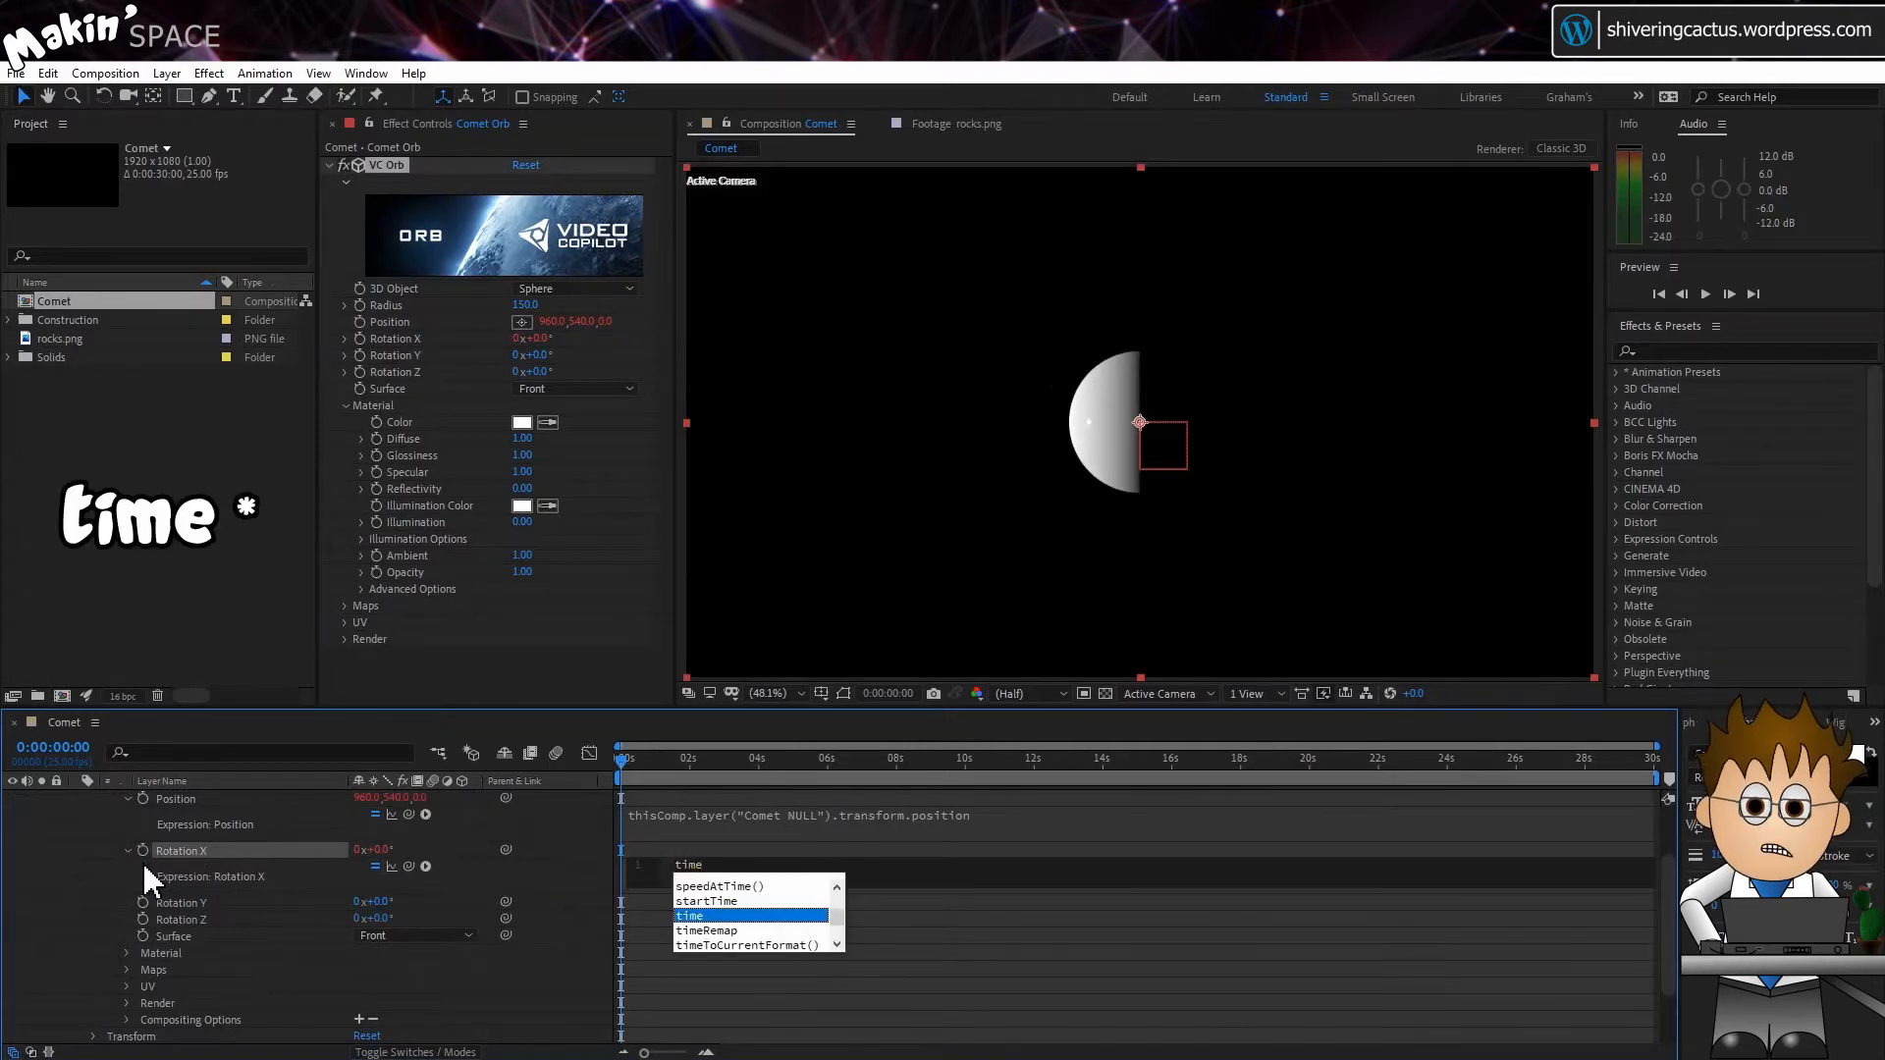
pyautogui.write('*25')
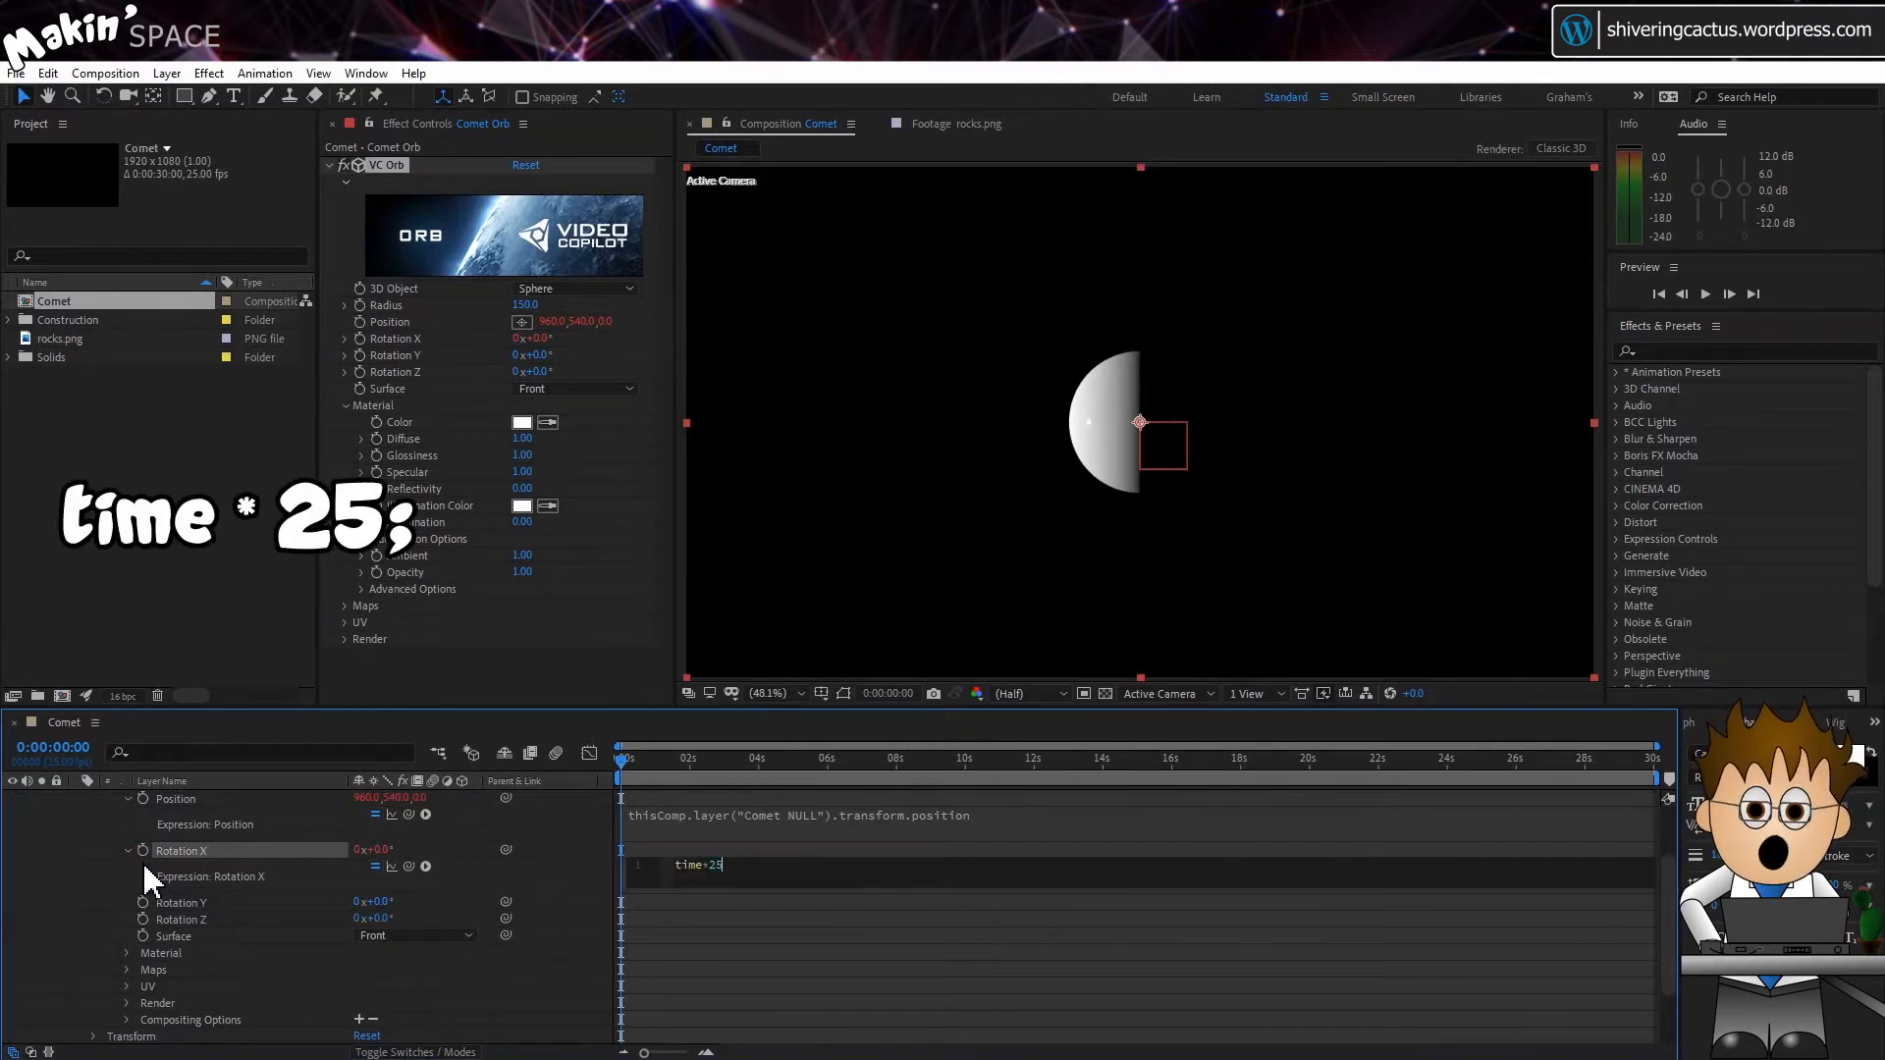
pyautogui.click(539, 885)
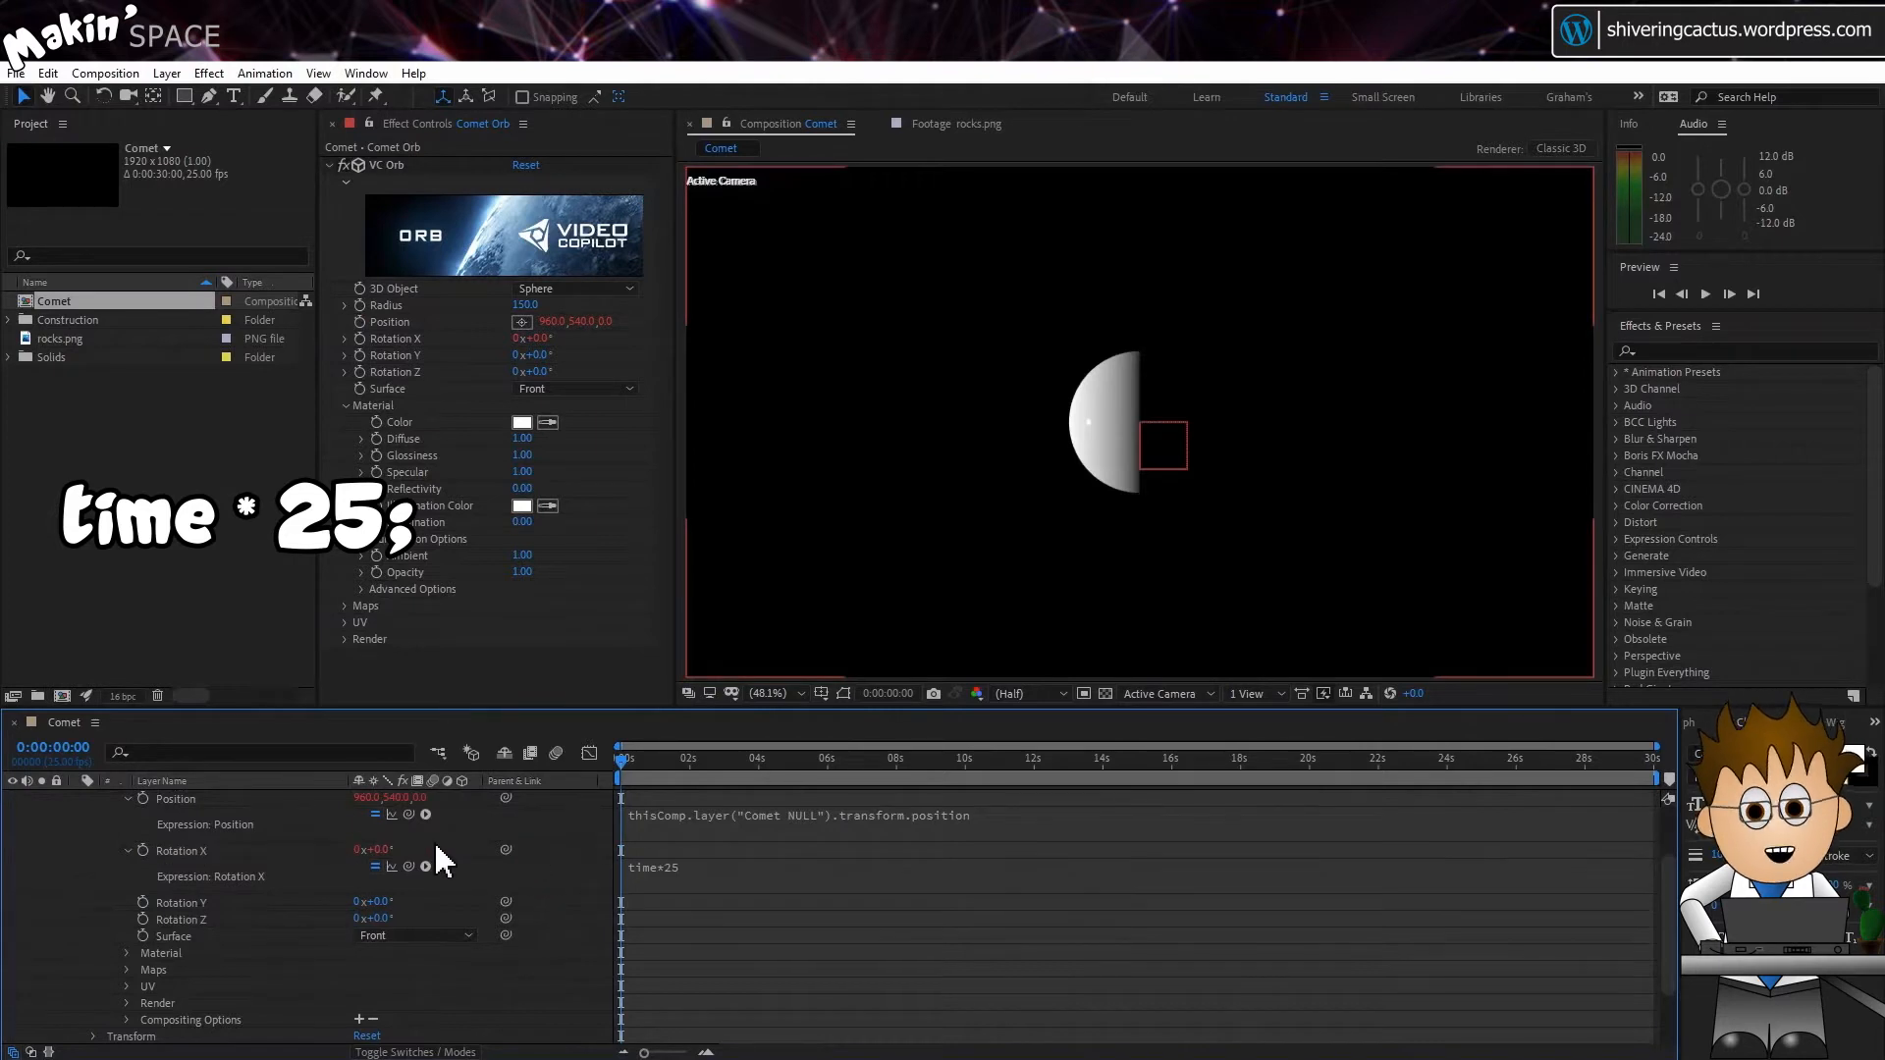
pyautogui.scroll(3, 433, 858)
pyautogui.click(624, 760)
pyautogui.moveTo(628, 758); pyautogui.dragTo(614, 758)
# Set the VC Orb material's glossiness to 0.
pyautogui.click(526, 457)
pyautogui.write('0')
pyautogui.press('Return')
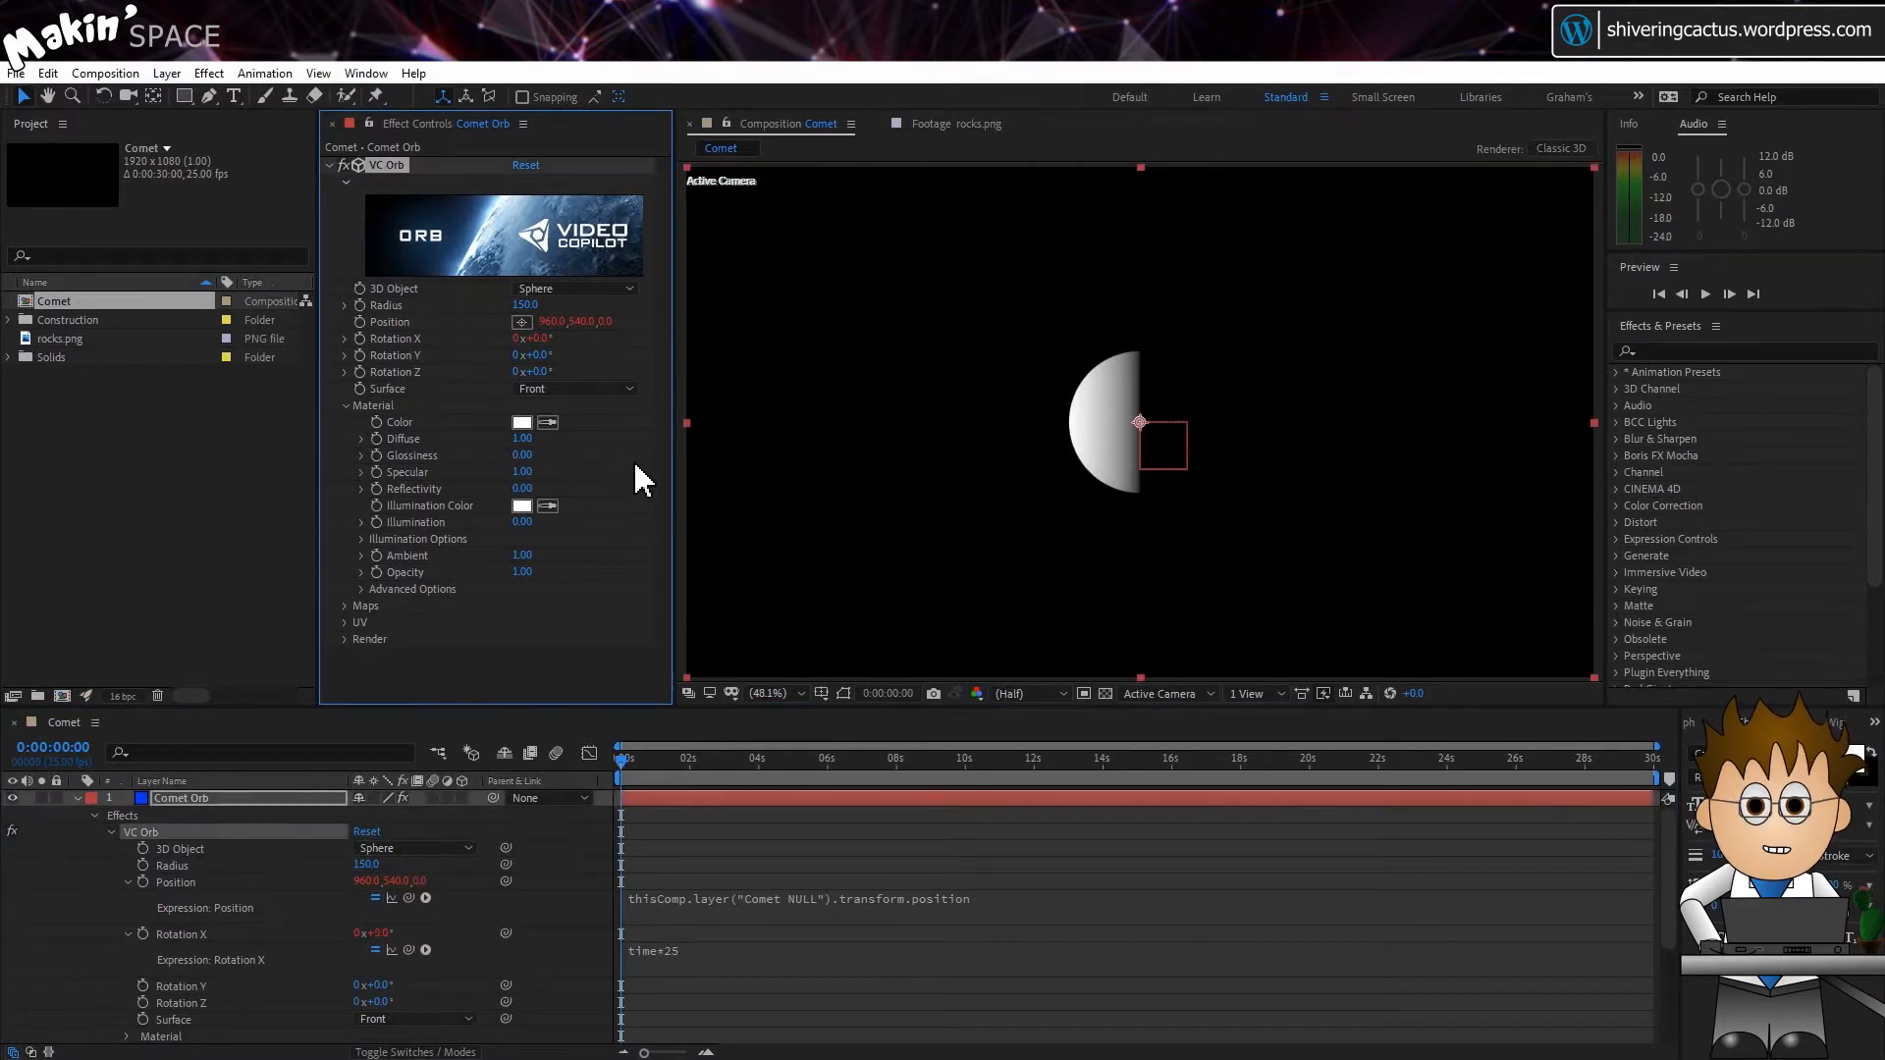
# Use the Tex layer with Effects & Masks as the orb's diffuse map.
pyautogui.click(343, 606)
pyautogui.click(535, 625)
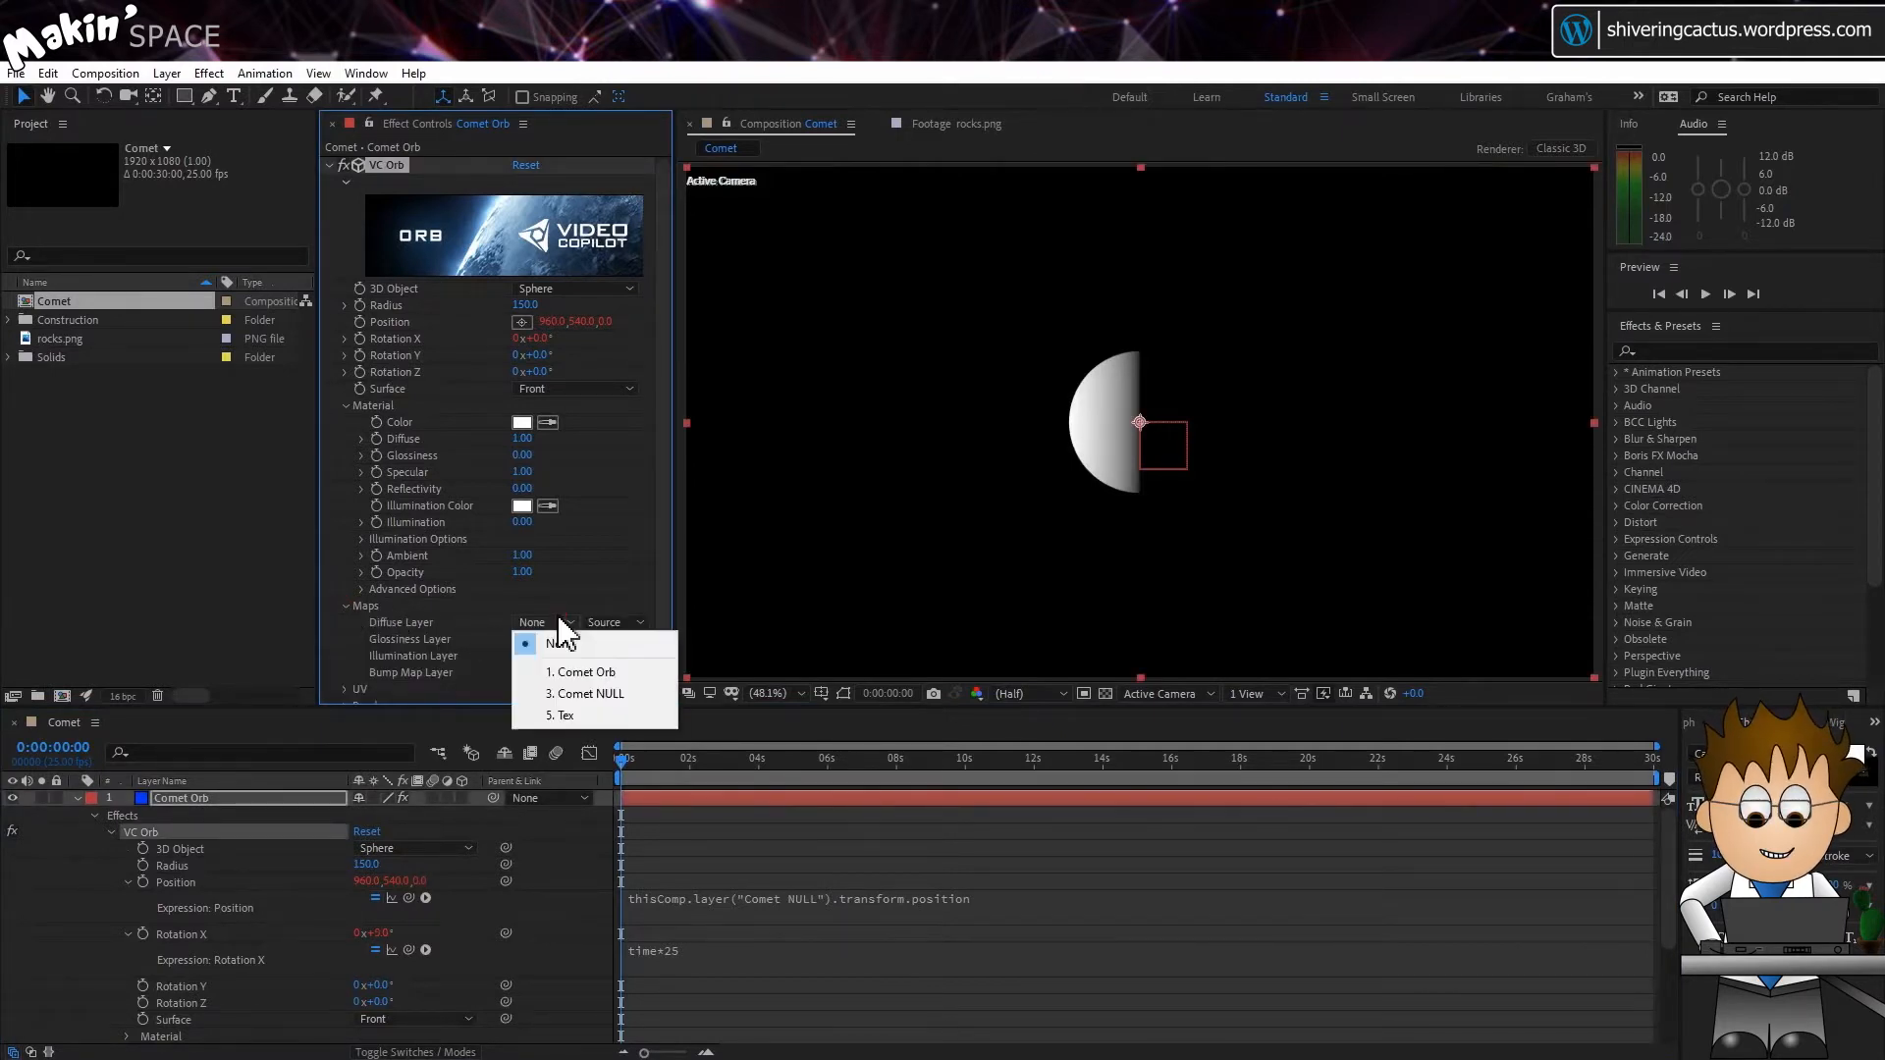
pyautogui.click(610, 716)
pyautogui.click(628, 623)
pyautogui.click(653, 687)
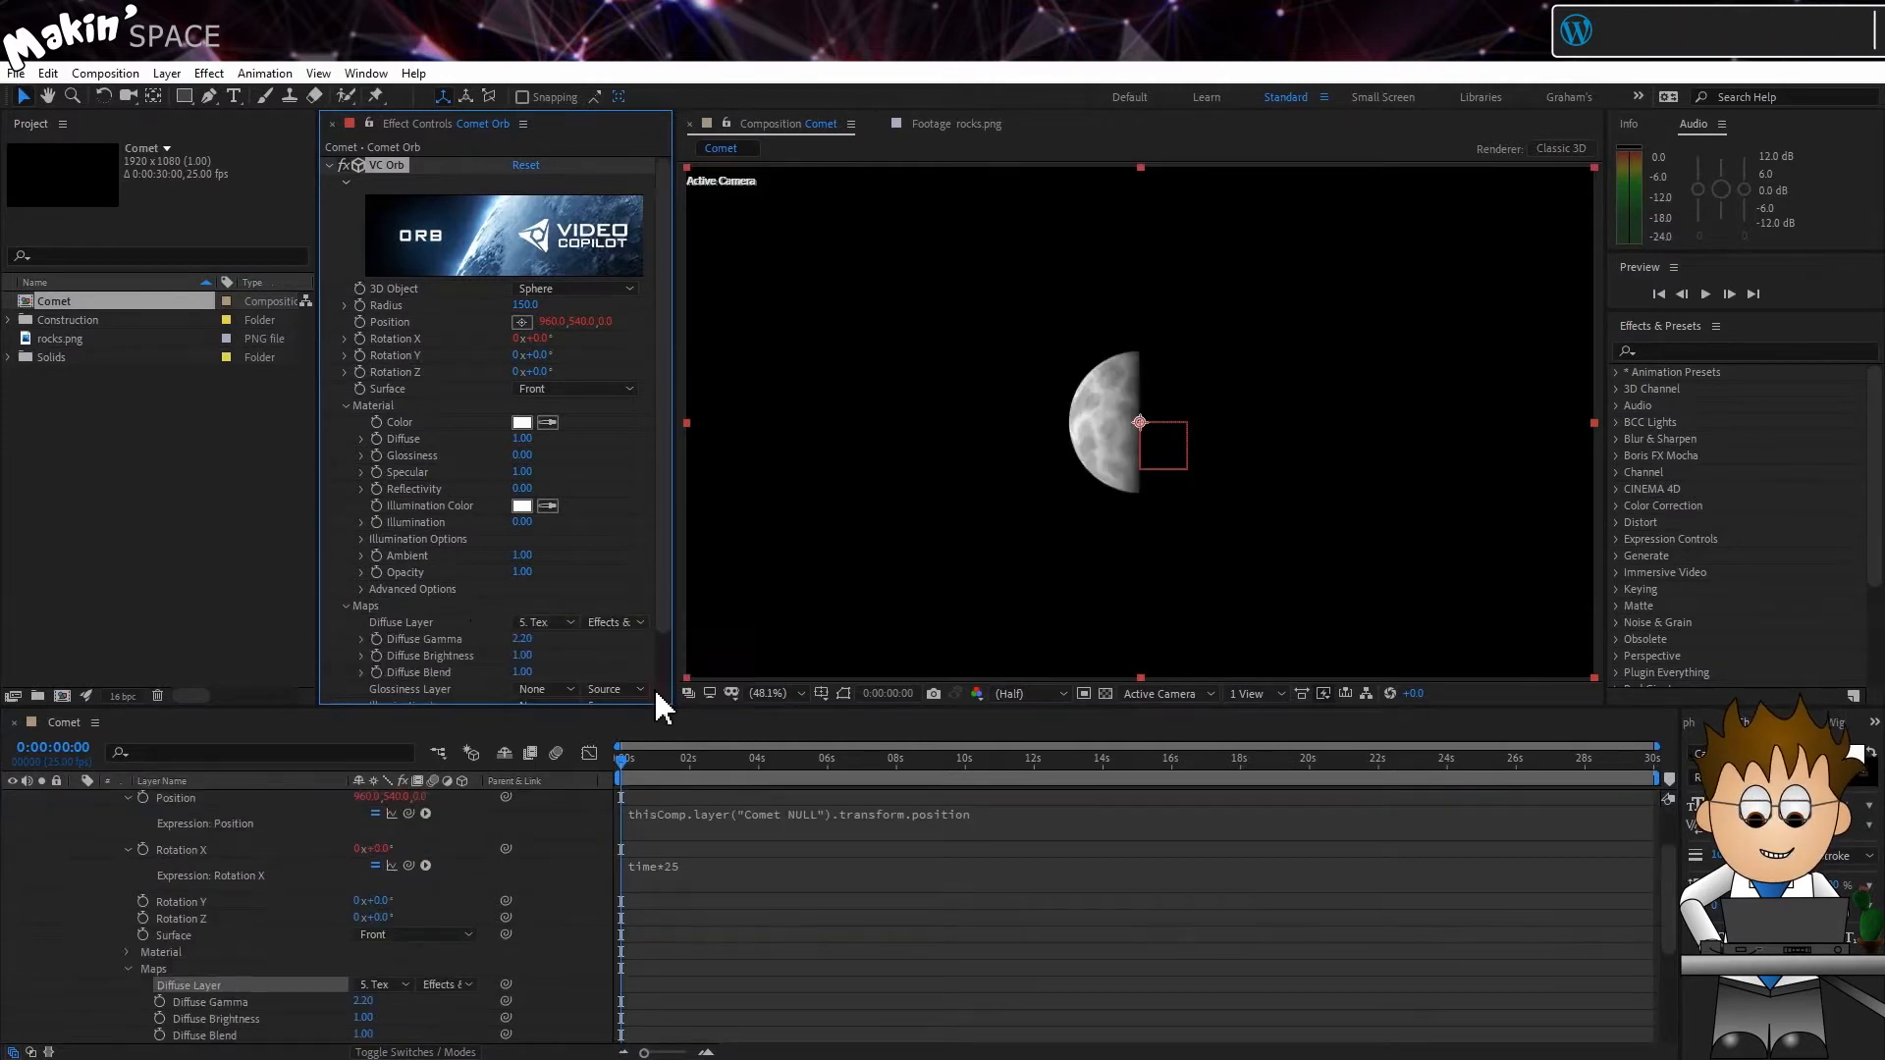
# Use the Tex layer with Effects & Masks as the orb's bump map.
pyautogui.scroll(-2, 626, 656)
pyautogui.click(562, 659)
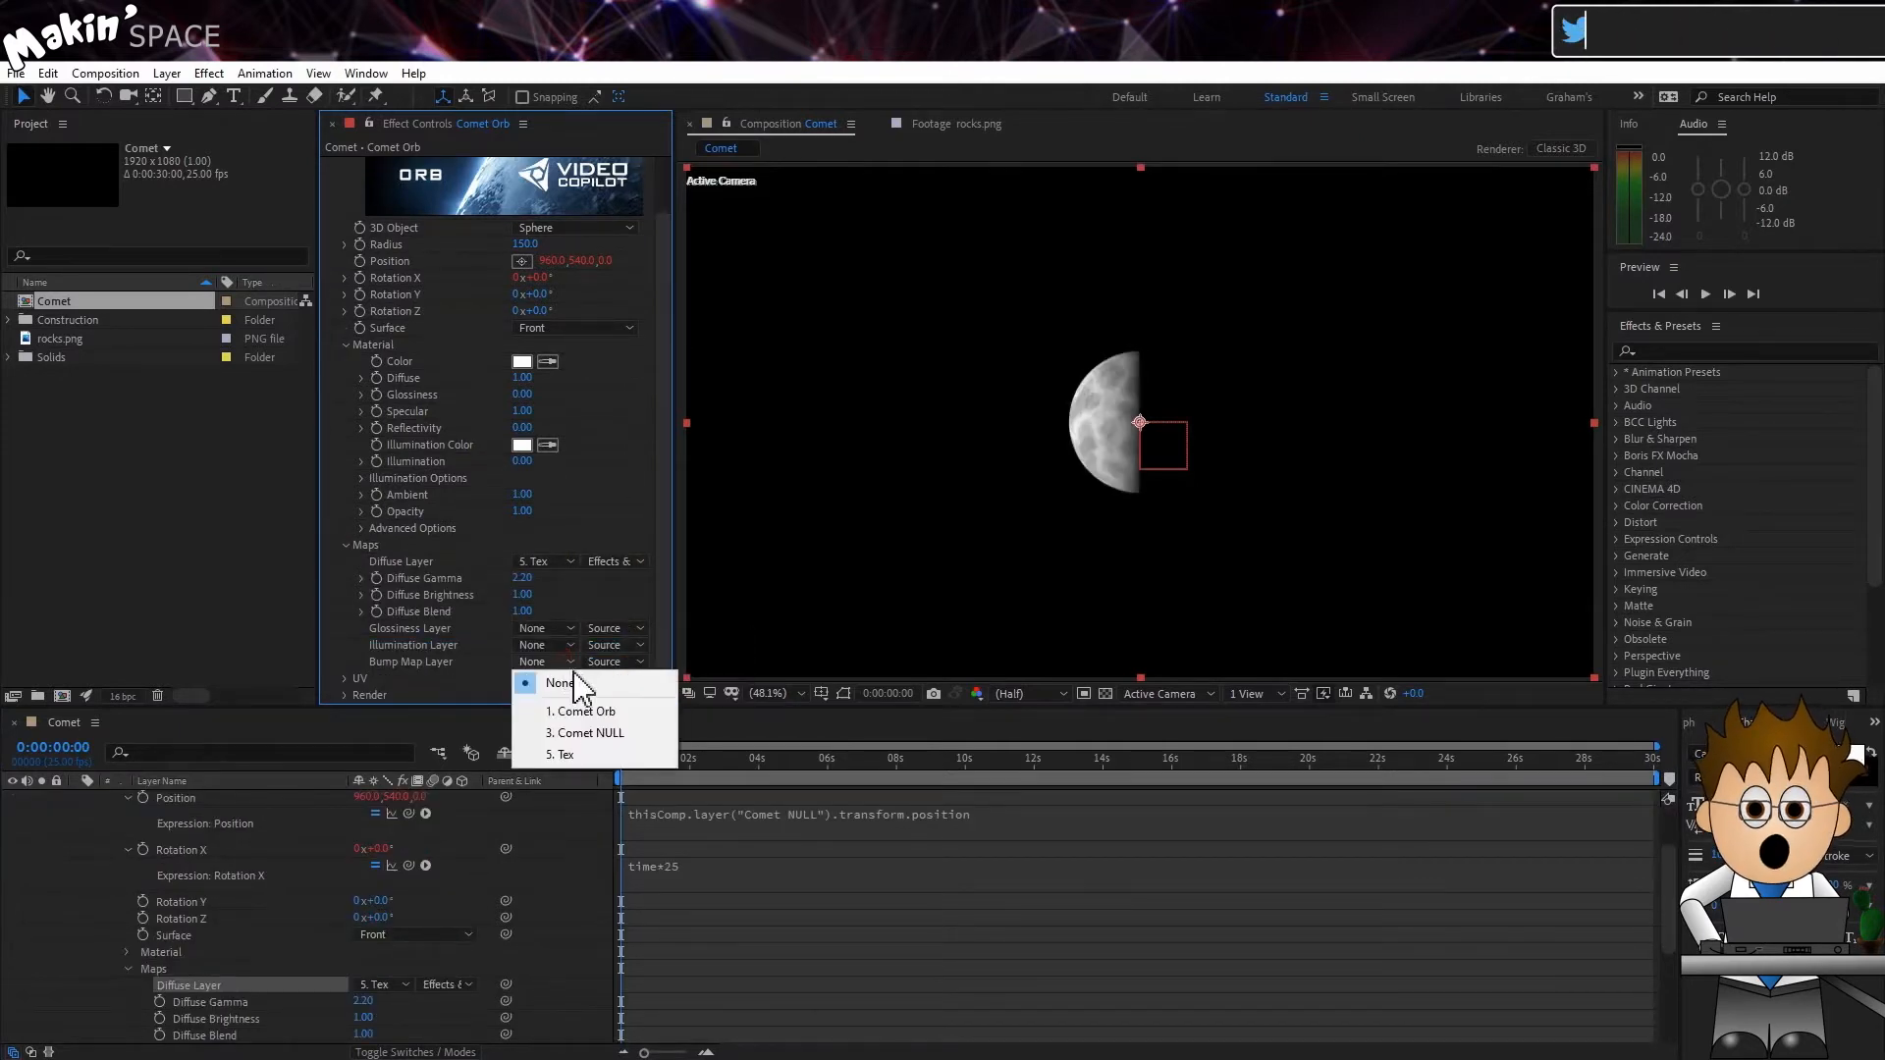
pyautogui.click(601, 756)
pyautogui.click(617, 629)
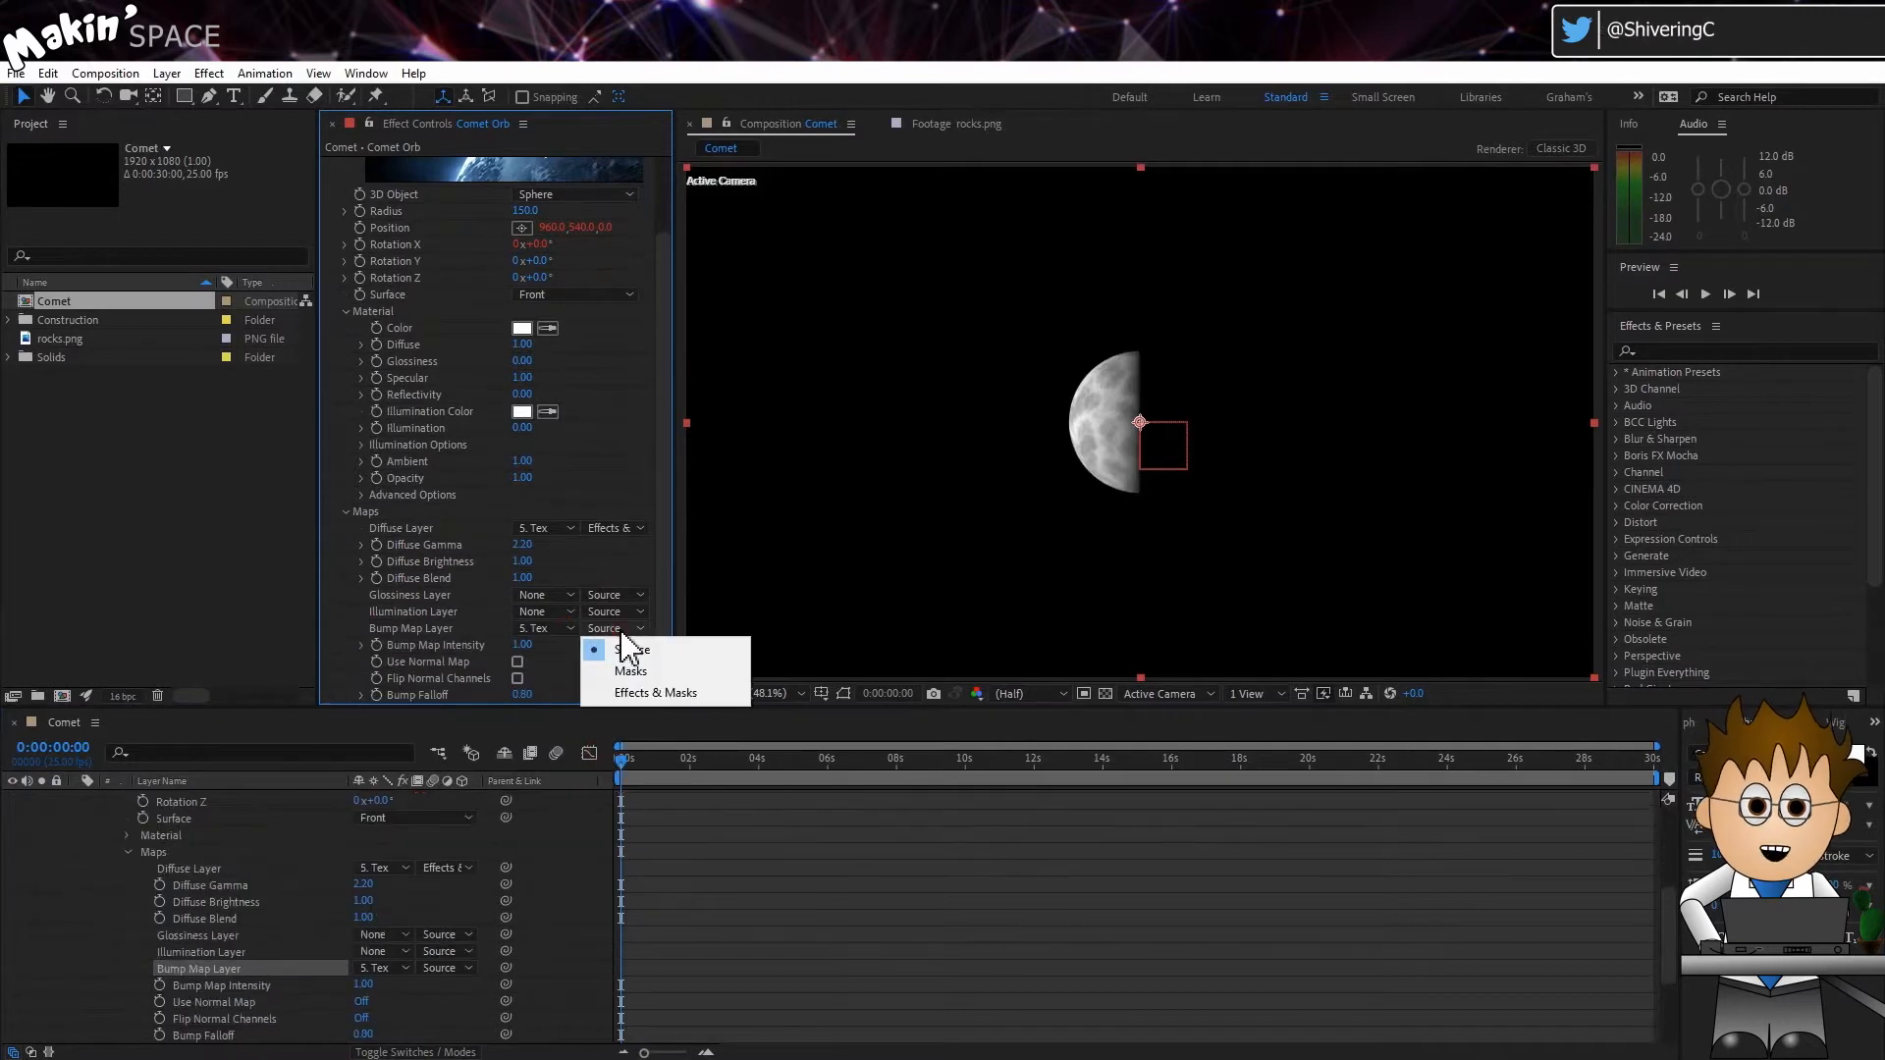
pyautogui.click(649, 693)
# Set the orb's Bump Map Intensity to 10 and Bump Falloff to 0.
pyautogui.moveTo(522, 645); pyautogui.dragTo(1669, 589)
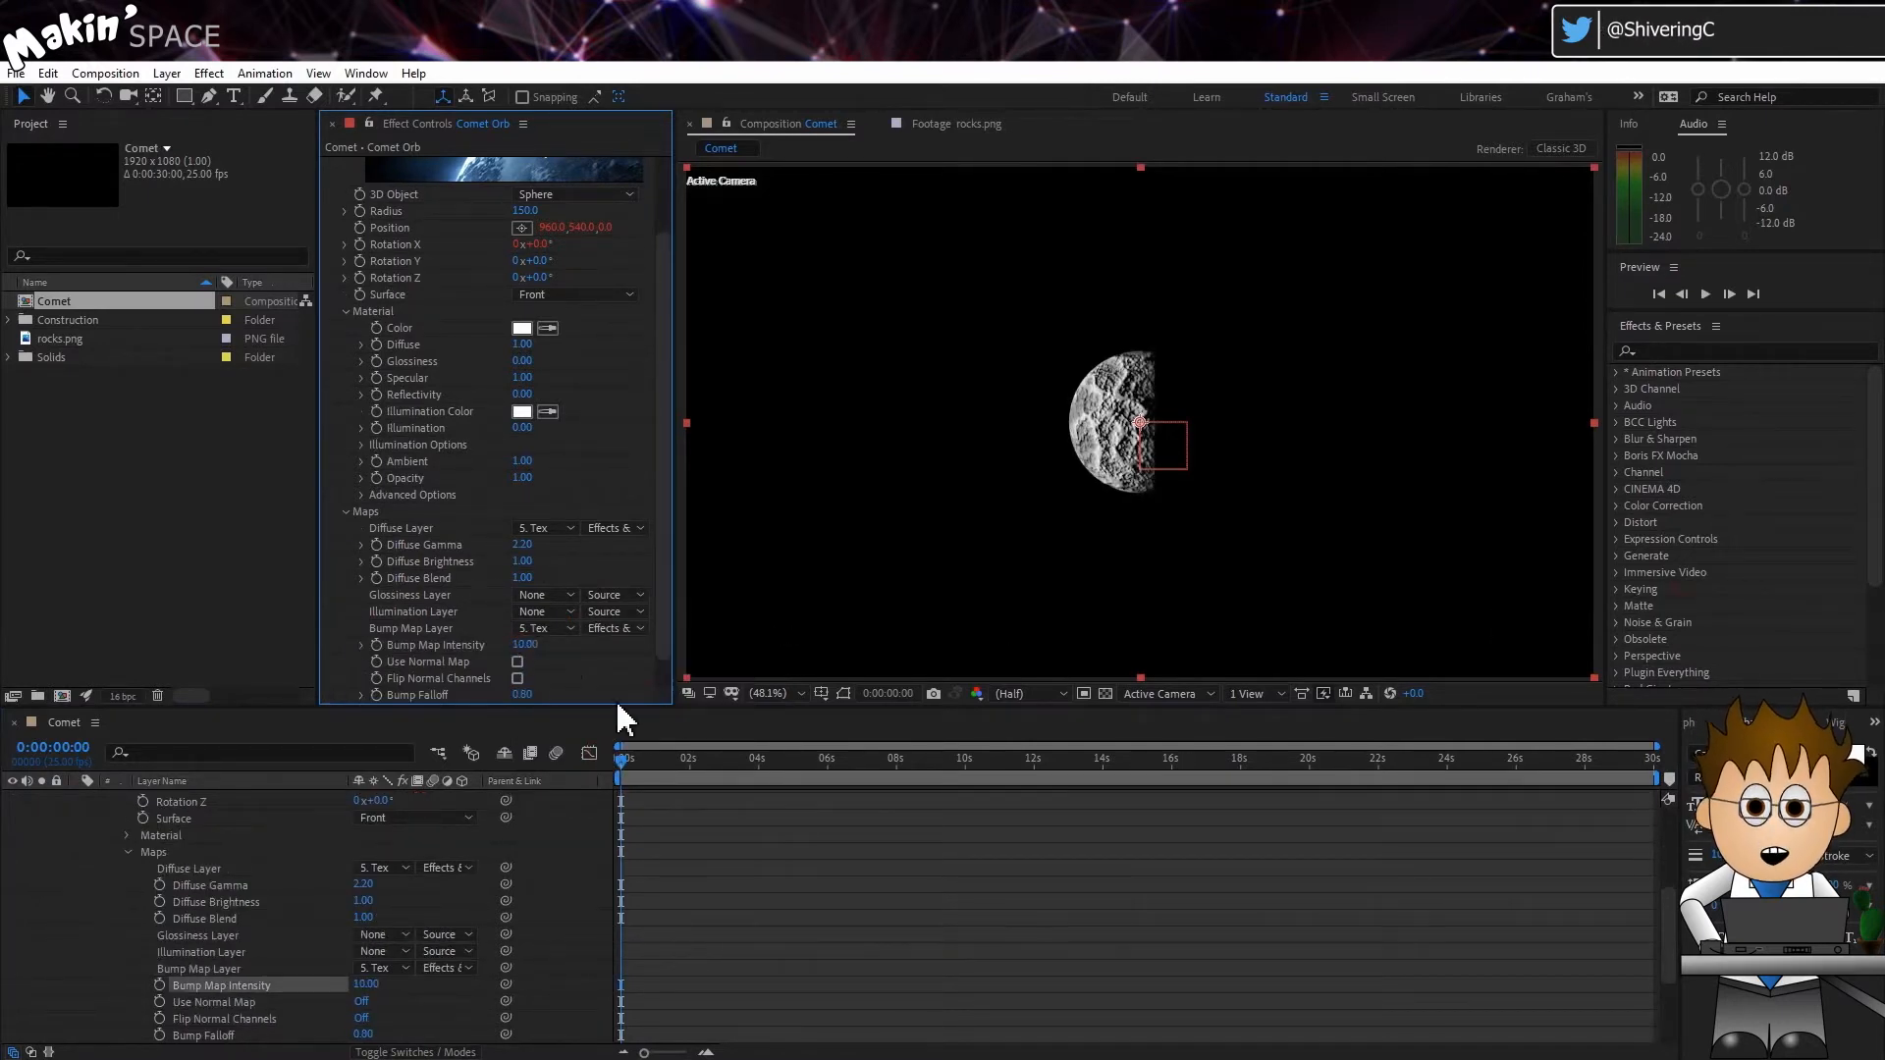
pyautogui.moveTo(525, 695); pyautogui.dragTo(203, 692)
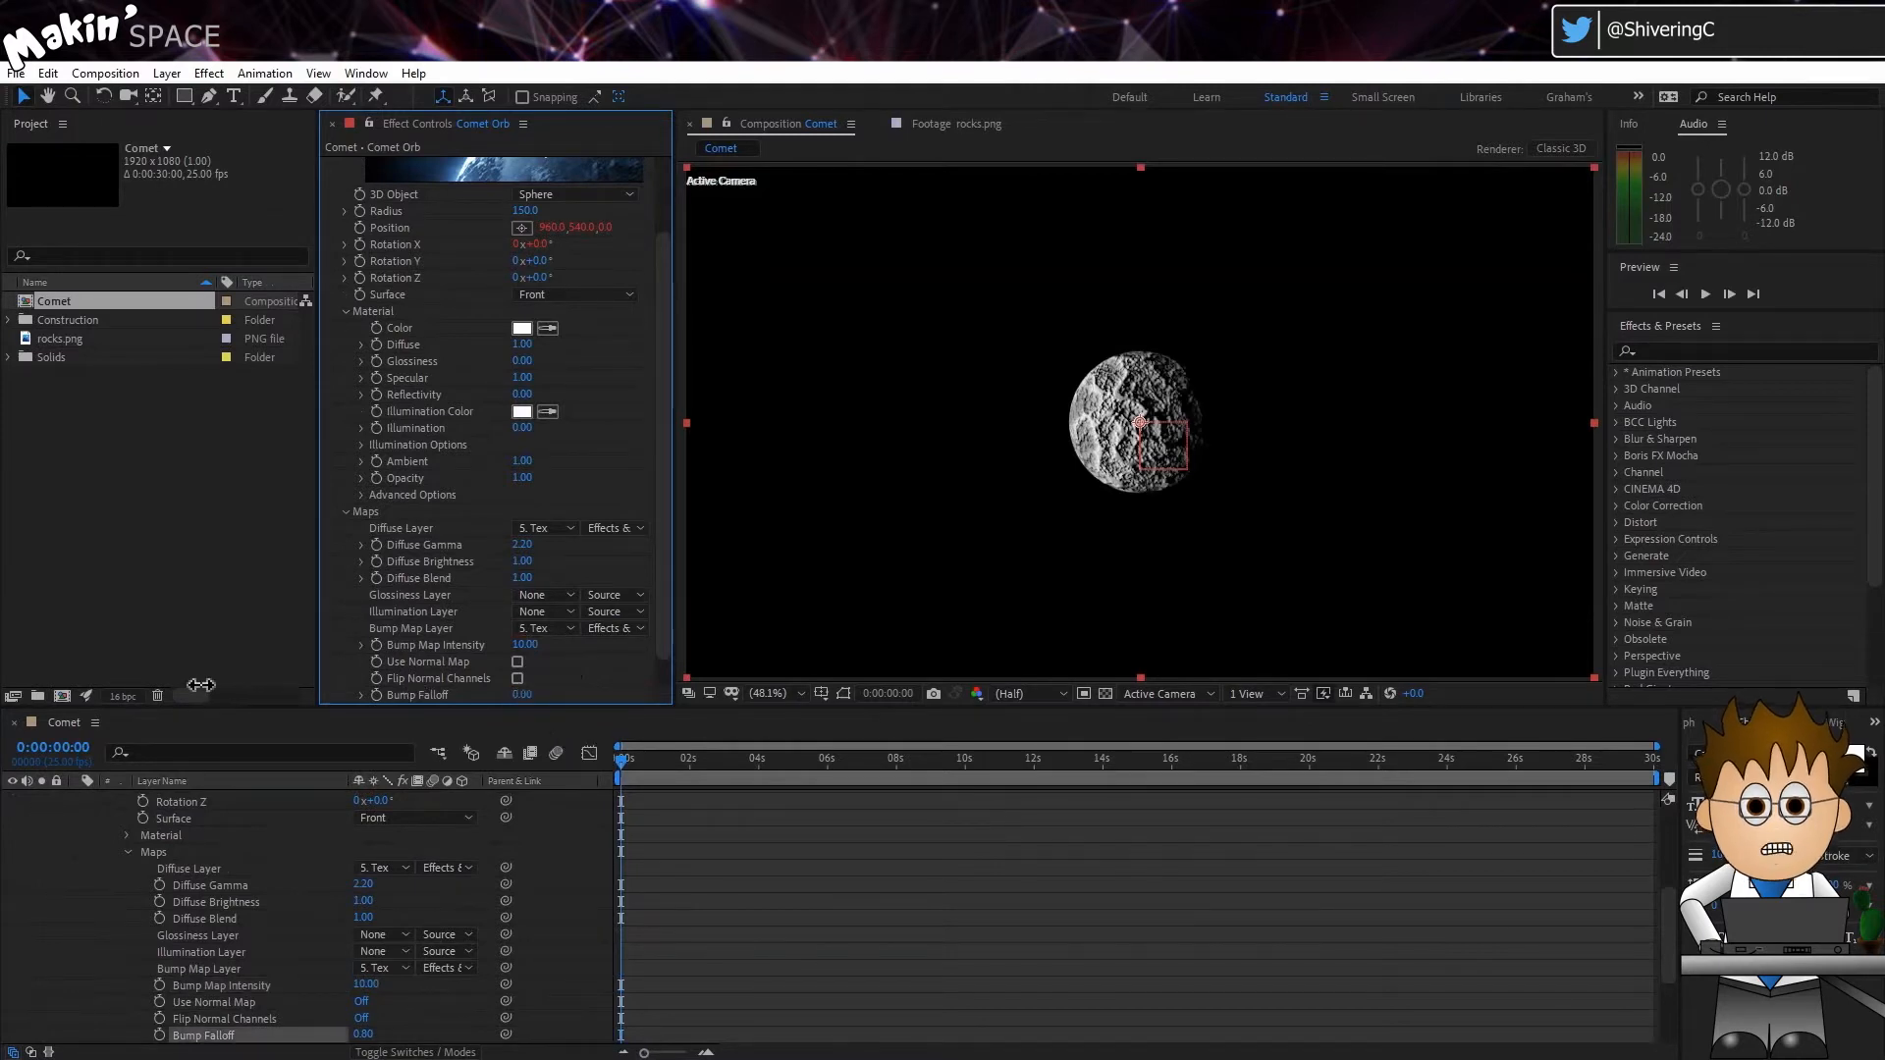
# Change the orb's UV Type to Box.
pyautogui.scroll(-1, 554, 684)
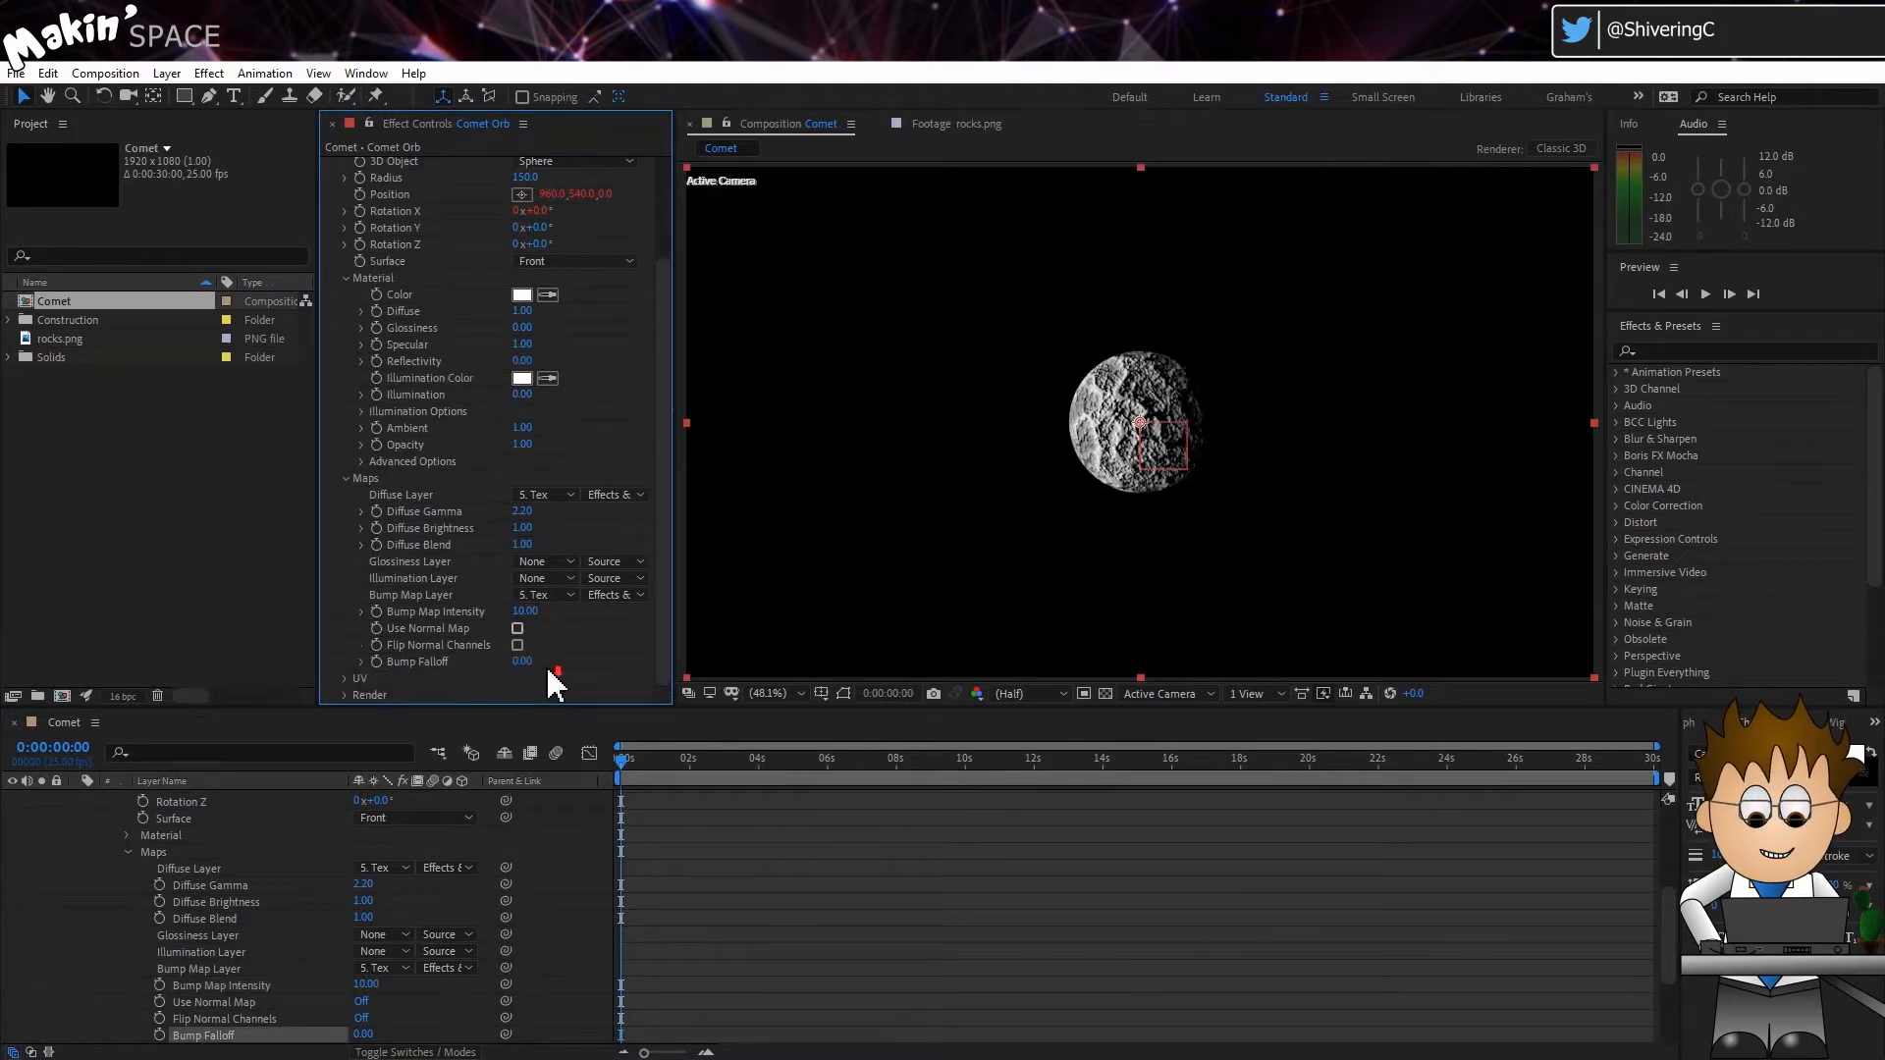
pyautogui.click(344, 680)
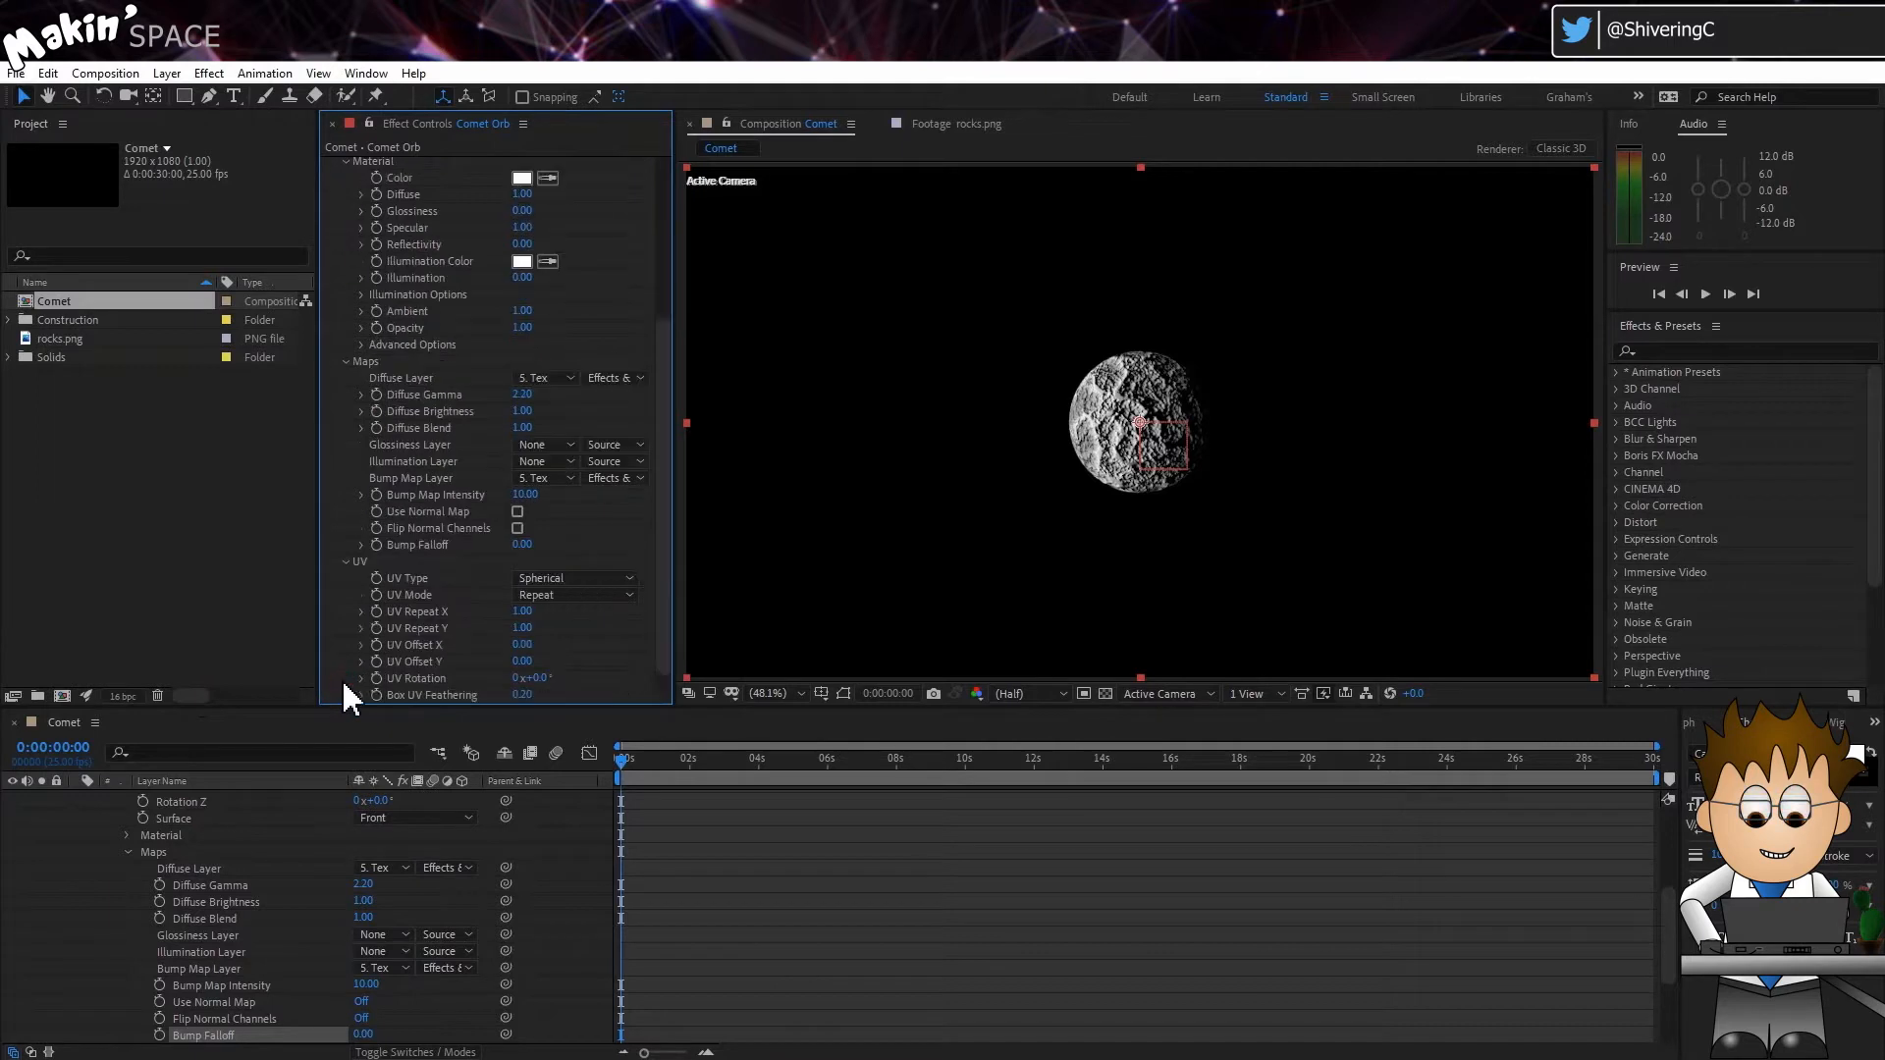
pyautogui.click(631, 579)
pyautogui.click(624, 616)
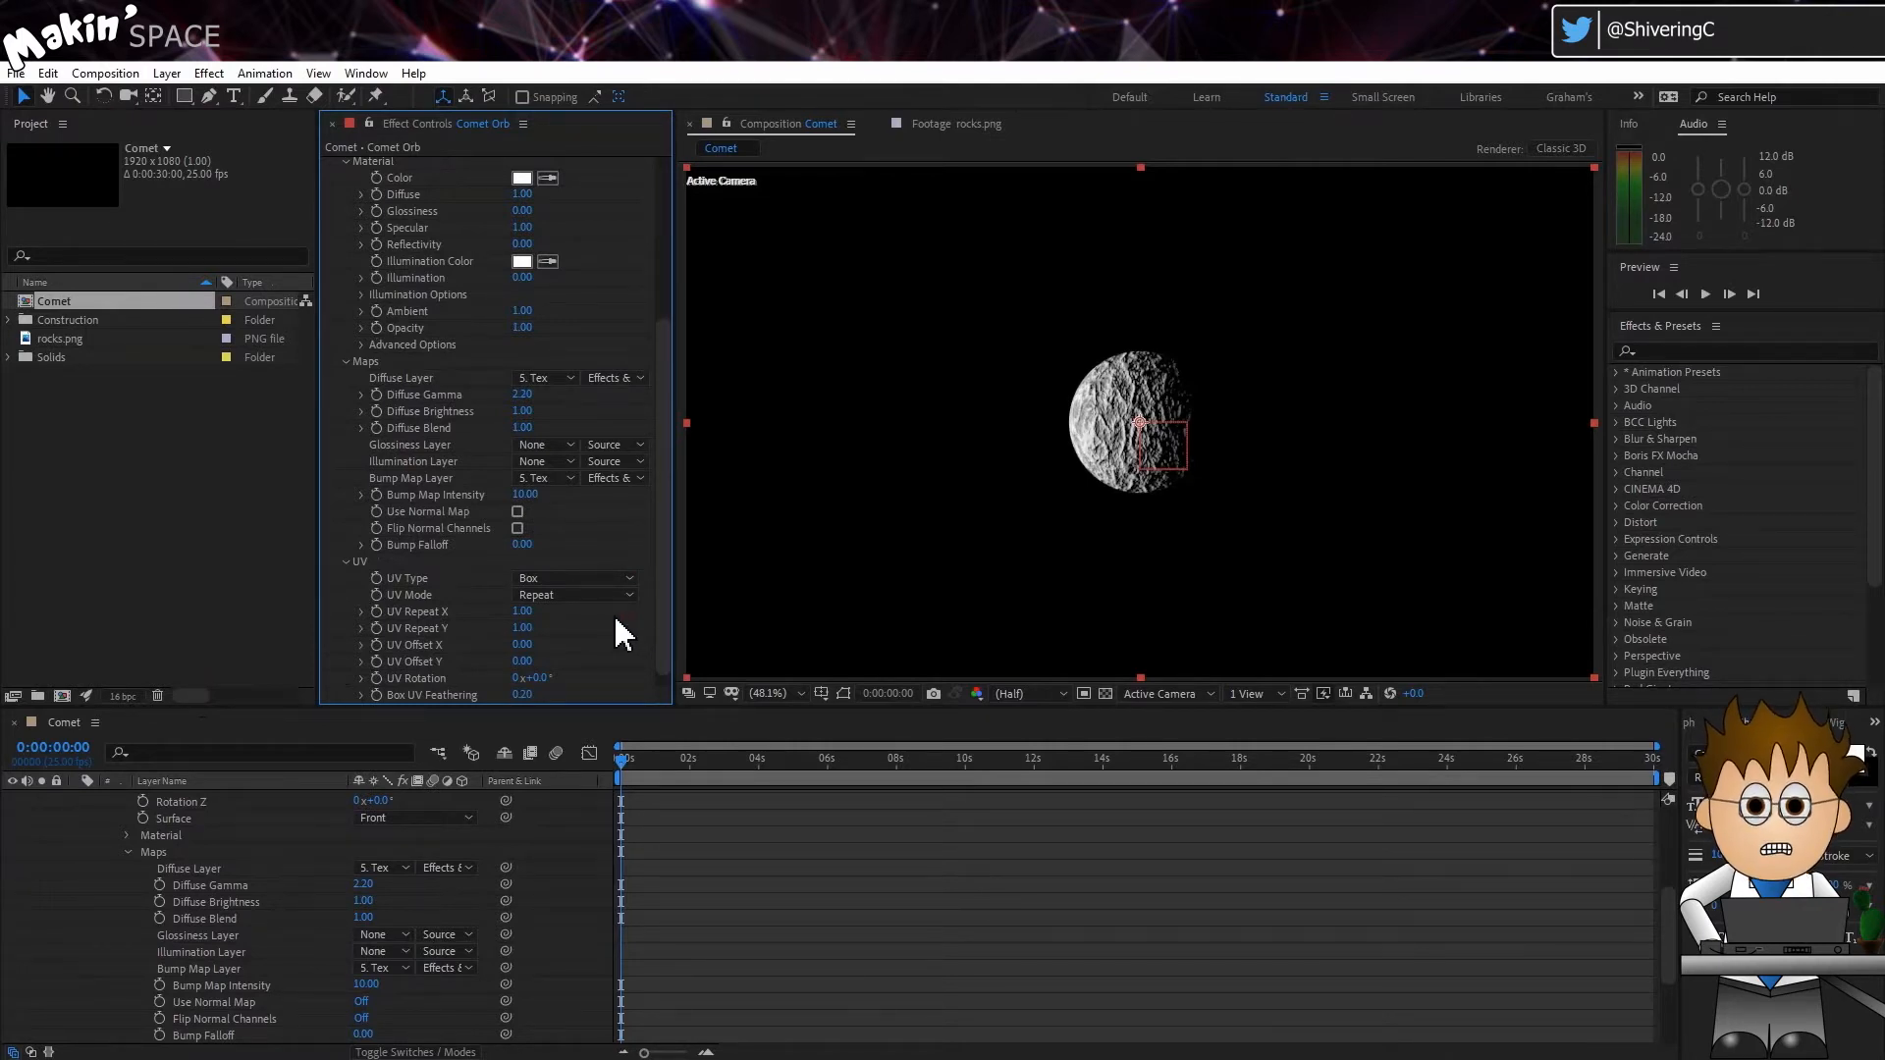
# Inspect the orb against the transparency grid and close up at 100% magnification.
pyautogui.click(1107, 693)
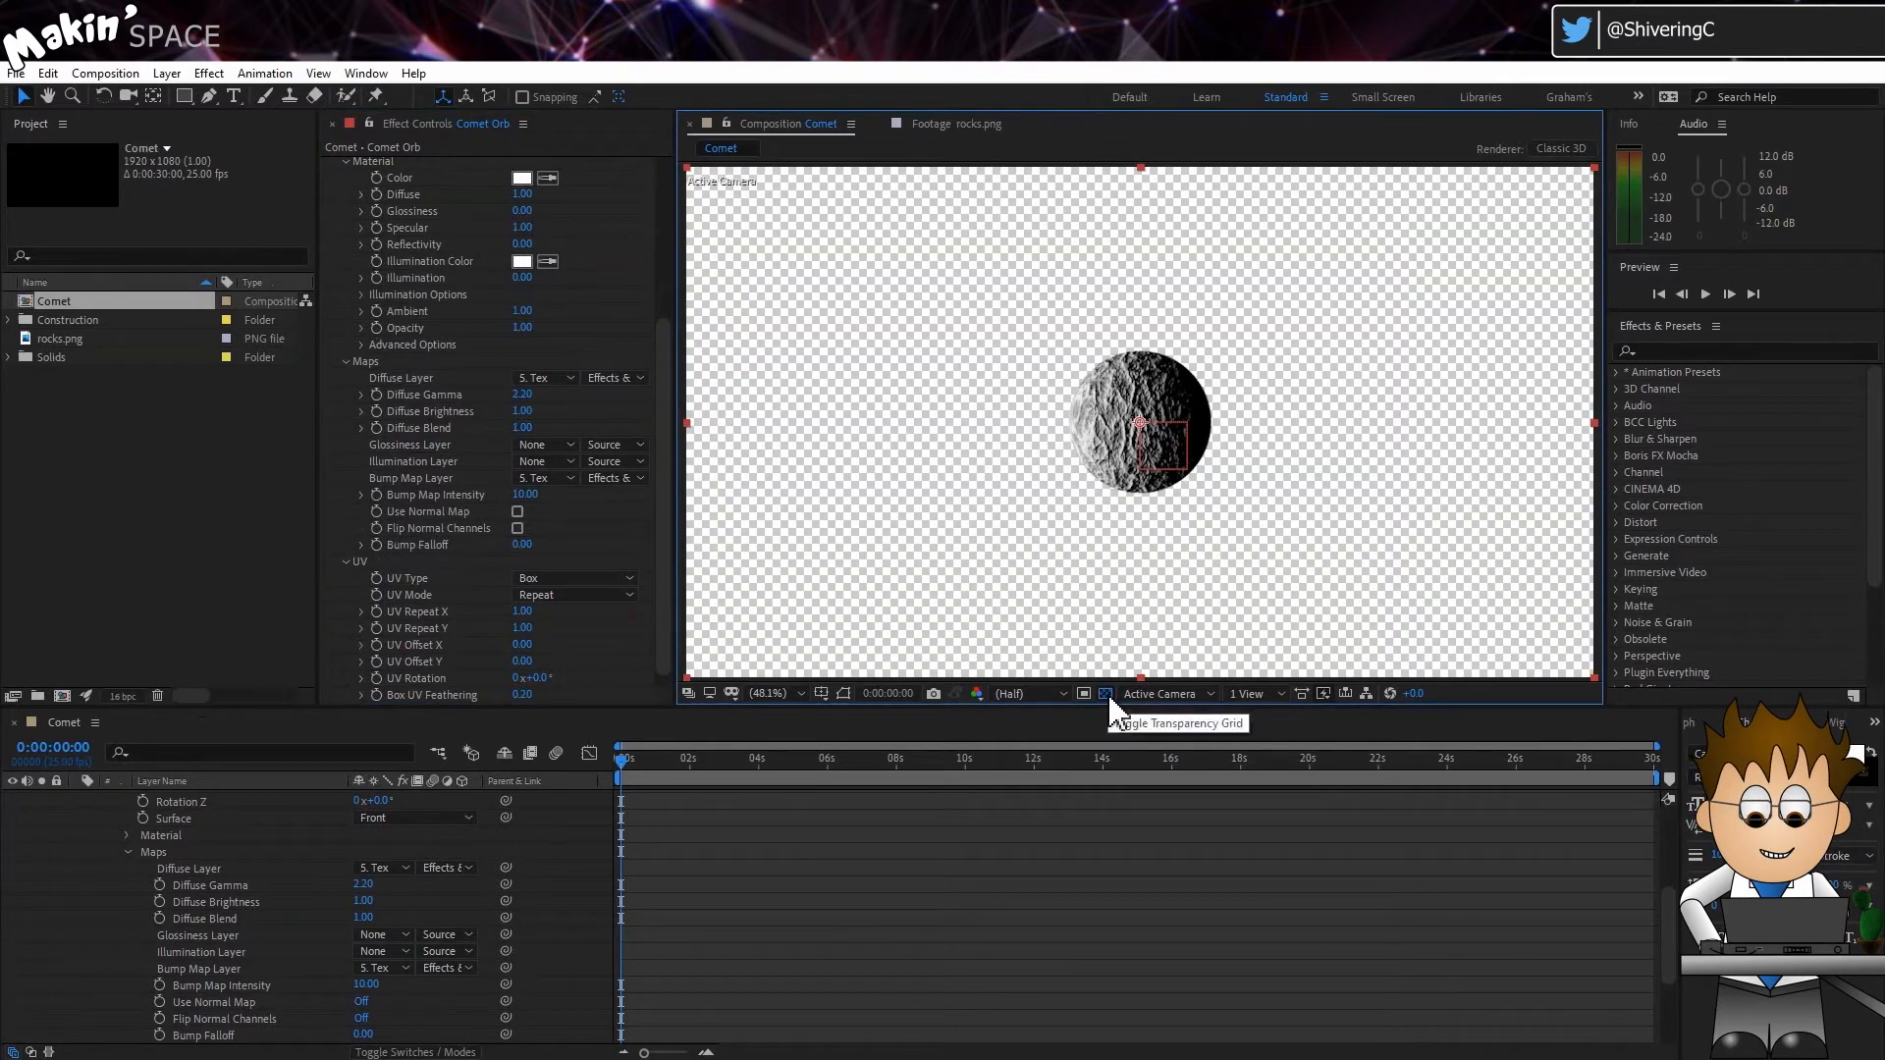
pyautogui.click(1108, 693)
pyautogui.scroll(4, 1168, 559)
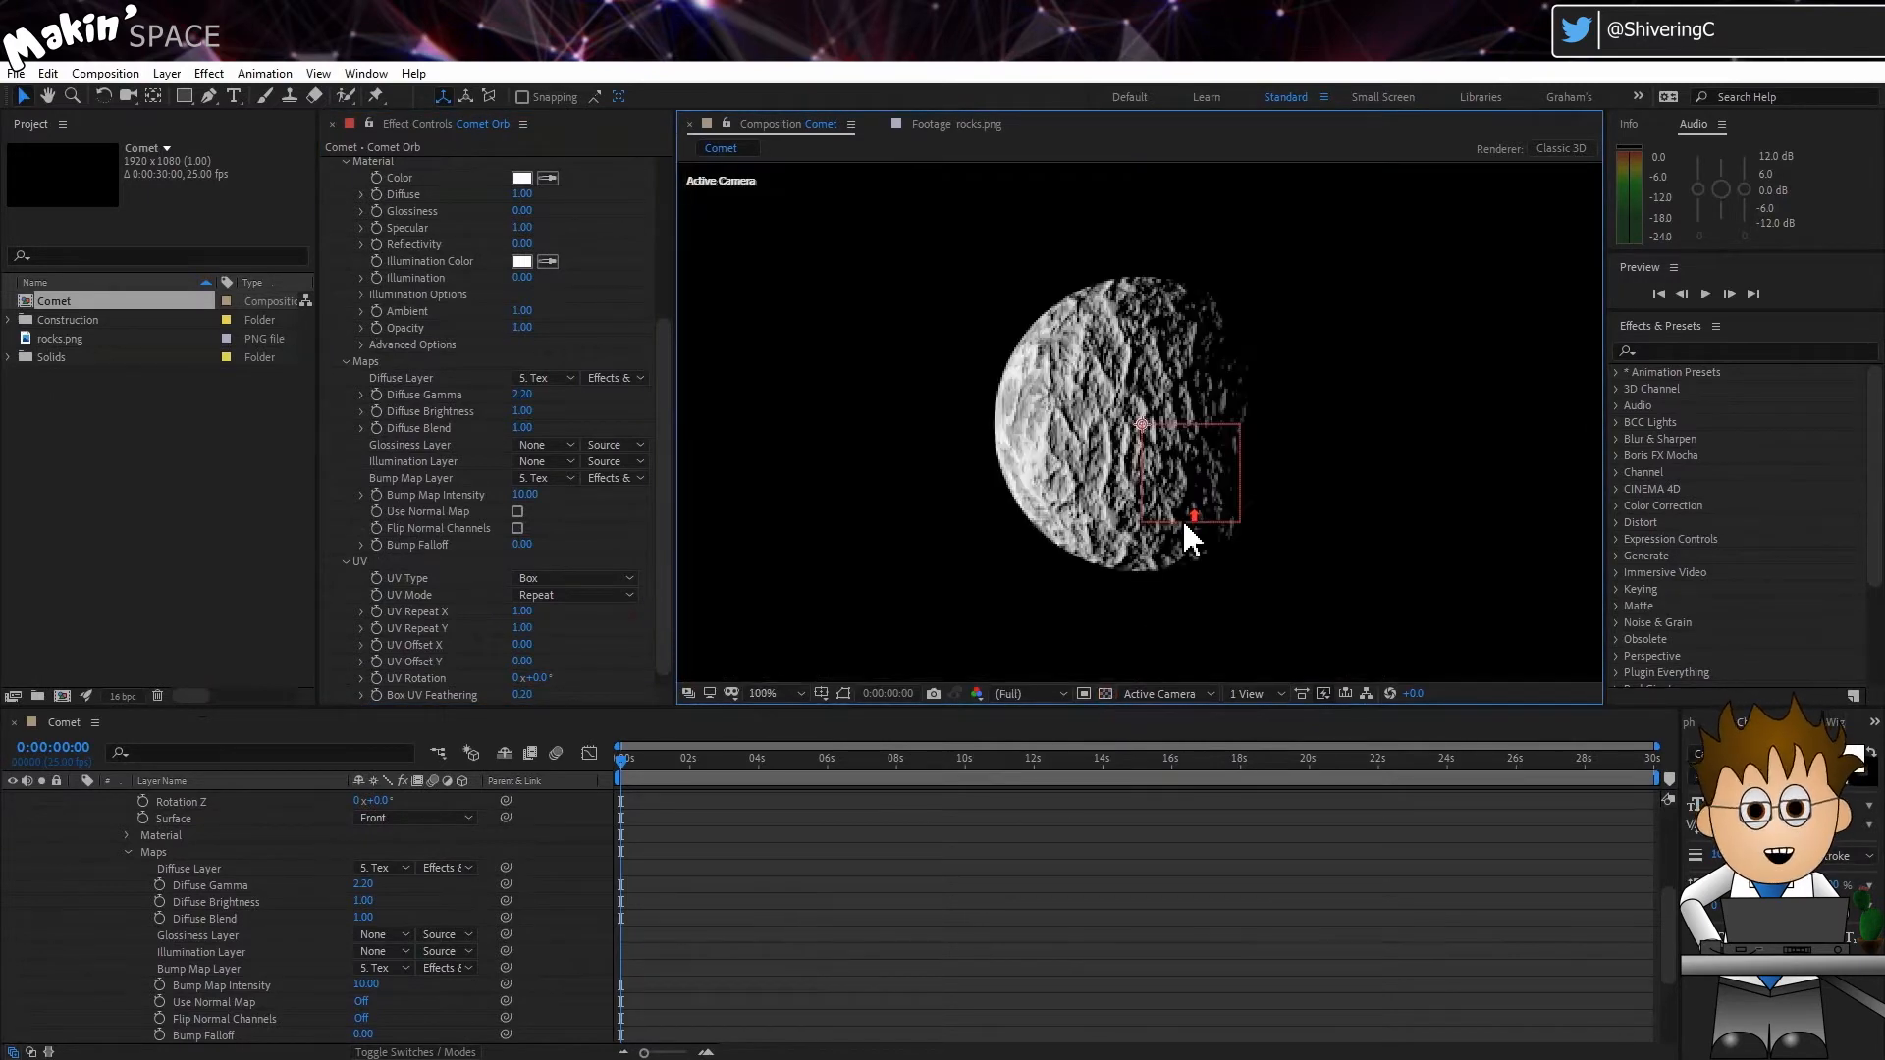
pyautogui.scroll(-2, 1176, 526)
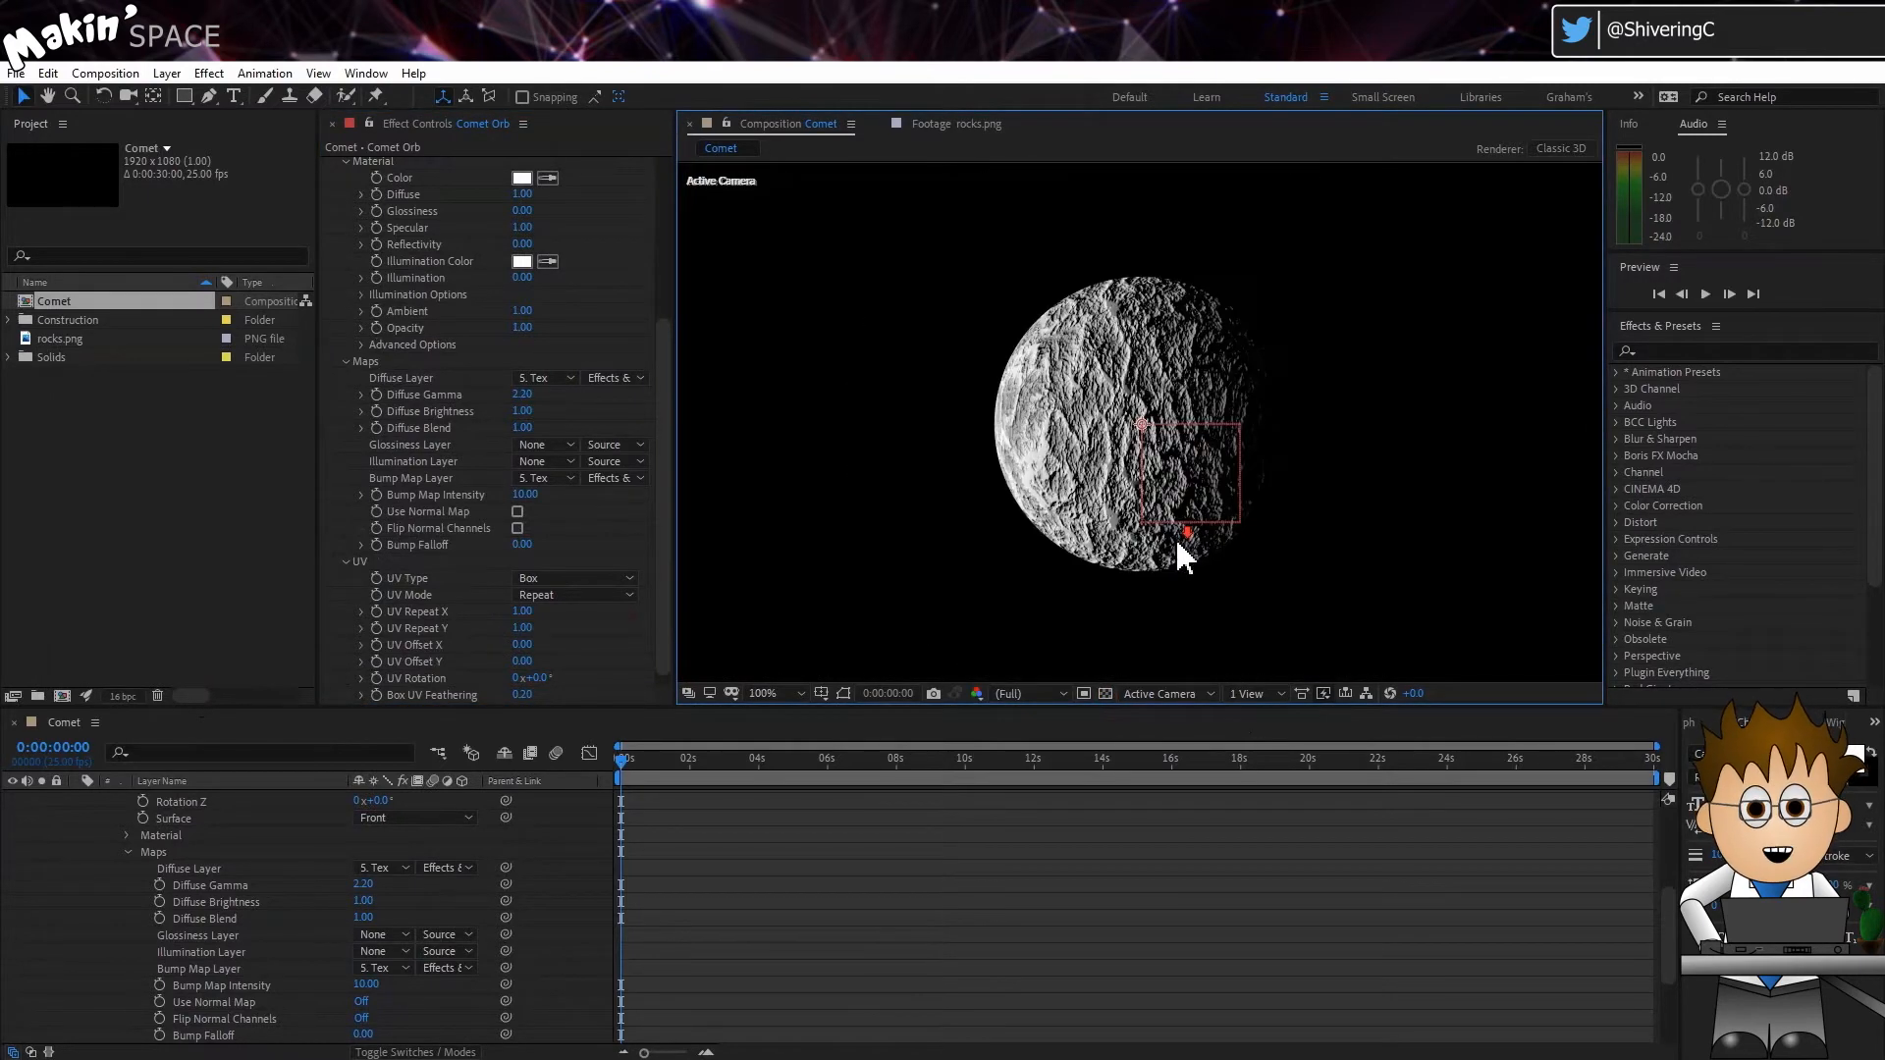
pyautogui.click(1106, 693)
pyautogui.click(1105, 691)
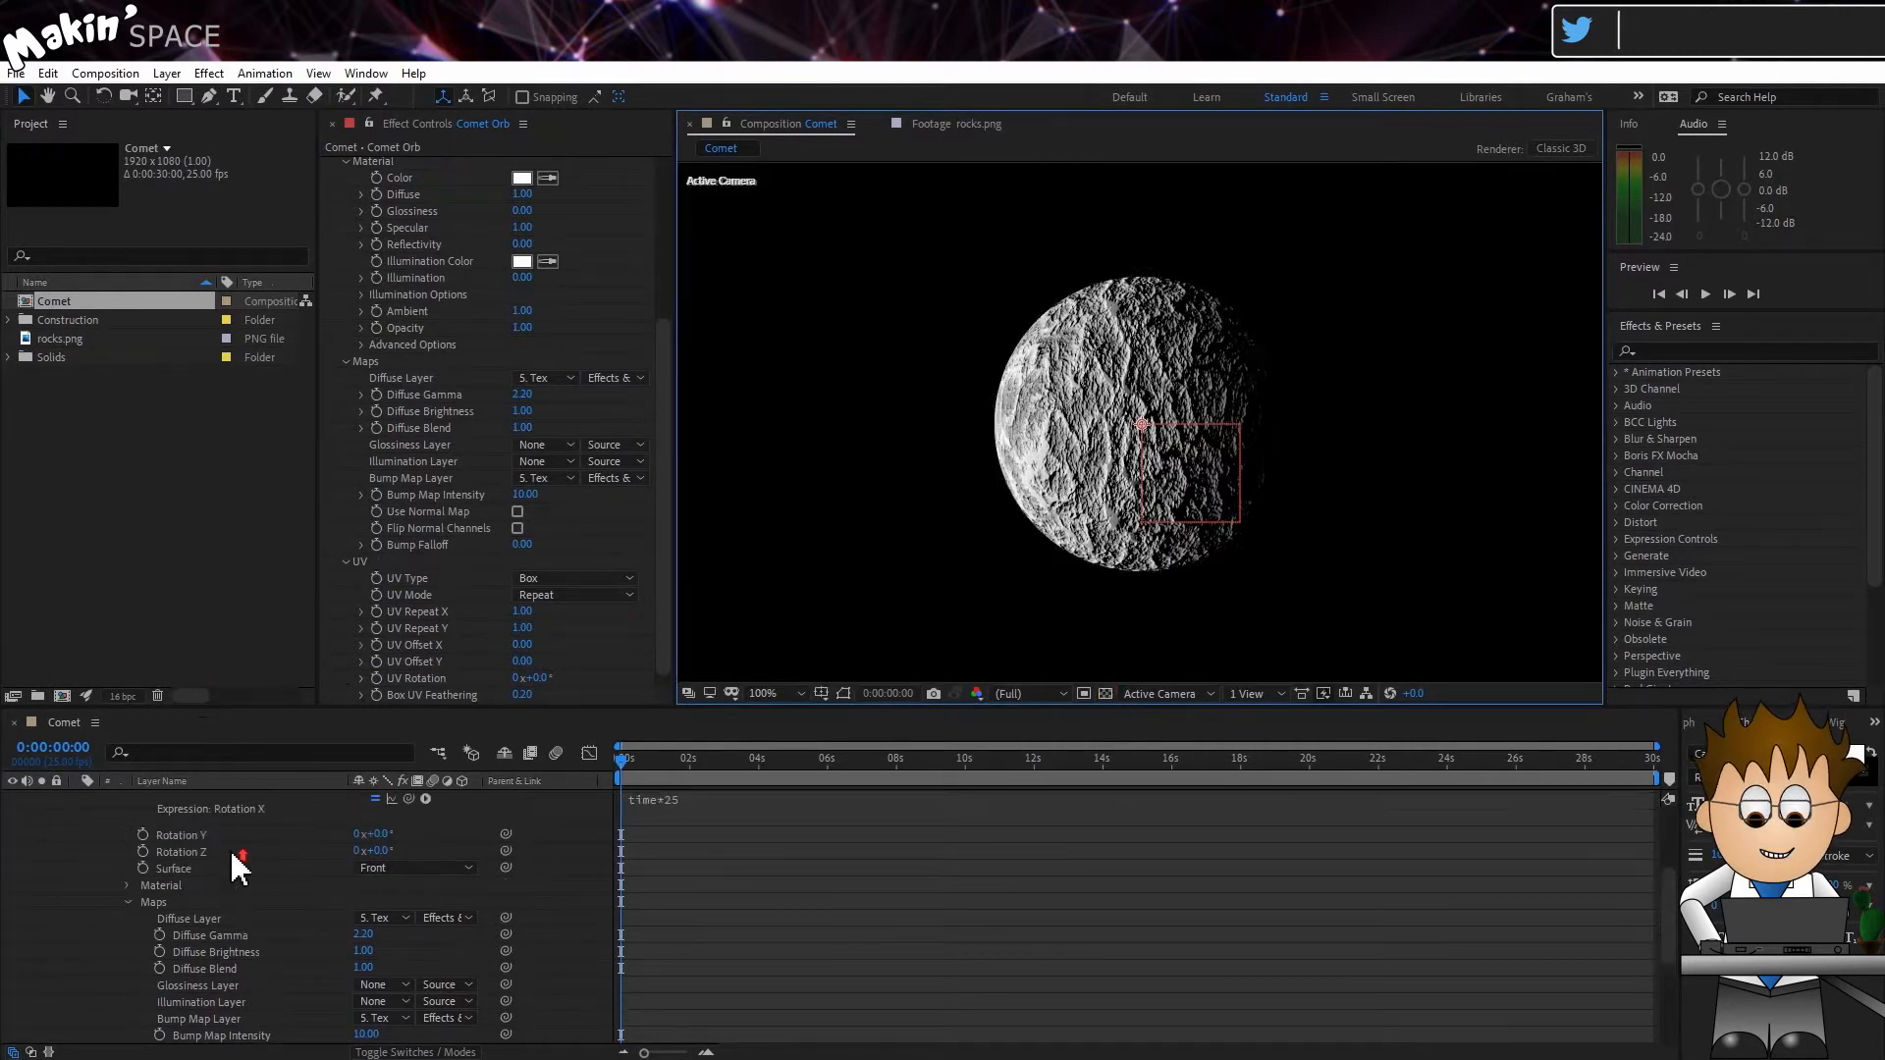
# Collapse the VC Orb effect's settings on the Comet Orb layer.
pyautogui.scroll(5, 231, 864)
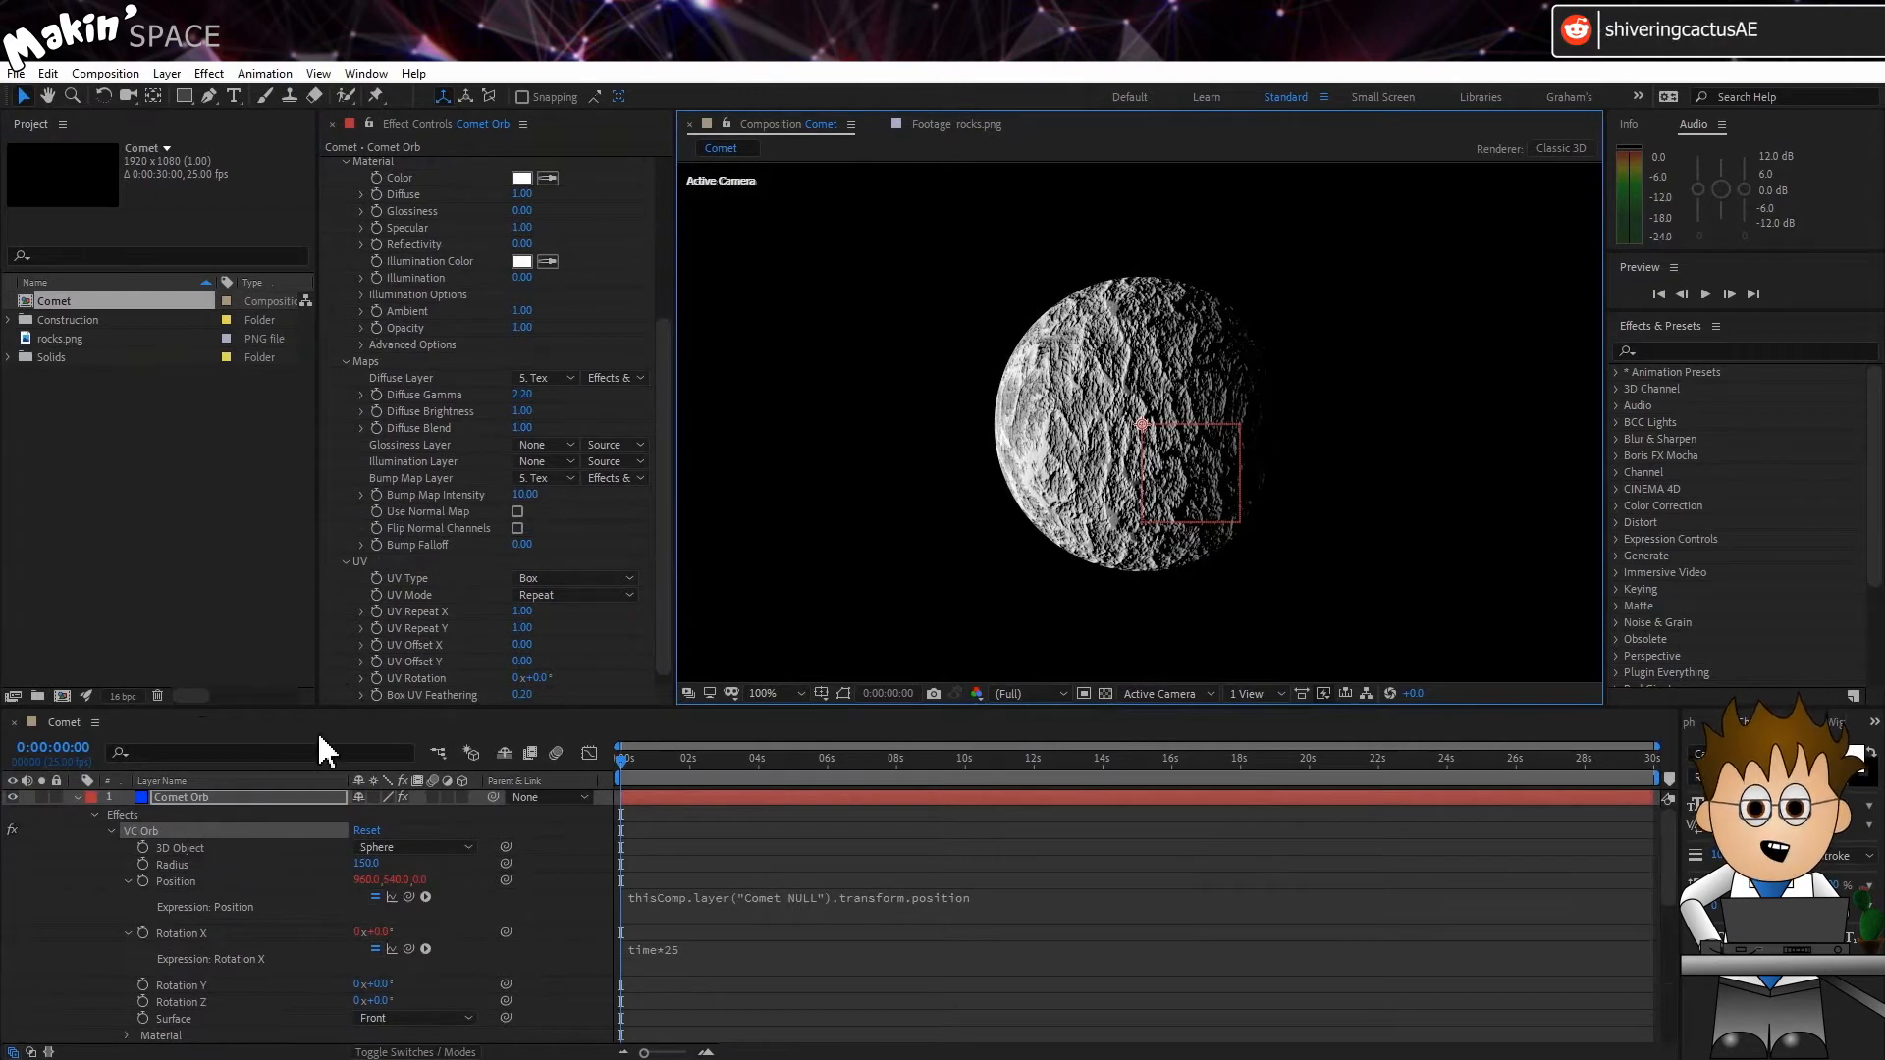
pyautogui.scroll(5, 486, 440)
pyautogui.click(330, 165)
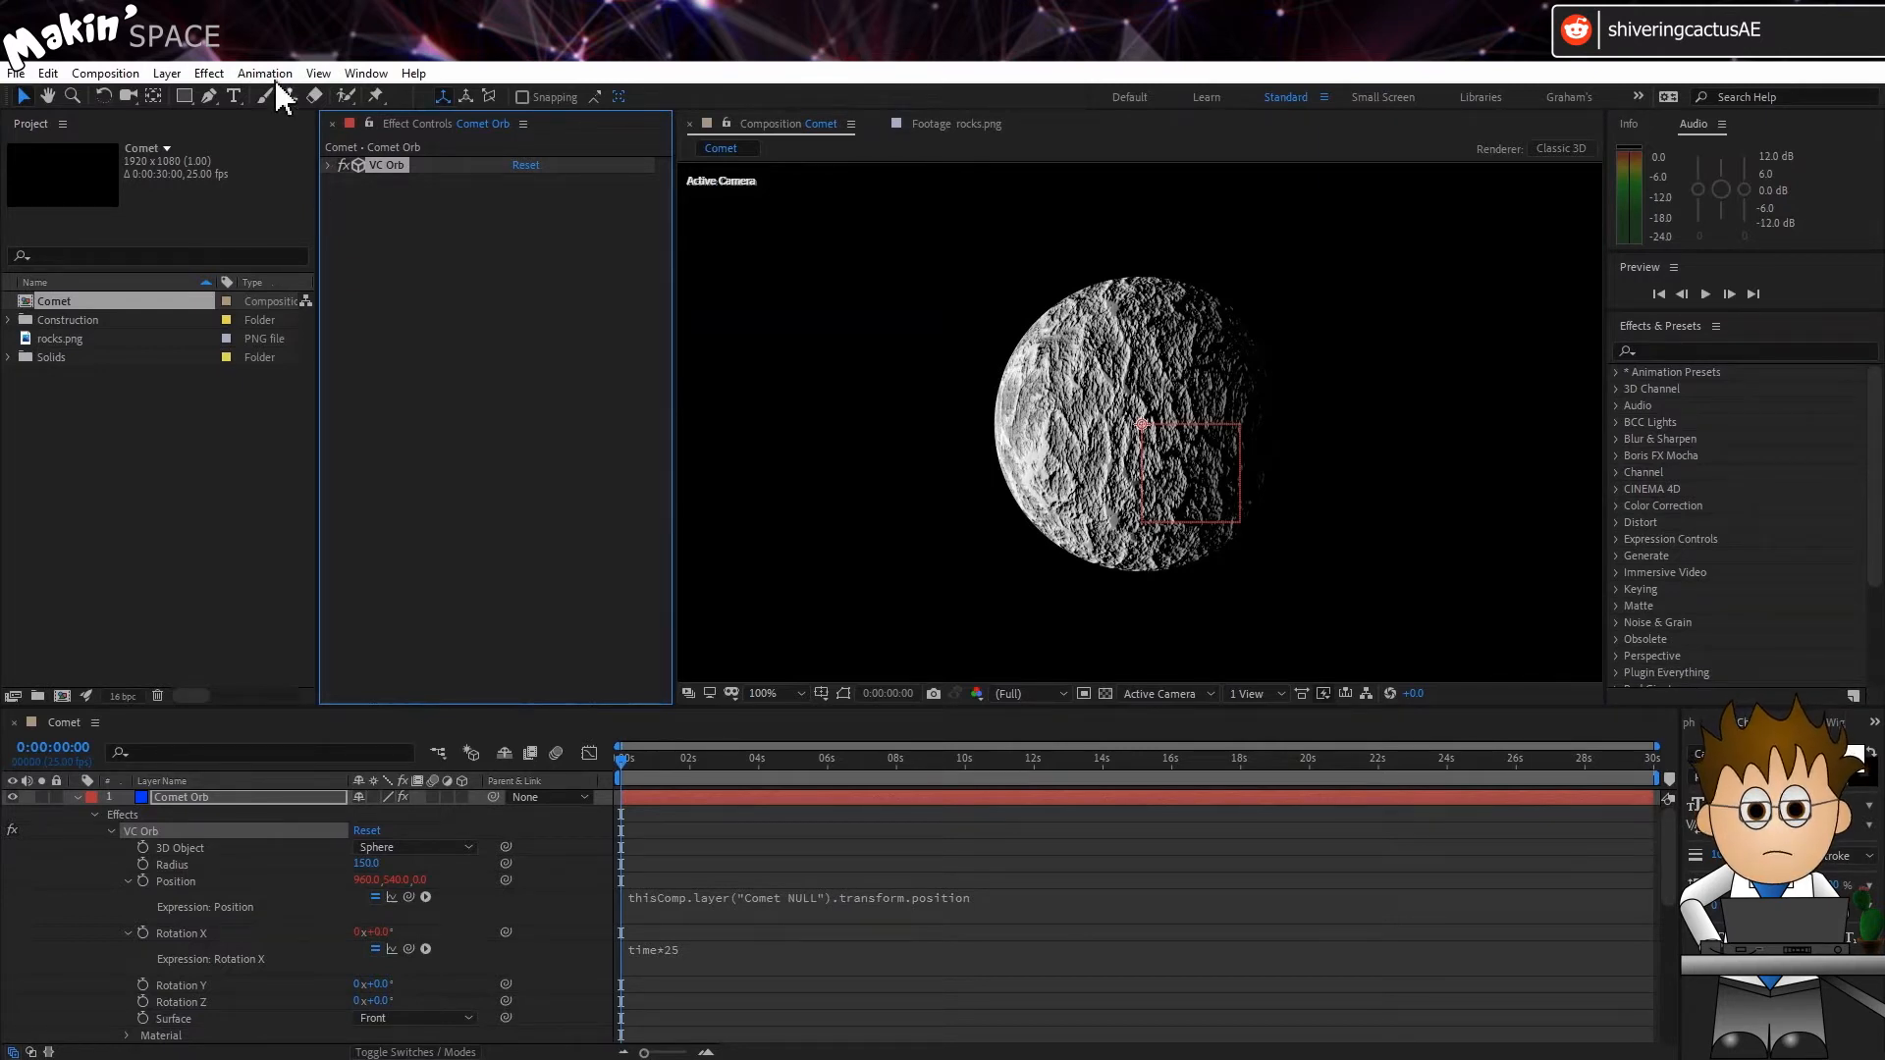
# Apply the Turbulent Displace effect to the Comet Orb layer with Displacement set to Vertical Displacement.
pyautogui.click(208, 73)
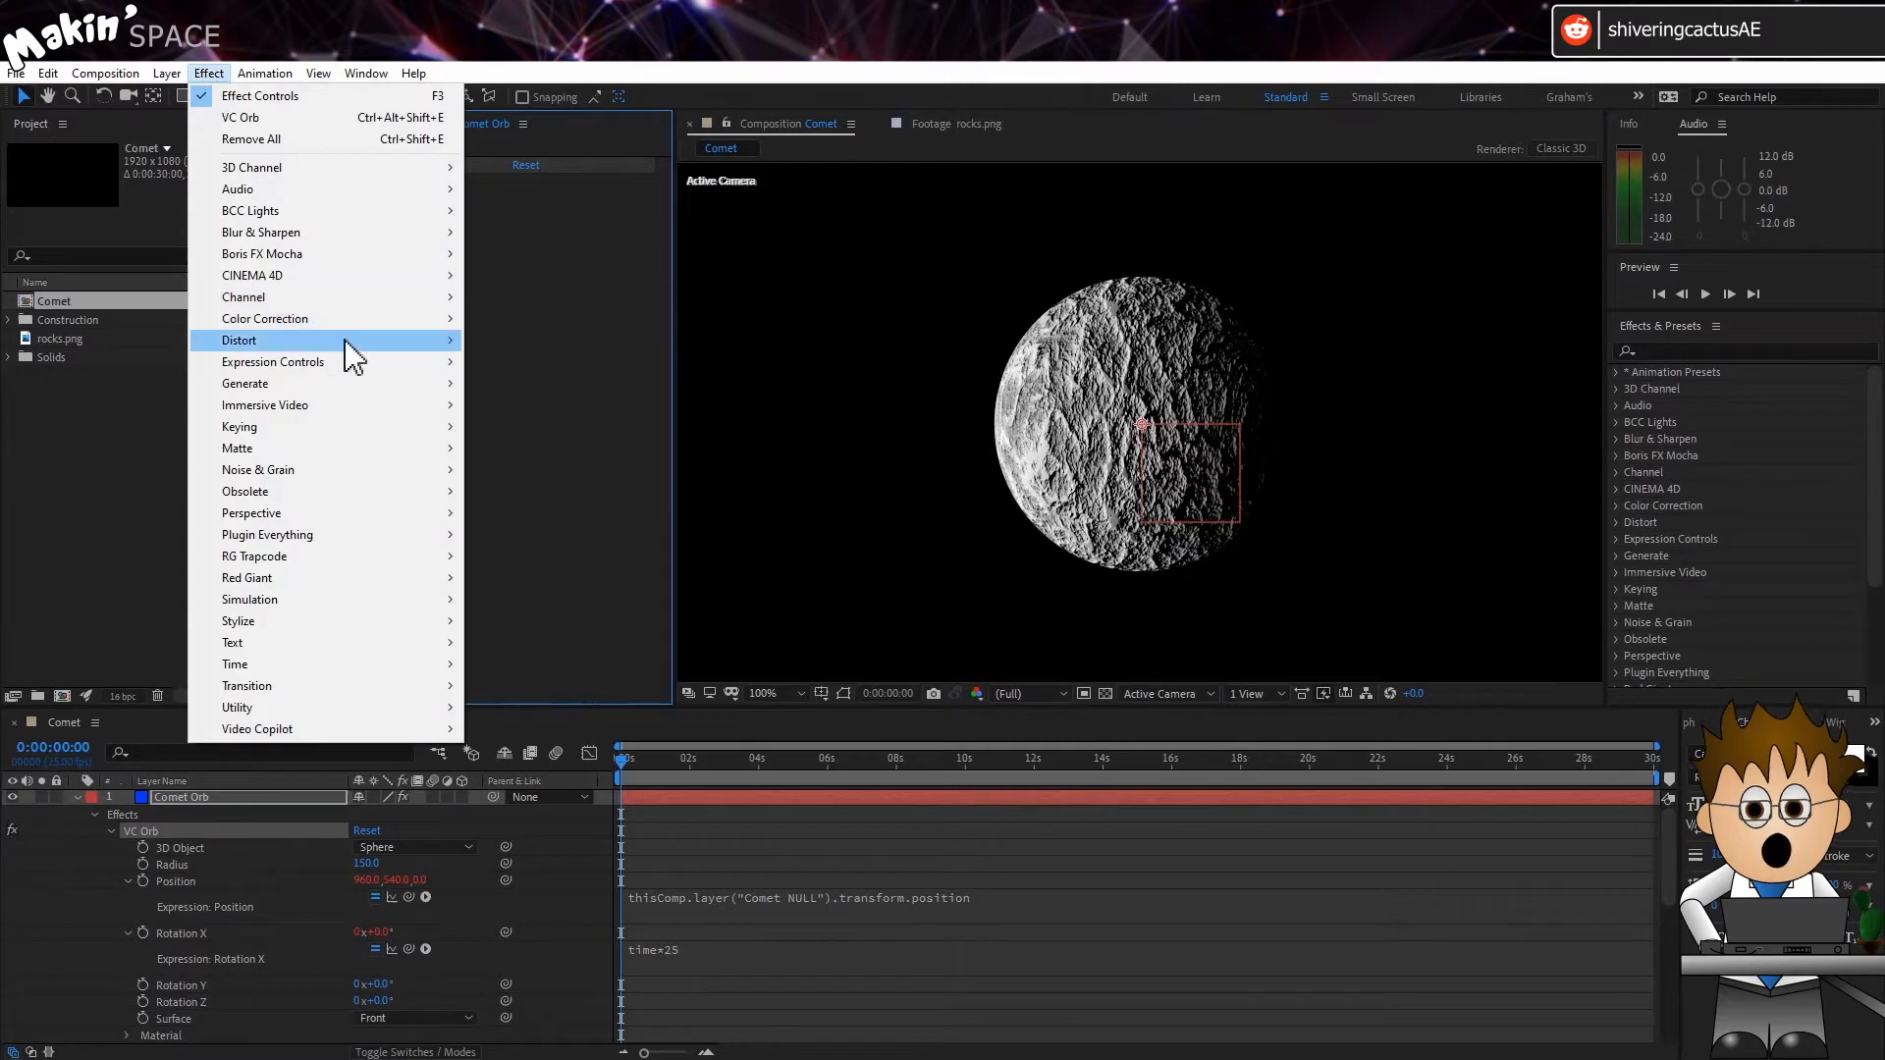
pyautogui.moveTo(346, 341)
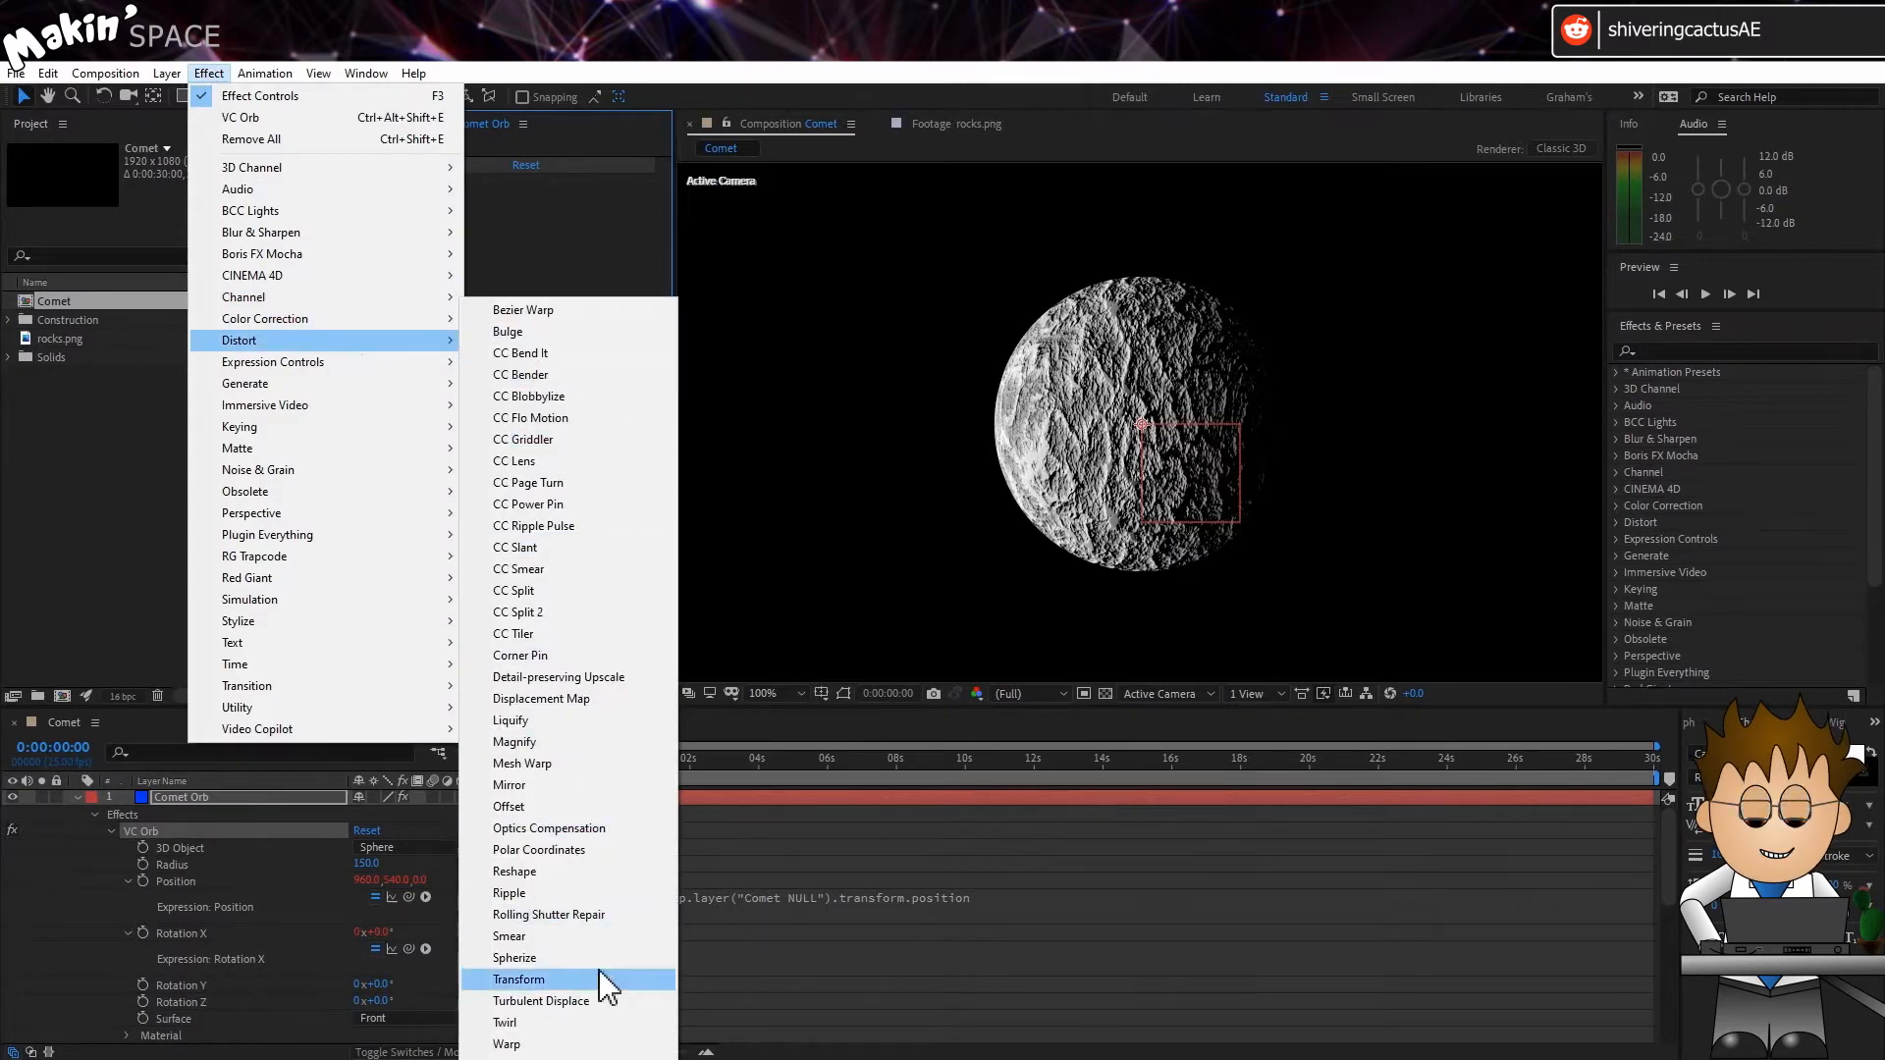
pyautogui.click(618, 1001)
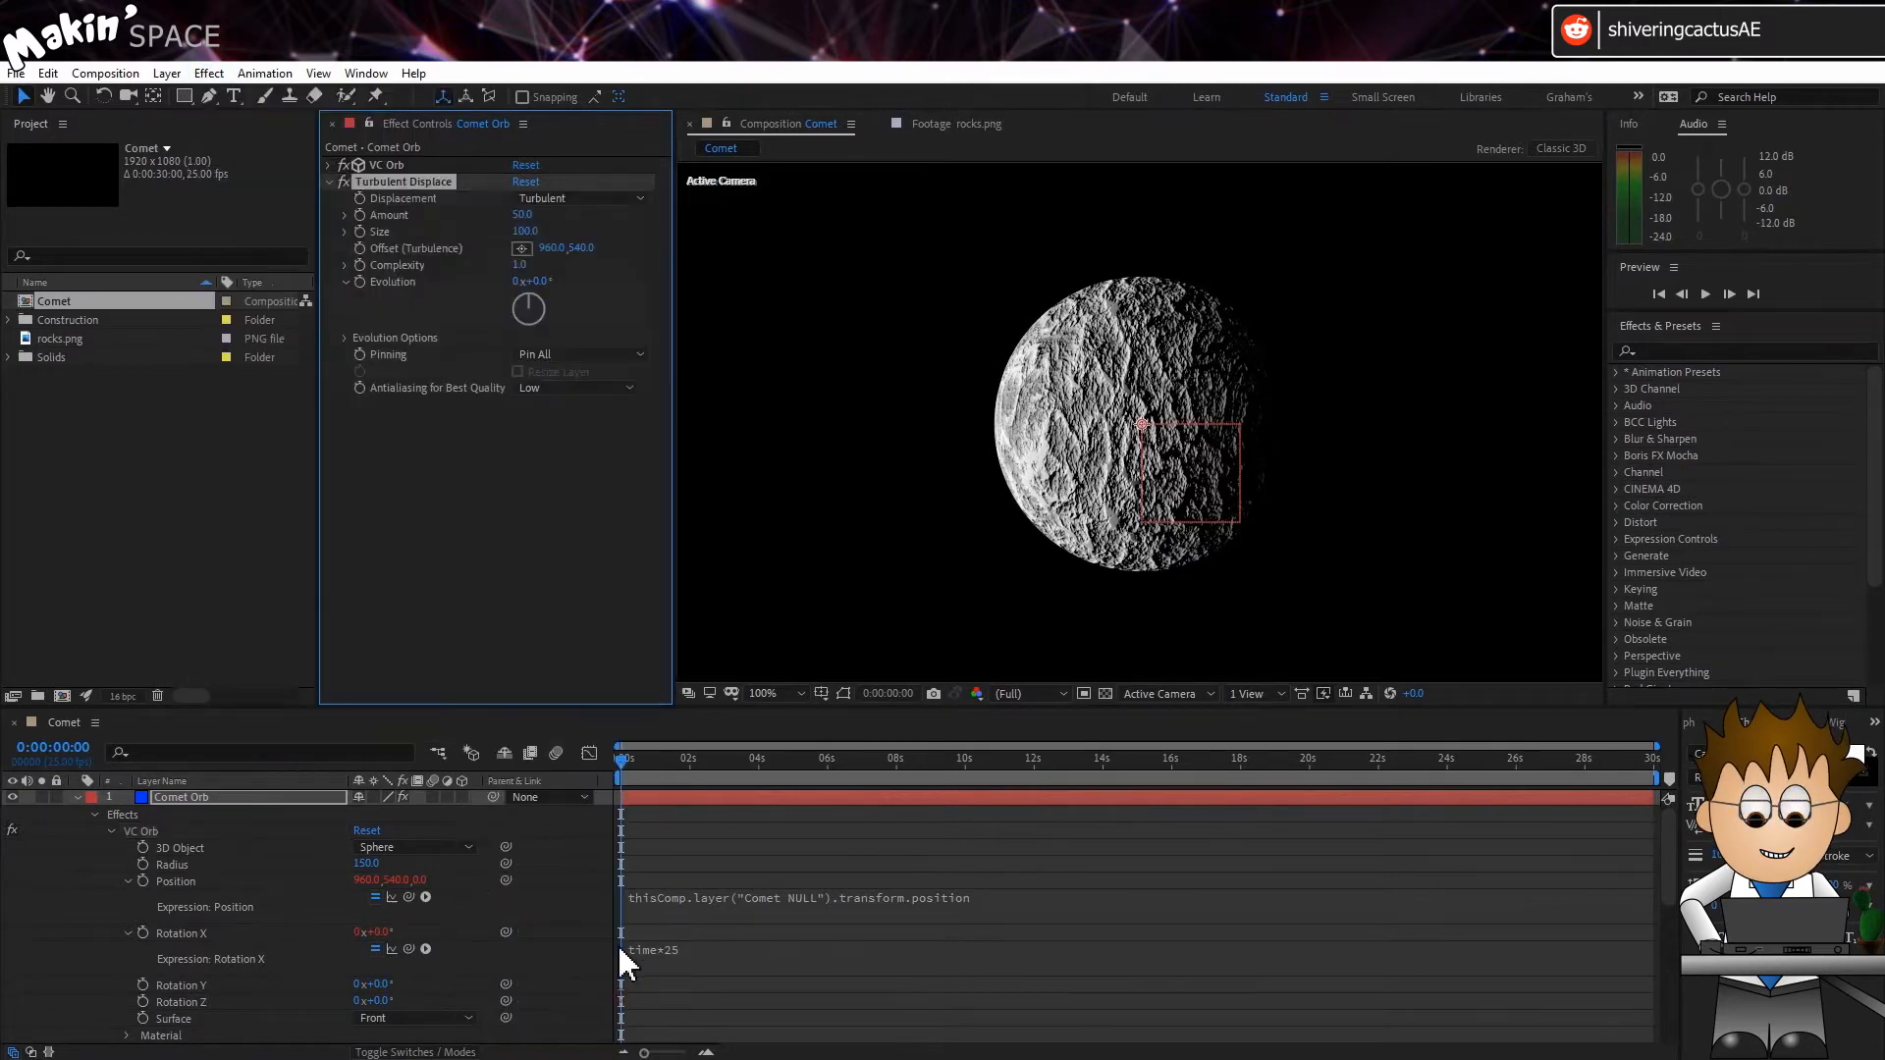
pyautogui.click(625, 199)
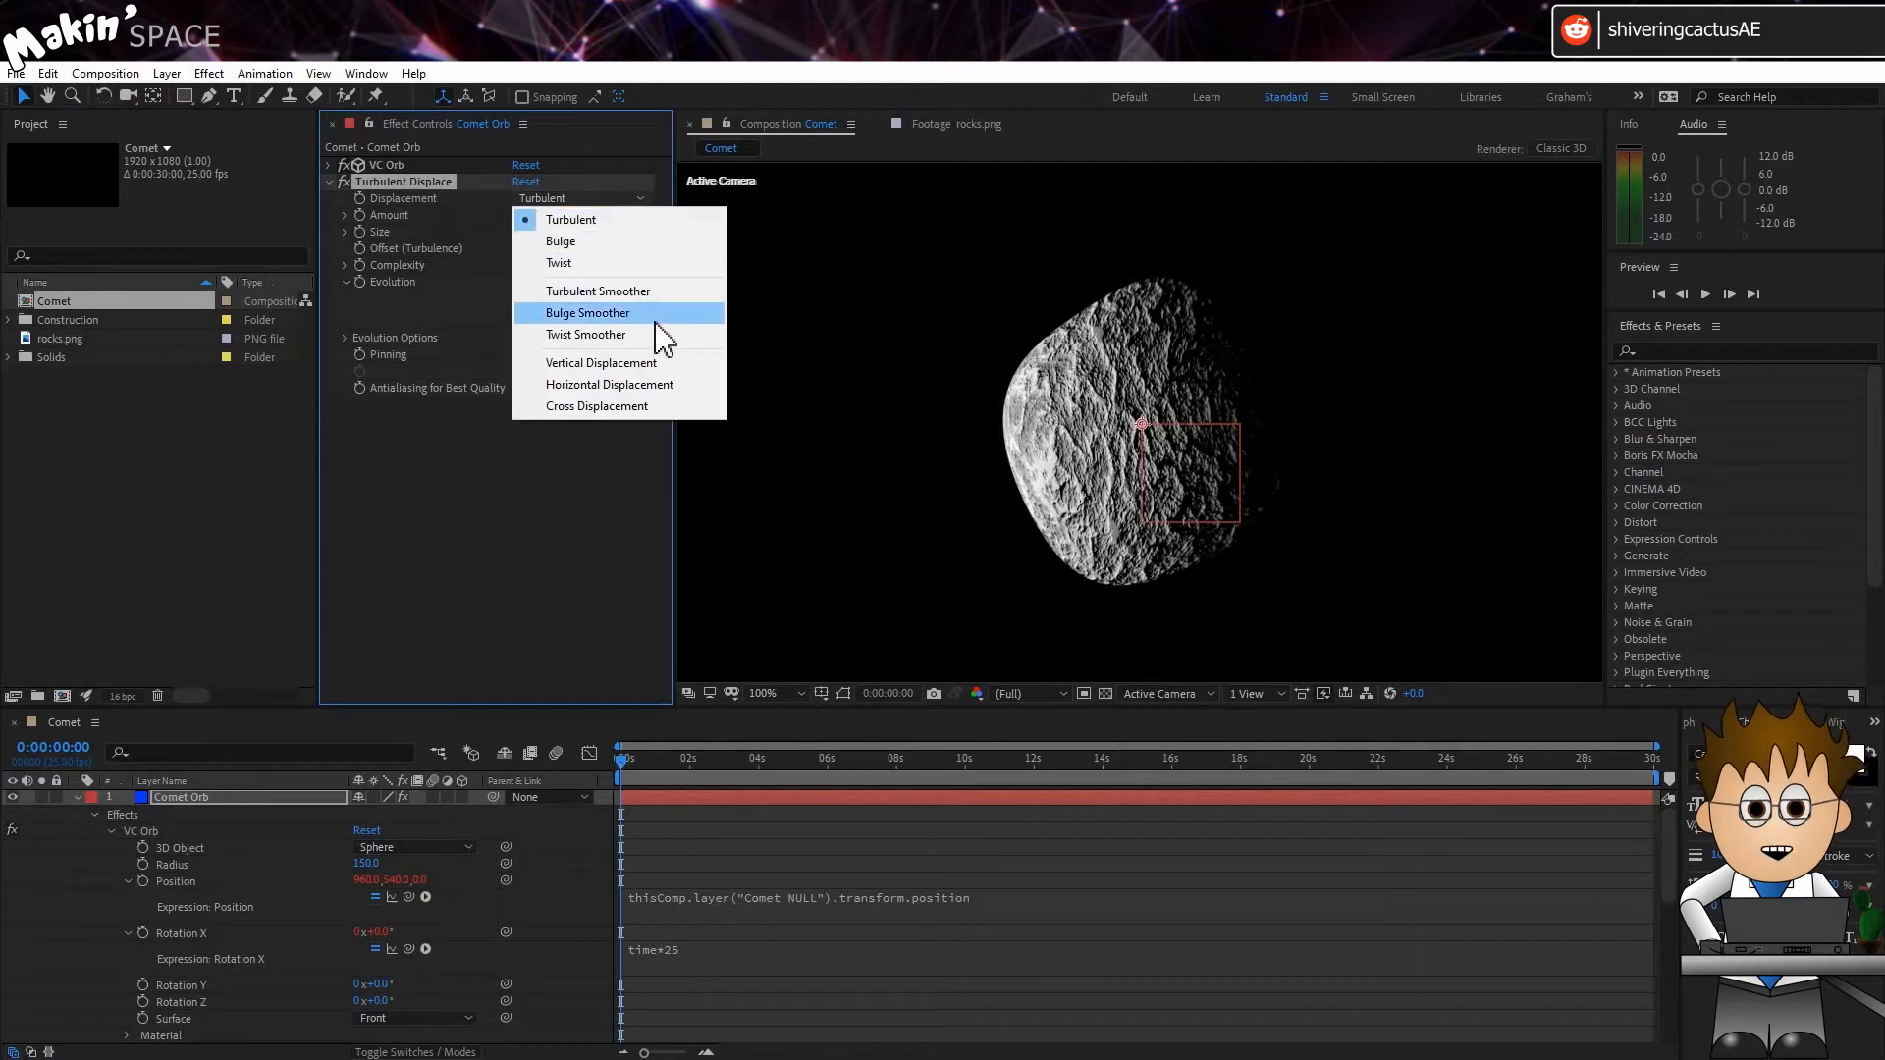
pyautogui.click(600, 364)
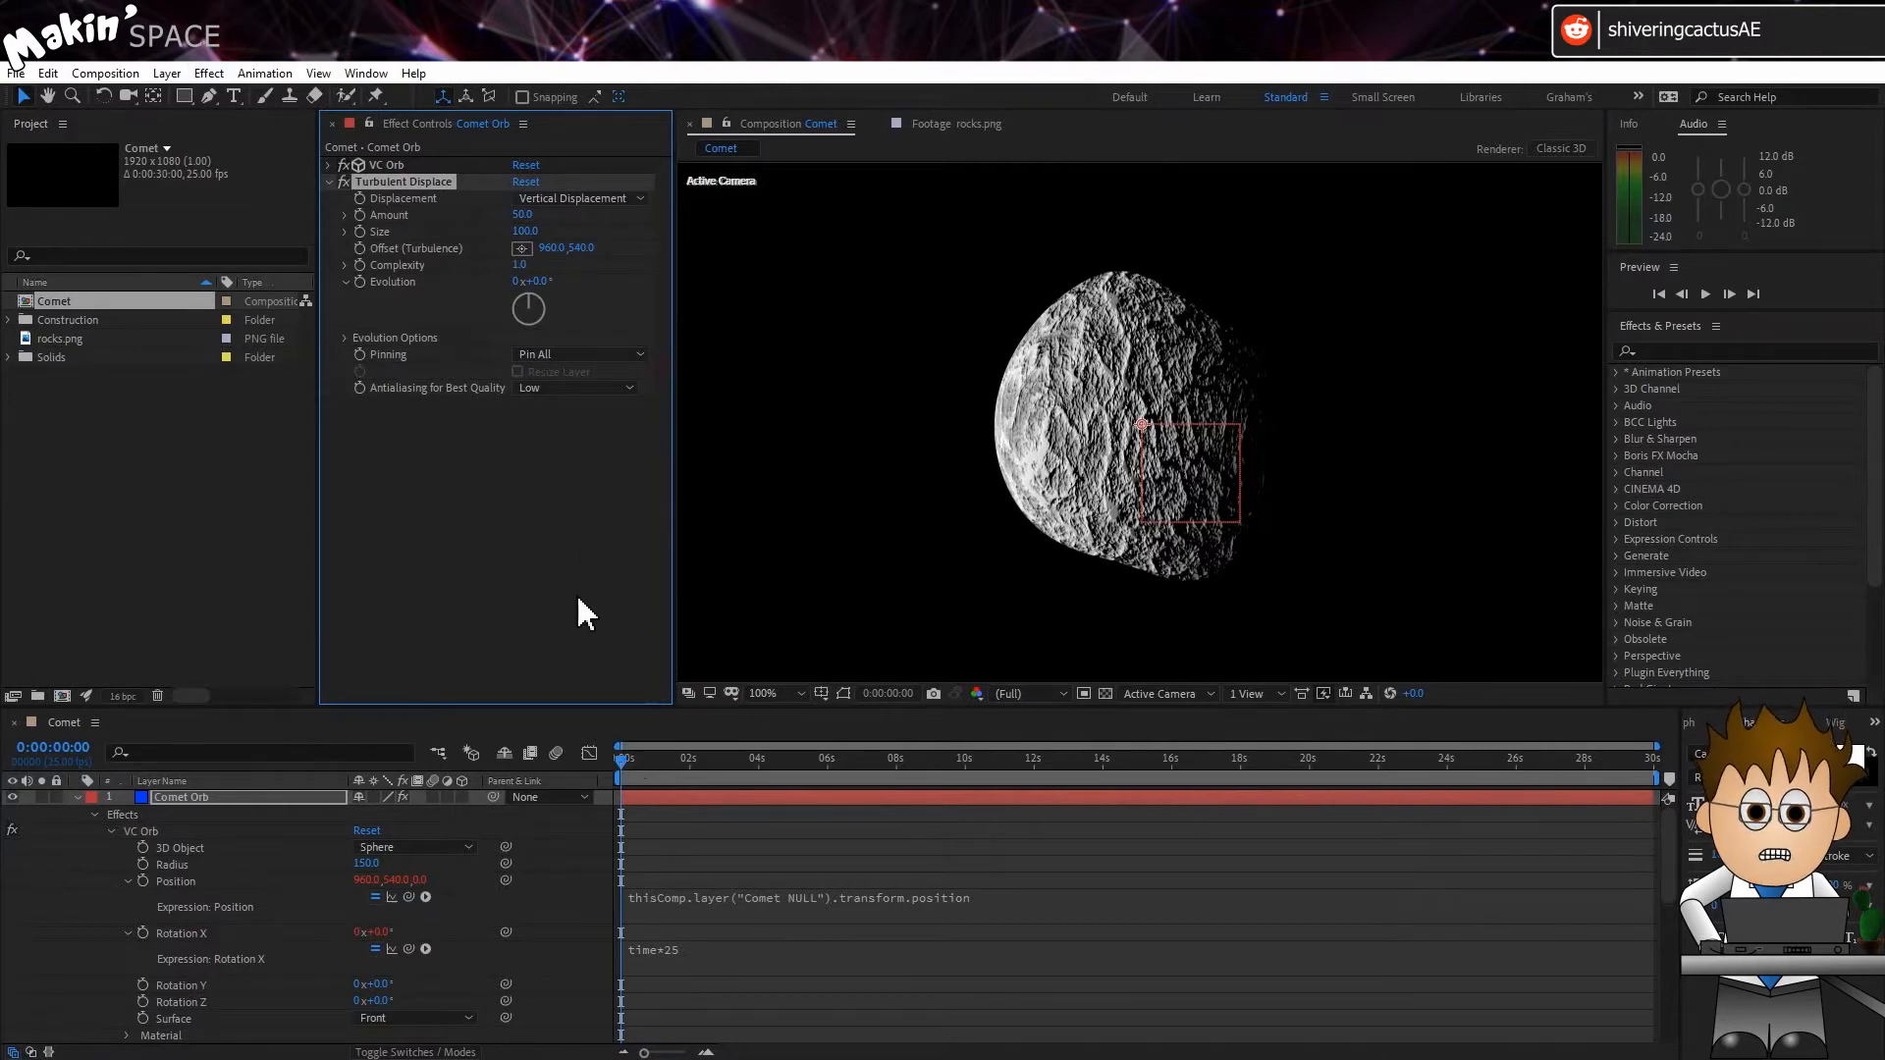
# Set the Turbulent Displace effect's Size to 56.
pyautogui.click(522, 215)
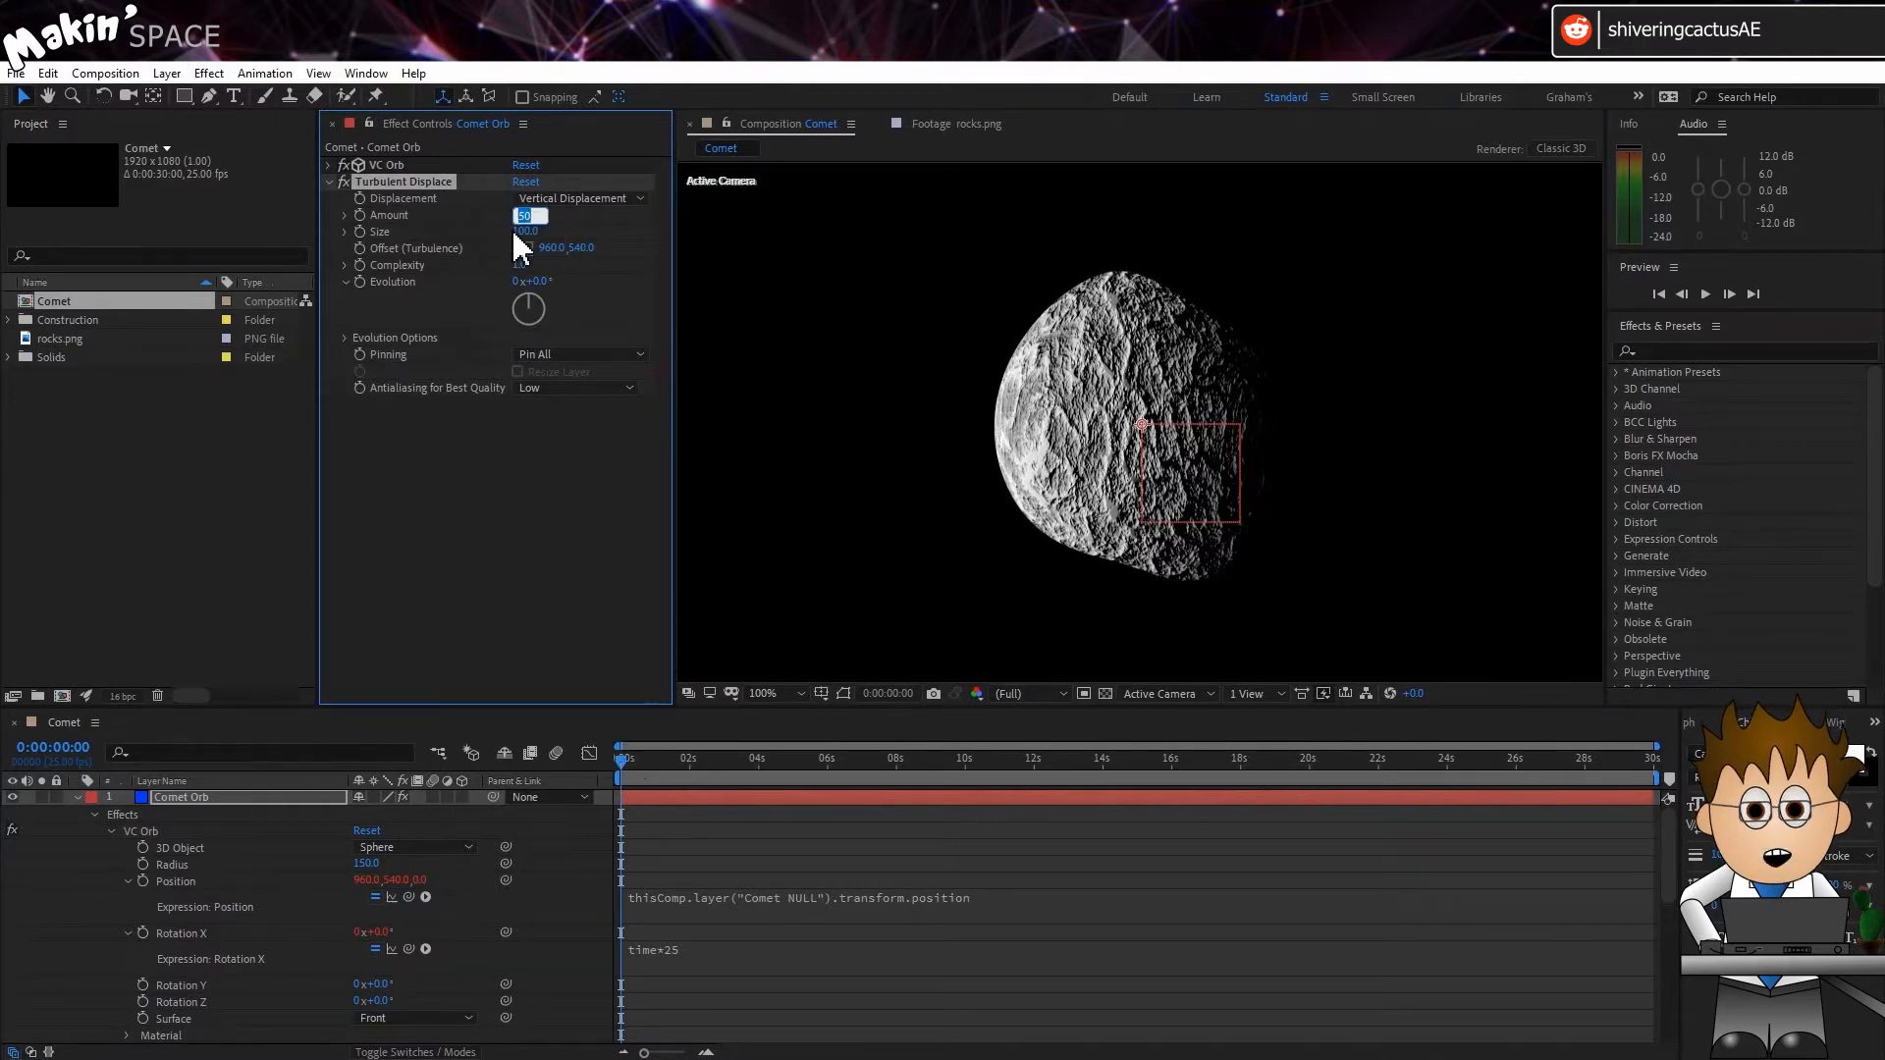
pyautogui.press('Tab')
pyautogui.write('50')
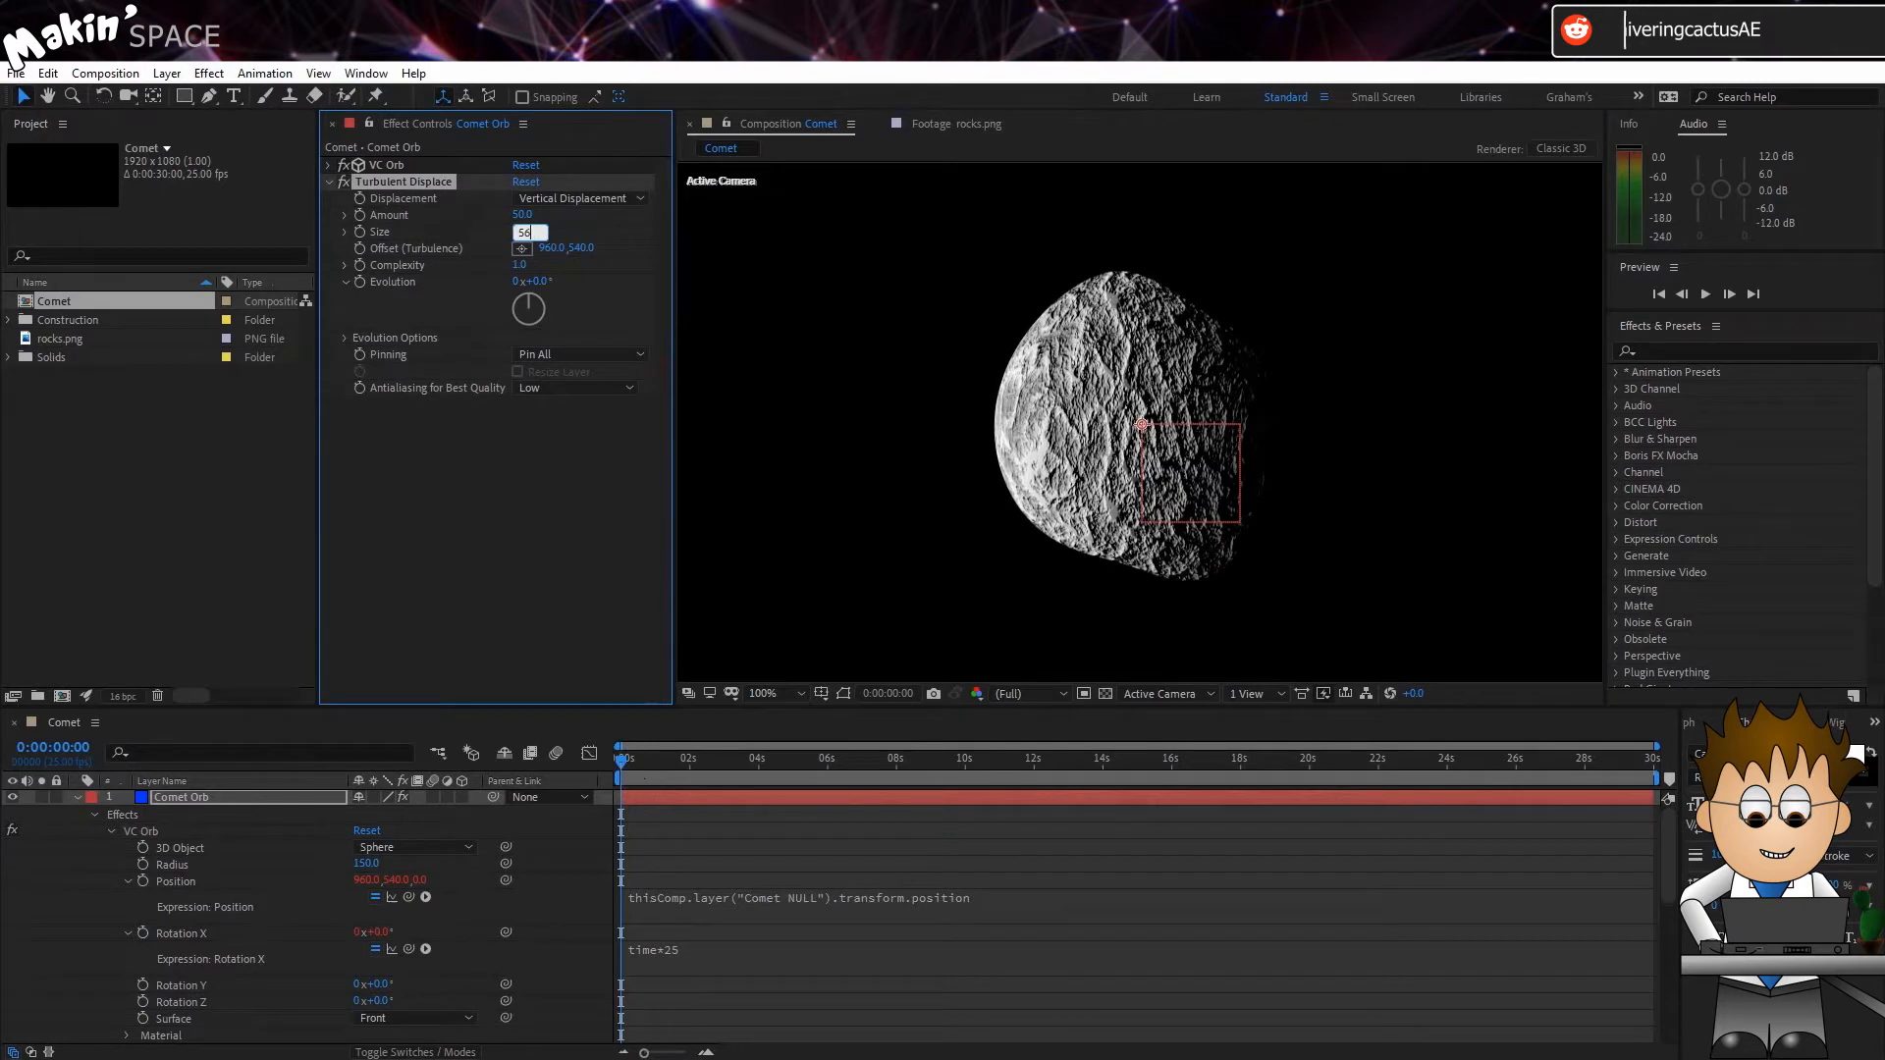
pyautogui.press('Return')
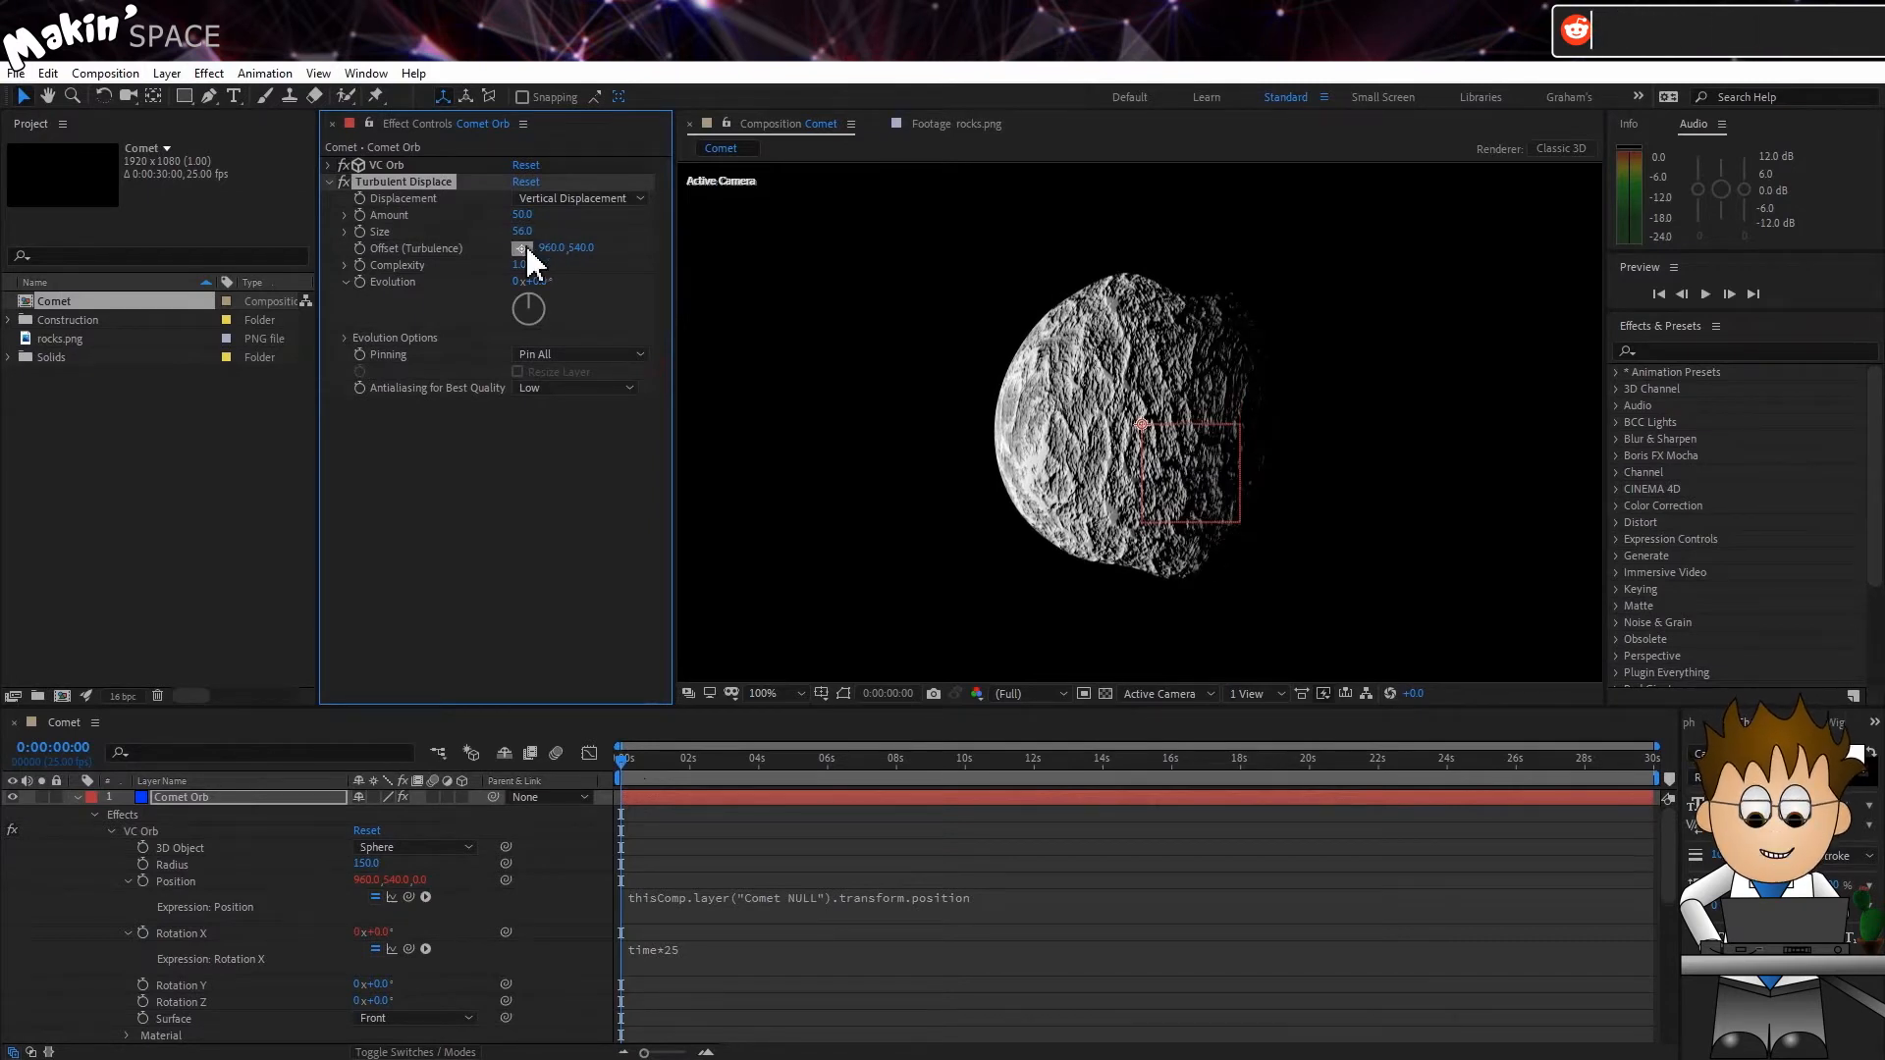
# Add the expression thisComp.layer("Comet NULL").toComp([0,0,0]); to the Turbulent Displace effect's Offset (Turbulence).
pyautogui.keyDown('alt'); pyautogui.click(359, 248); pyautogui.keyUp('alt')
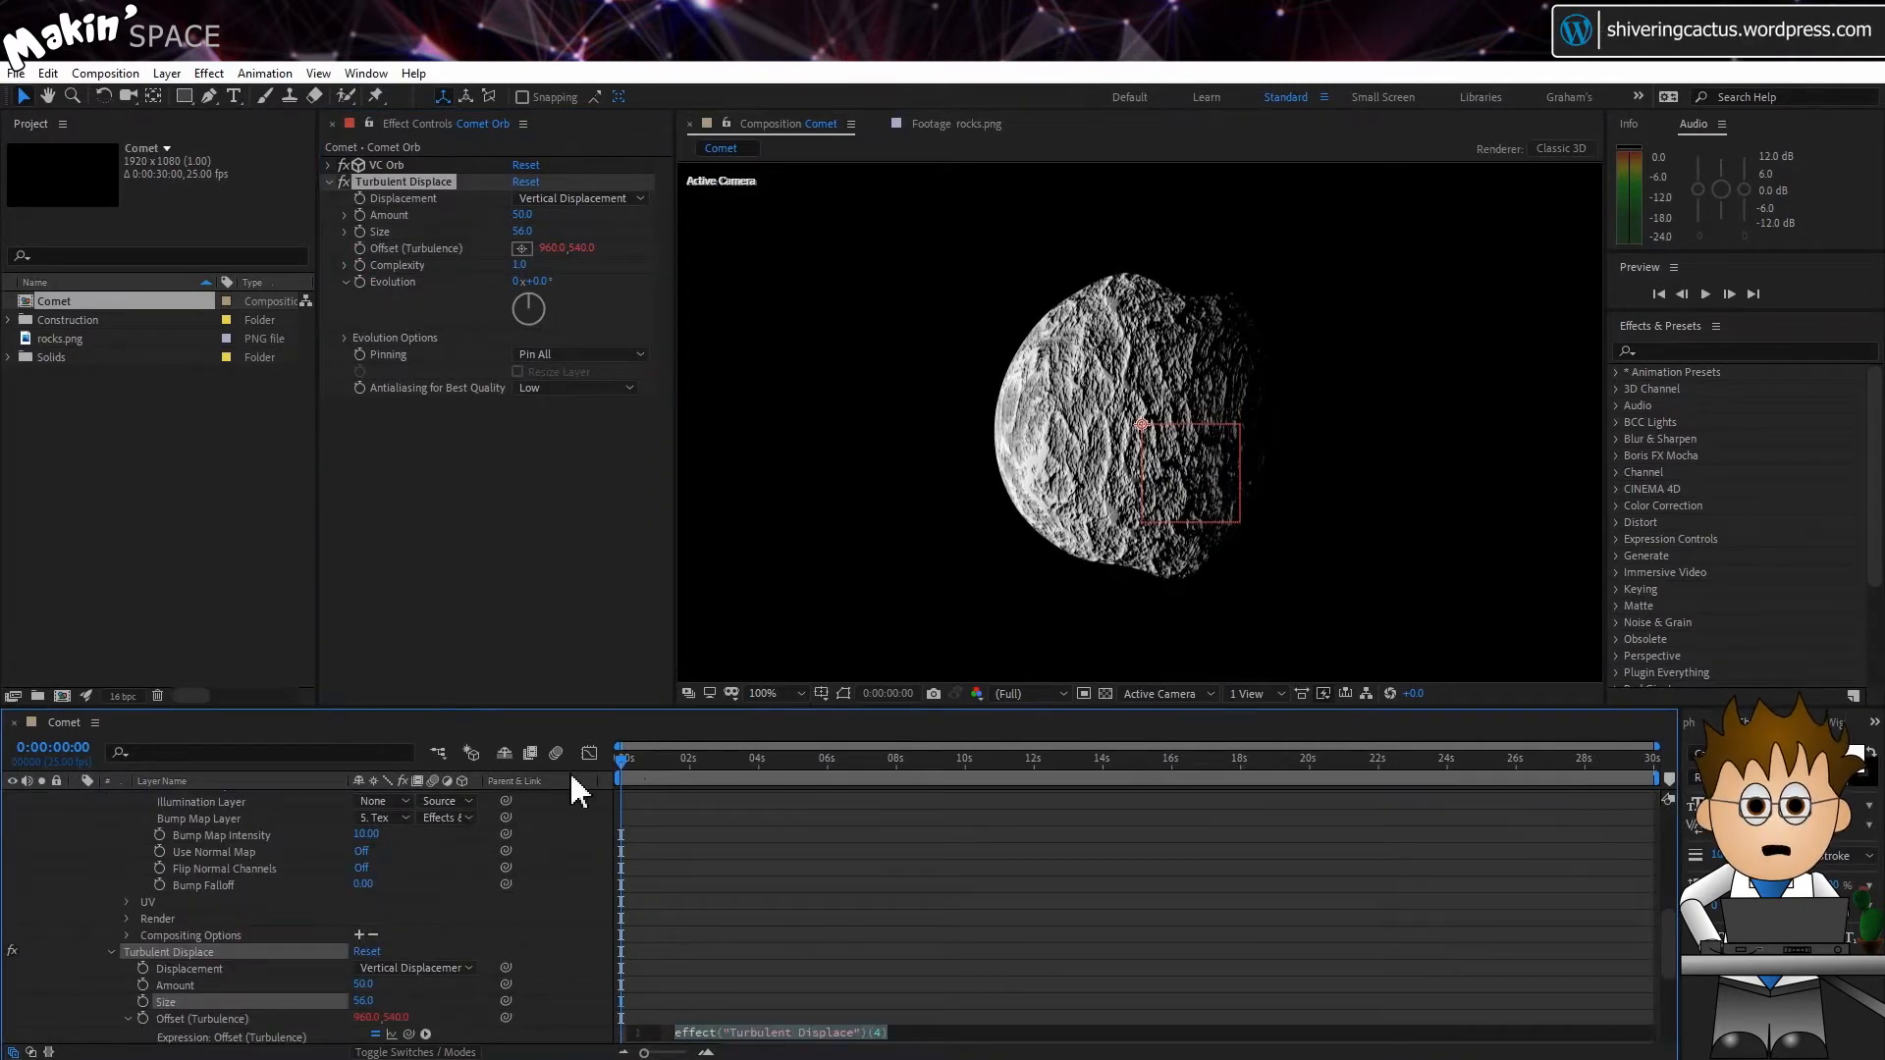
pyautogui.moveTo(408, 1033); pyautogui.dragTo(269, 982)
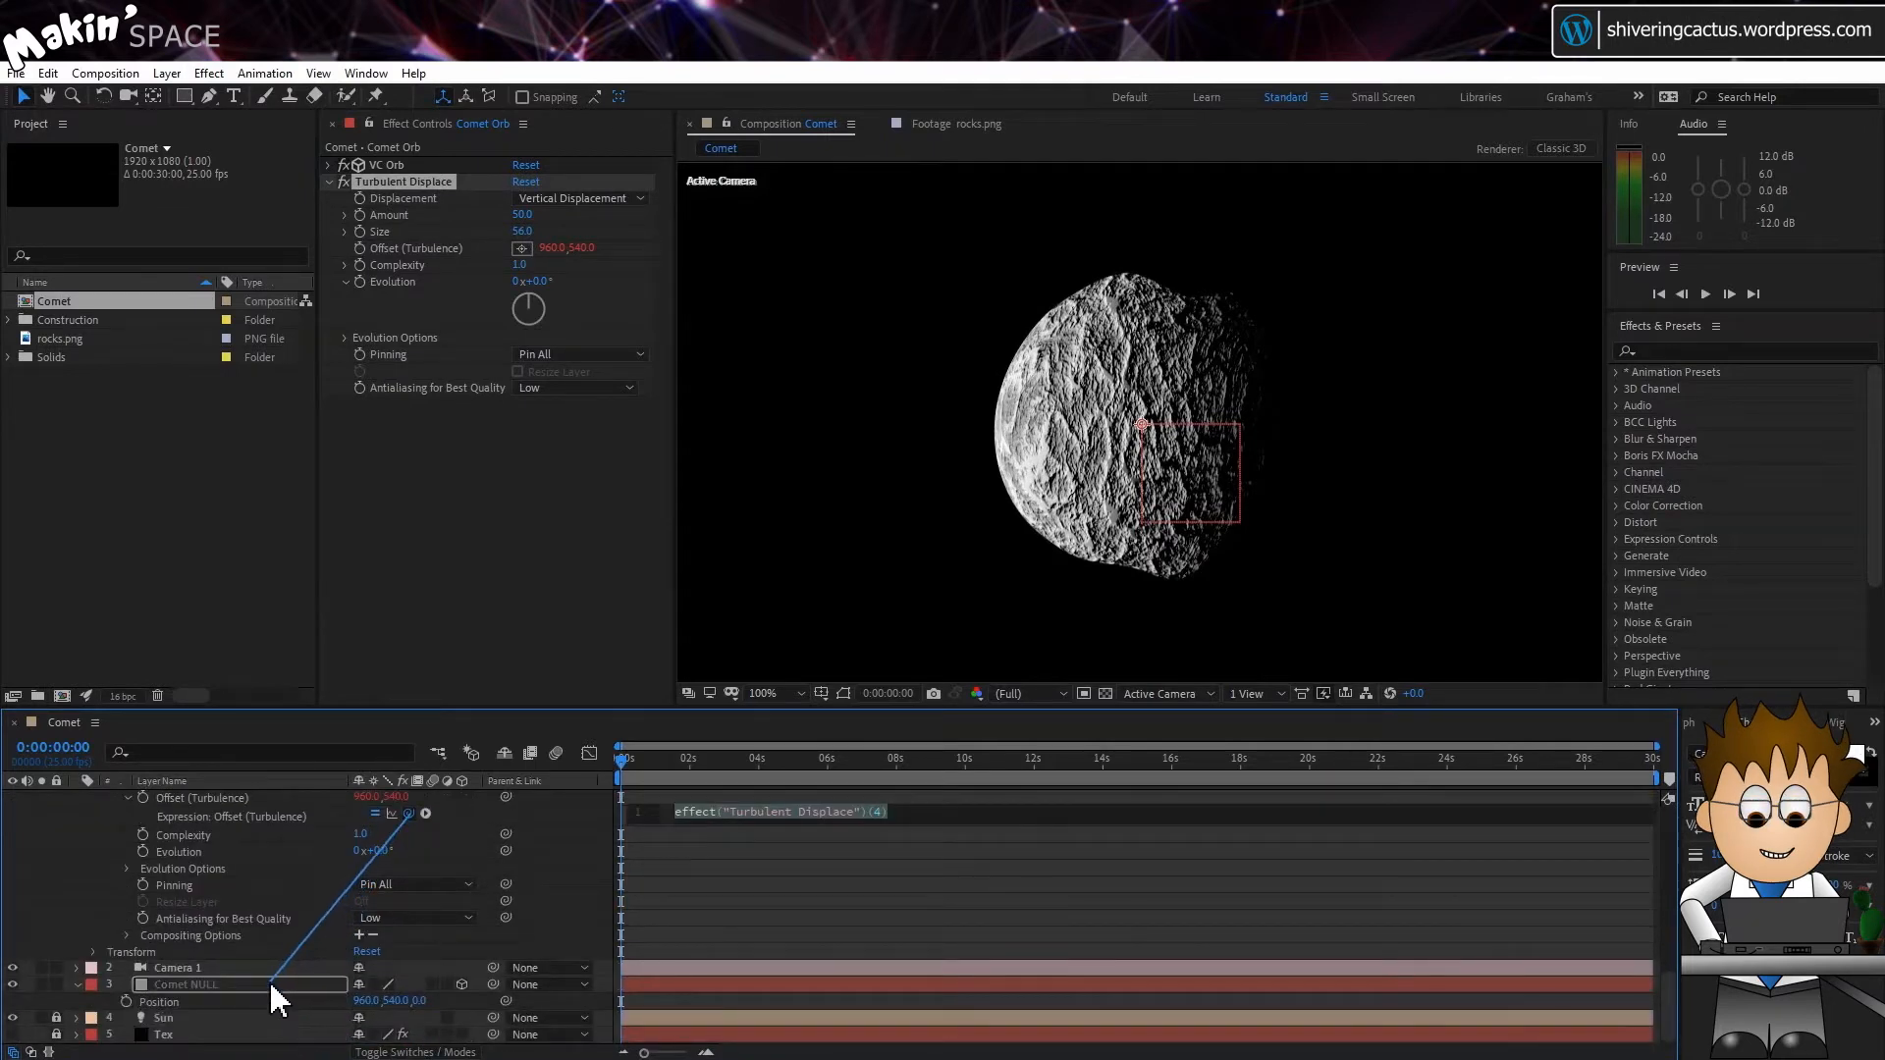
pyautogui.write('.toComp')
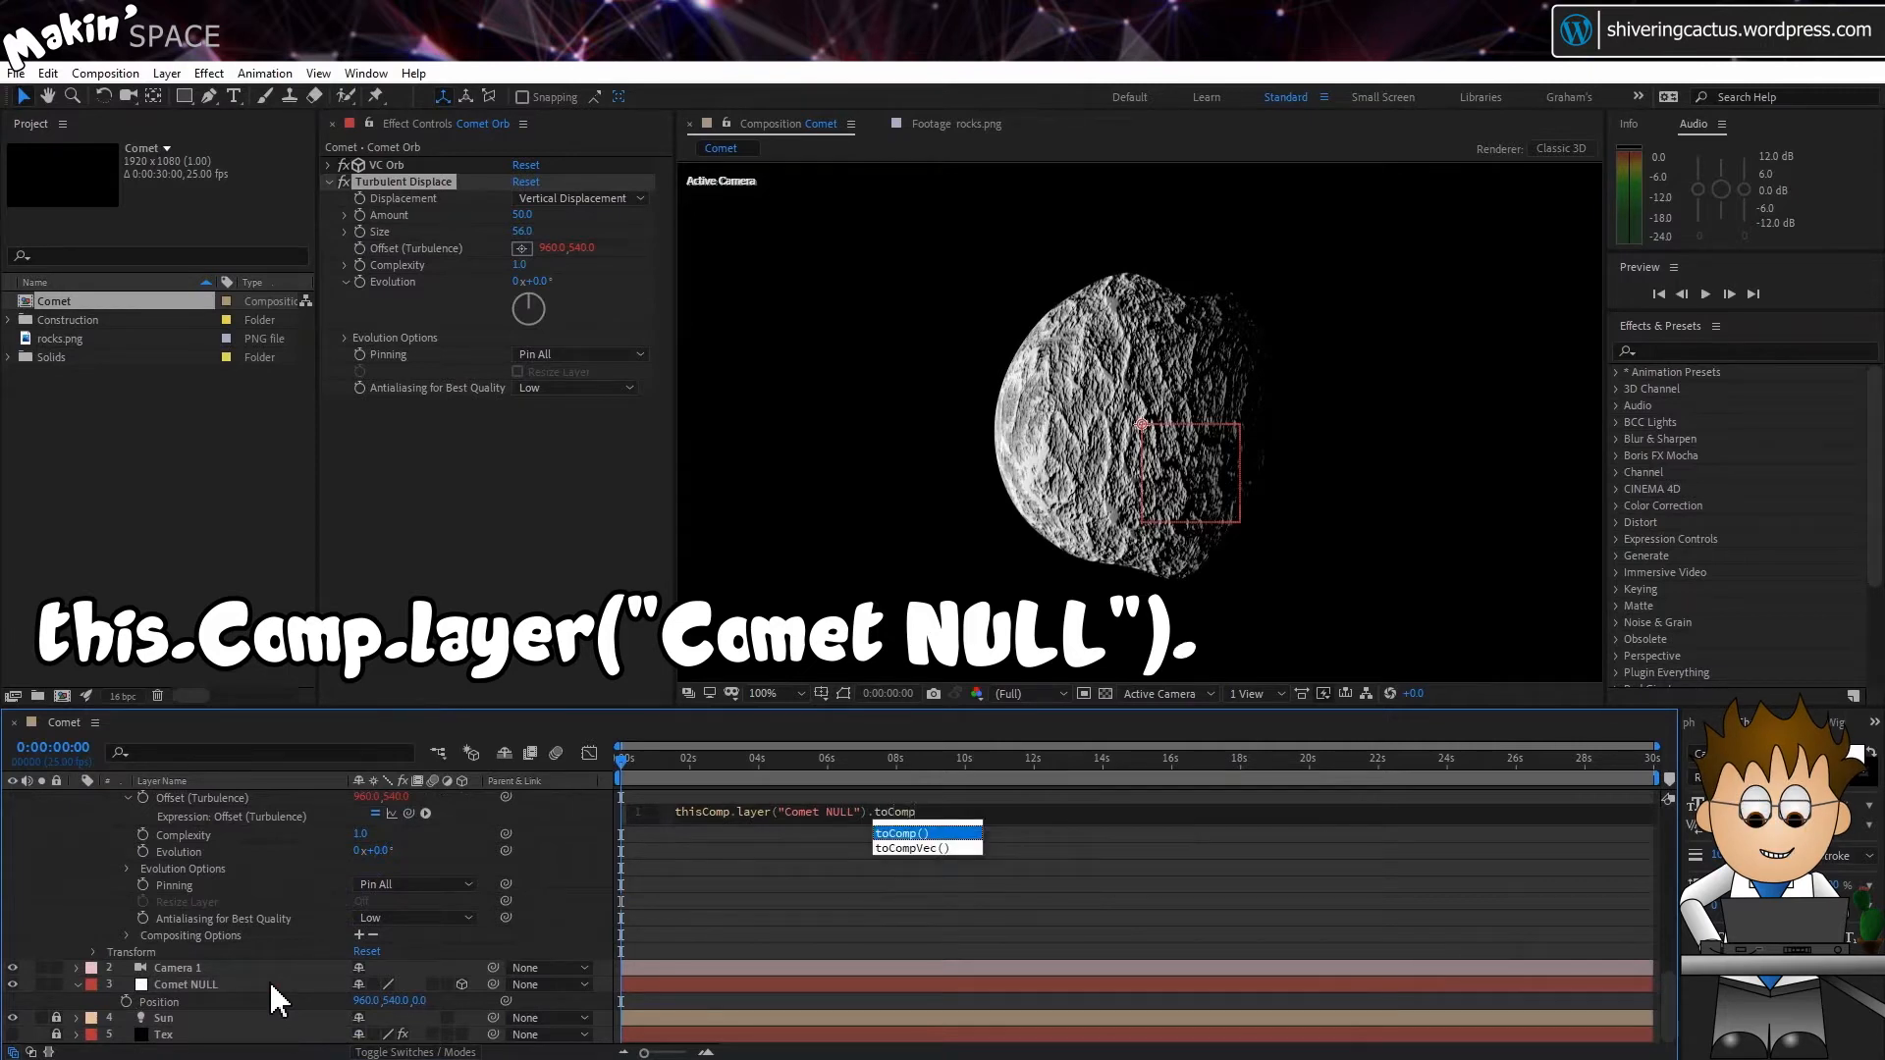
pyautogui.write('([0')
pyautogui.write(',0,0')
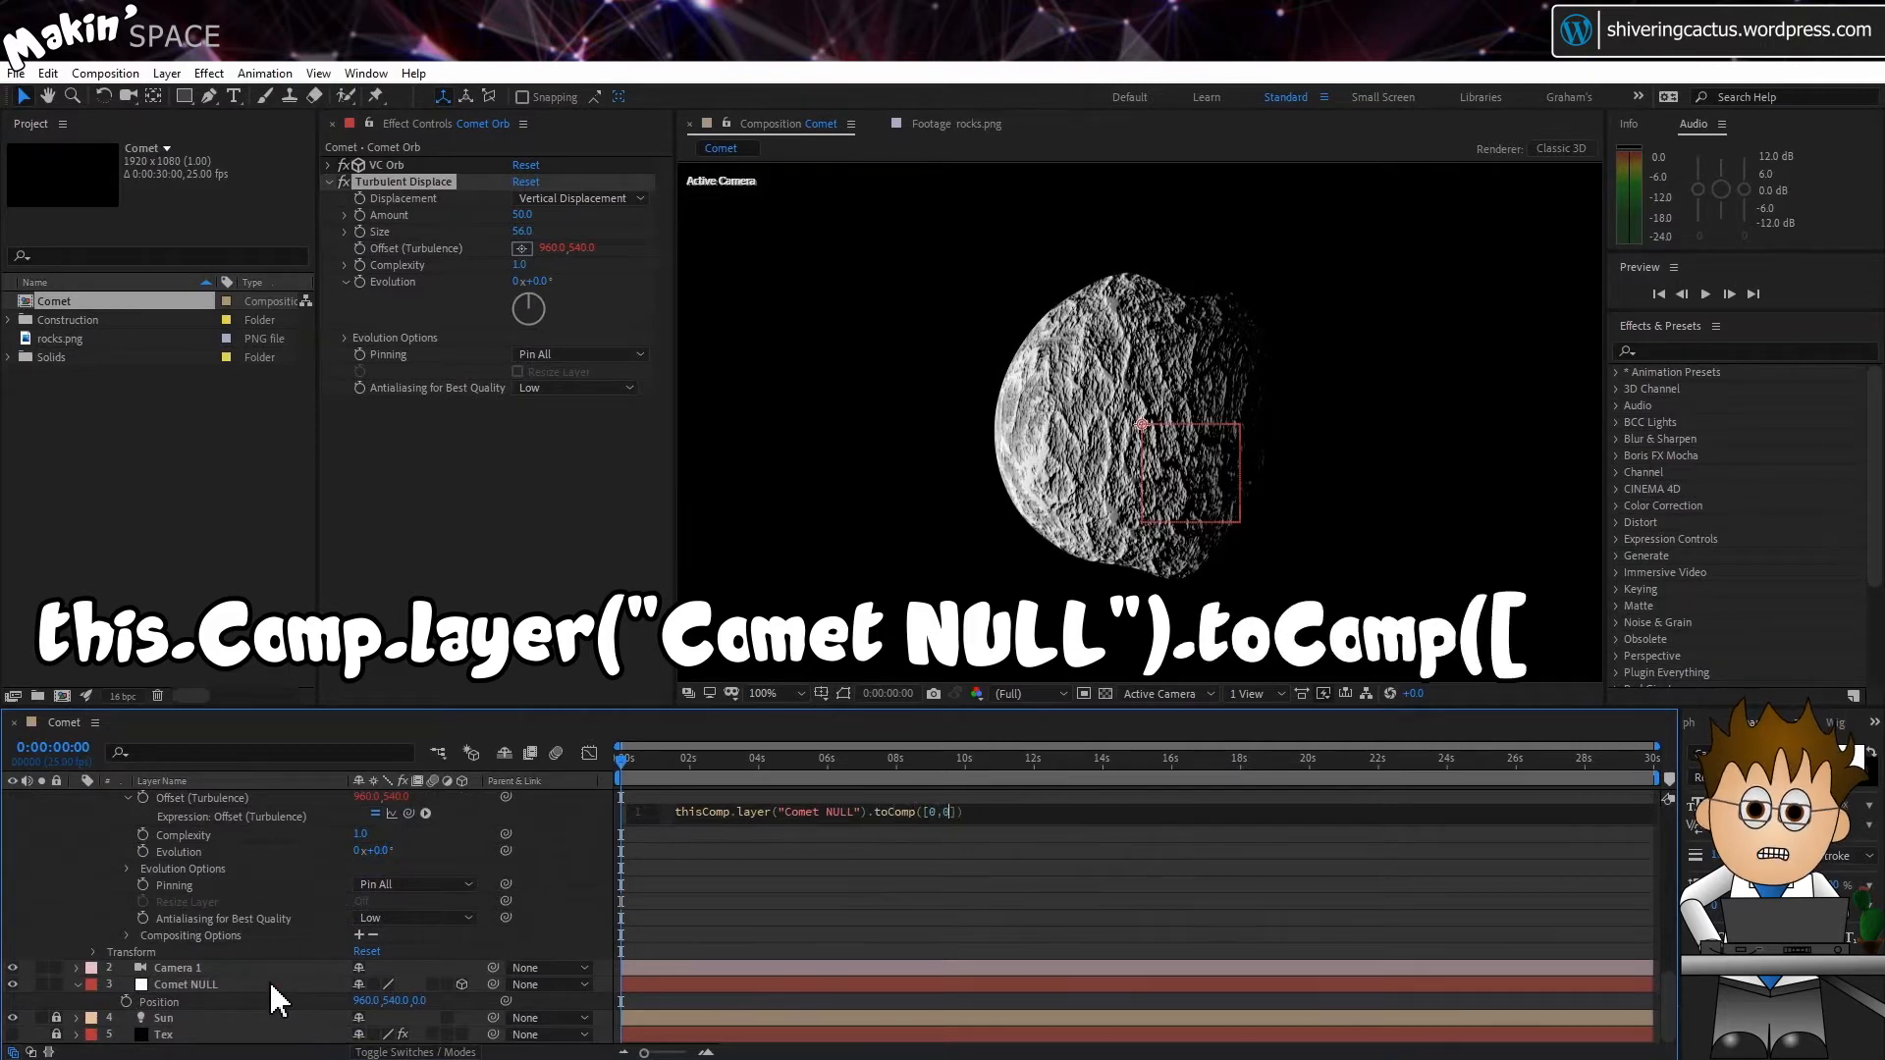
pyautogui.press('Right')
pyautogui.press('Right')
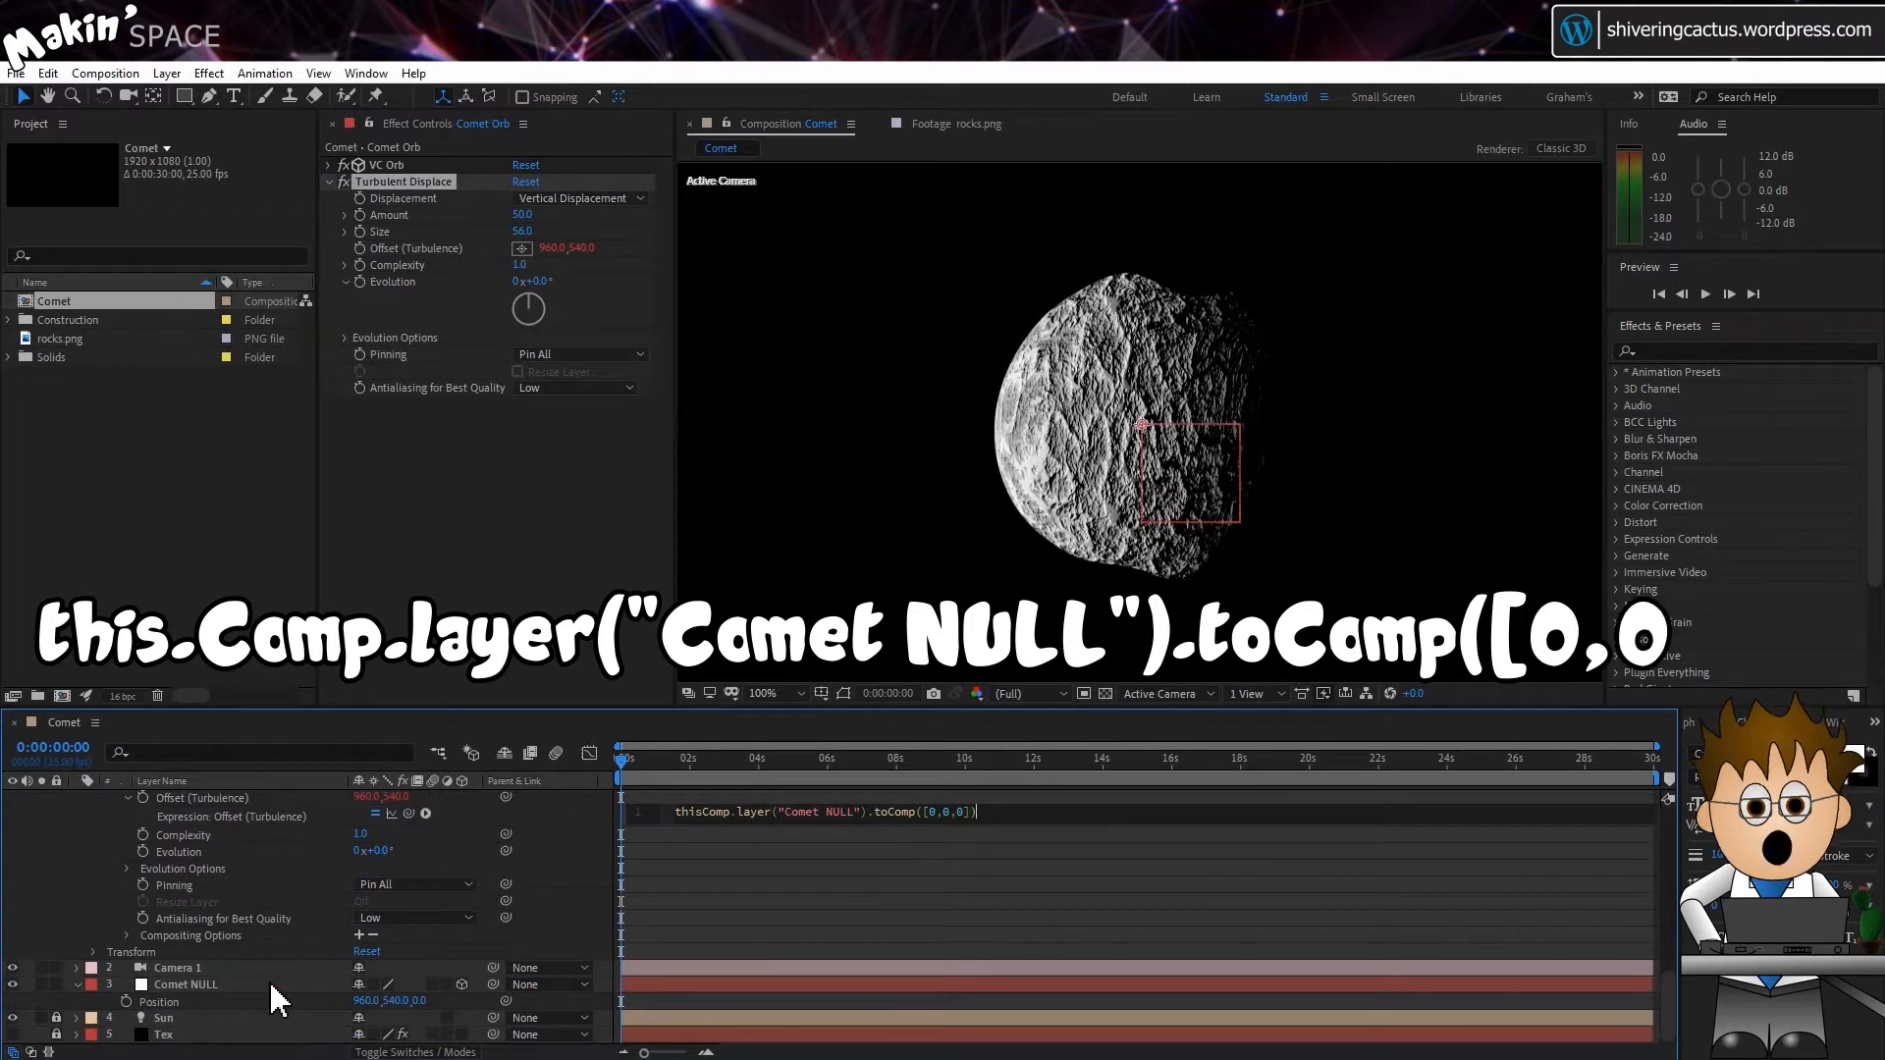
pyautogui.write(';')
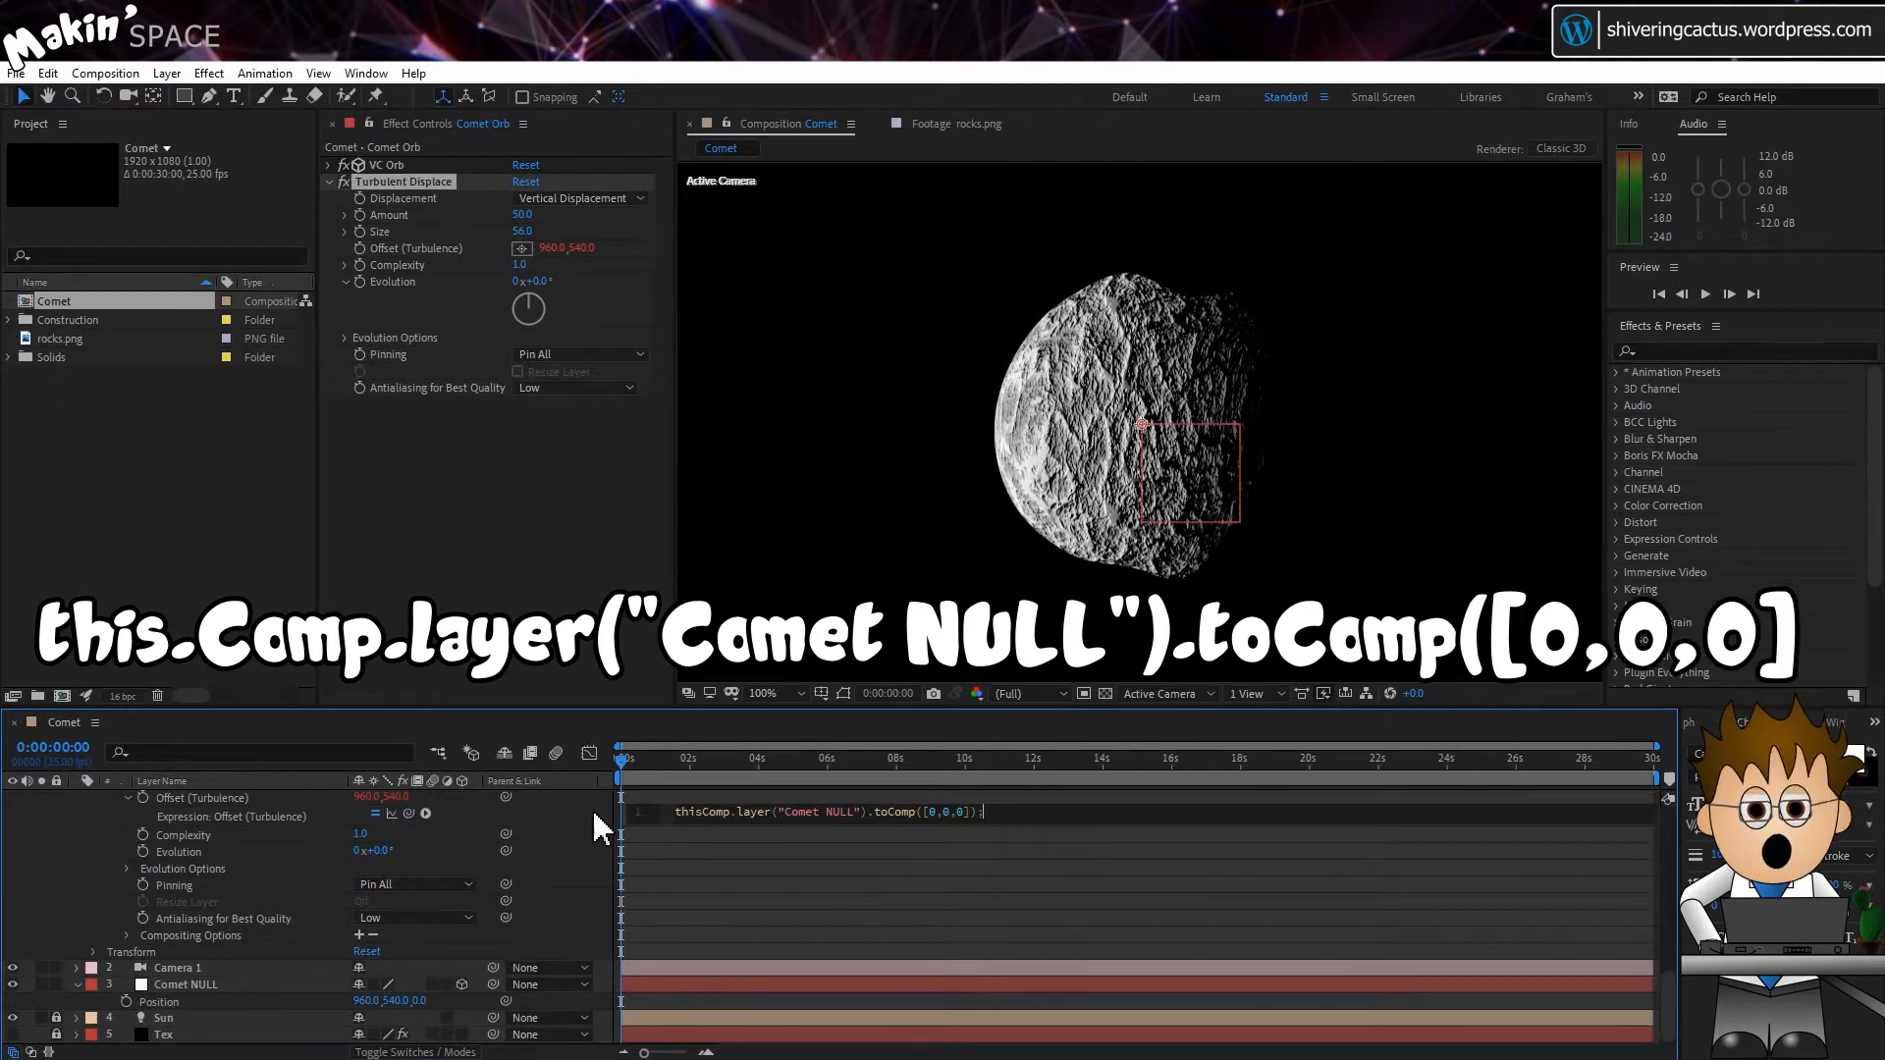
pyautogui.click(597, 807)
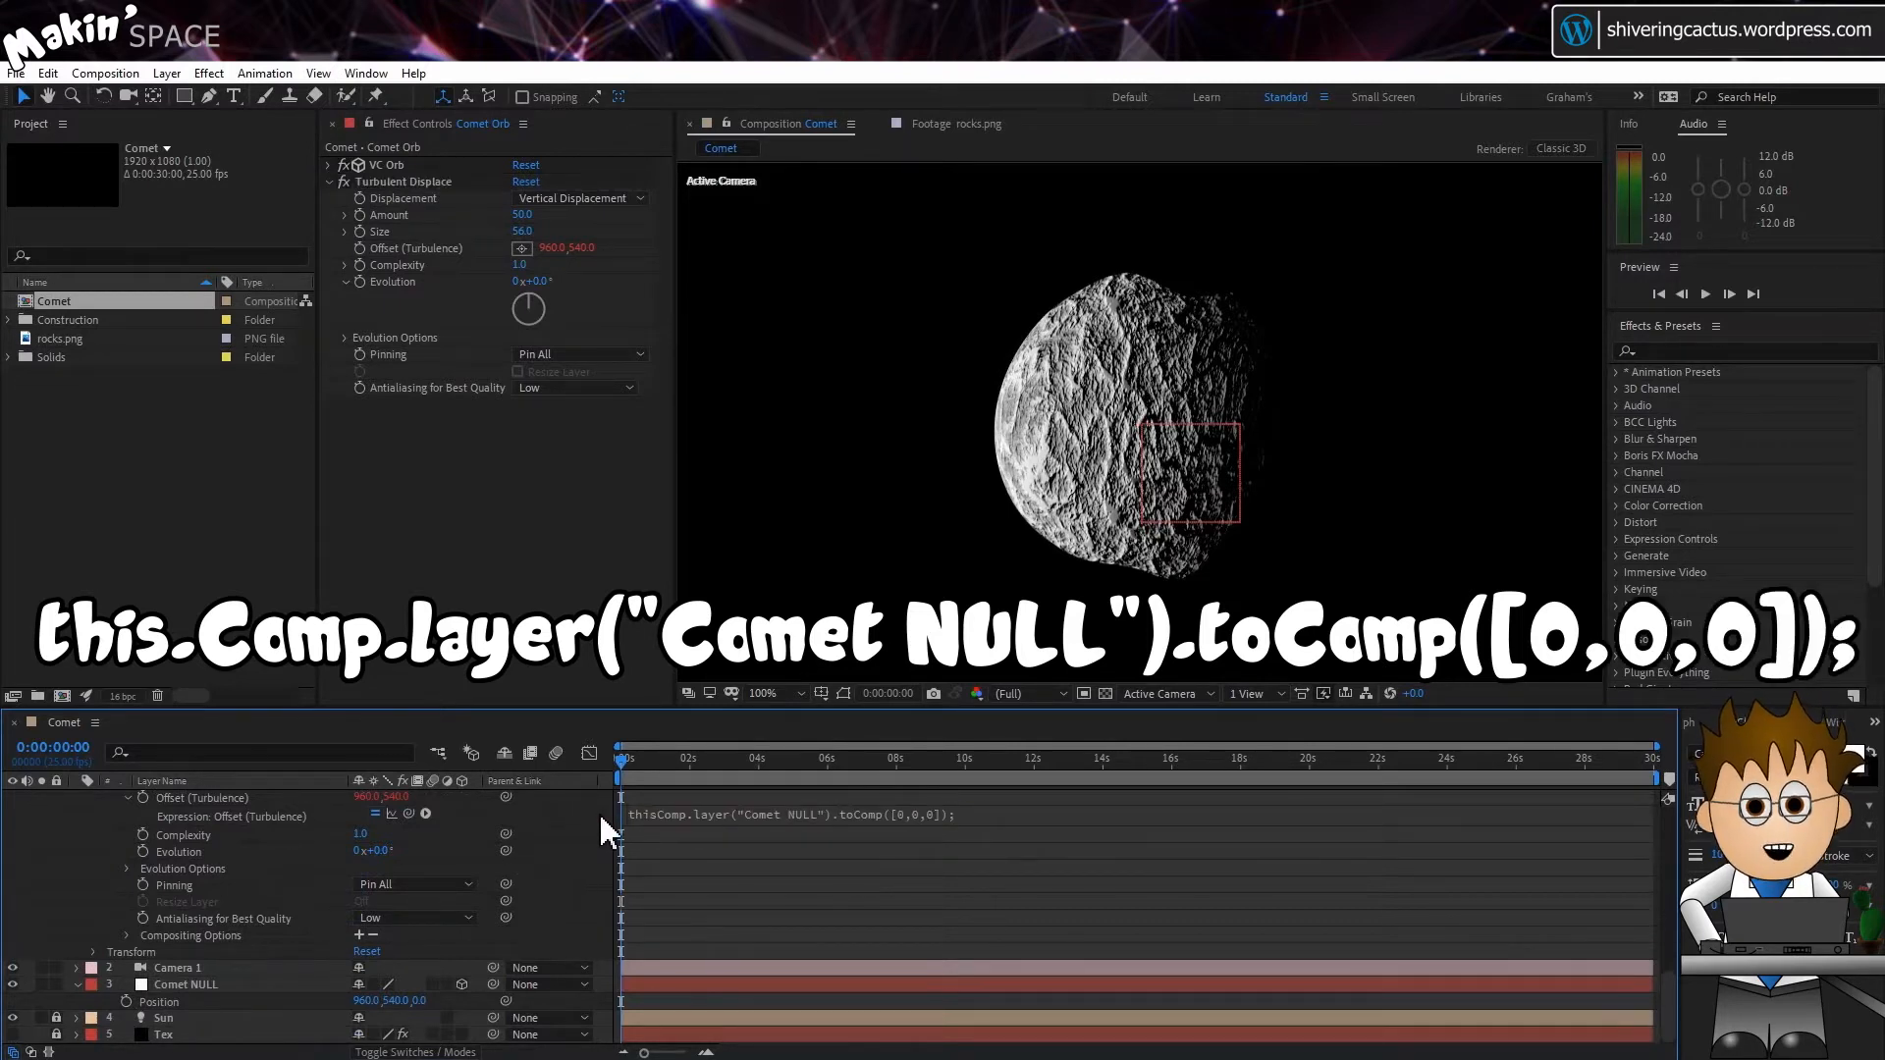
# Preview the displaced orb's rotation over the first seven seconds, including against the transparency grid.
pyautogui.moveTo(627, 758); pyautogui.dragTo(864, 785)
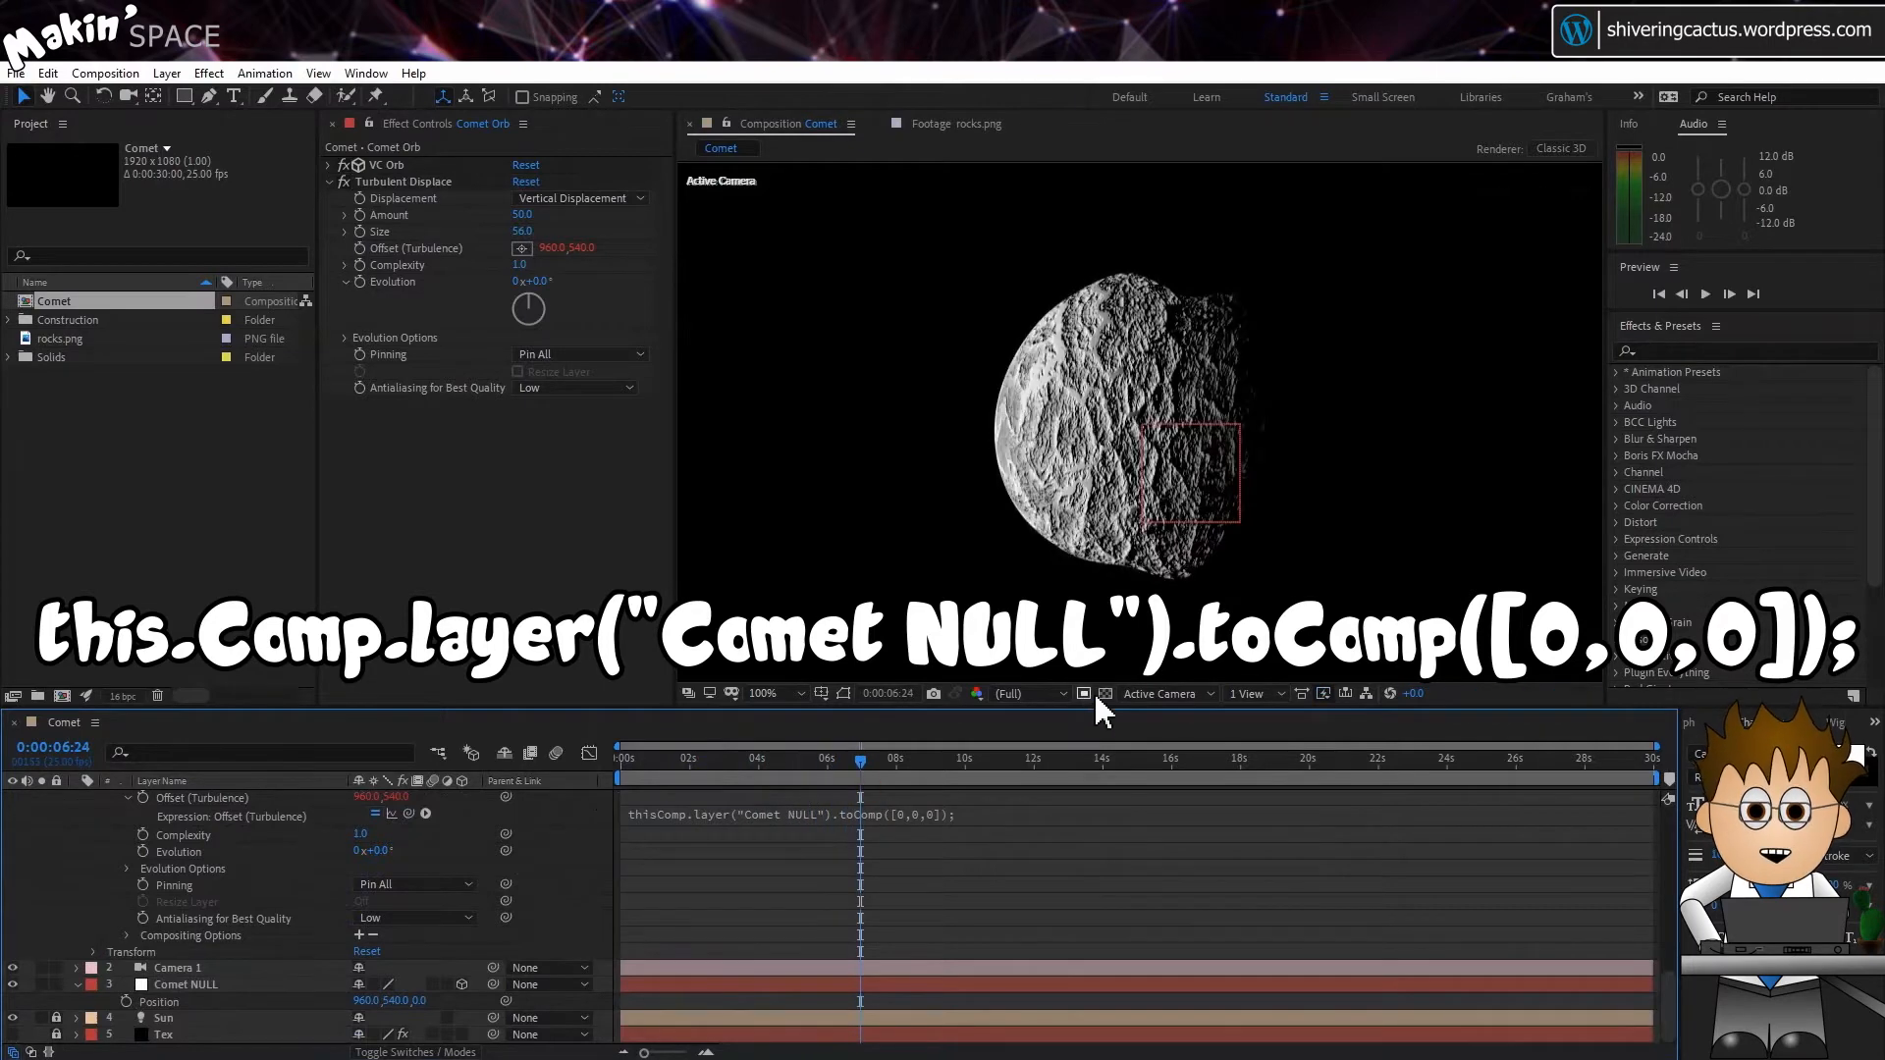
pyautogui.click(1106, 693)
pyautogui.moveTo(669, 759); pyautogui.dragTo(872, 769)
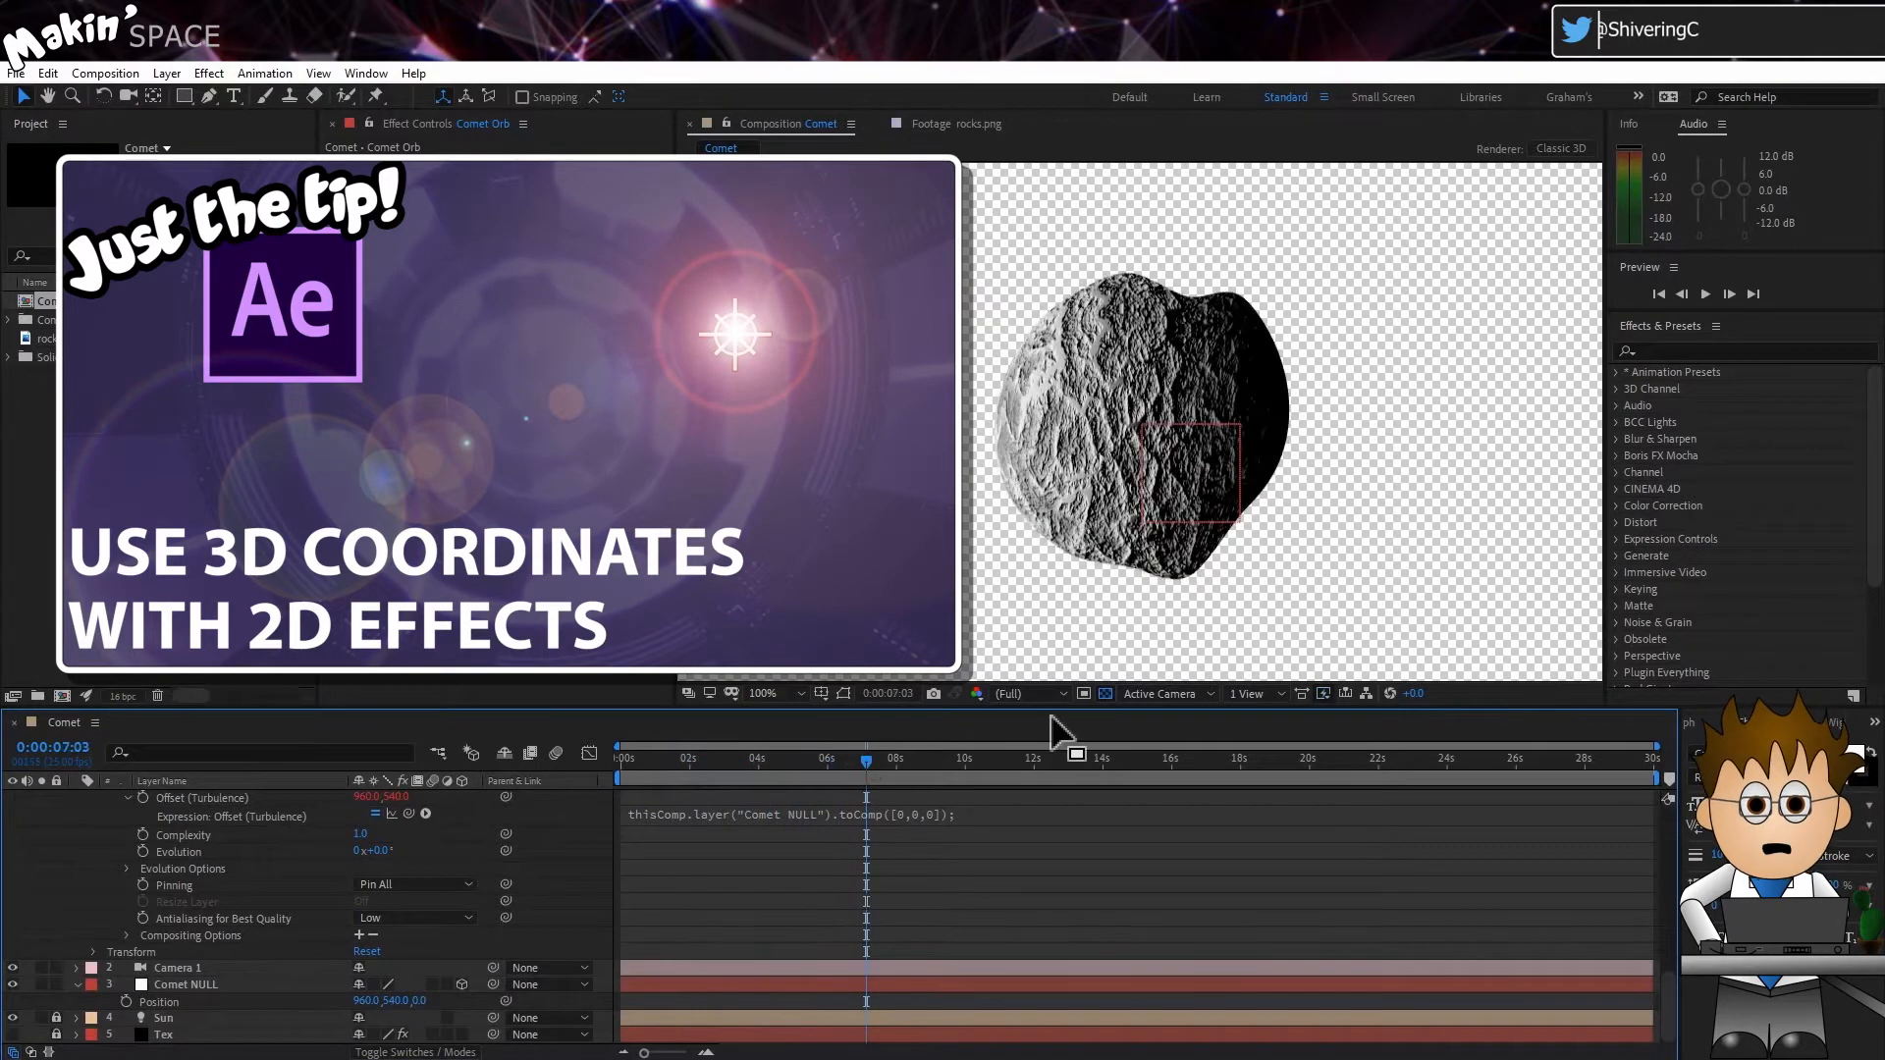
pyautogui.click(1105, 695)
# Orbit the camera around the comet and select the Turbulent Displace effect on the Comet Orb layer, with VC Orb's settings collapsed.
pyautogui.click(128, 96)
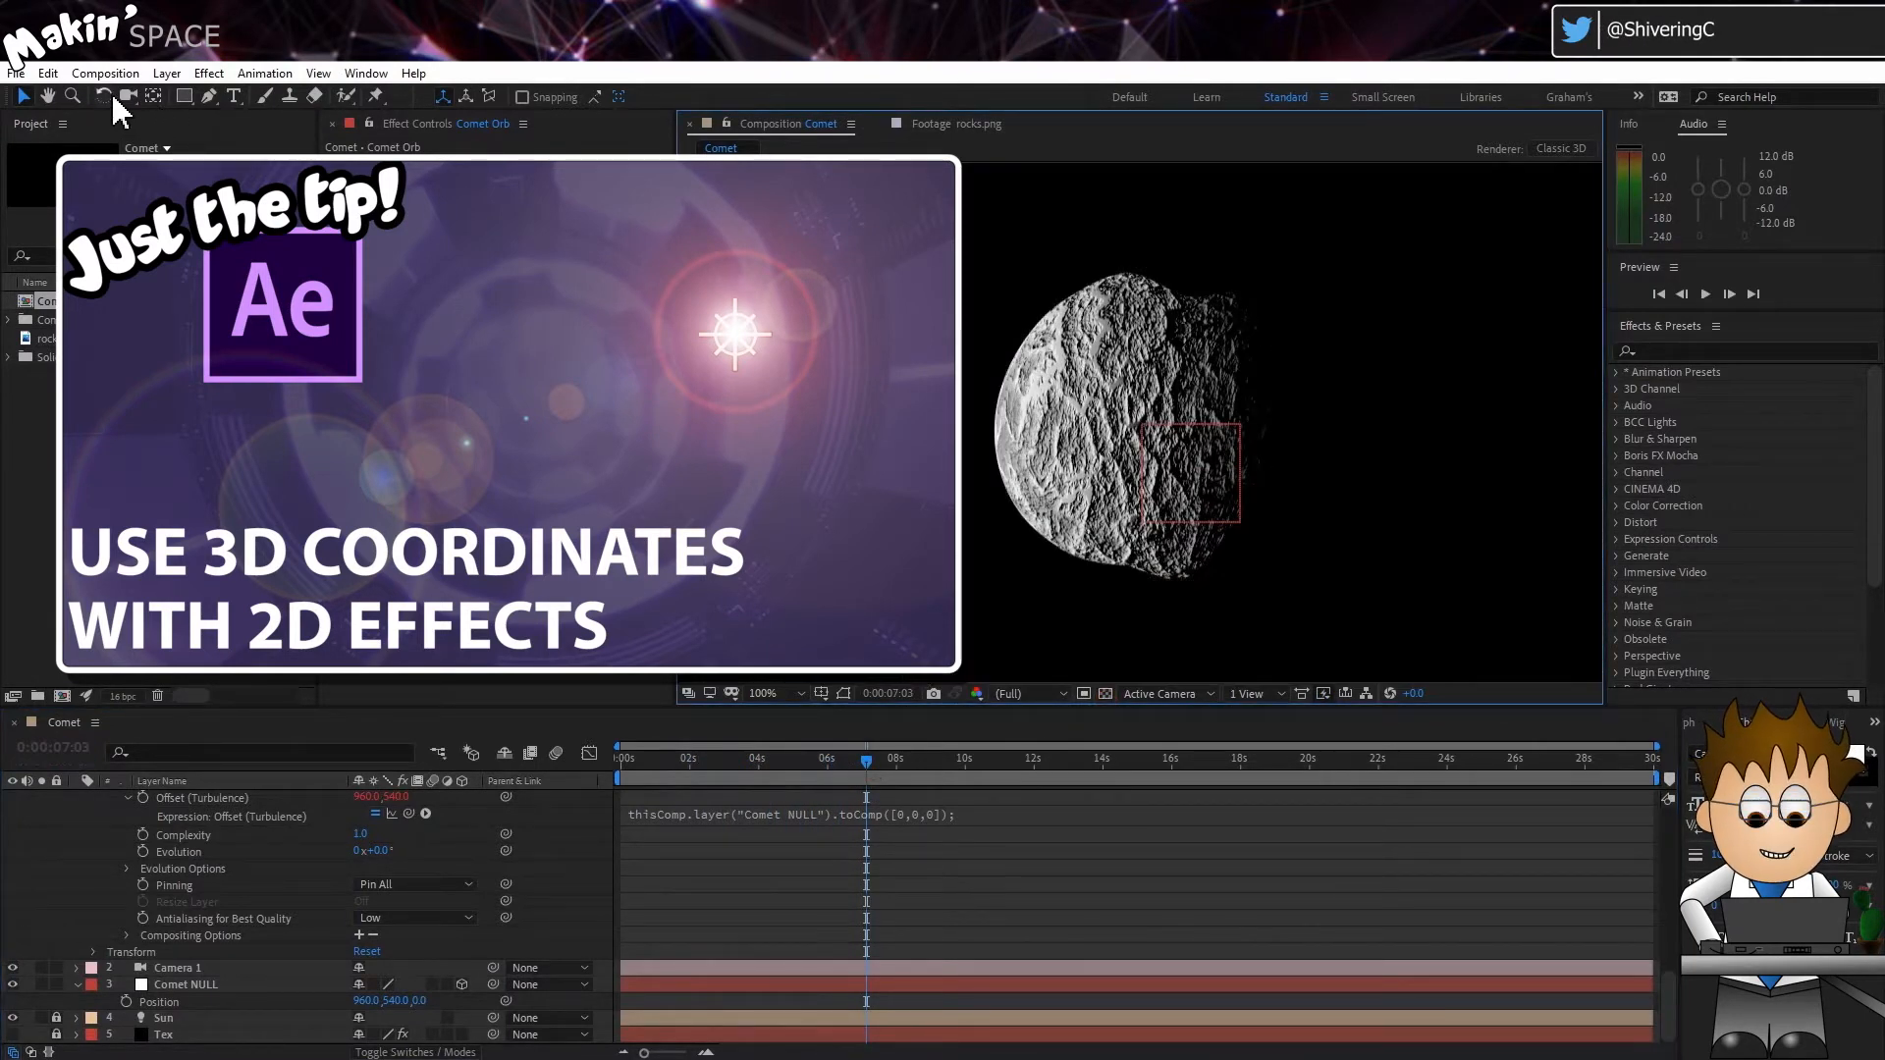
pyautogui.moveTo(1109, 434); pyautogui.dragTo(1021, 597)
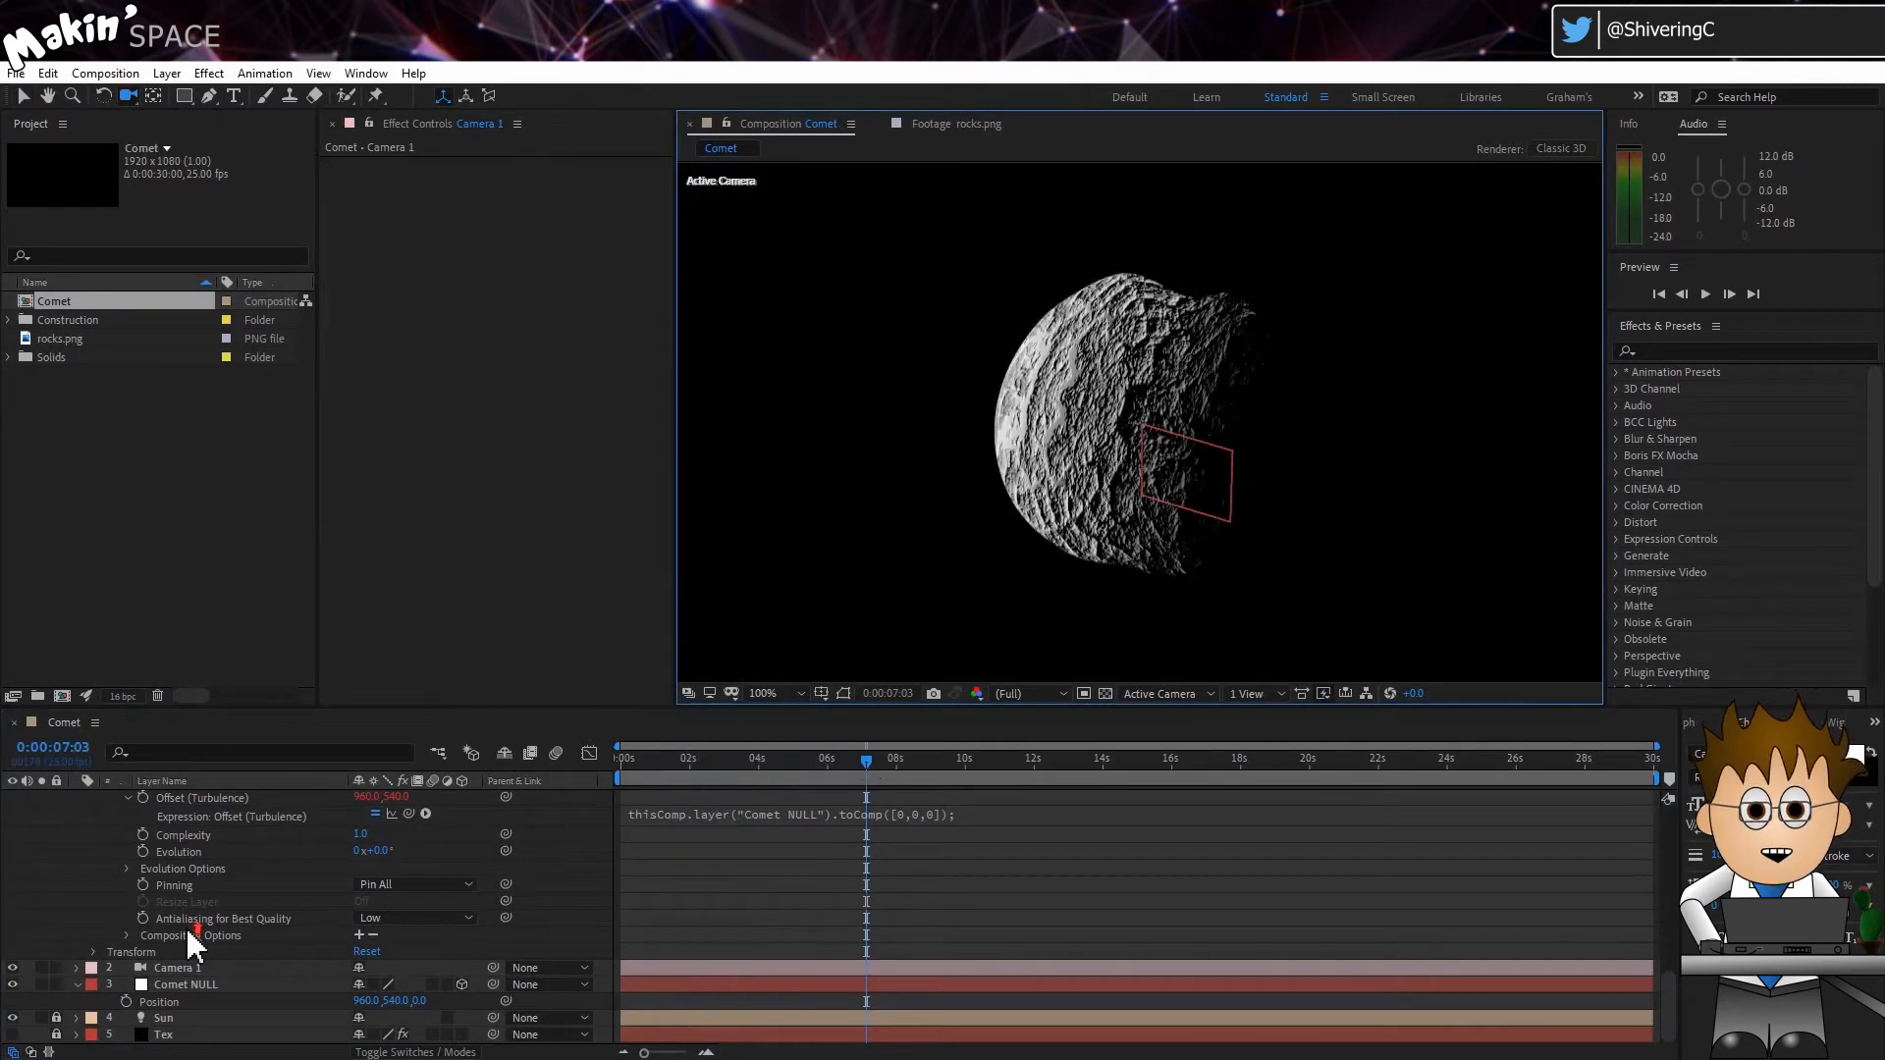
pyautogui.scroll(-10, 185, 927)
pyautogui.scroll(10, 185, 879)
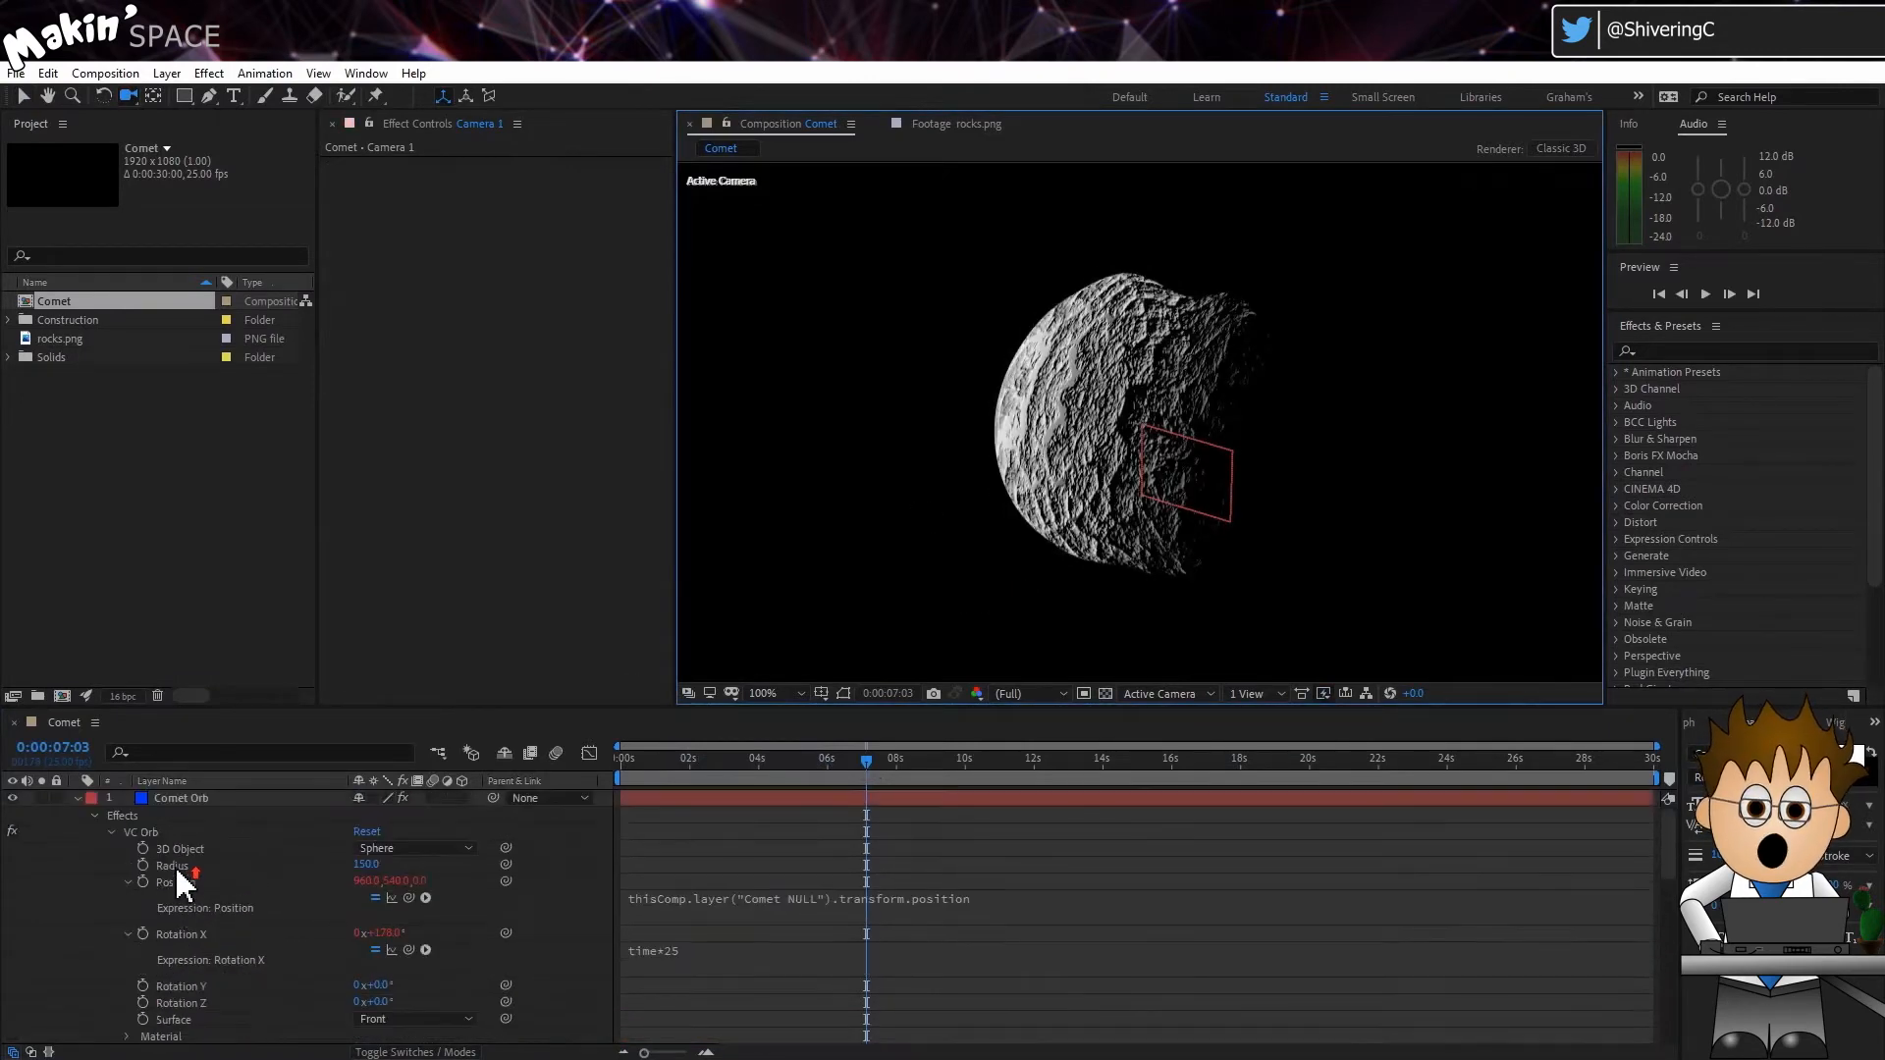
pyautogui.click(169, 849)
pyautogui.moveTo(1021, 503); pyautogui.dragTo(1160, 446)
pyautogui.hotkey('ctrl', 'z')
pyautogui.hotkey('ctrl', 'z')
pyautogui.hotkey('ctrl', 'z')
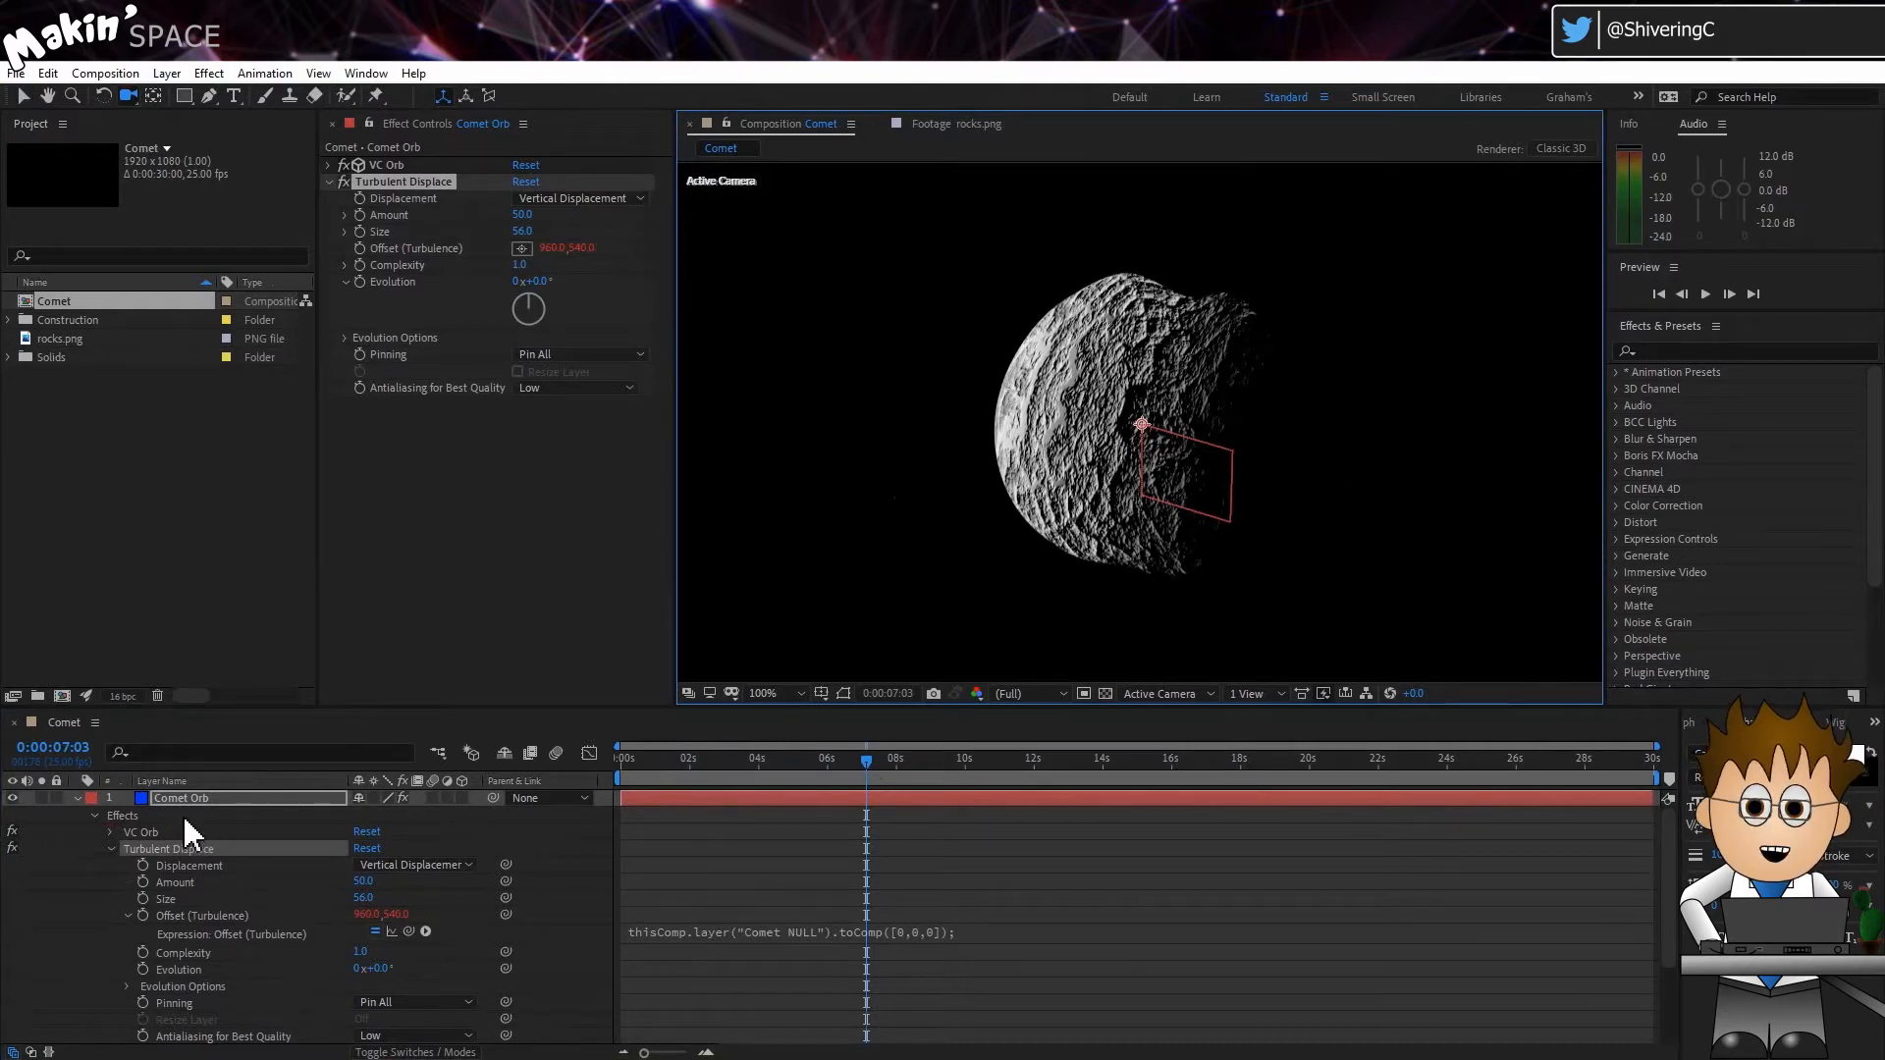
# Apply the Stylize Glow effect to the Comet Orb layer and set its Glow Threshold to 15%.
pyautogui.click(209, 74)
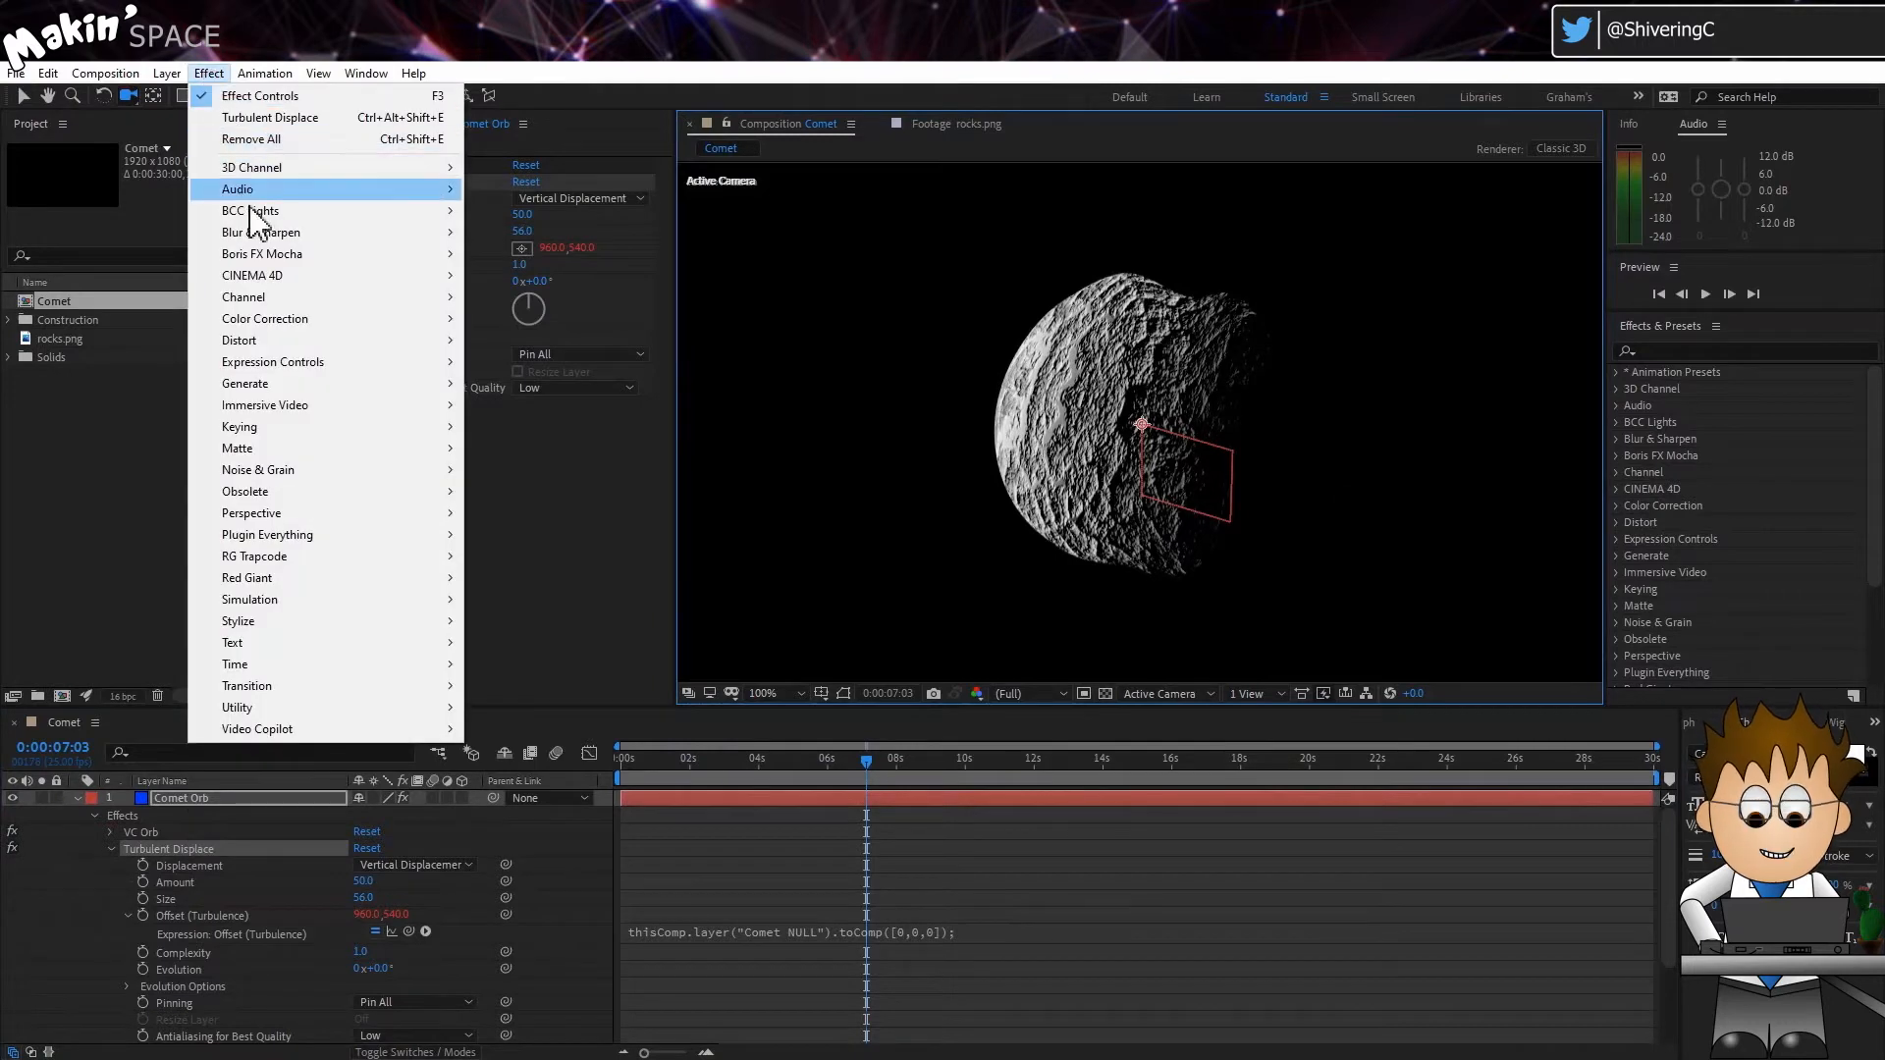
pyautogui.moveTo(414, 622)
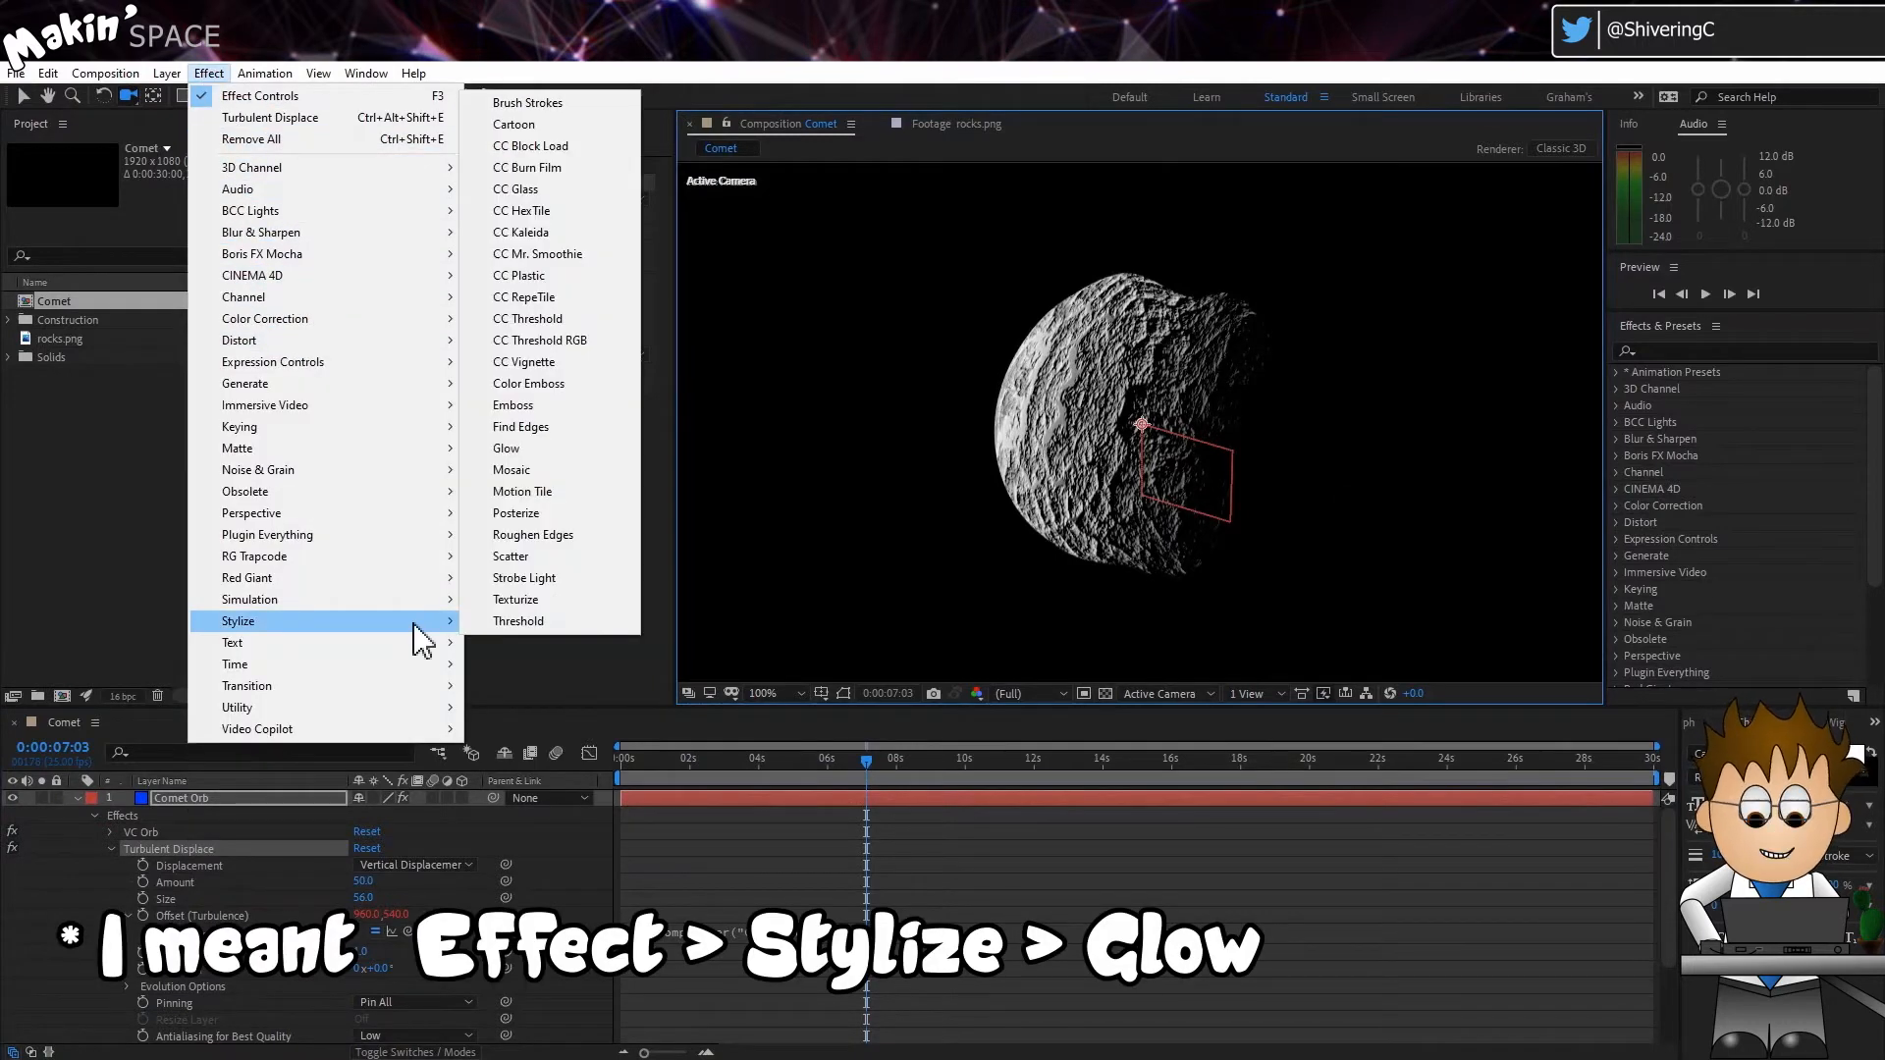
pyautogui.click(570, 450)
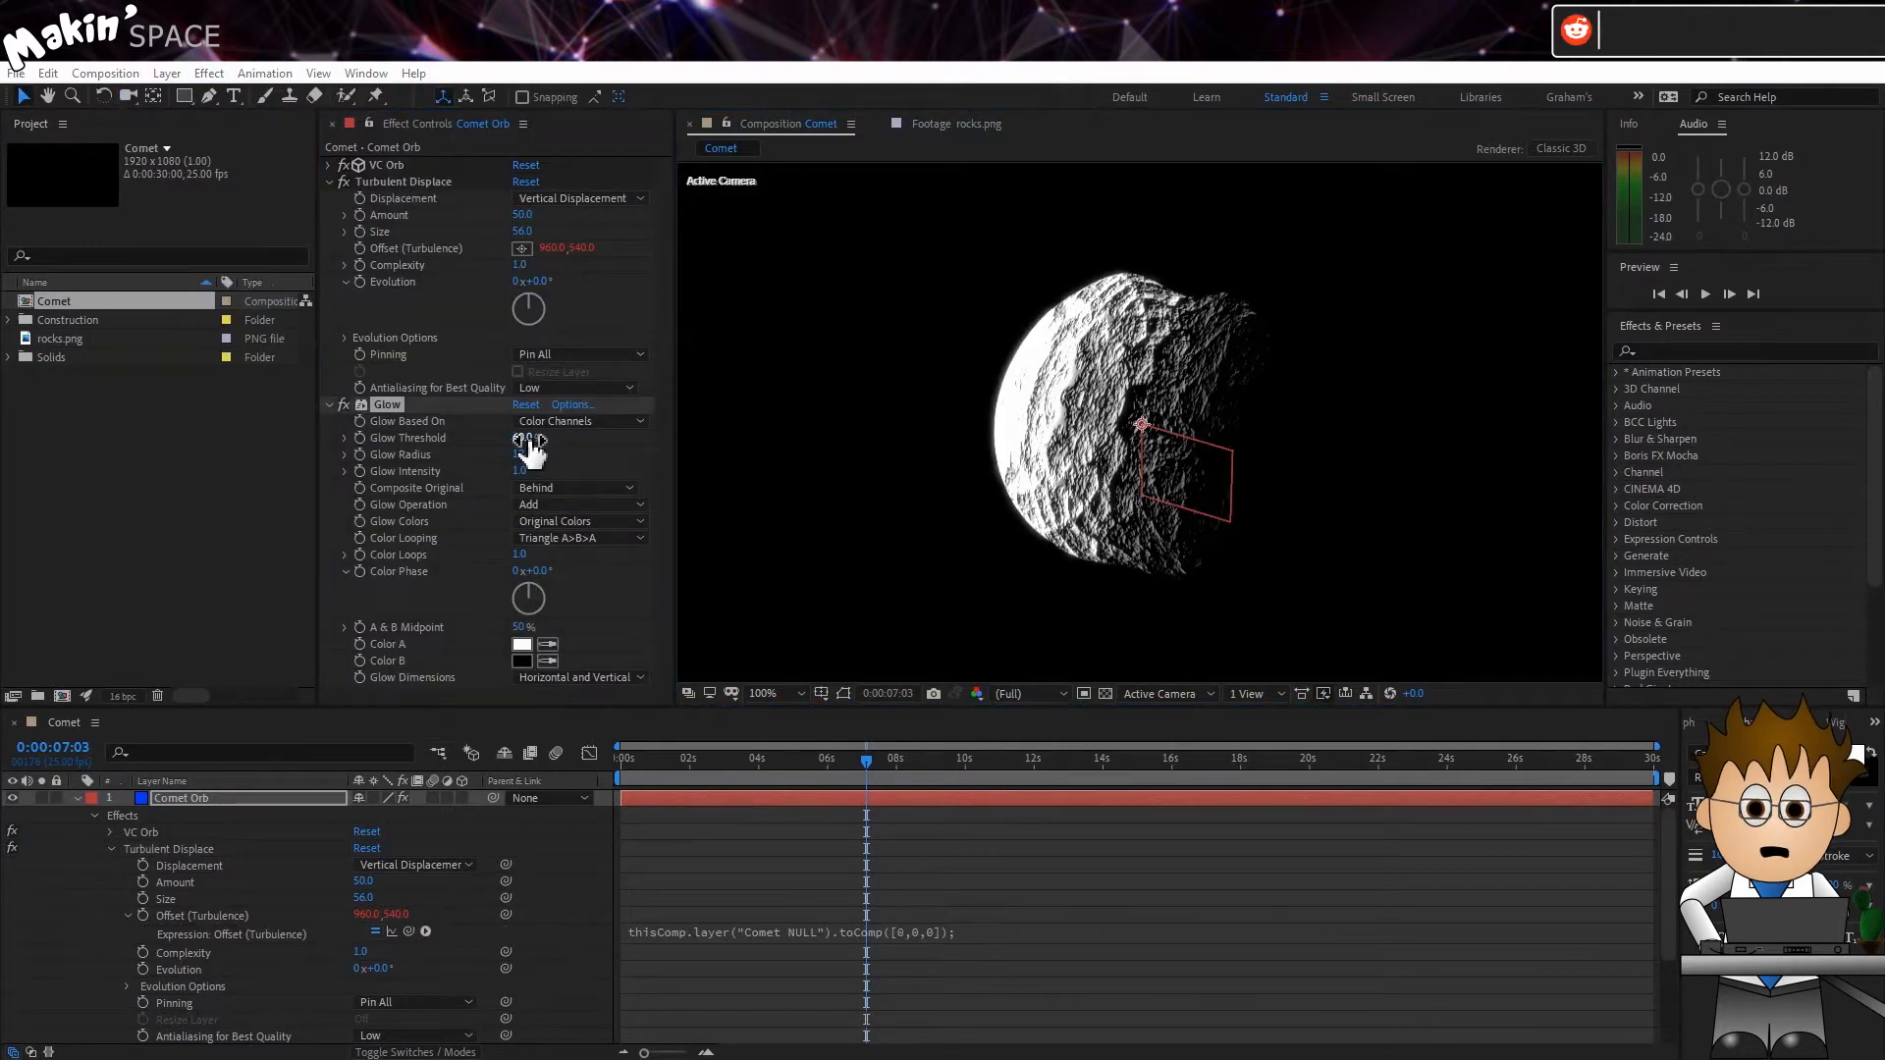
pyautogui.click(529, 440)
pyautogui.write('10')
pyautogui.press('Return')
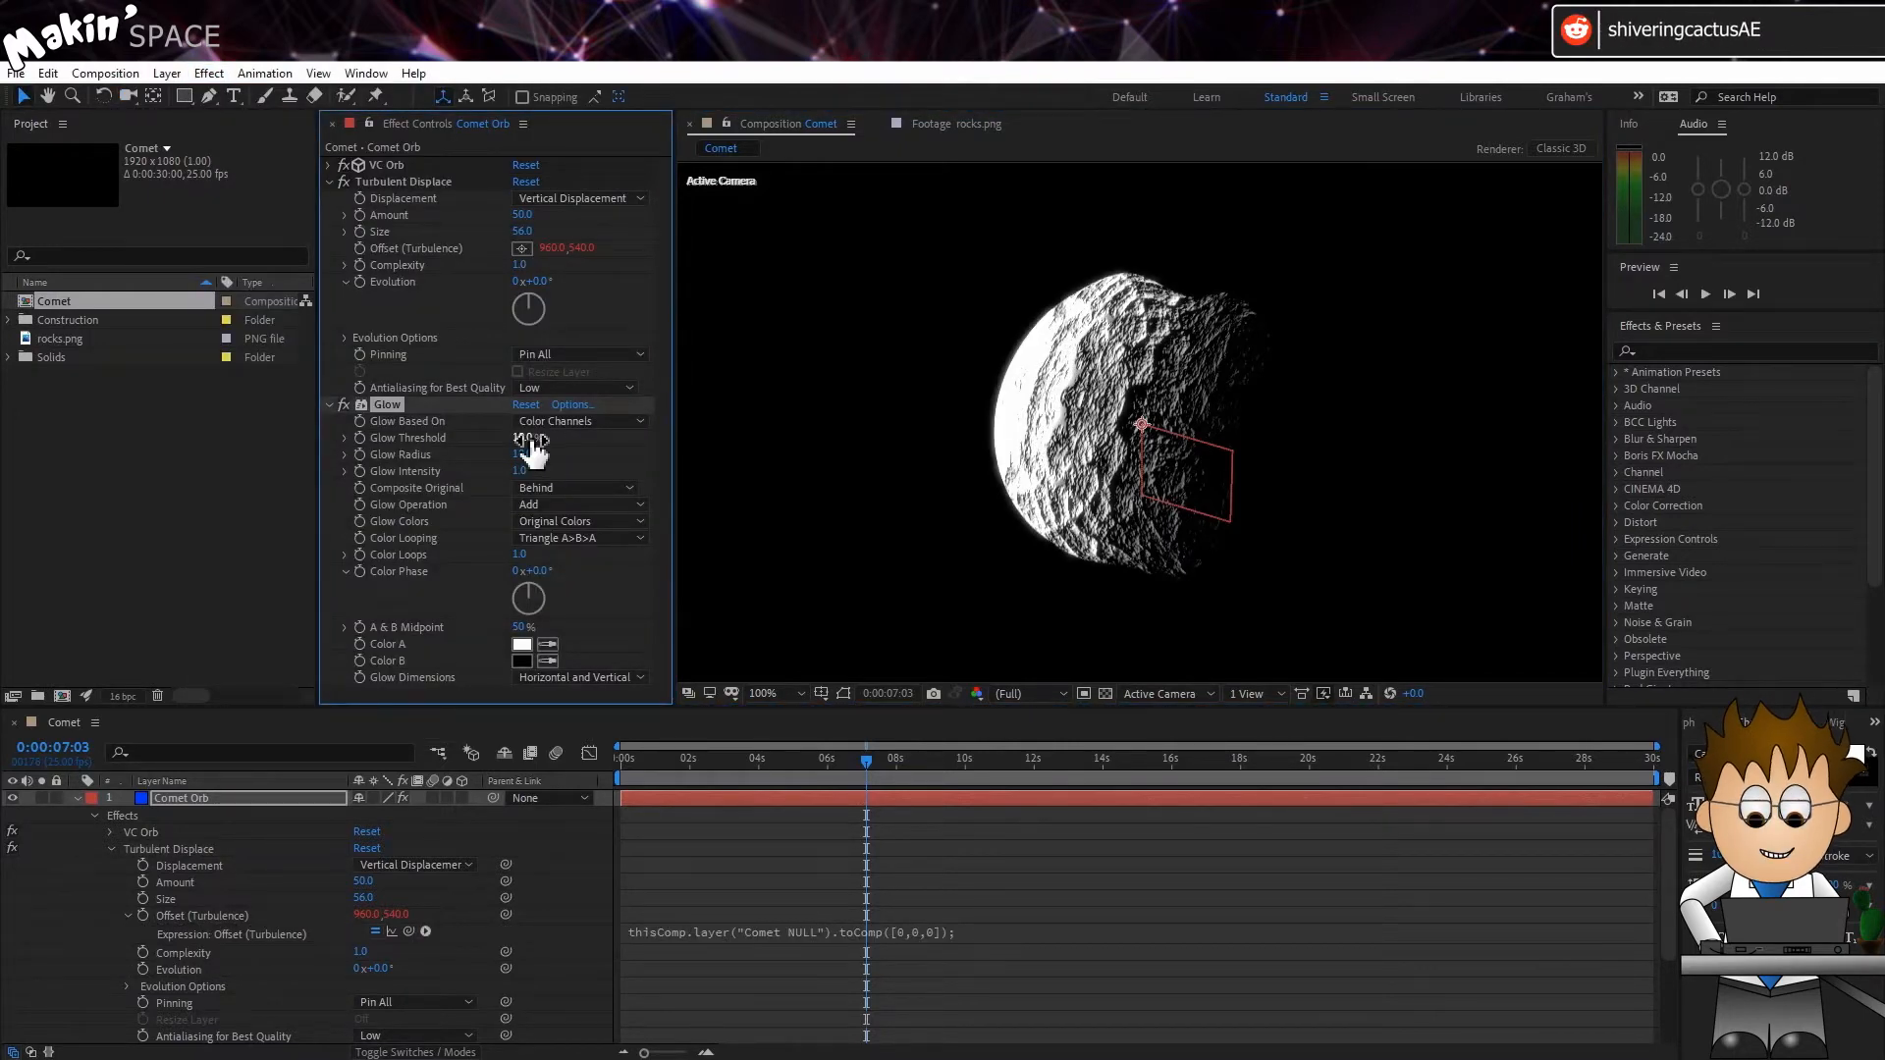
# Set the Glow Radius to 80 and the Glow Intensity to 1.7.
pyautogui.click(525, 455)
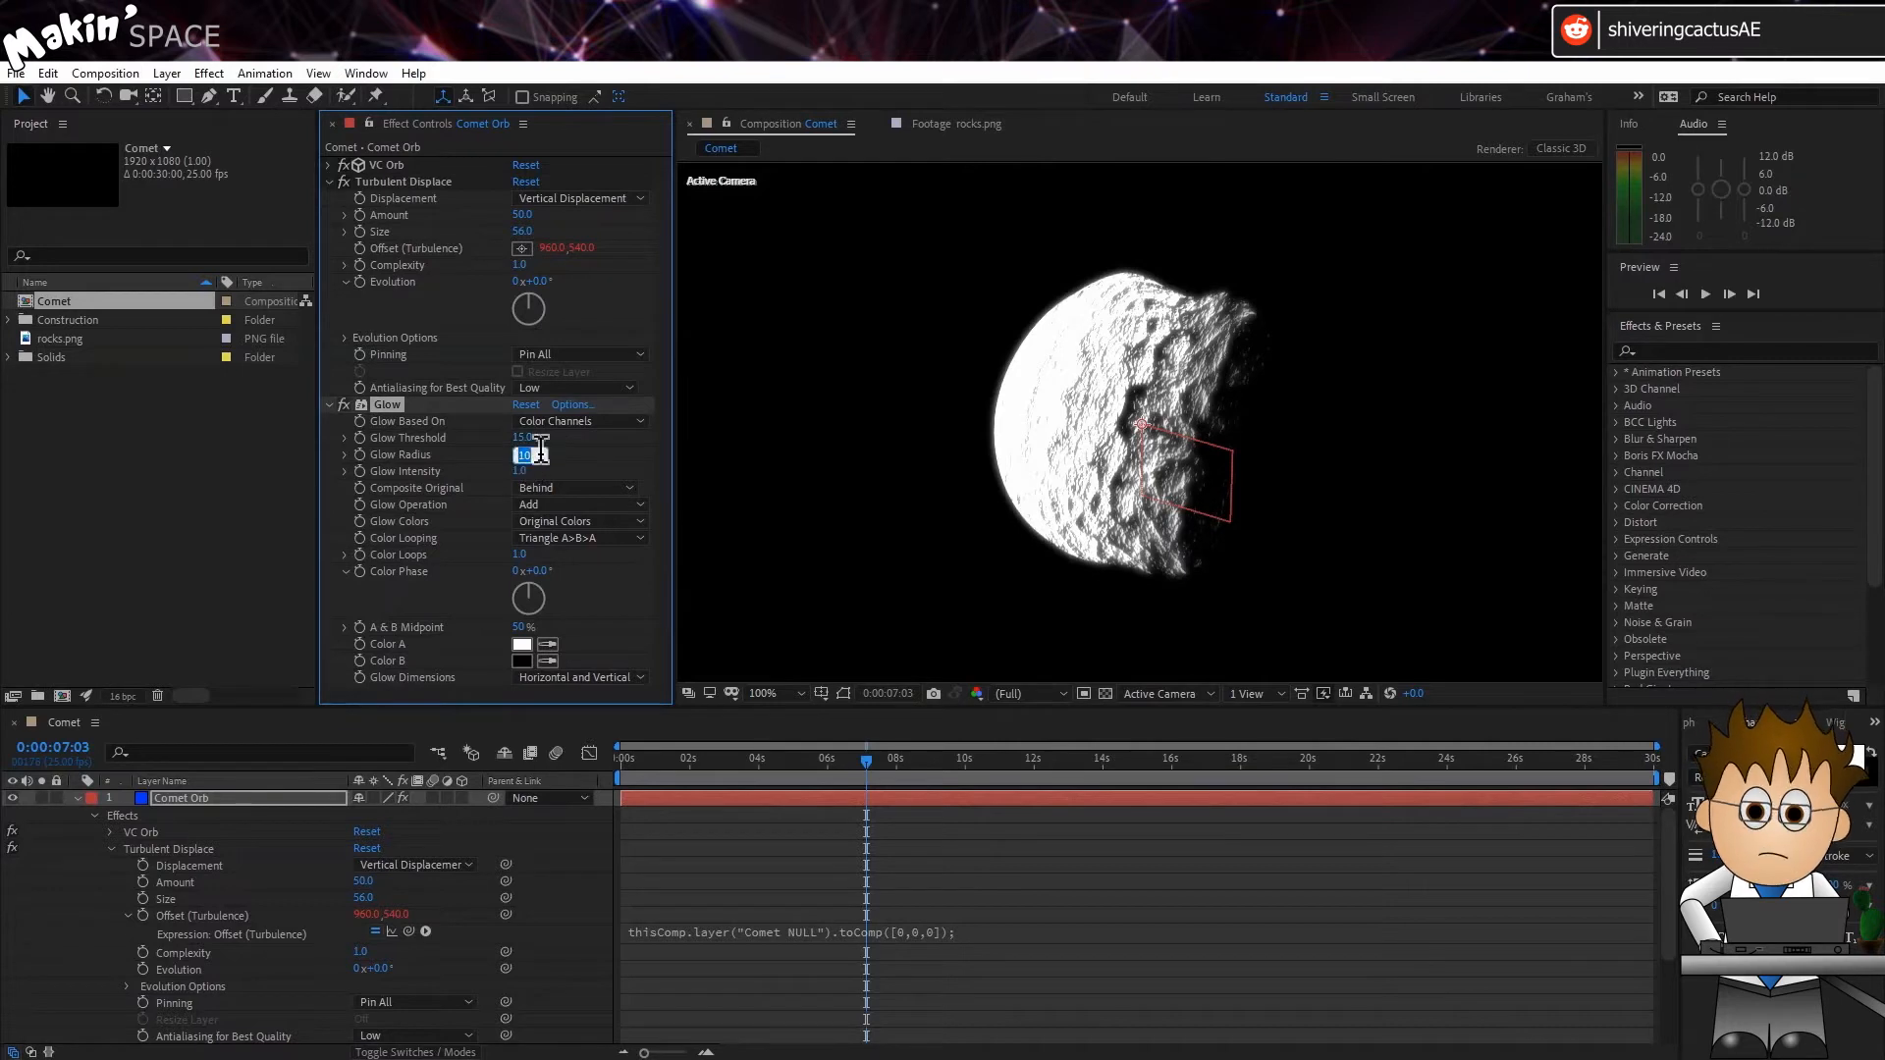
pyautogui.write('80')
pyautogui.press('Return')
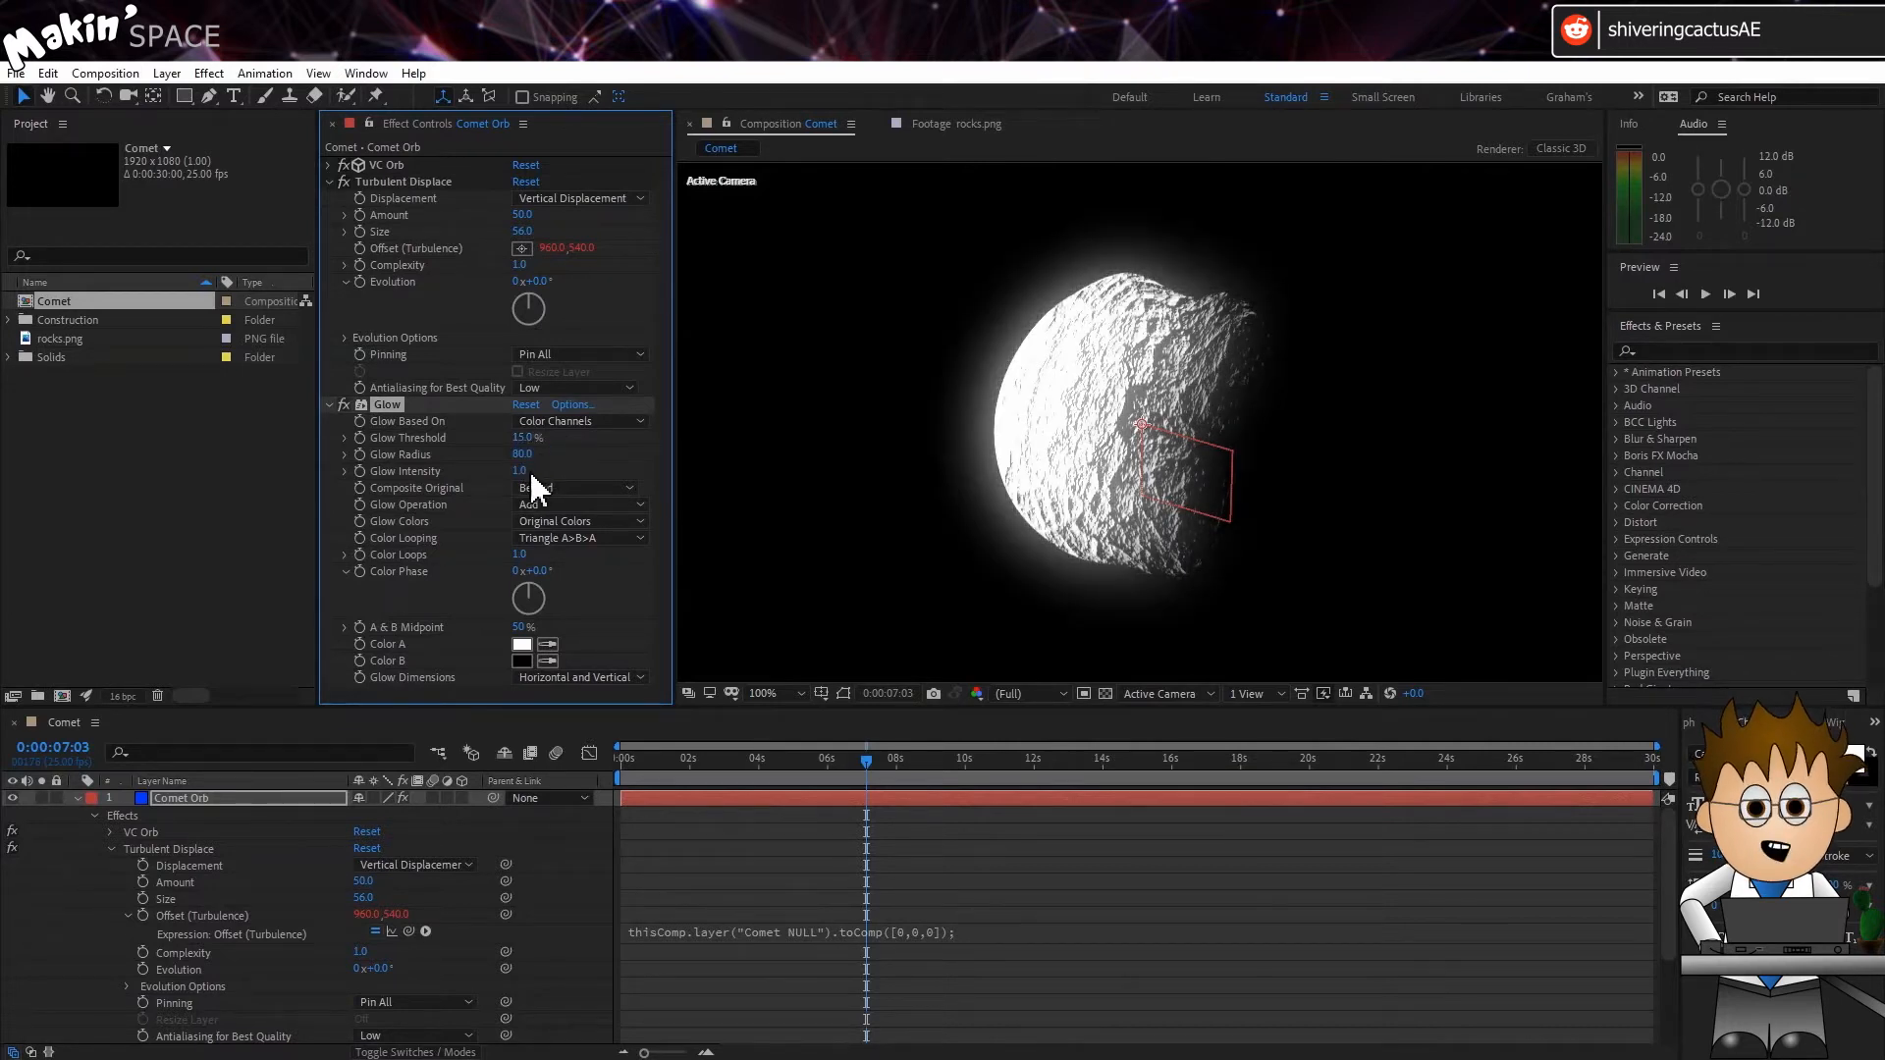
pyautogui.click(528, 471)
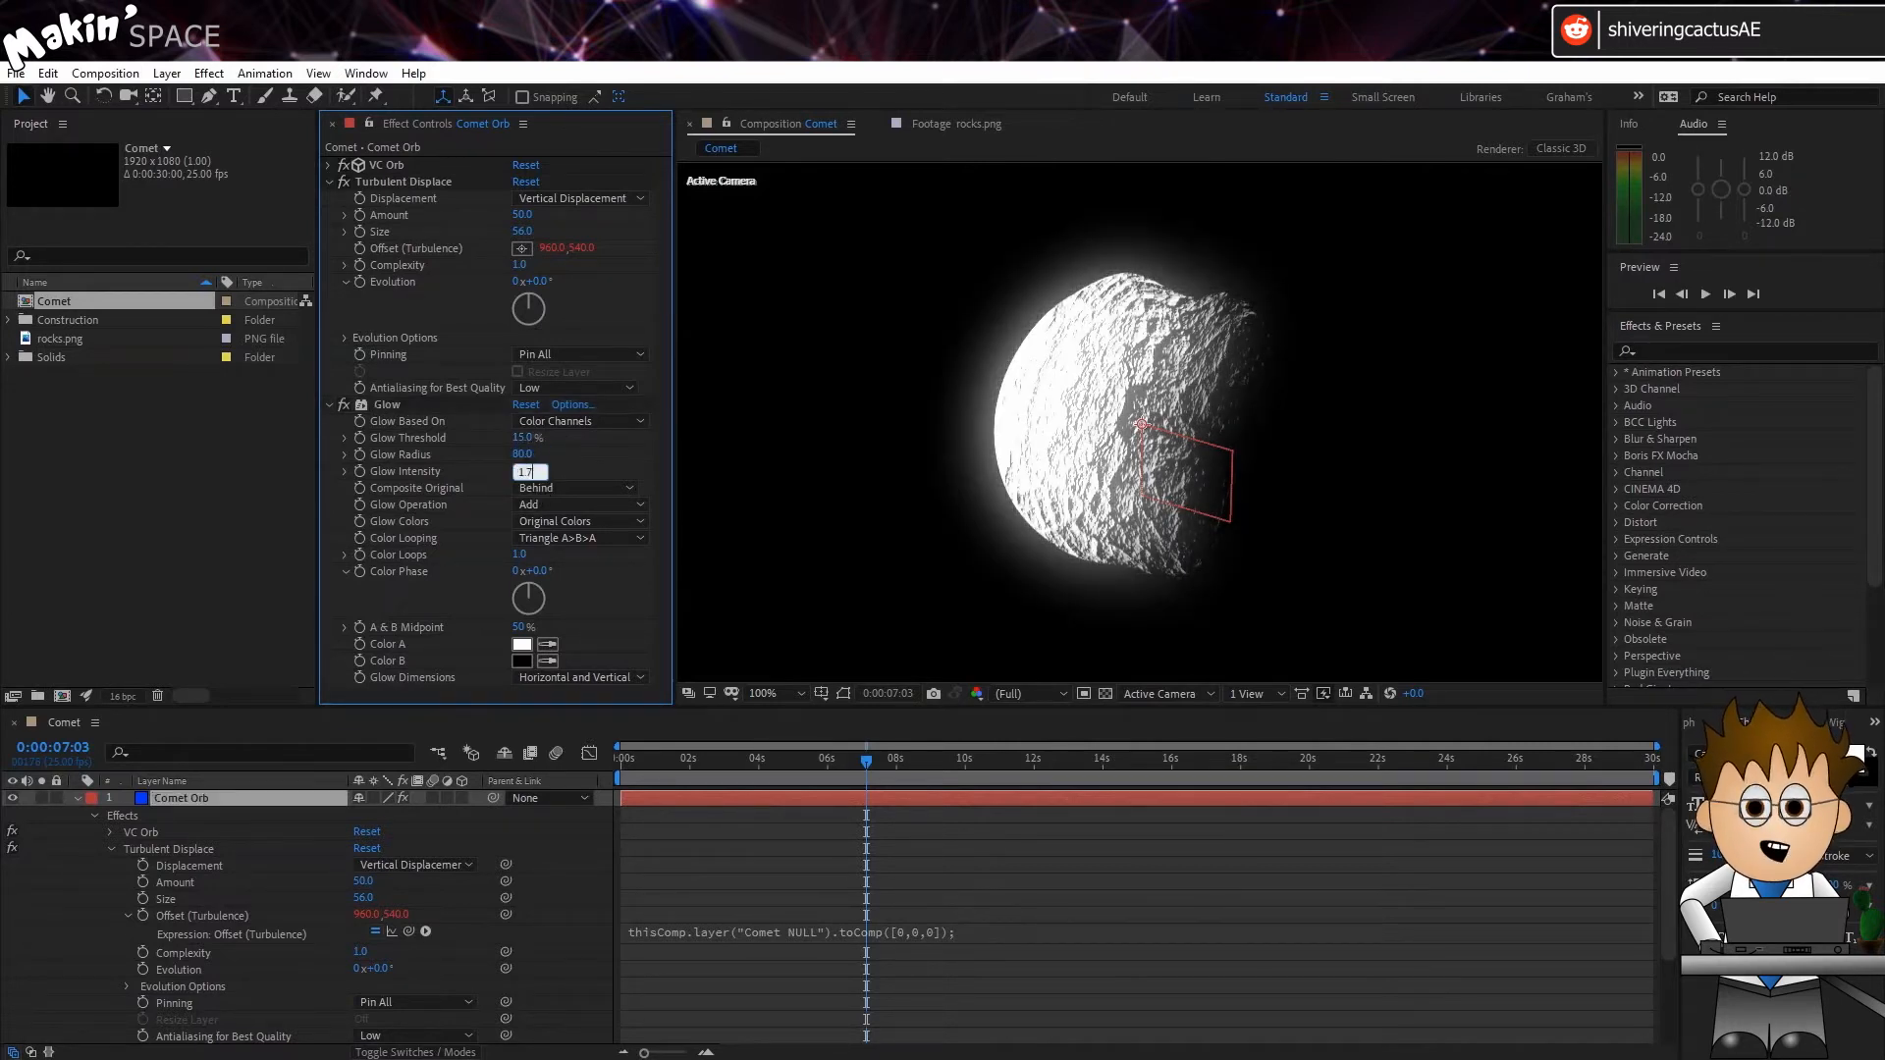
pyautogui.press('Return')
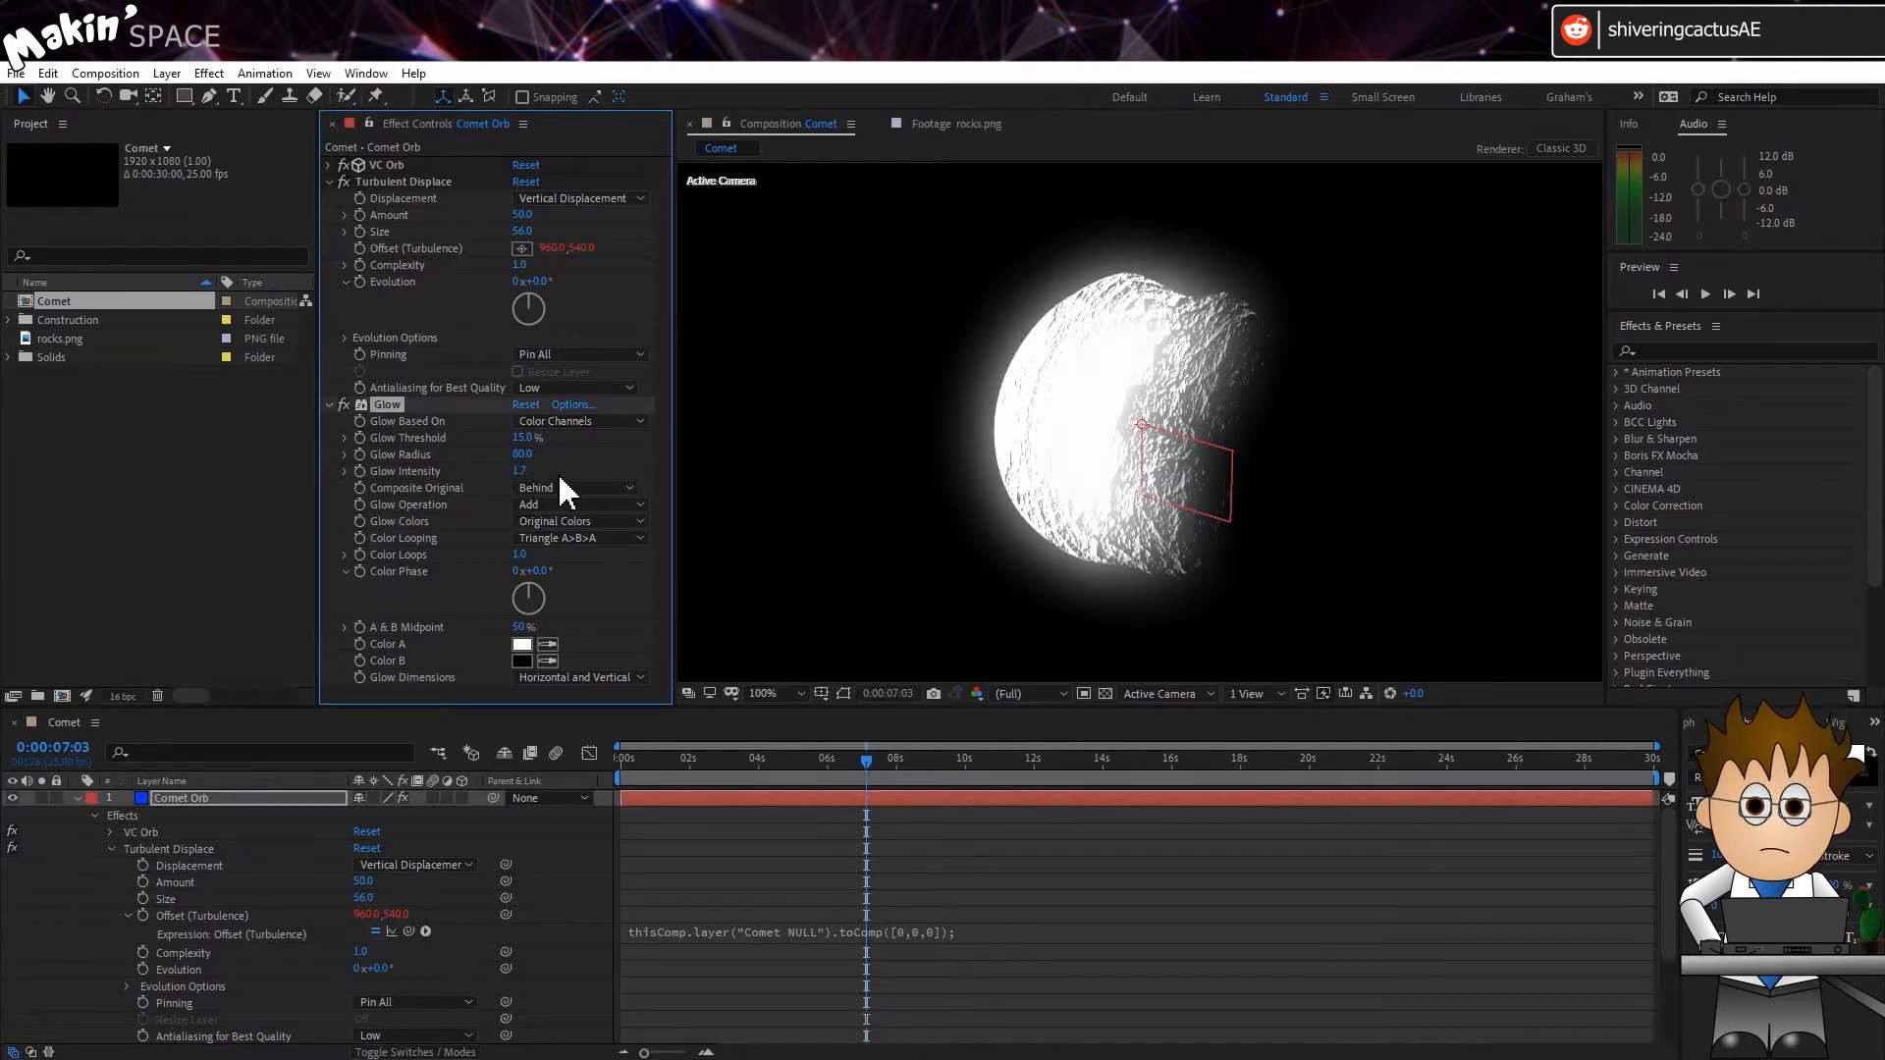
# Change the Glow Operation to Silhouette Luma and the Glow Colors to A & B Colors.
pyautogui.click(615, 504)
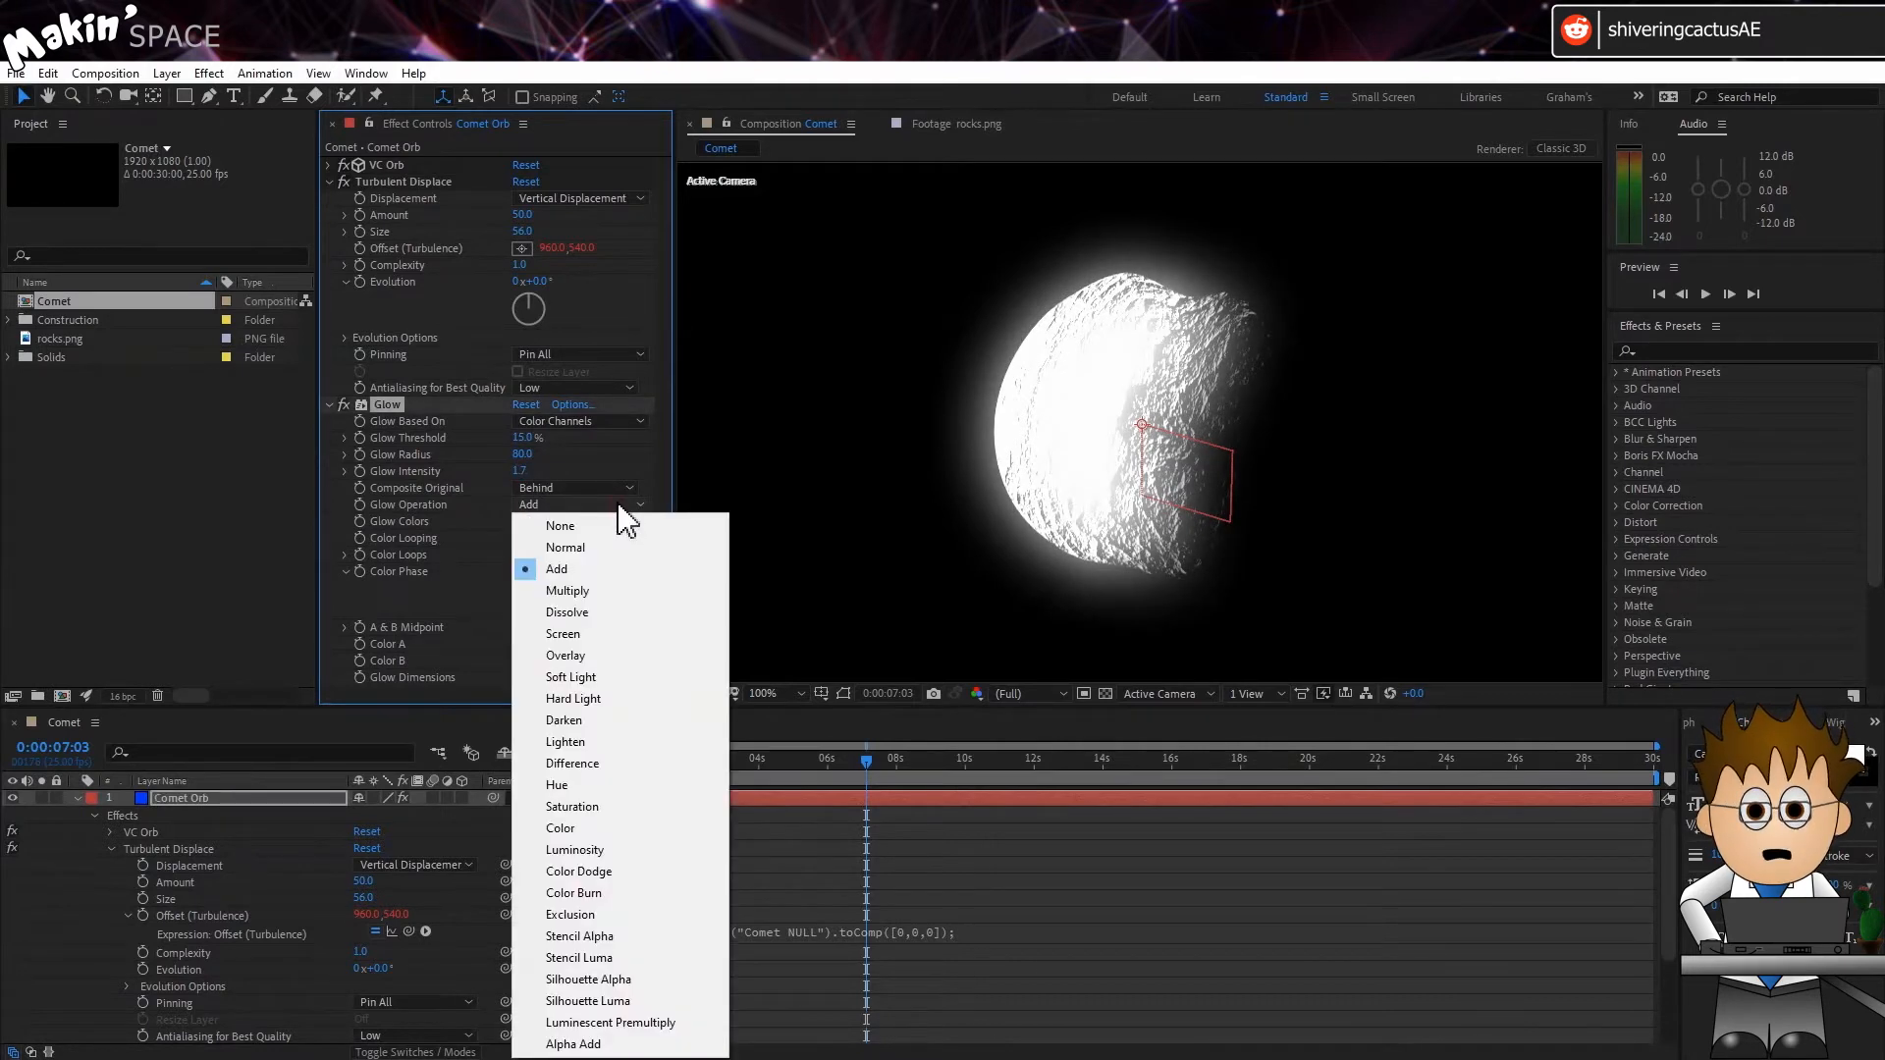
pyautogui.click(652, 1000)
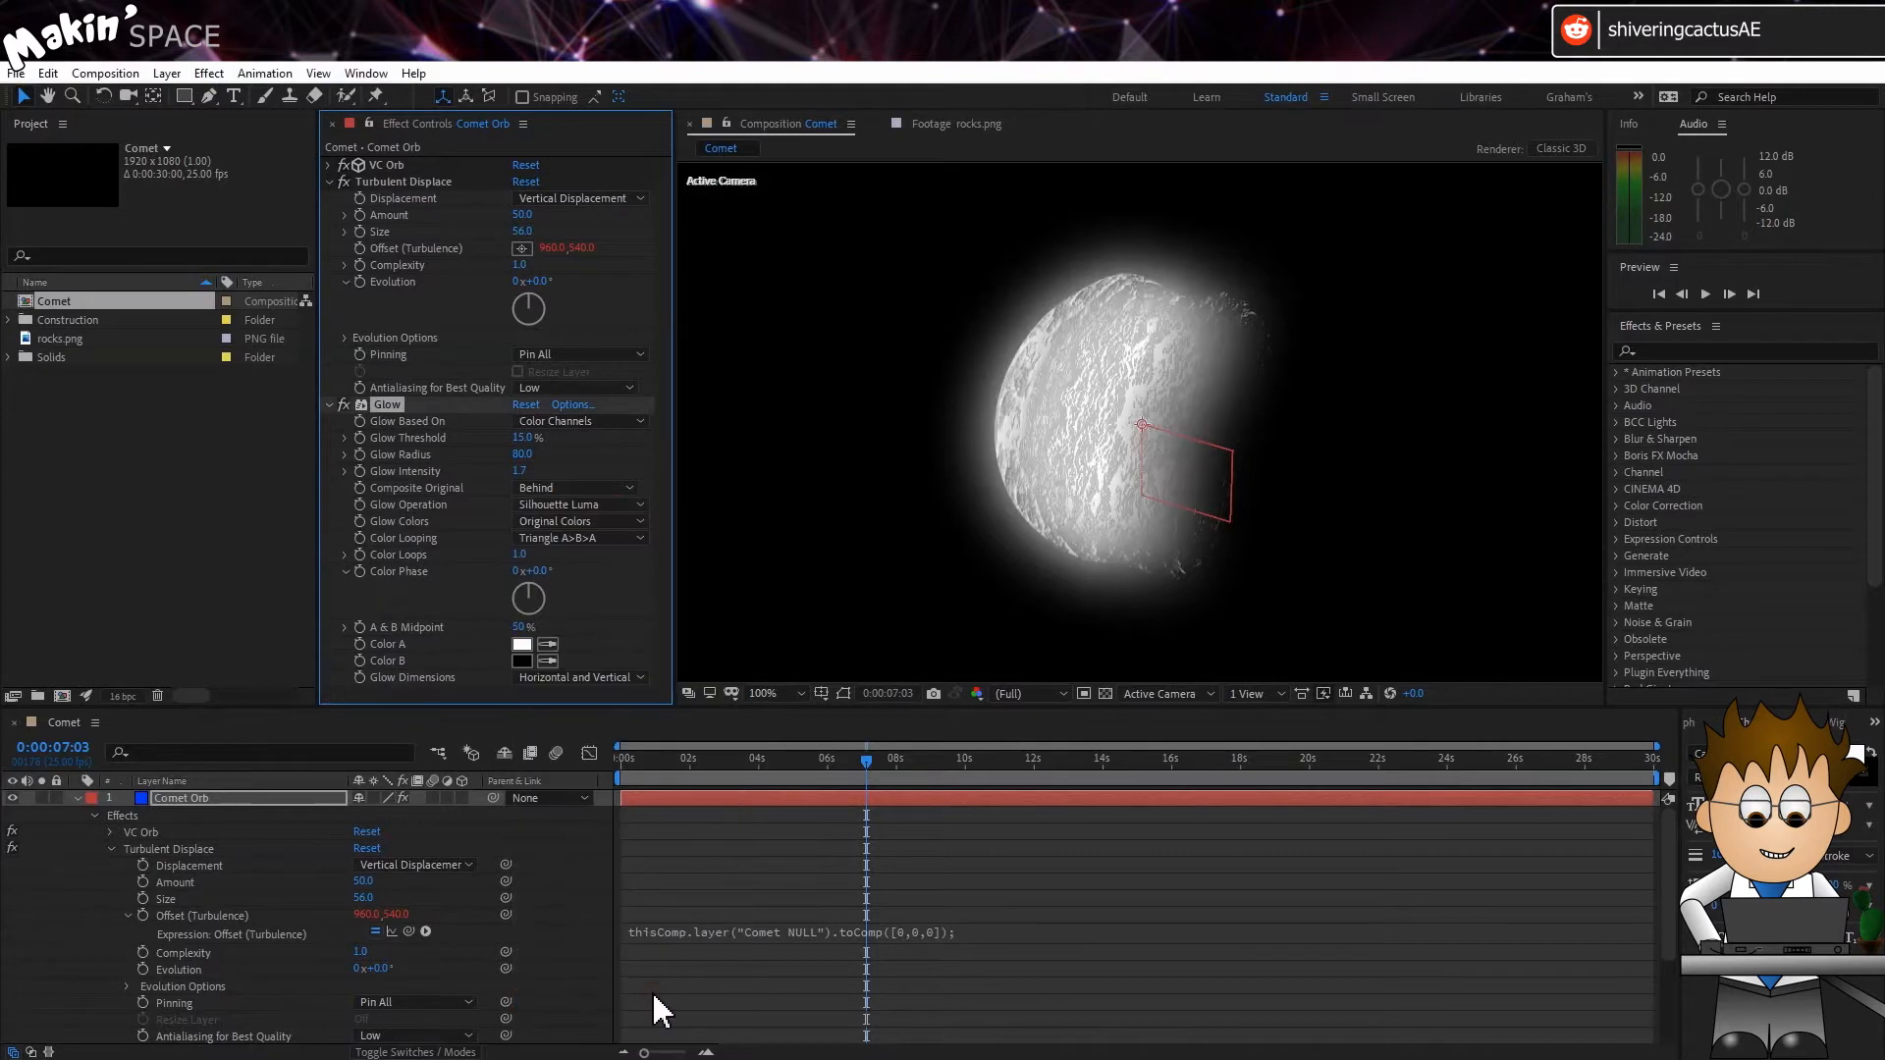
pyautogui.click(612, 522)
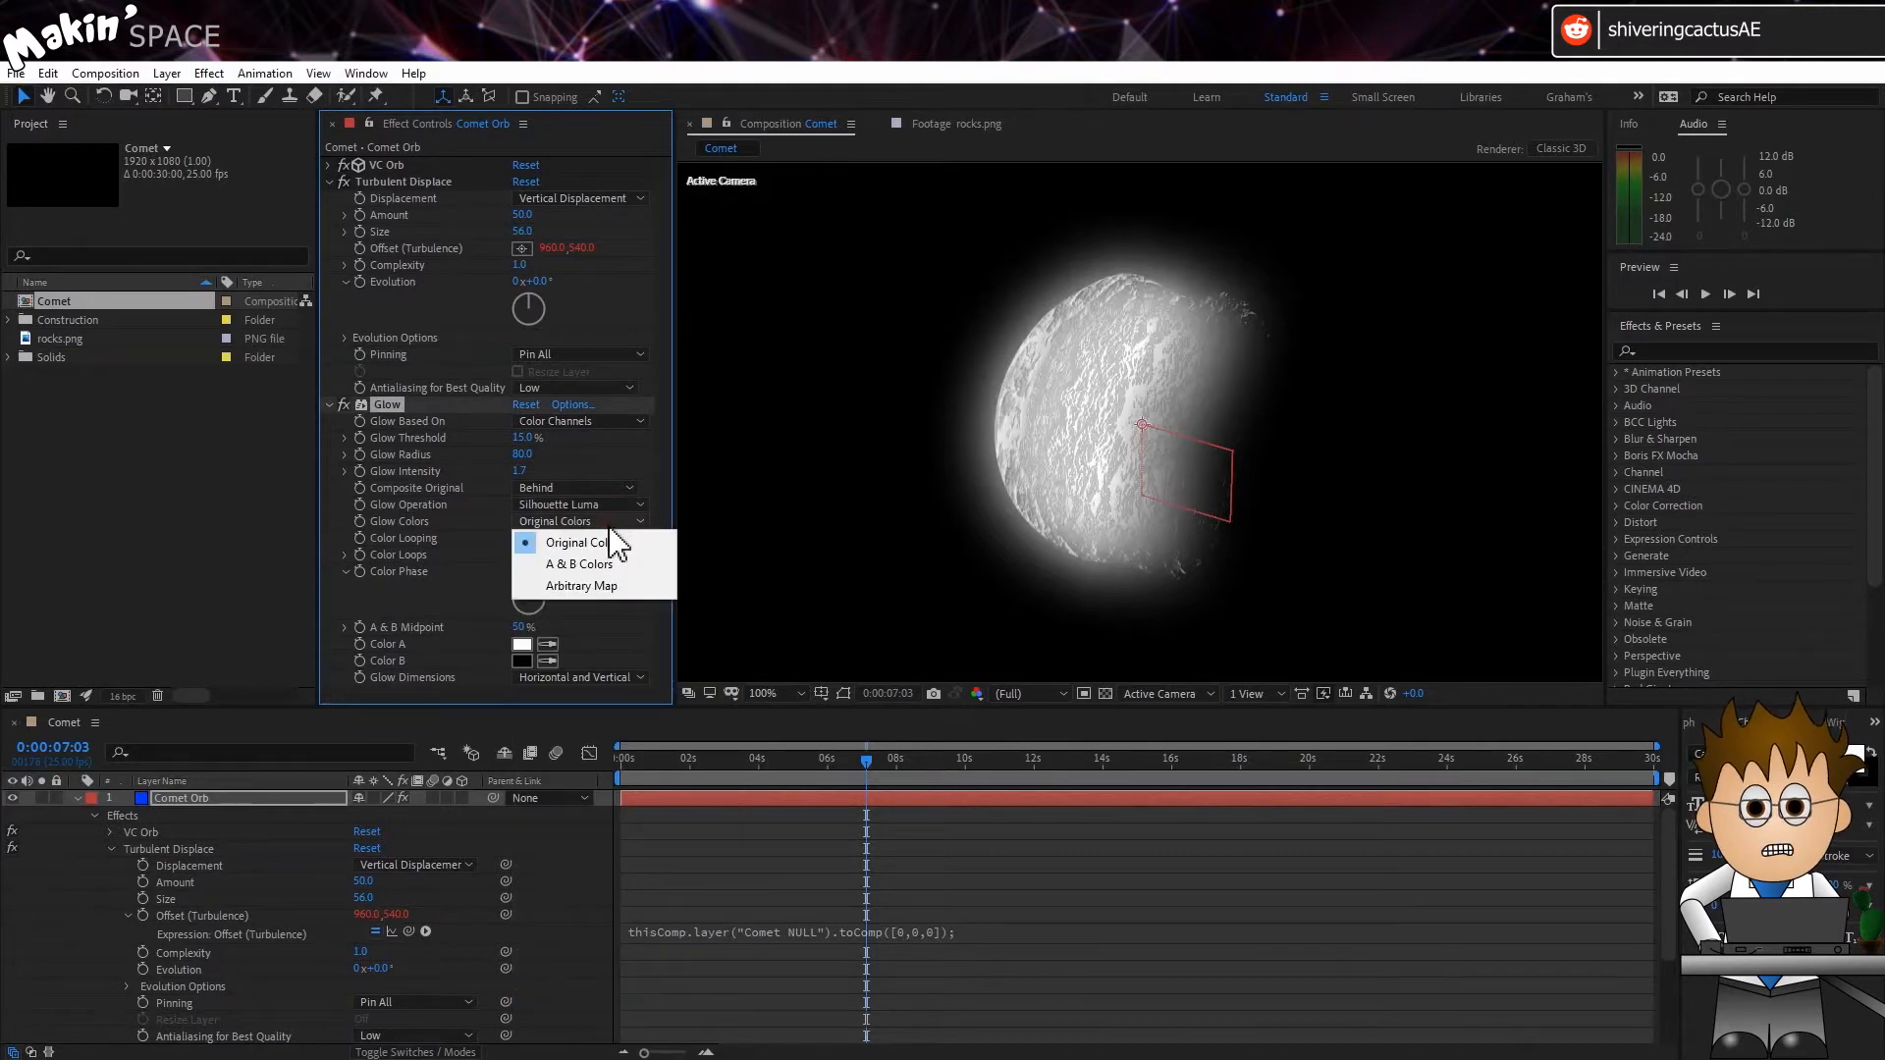
pyautogui.click(612, 566)
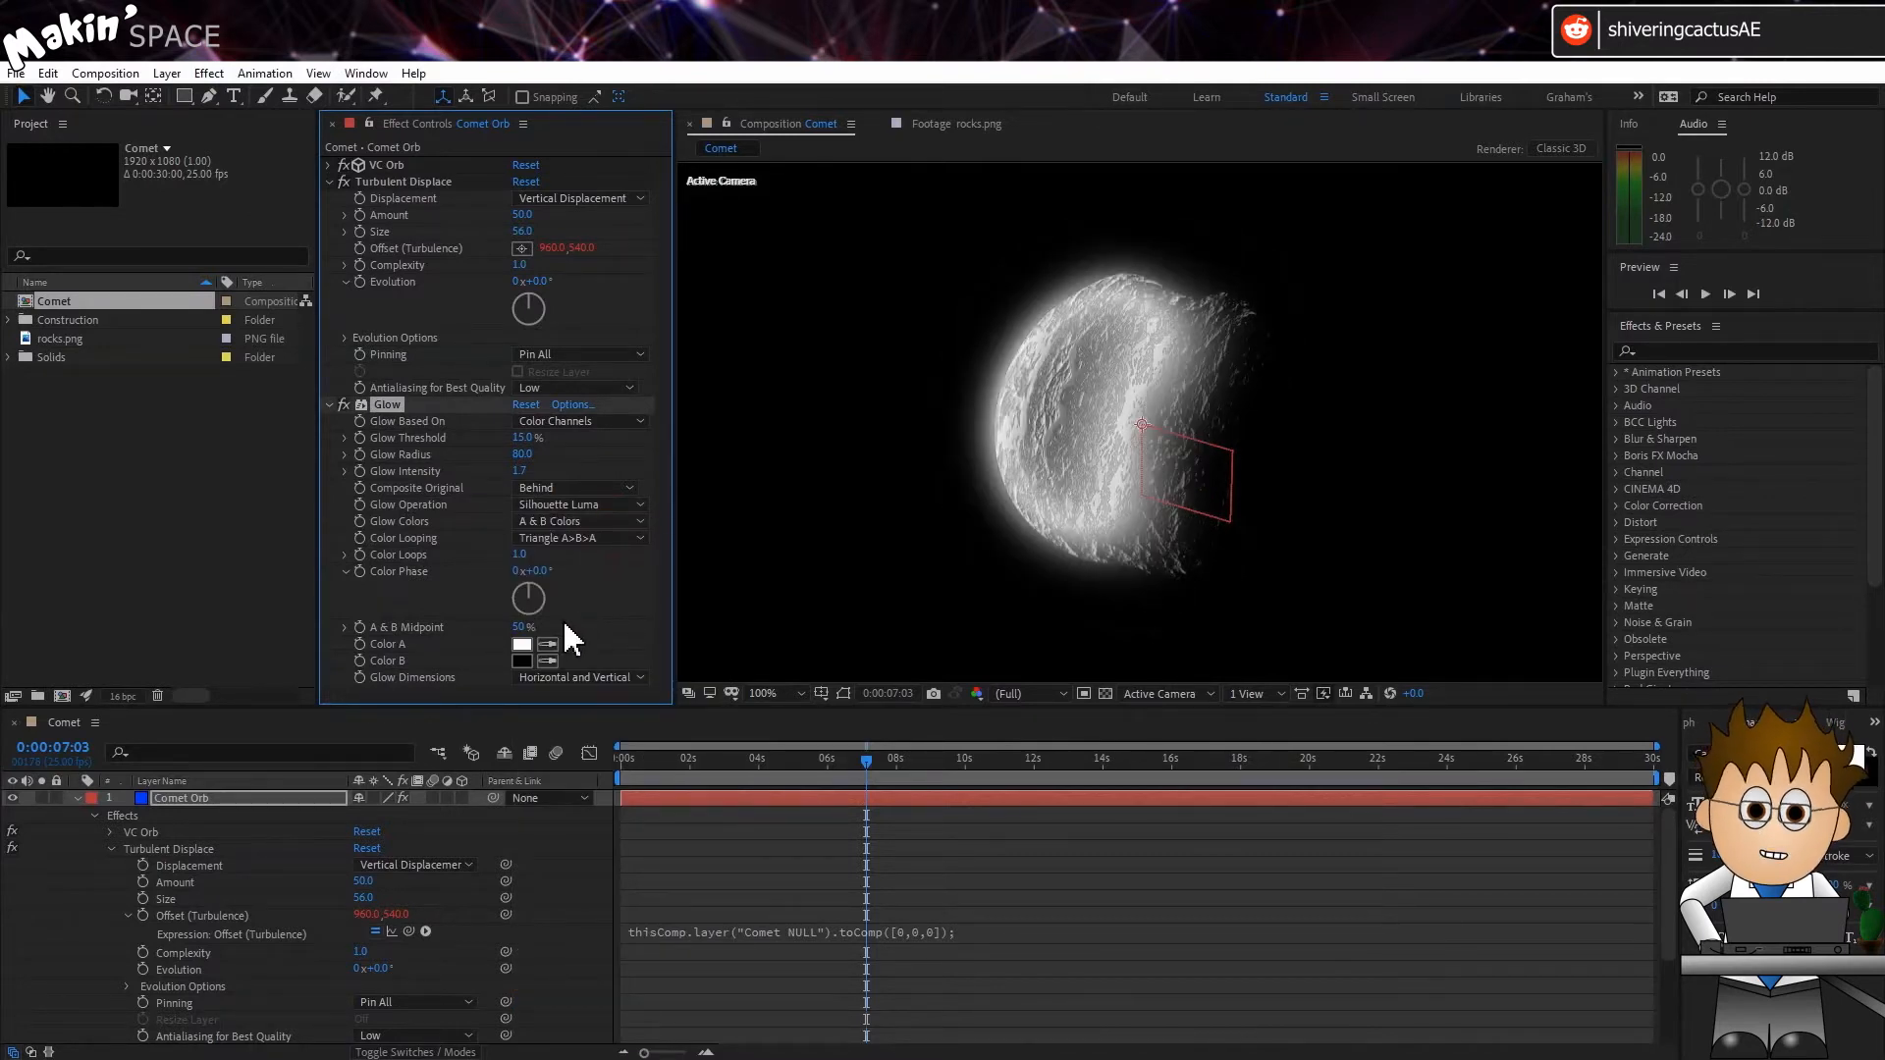
# Set the Glow effect's Color A to a light blue around 7AC1DE.
pyautogui.click(520, 644)
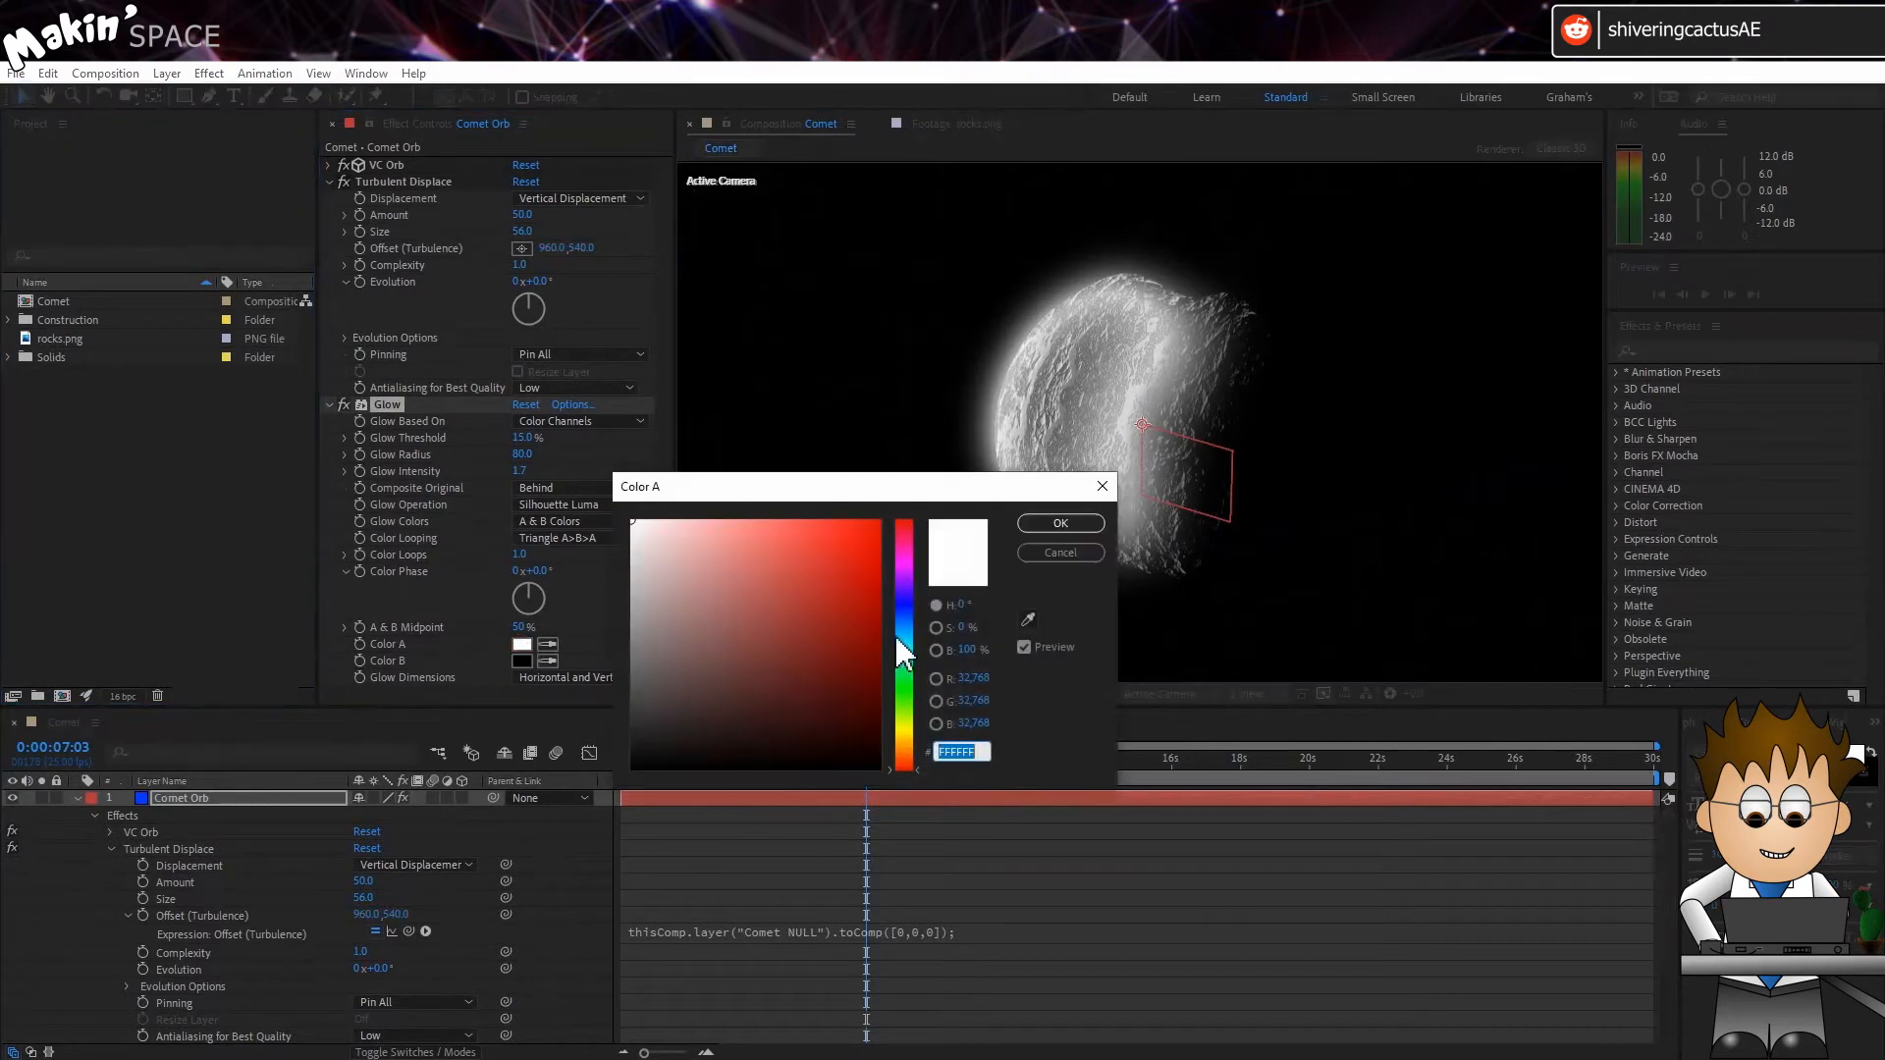
pyautogui.click(903, 622)
pyautogui.click(793, 569)
pyautogui.moveTo(811, 567)
pyautogui.mouseDown()
pyautogui.moveTo(723, 572)
pyautogui.moveTo(735, 609)
pyautogui.mouseUp()
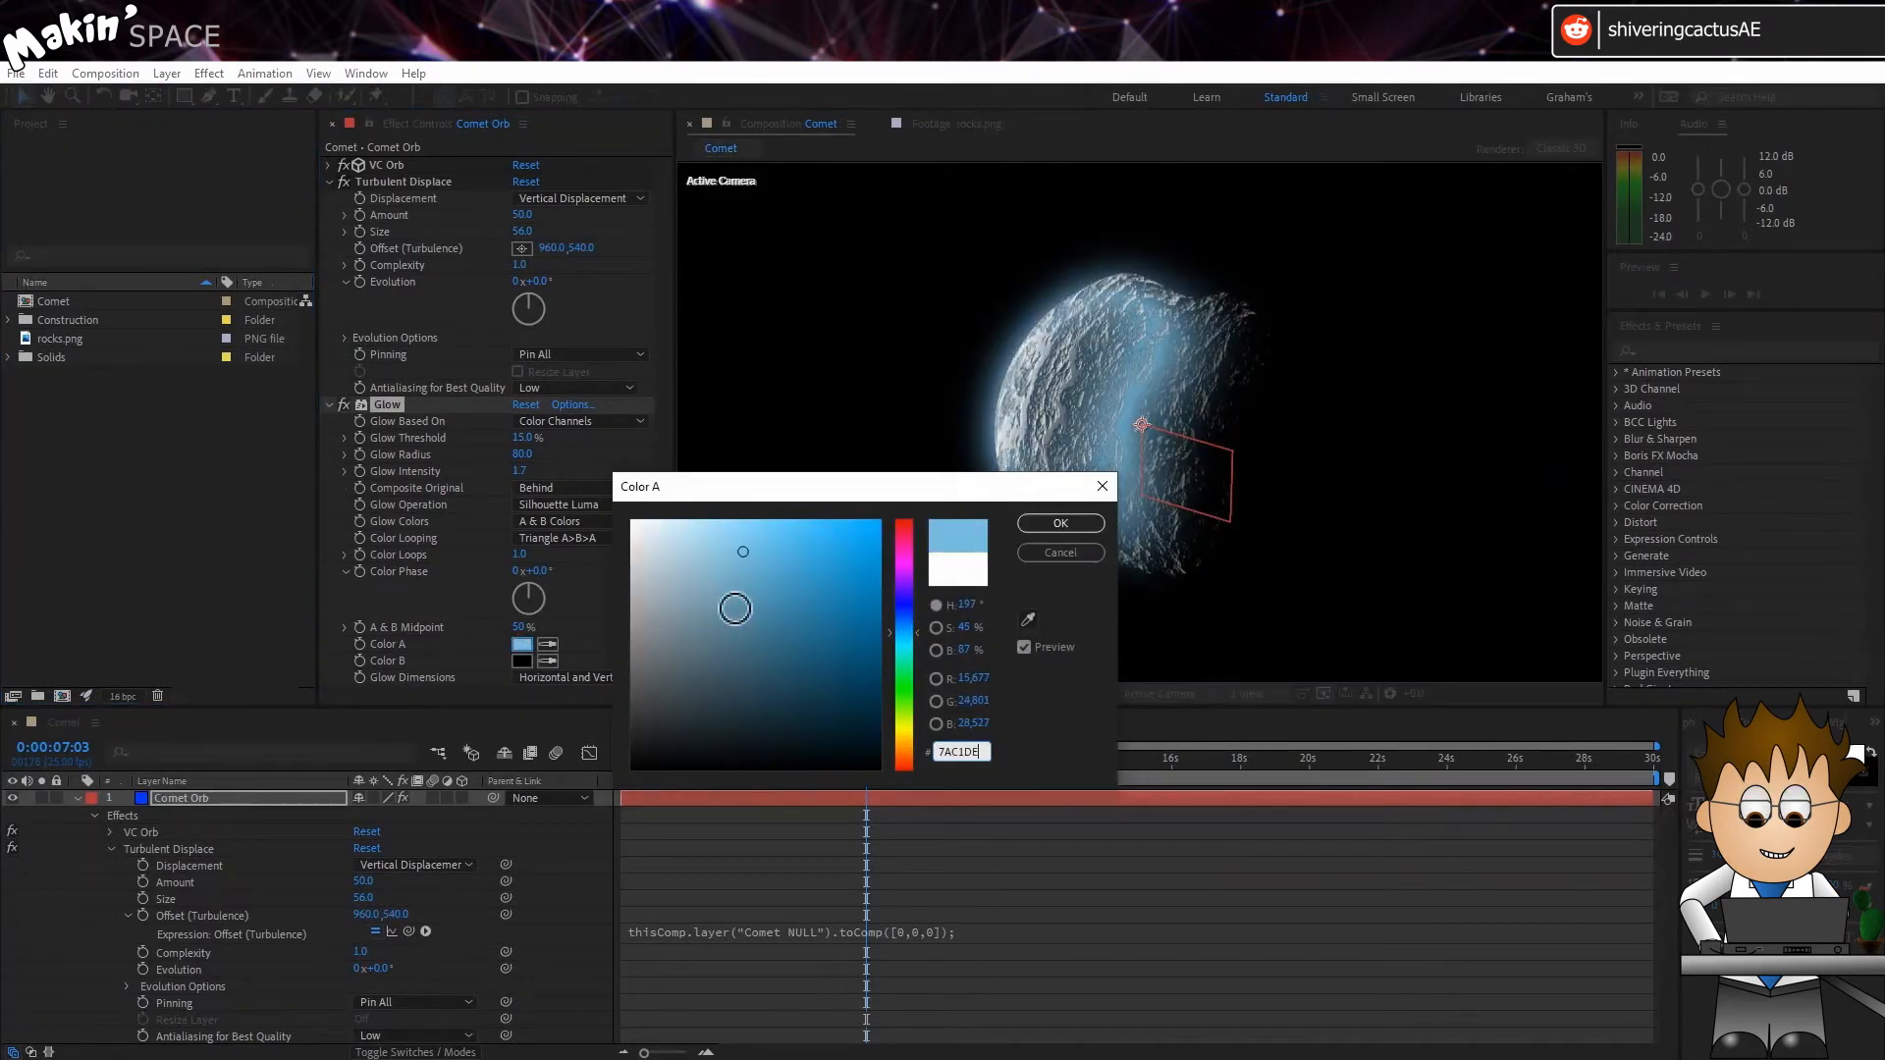
pyautogui.click(1042, 526)
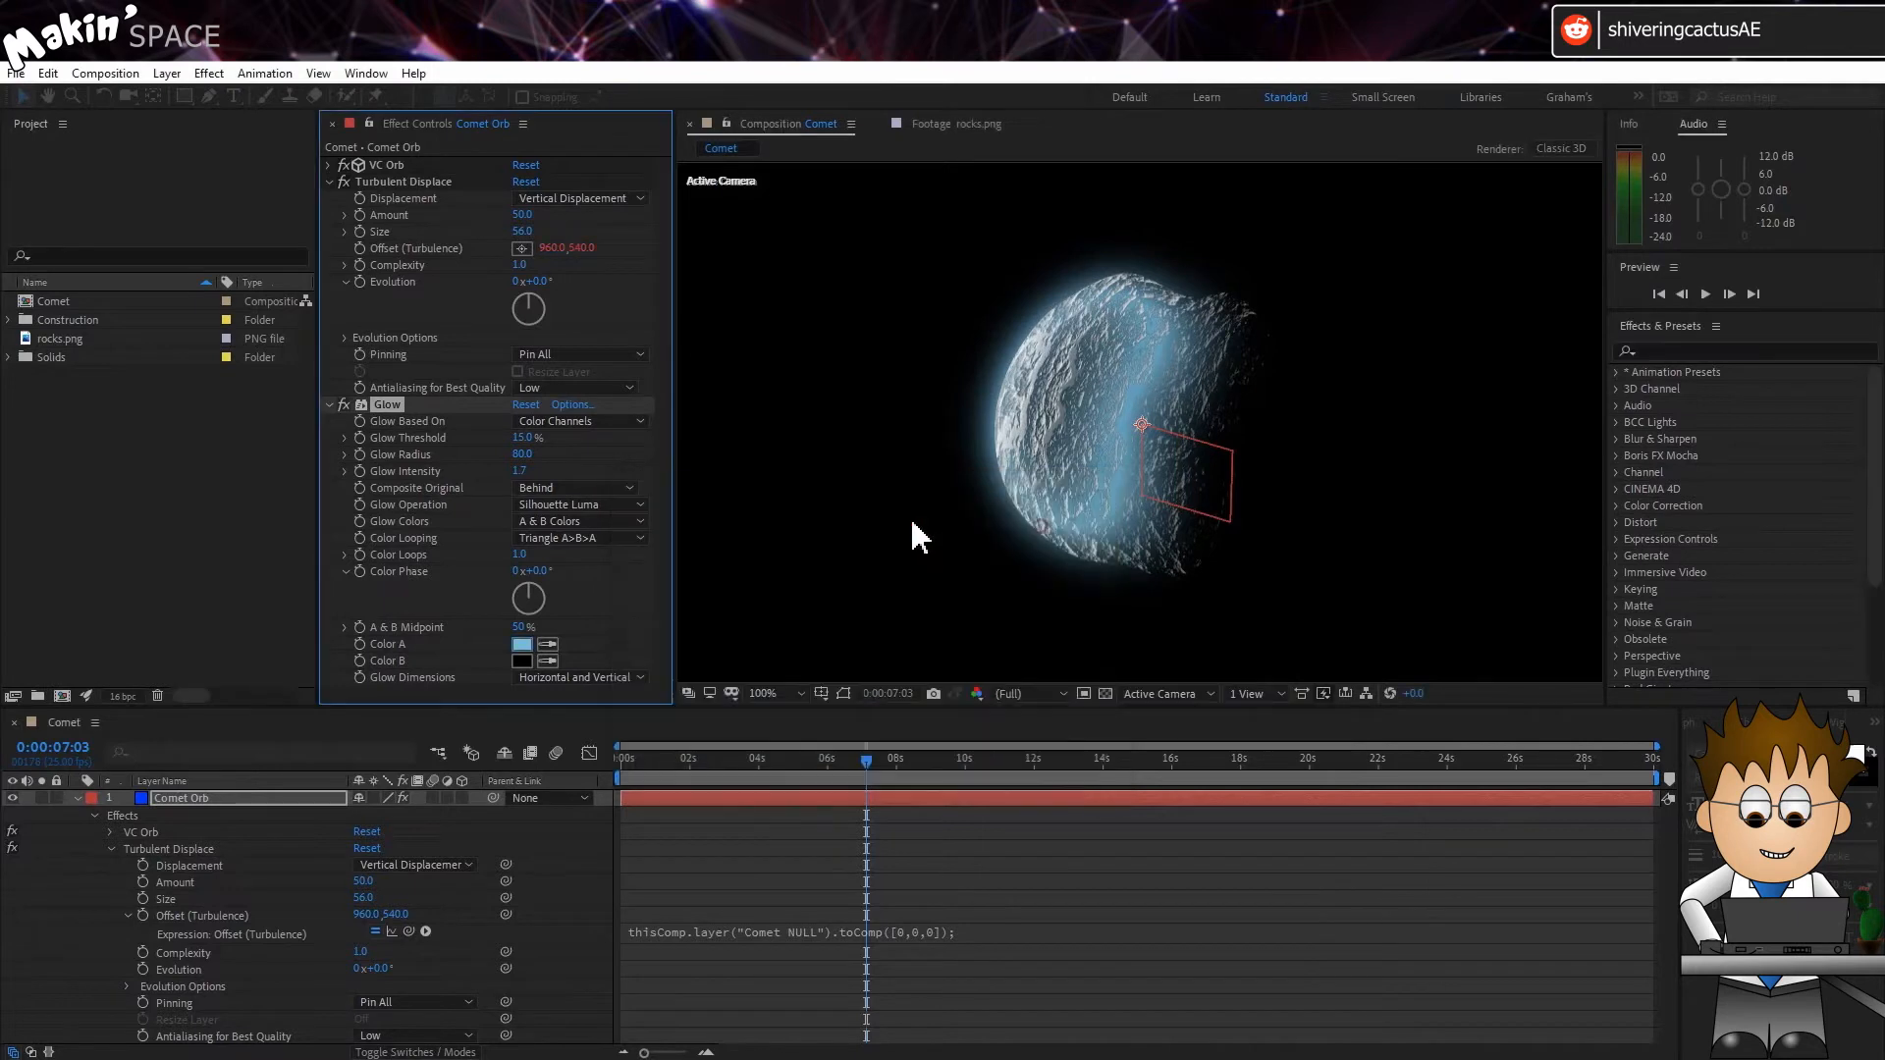
# Set the Glow effect's Color B to a darker, medium blue.
pyautogui.click(521, 659)
pyautogui.click(905, 634)
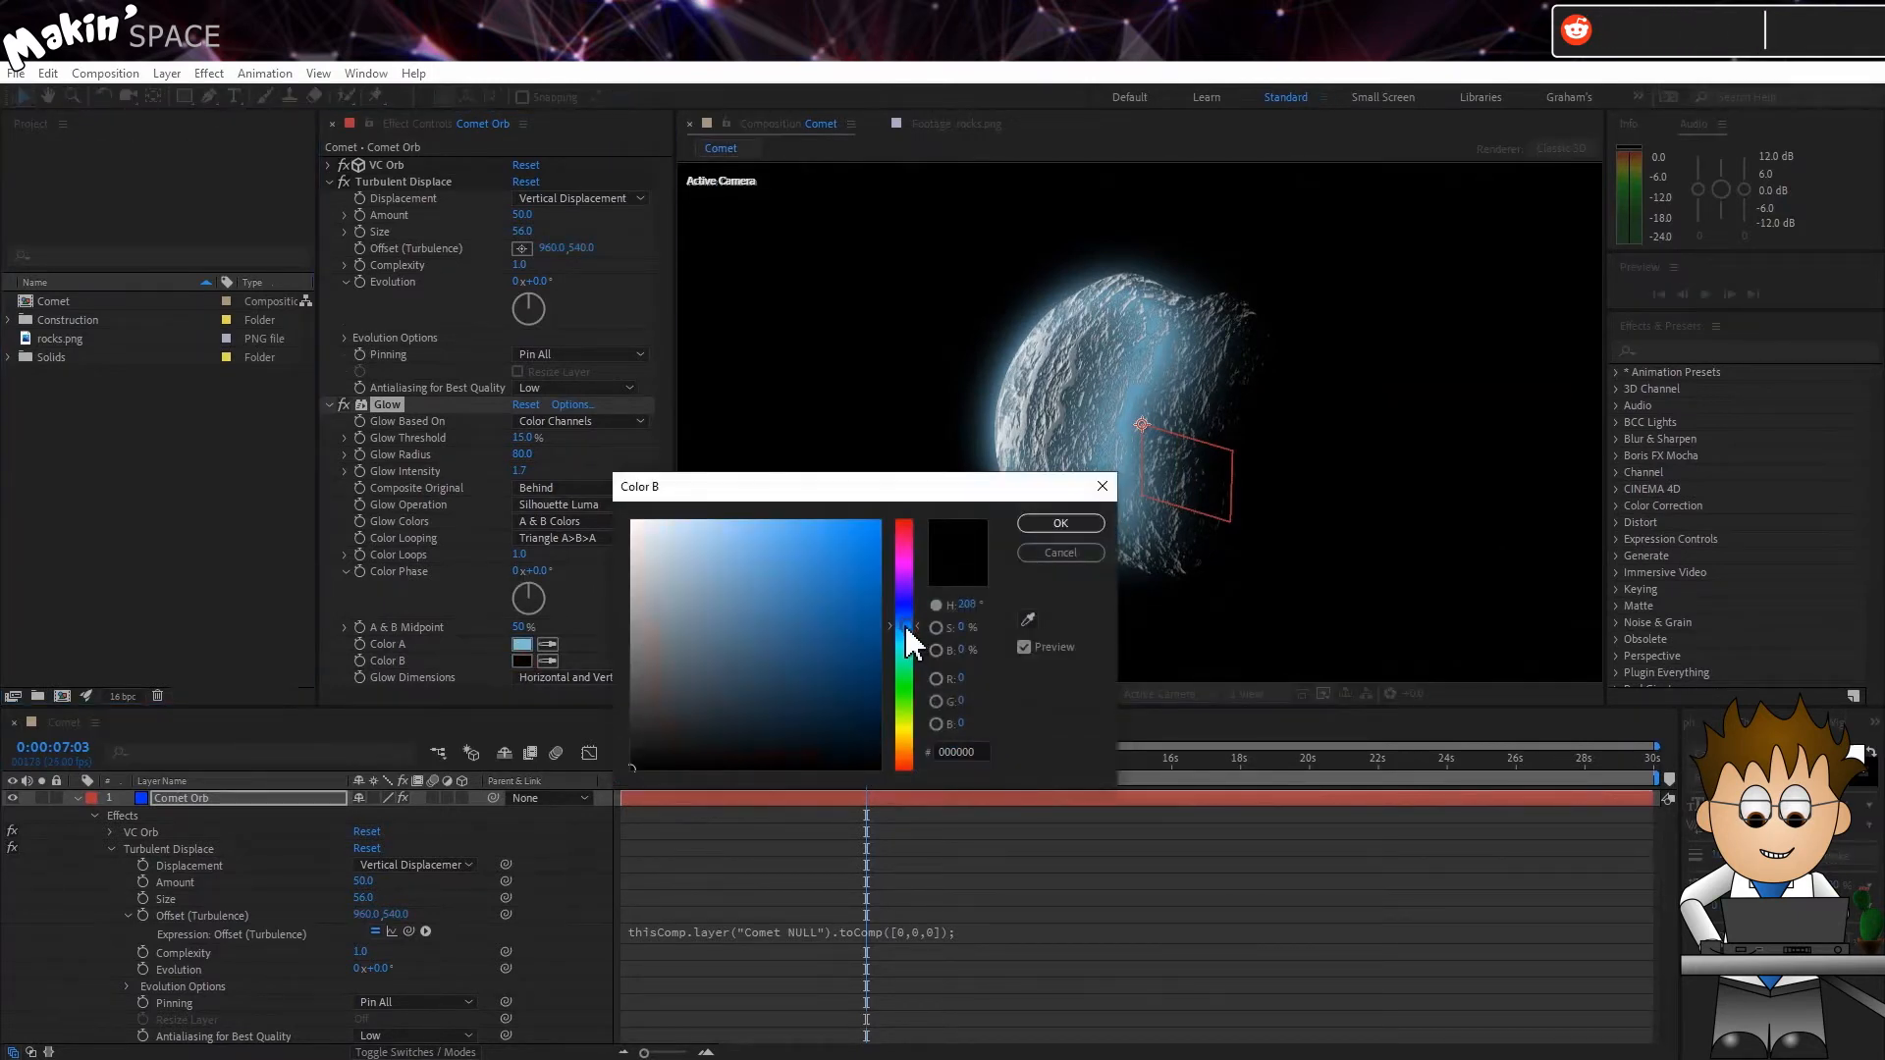
pyautogui.click(792, 611)
pyautogui.click(1046, 527)
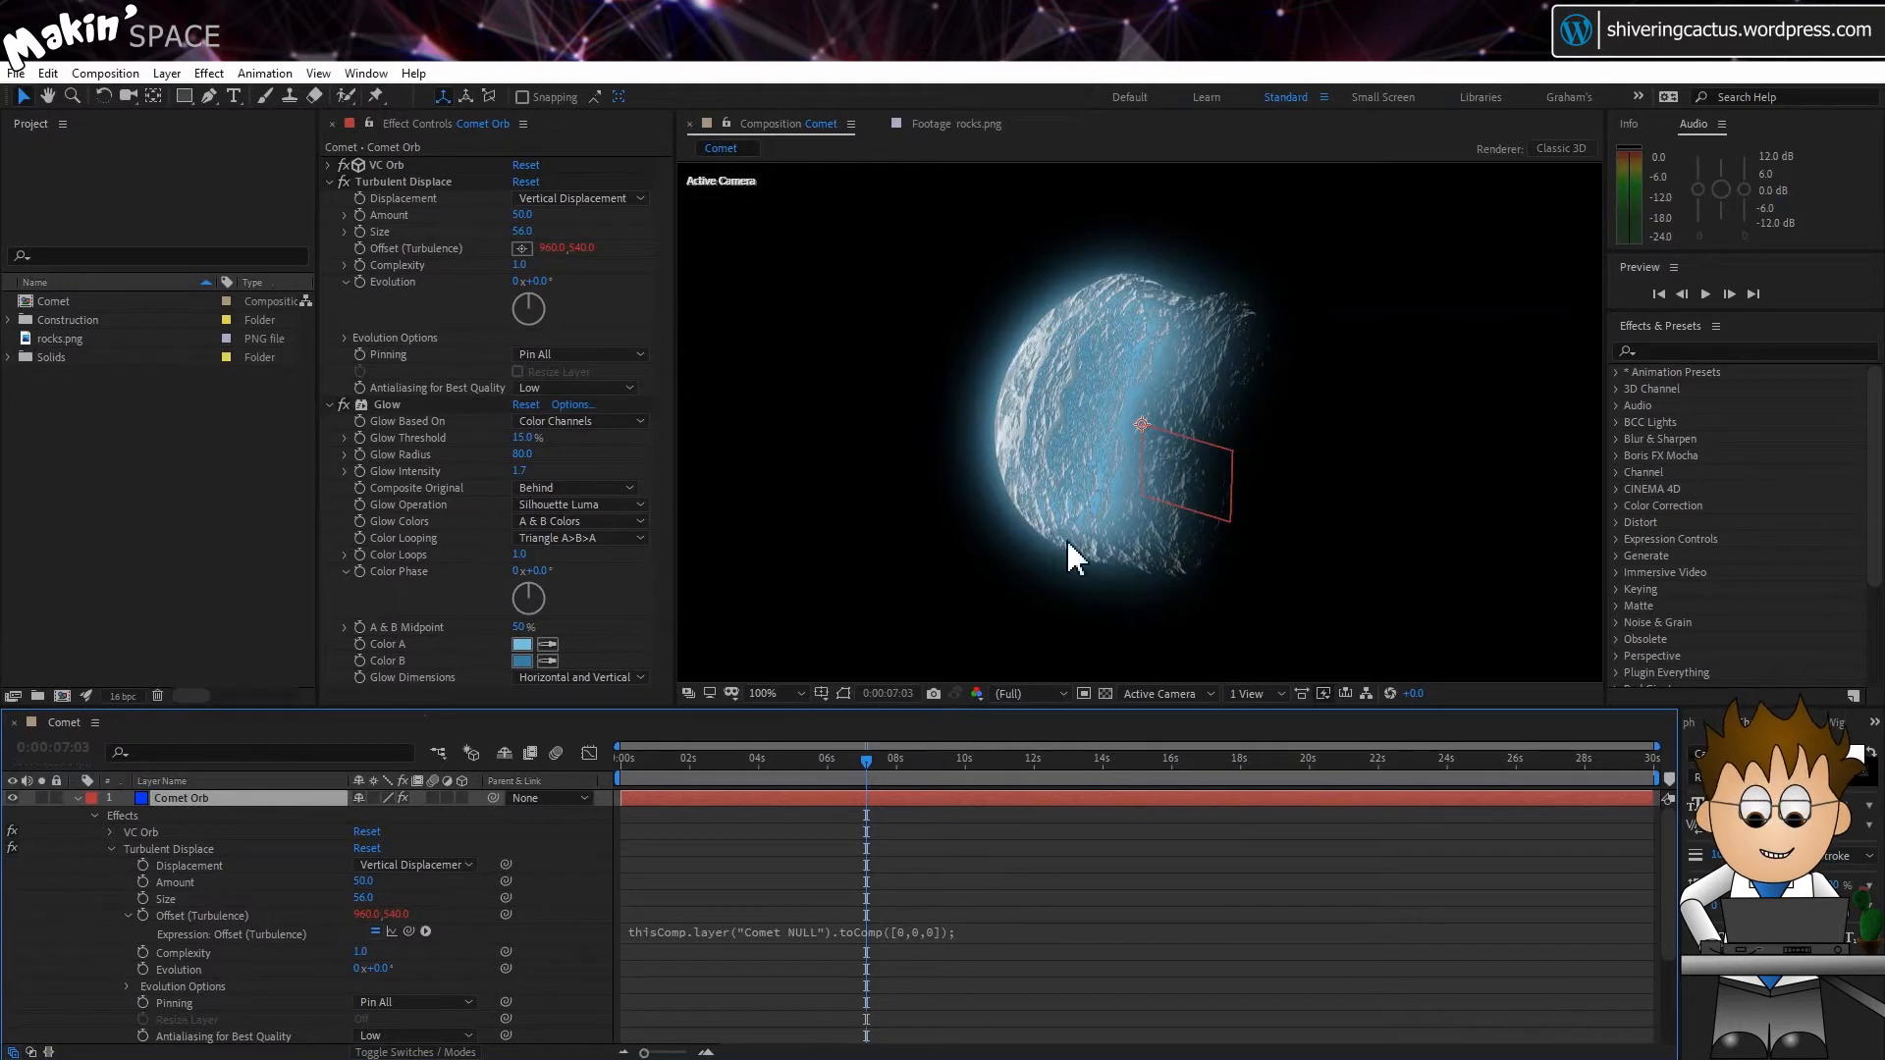
# Apply the Channel Blur effect to the Comet Orb layer and set its Alpha Blurriness to 20.
pyautogui.click(210, 74)
pyautogui.moveTo(328, 234)
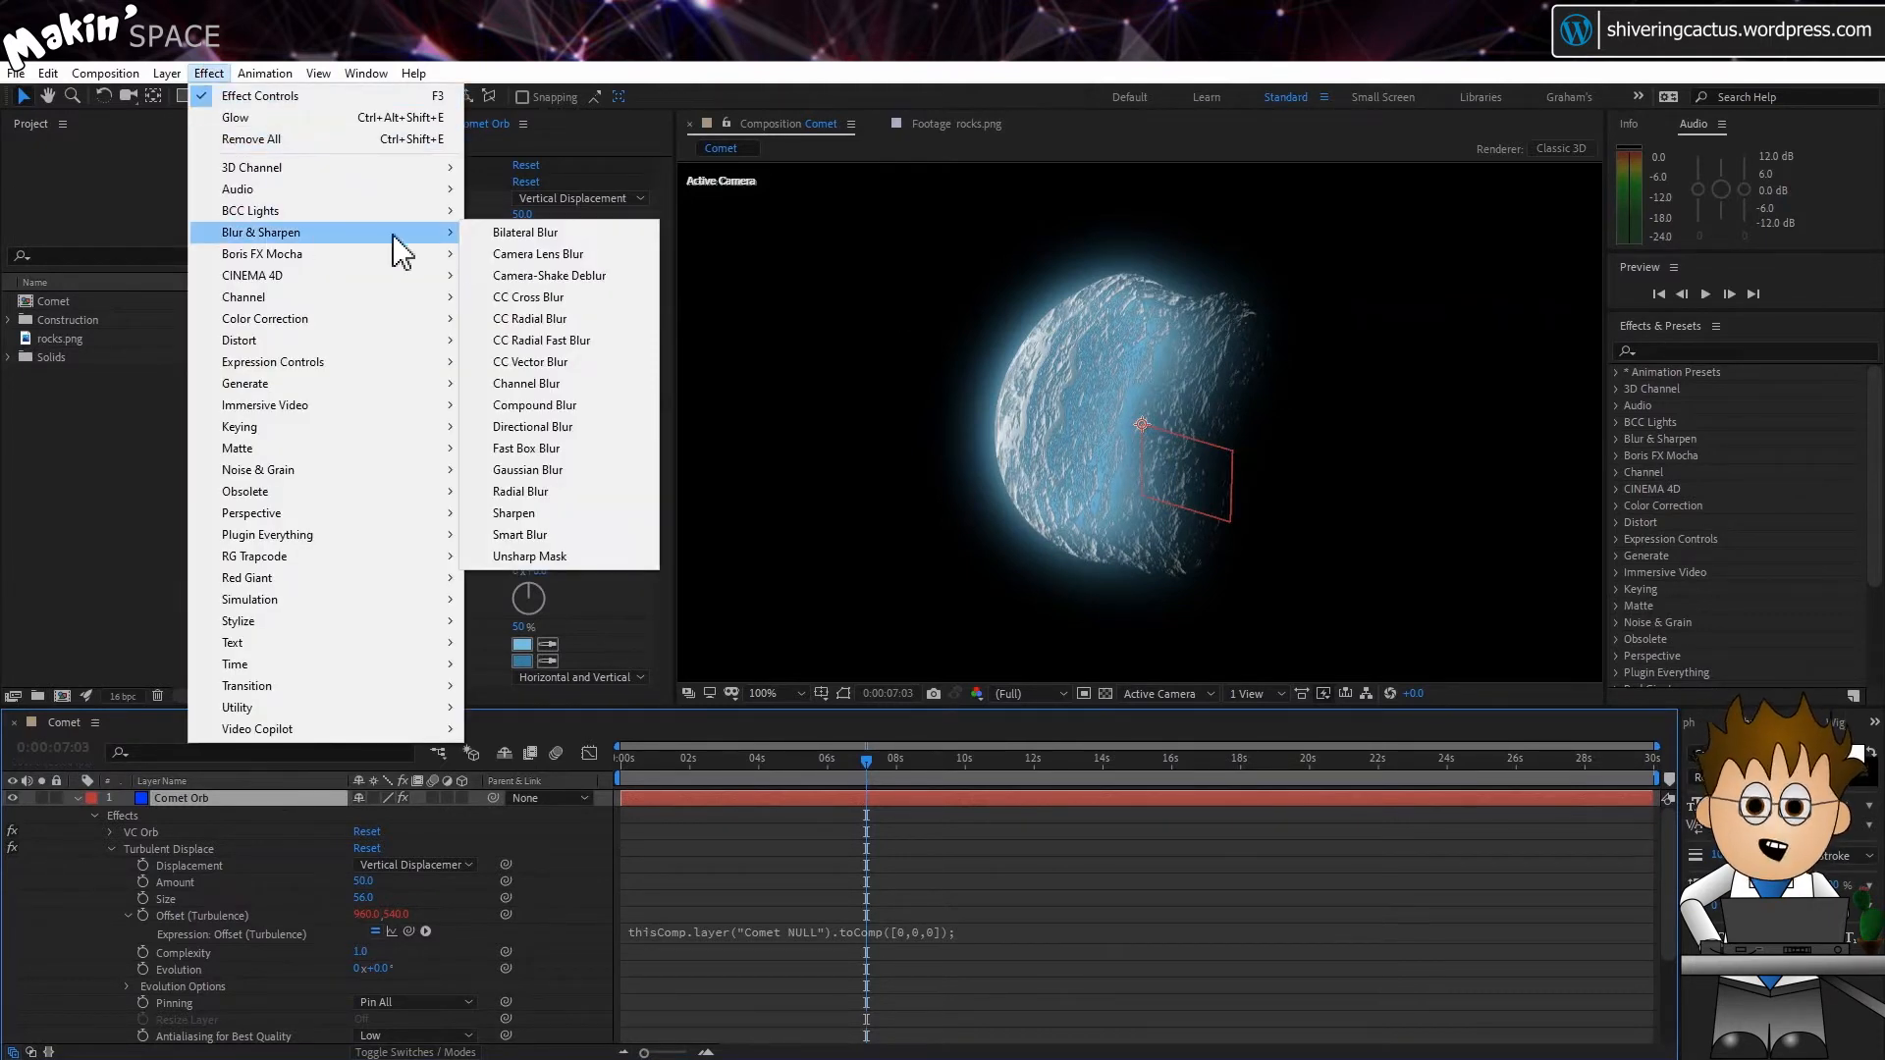
pyautogui.click(557, 385)
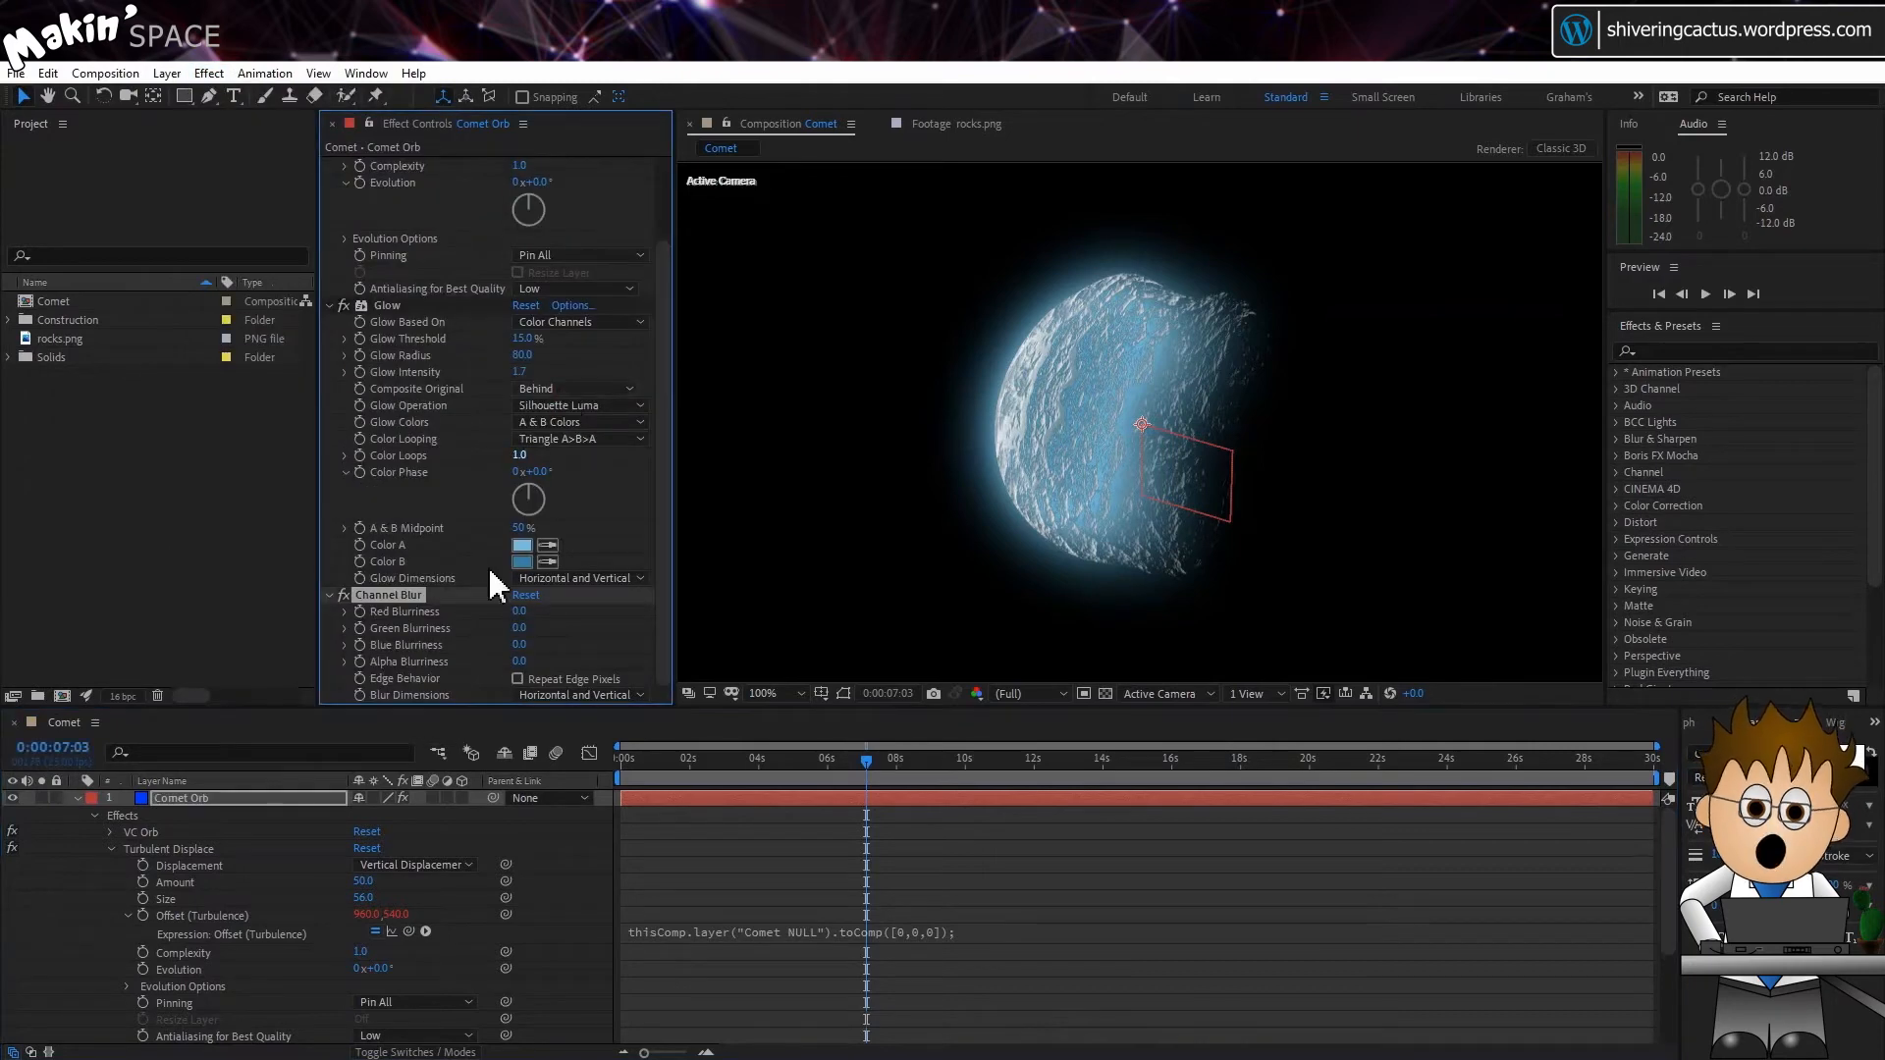
pyautogui.click(519, 661)
pyautogui.write('20')
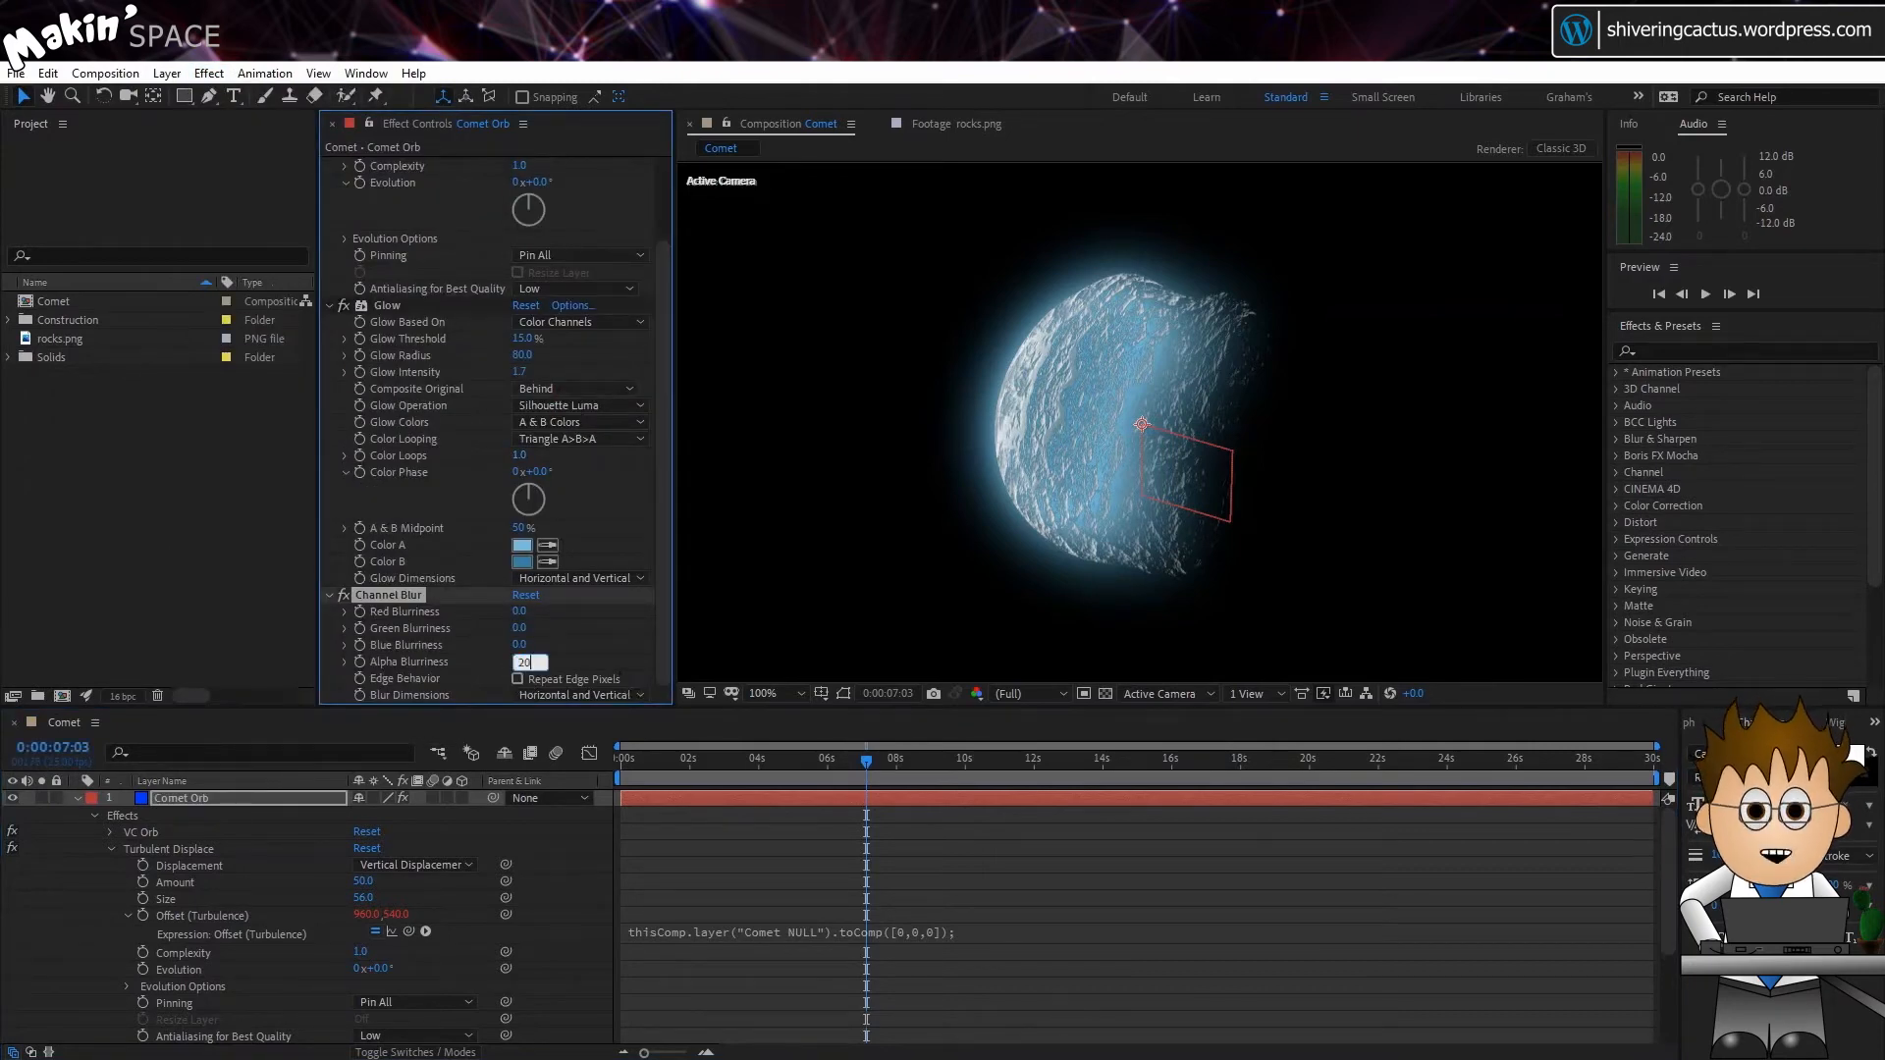
pyautogui.press('Return')
# Move Channel Blur above Glow in the effect order and collapse the Channel Blur and Turbulent Displace settings.
pyautogui.moveTo(389, 592); pyautogui.dragTo(389, 301)
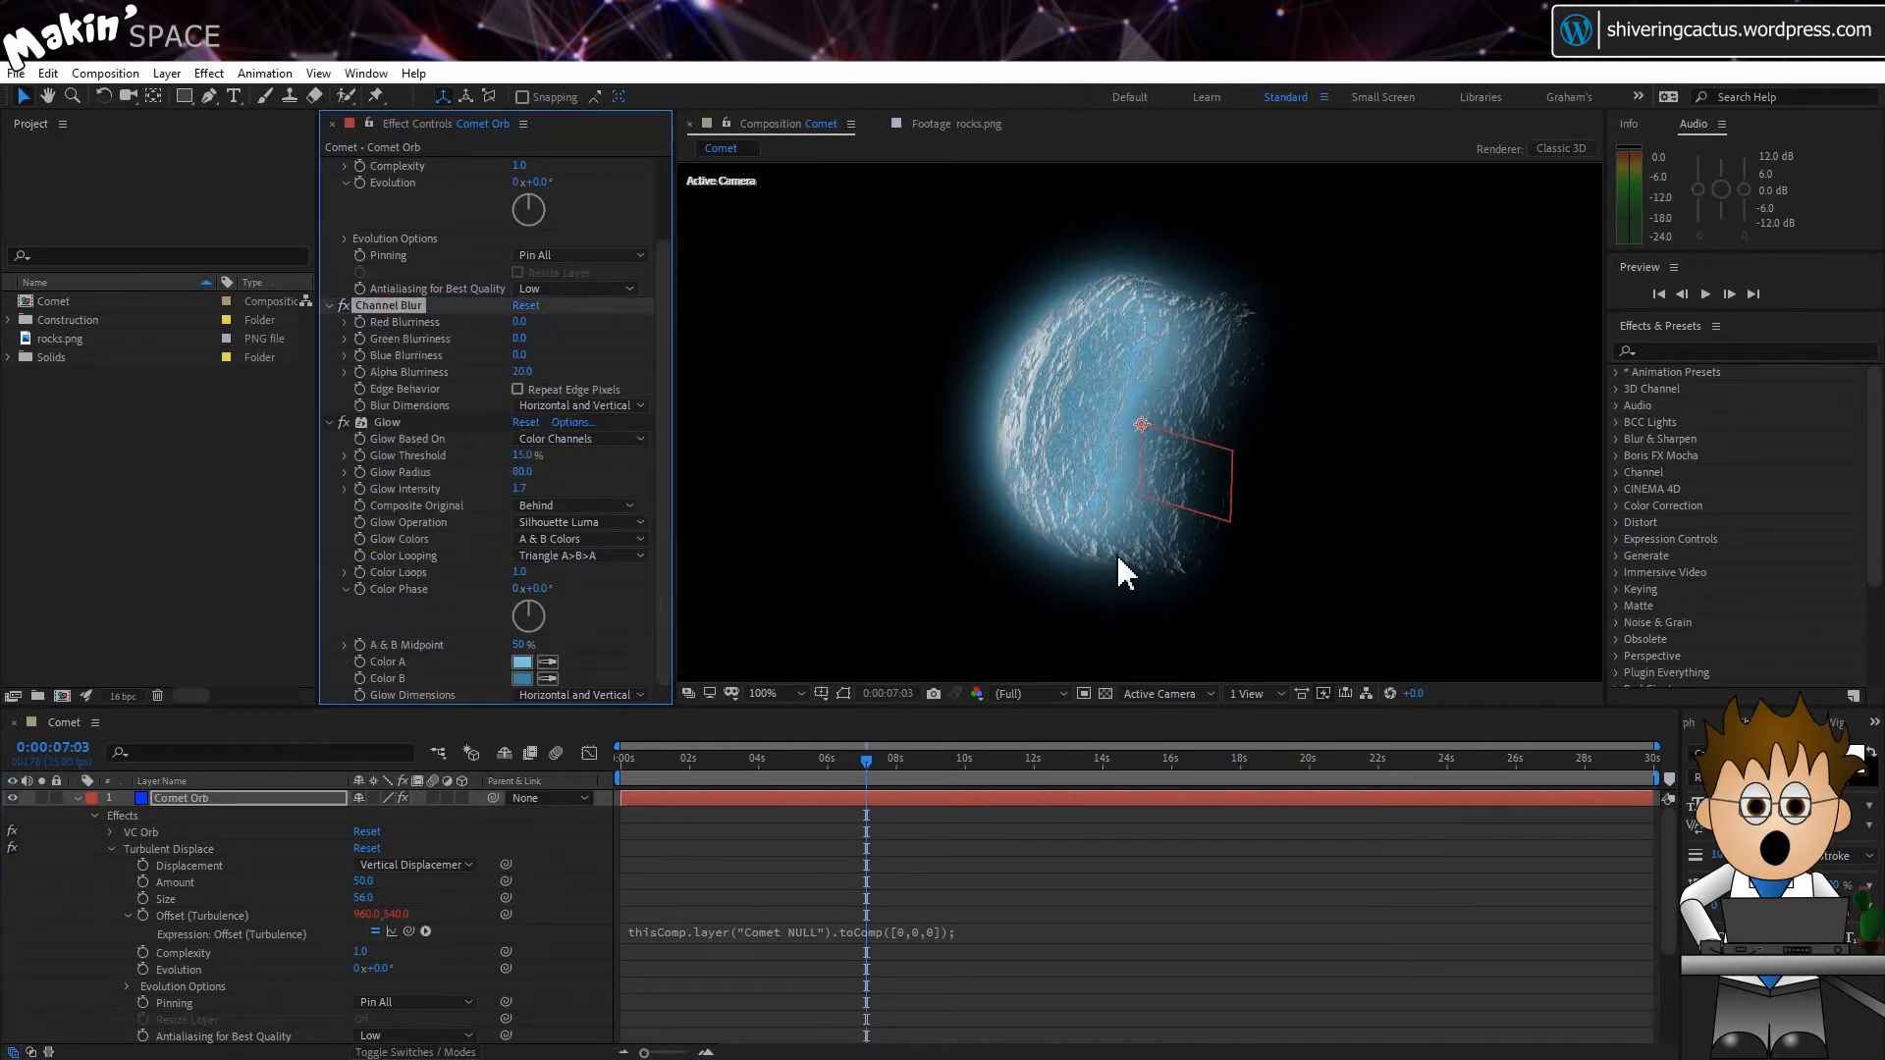
pyautogui.click(329, 305)
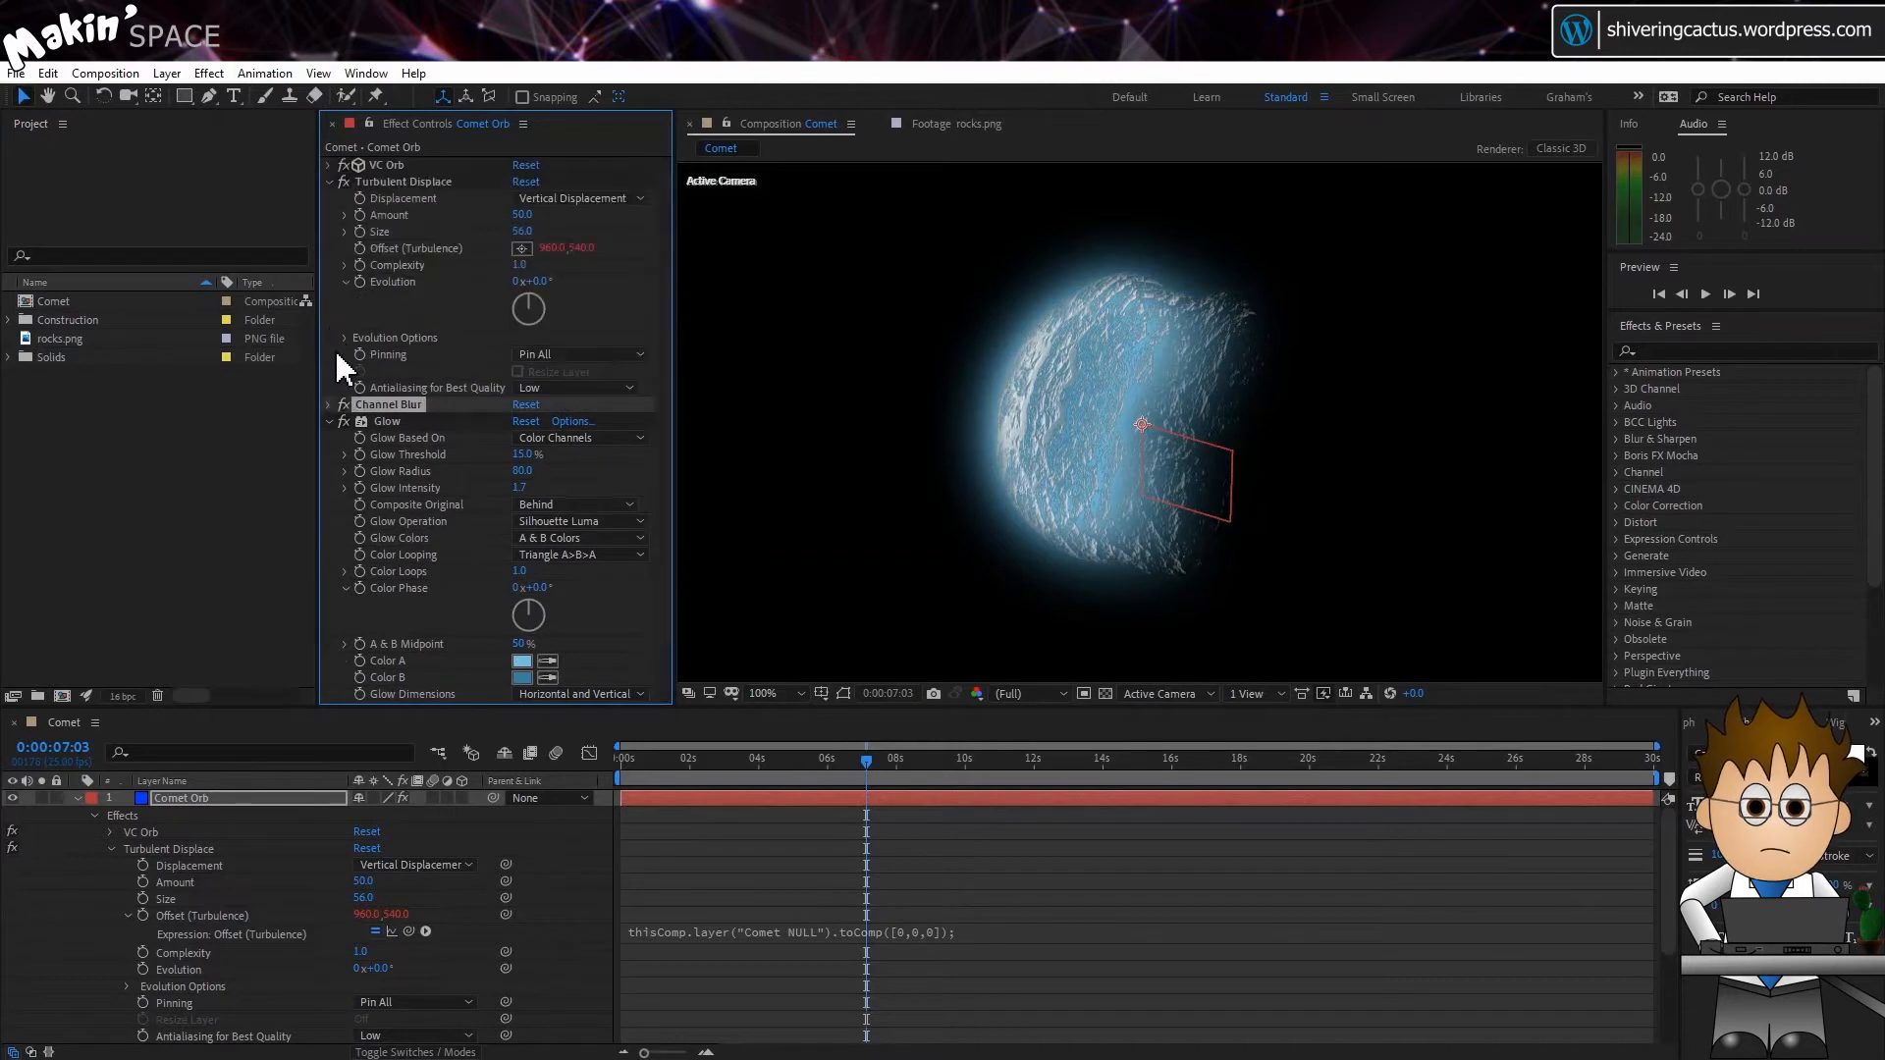
pyautogui.click(334, 189)
pyautogui.click(329, 181)
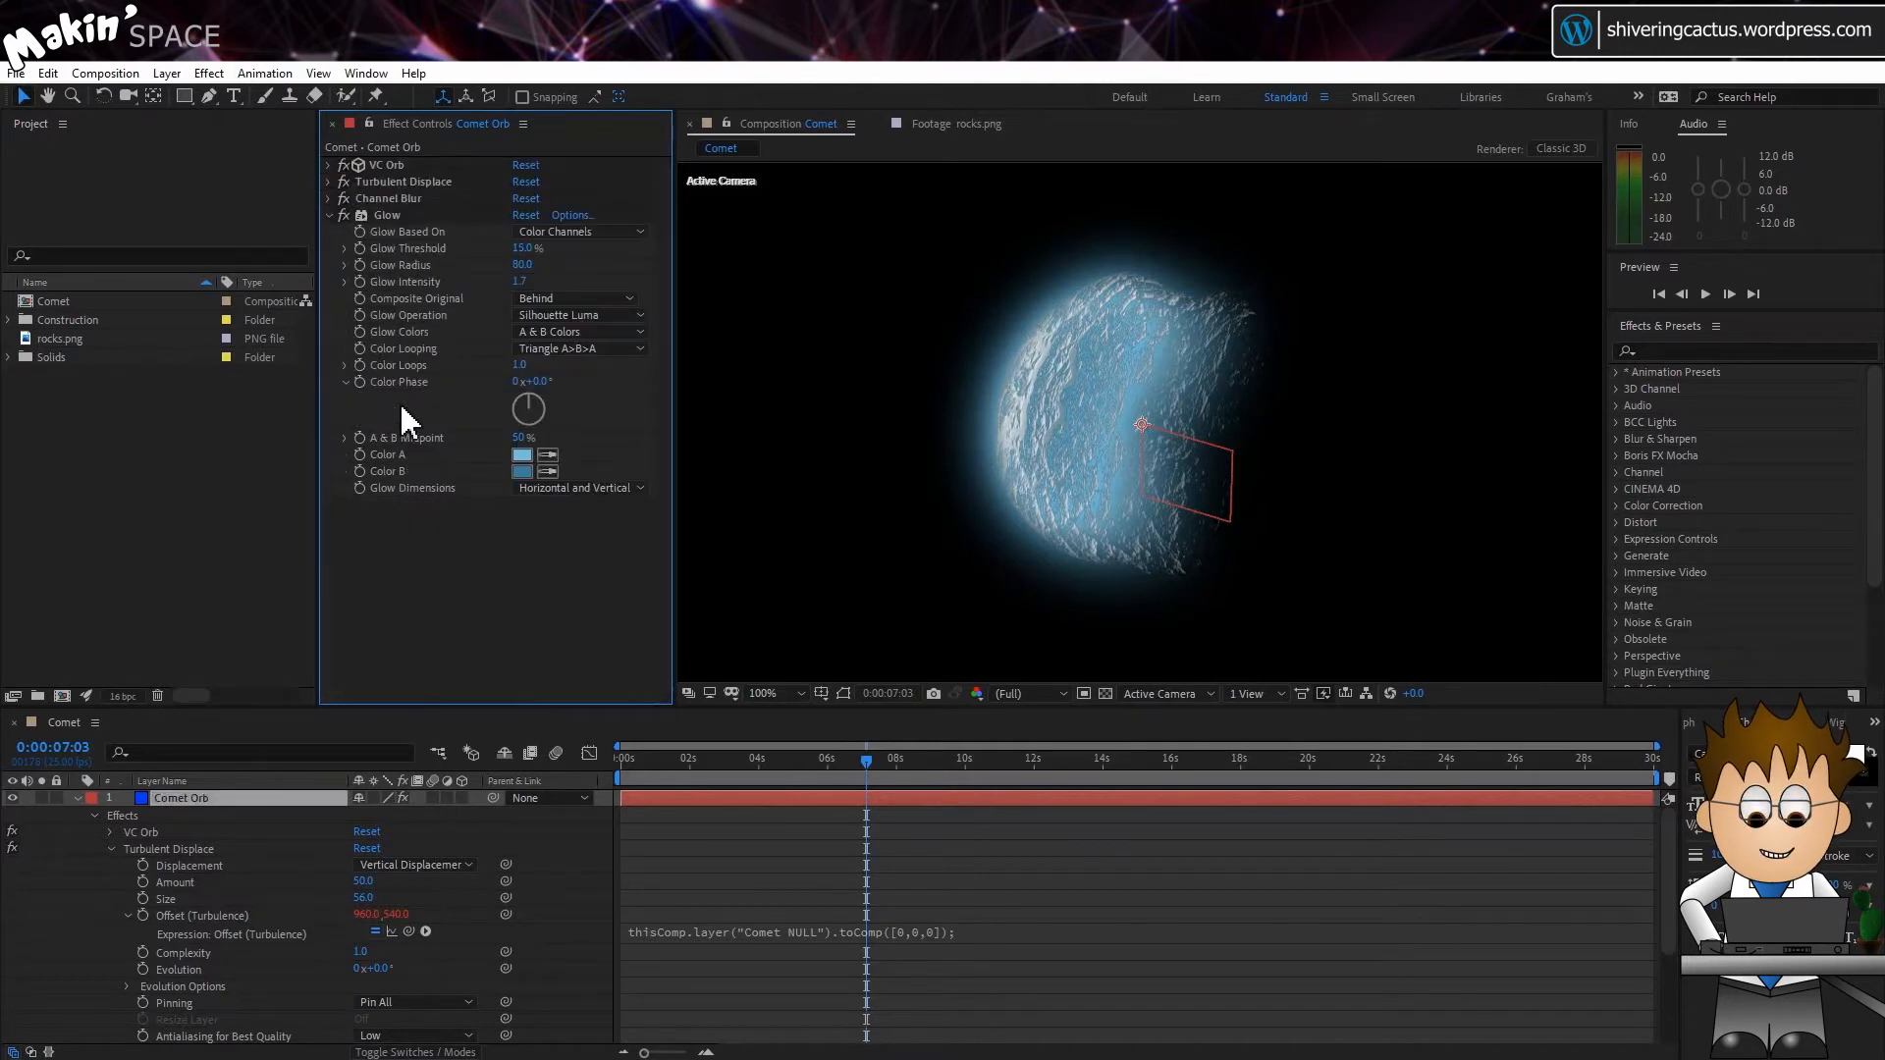
# Create a new 1920 x 1080 solid layer coloured pure red (FF0000).
pyautogui.click(167, 73)
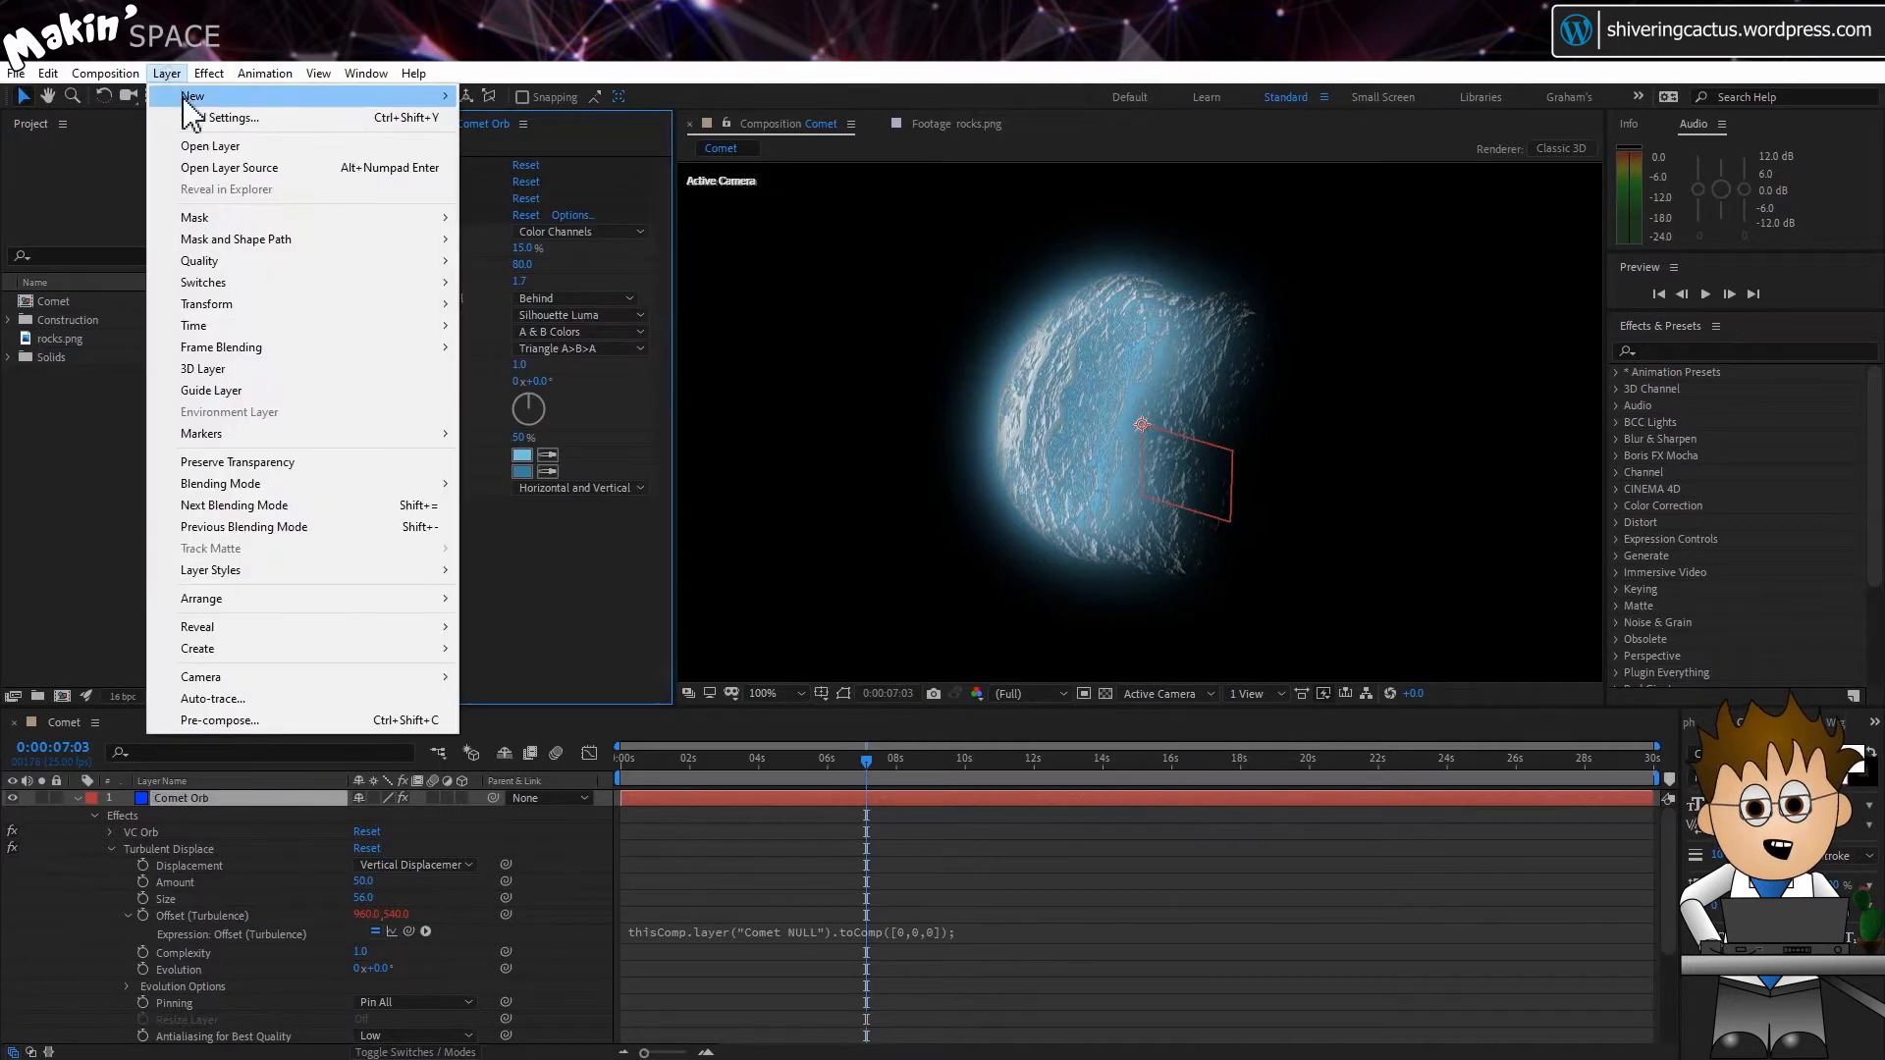
pyautogui.moveTo(339, 101)
pyautogui.click(525, 120)
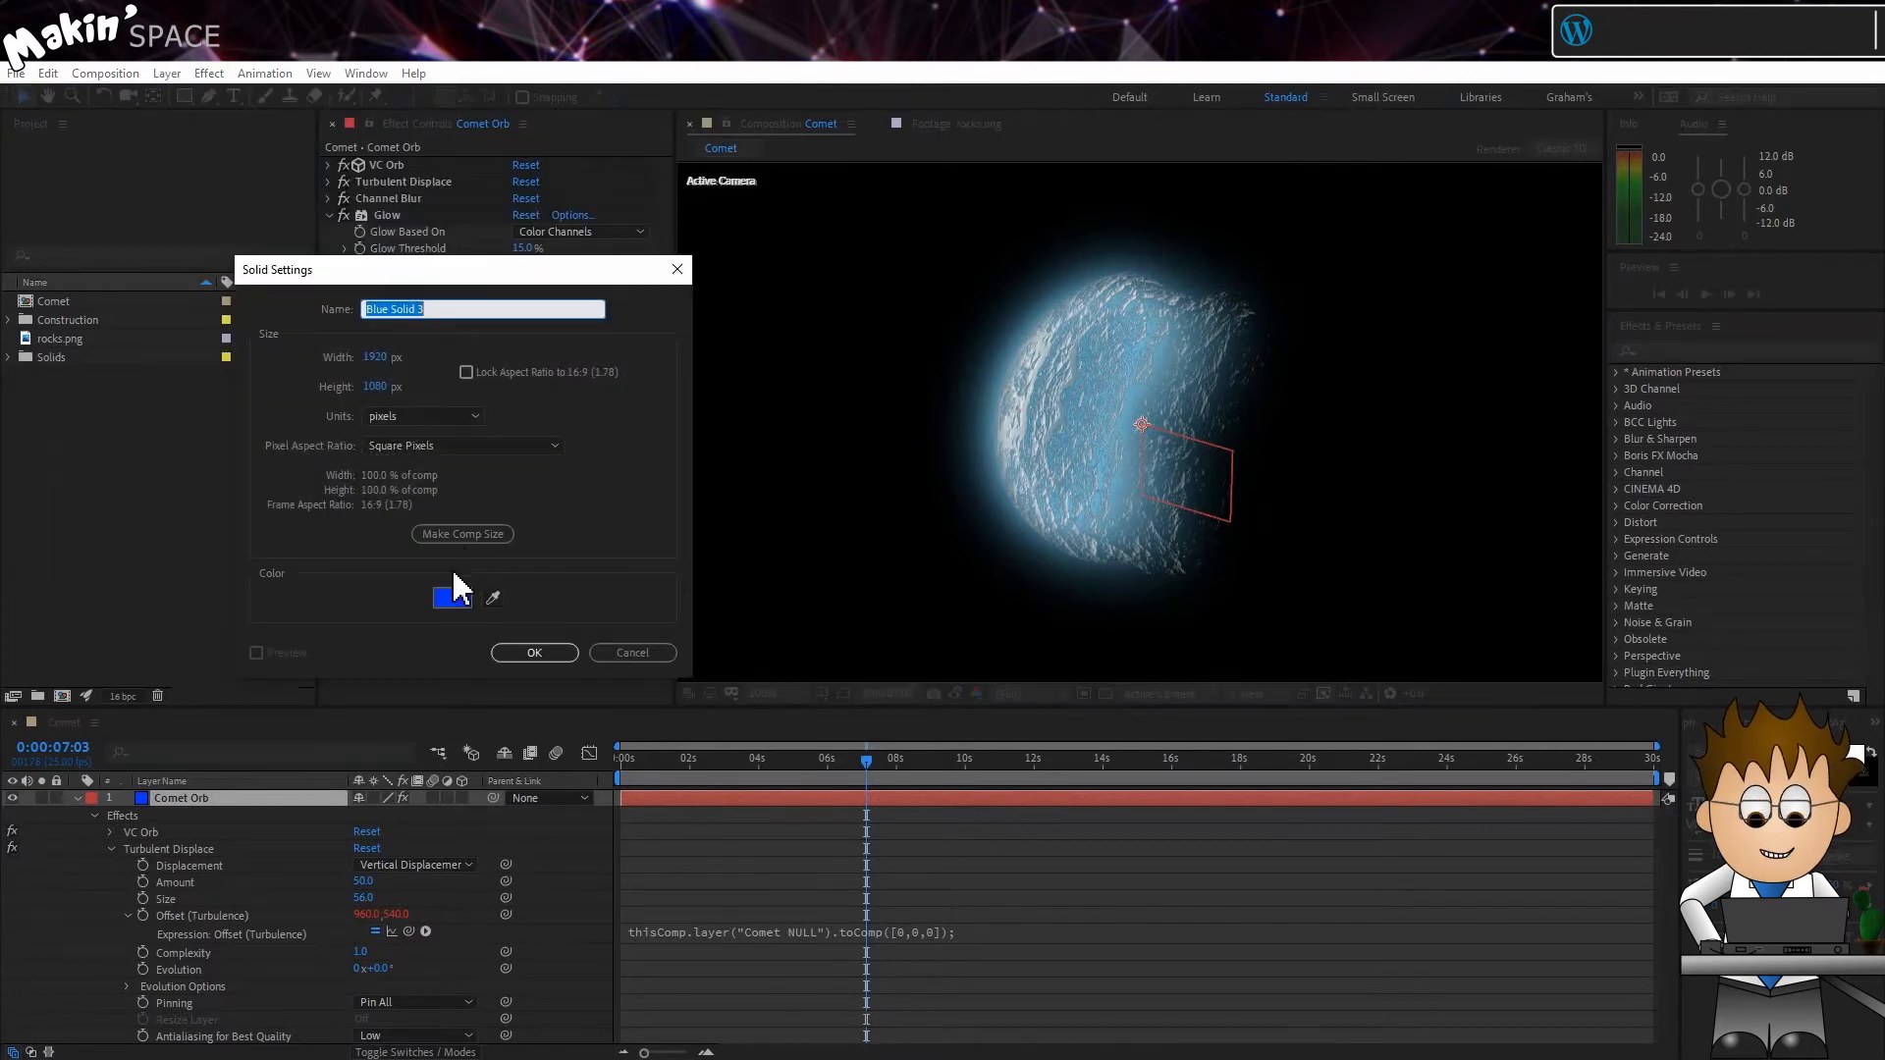
pyautogui.click(454, 597)
pyautogui.moveTo(770, 602); pyautogui.dragTo(957, 502)
pyautogui.moveTo(904, 560); pyautogui.dragTo(989, 482)
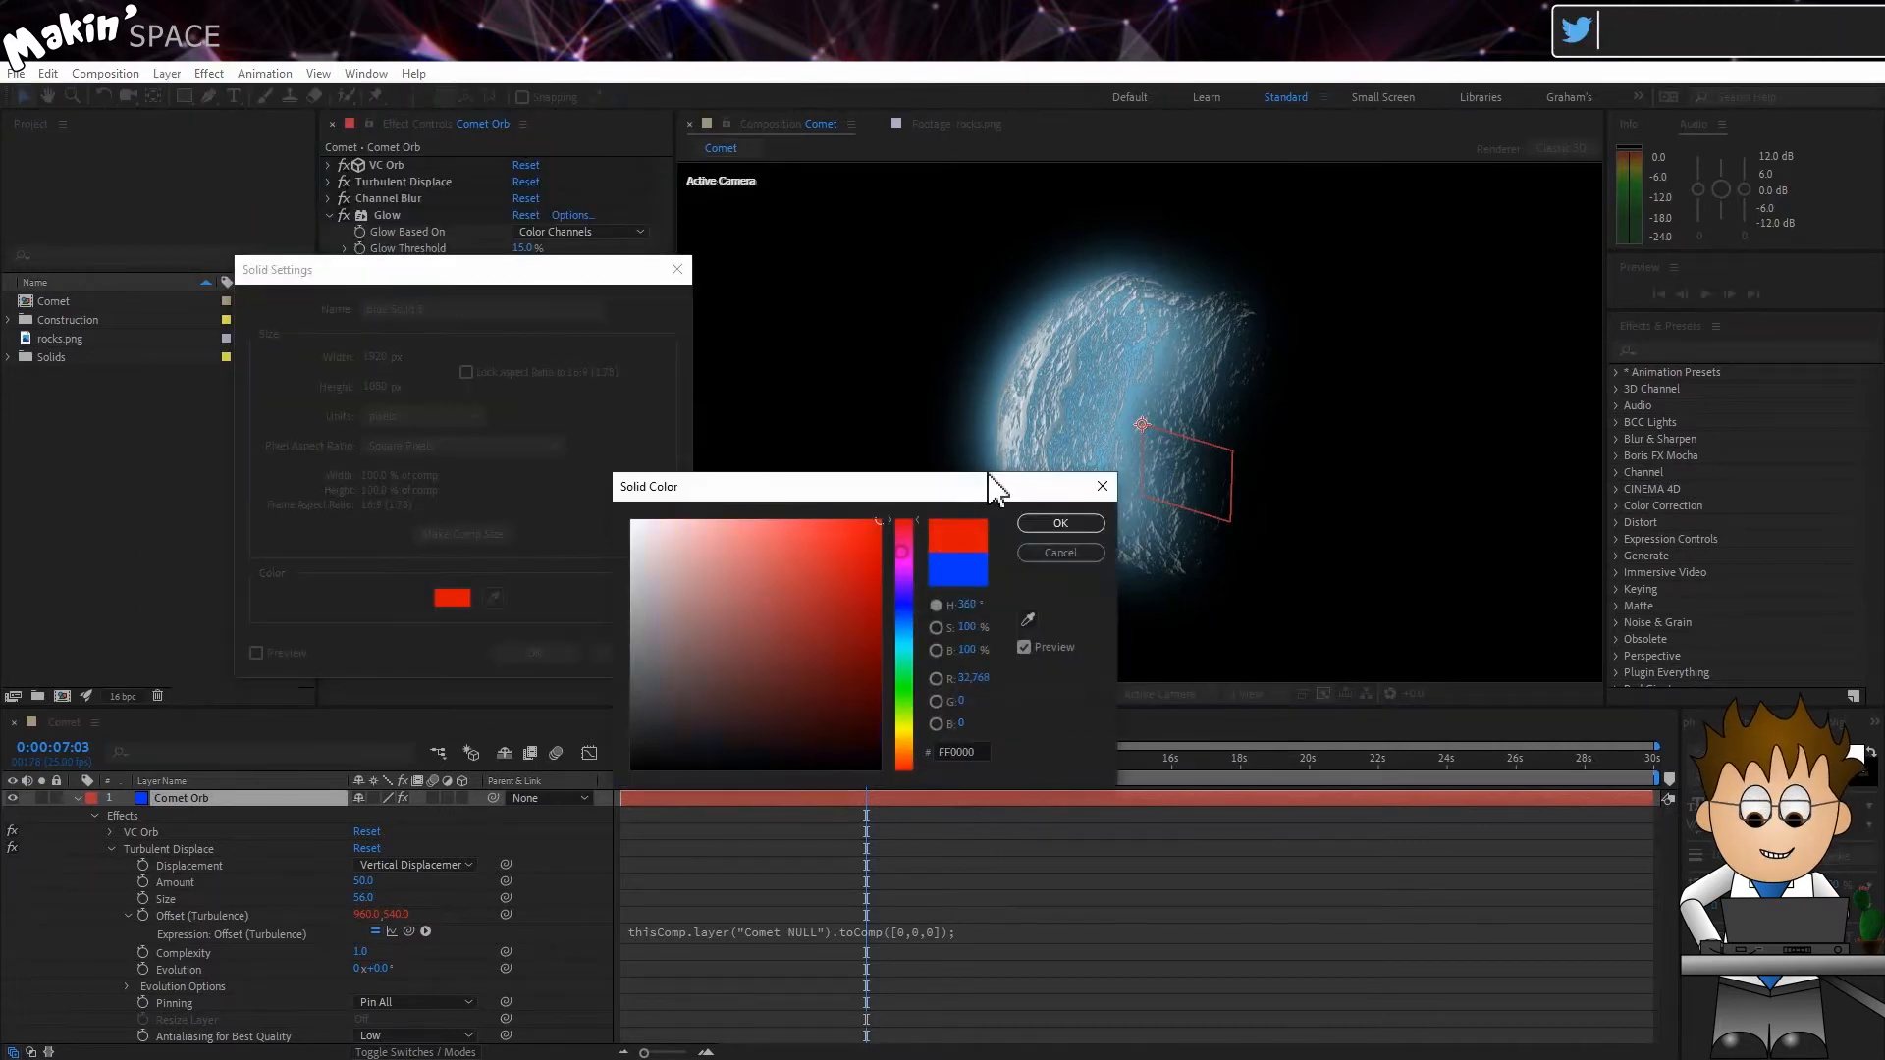
pyautogui.click(1061, 522)
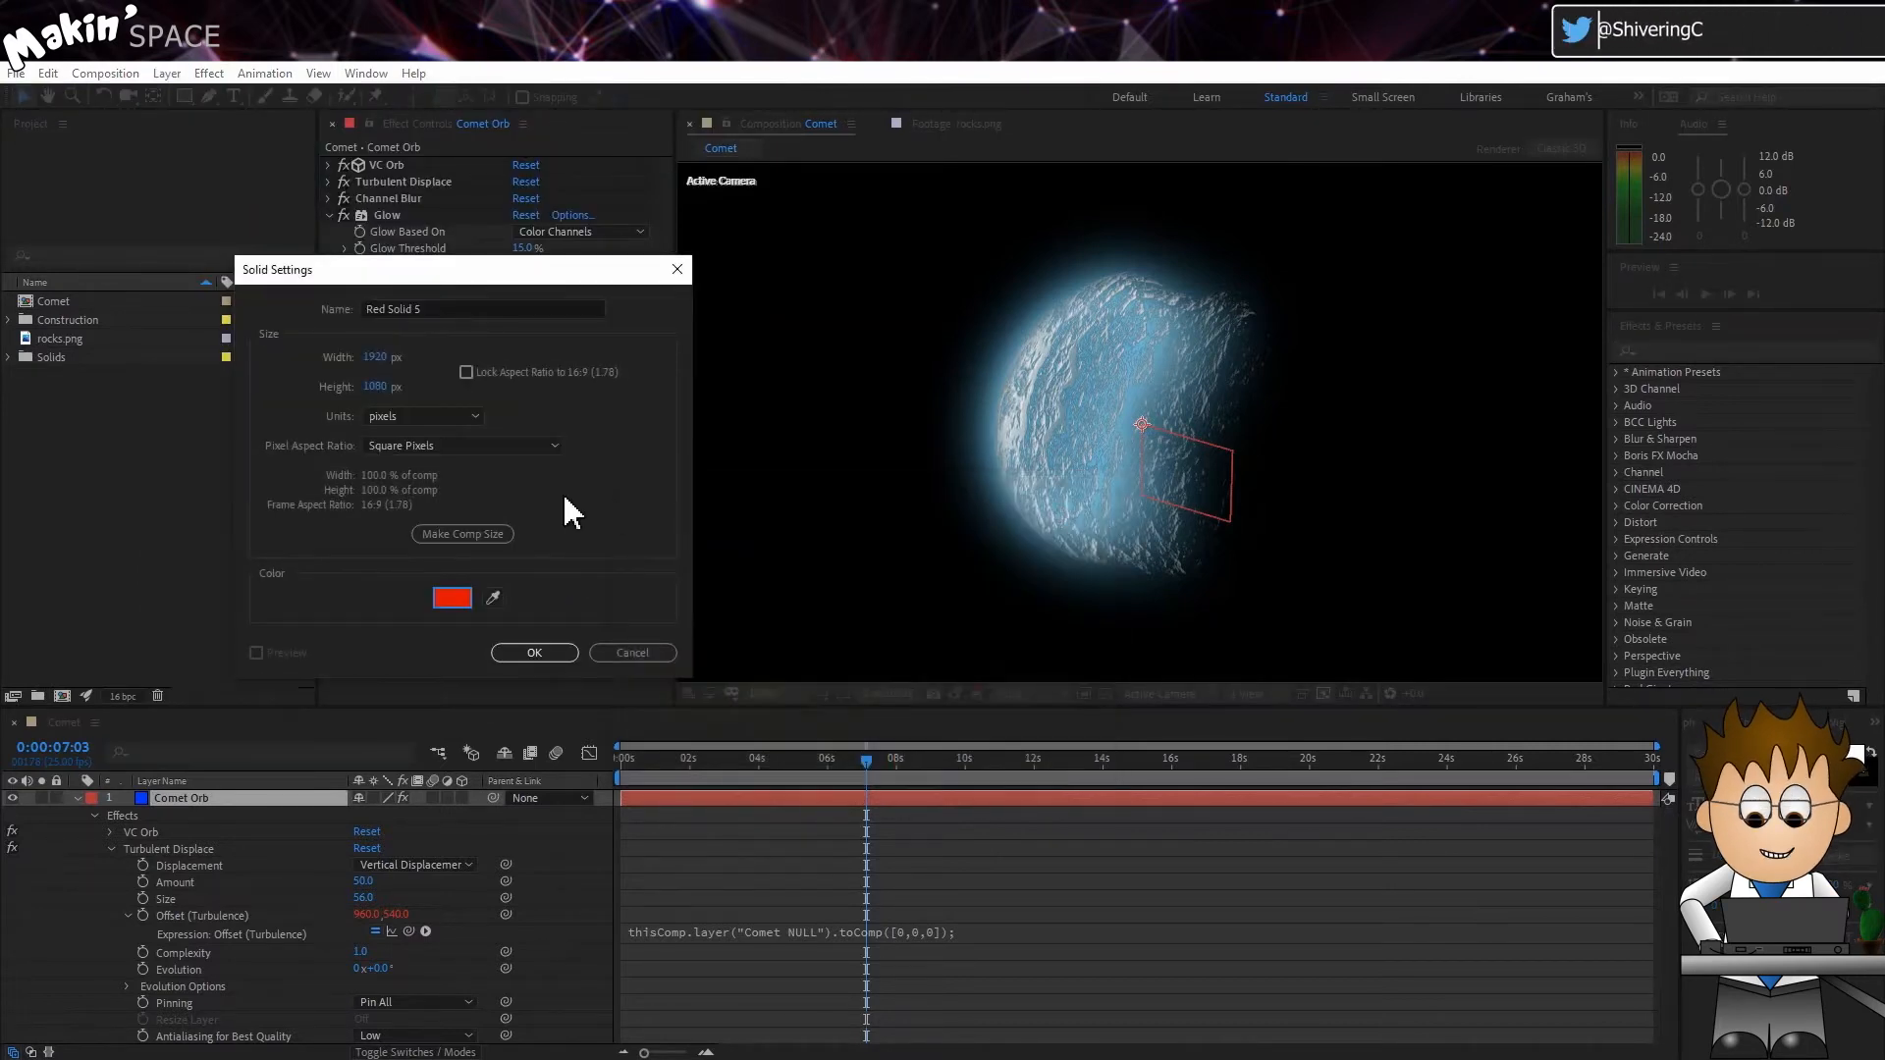
pyautogui.click(557, 656)
# Rename the new red solid layer as Particles.
pyautogui.press('Return')
pyautogui.write('Par')
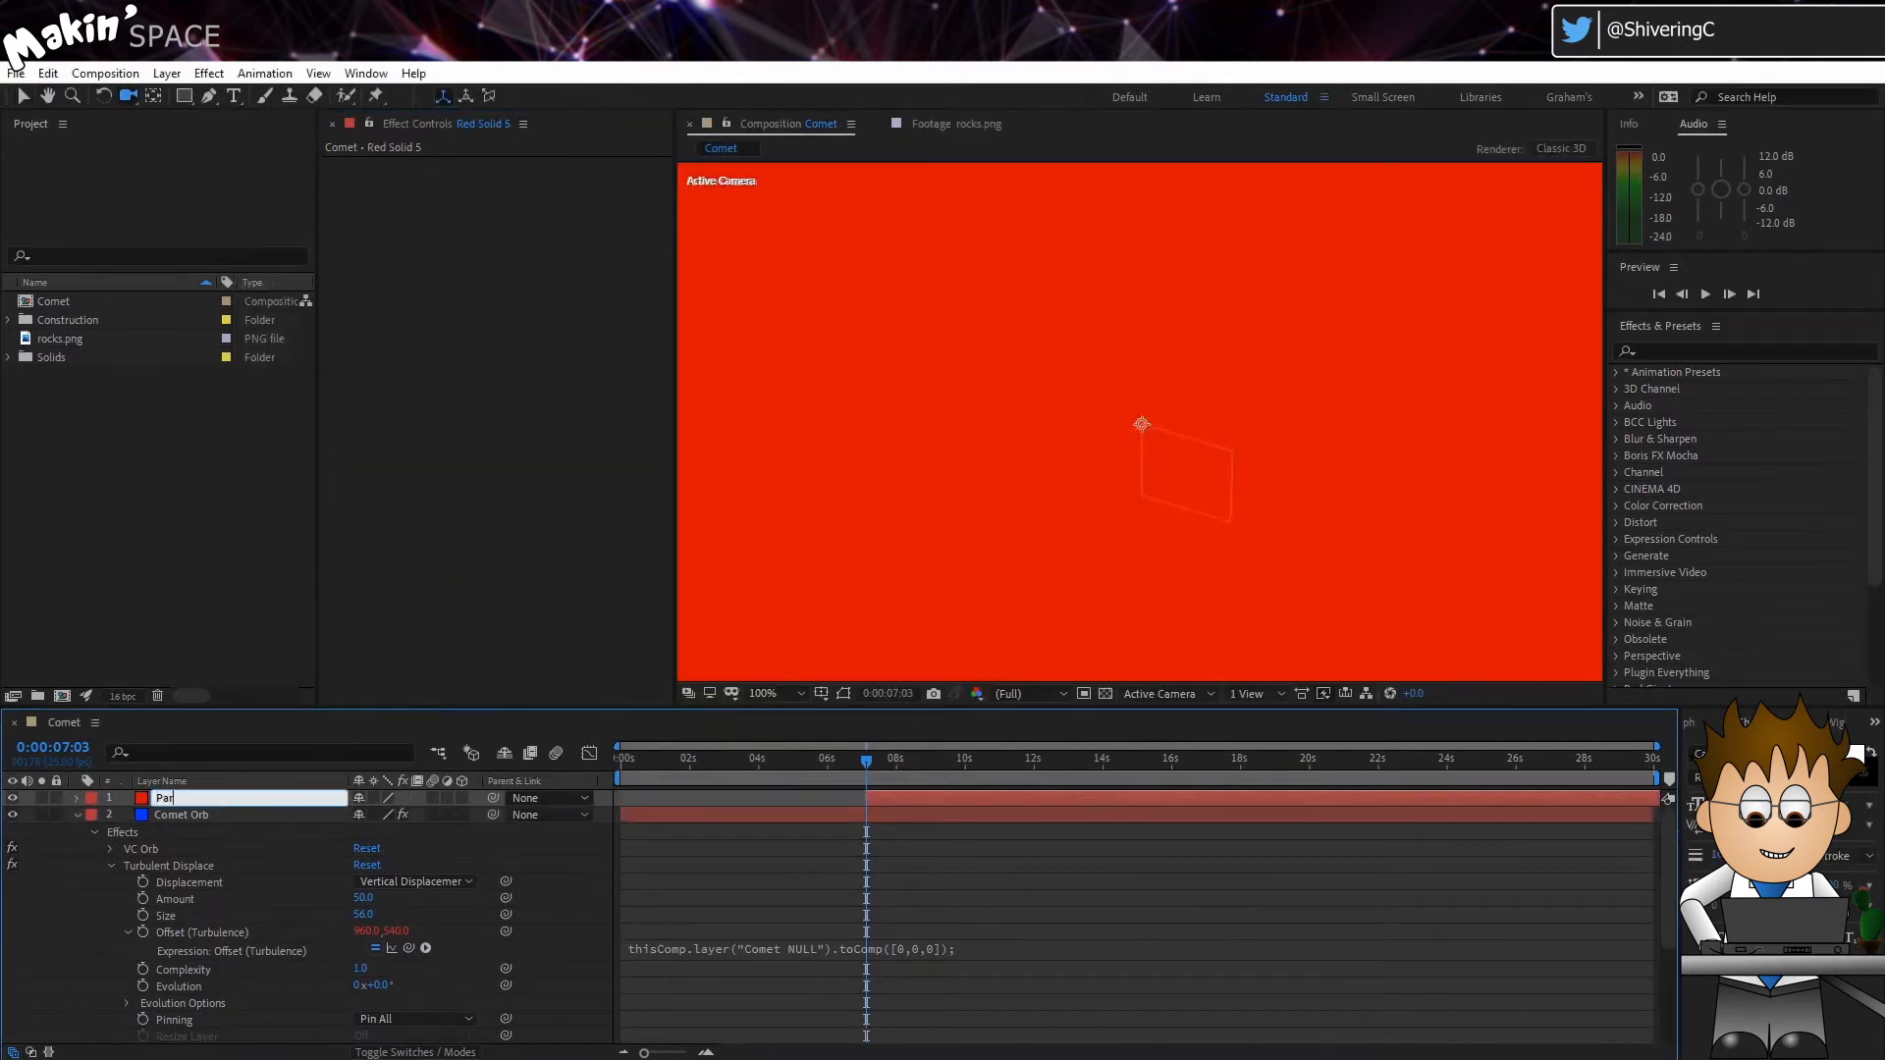
pyautogui.write('ticles')
pyautogui.press('Return')
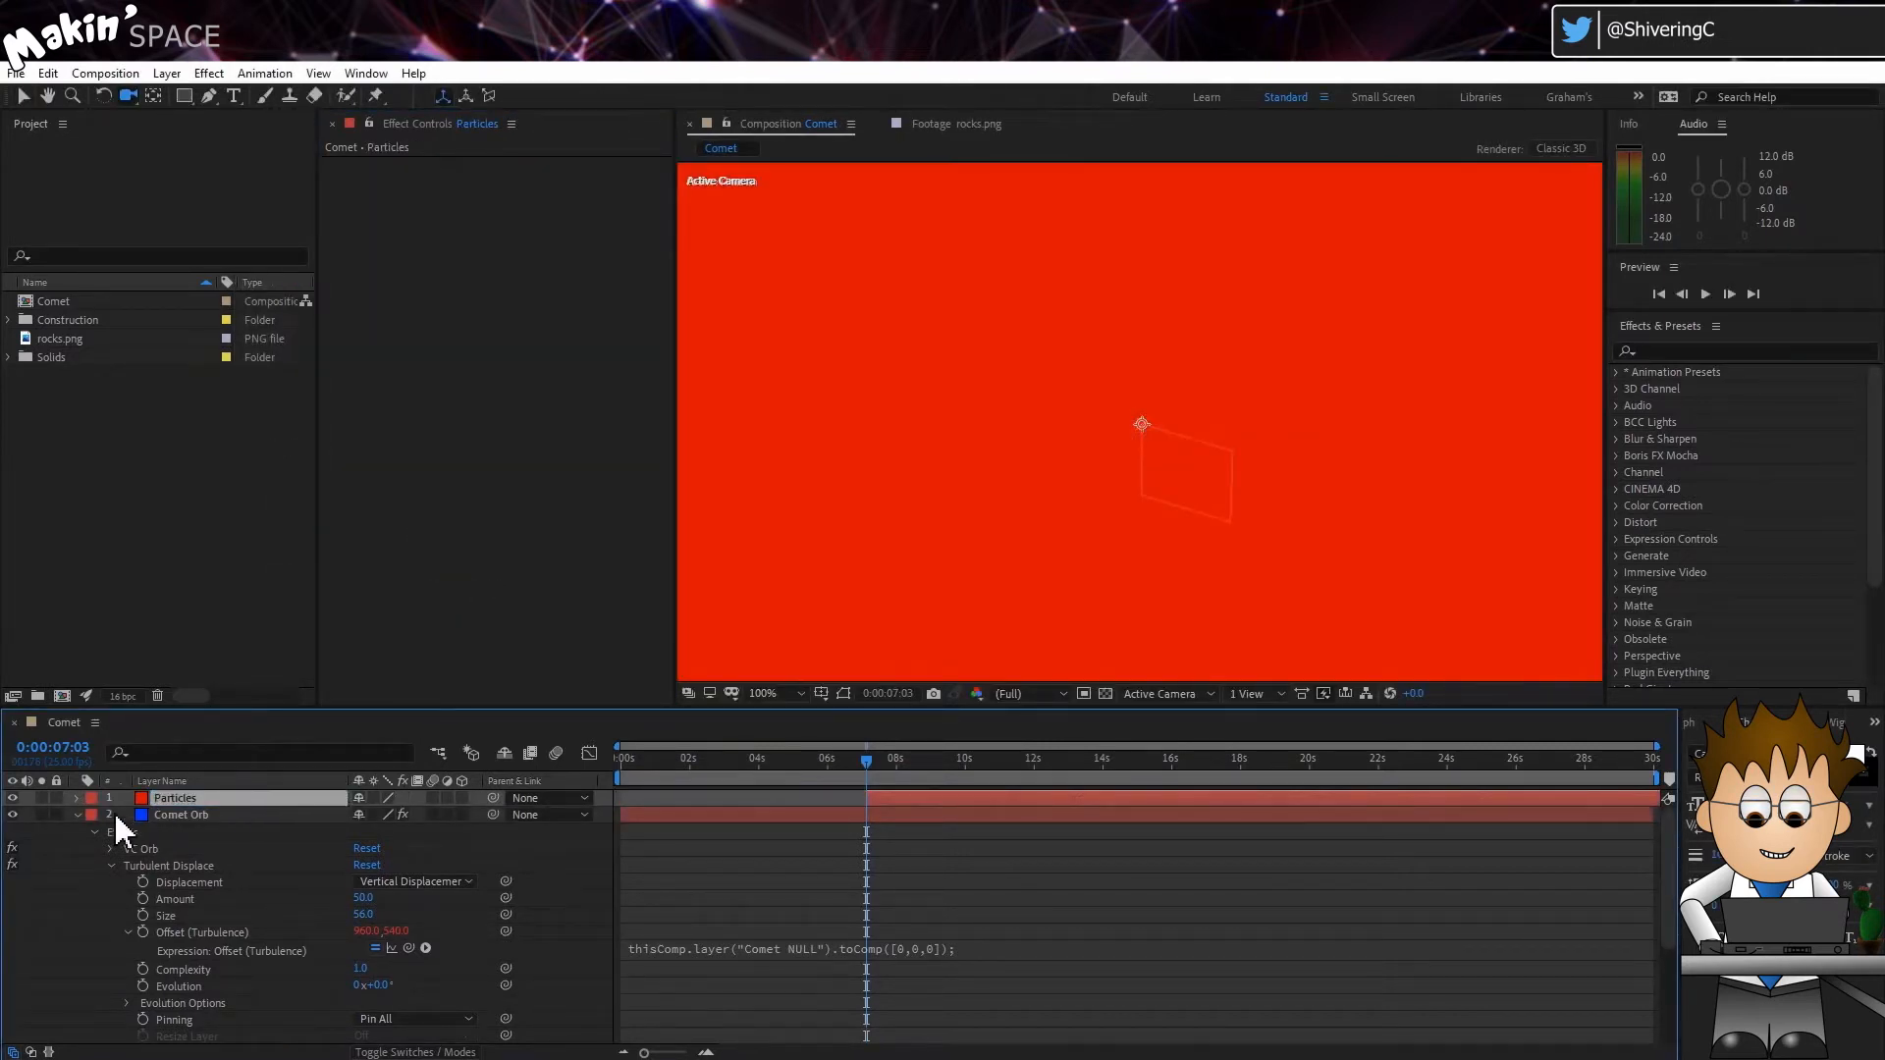
# Collapse the Comet Orb layer, move Camera 1 to the top of the layer stack, and shift the Particles layer to start at 0:00.
pyautogui.click(78, 815)
pyautogui.moveTo(221, 832); pyautogui.dragTo(220, 793)
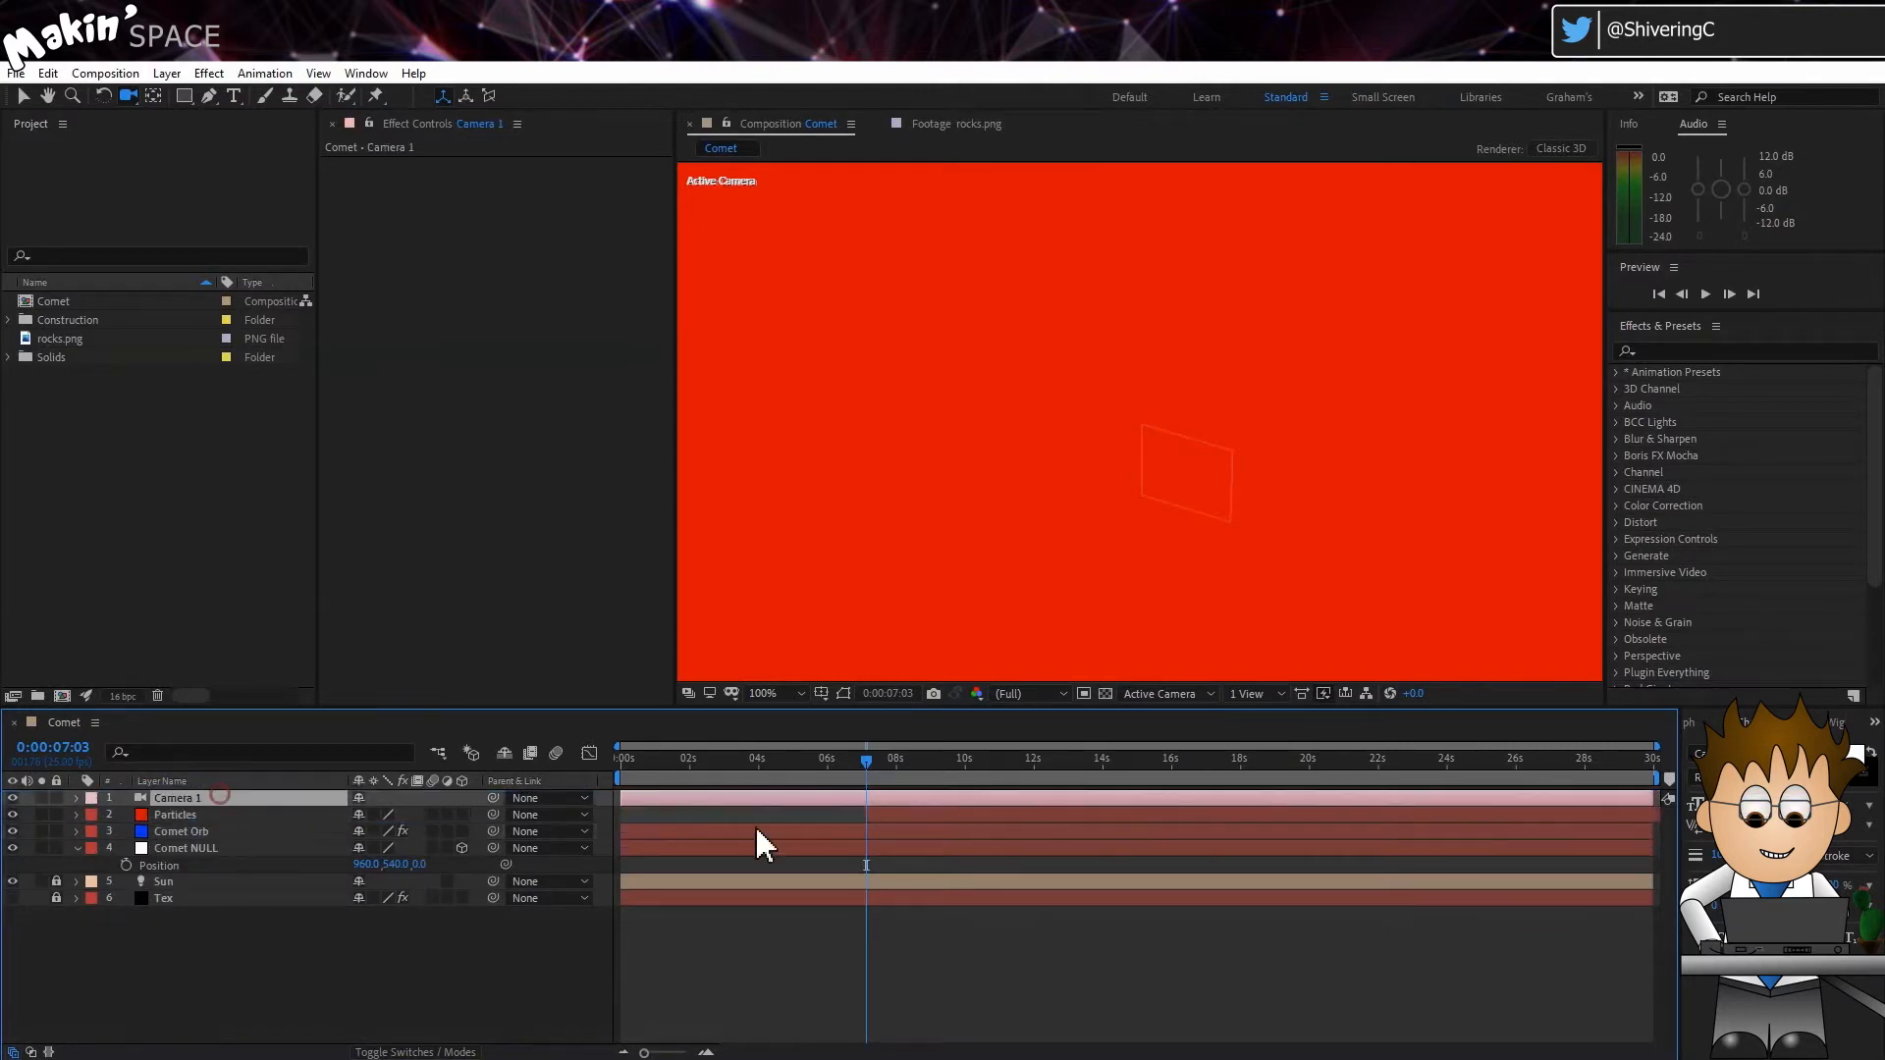
pyautogui.click(923, 817)
pyautogui.press('Home')
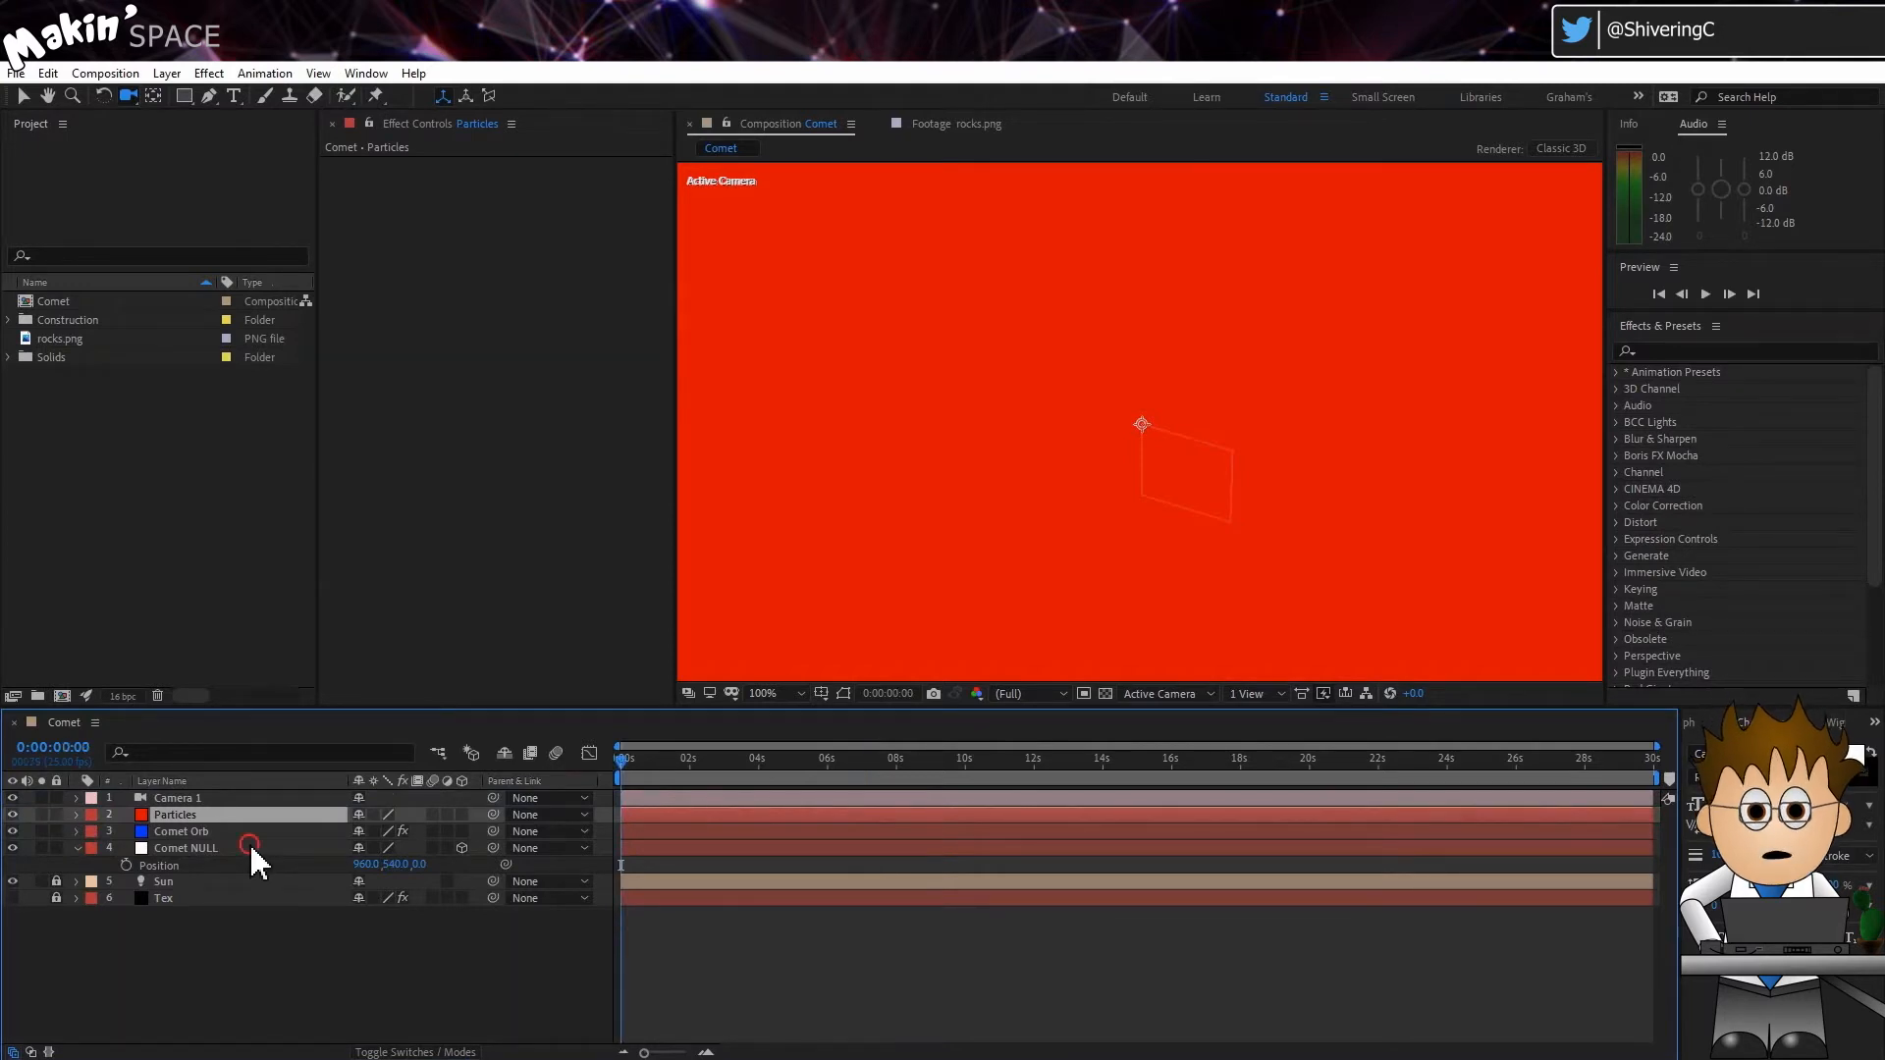
# Duplicate the Comet NULL layer and rename the copy as Null 1.
pyautogui.click(250, 844)
pyautogui.click(47, 73)
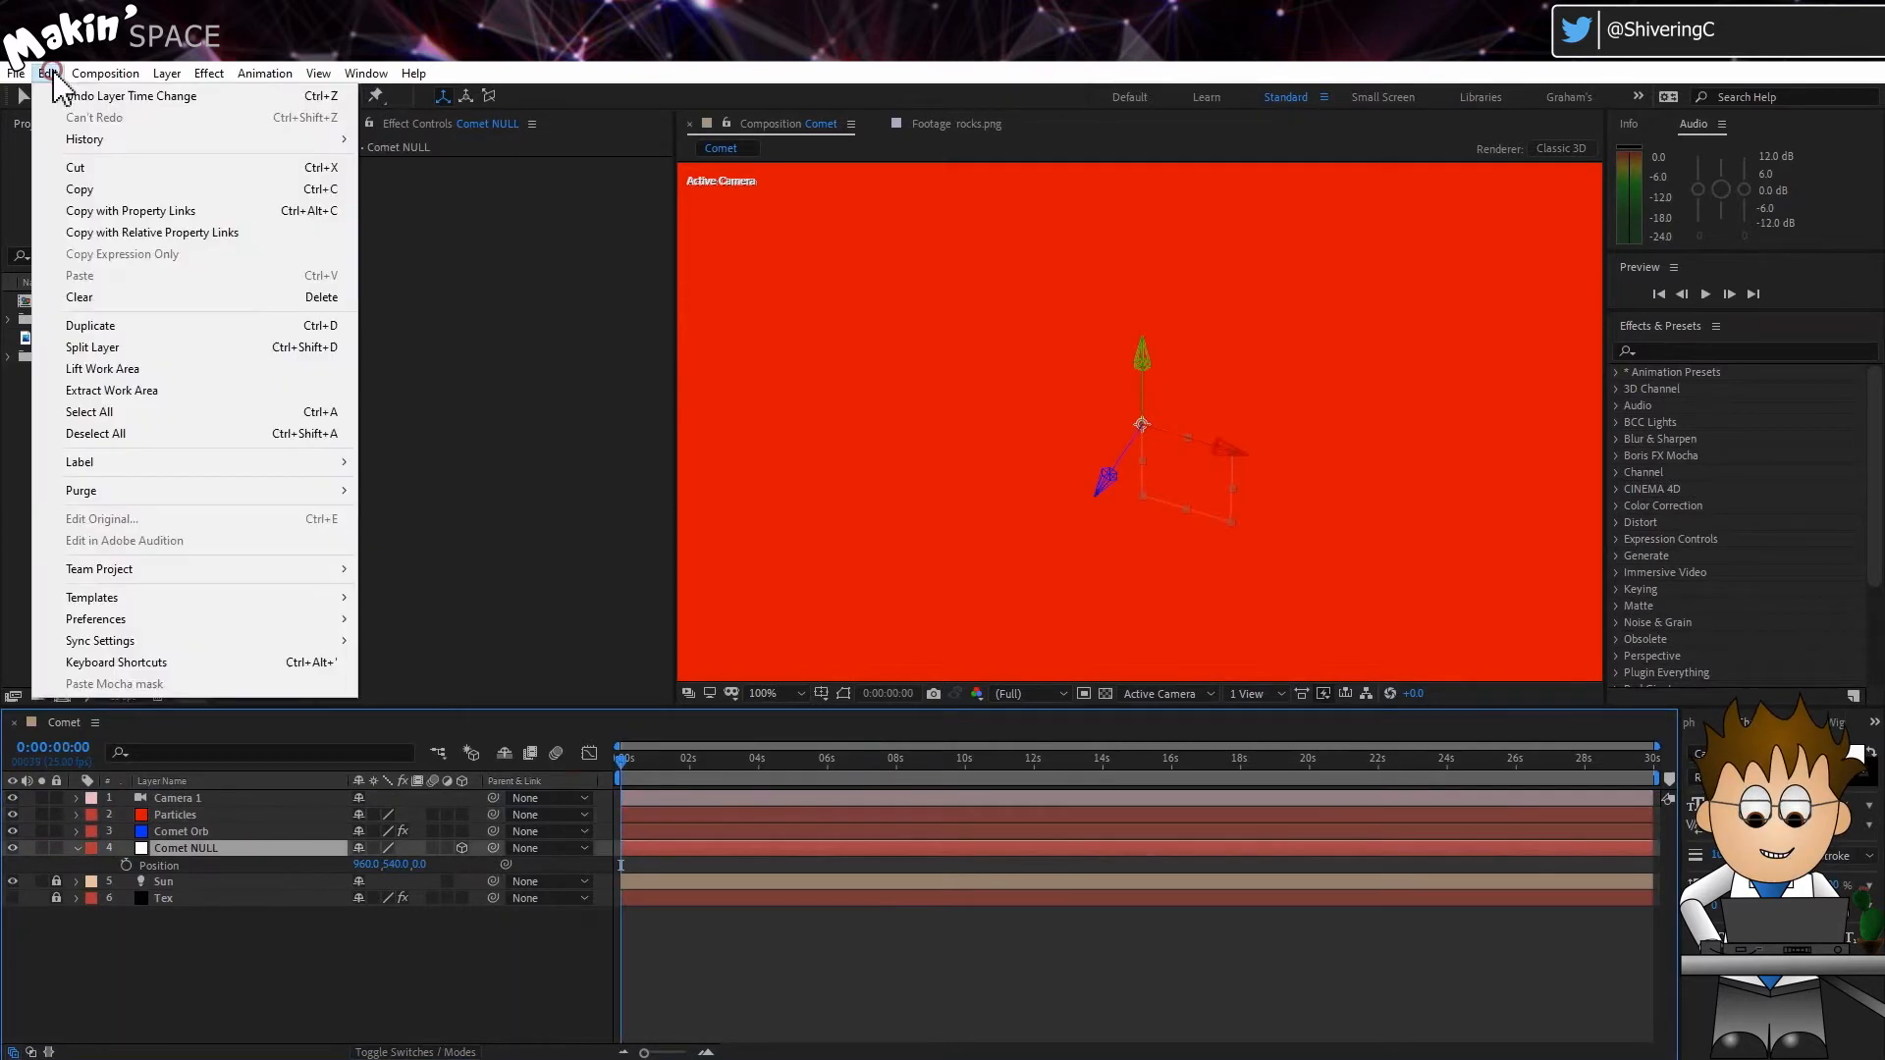
pyautogui.click(160, 326)
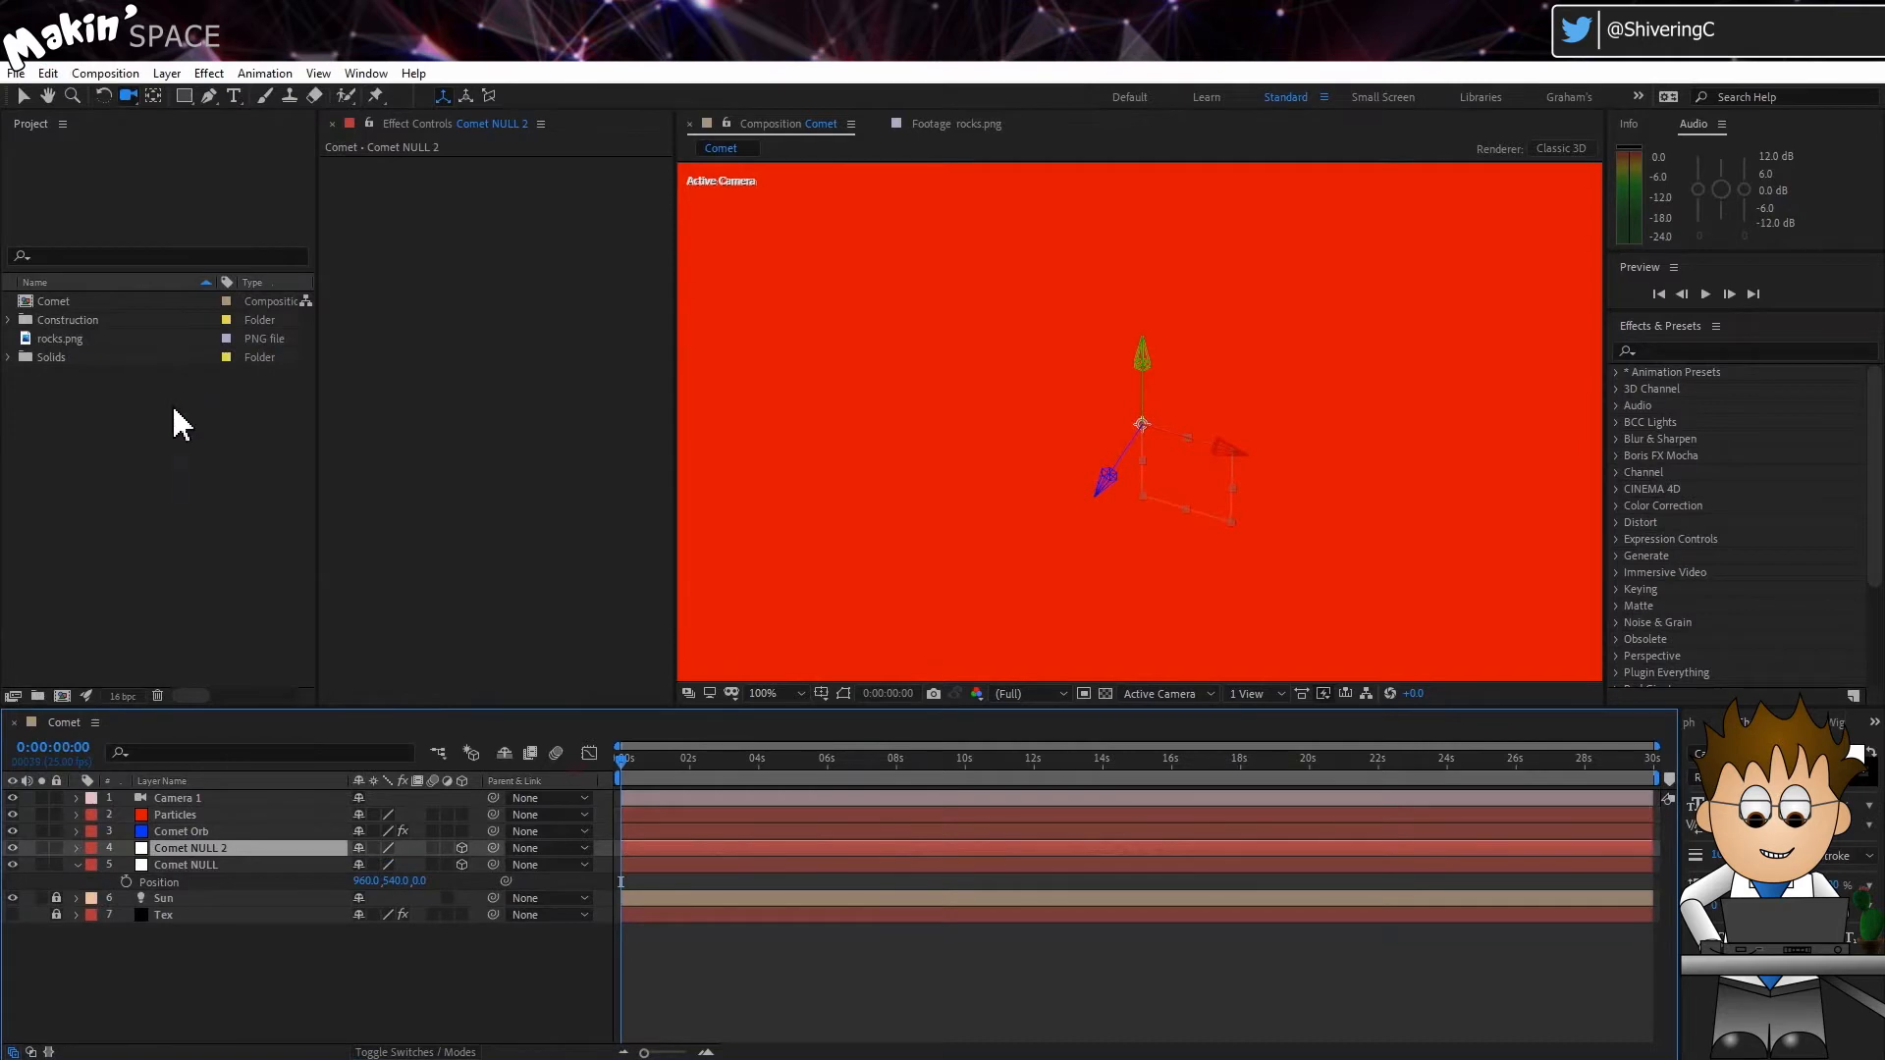
pyautogui.press('Return')
pyautogui.write('Nul')
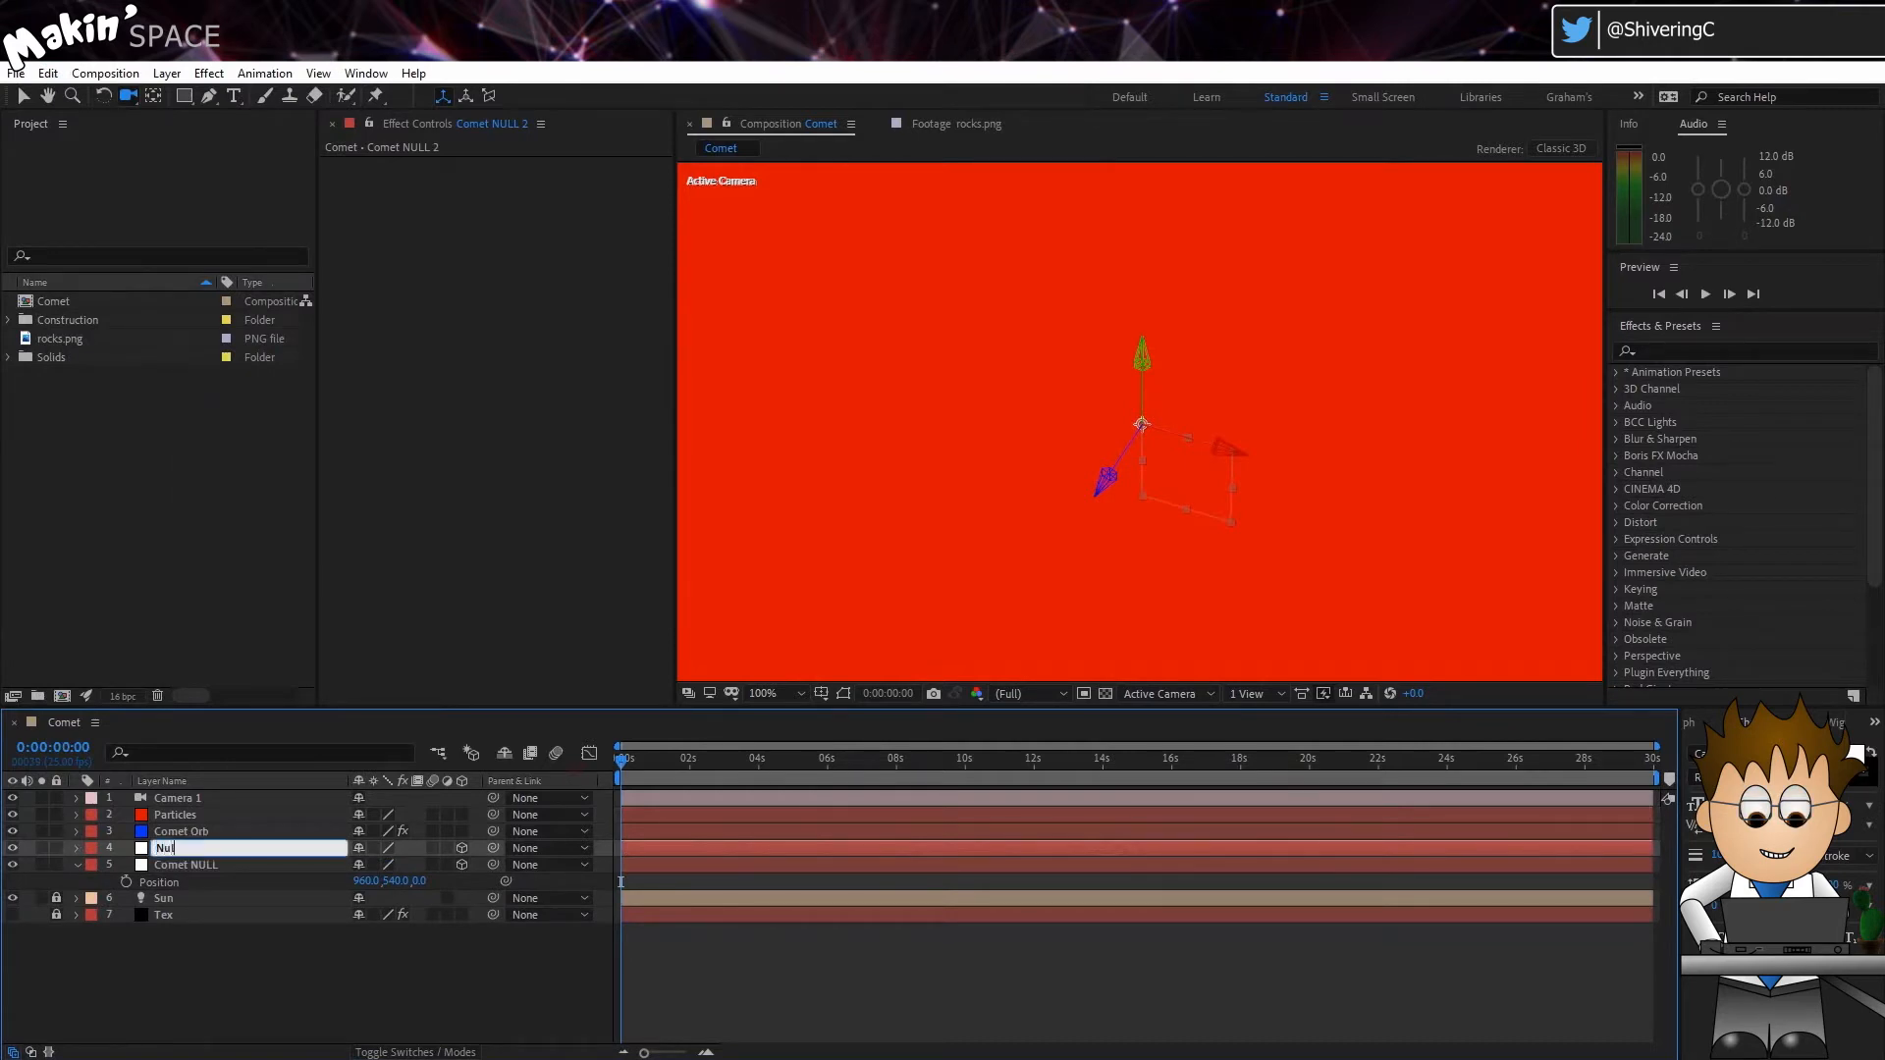
pyautogui.press('Return')
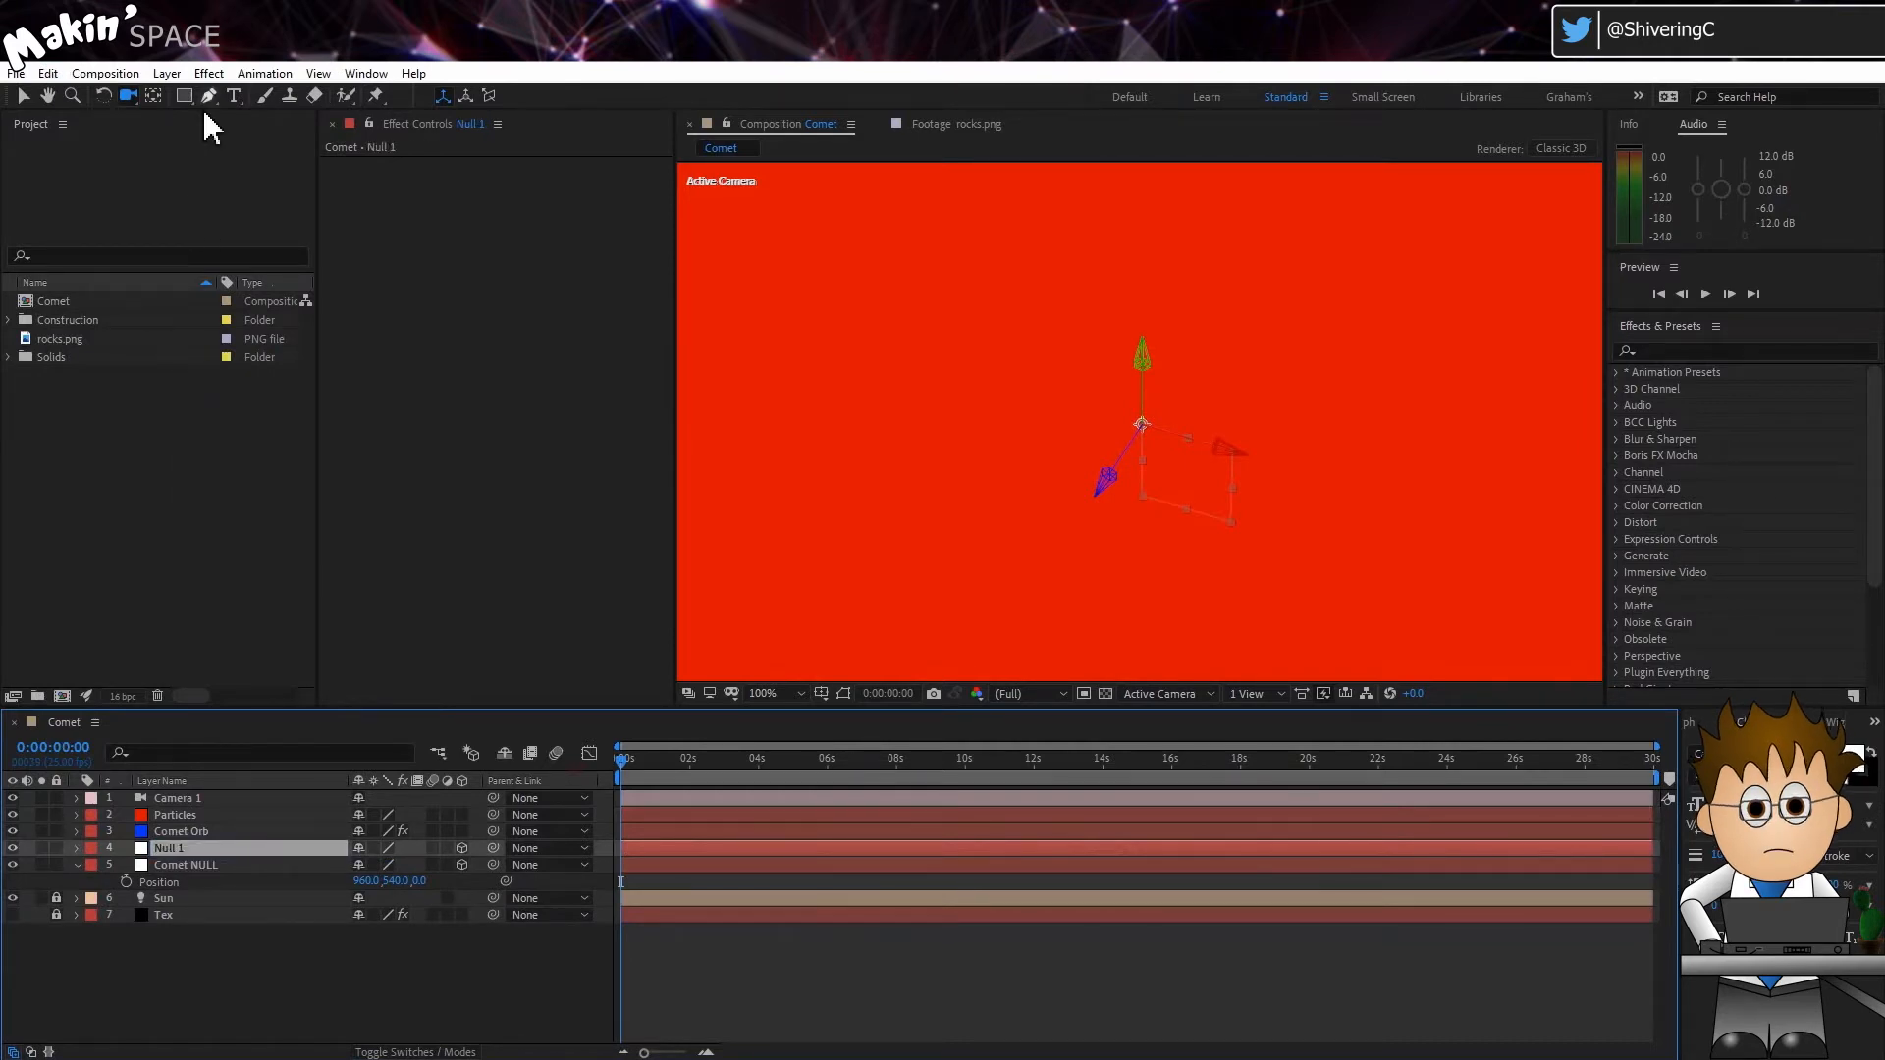
# Apply a 3D Point Control expression control to Null 1 and expand its settings in the timeline.
pyautogui.click(208, 73)
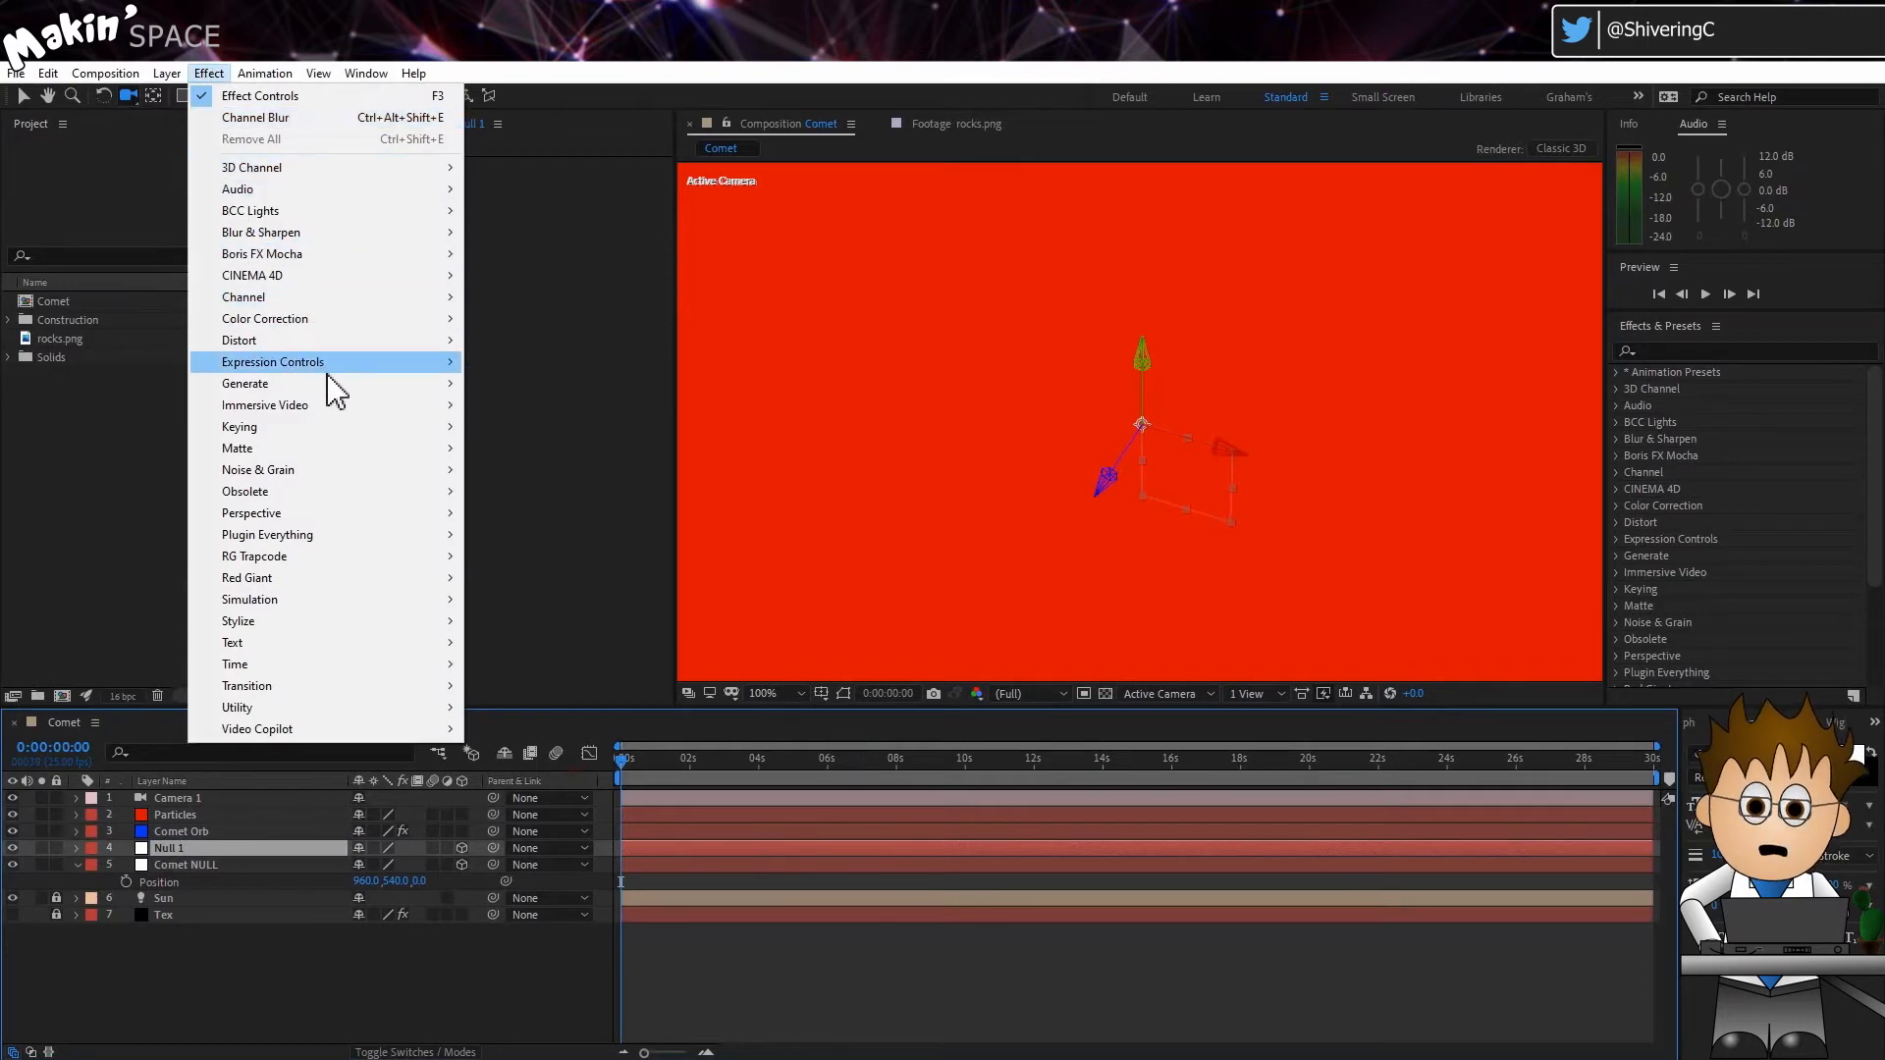
pyautogui.moveTo(330, 378)
pyautogui.click(547, 364)
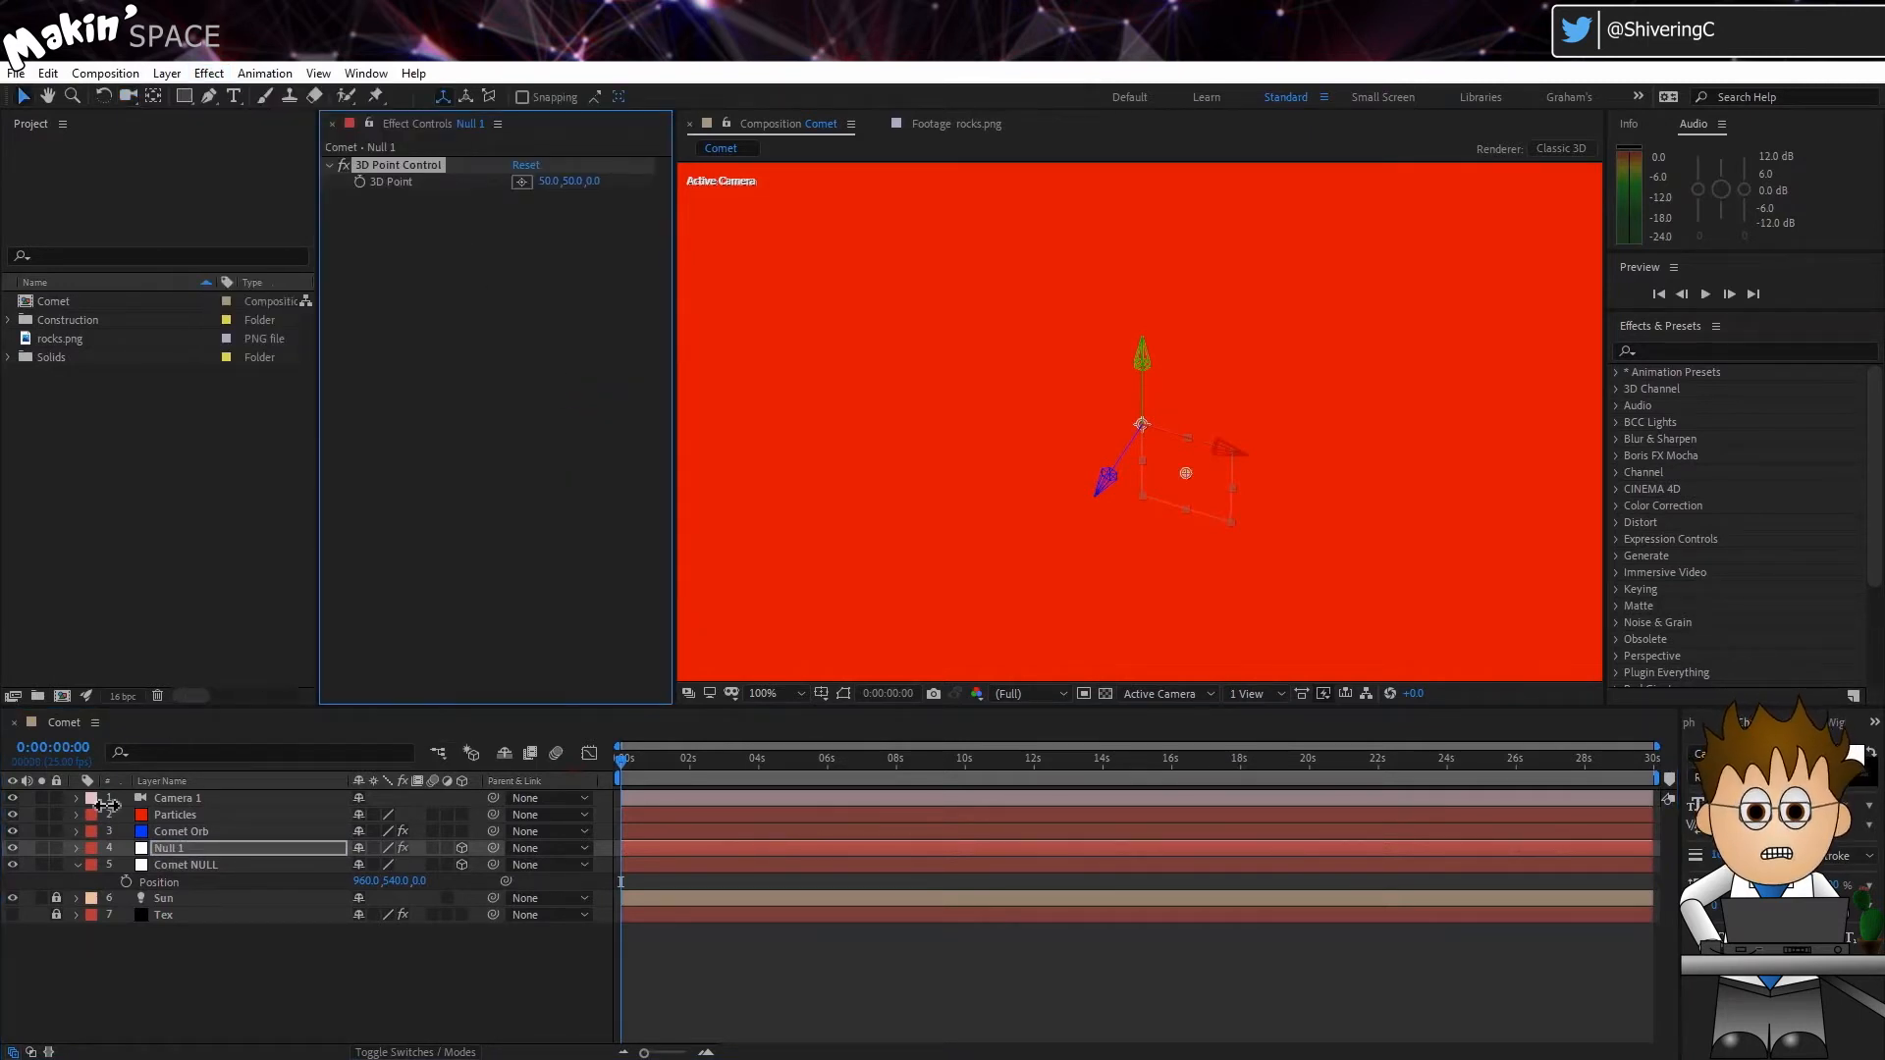
pyautogui.click(77, 848)
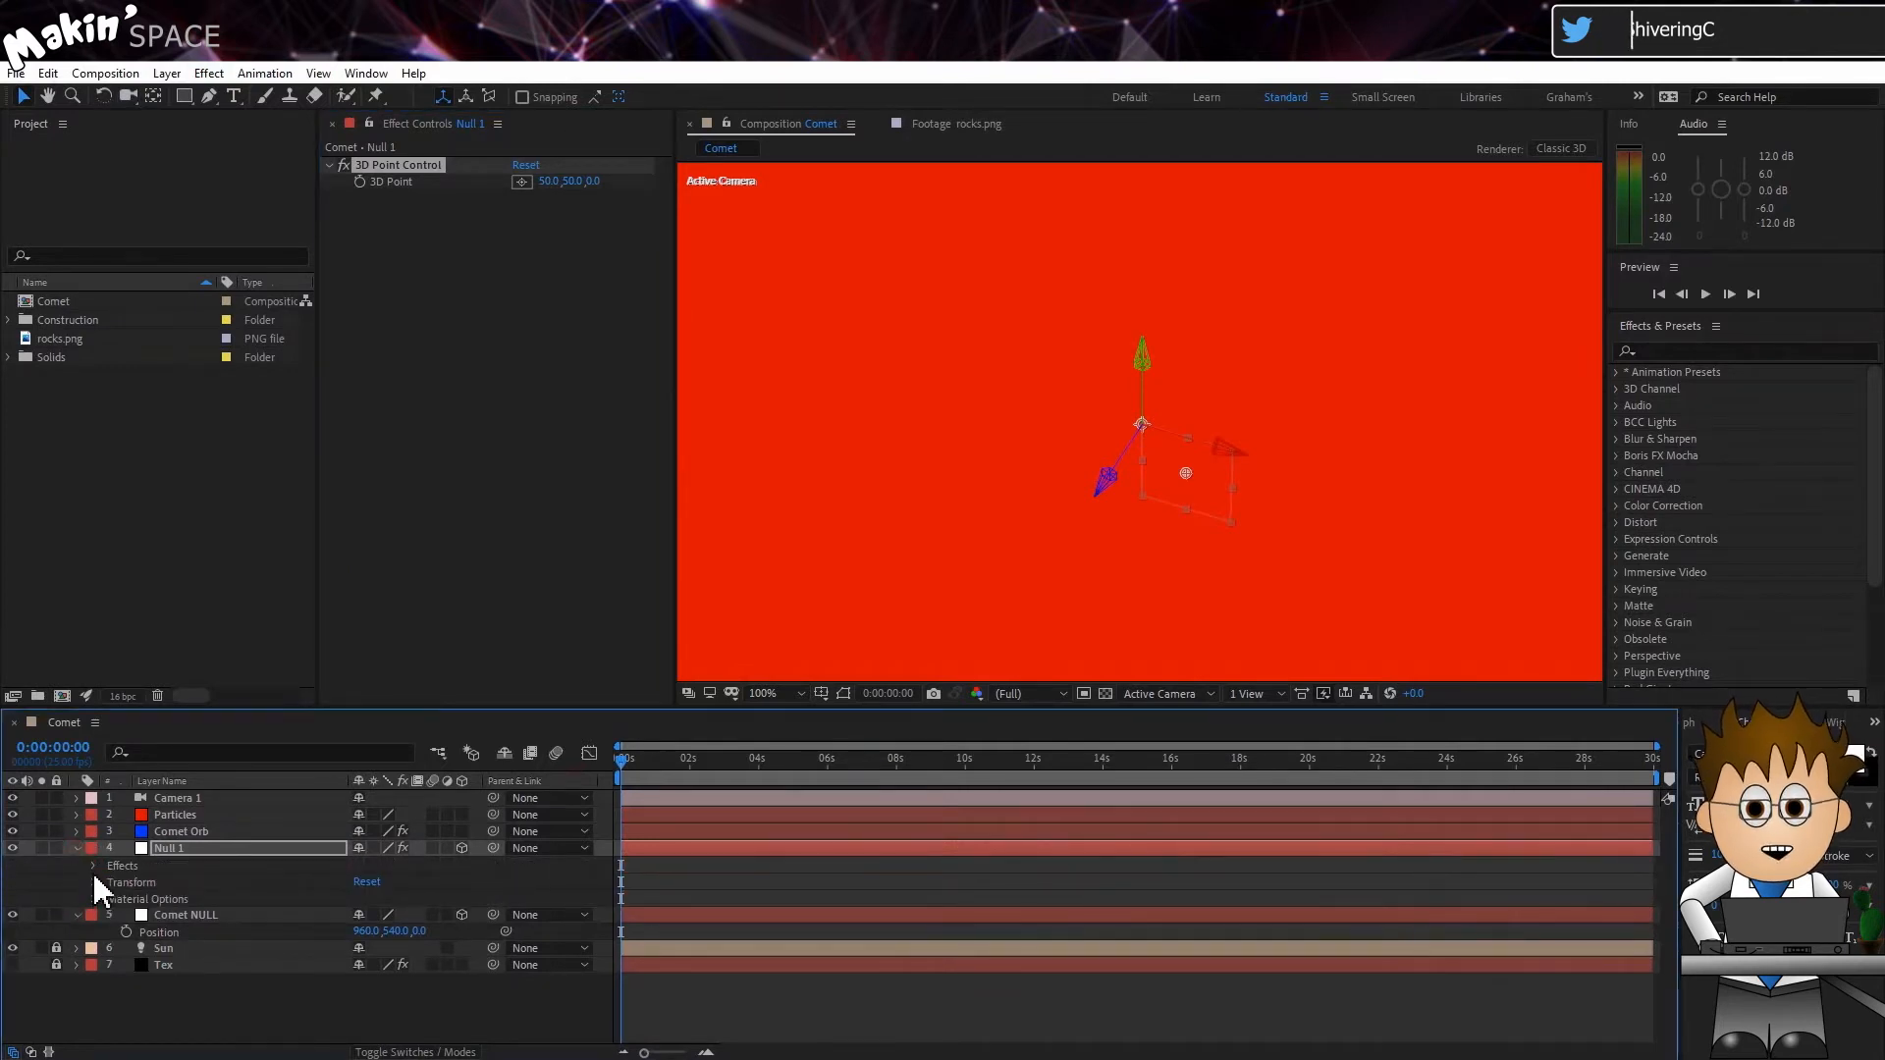
pyautogui.click(92, 866)
pyautogui.click(111, 882)
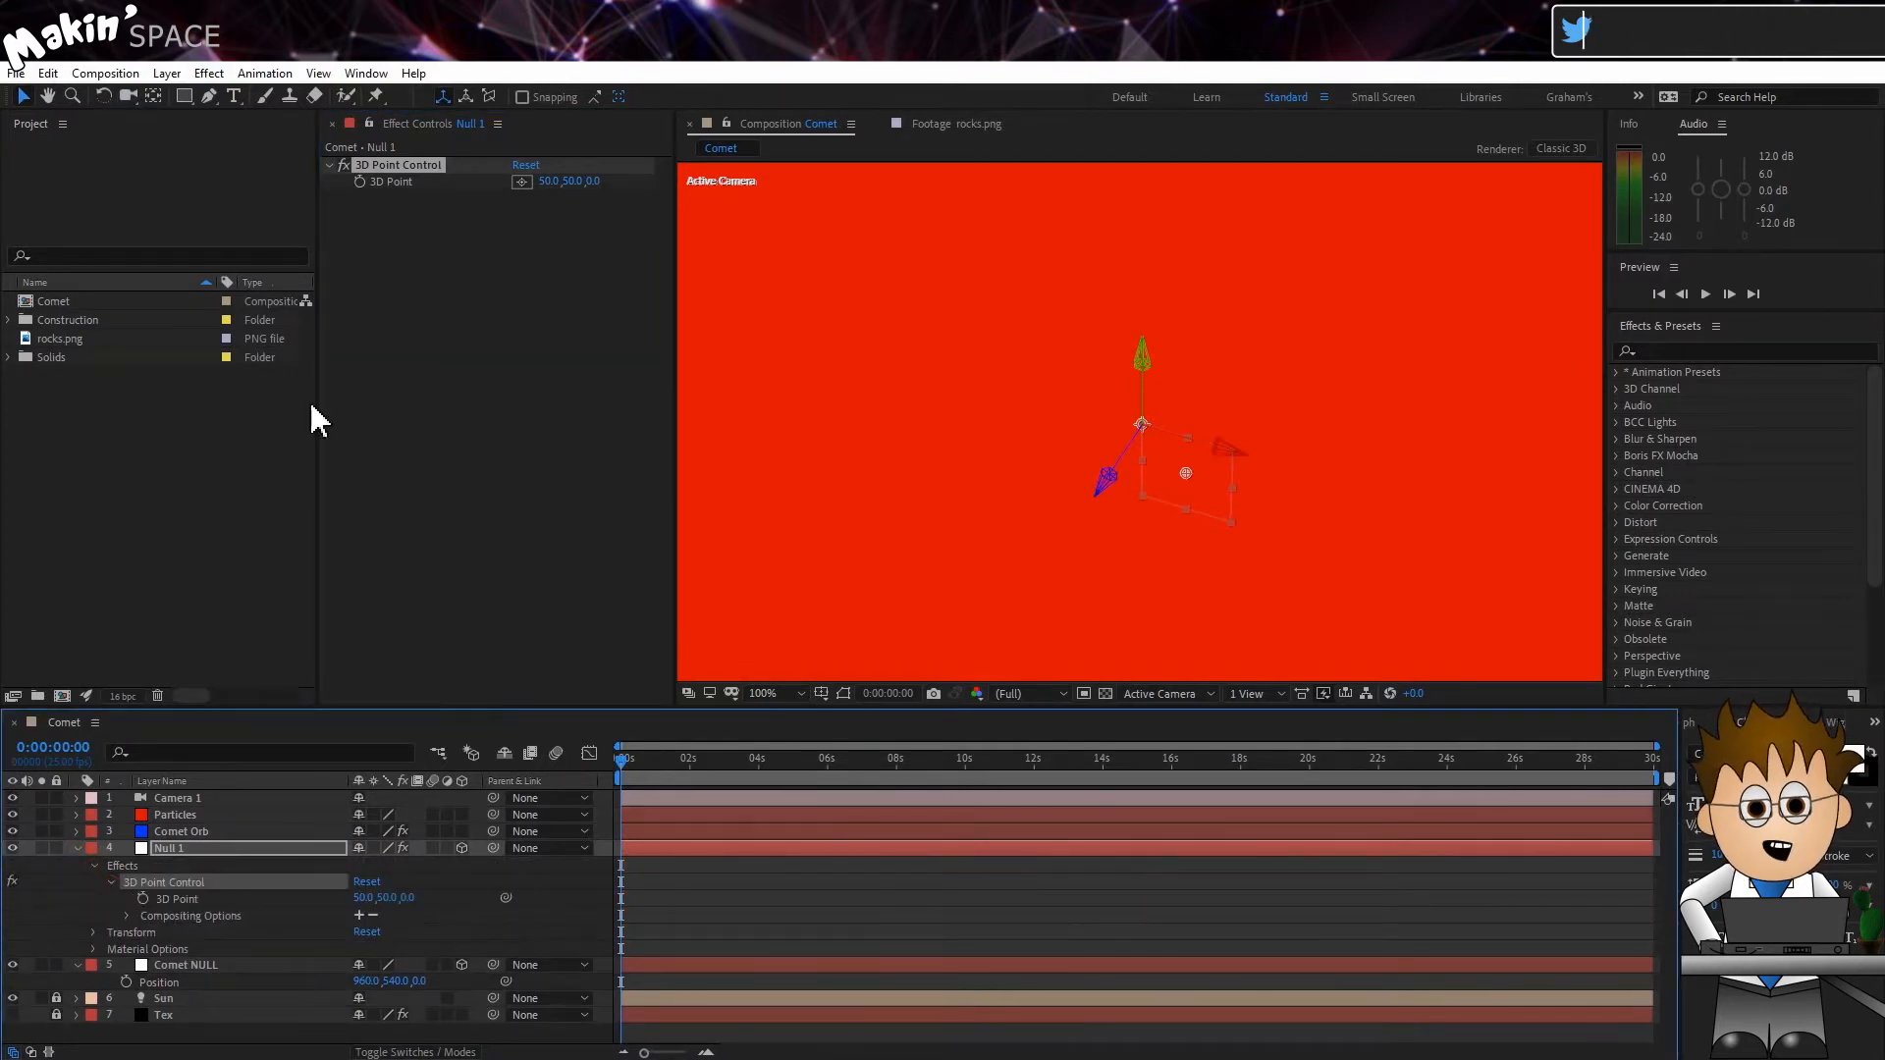
# Keyframe Null 1's 3D Point and Position at the first frame and show only the layer's keyframed properties.
pyautogui.click(359, 181)
pyautogui.click(210, 849)
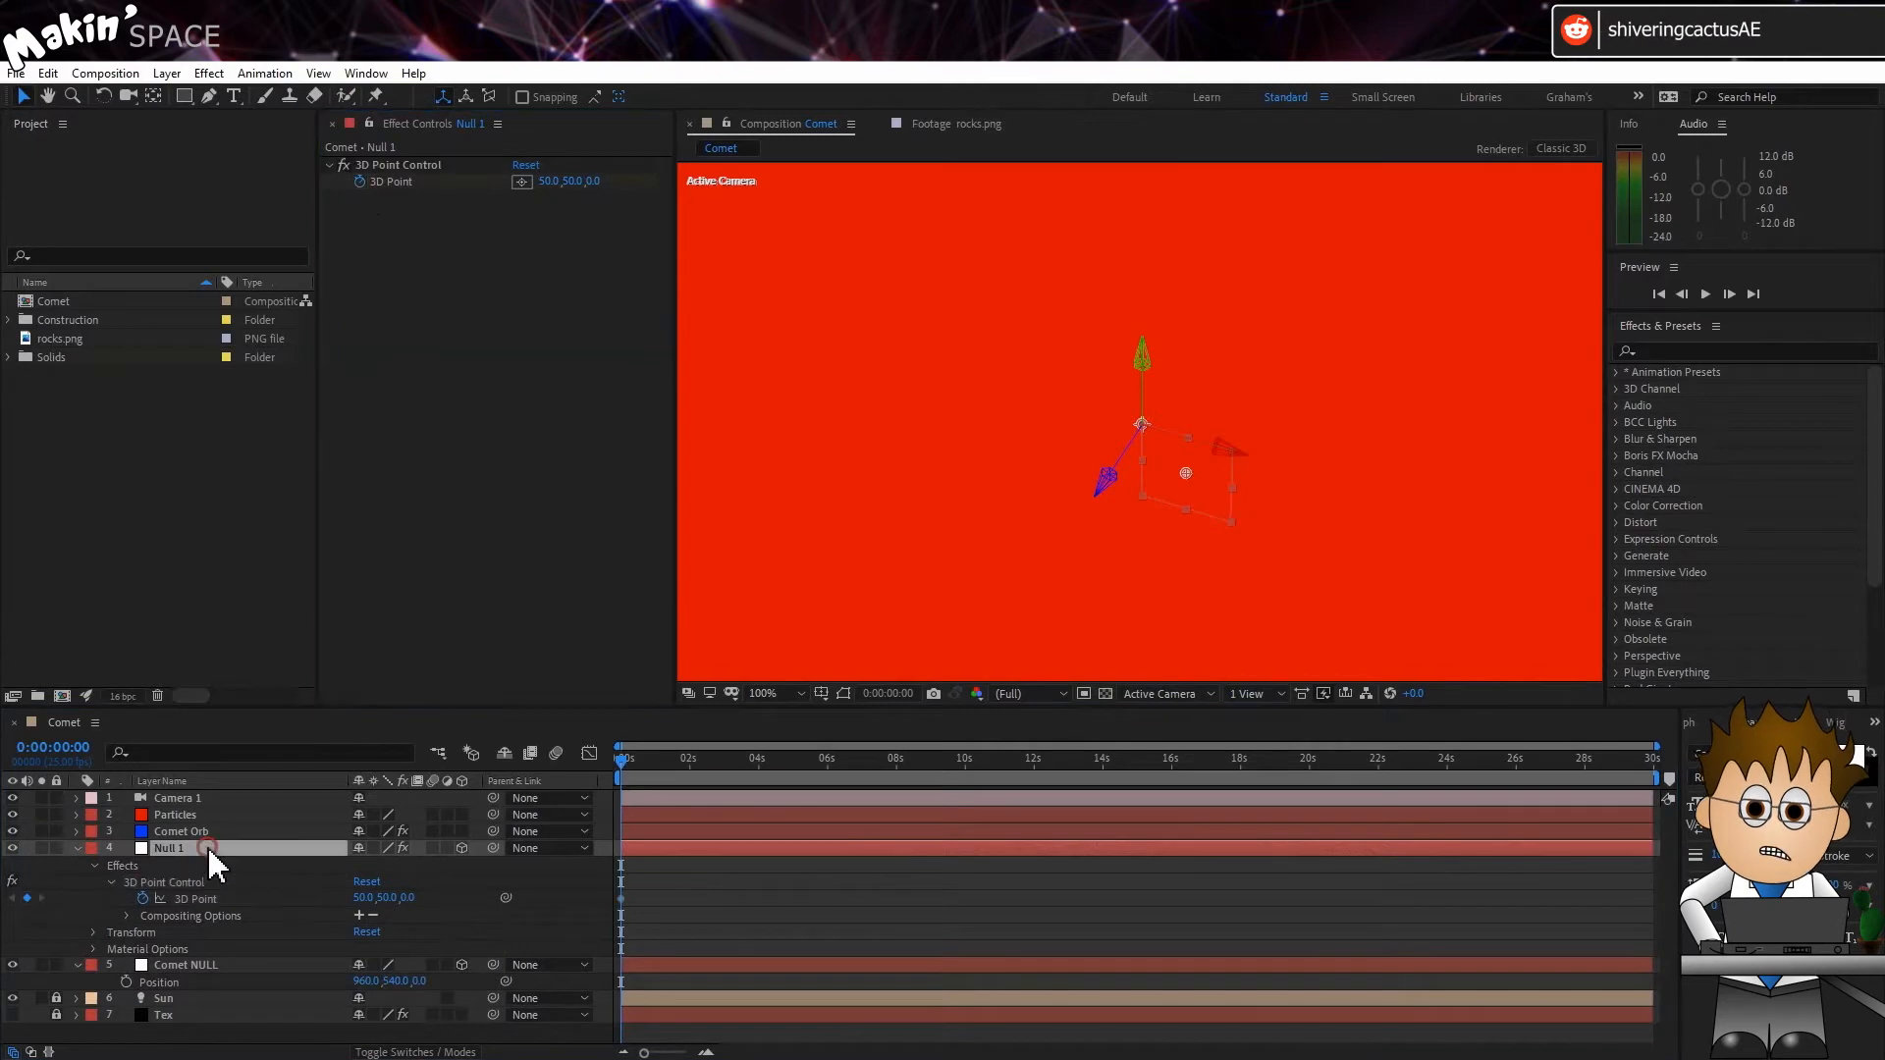
pyautogui.press('p')
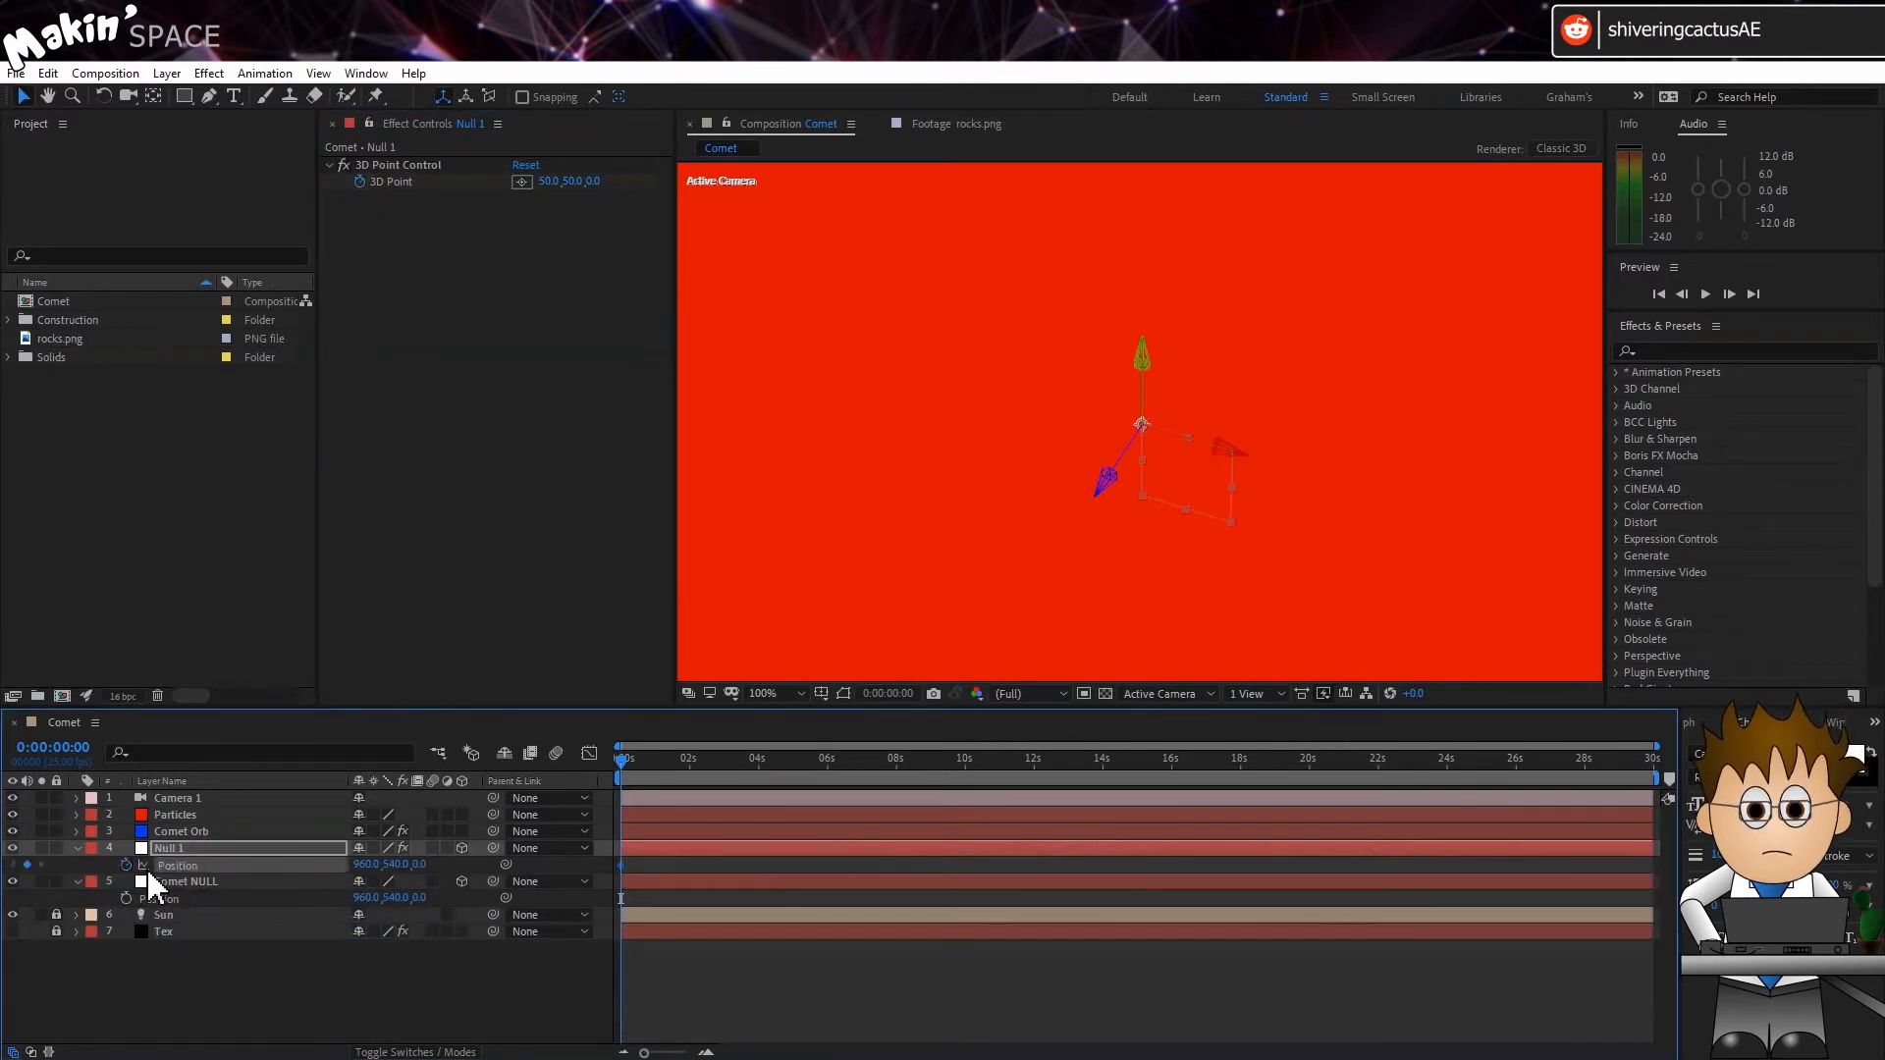
pyautogui.press('u')
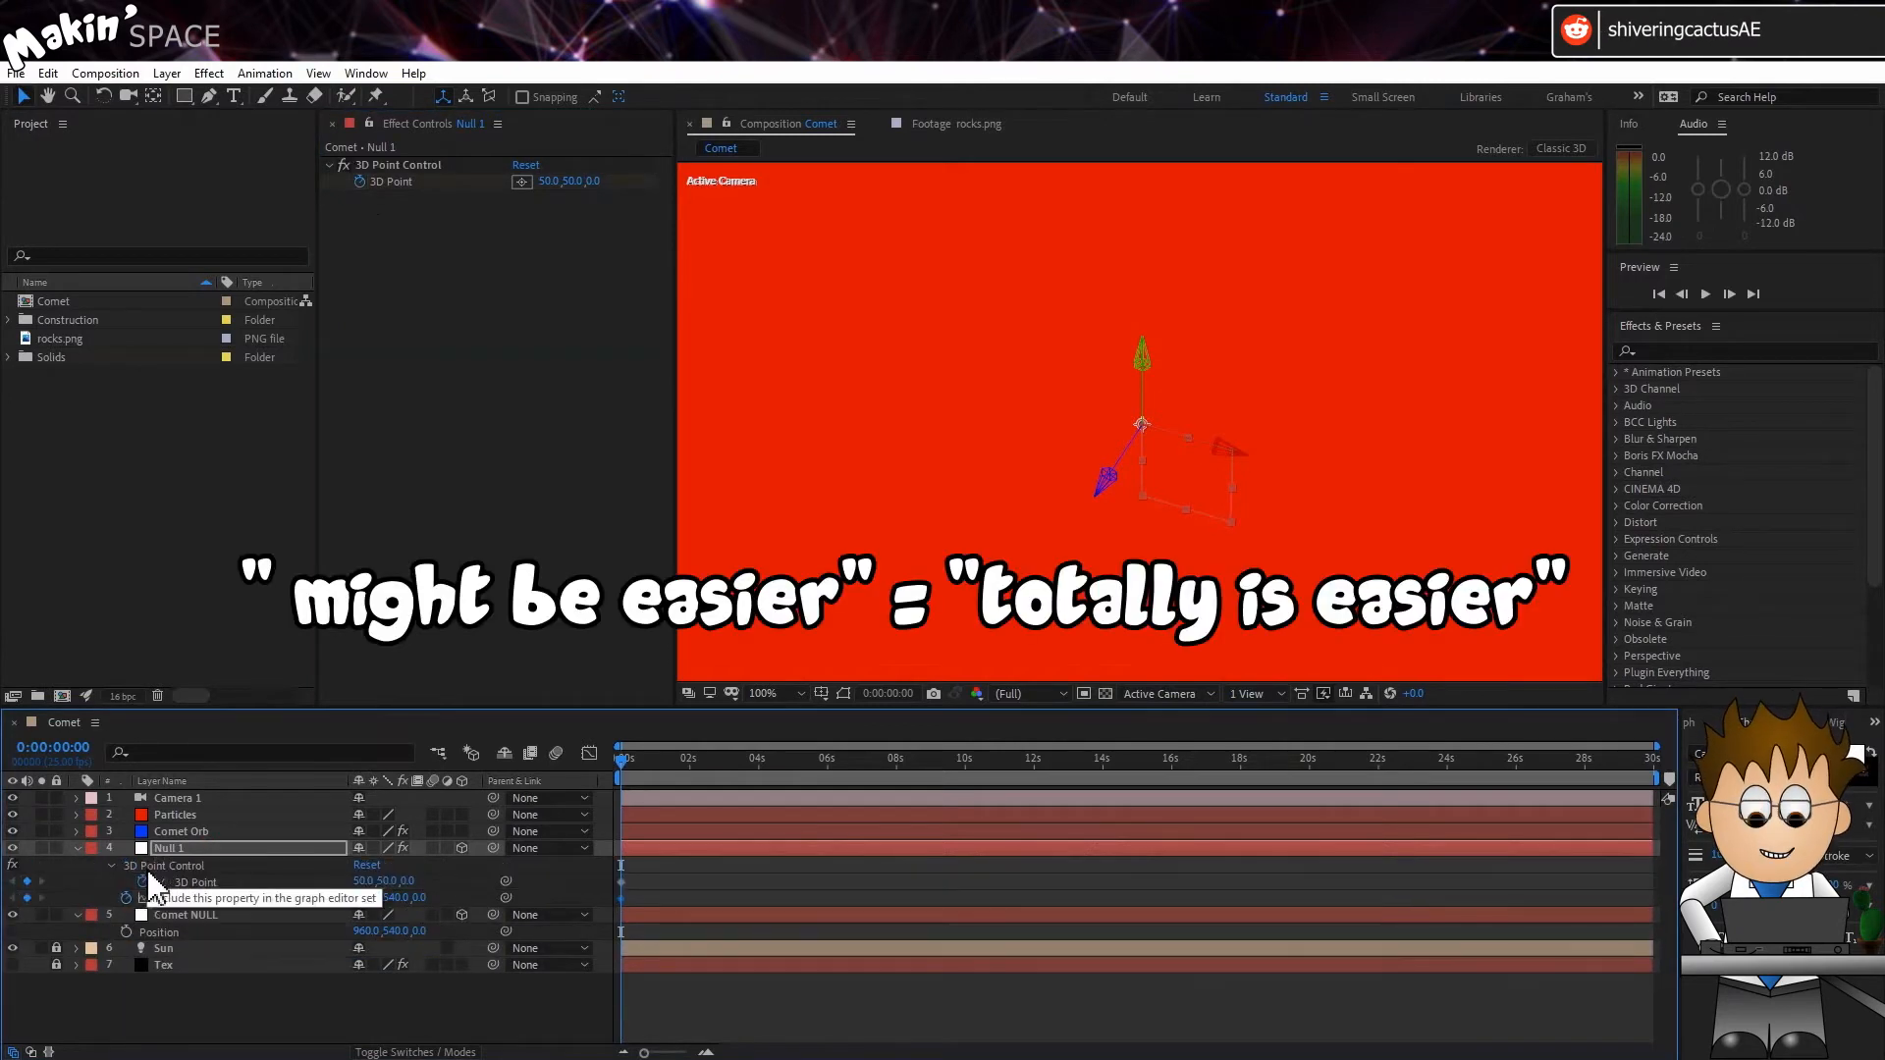
pyautogui.click(86, 889)
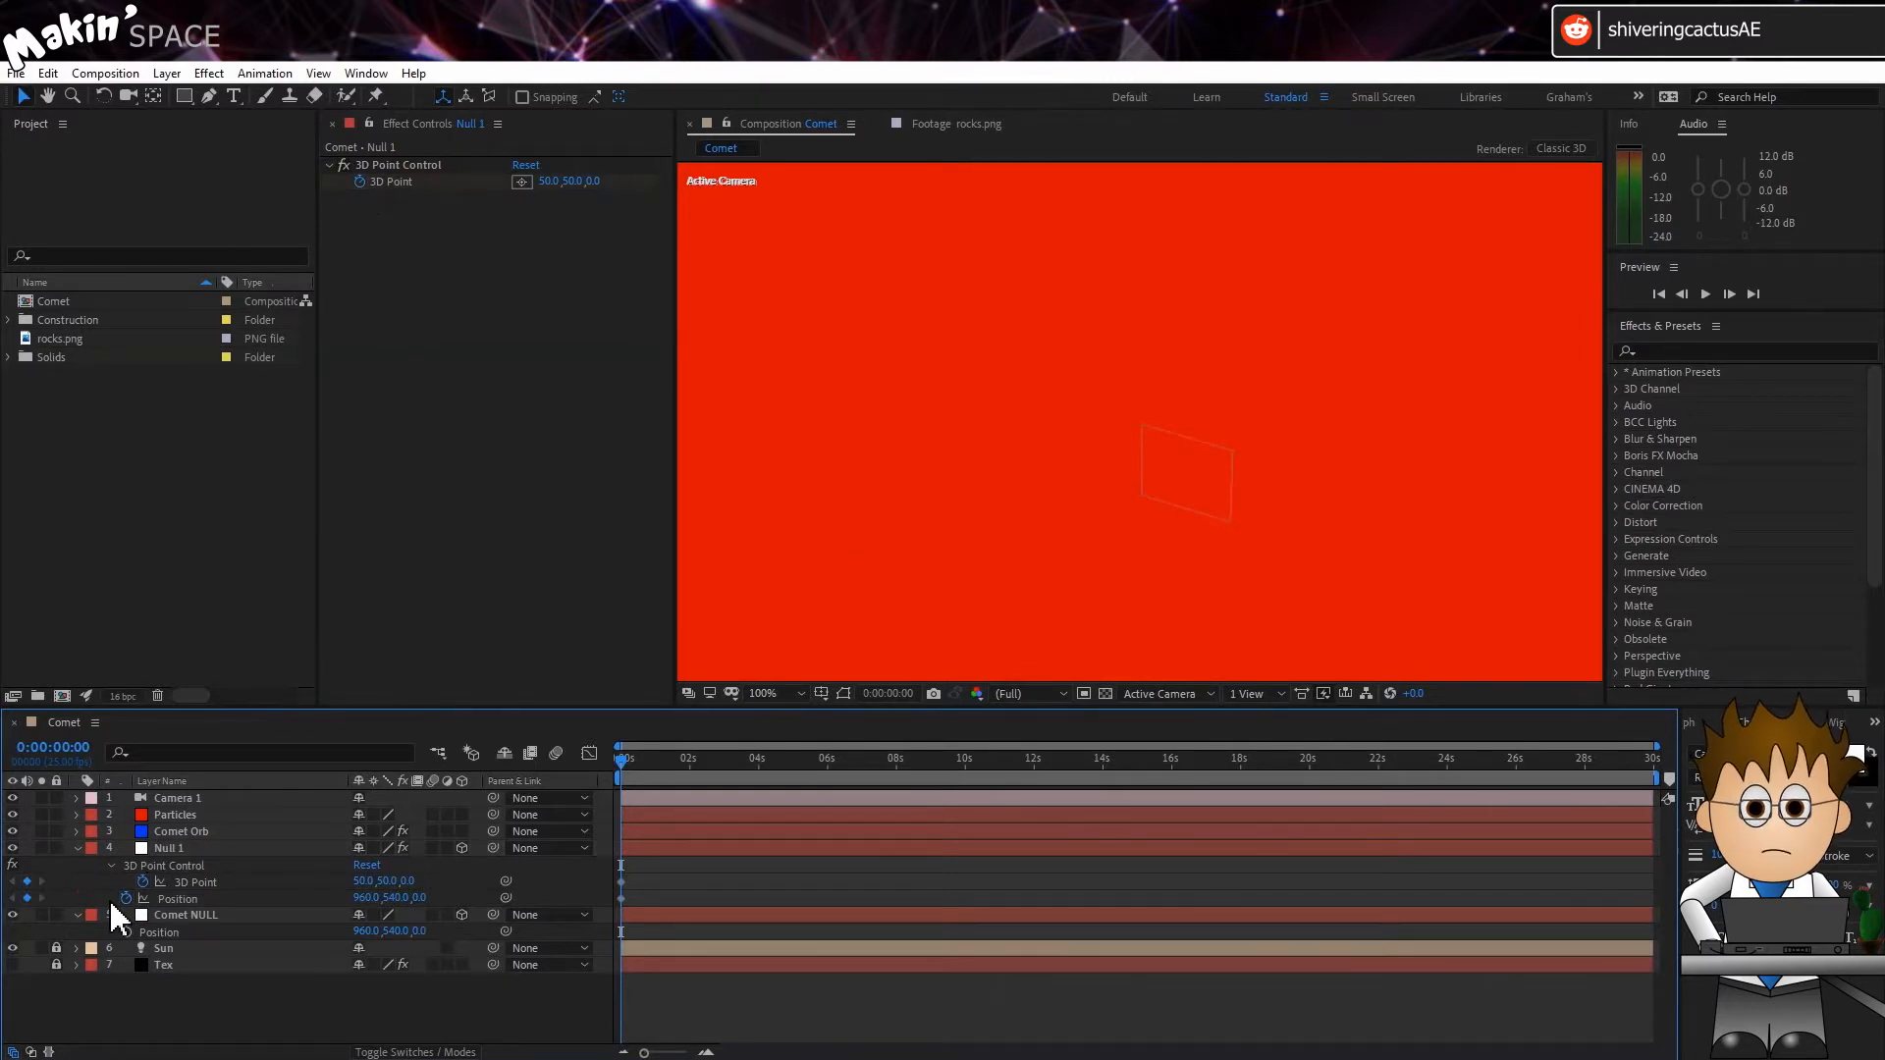
# Start a Position expression on Null 1 defining X as Comet NULL's position[0] plus the 3D Point Control's 3D Point [0].
pyautogui.keyDown('alt'); pyautogui.click(125, 898); pyautogui.keyUp('alt')
pyautogui.write('x=')
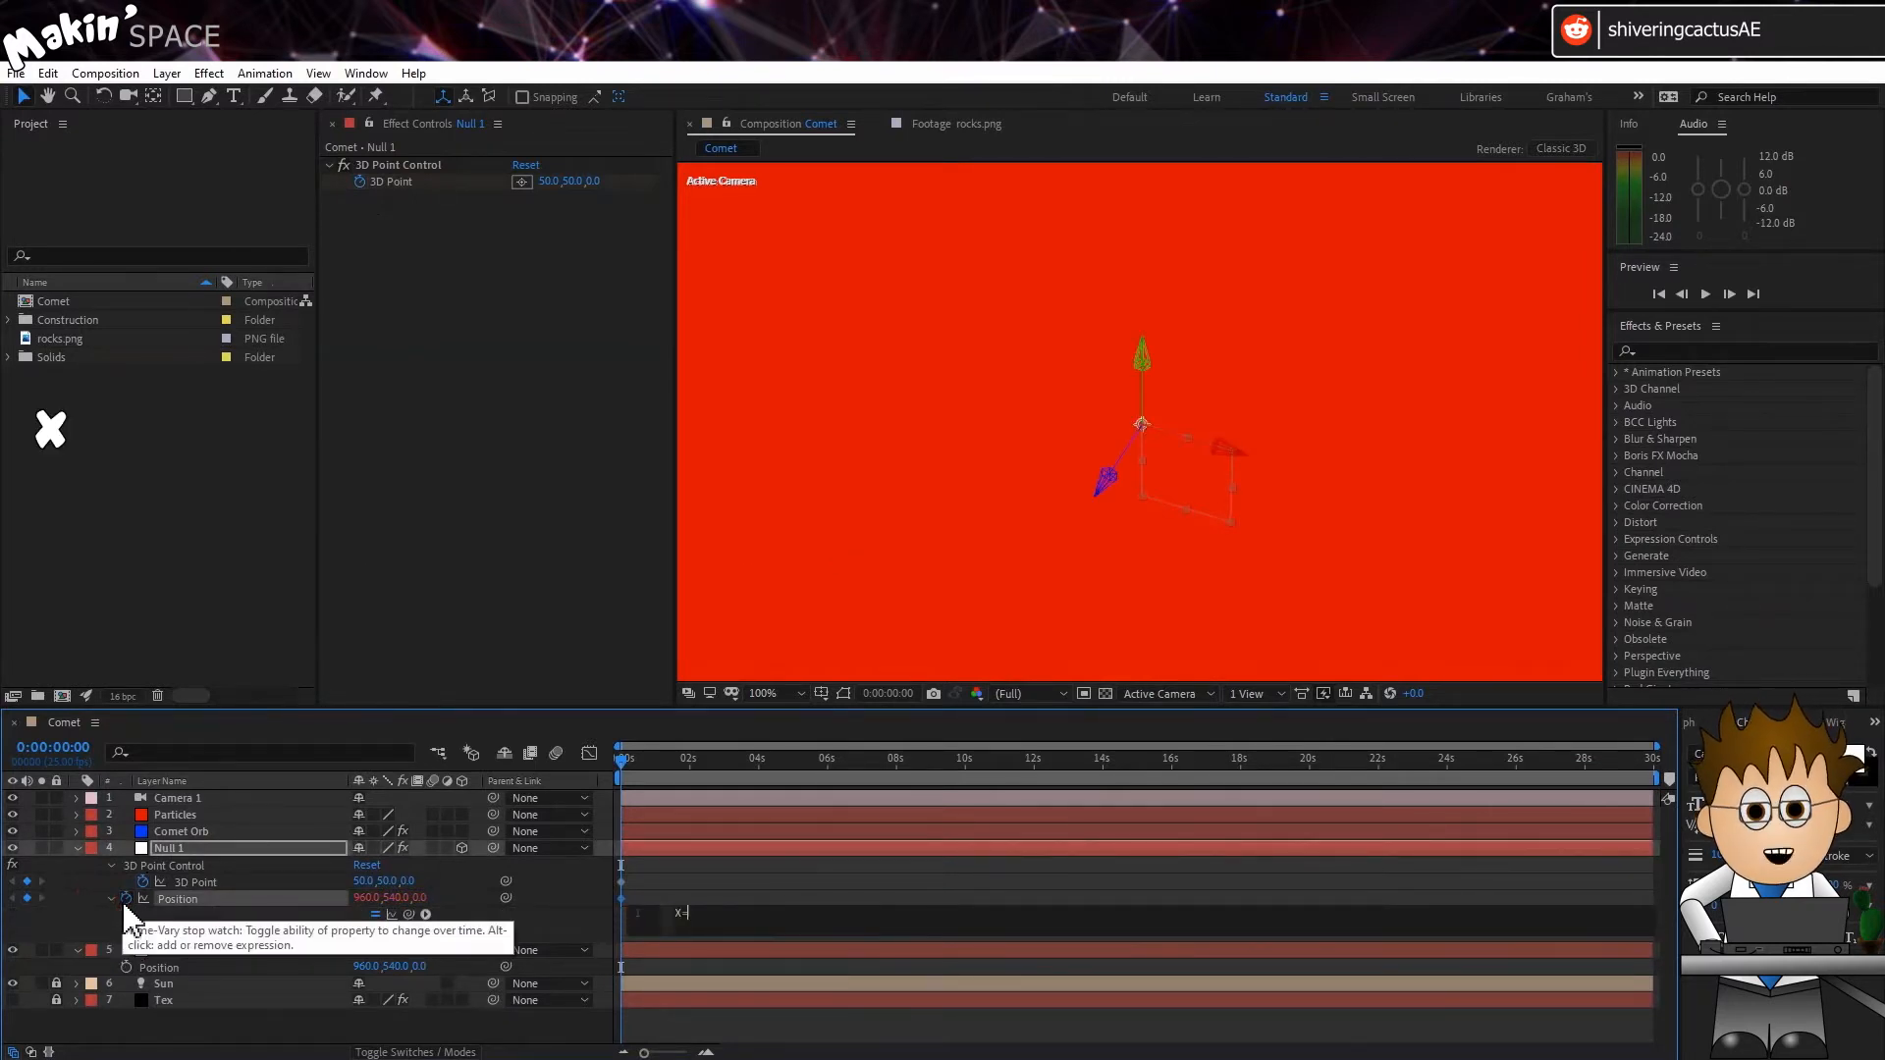
pyautogui.moveTo(408, 914); pyautogui.dragTo(368, 967)
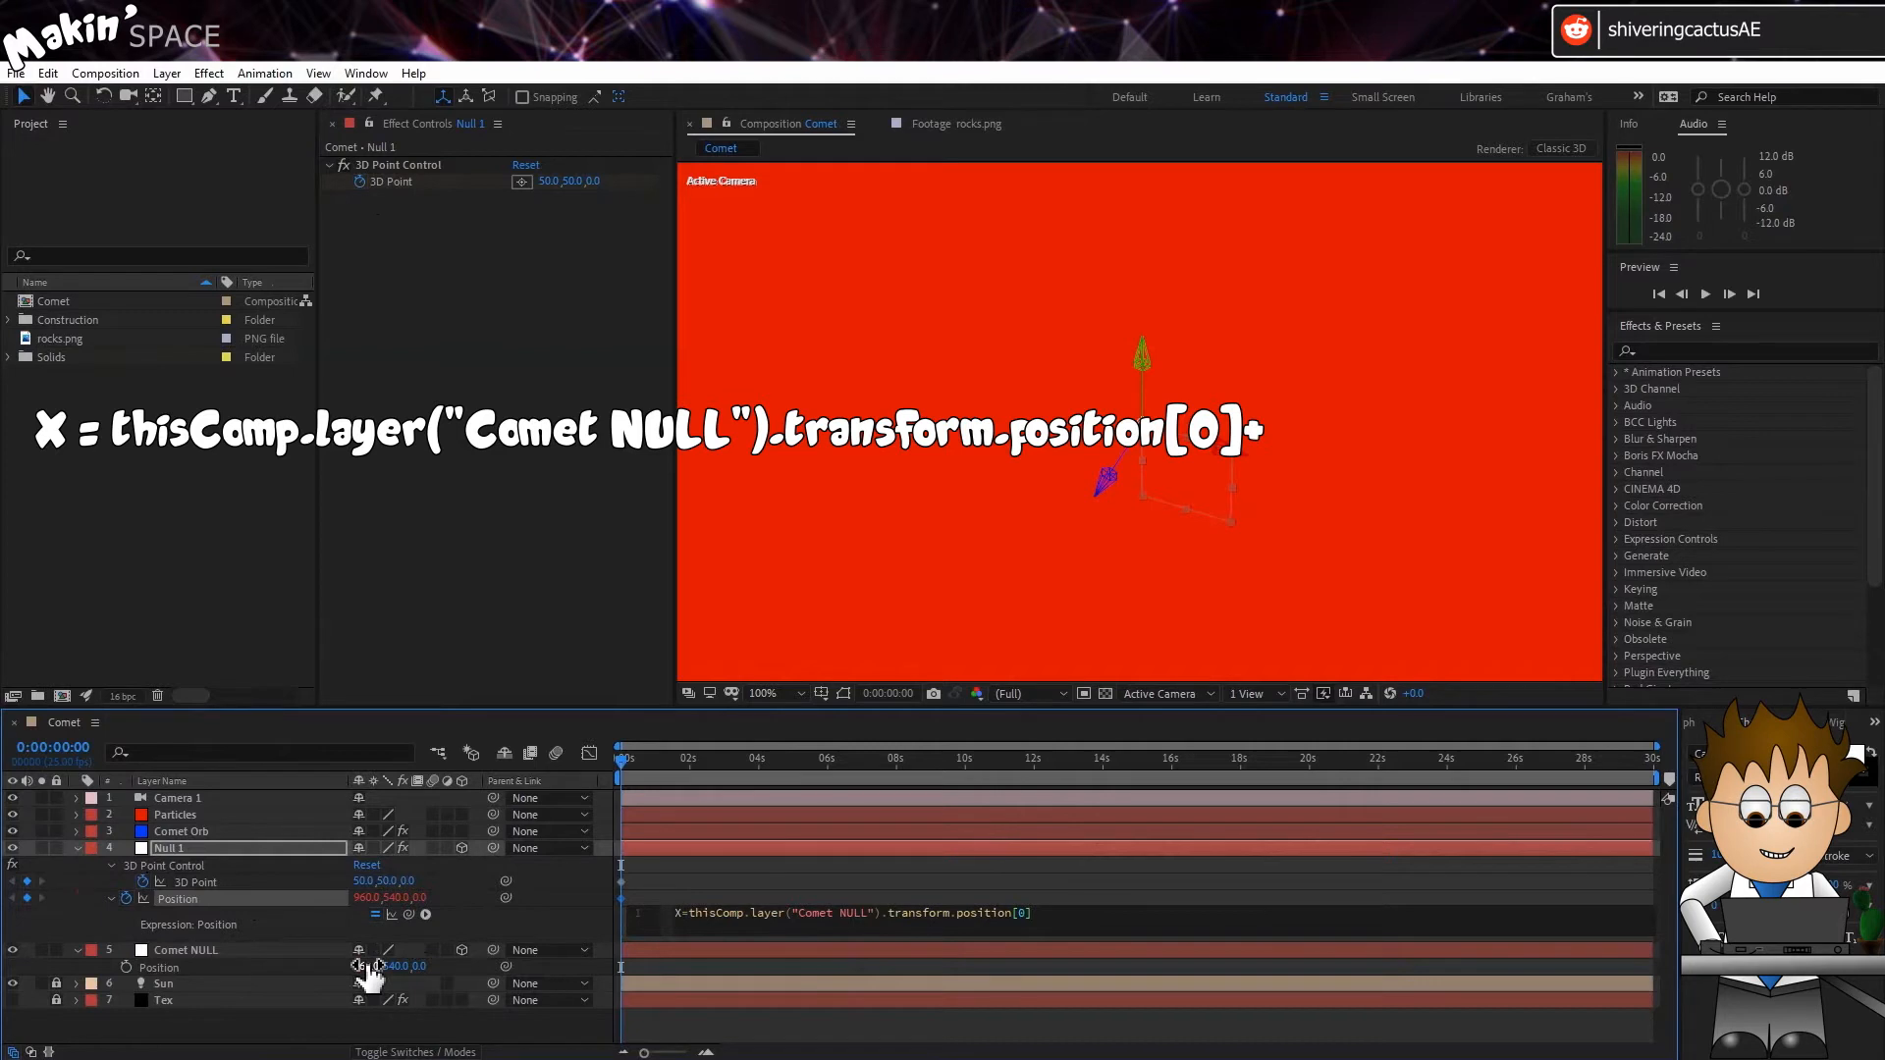
pyautogui.moveTo(409, 914); pyautogui.dragTo(363, 882)
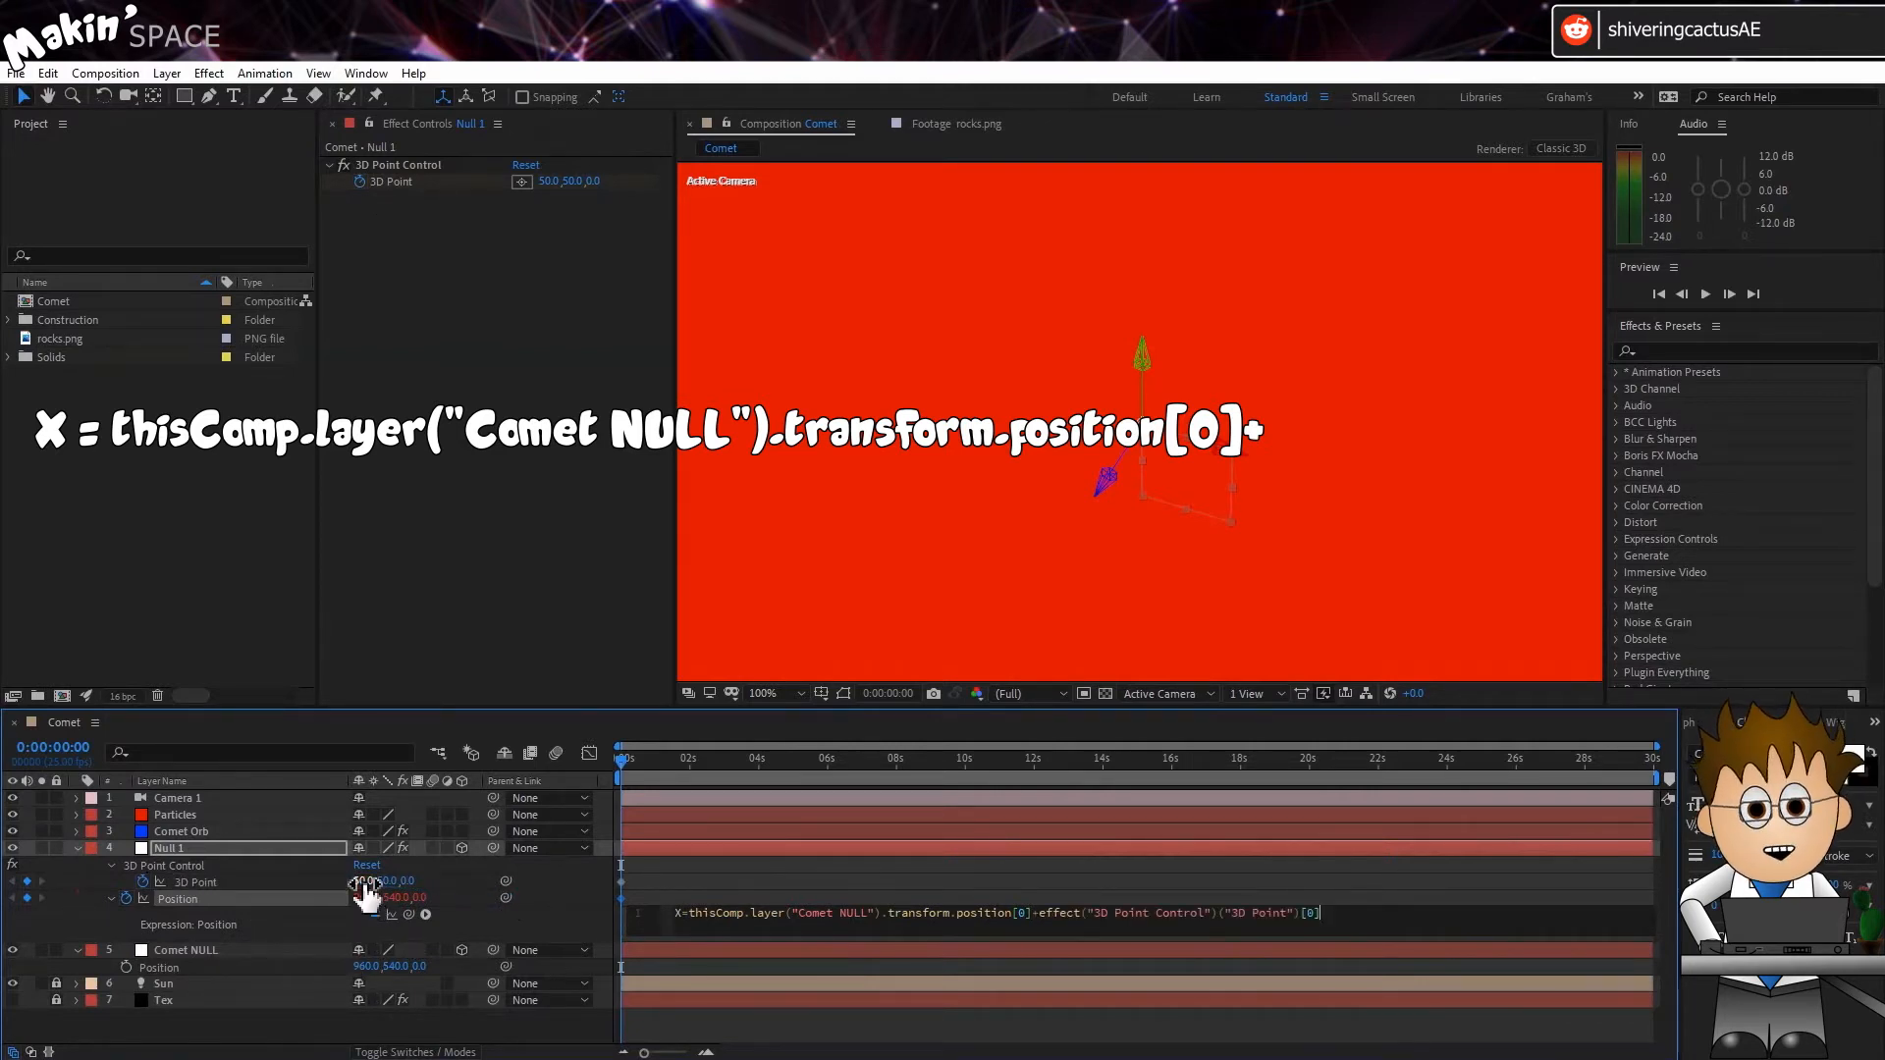
pyautogui.write('; ')
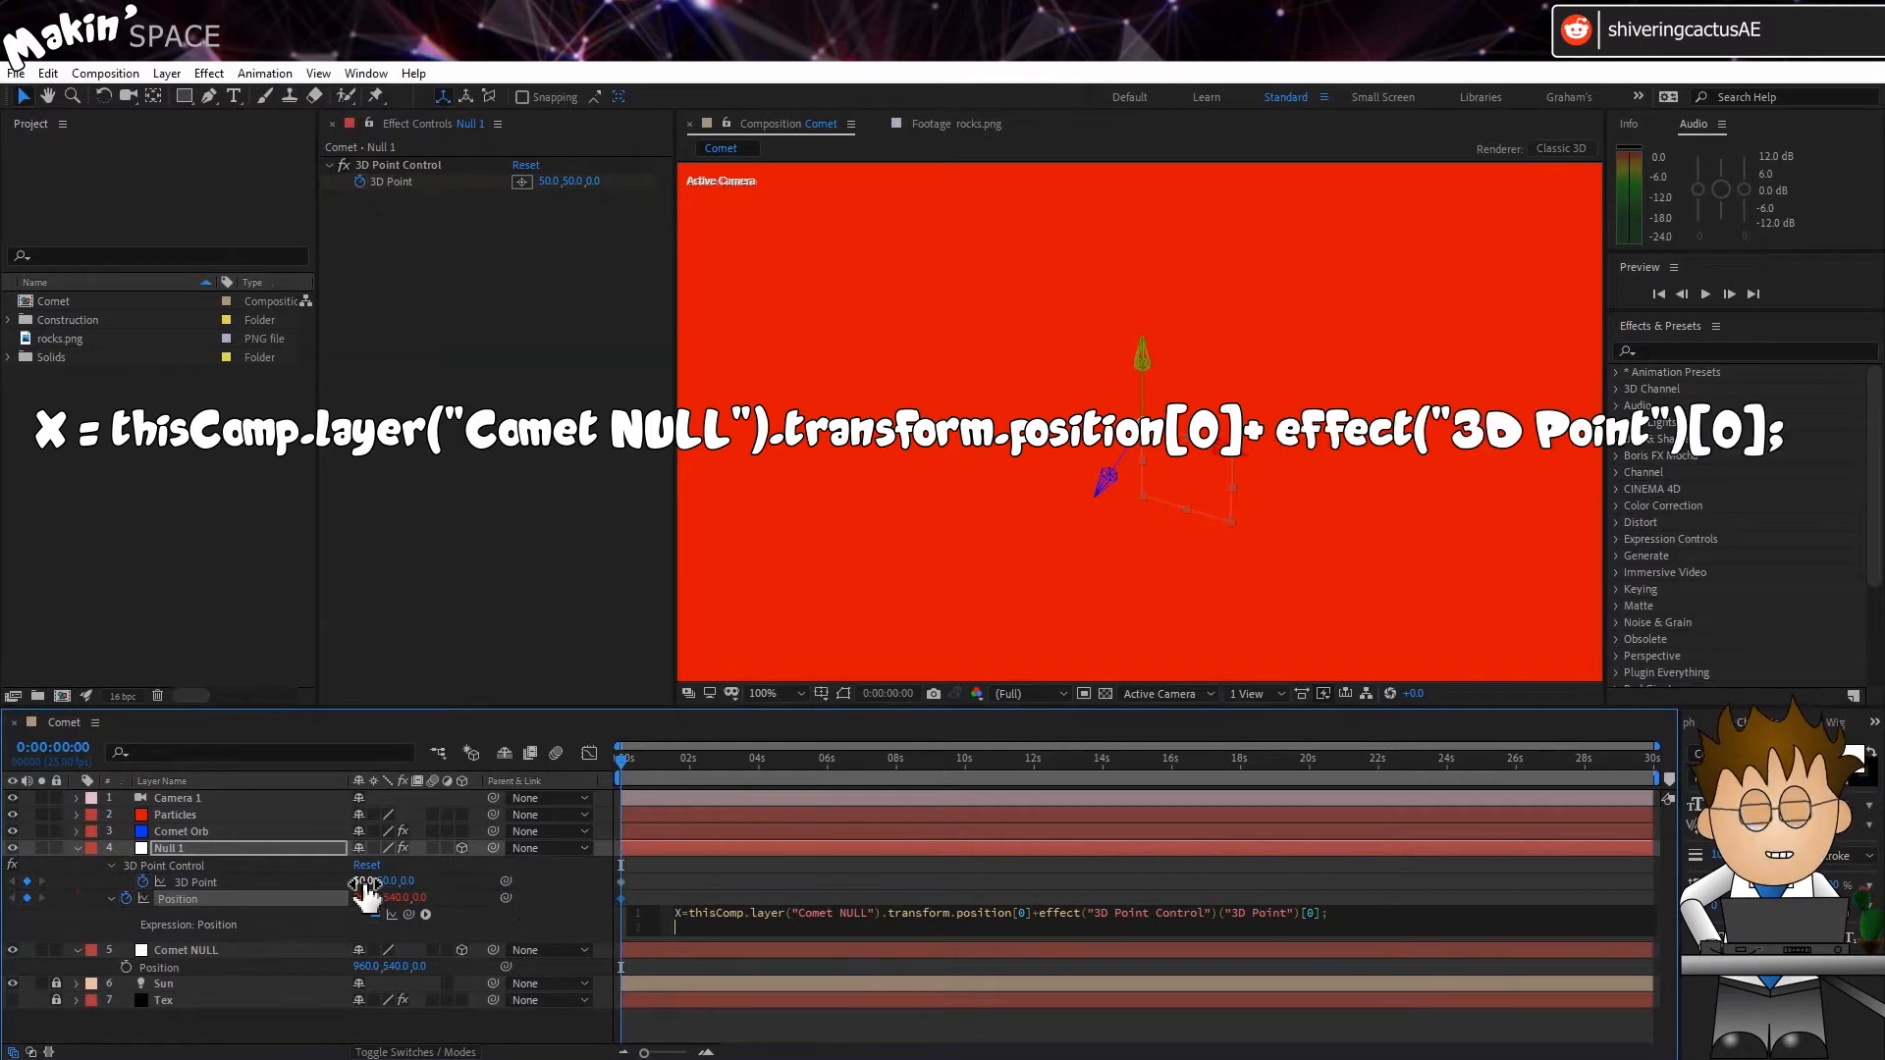
# Add an expression line defining Y as Comet NULL's position[1] plus the 3D Point Control's 3D Point [1].
pyautogui.write('Y=')
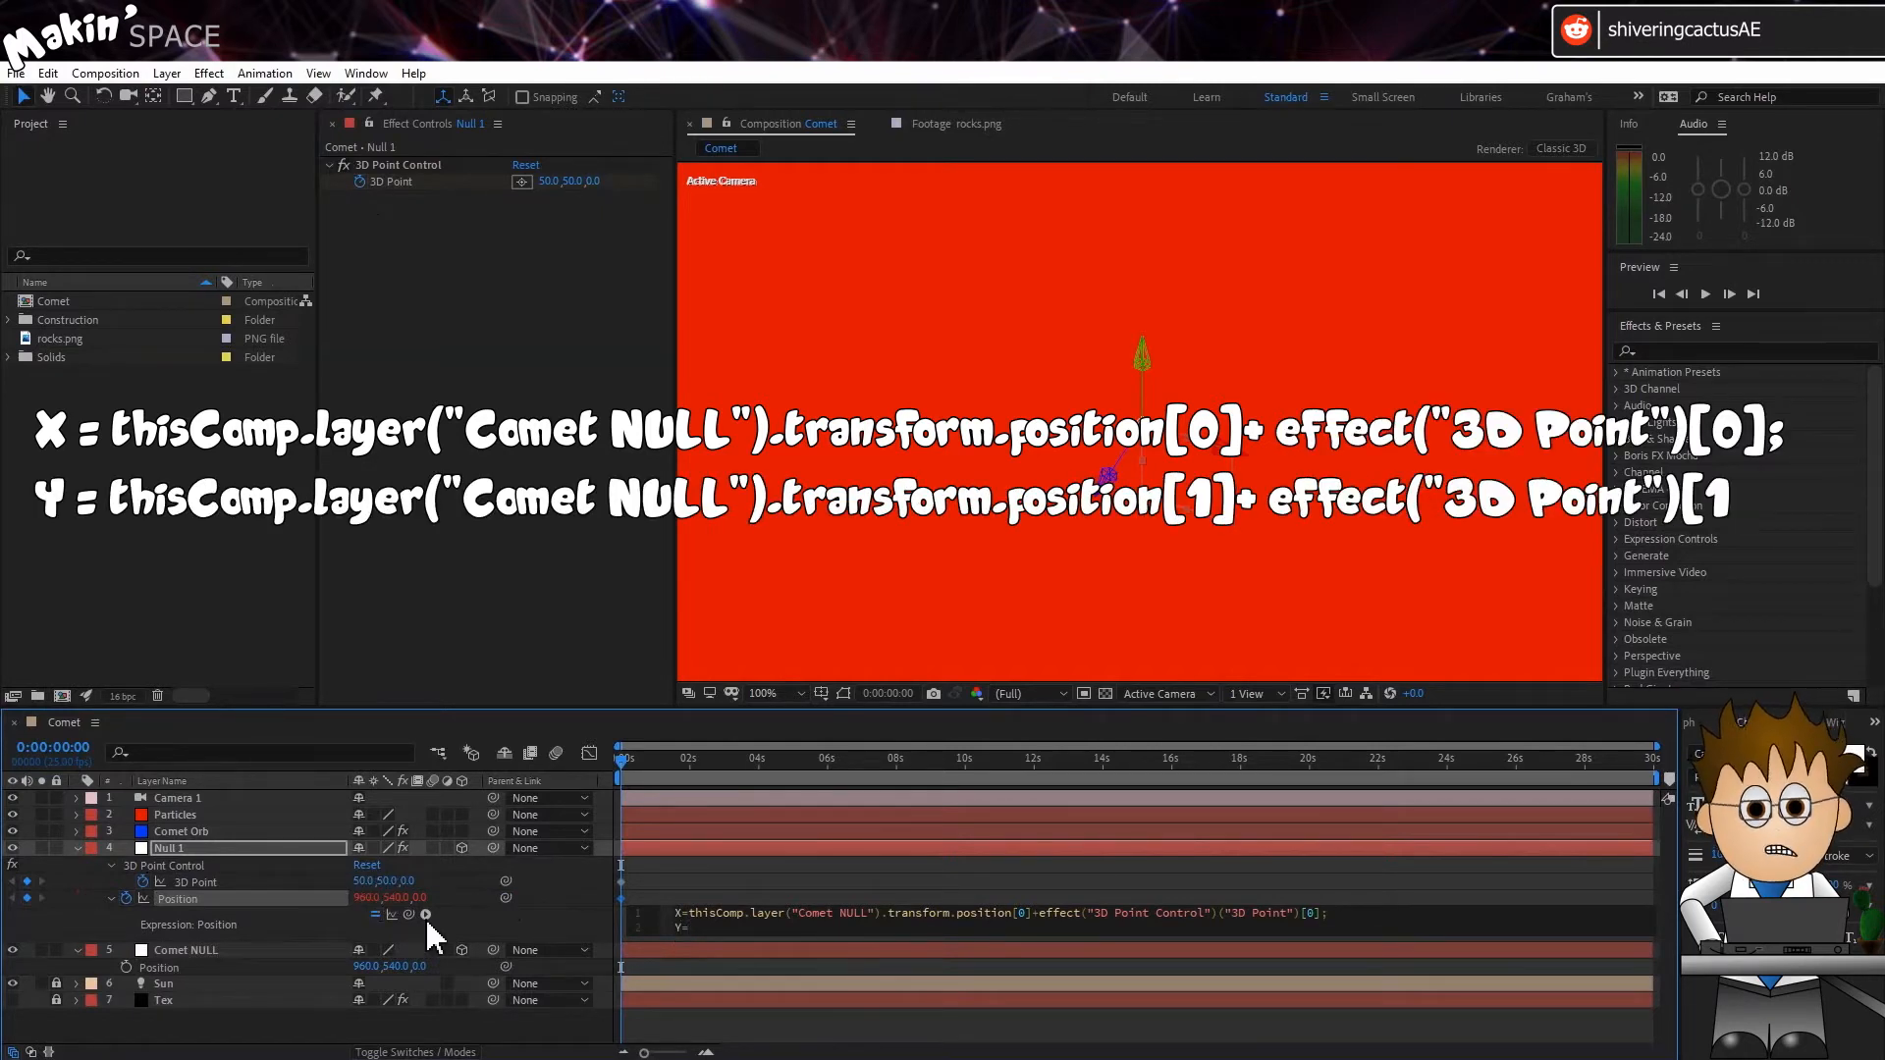
pyautogui.moveTo(408, 914)
pyautogui.mouseDown()
pyautogui.moveTo(393, 966)
pyautogui.moveTo(392, 889)
pyautogui.mouseUp()
pyautogui.write('+')
pyautogui.write(';')
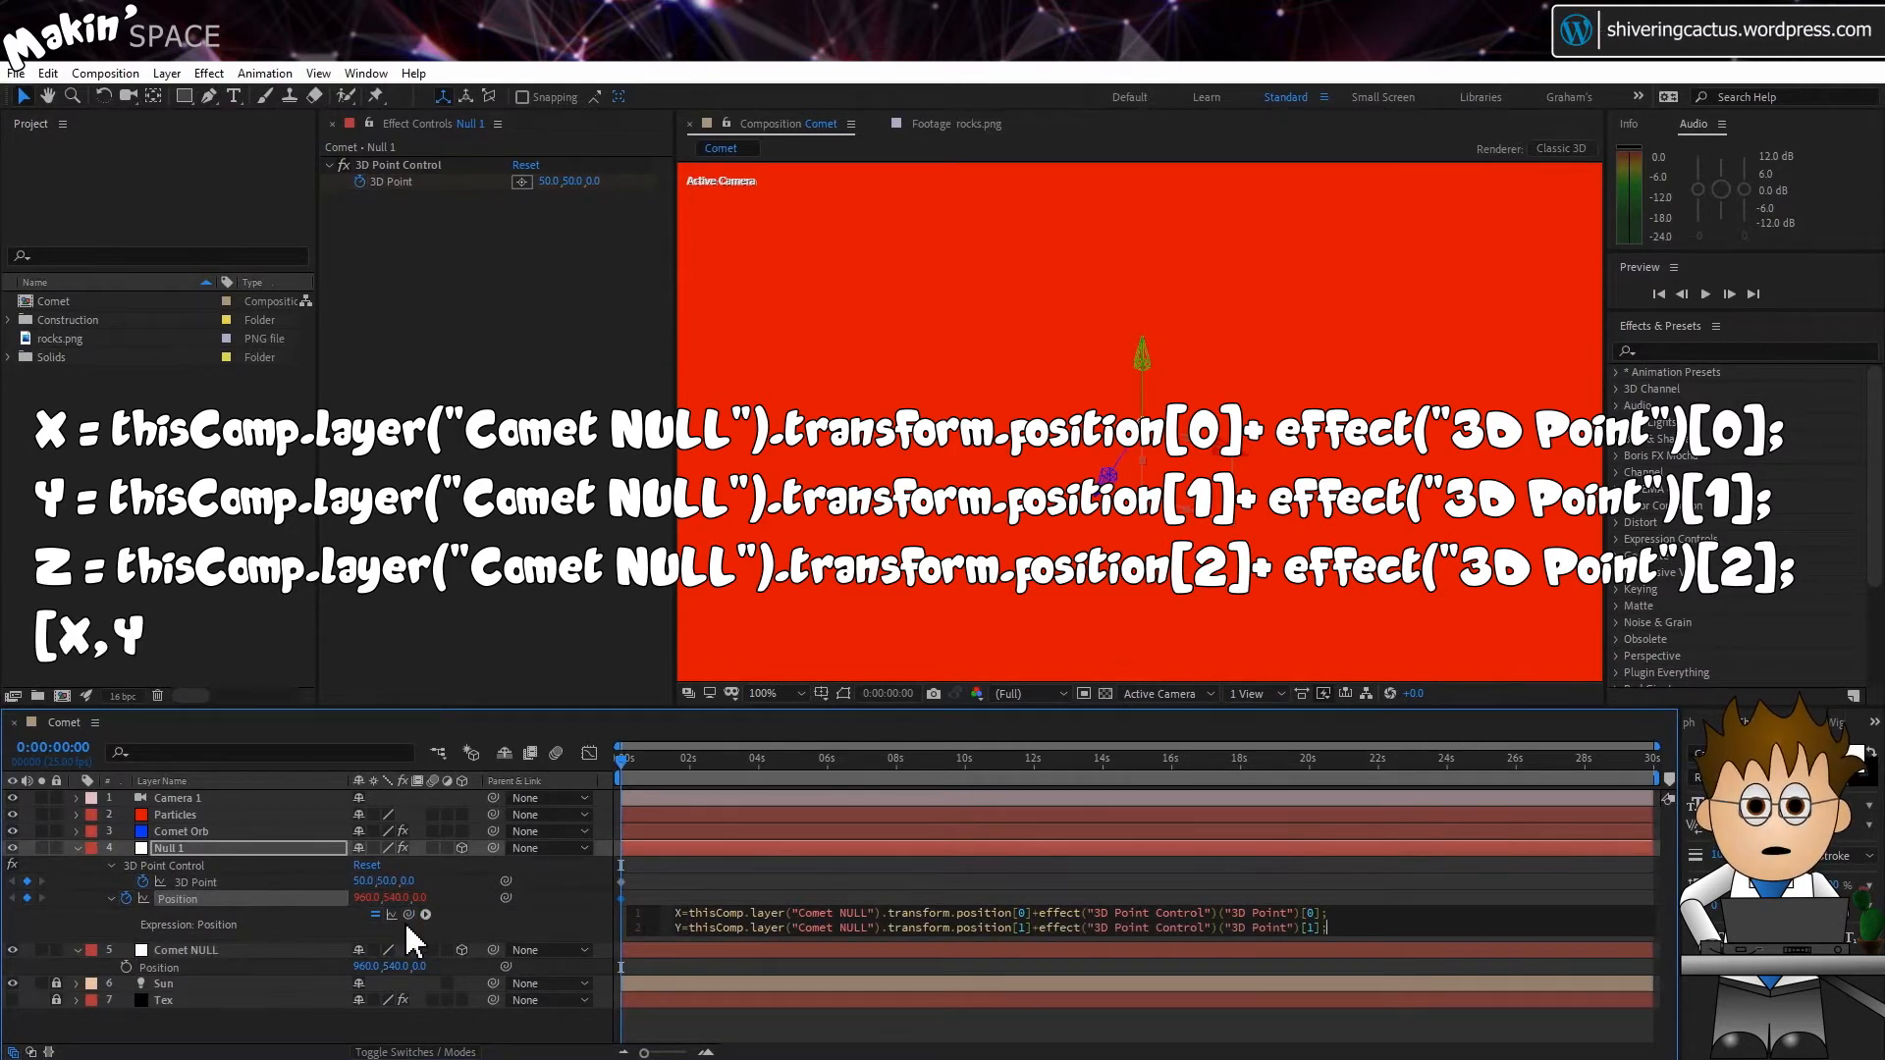
# Add an expression line defining Z as Comet NULL's position[2] plus the 3D Point Control's 3D Point [2].
pyautogui.press('Return')
pyautogui.write('Z=')
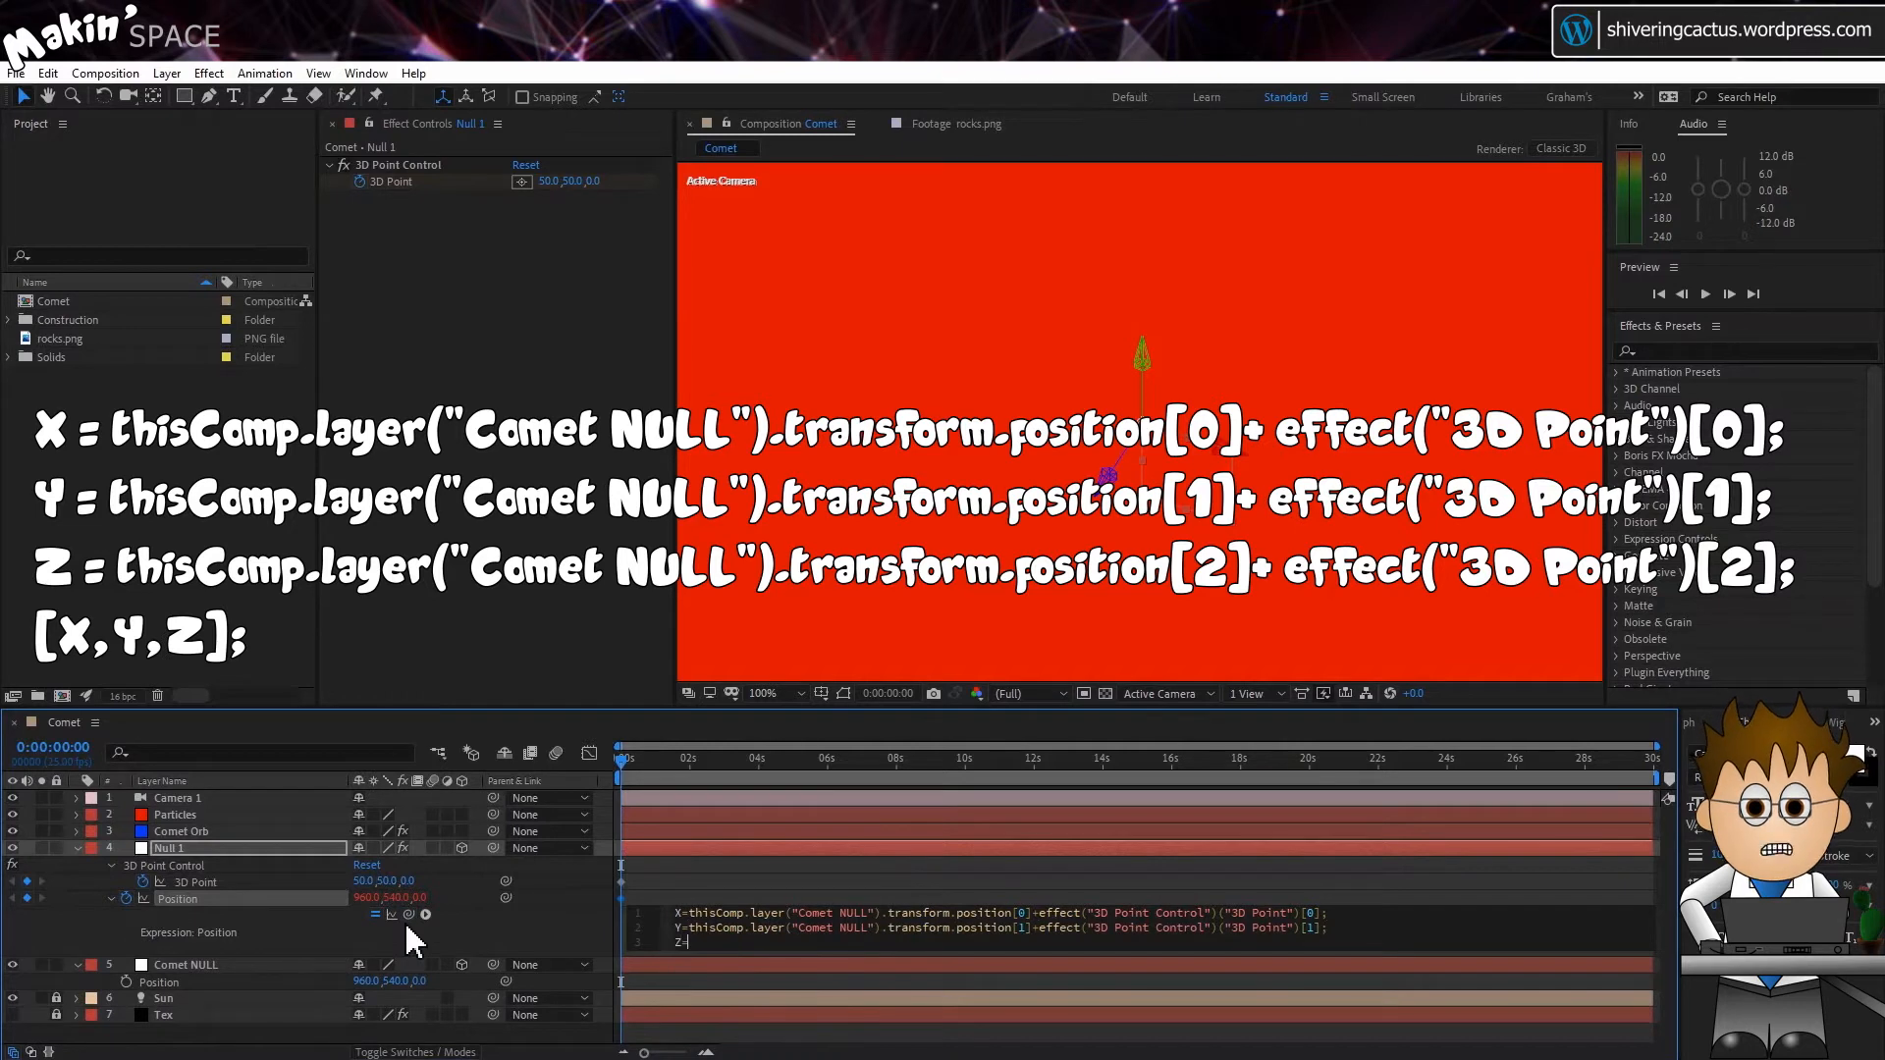
pyautogui.moveTo(408, 915); pyautogui.dragTo(420, 982)
pyautogui.write('+')
pyautogui.moveTo(408, 915); pyautogui.dragTo(414, 895)
pyautogui.press('Return')
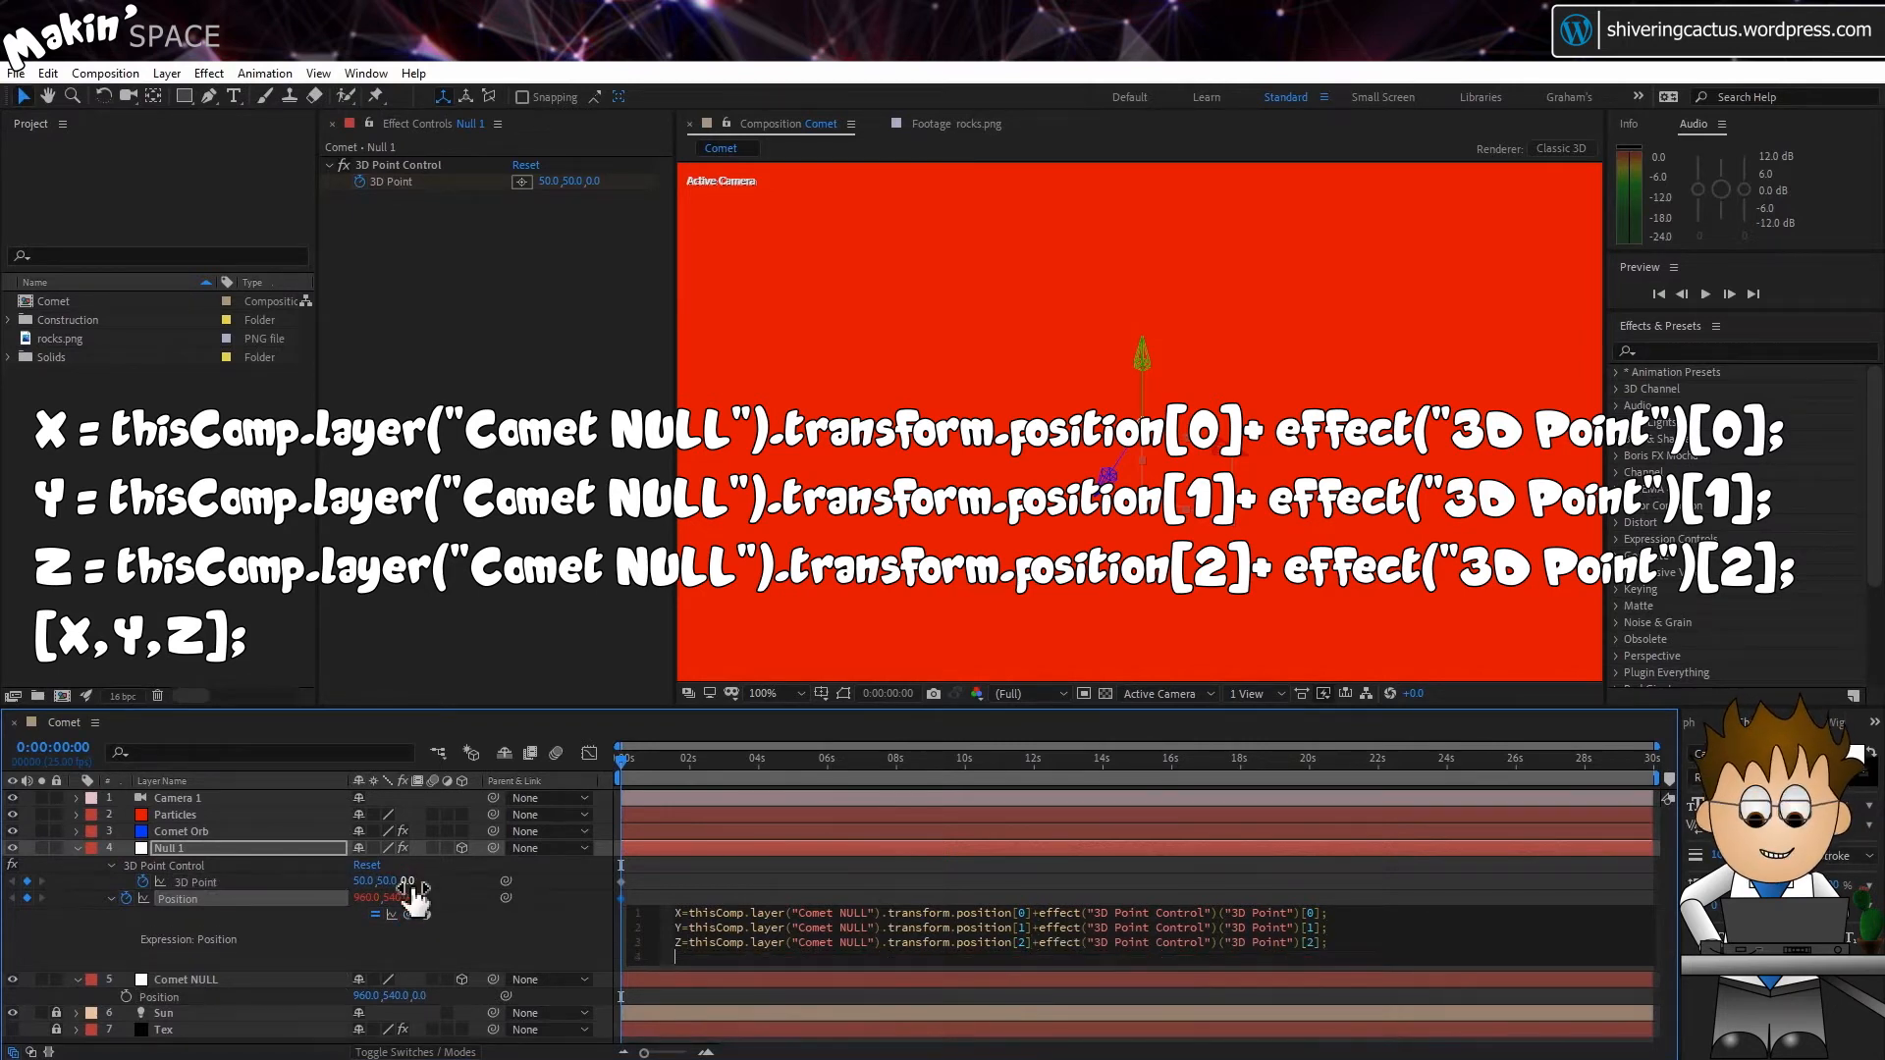
# Finish Null 1's Position expression with the output line [X,Y,Z]; and commit it.
pyautogui.write('[X,')
pyautogui.write('Y,z')
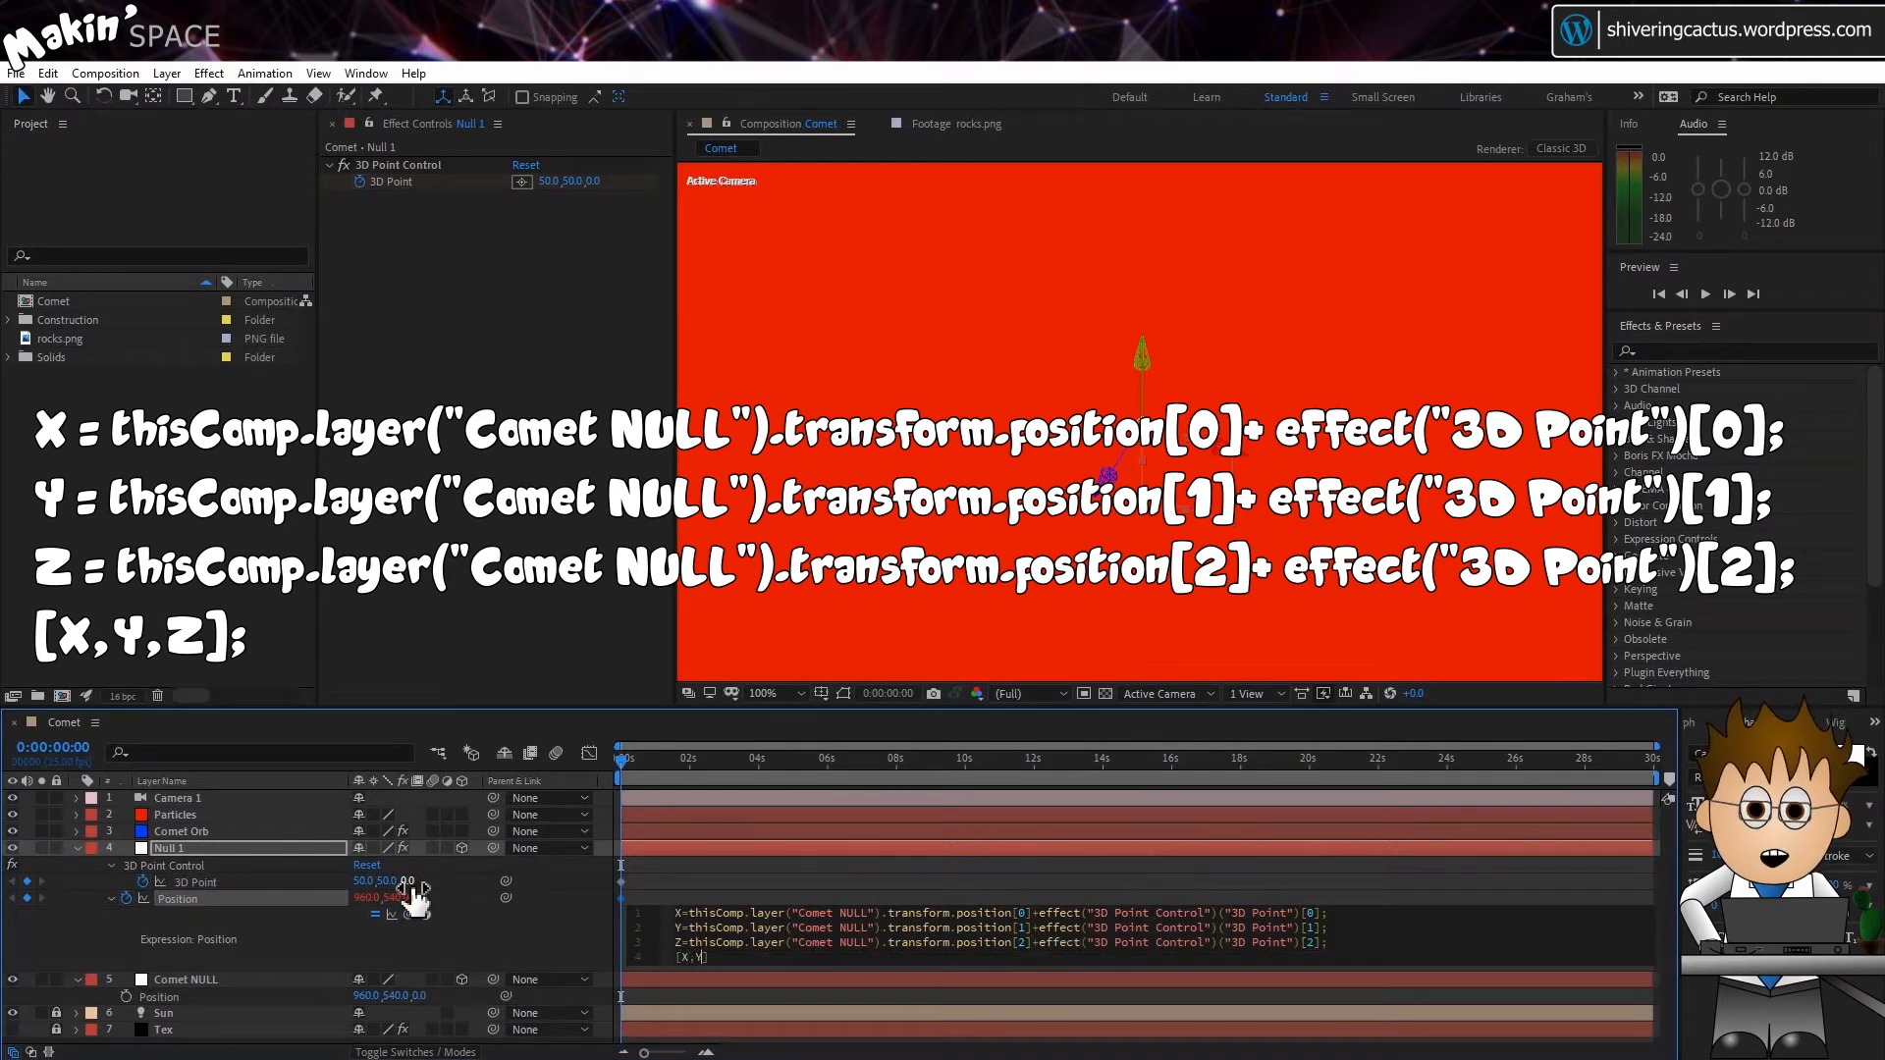
pyautogui.write(';')
pyautogui.click(522, 933)
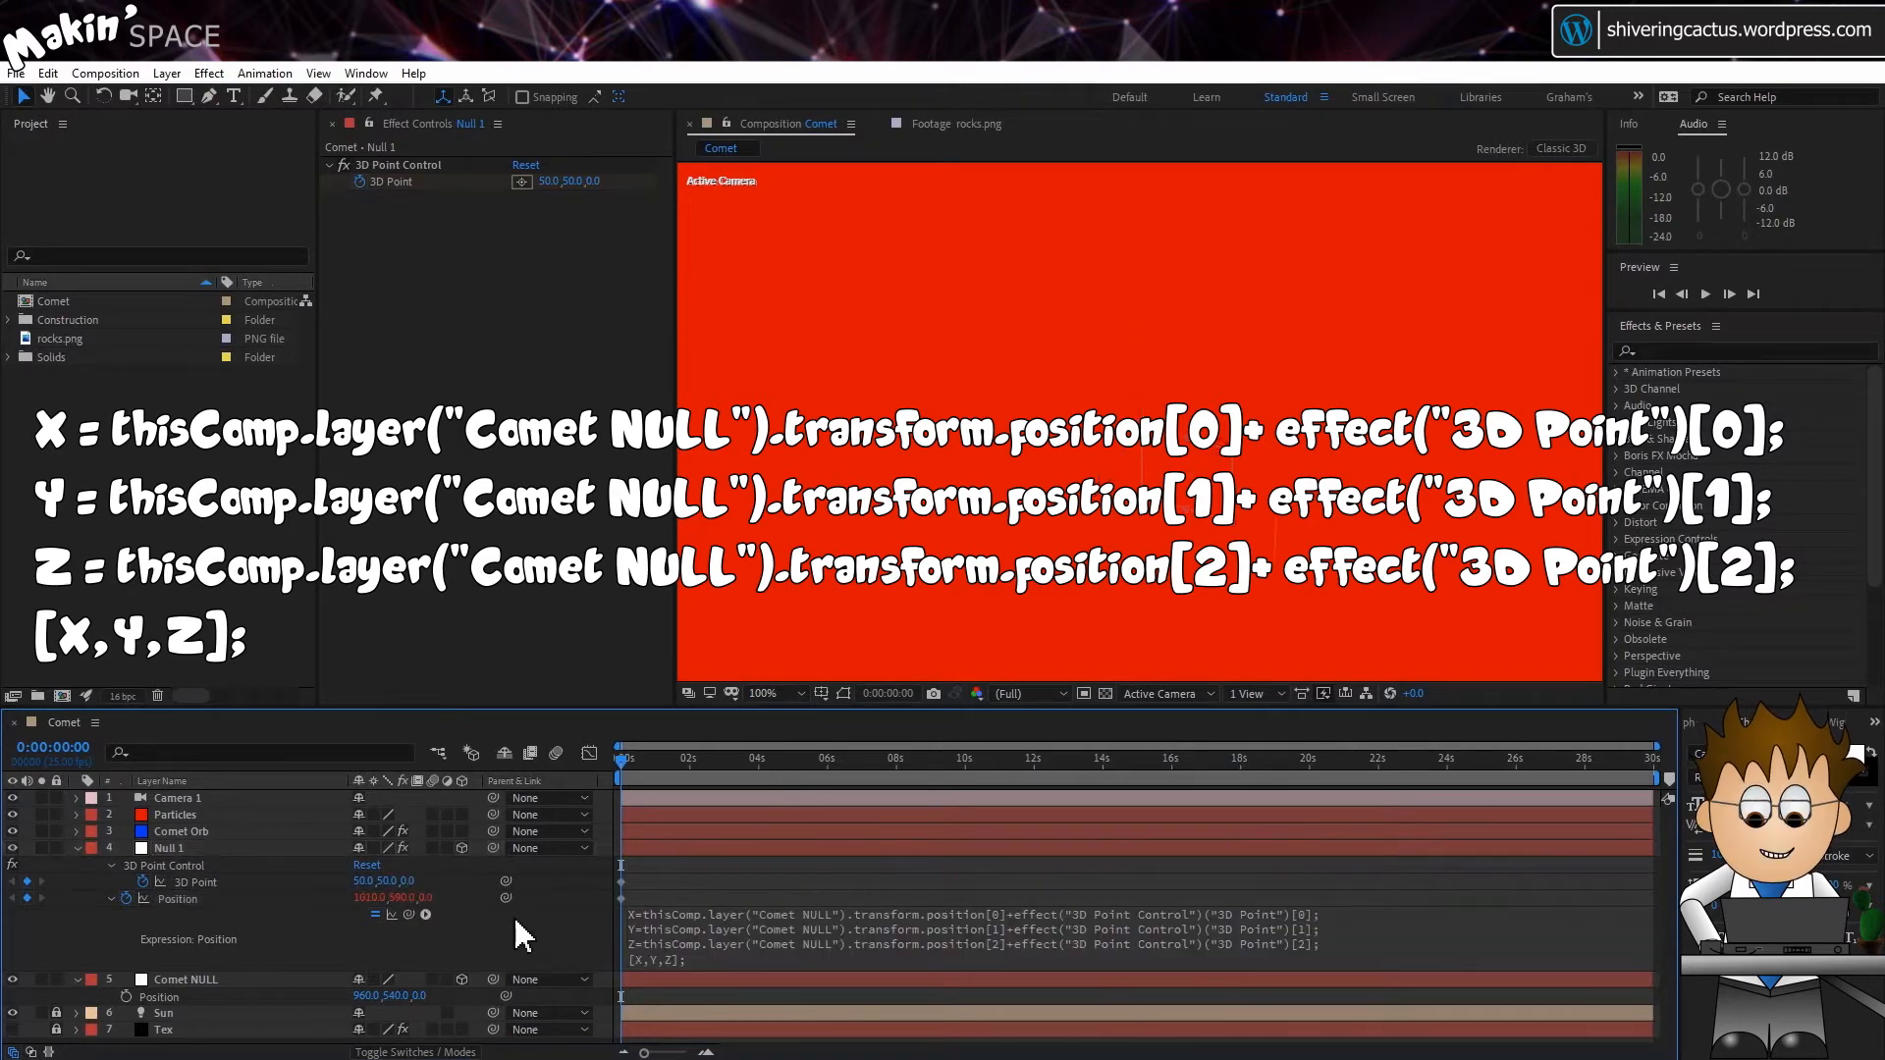
# Set Null 1's 3D Point control to -250 in X and 0 in Y.
pyautogui.click(365, 881)
pyautogui.write('-250')
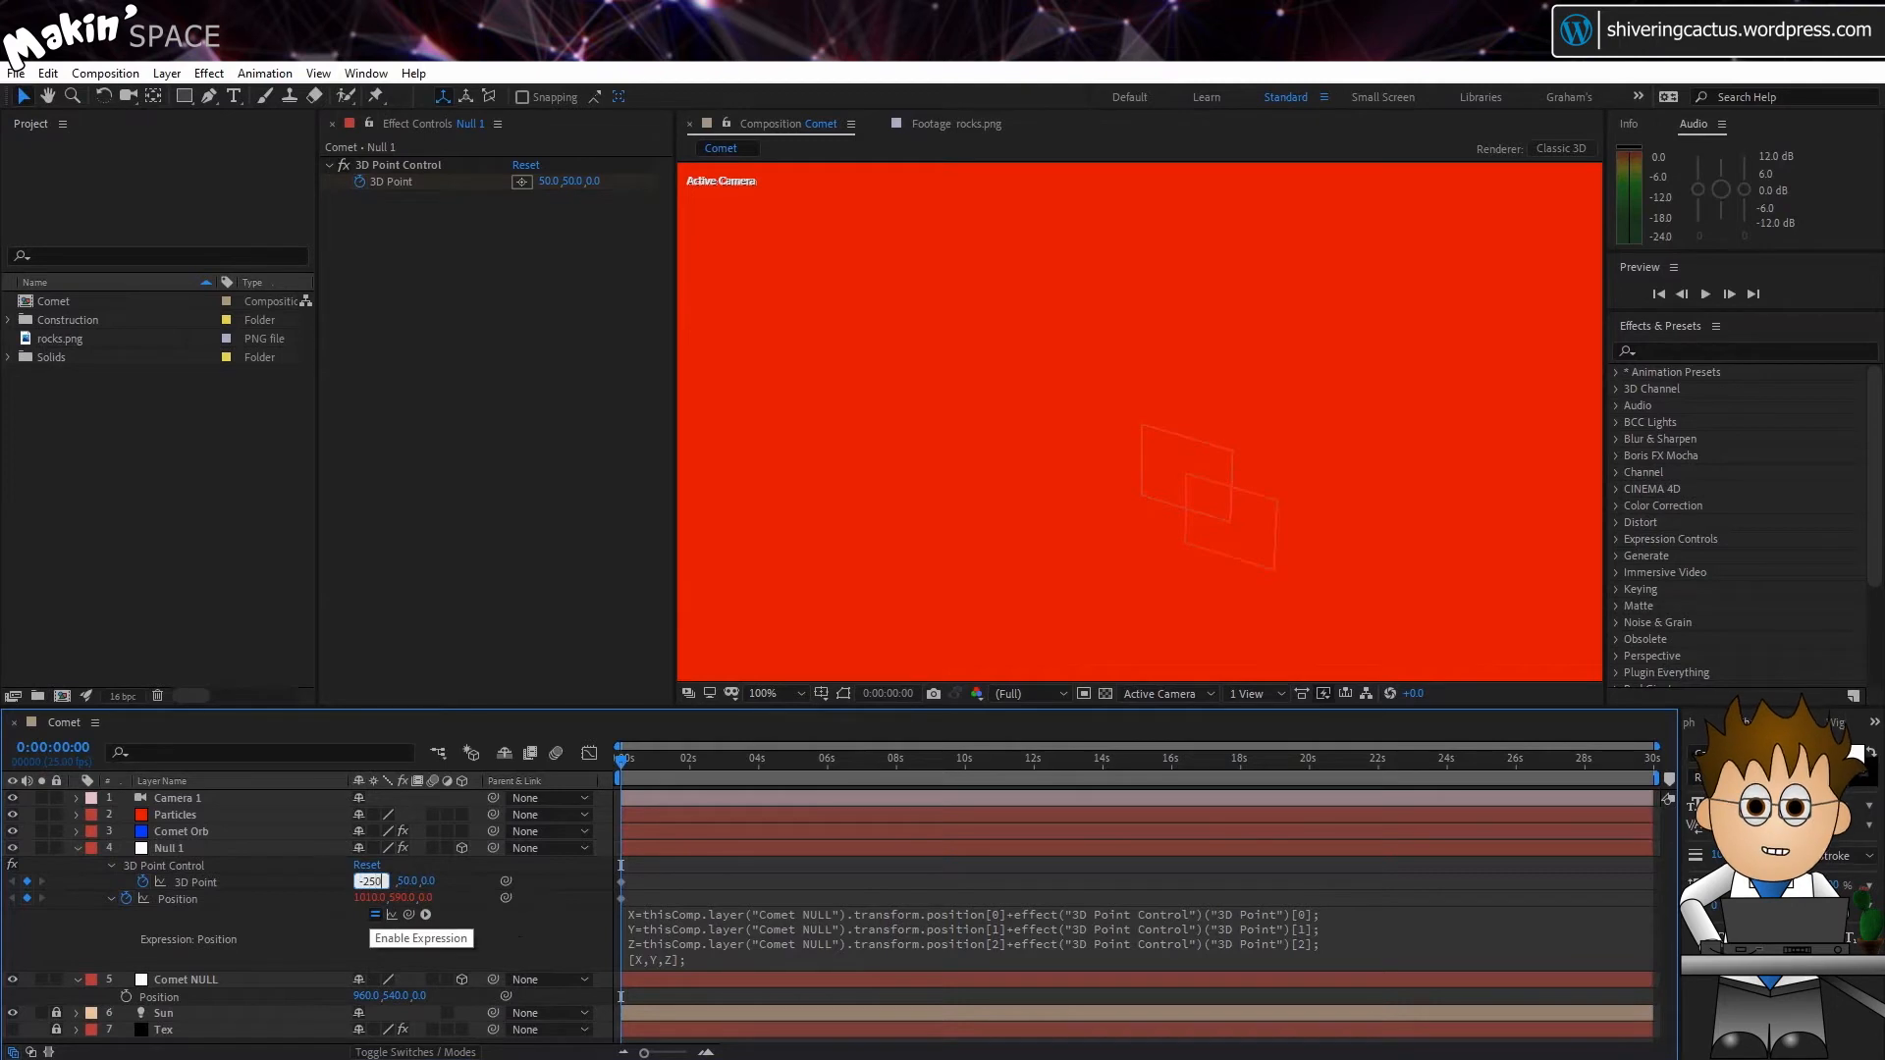
pyautogui.press('Tab')
pyautogui.write('0')
pyautogui.press('Return')
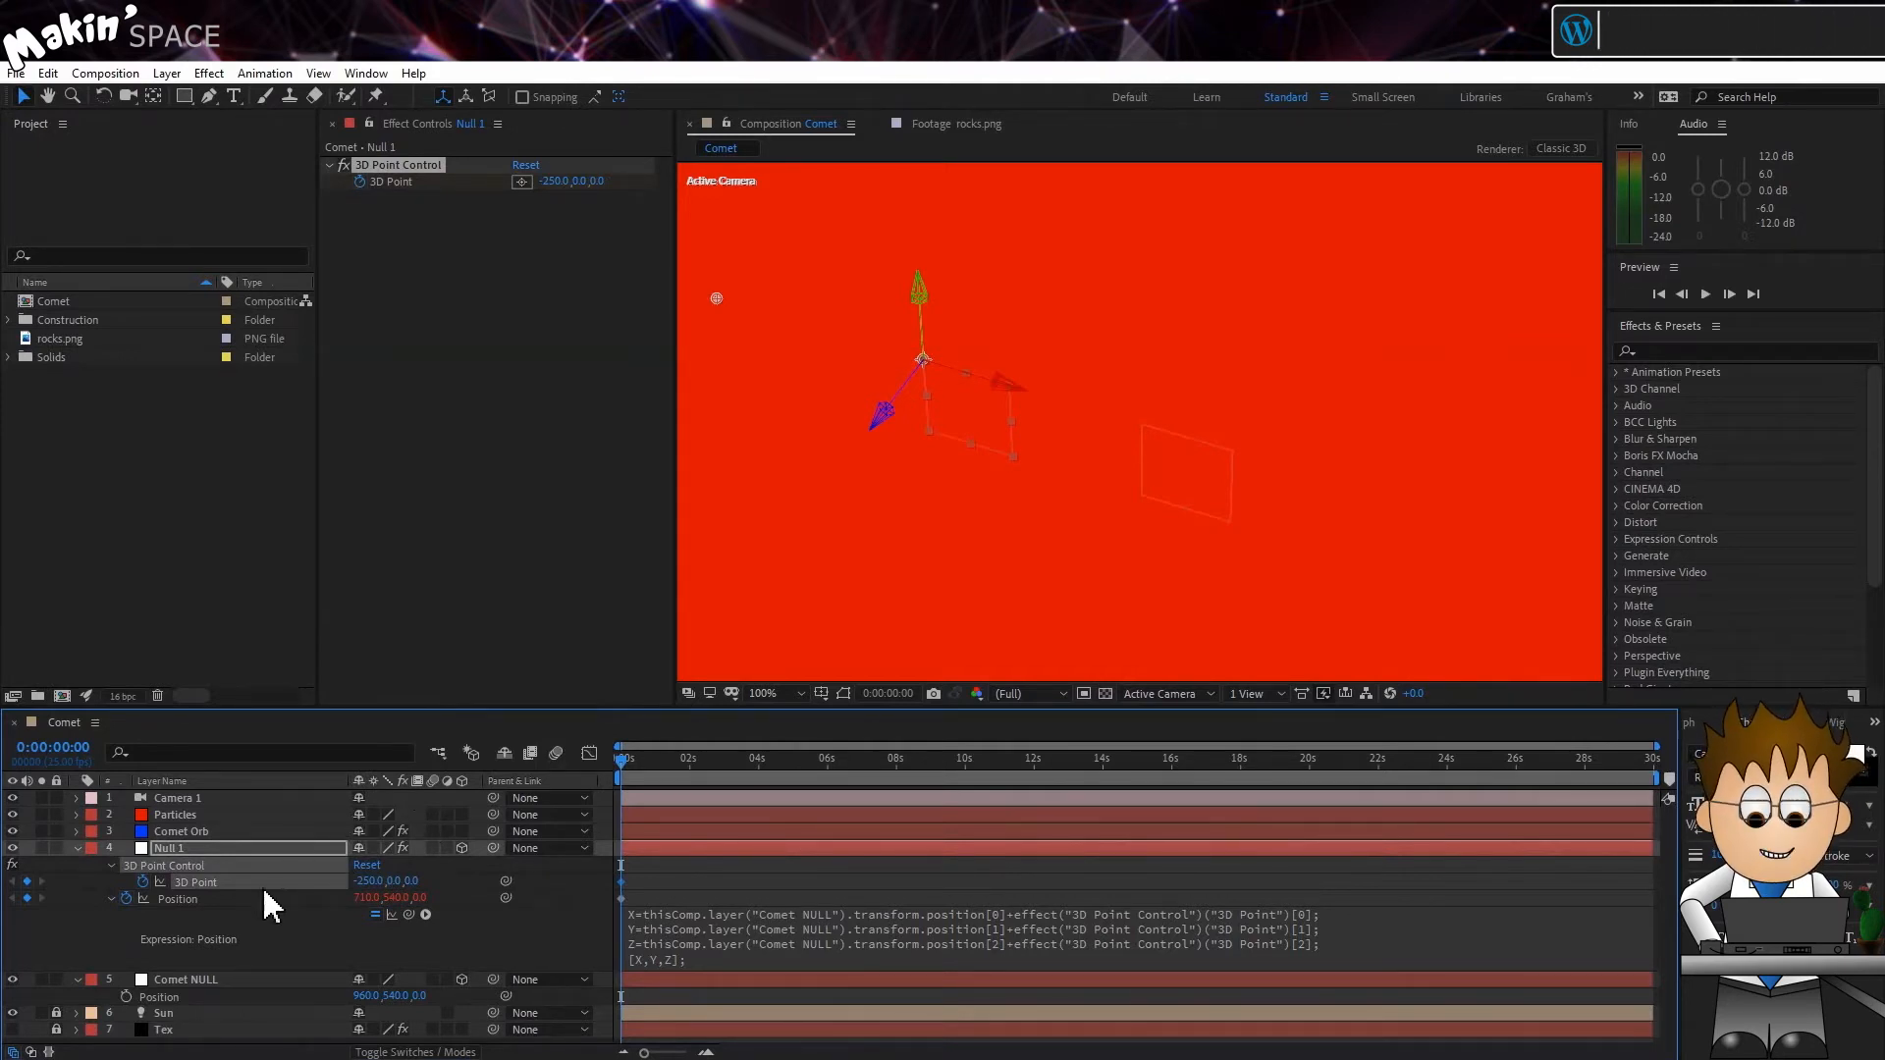
# Search the effects and presets for "part" and apply the Particle World parented to NULL preset to the Particles layer.
pyautogui.click(1658, 350)
pyautogui.write('part')
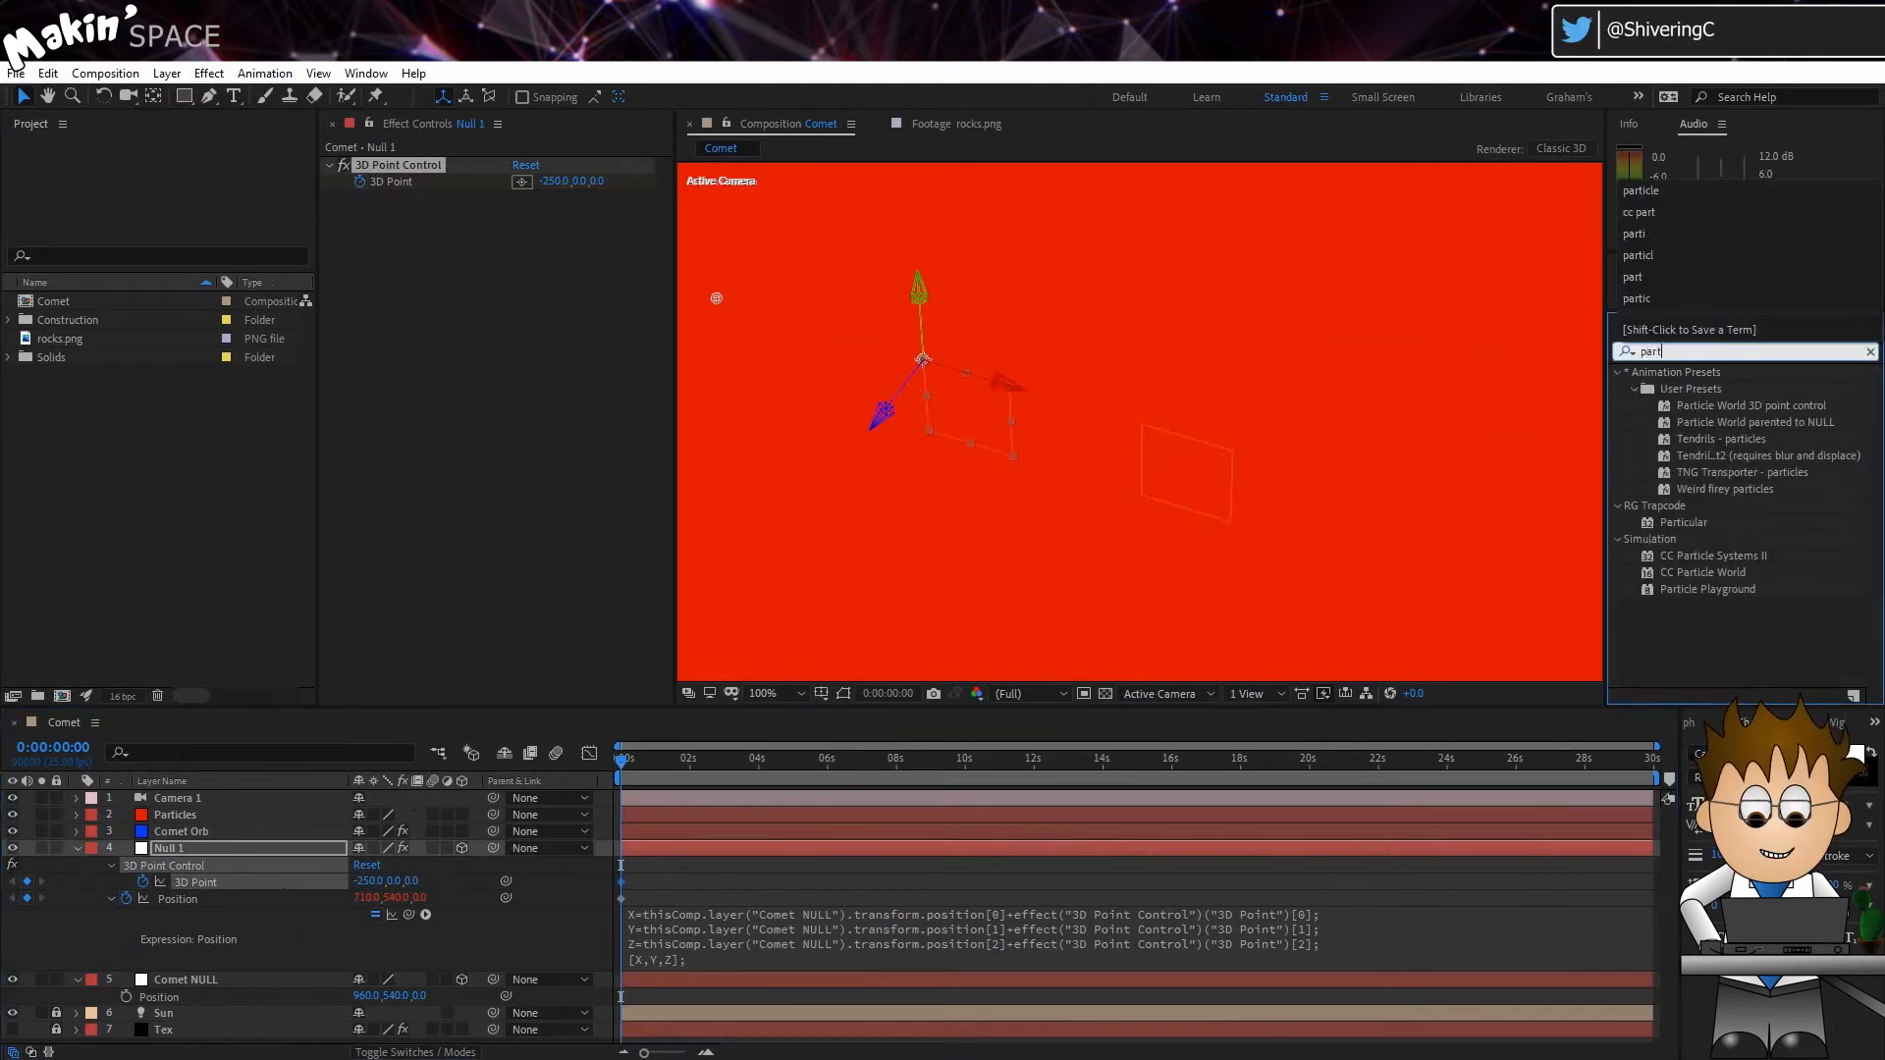
pyautogui.moveTo(1758, 422); pyautogui.dragTo(261, 815)
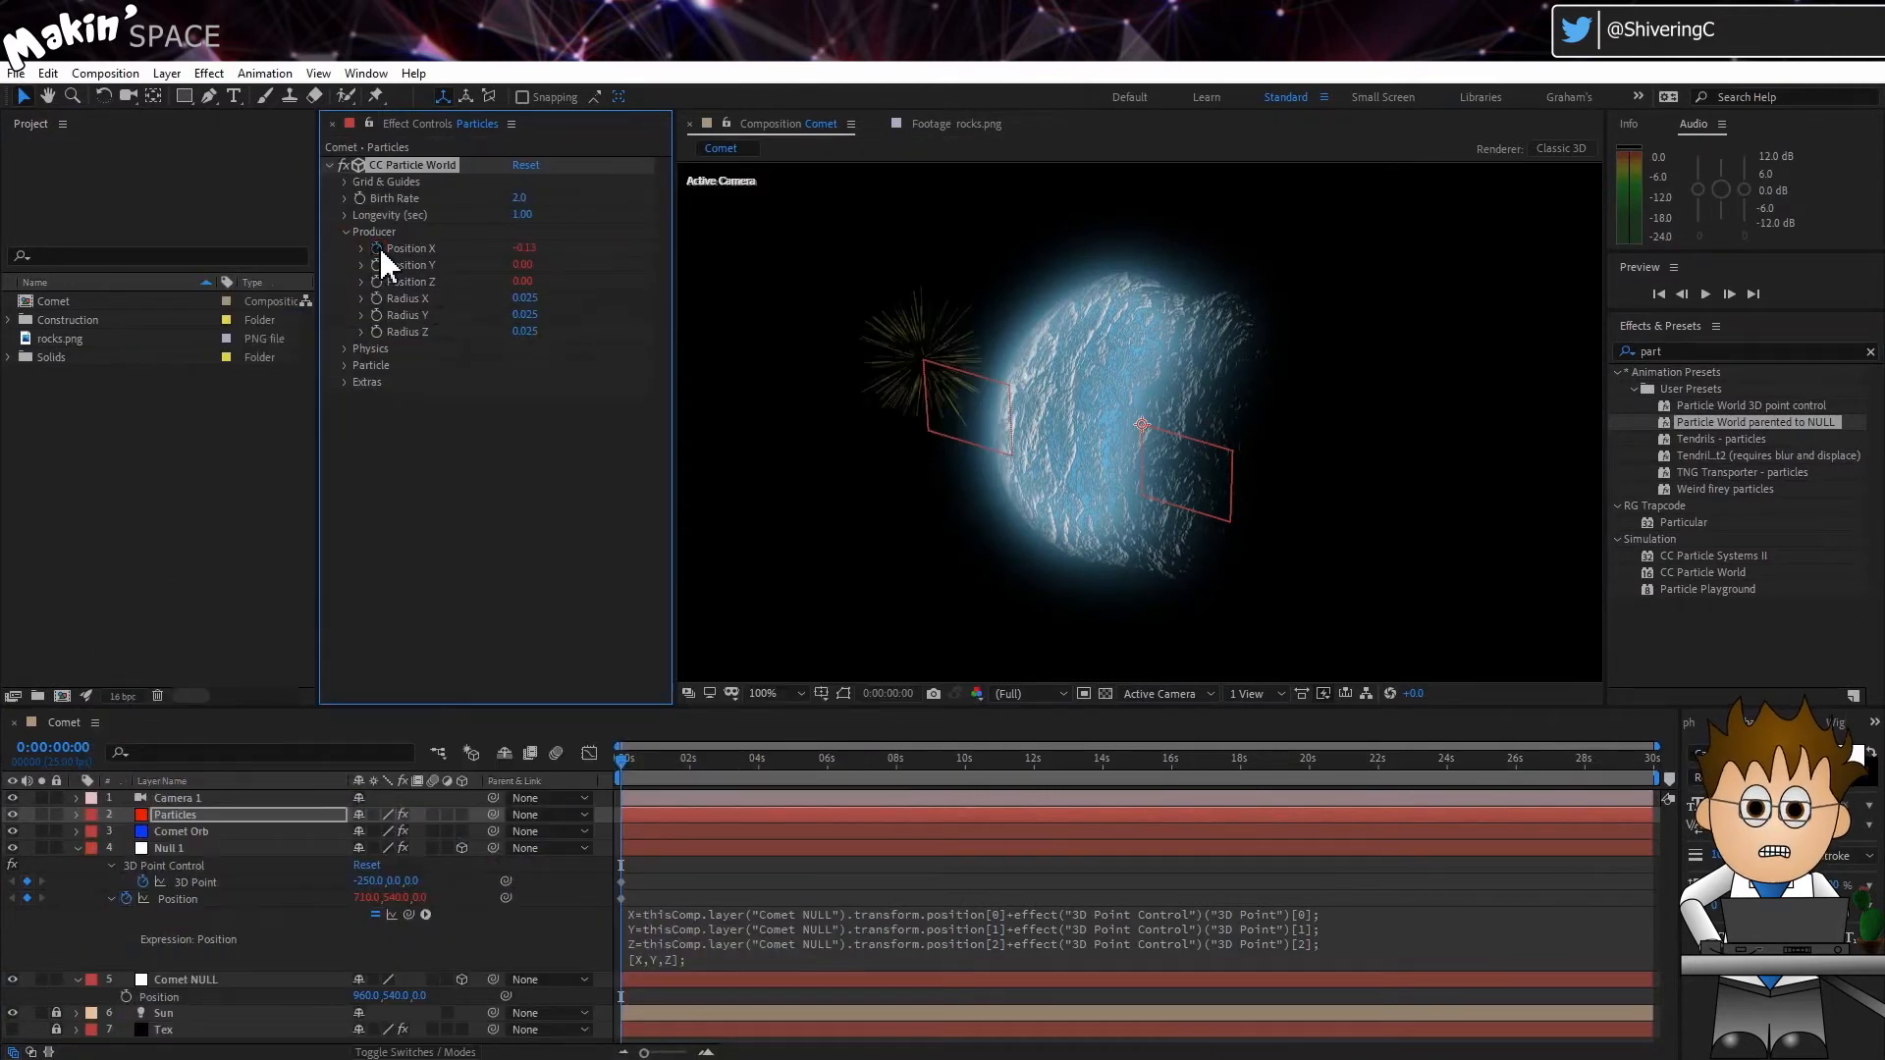
# Reveal the Position X expression of CC Particle World on the Particles layer and remove the property's keyframe.
pyautogui.press('u')
pyautogui.click(144, 848)
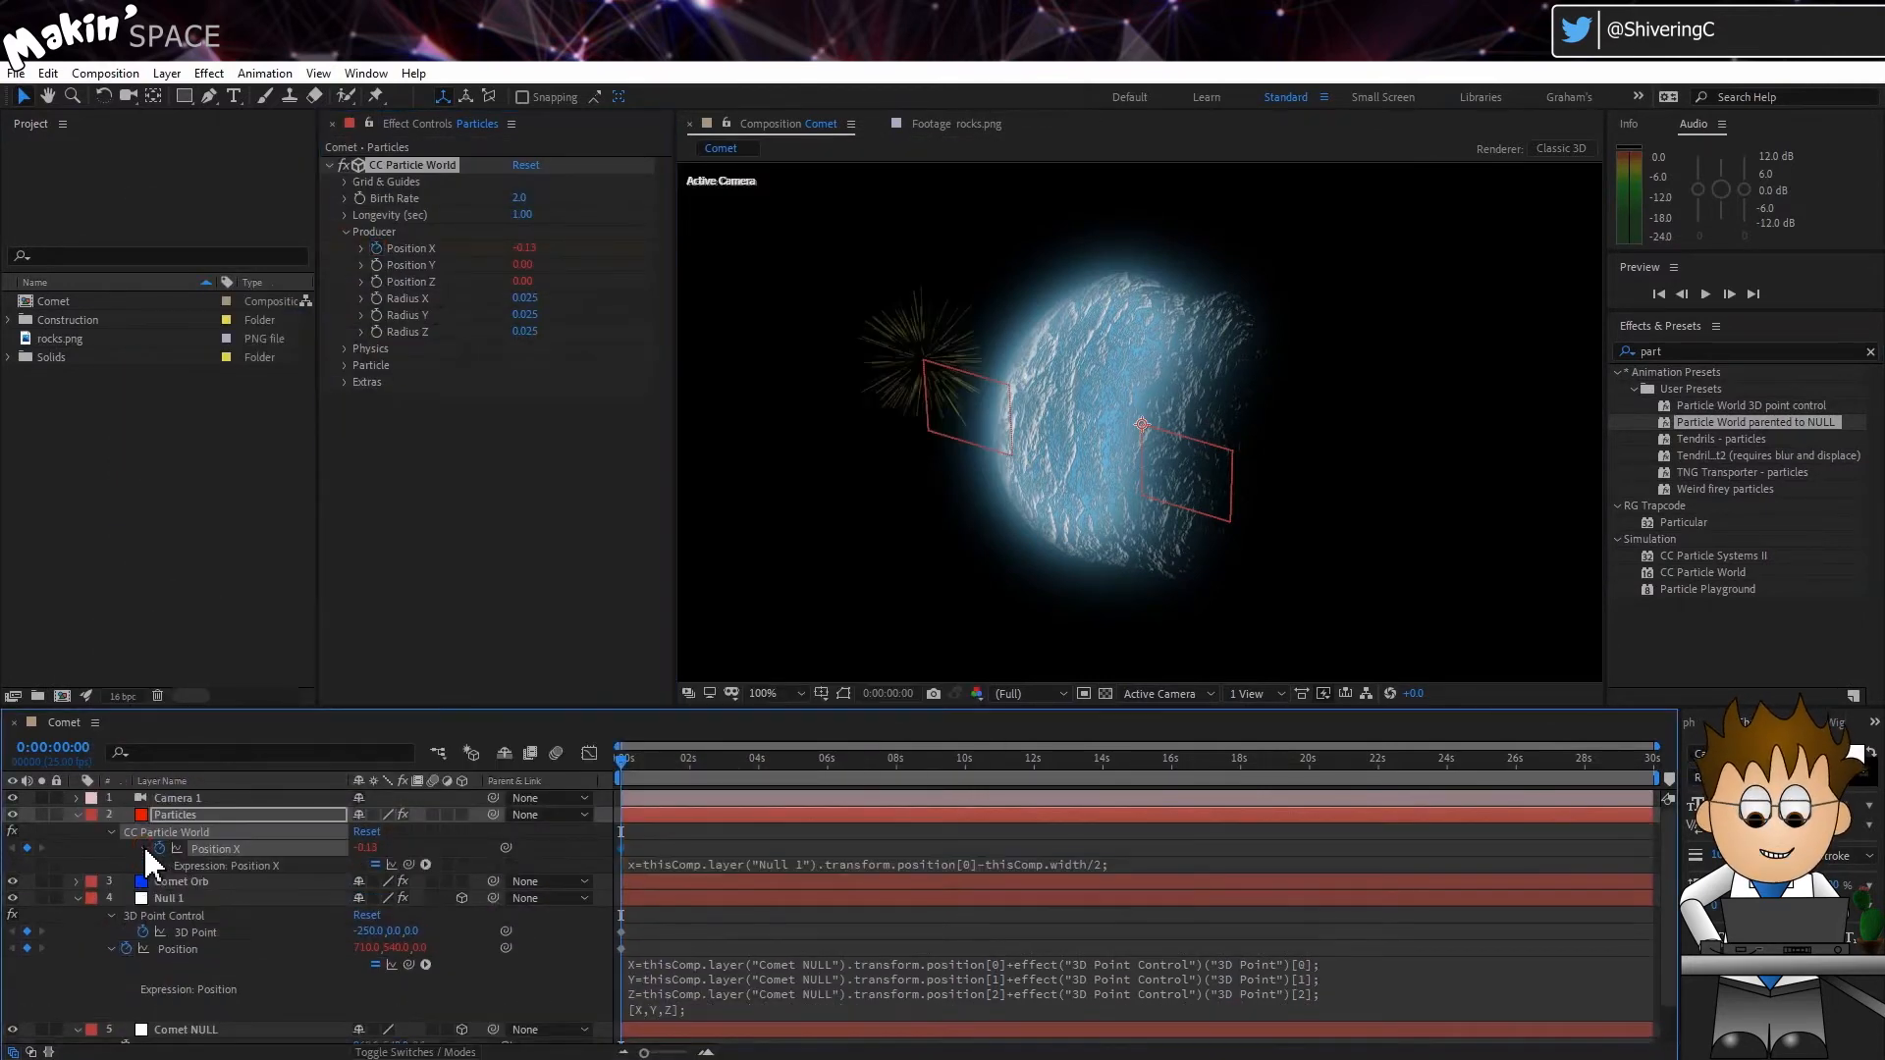
pyautogui.click(721, 870)
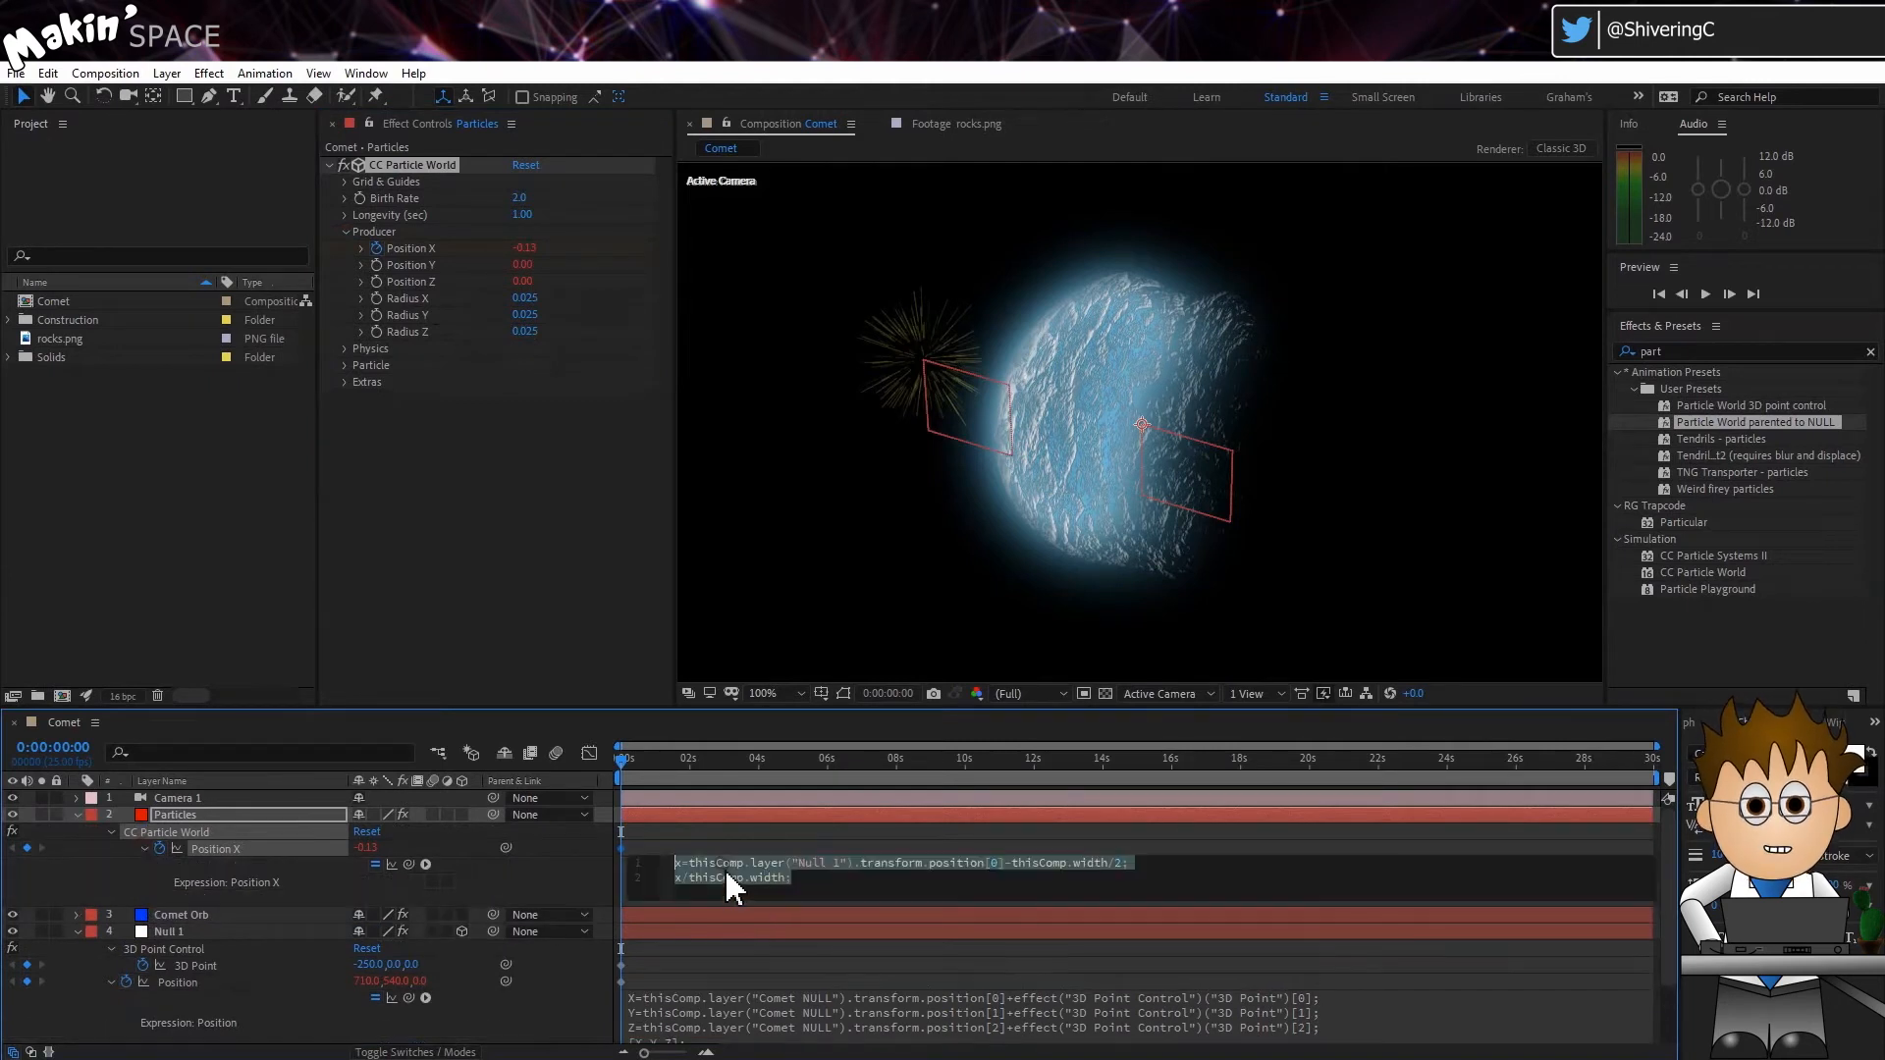
pyautogui.press('Return')
pyautogui.write('x/thisComp.width;')
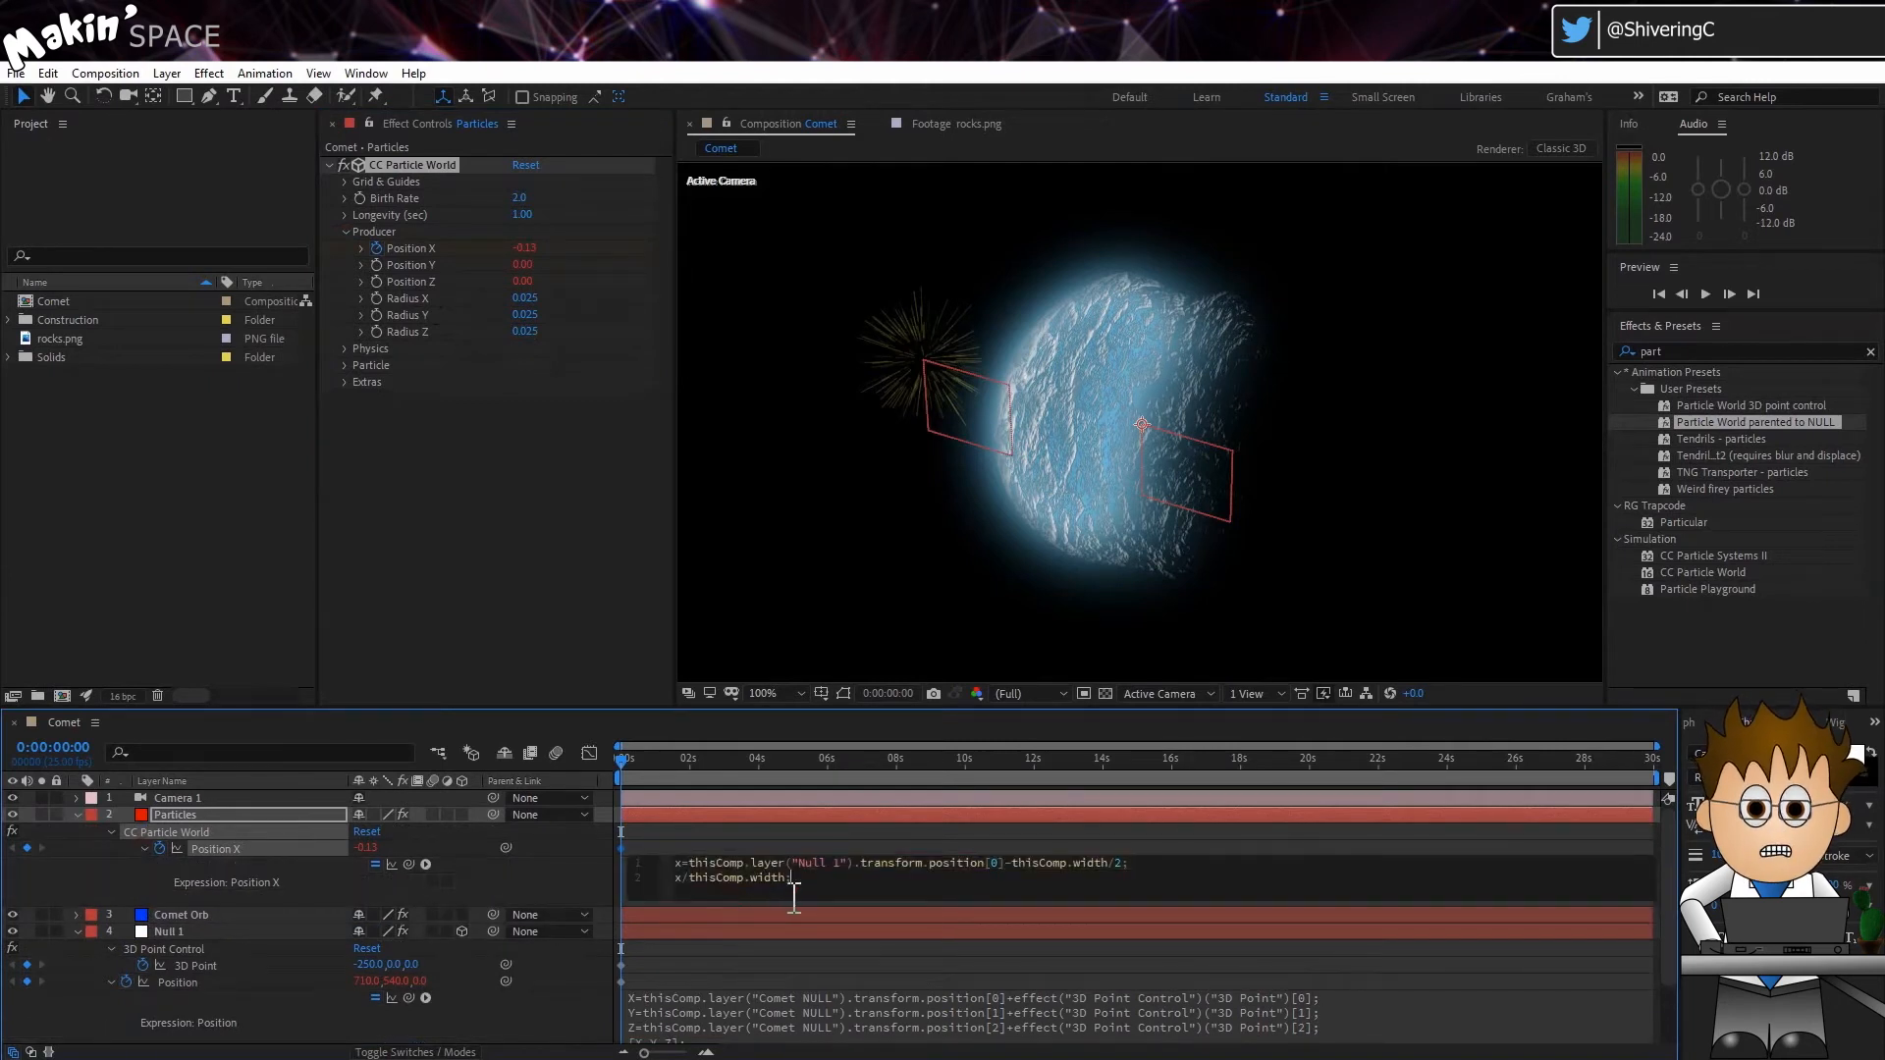
pyautogui.click(161, 851)
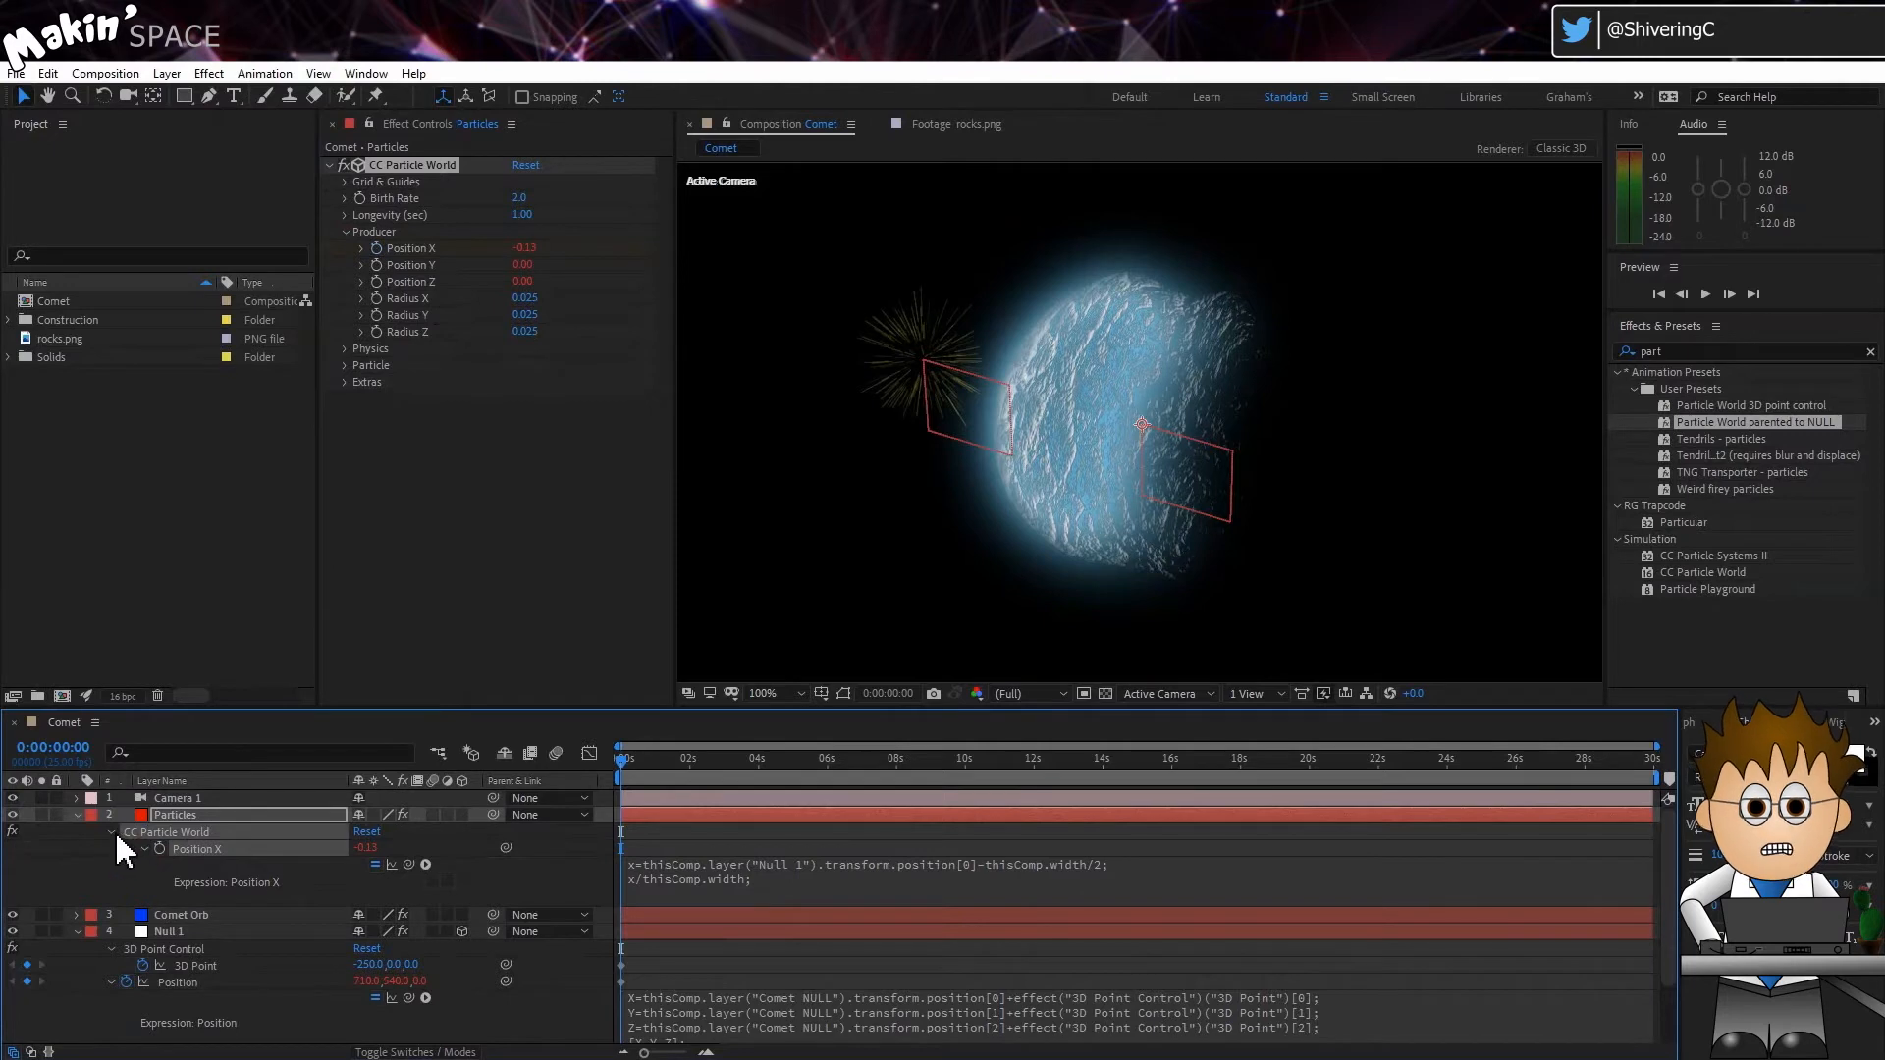
# Rename the CC Particle World effect on the Particles layer as Dust.
pyautogui.click(520, 198)
pyautogui.press('Return')
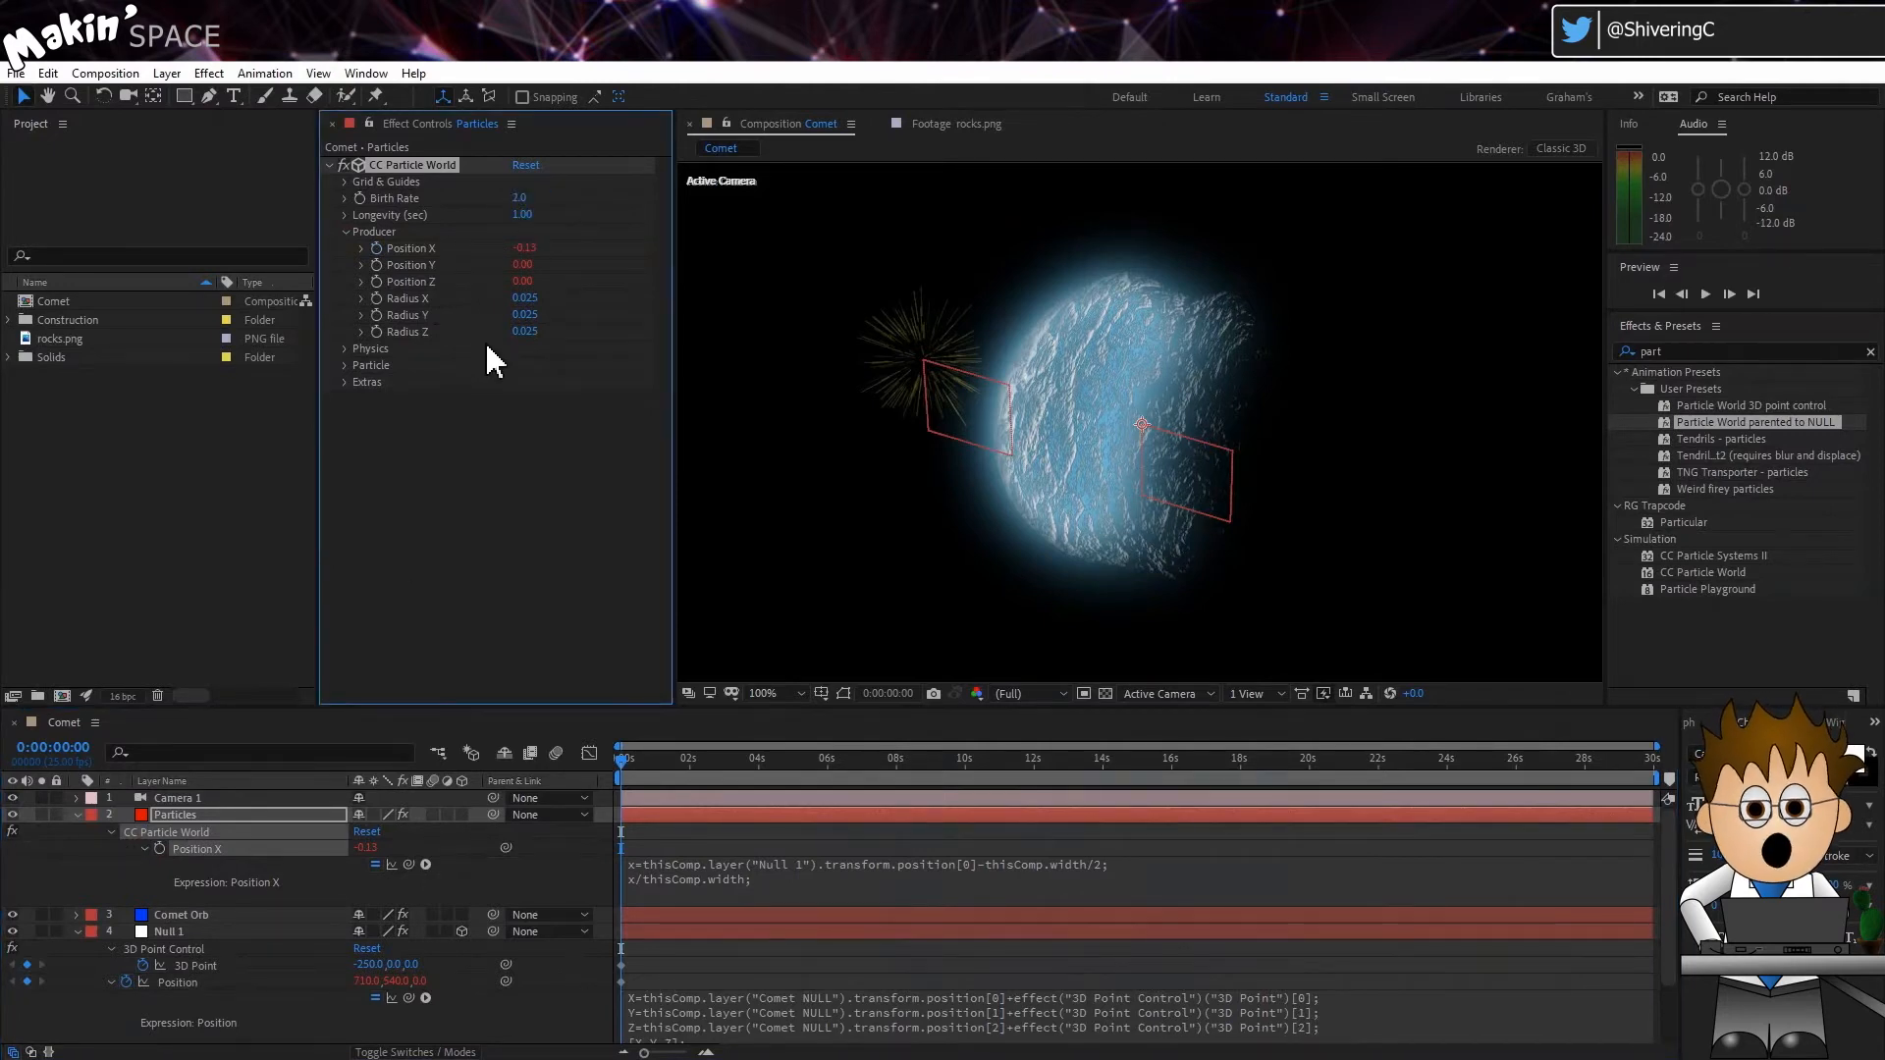
pyautogui.click(425, 164)
pyautogui.press('Return')
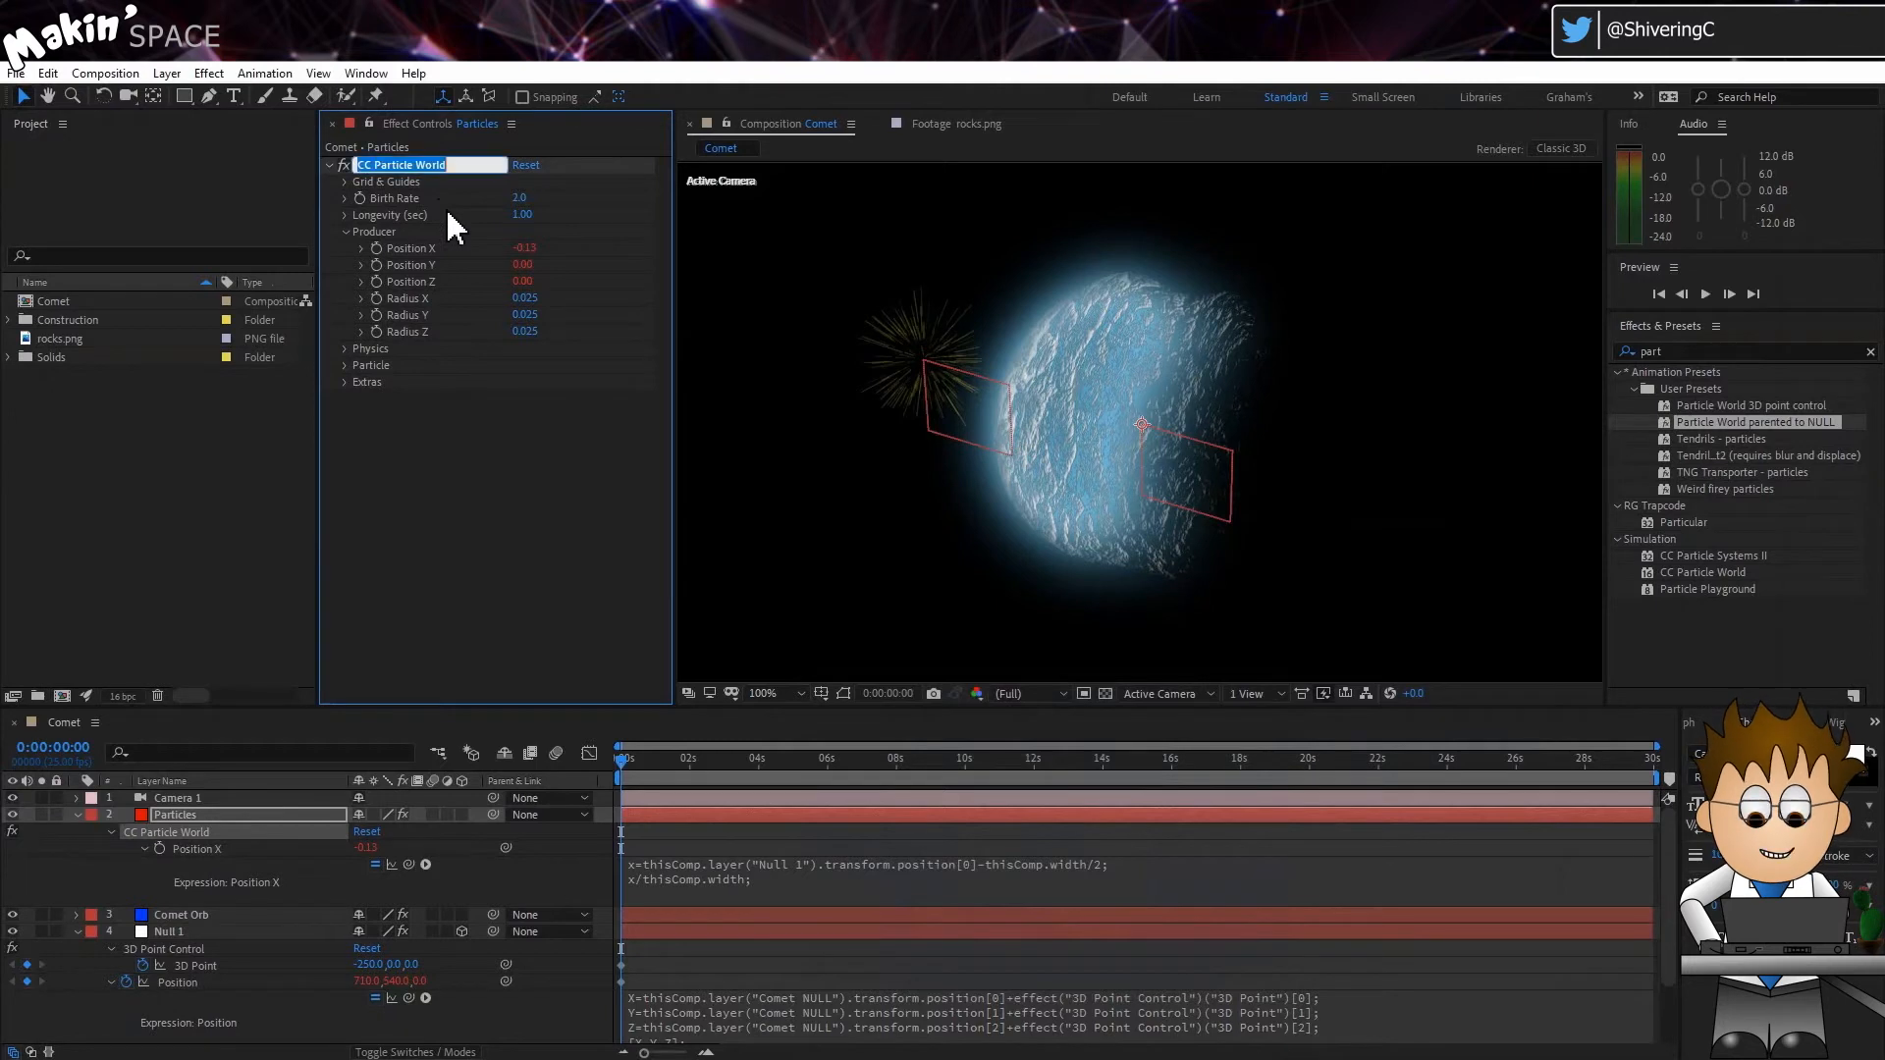
pyautogui.write('Dust')
pyautogui.press('Return')
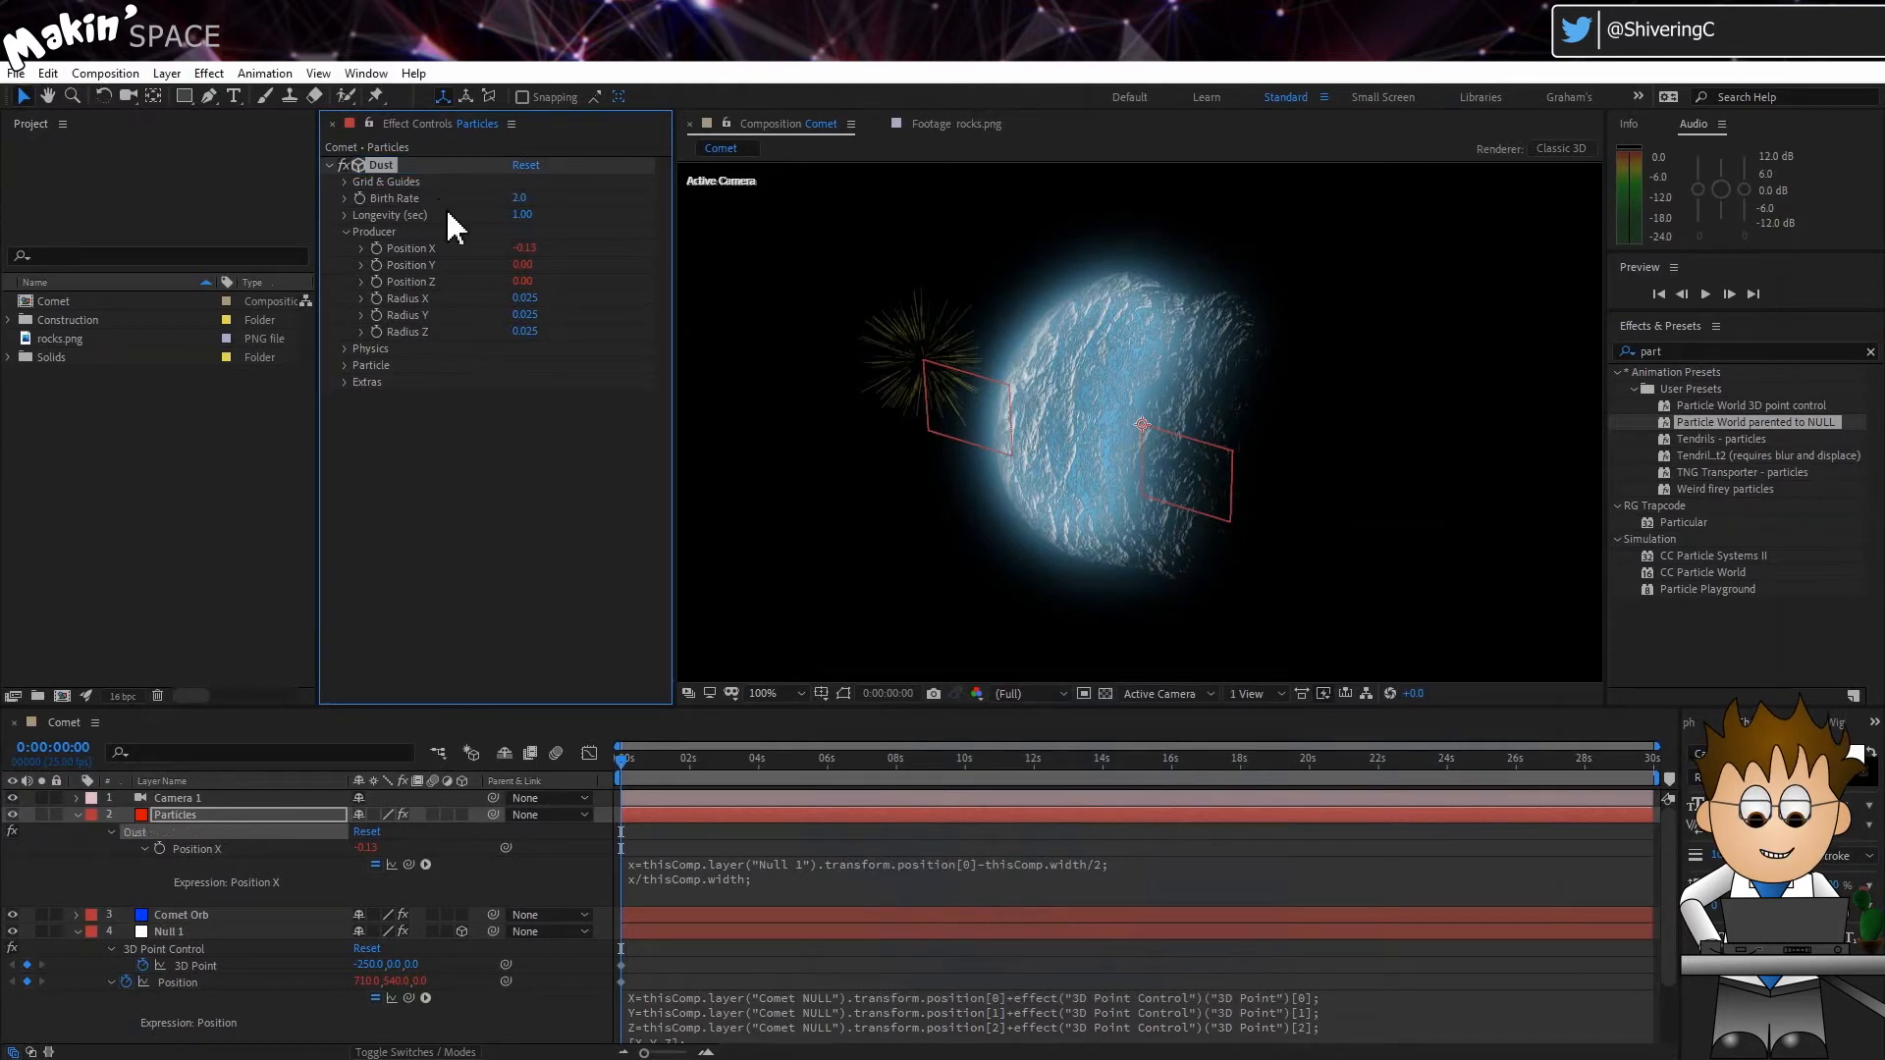
# Set the Dust effect's Birth Rate to 10 and its Longevity to 10 seconds.
pyautogui.click(517, 198)
pyautogui.write('10')
pyautogui.press('Return')
# Set the Dust producer's Radius X and Radius Y to 0.095 and Radius Z to 0.105.
pyautogui.click(520, 299)
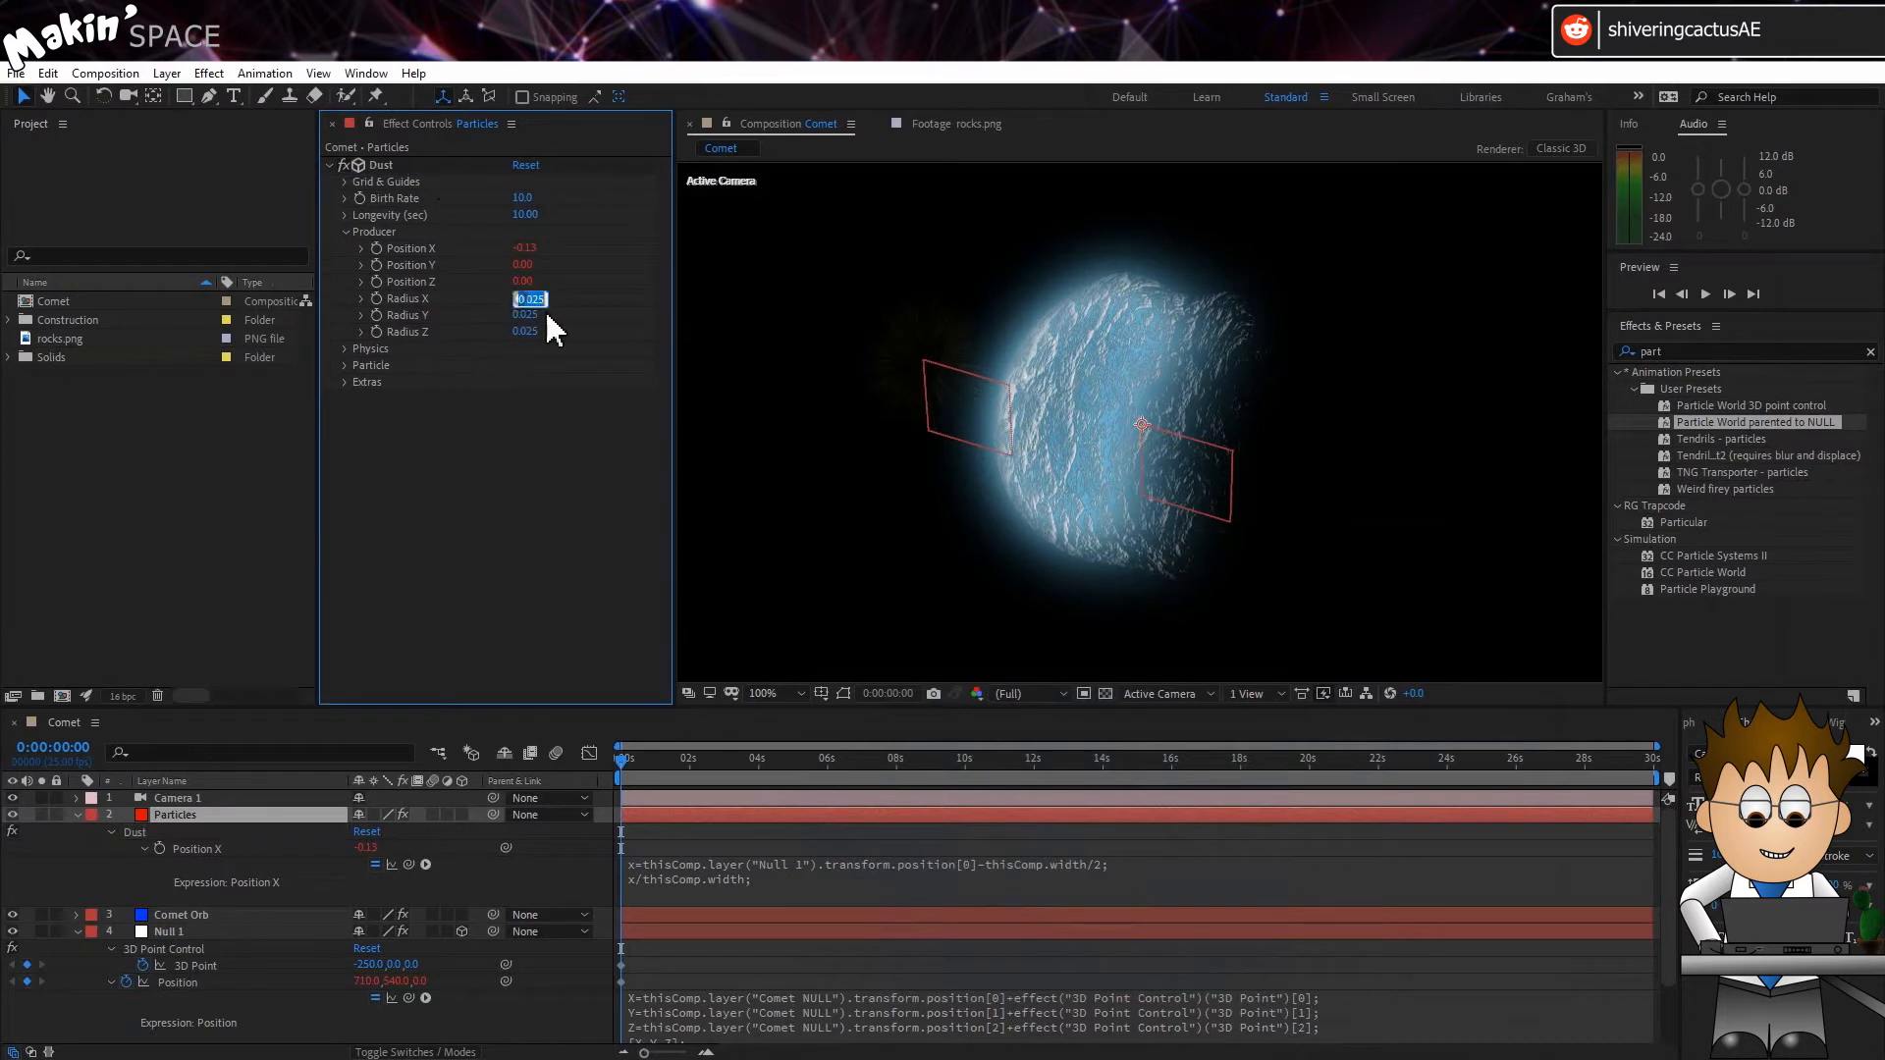
pyautogui.write('0.09')
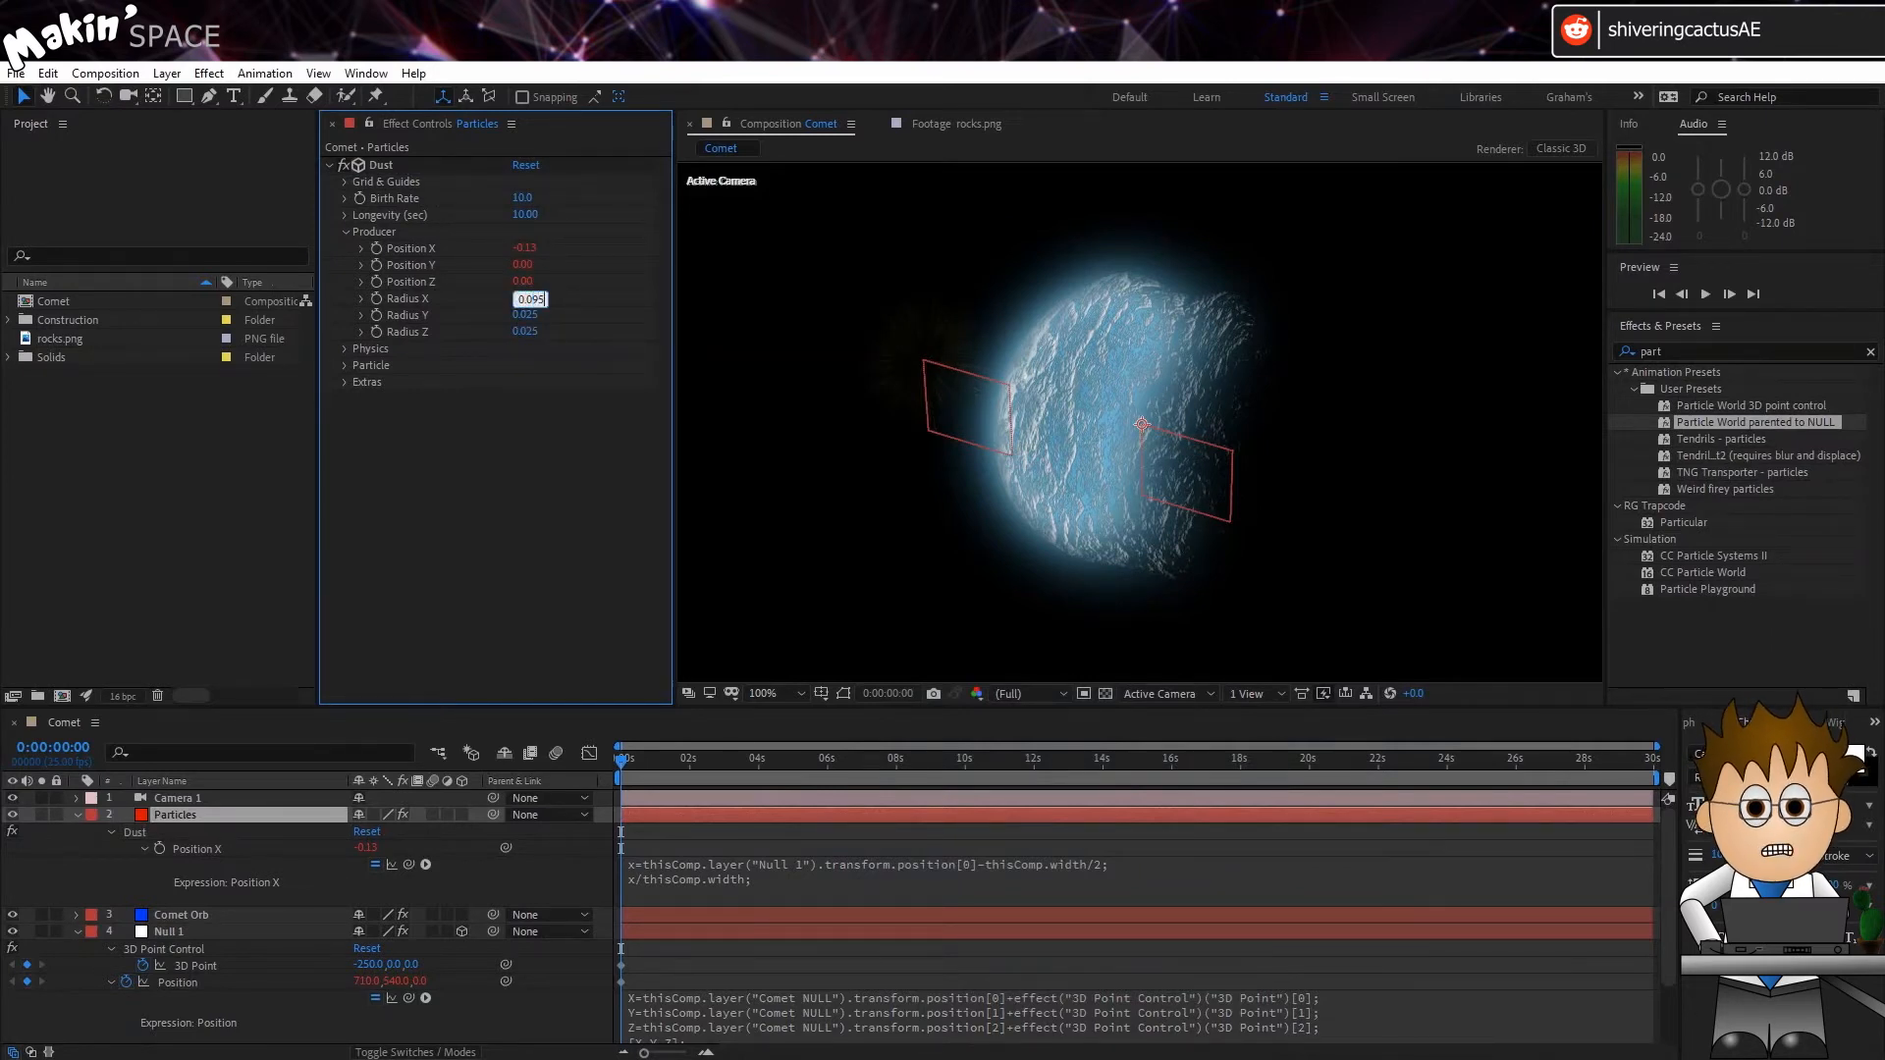
pyautogui.click(528, 315)
pyautogui.write('9')
pyautogui.click(527, 331)
pyautogui.write('105')
pyautogui.press('Return')
# Change the Dust physics animation to Fractal Omni and set its Velocity to 0.3.
pyautogui.click(345, 347)
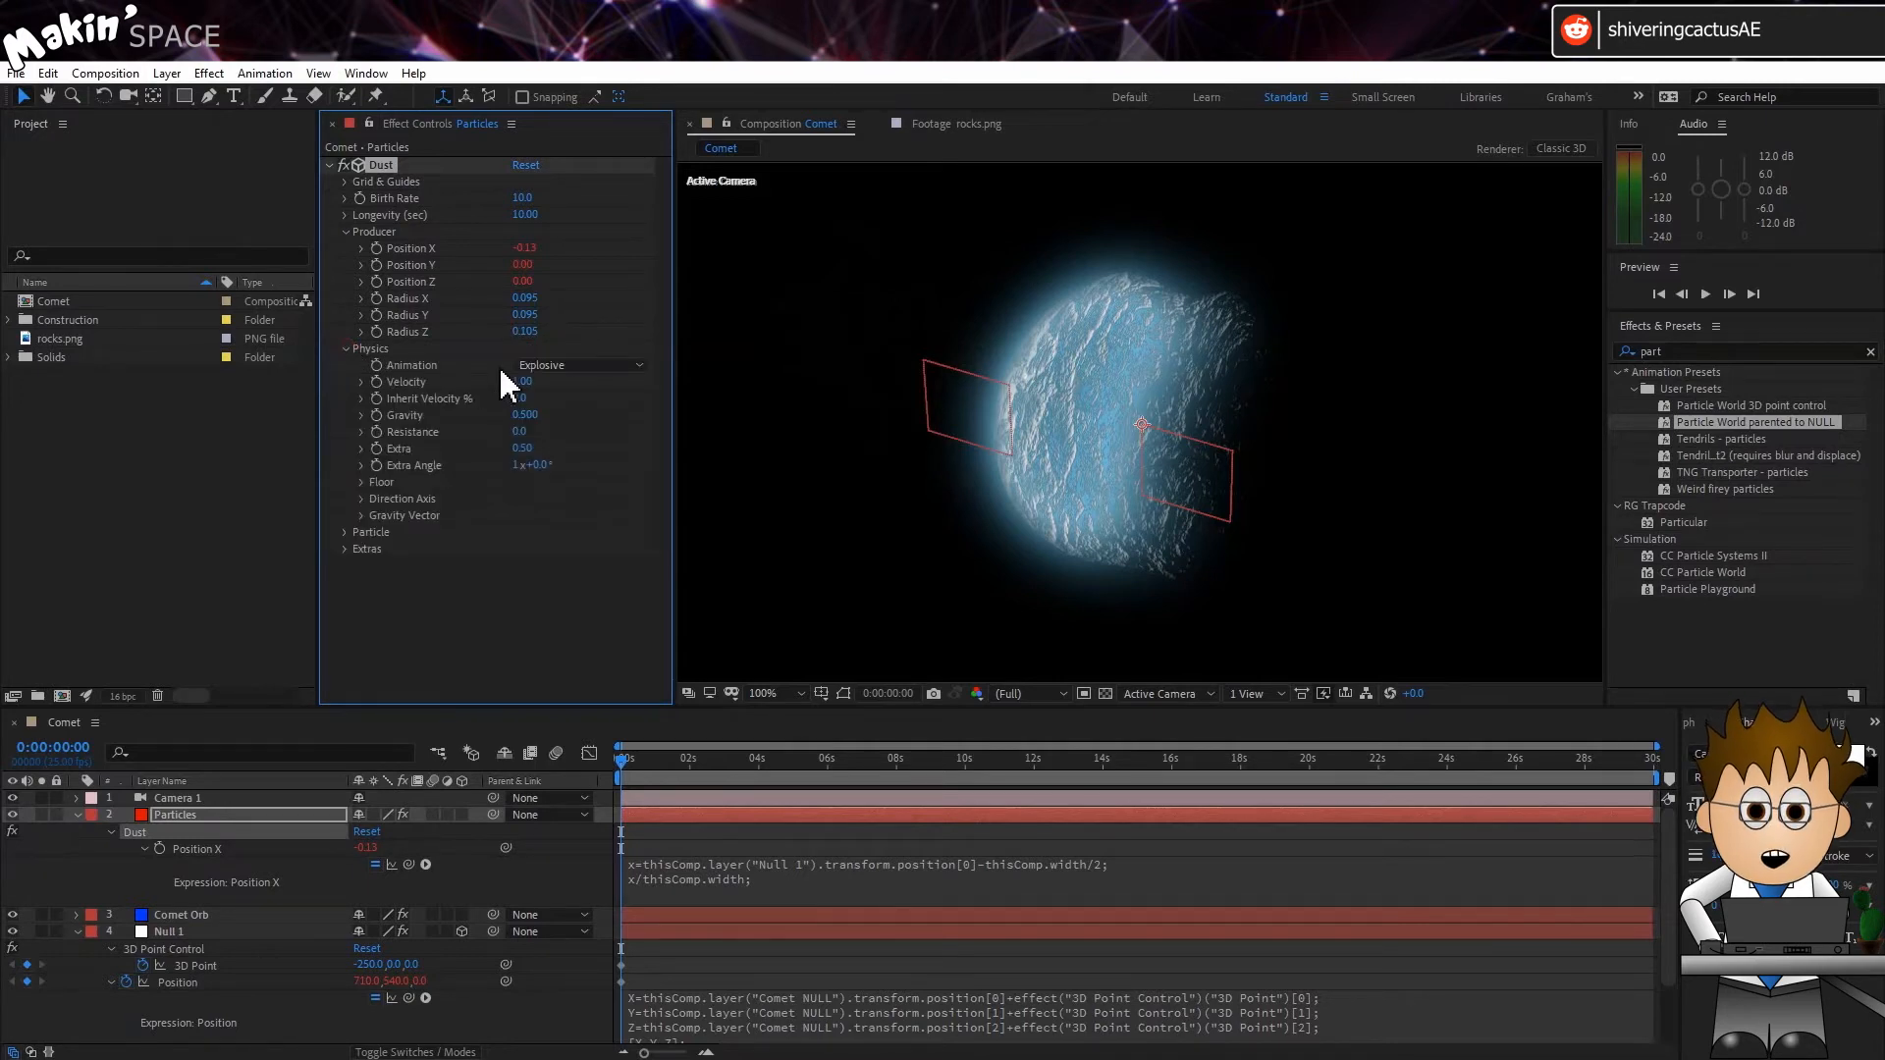
pyautogui.click(531, 365)
pyautogui.click(628, 598)
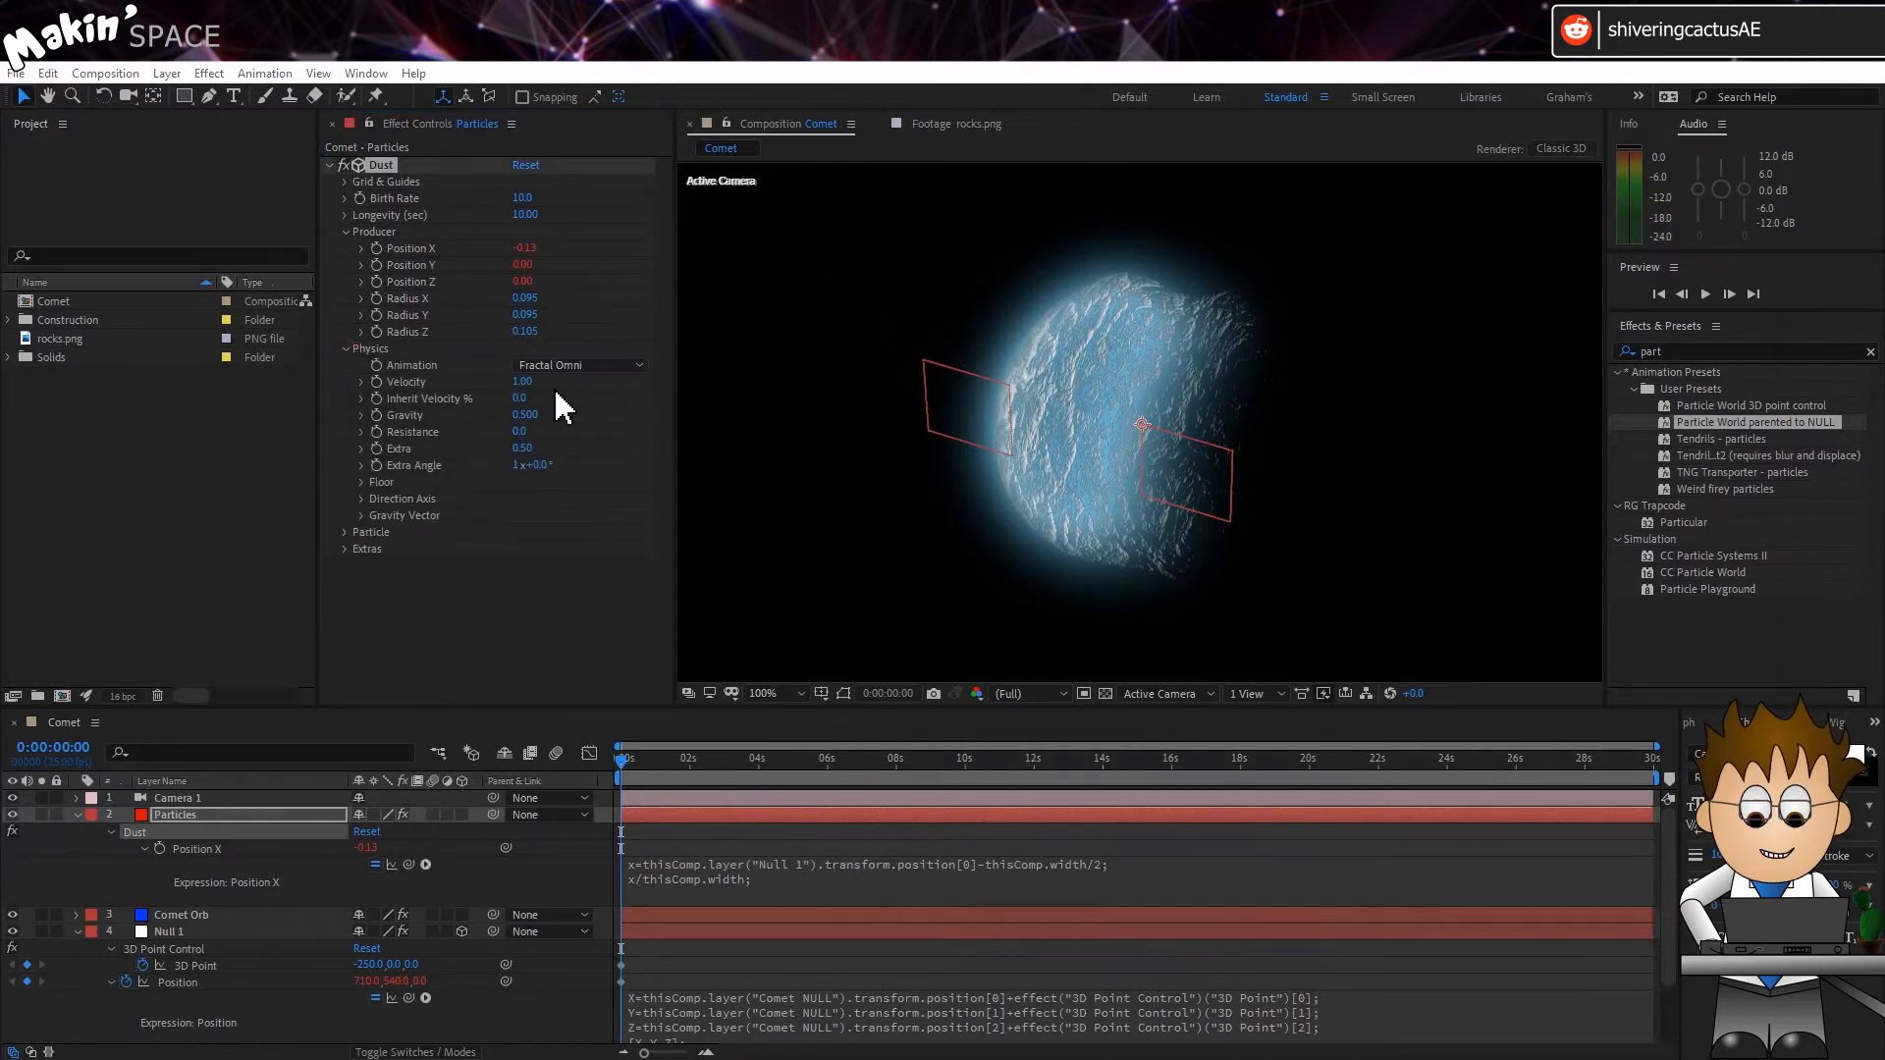
pyautogui.click(520, 382)
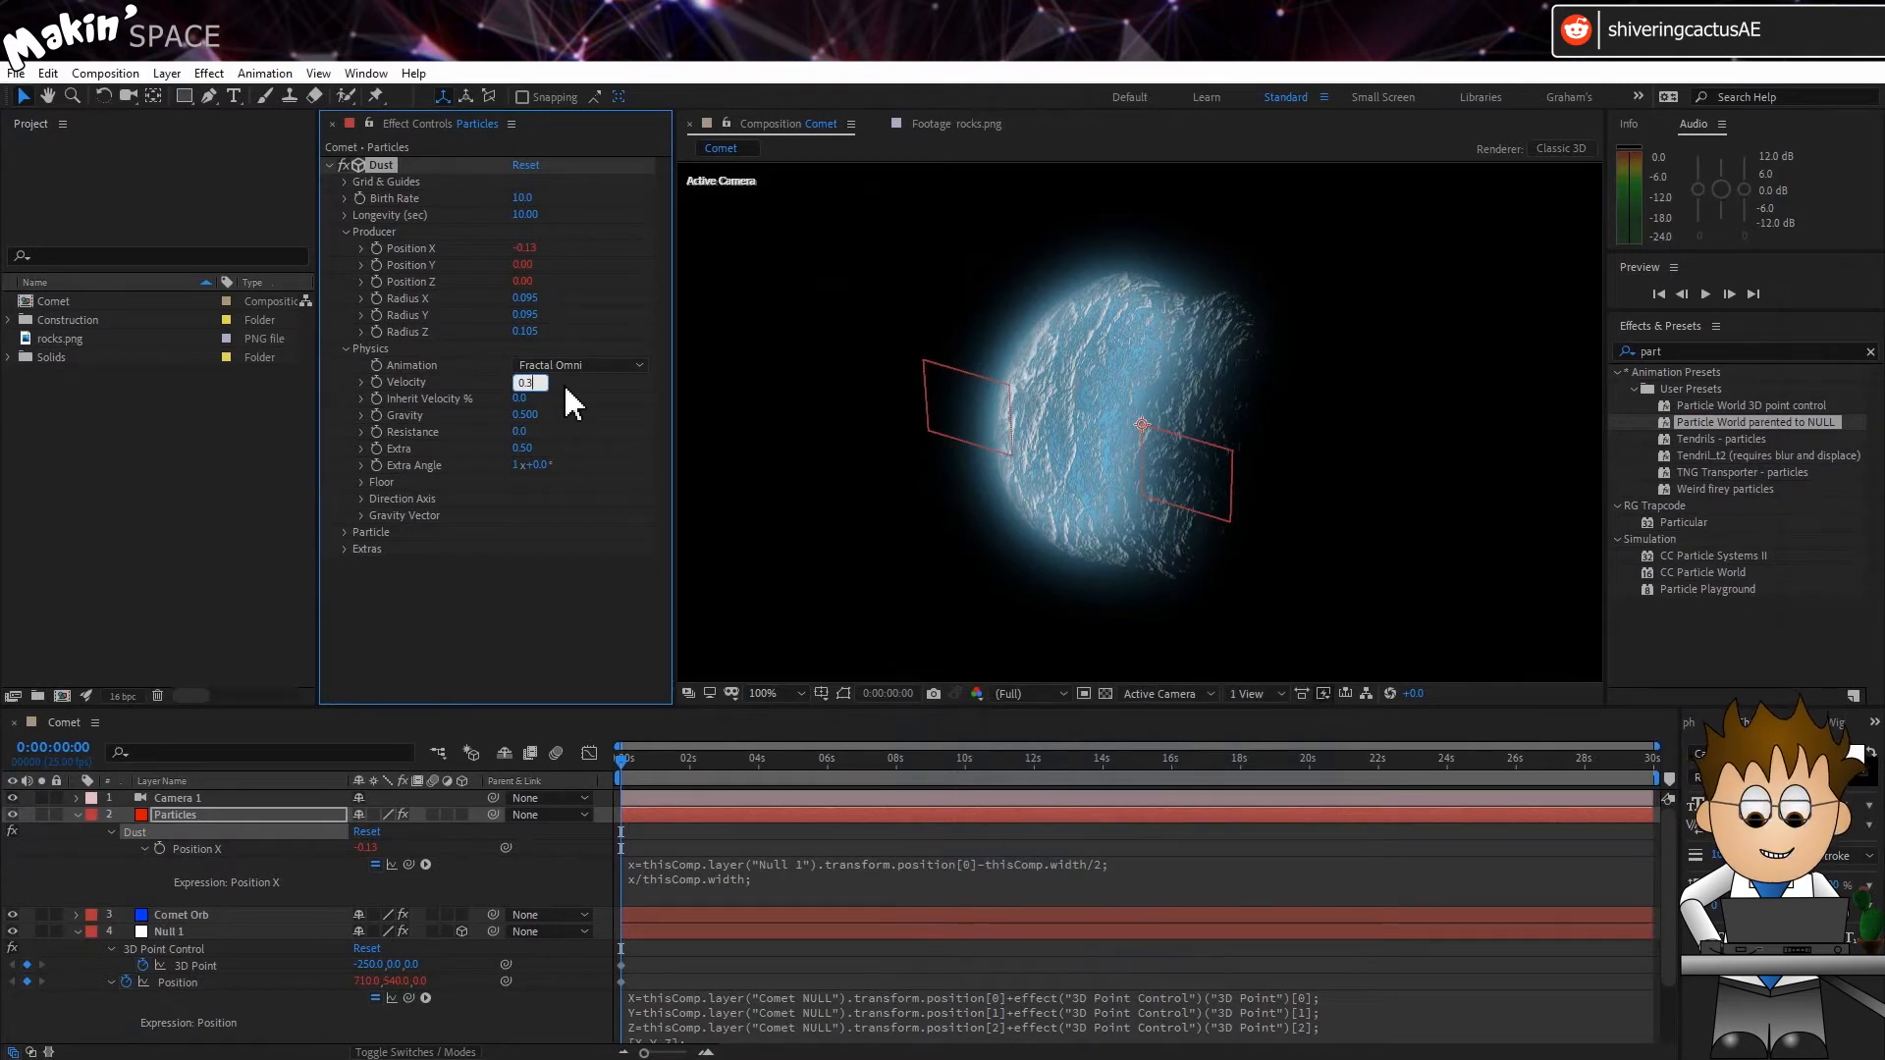
pyautogui.press('Return')
# Set the Dust effect's Inherit Velocity to 100% and its Gravity to 0.05.
pyautogui.write('100')
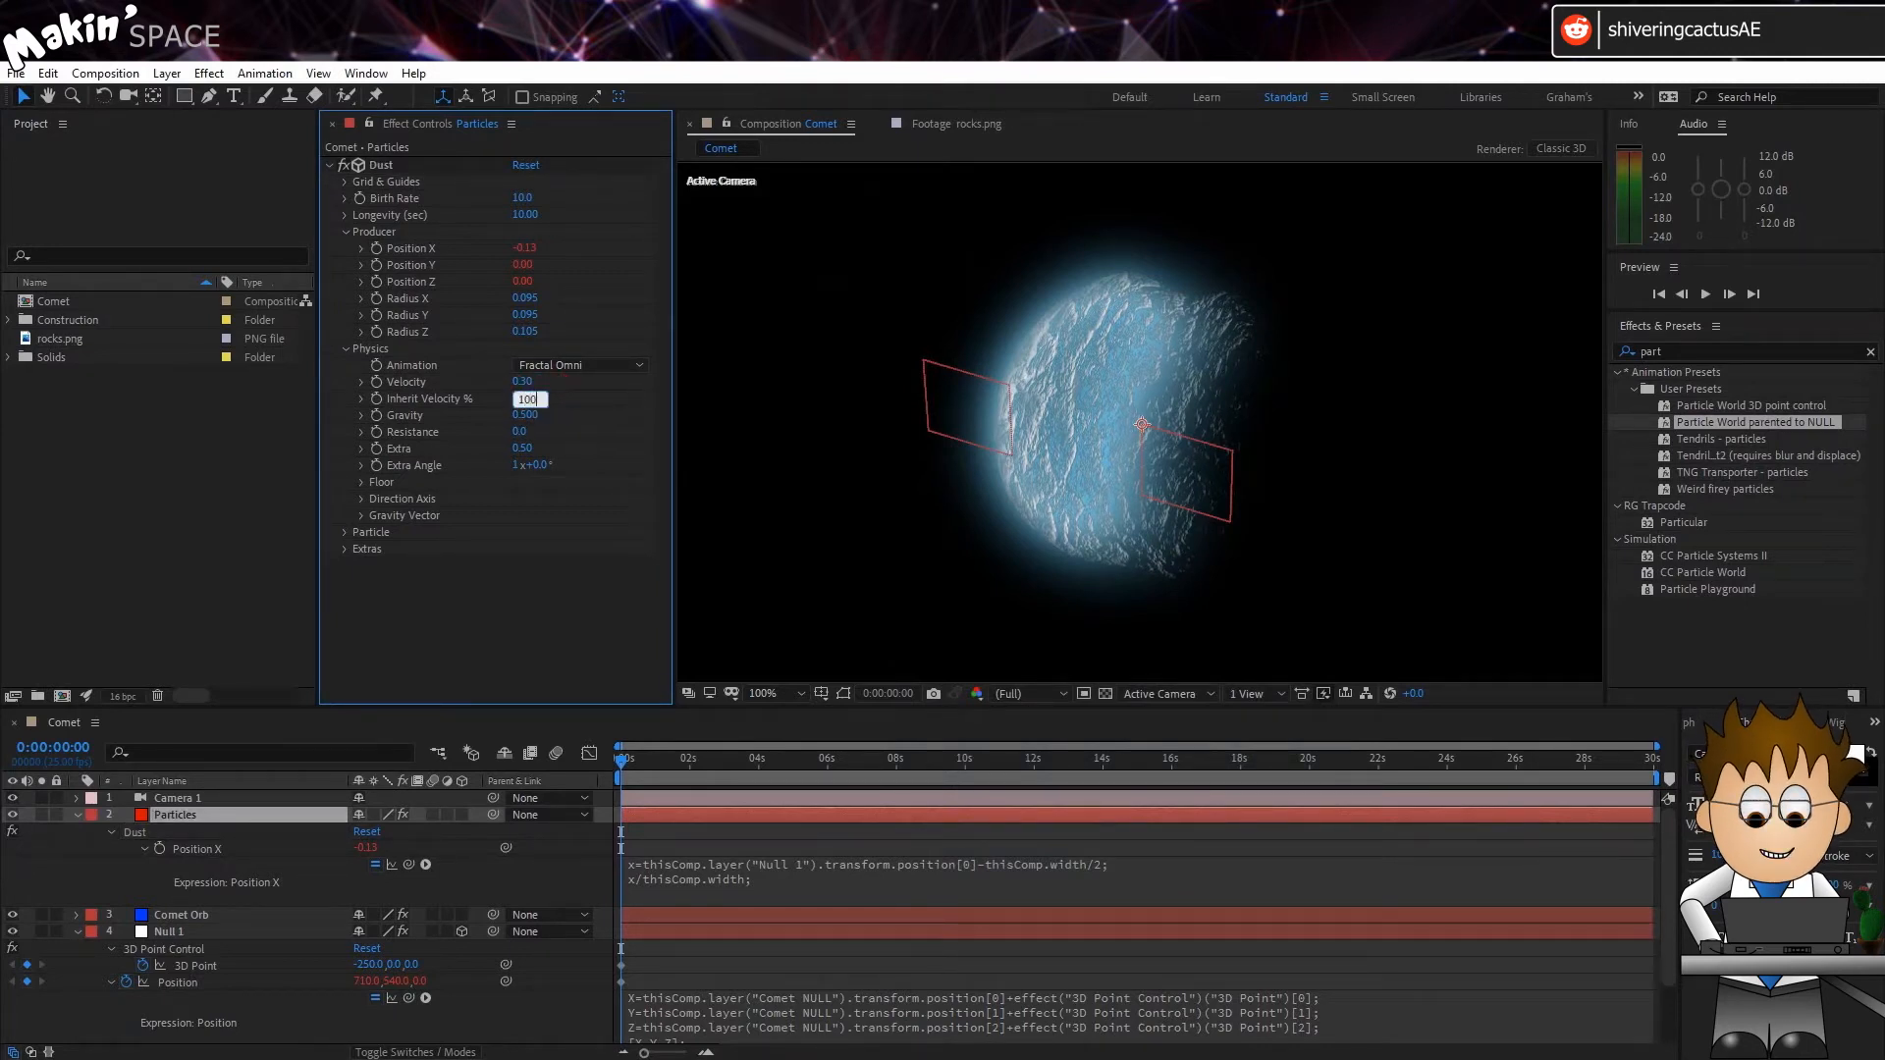
pyautogui.press('Return')
pyautogui.click(520, 413)
pyautogui.write('0.05')
pyautogui.press('Return')
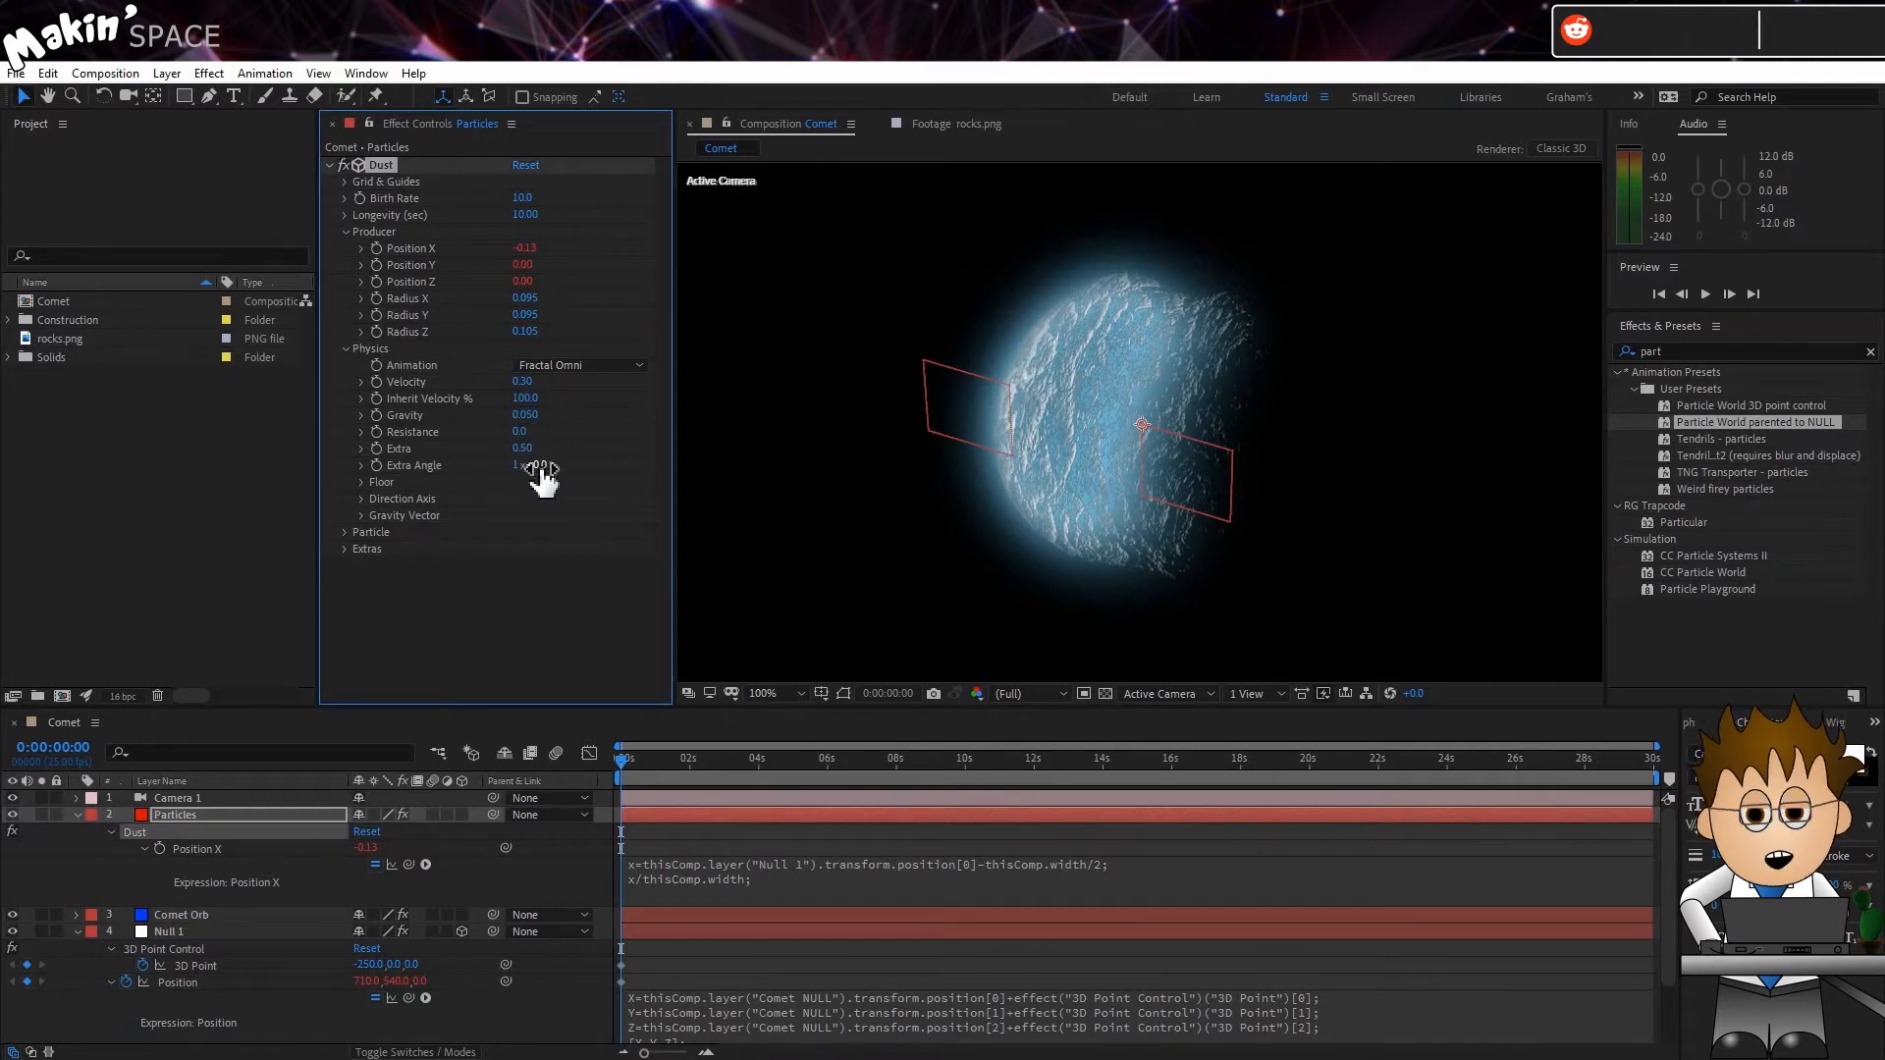
# Set the Dust effect's Extra Angle to 0x+180°.
pyautogui.click(538, 466)
pyautogui.write('180')
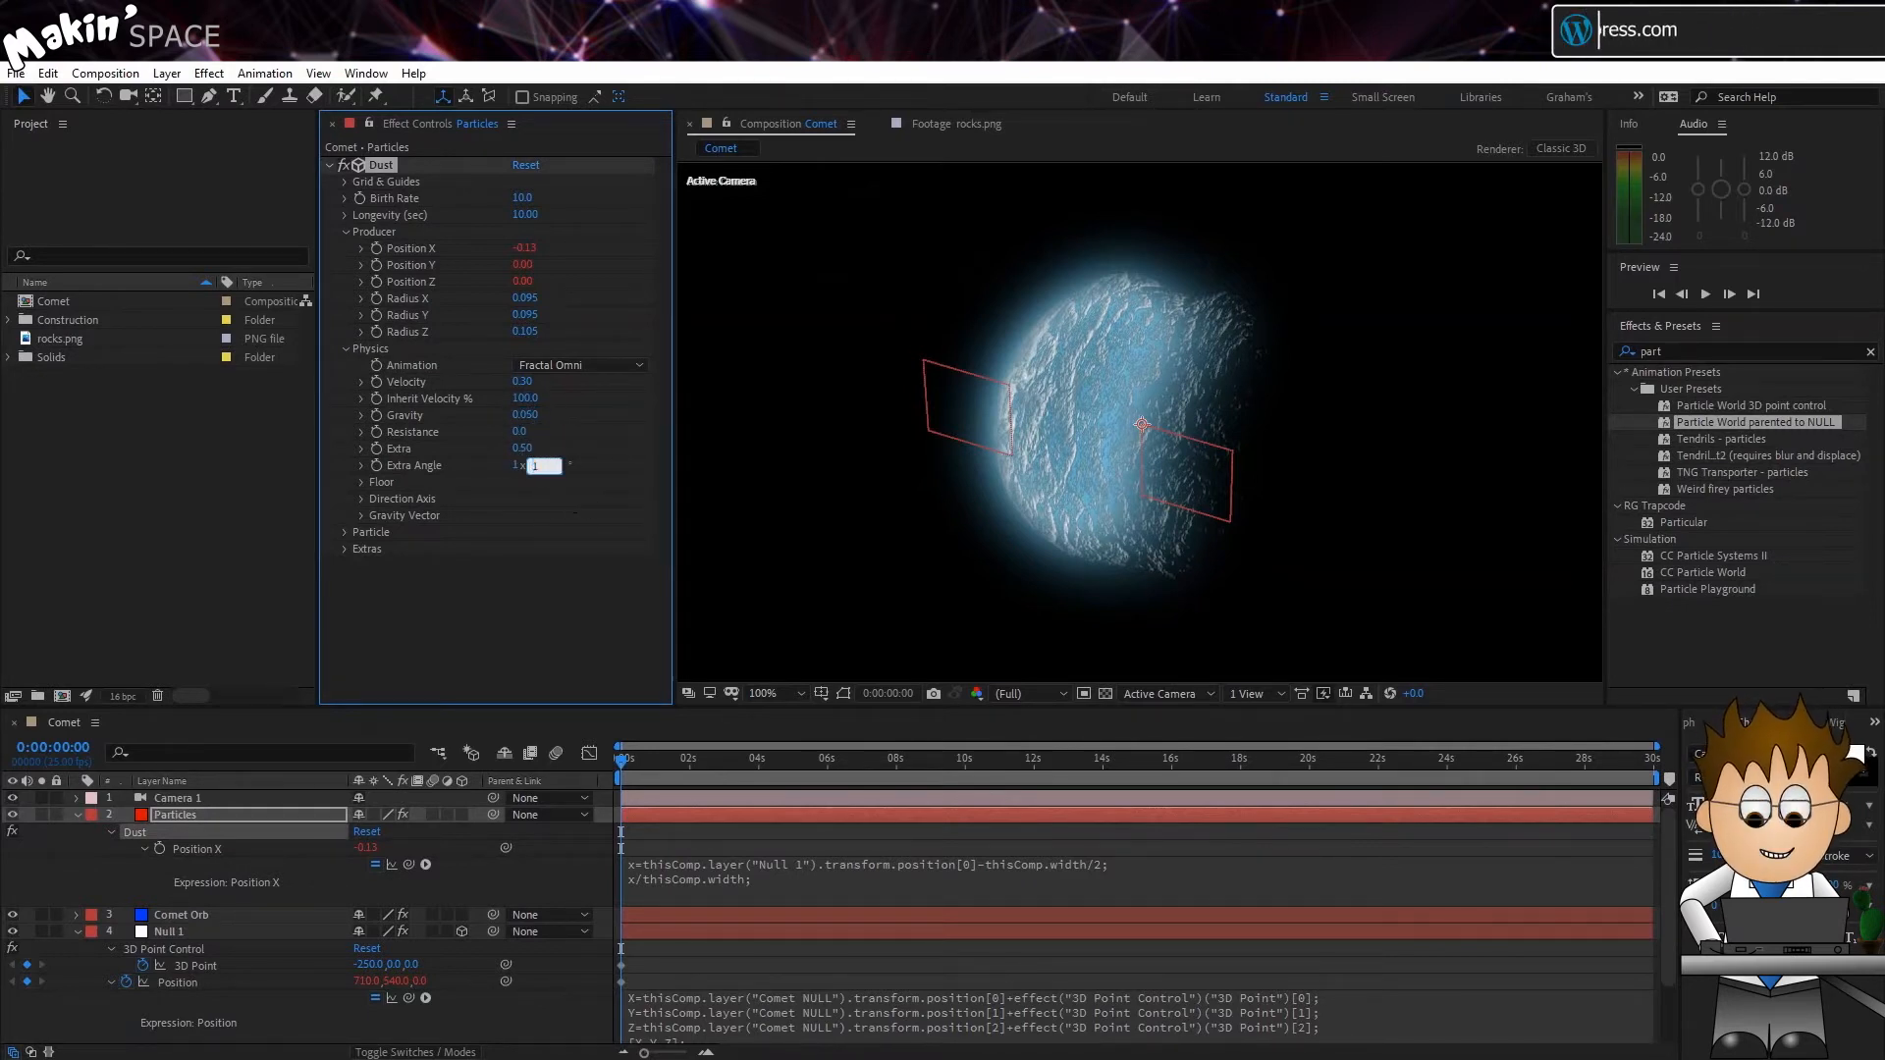
pyautogui.click(518, 466)
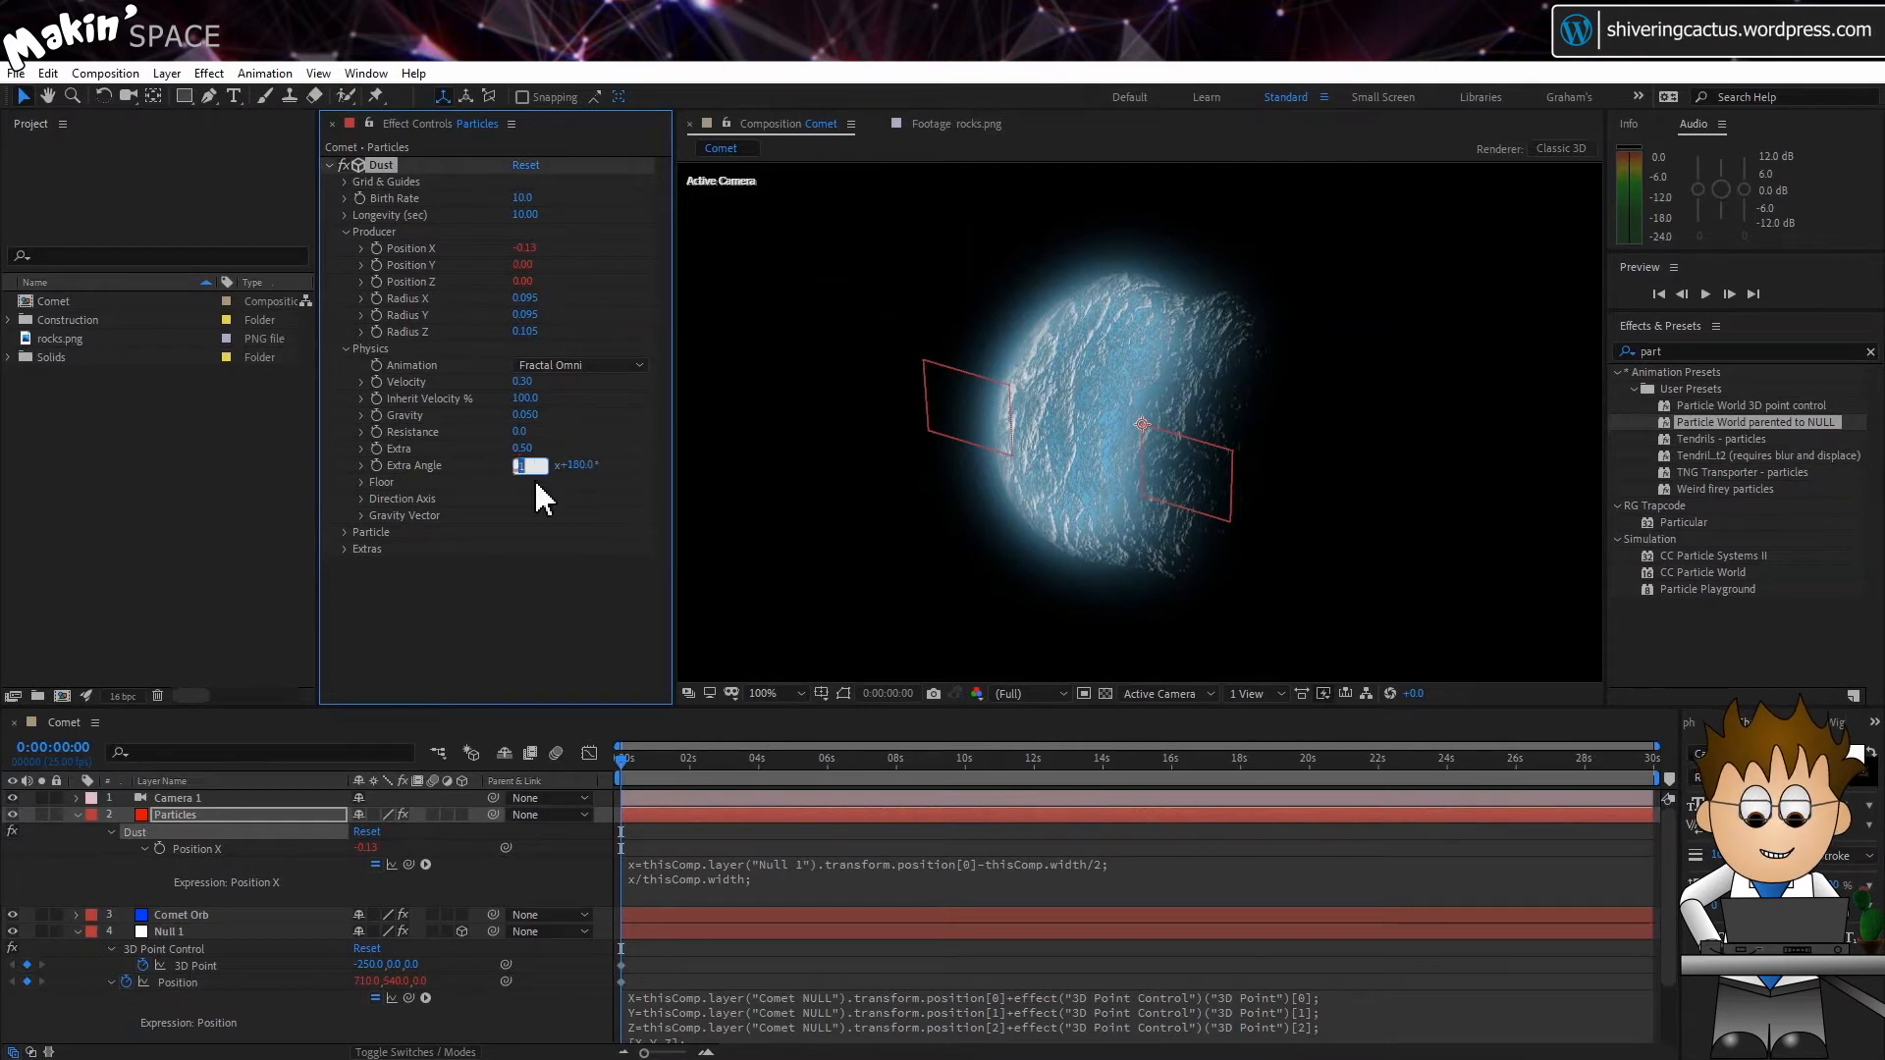
# Set the Dust effect's gravity vector to 1 for Gravity X and 0 for Gravity Y.
pyautogui.click(360, 514)
pyautogui.click(525, 532)
pyautogui.write('1')
pyautogui.click(525, 549)
pyautogui.press('Return')
# Move the current time to 0:00:03:16 and fit the whole composition in the viewer.
pyautogui.moveTo(627, 762); pyautogui.dragTo(745, 766)
pyautogui.click(775, 694)
pyautogui.click(787, 738)
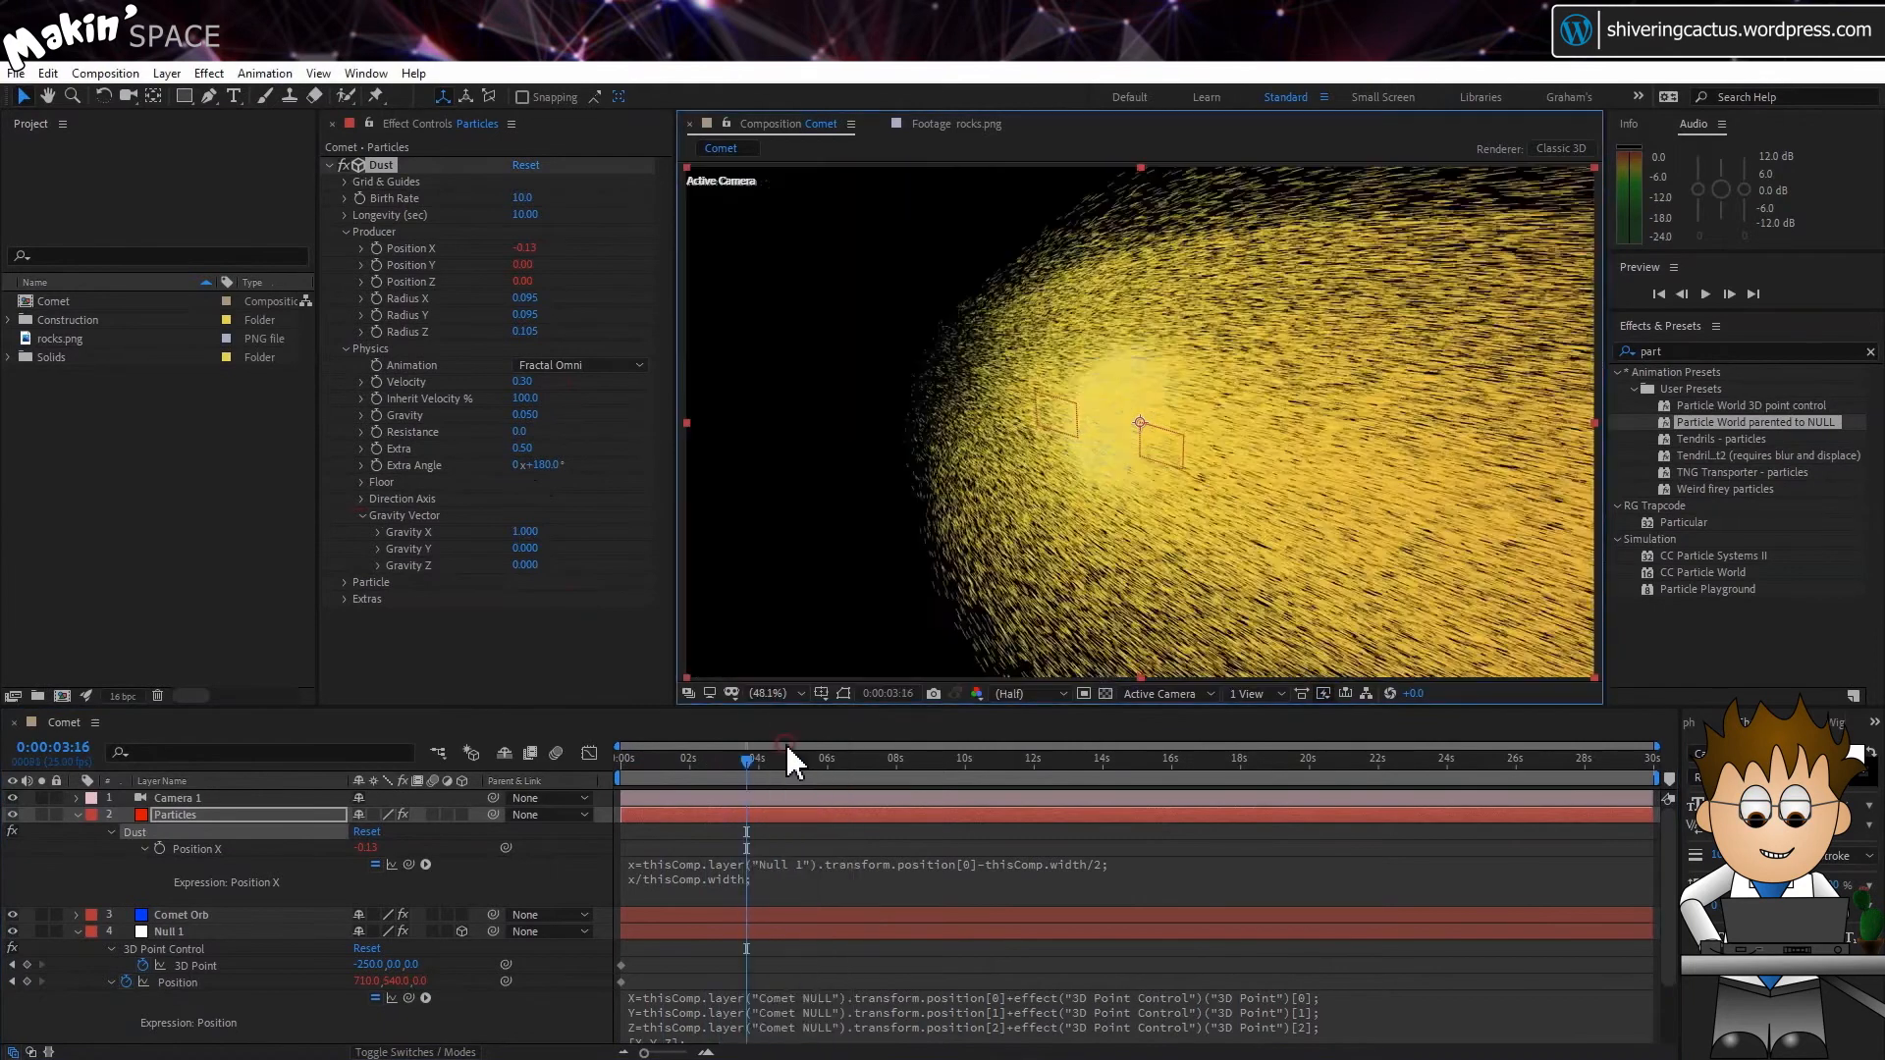
# Change the Dust particle type to Cube and set its Rotation Speed to 0.
pyautogui.click(346, 582)
pyautogui.scroll(-3, 348, 580)
pyautogui.click(628, 445)
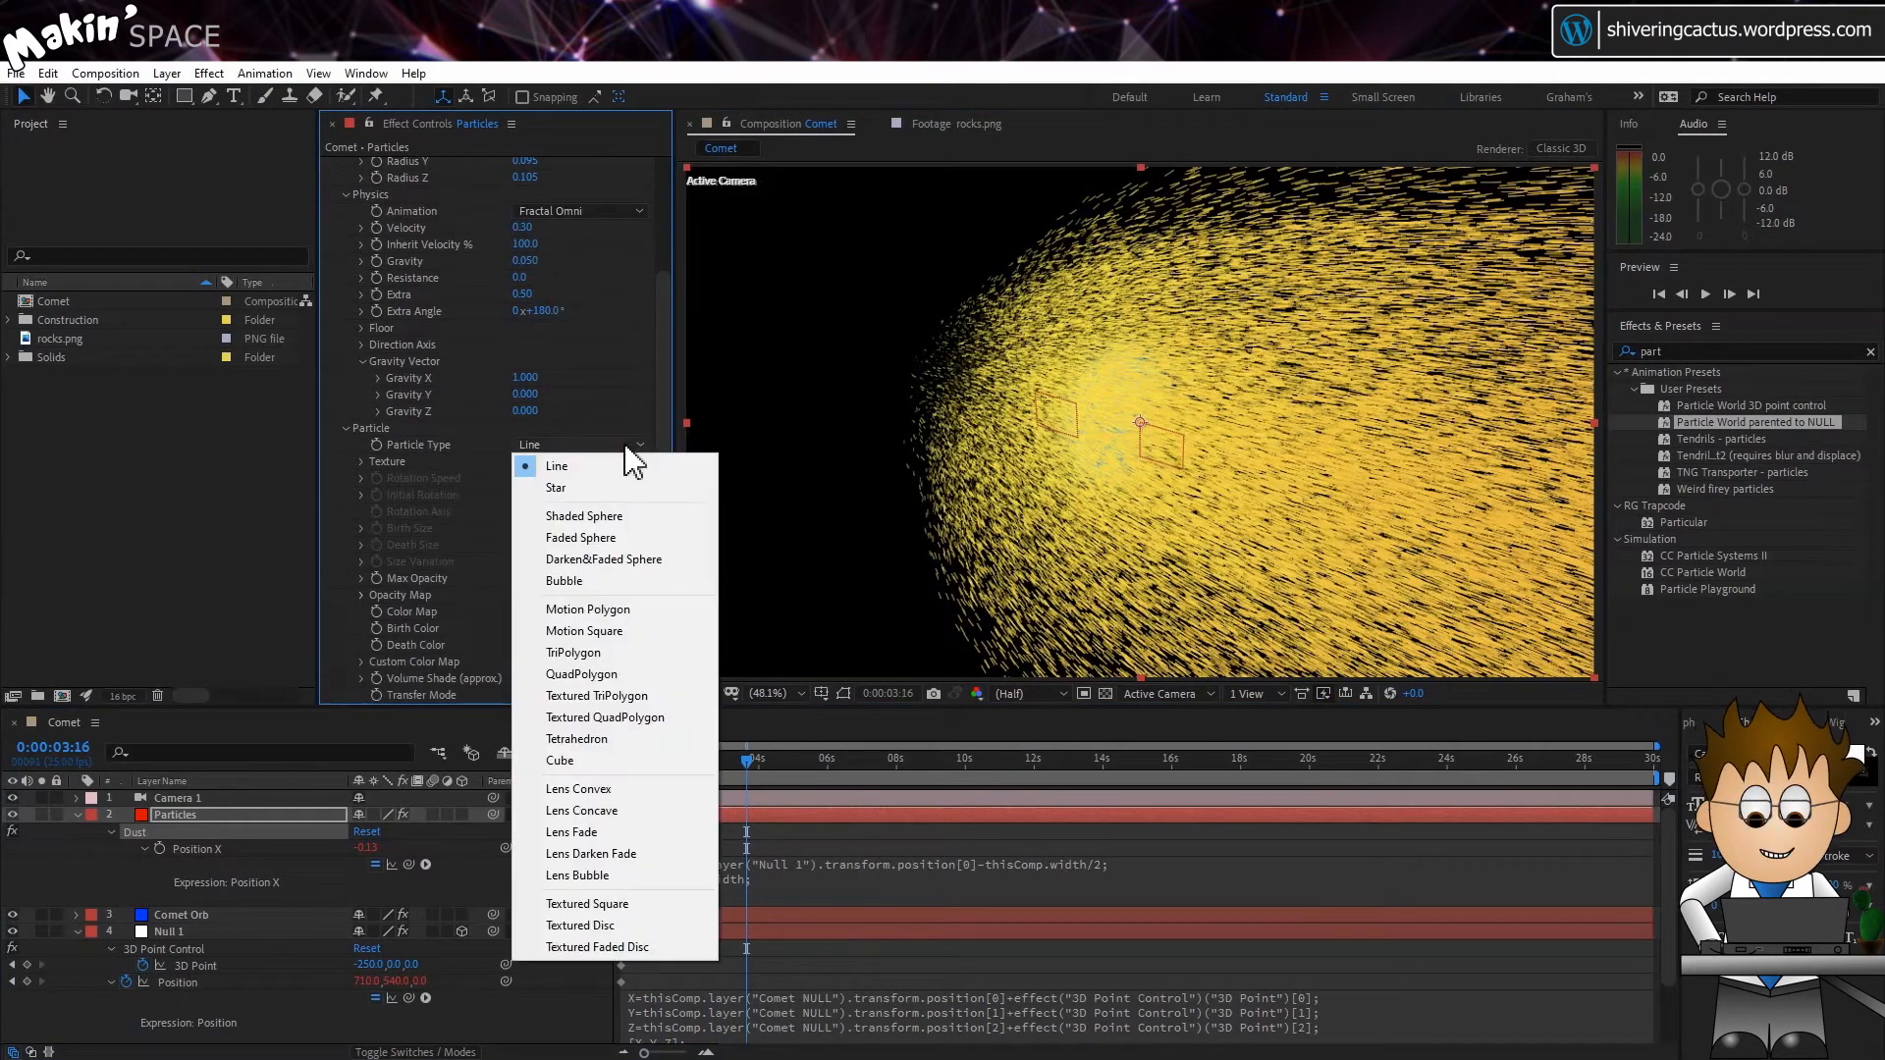
pyautogui.click(619, 761)
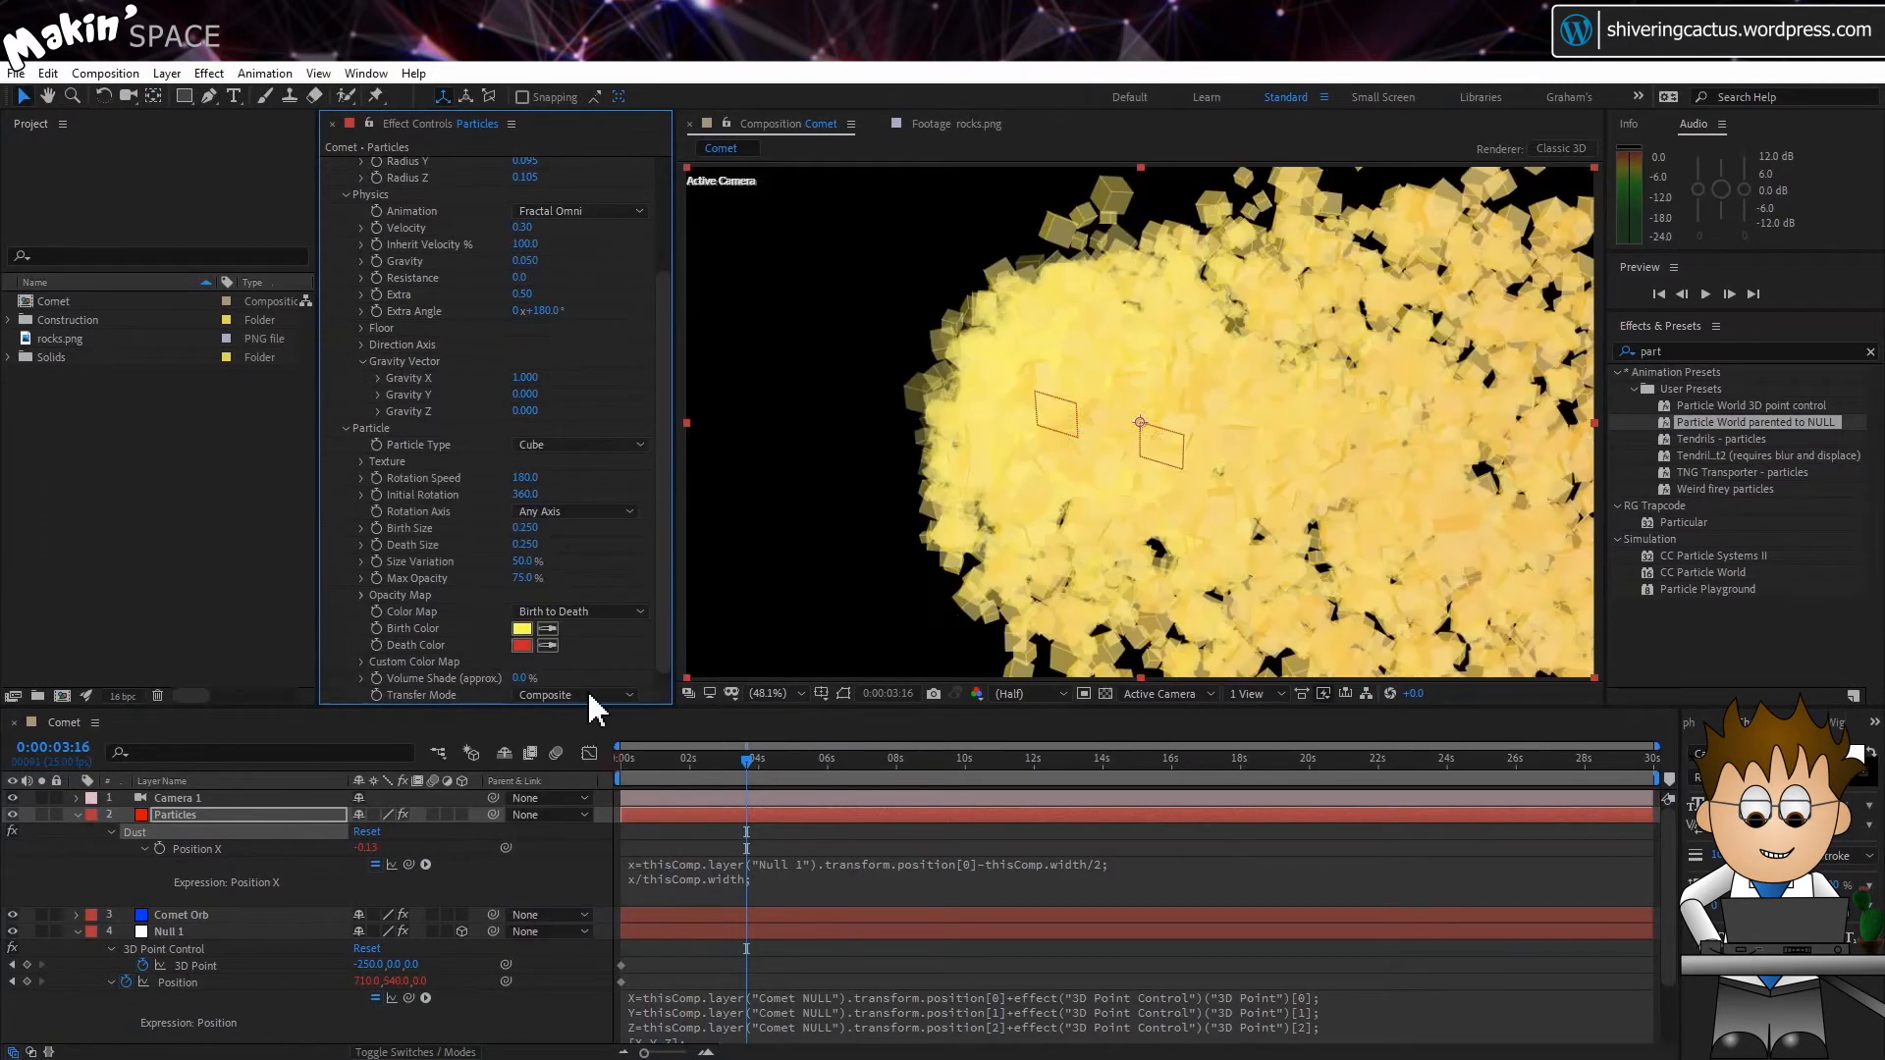
pyautogui.click(525, 478)
pyautogui.write('0')
pyautogui.press('Return')
# Set both the Birth Size and Death Size of the Dust effect's particles to 0.5.
pyautogui.press('c')
pyautogui.moveTo(933, 500); pyautogui.dragTo(842, 812)
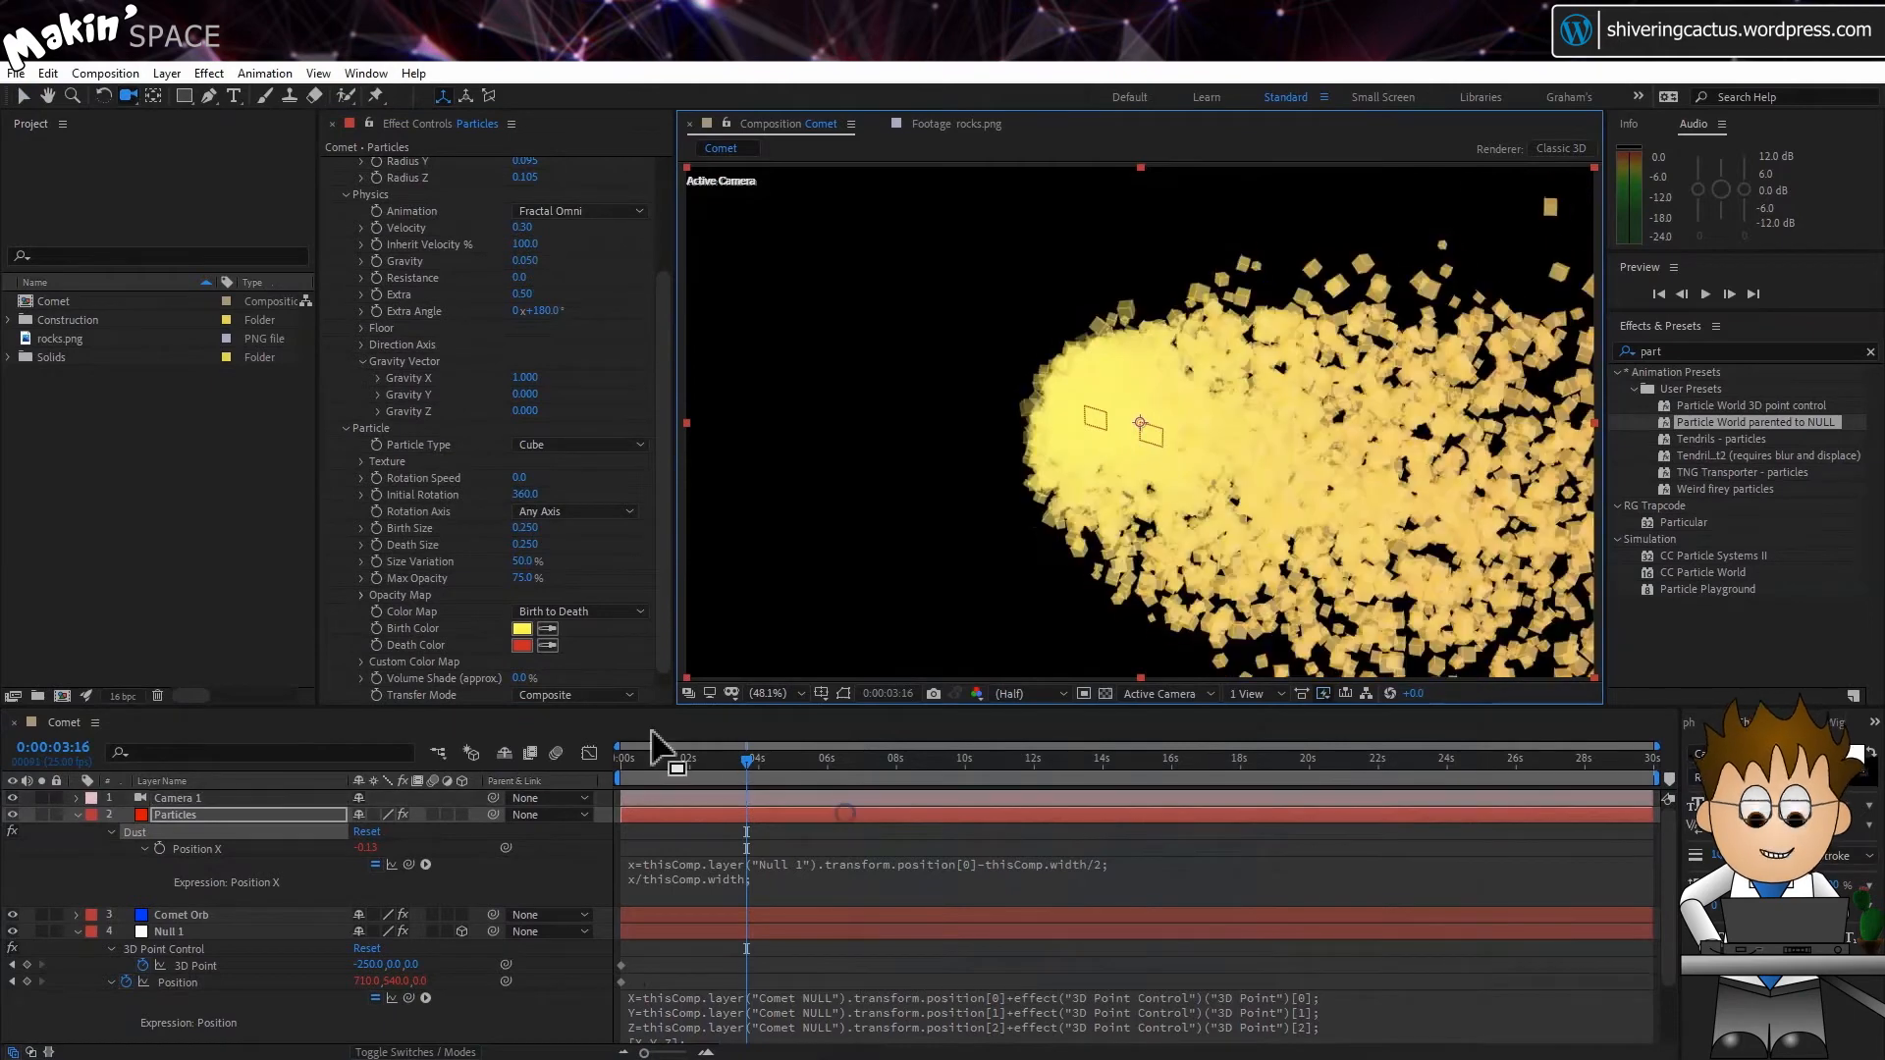
pyautogui.click(605, 582)
pyautogui.click(530, 529)
pyautogui.write('0.5')
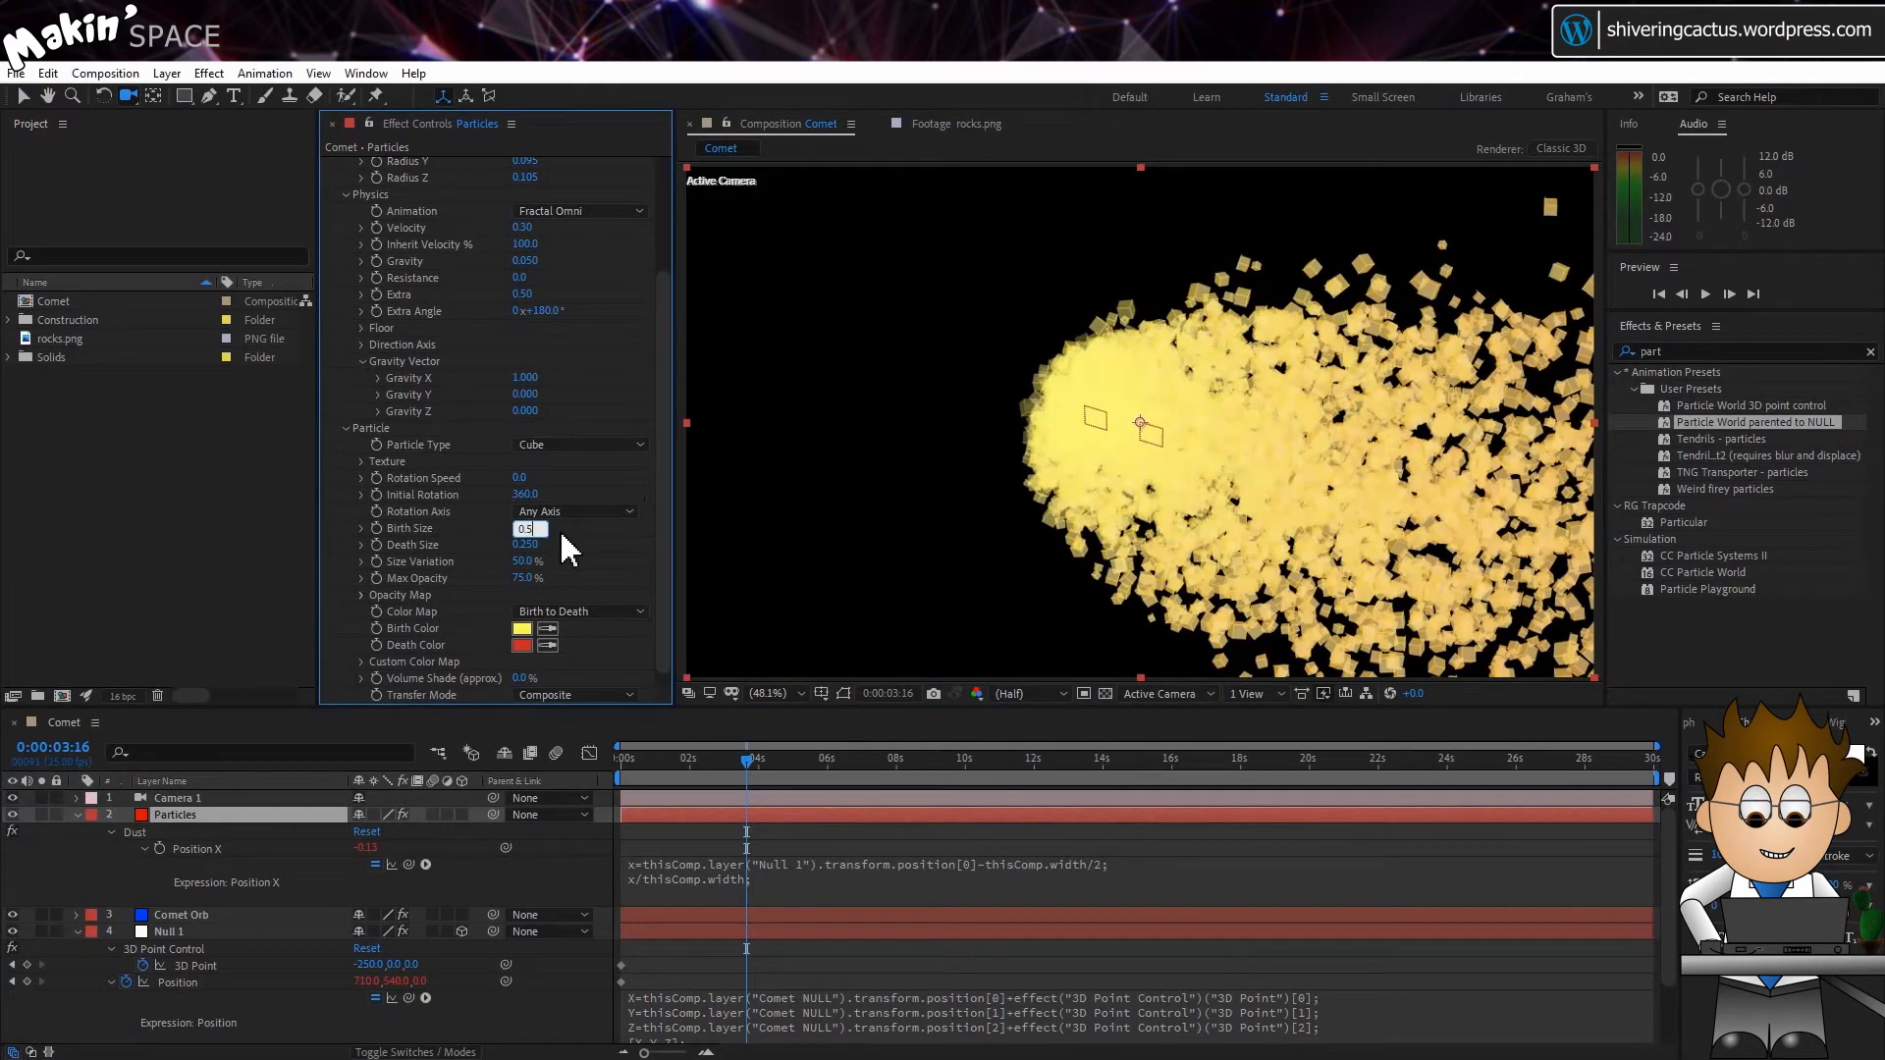
pyautogui.press('Return')
pyautogui.click(527, 545)
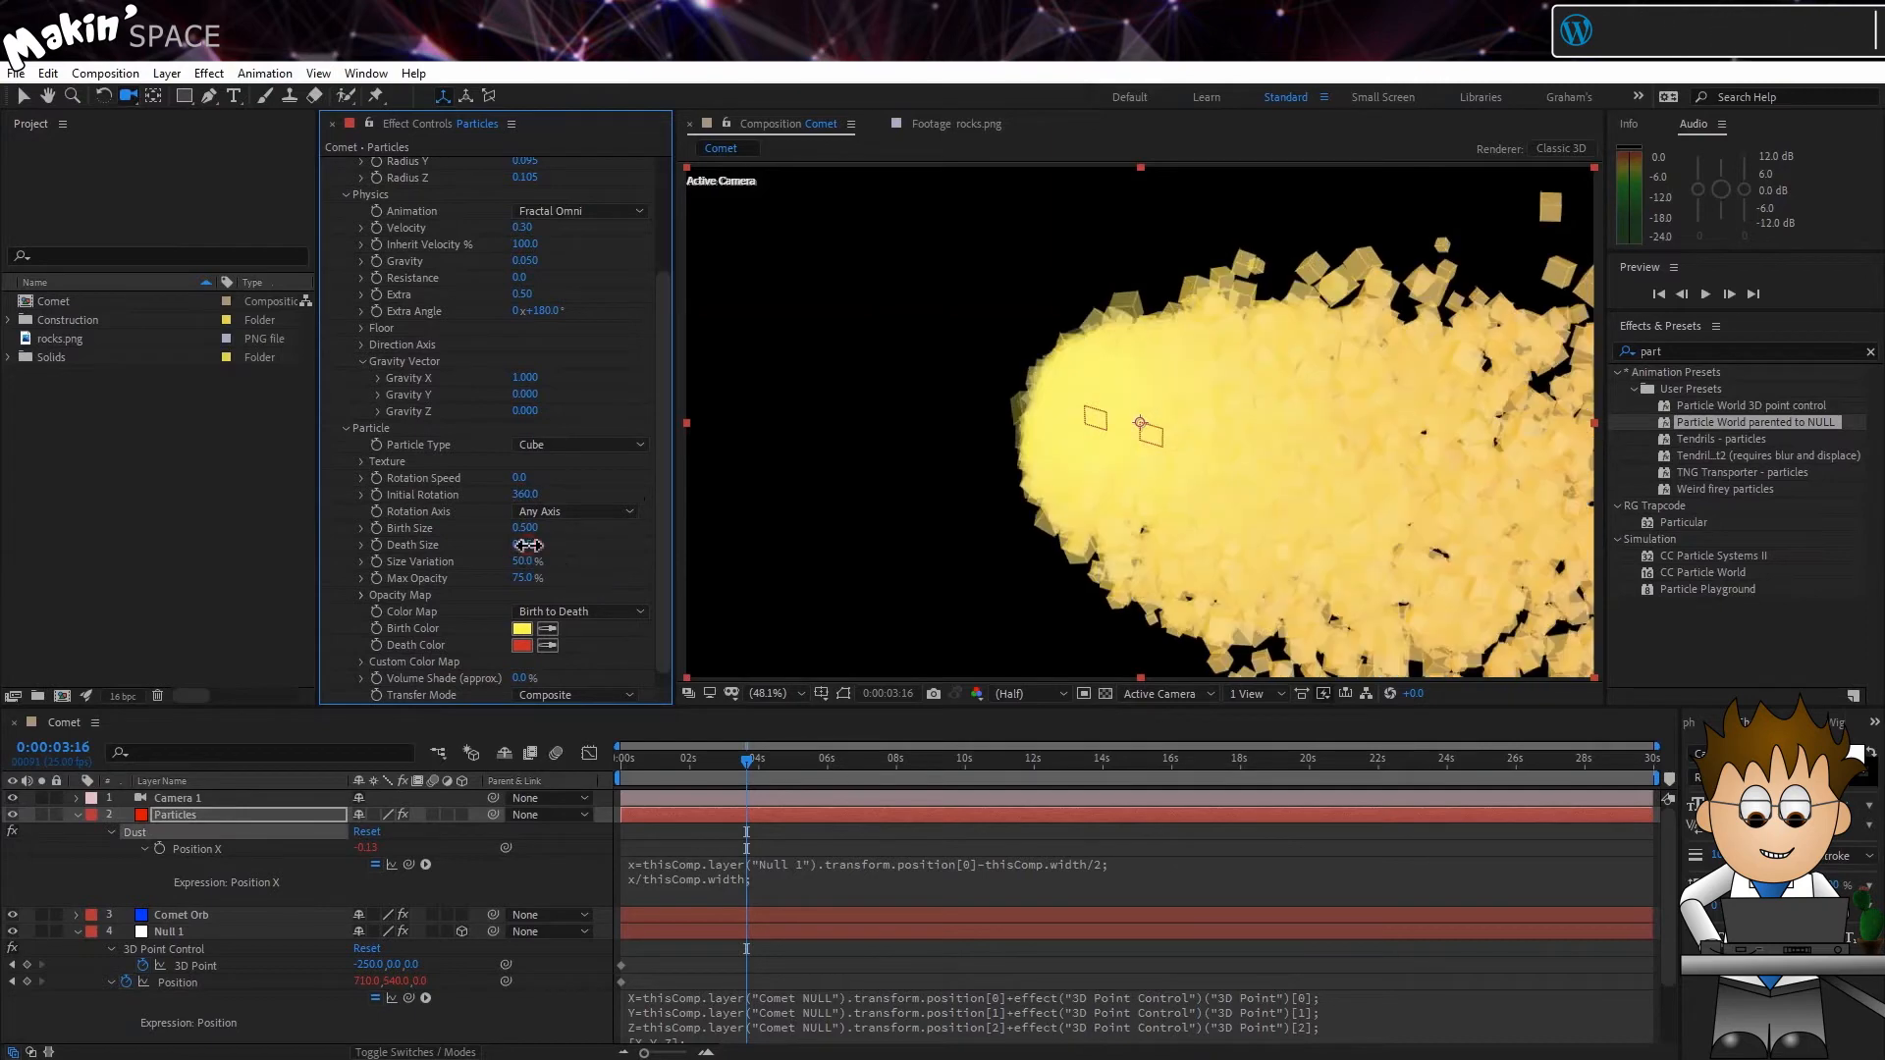
pyautogui.write('0.5')
pyautogui.press('Return')
# Set the Max Opacity of the Dust effect's particles to 10%.
pyautogui.click(527, 578)
pyautogui.write('10')
pyautogui.press('Return')
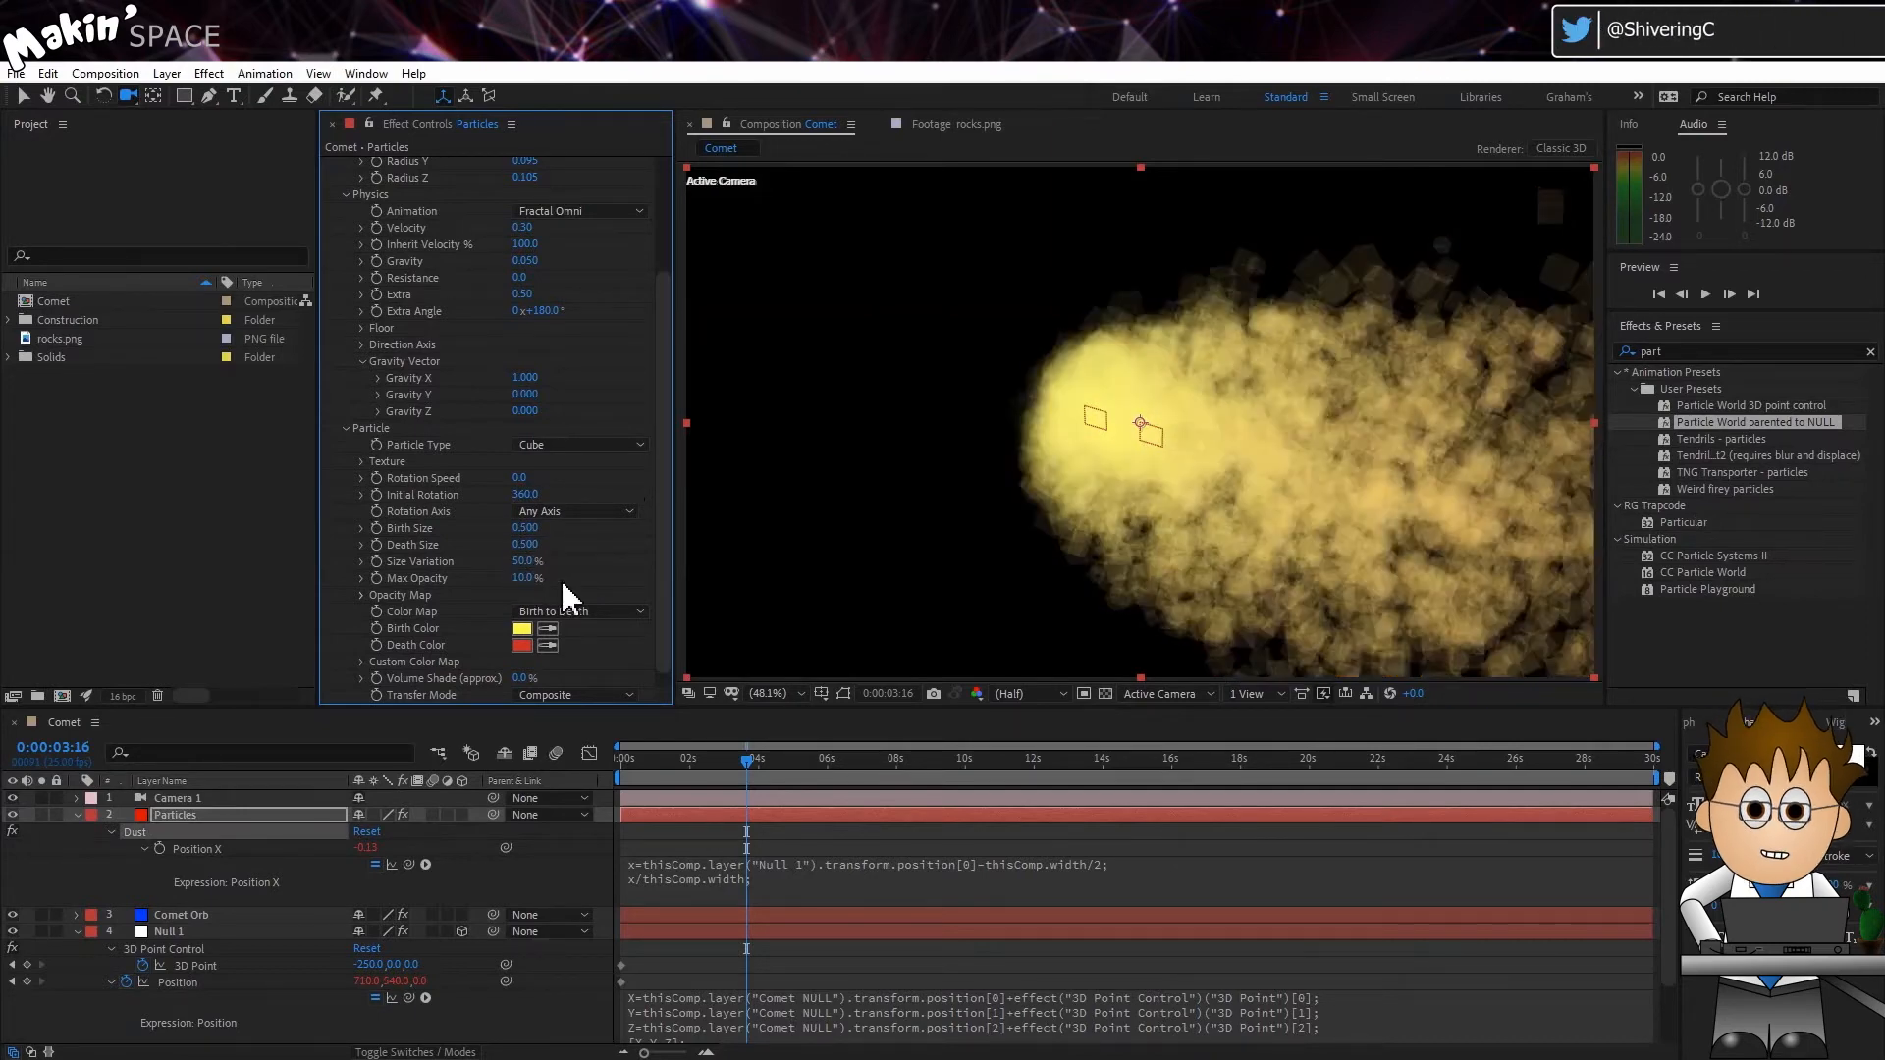
# Sample the Comet Orb layer's Glow Color A for the Dust Birth Color and its Color B for the Death Color.
pyautogui.scroll(-2, 157, 938)
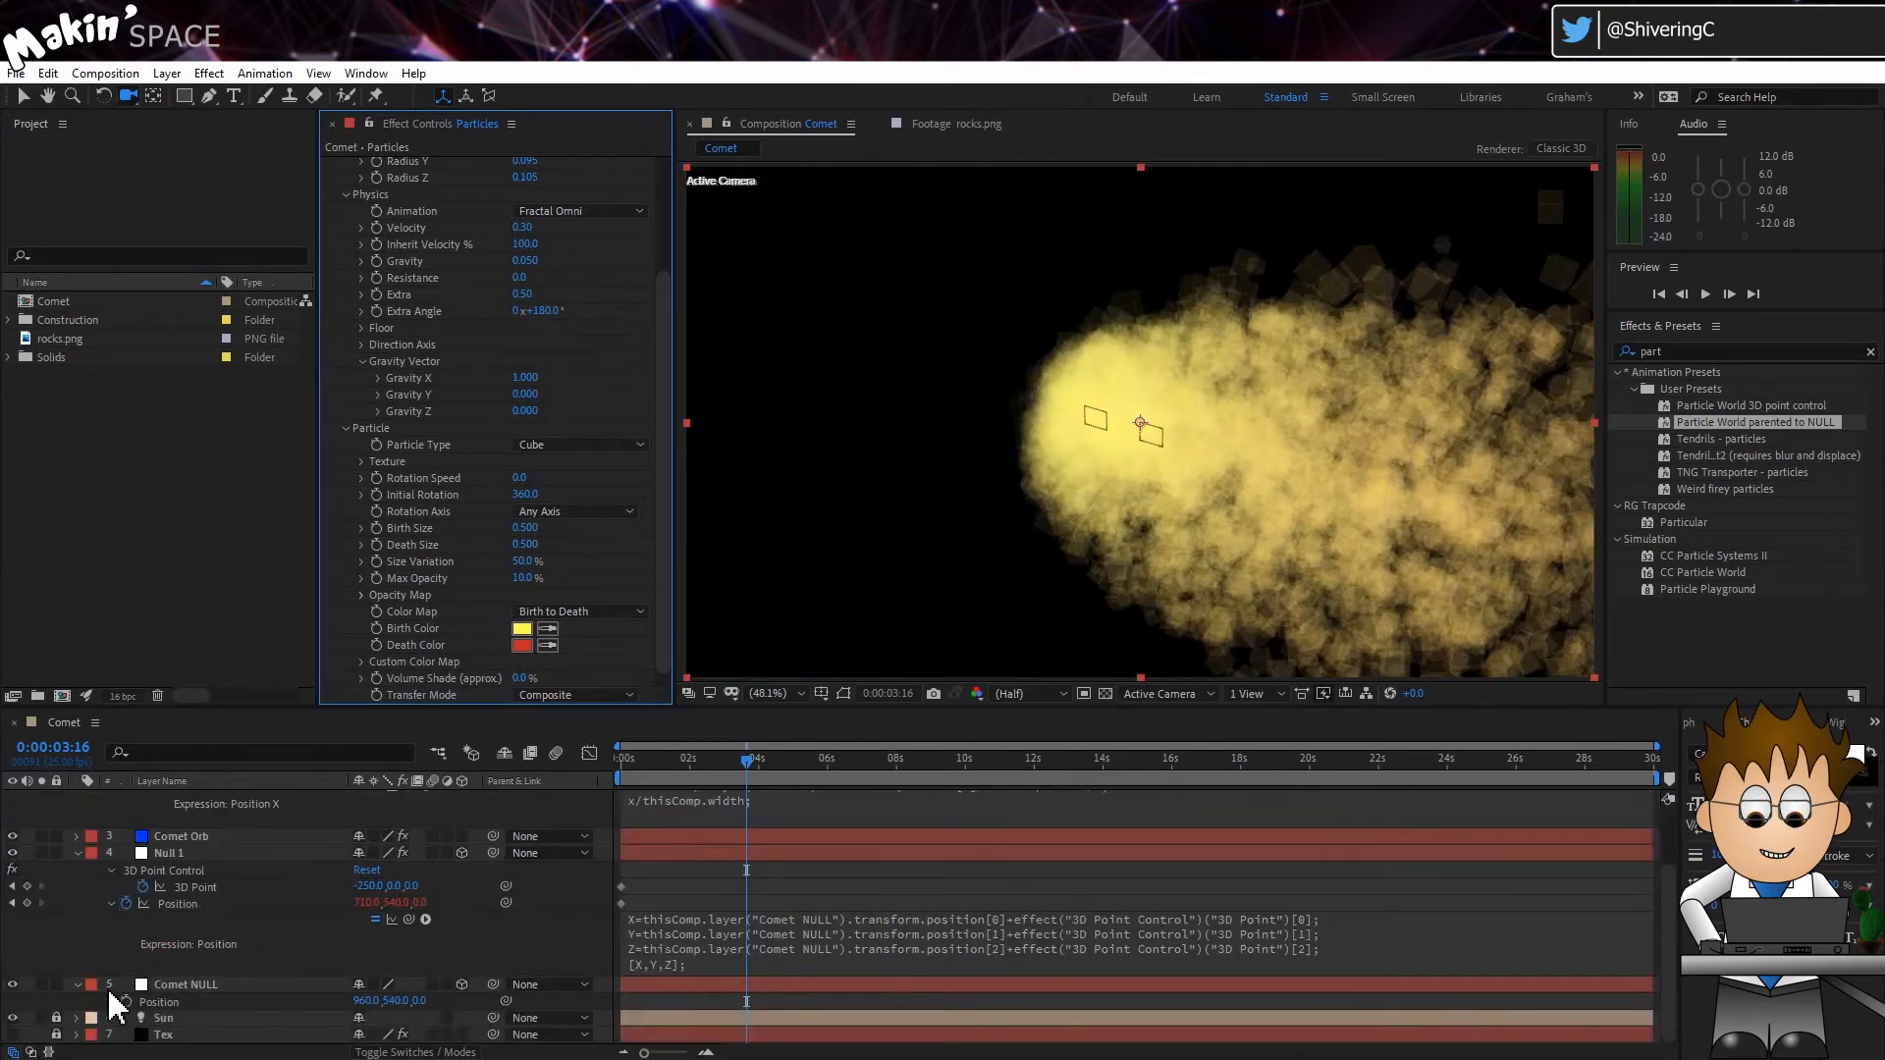
pyautogui.click(76, 837)
pyautogui.scroll(-1, 93, 886)
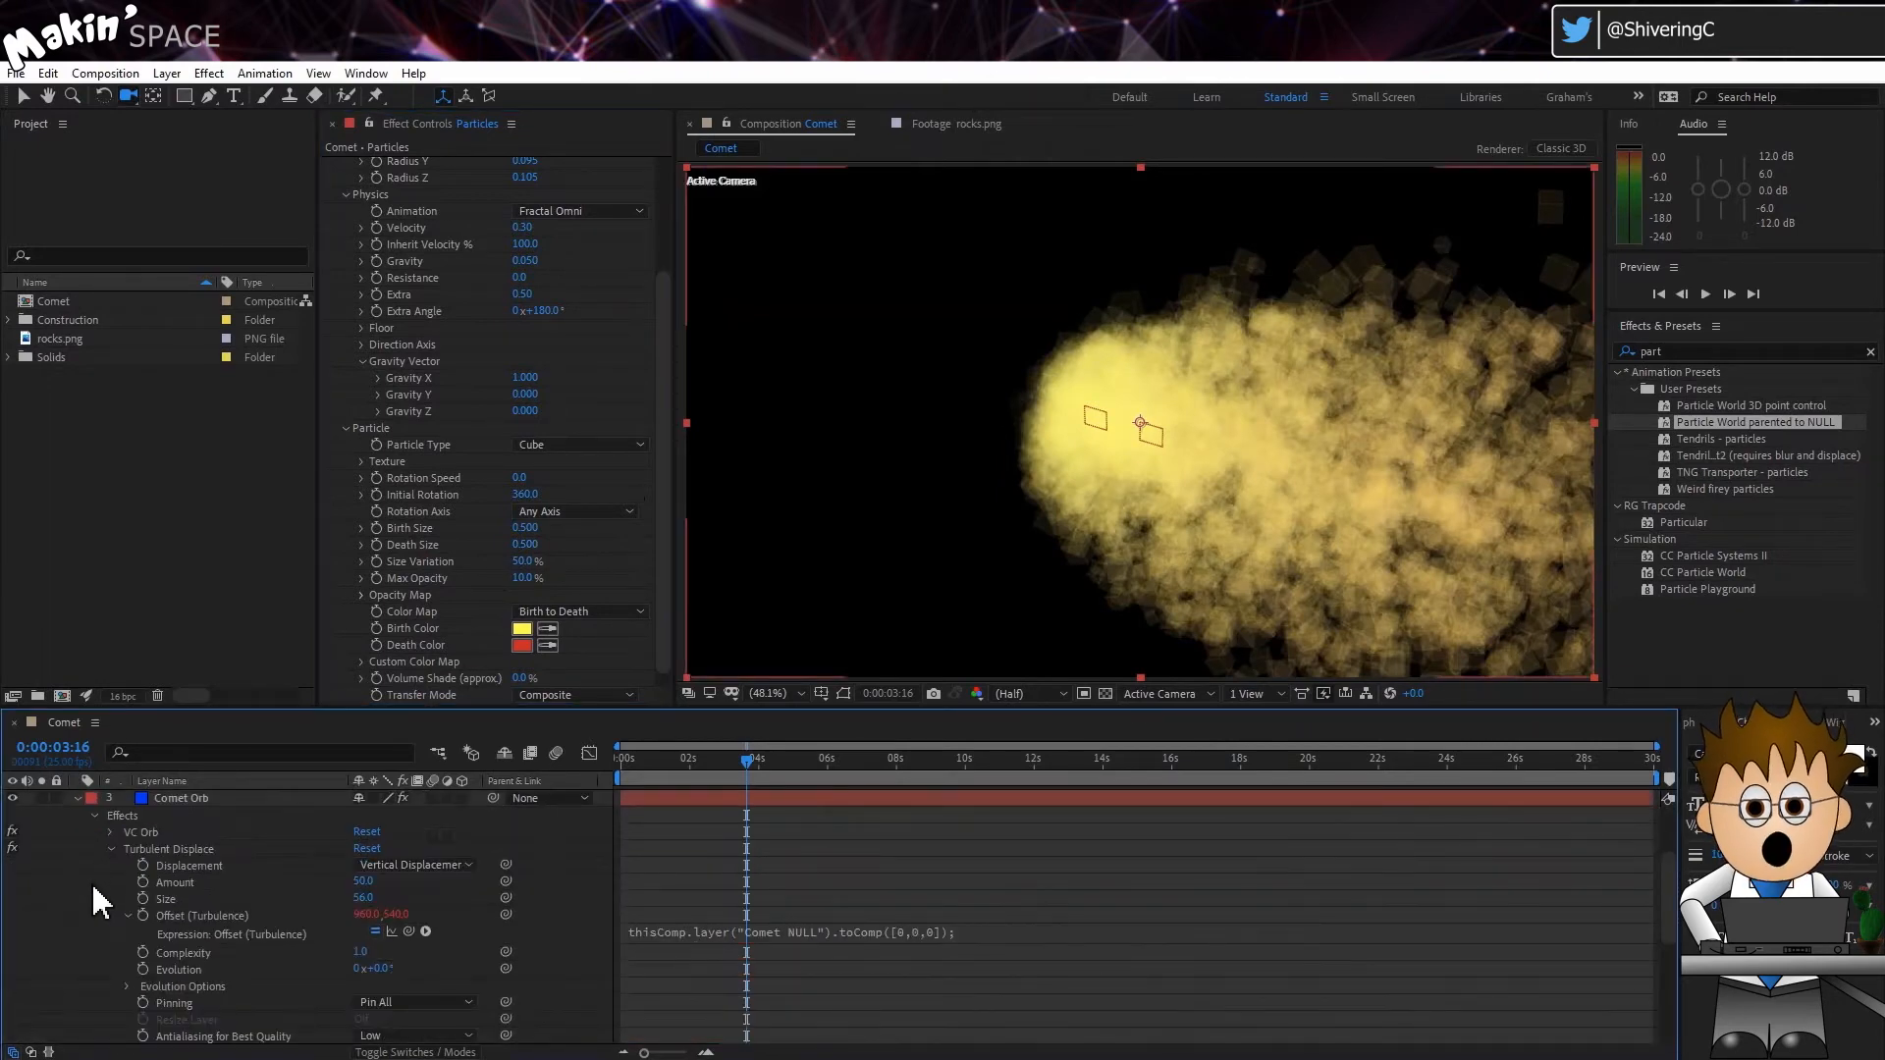
pyautogui.scroll(-4, 98, 901)
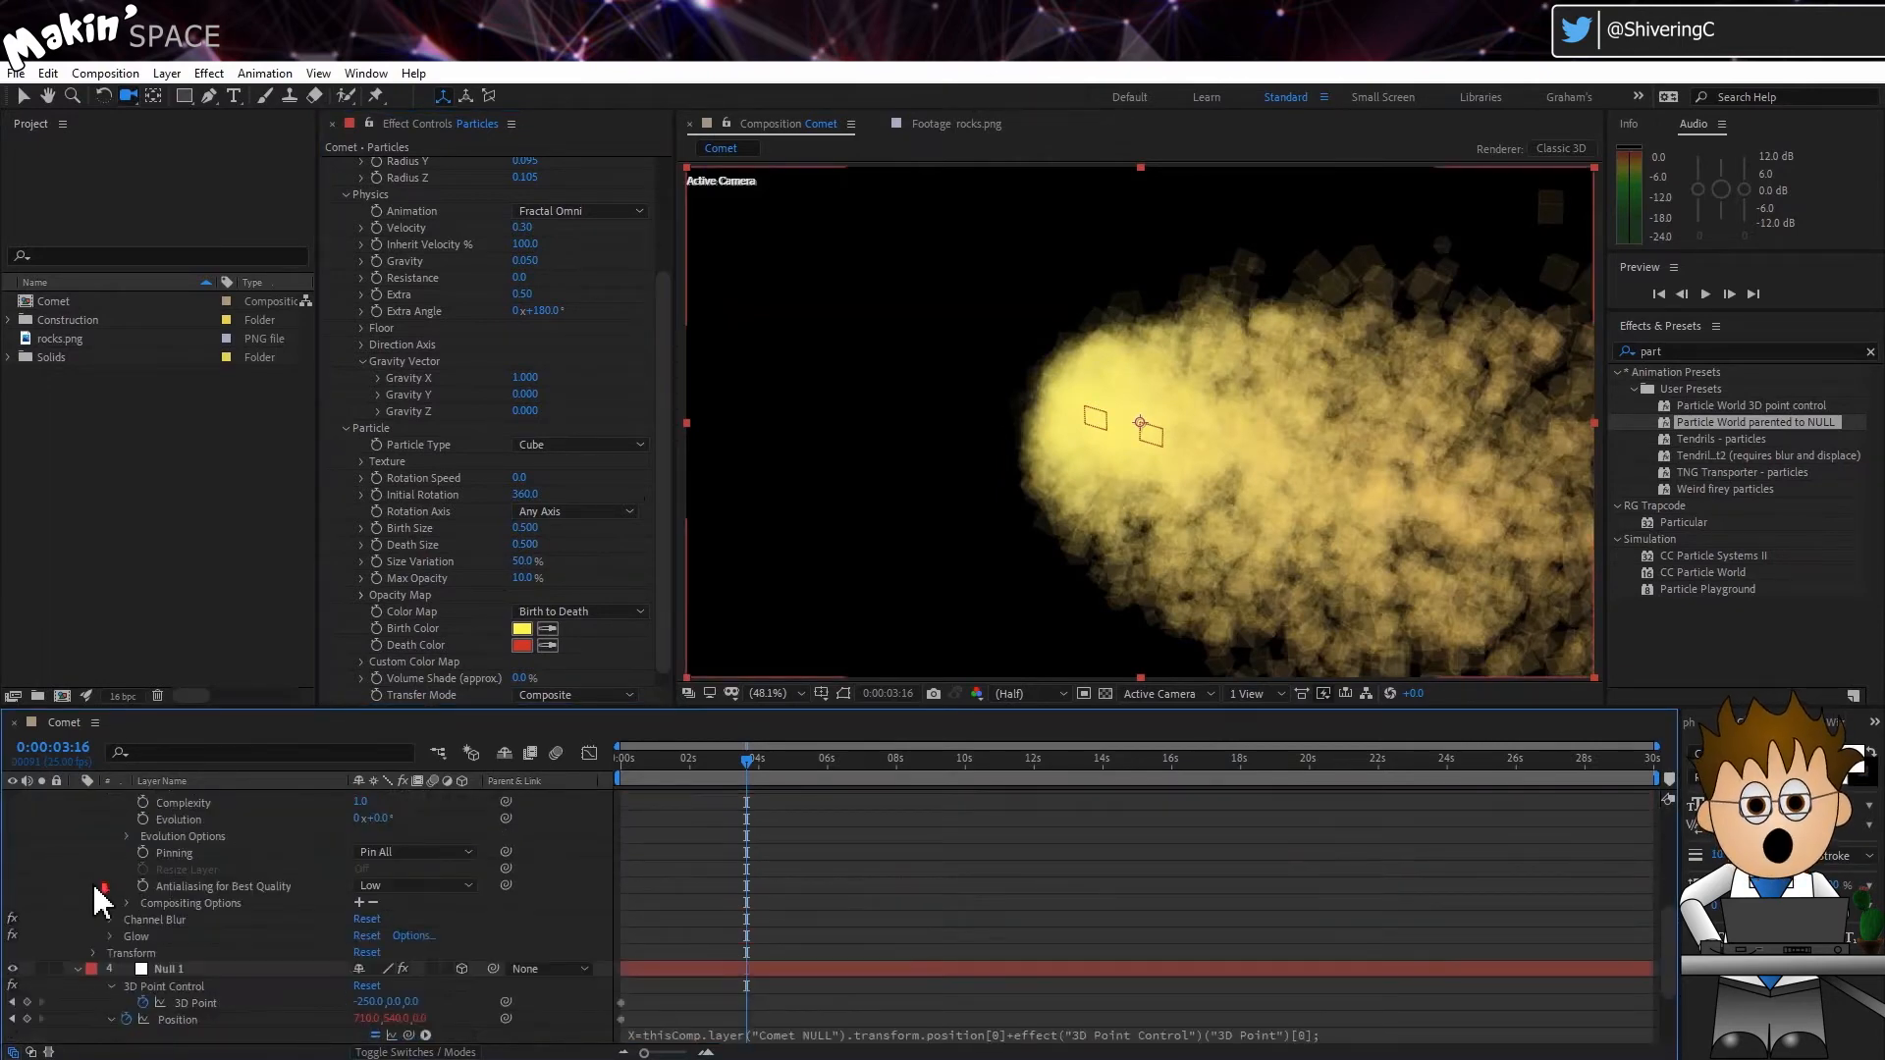
pyautogui.click(109, 937)
pyautogui.scroll(-6, 113, 928)
pyautogui.click(548, 630)
pyautogui.click(365, 895)
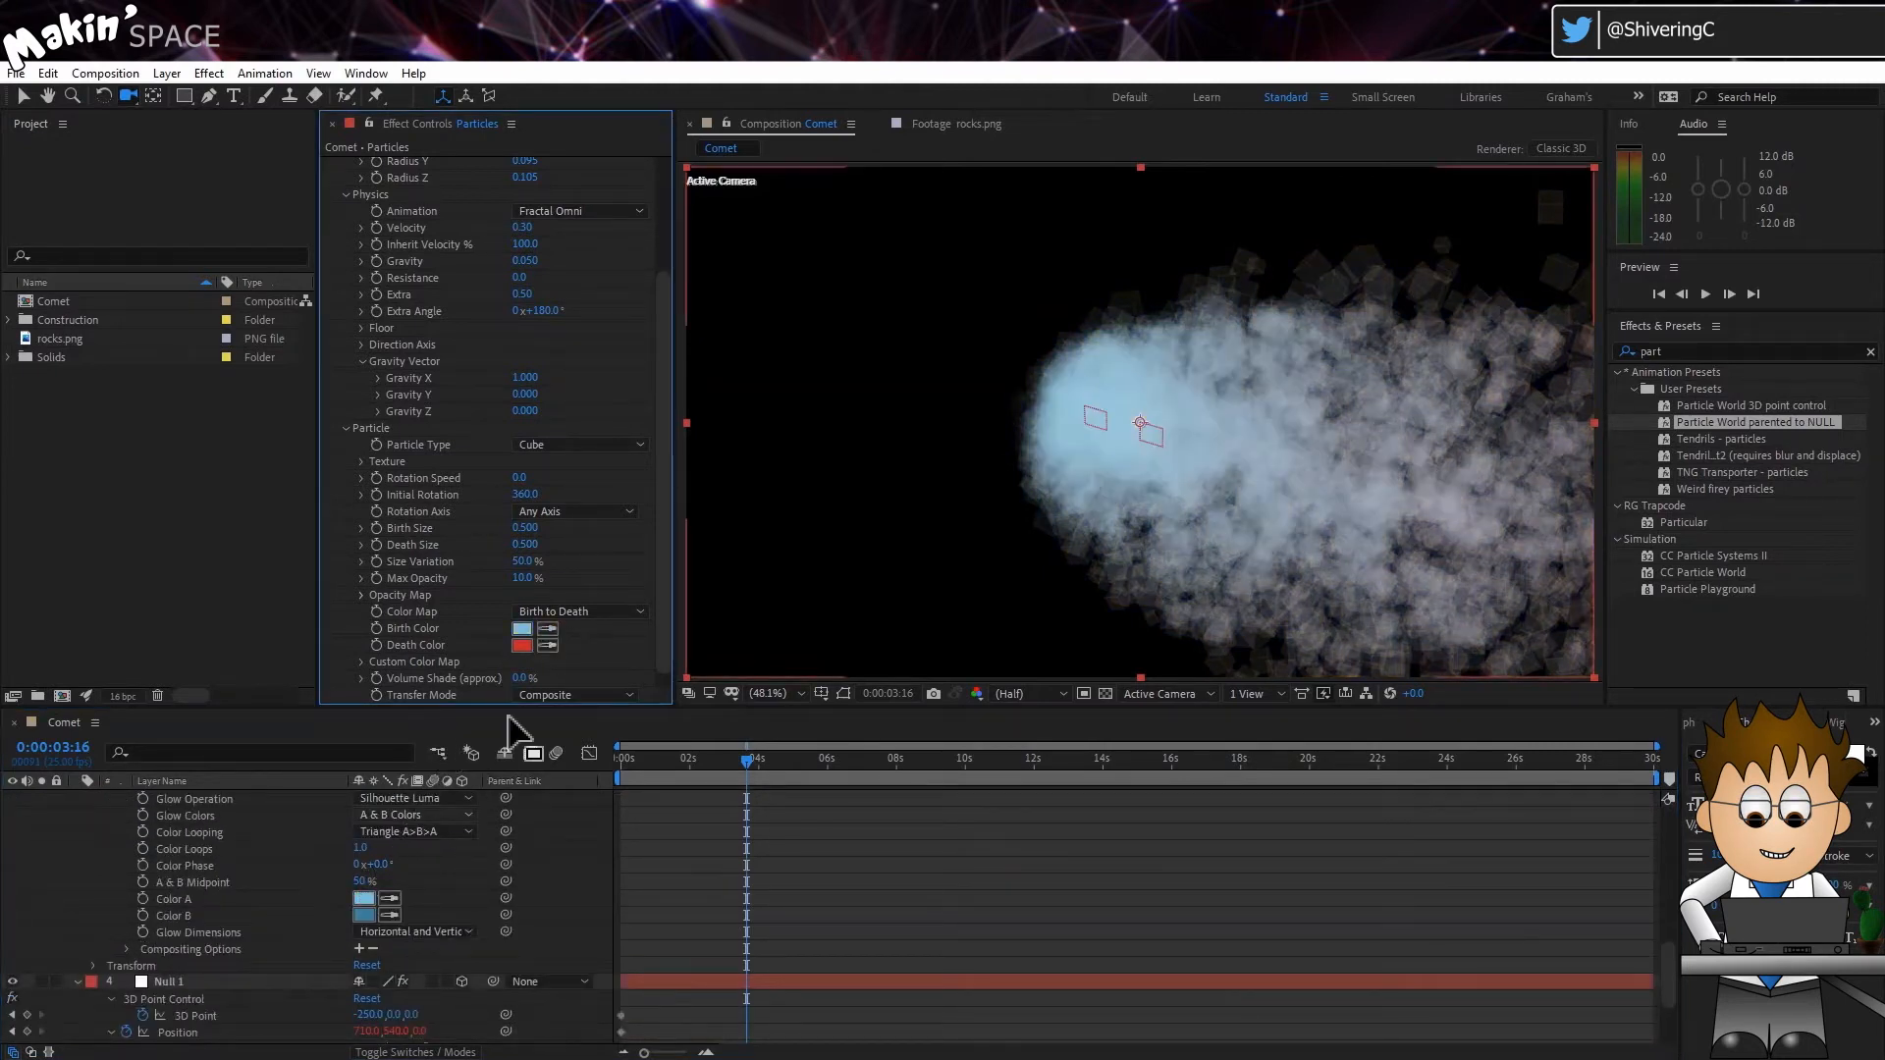
pyautogui.click(548, 645)
pyautogui.click(363, 915)
# Set the Dust particles' Volume Shade to 100% and their Transfer Mode to Screen.
pyautogui.scroll(-1, 579, 575)
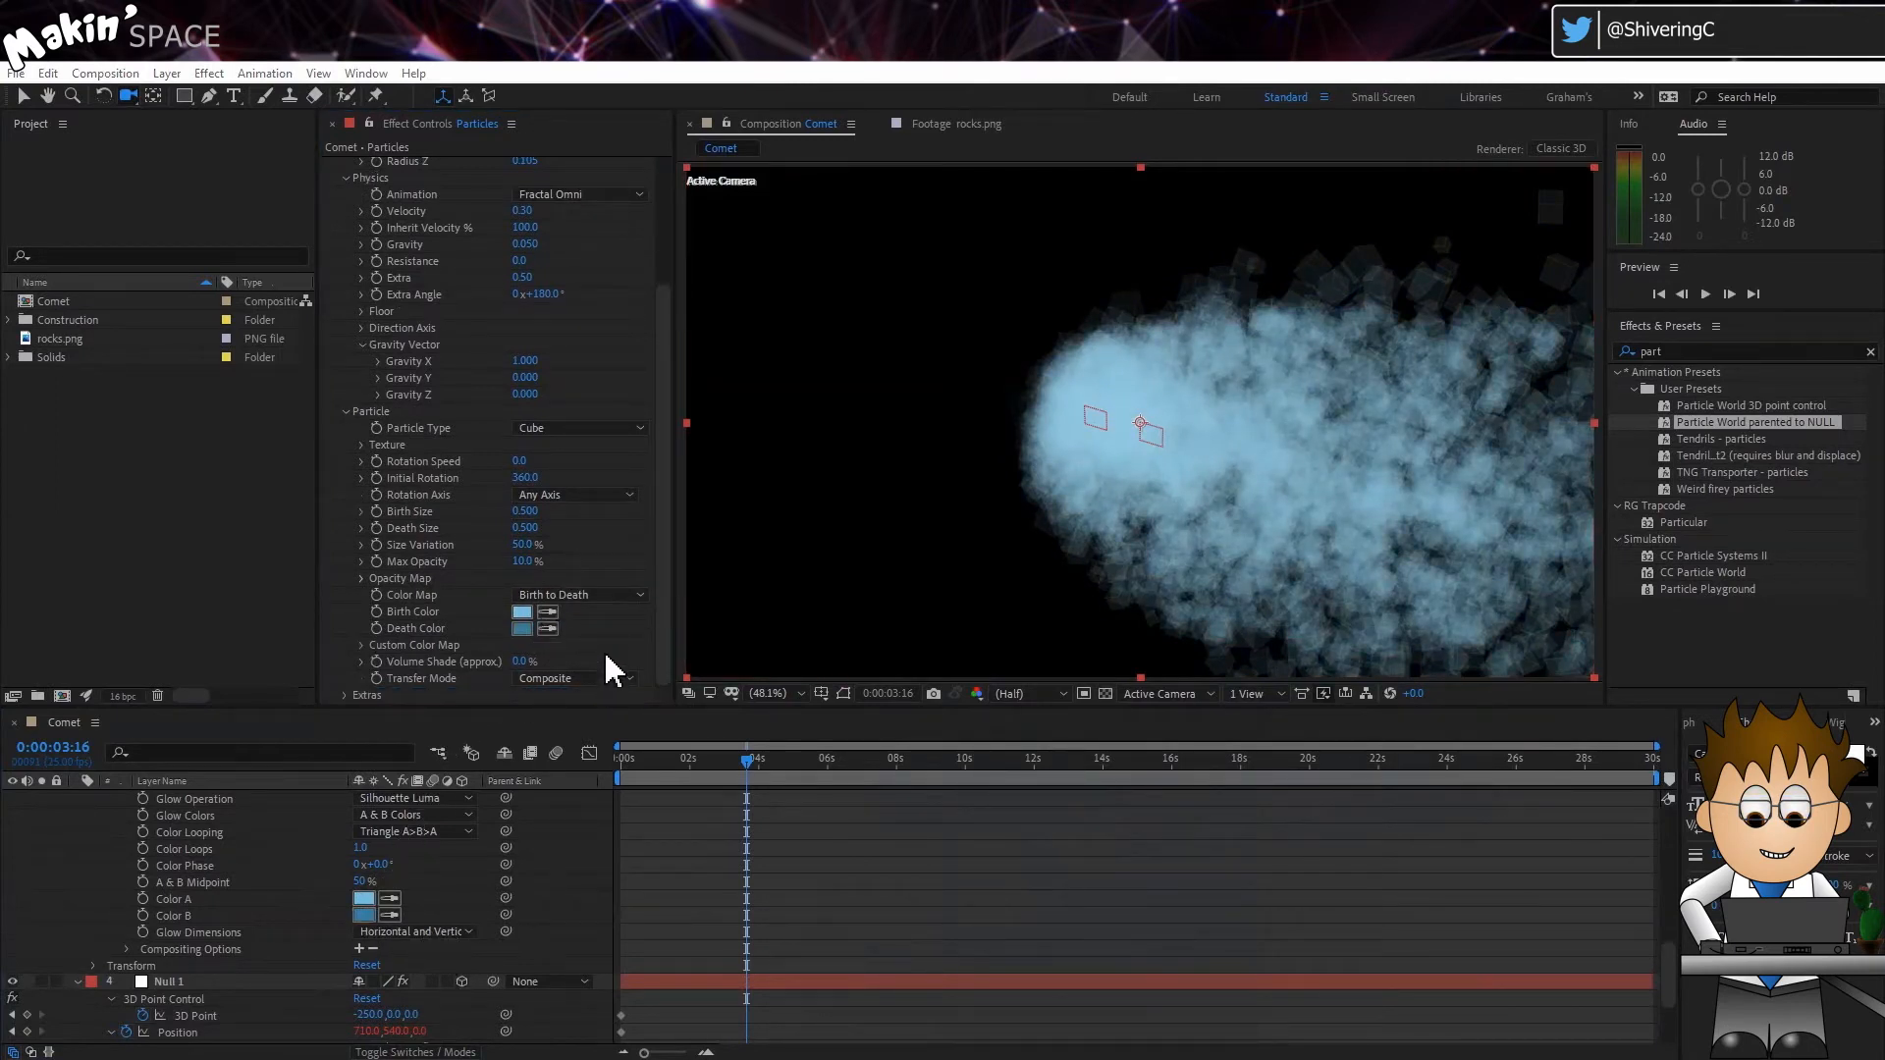
pyautogui.click(528, 662)
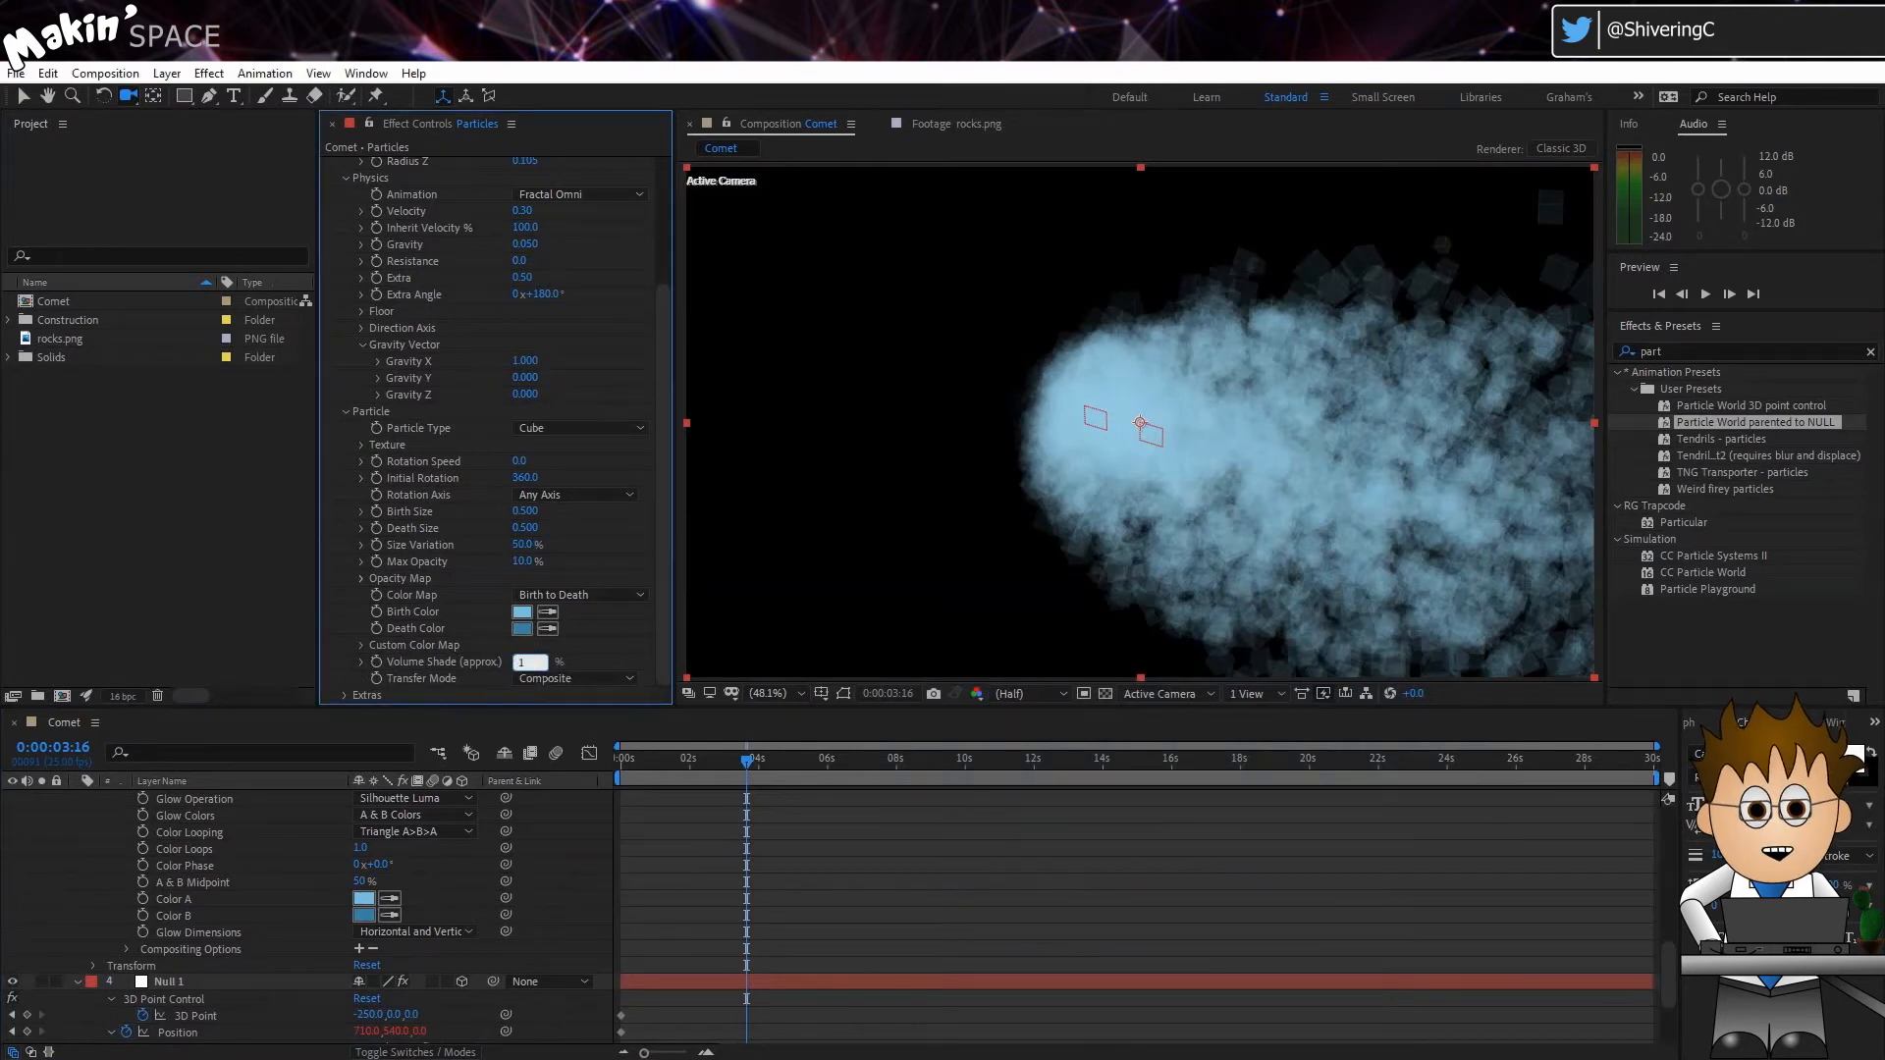
pyautogui.click(579, 678)
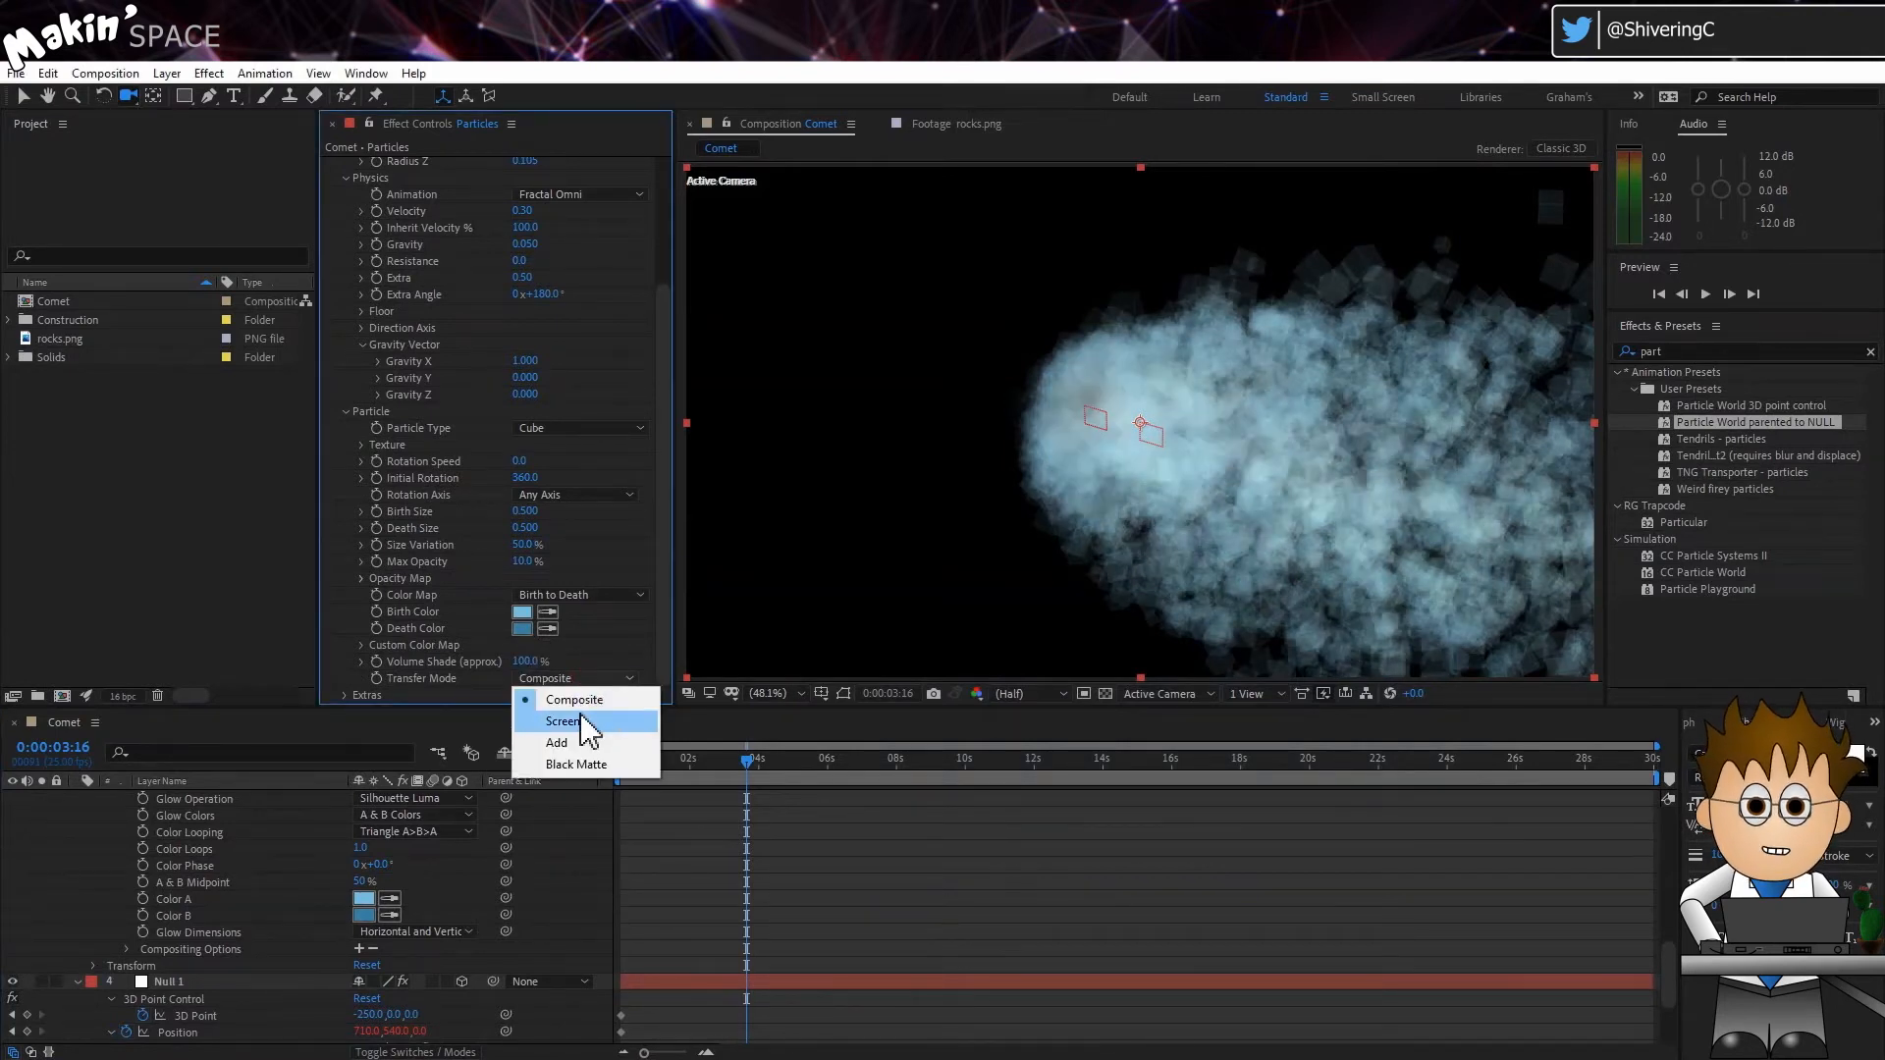
pyautogui.click(581, 720)
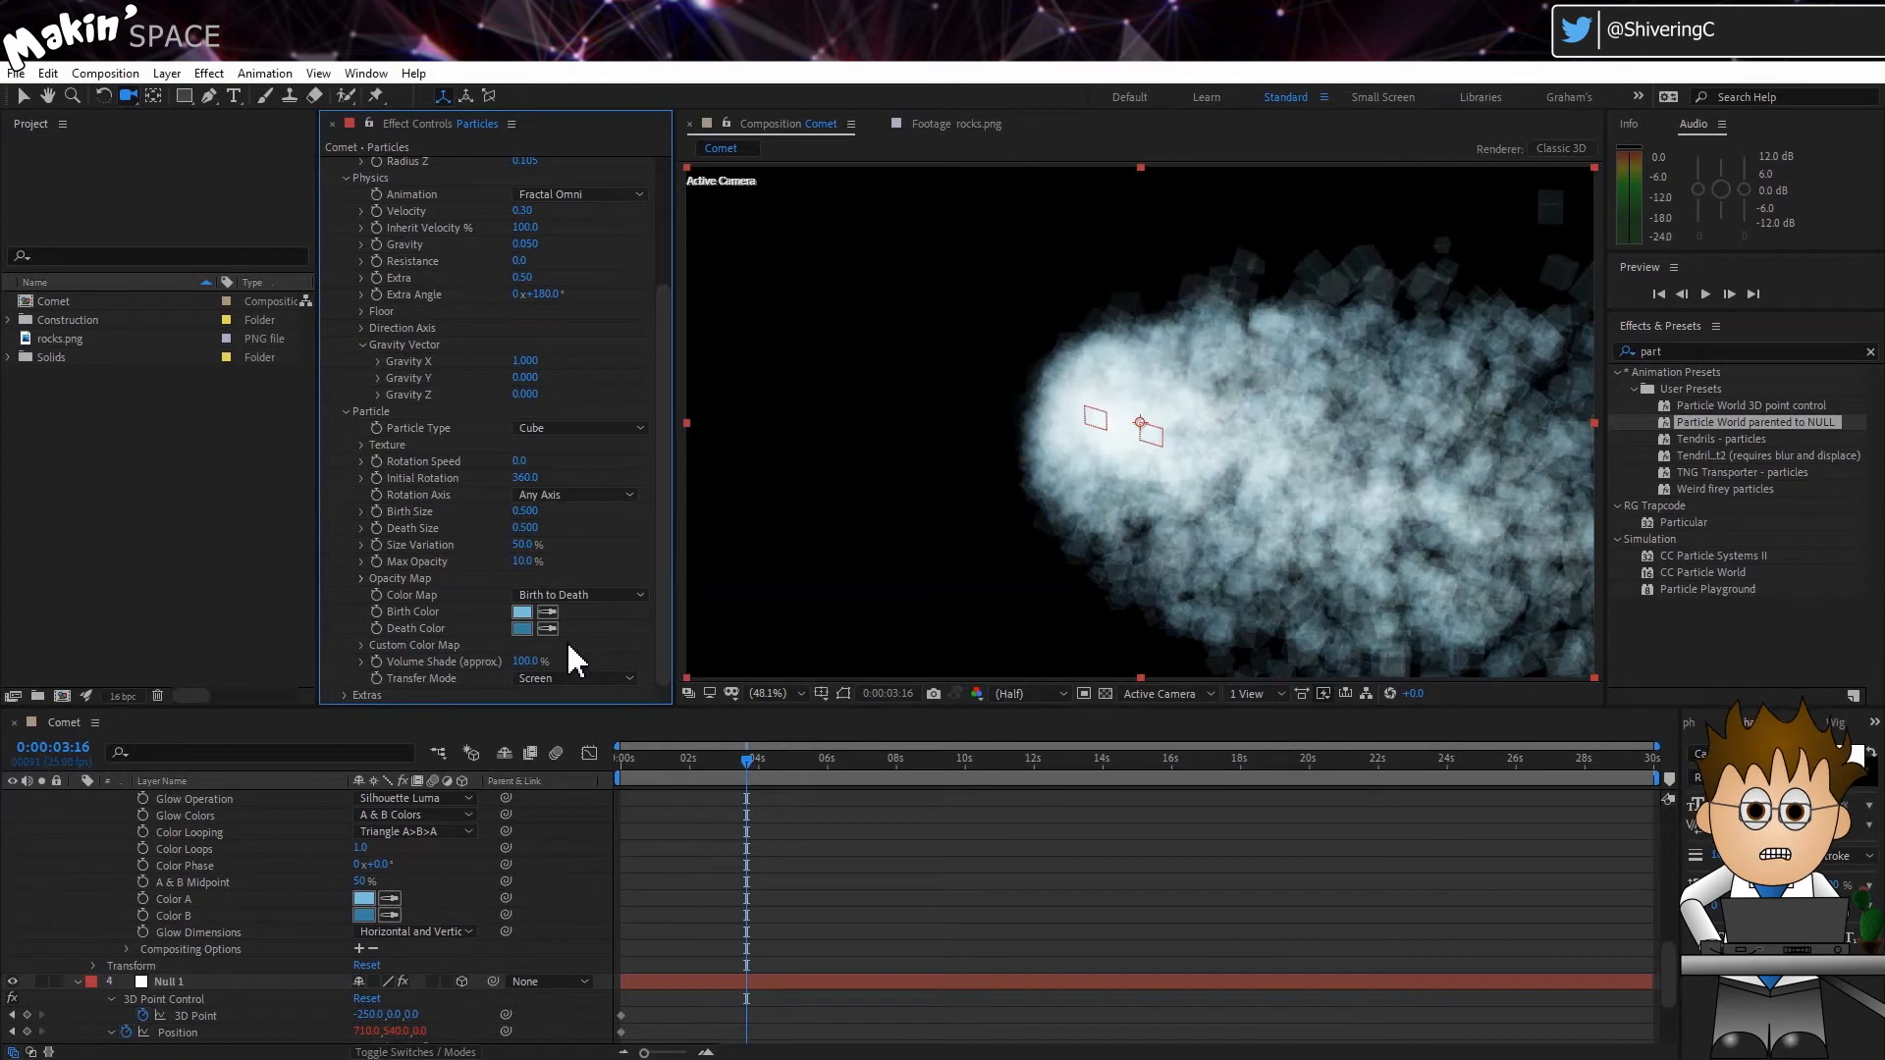
# Apply CC Vector Blur to the Particles layer and set its Type to Constant Length.
pyautogui.click(215, 75)
pyautogui.moveTo(432, 233)
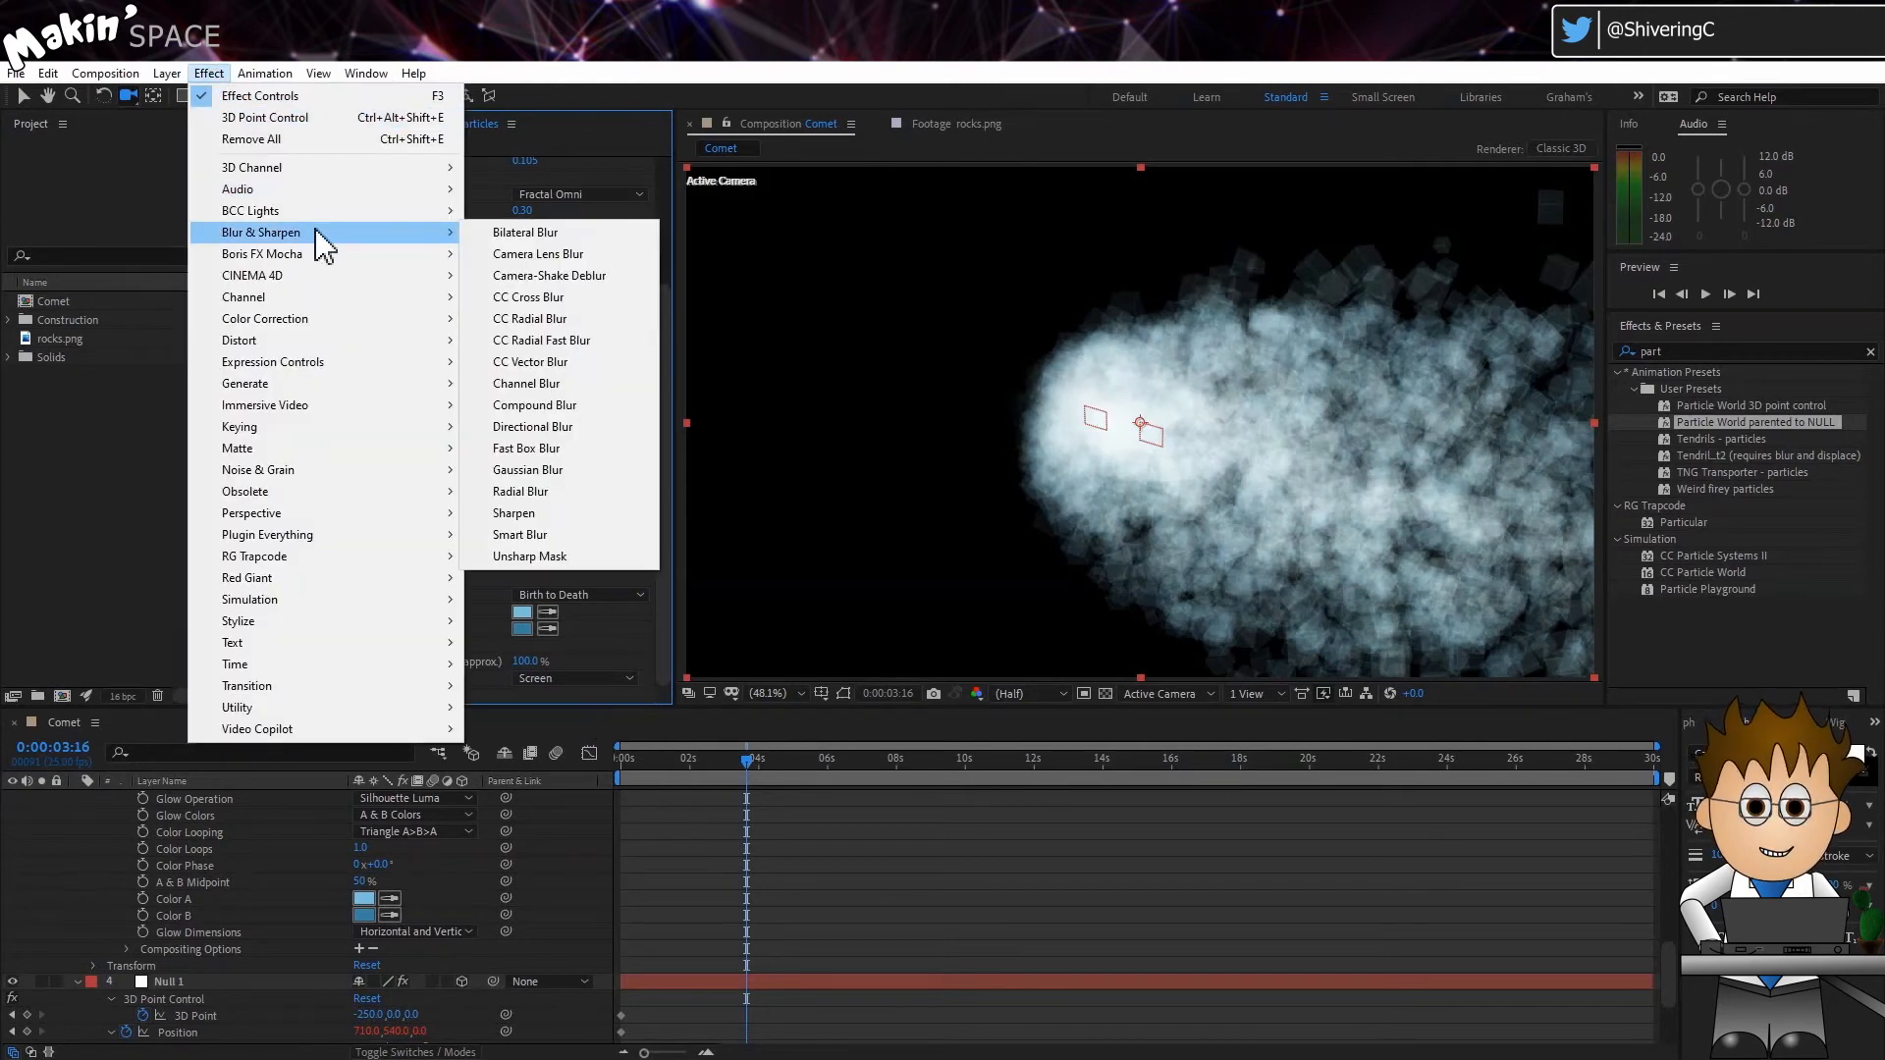
pyautogui.click(574, 362)
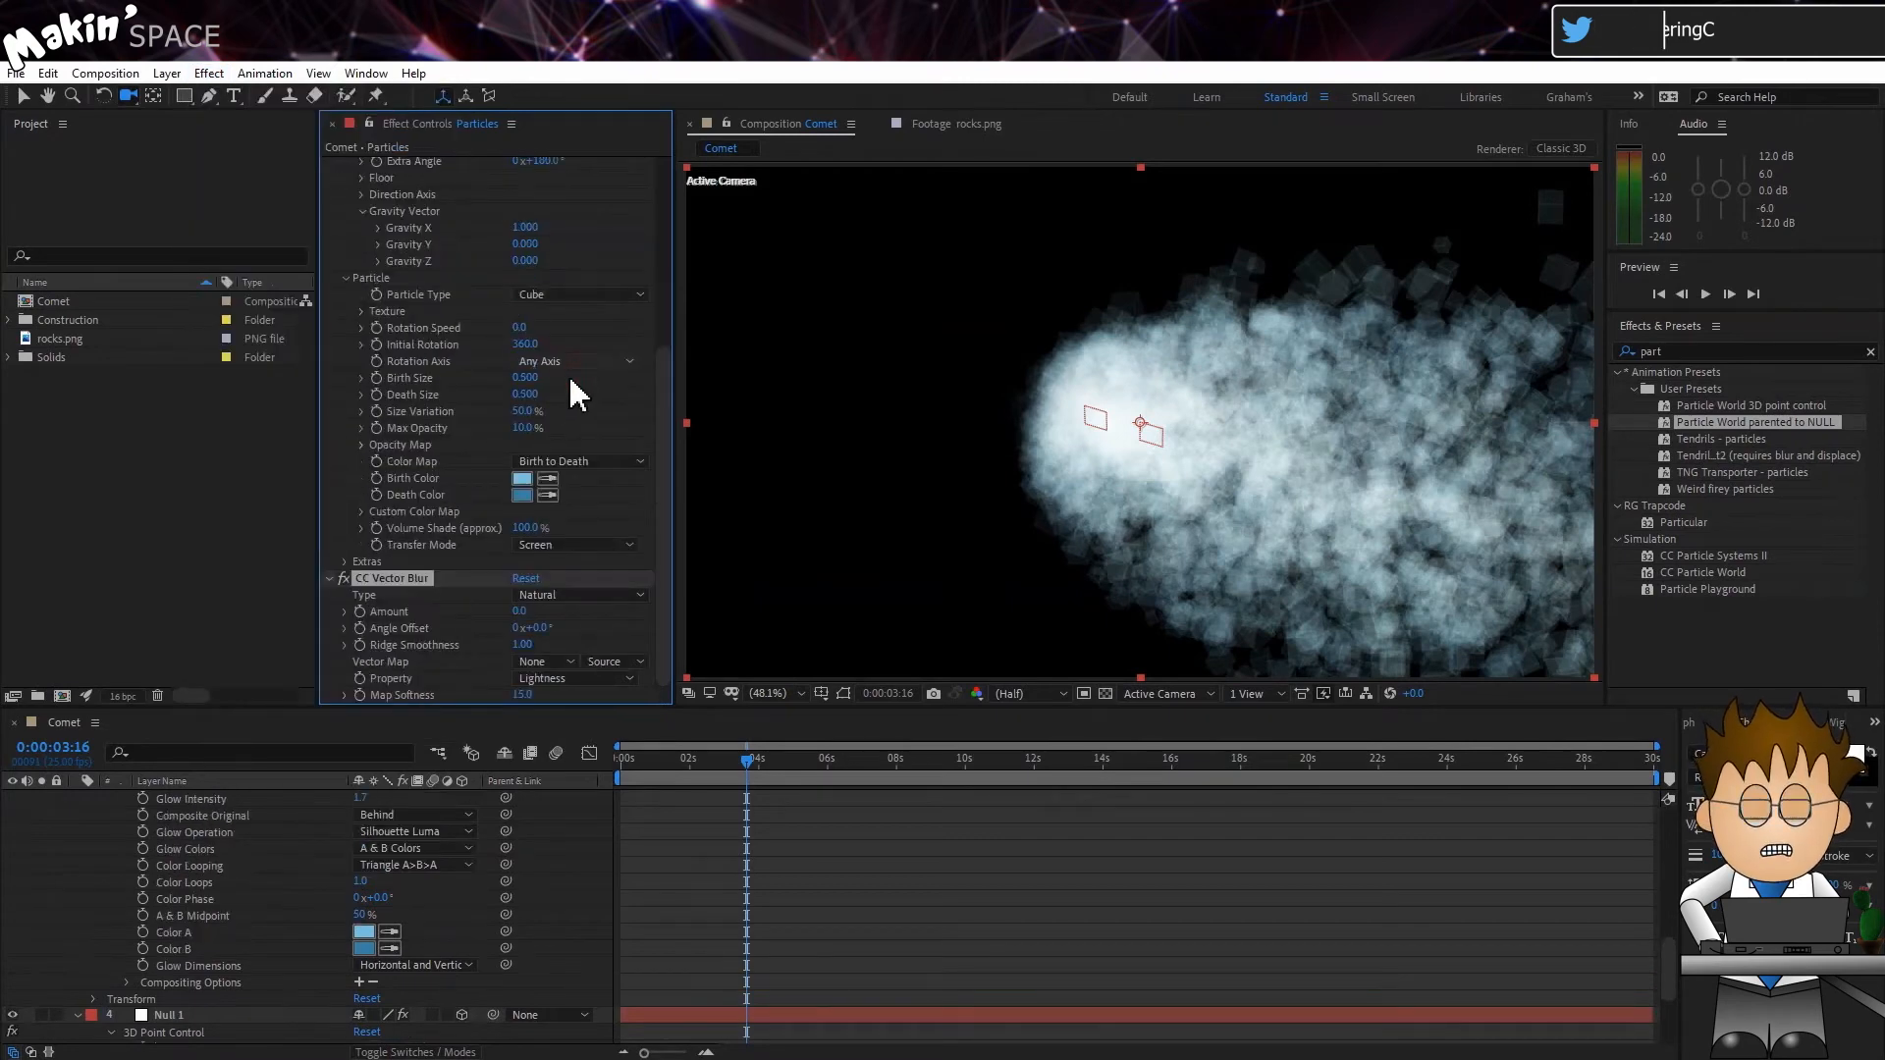
pyautogui.click(580, 595)
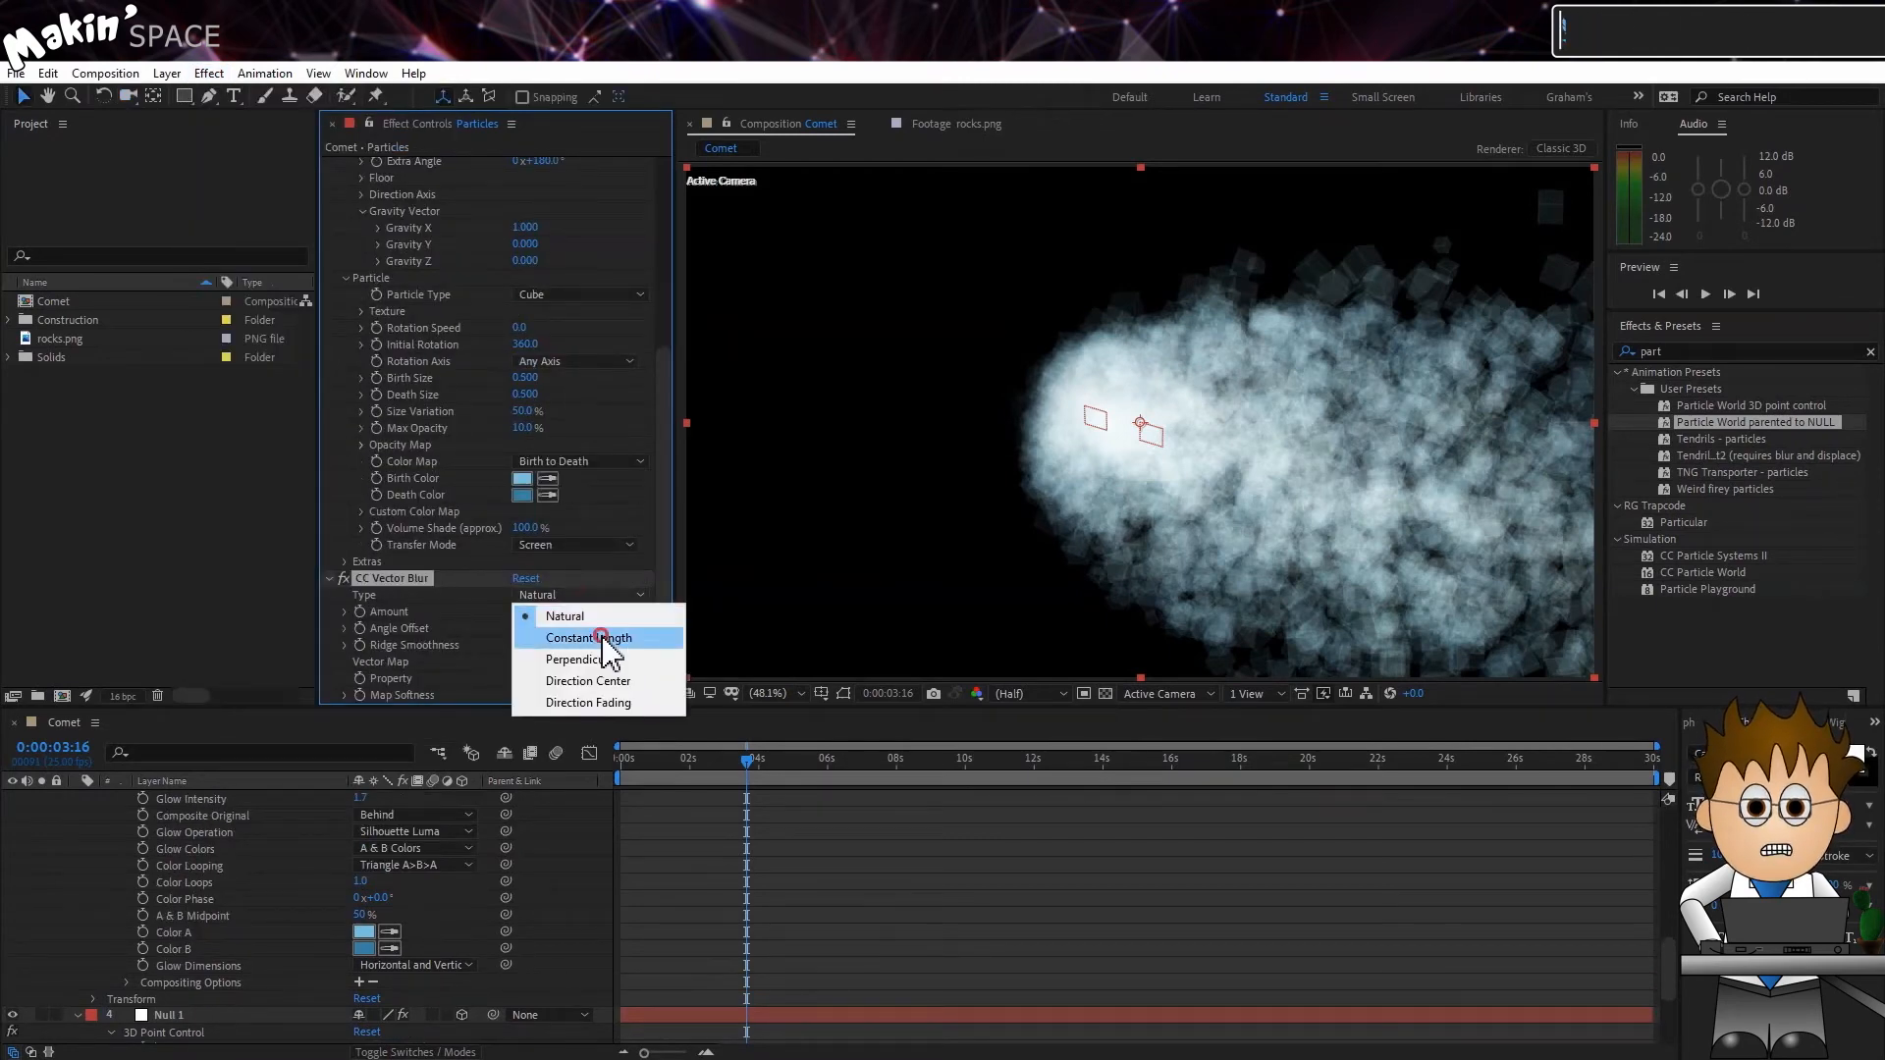
pyautogui.click(606, 638)
# Set the CC Vector Blur Amount to 100 and its Angle Offset to 0x+270°.
pyautogui.click(521, 612)
pyautogui.write('100')
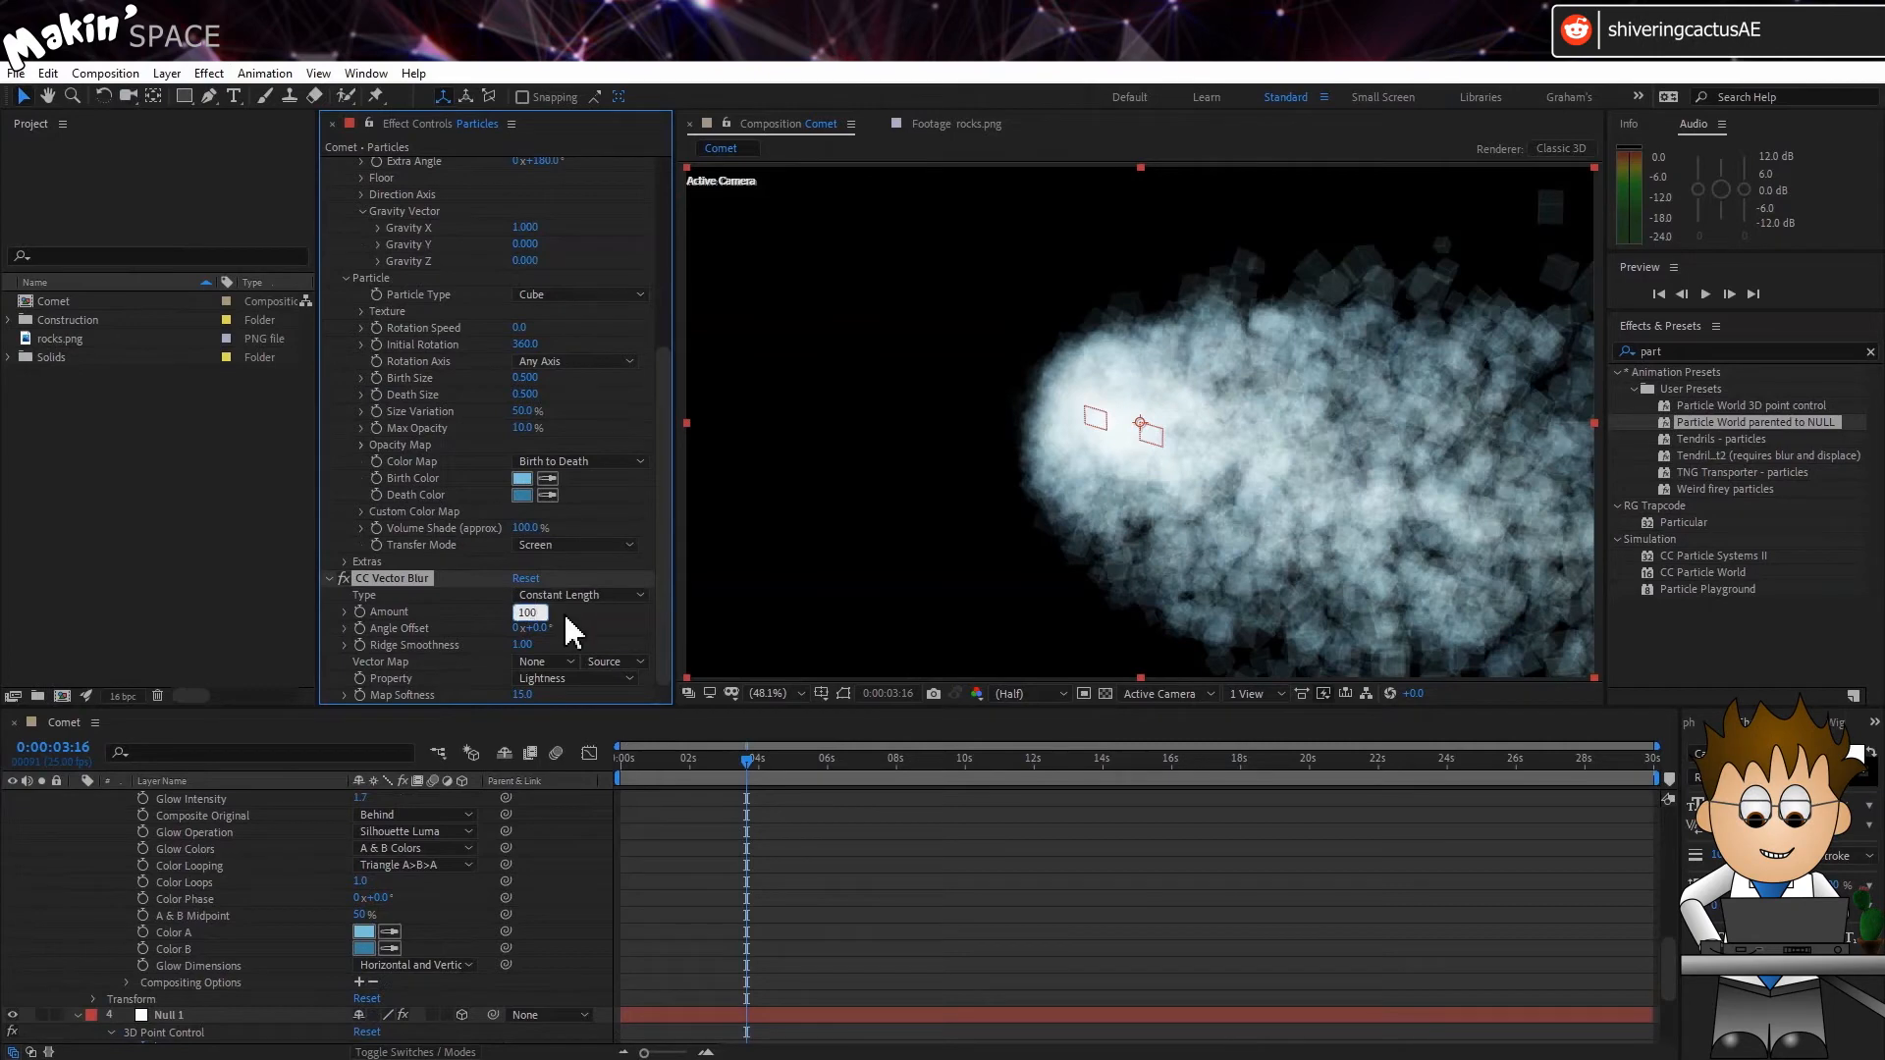
pyautogui.press('Return')
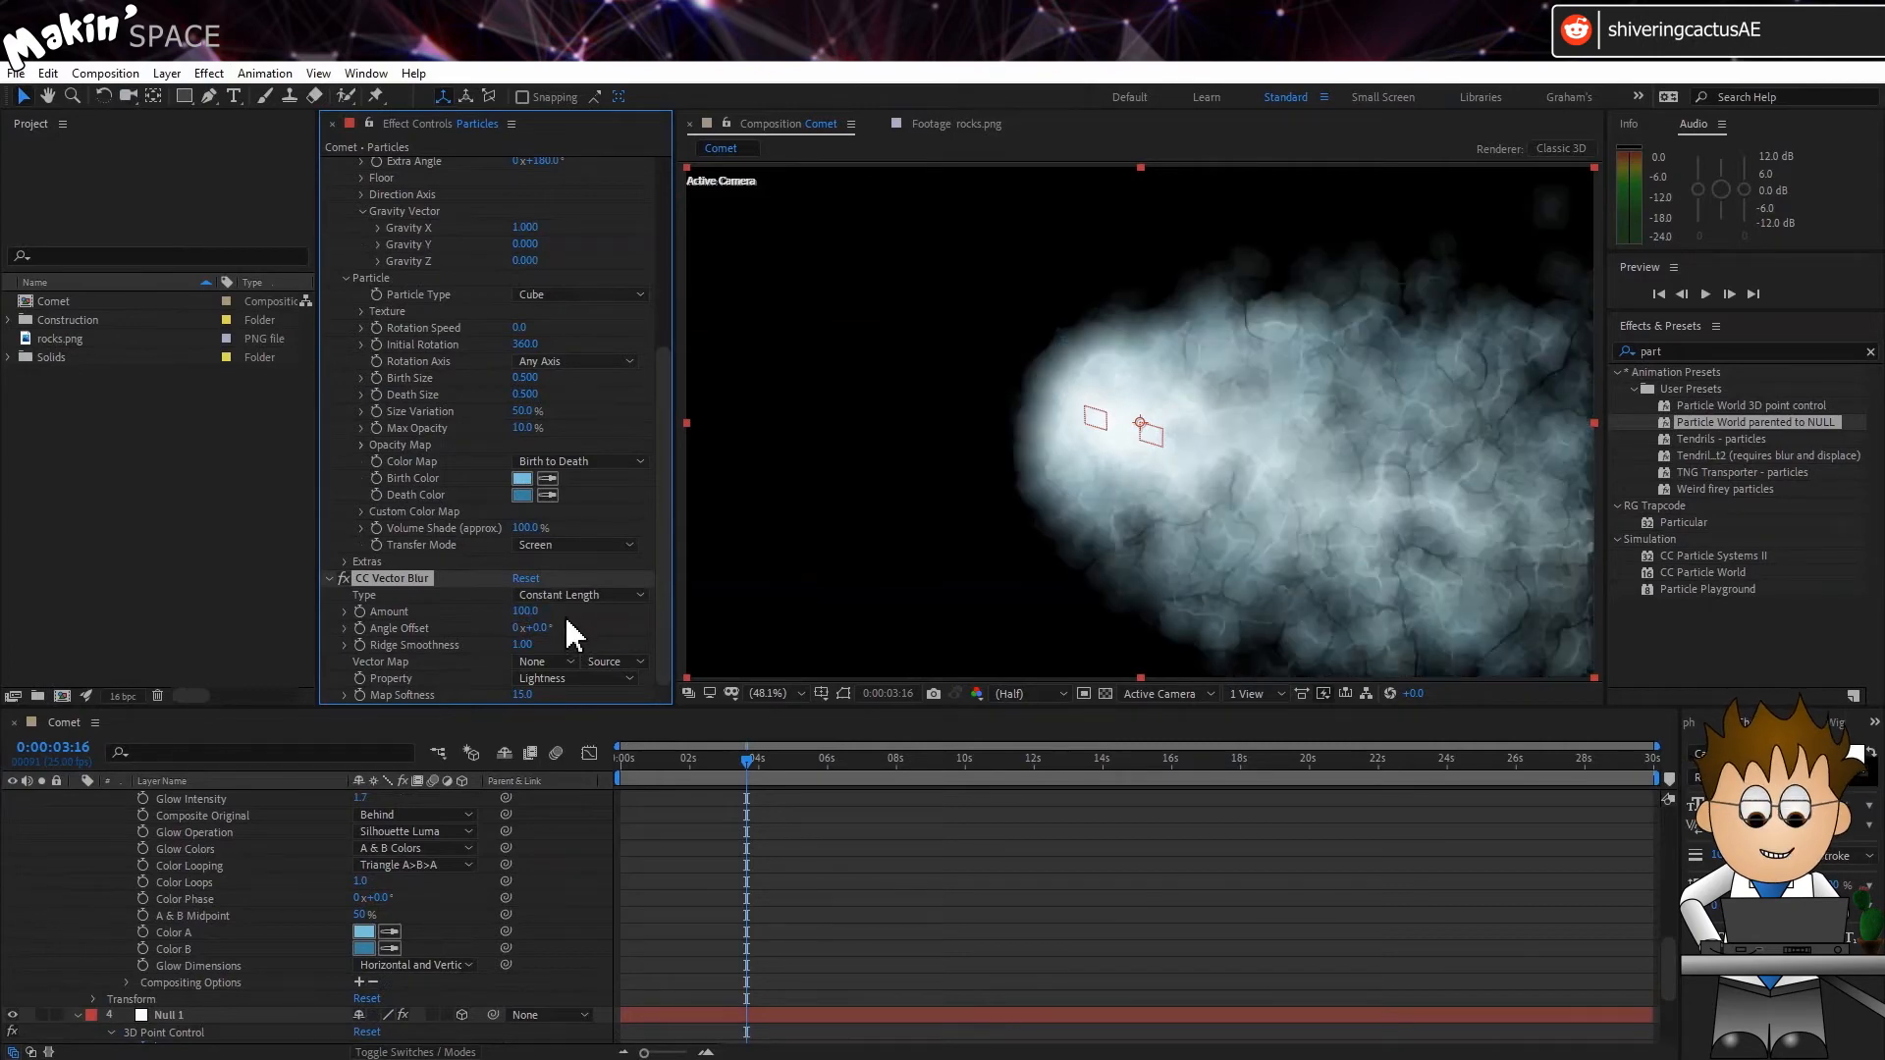
pyautogui.moveTo(540, 630); pyautogui.dragTo(810, 629)
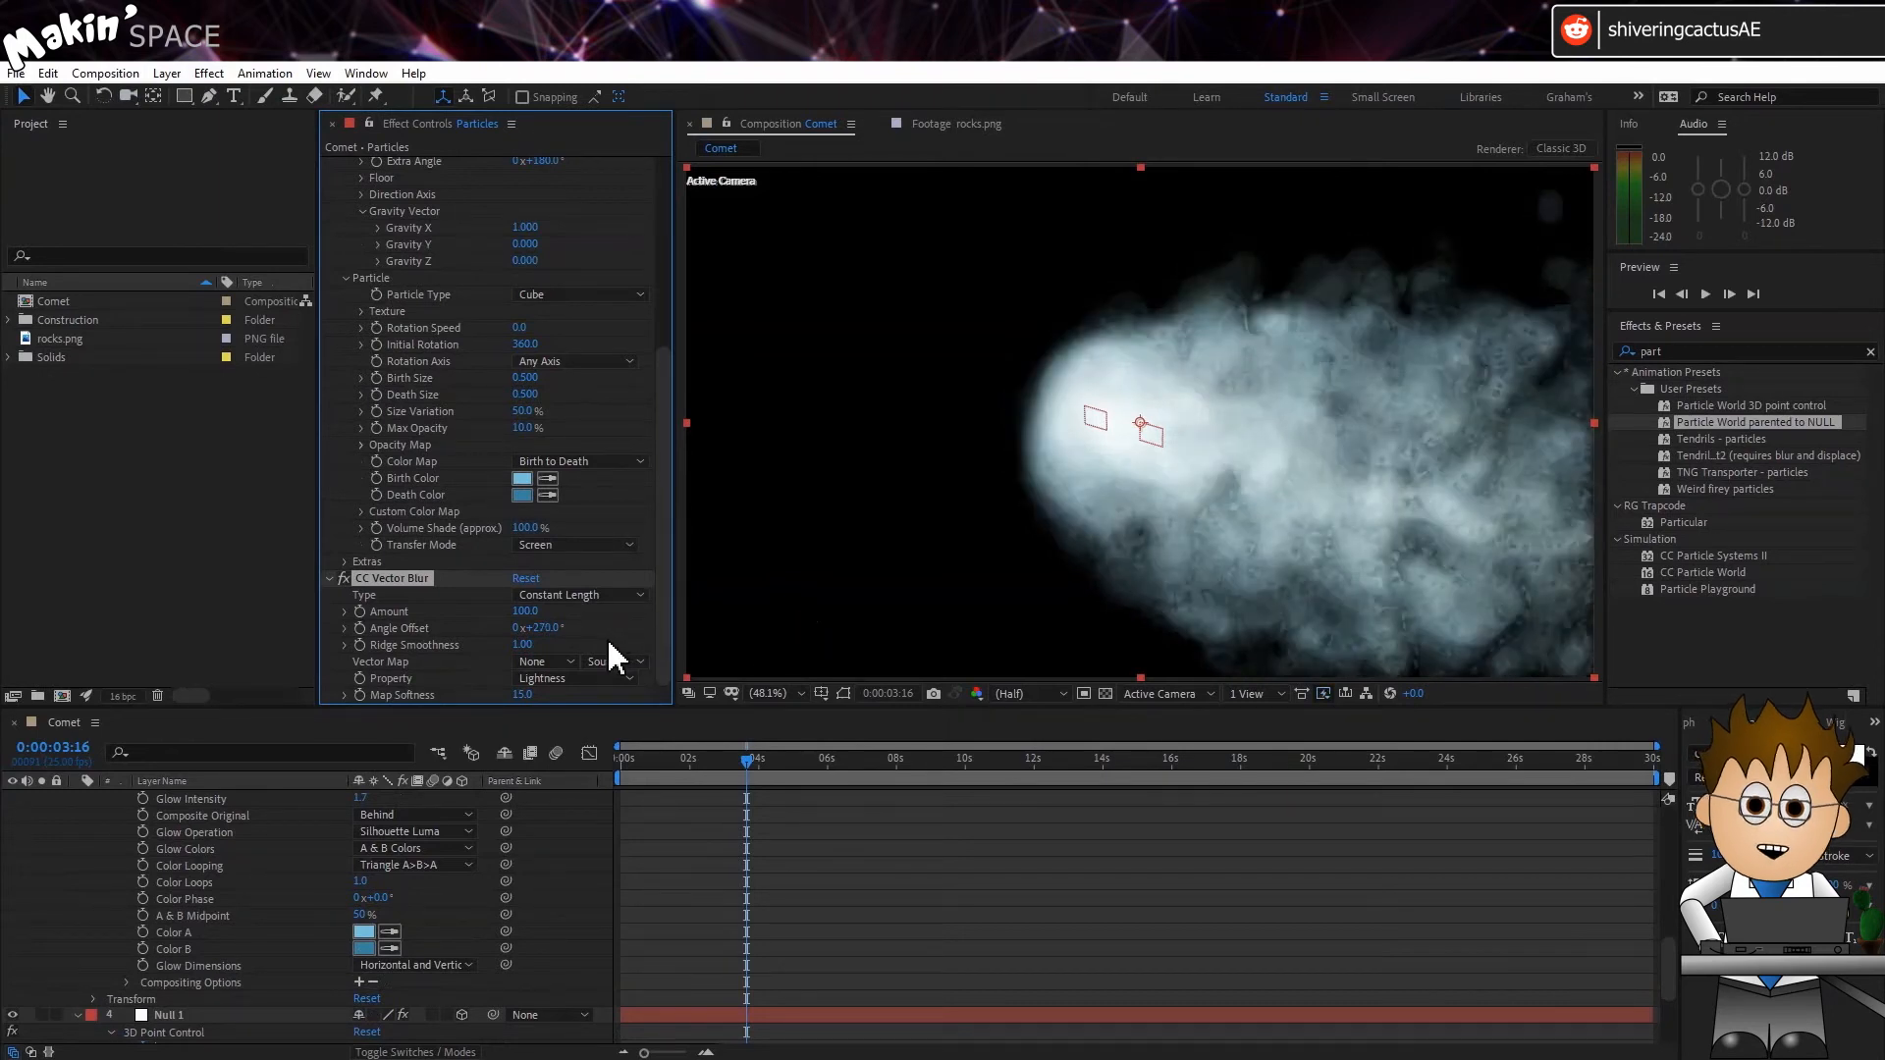
# Duplicate the Dust effect on the Particles layer and rename the copy Rocks.
pyautogui.scroll(1, 393, 530)
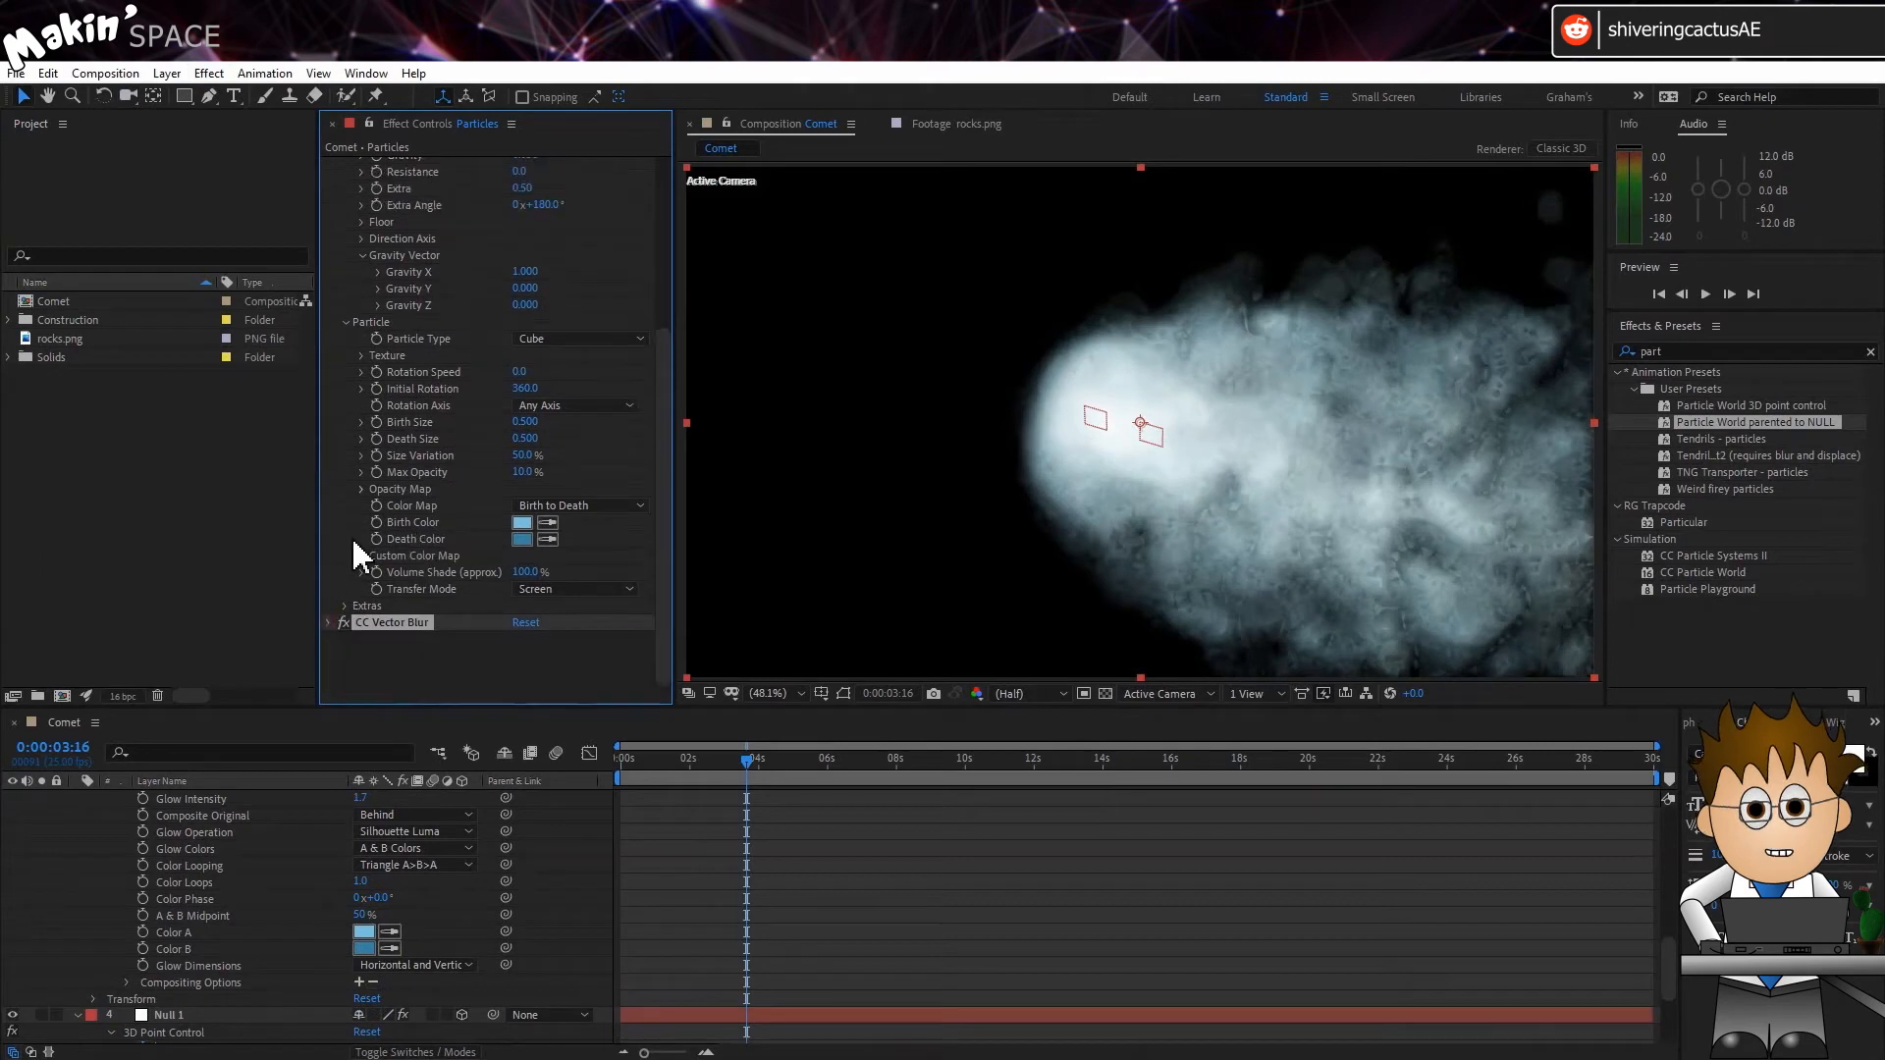
pyautogui.scroll(6, 358, 451)
pyautogui.click(329, 165)
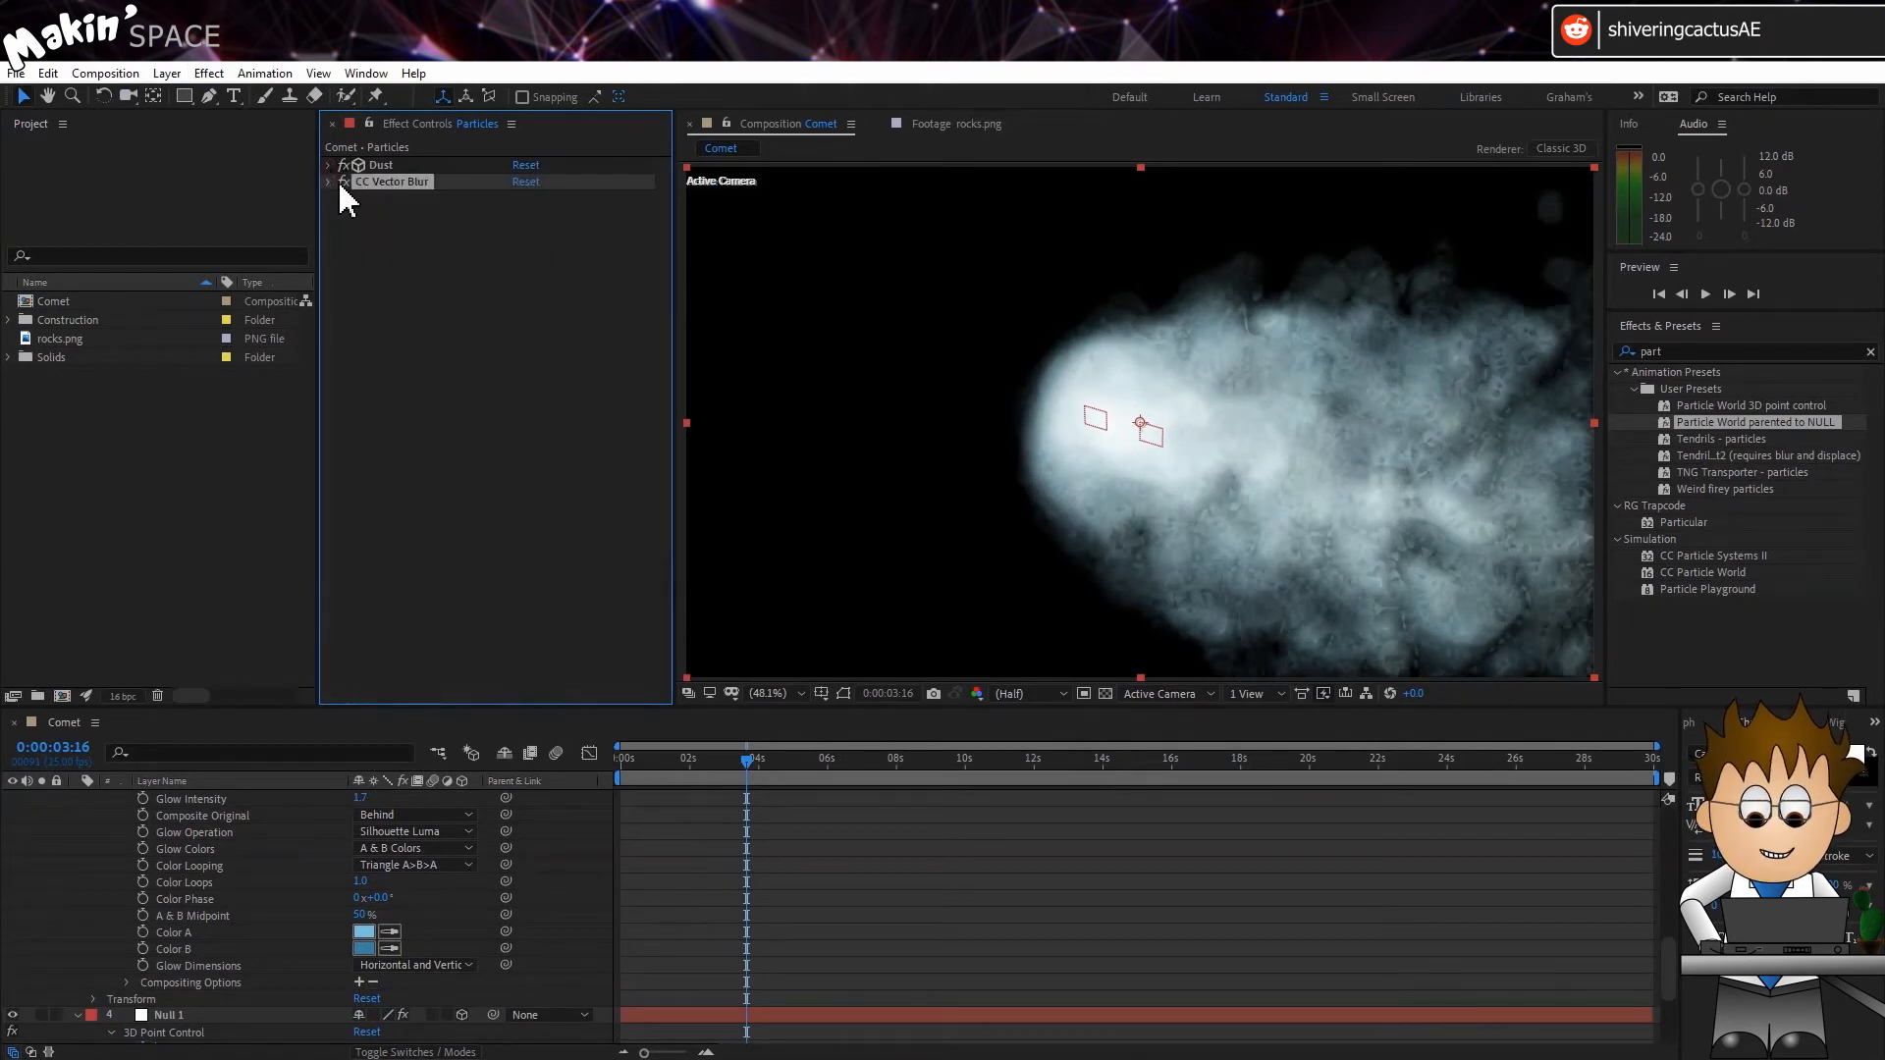
pyautogui.click(379, 165)
pyautogui.click(47, 73)
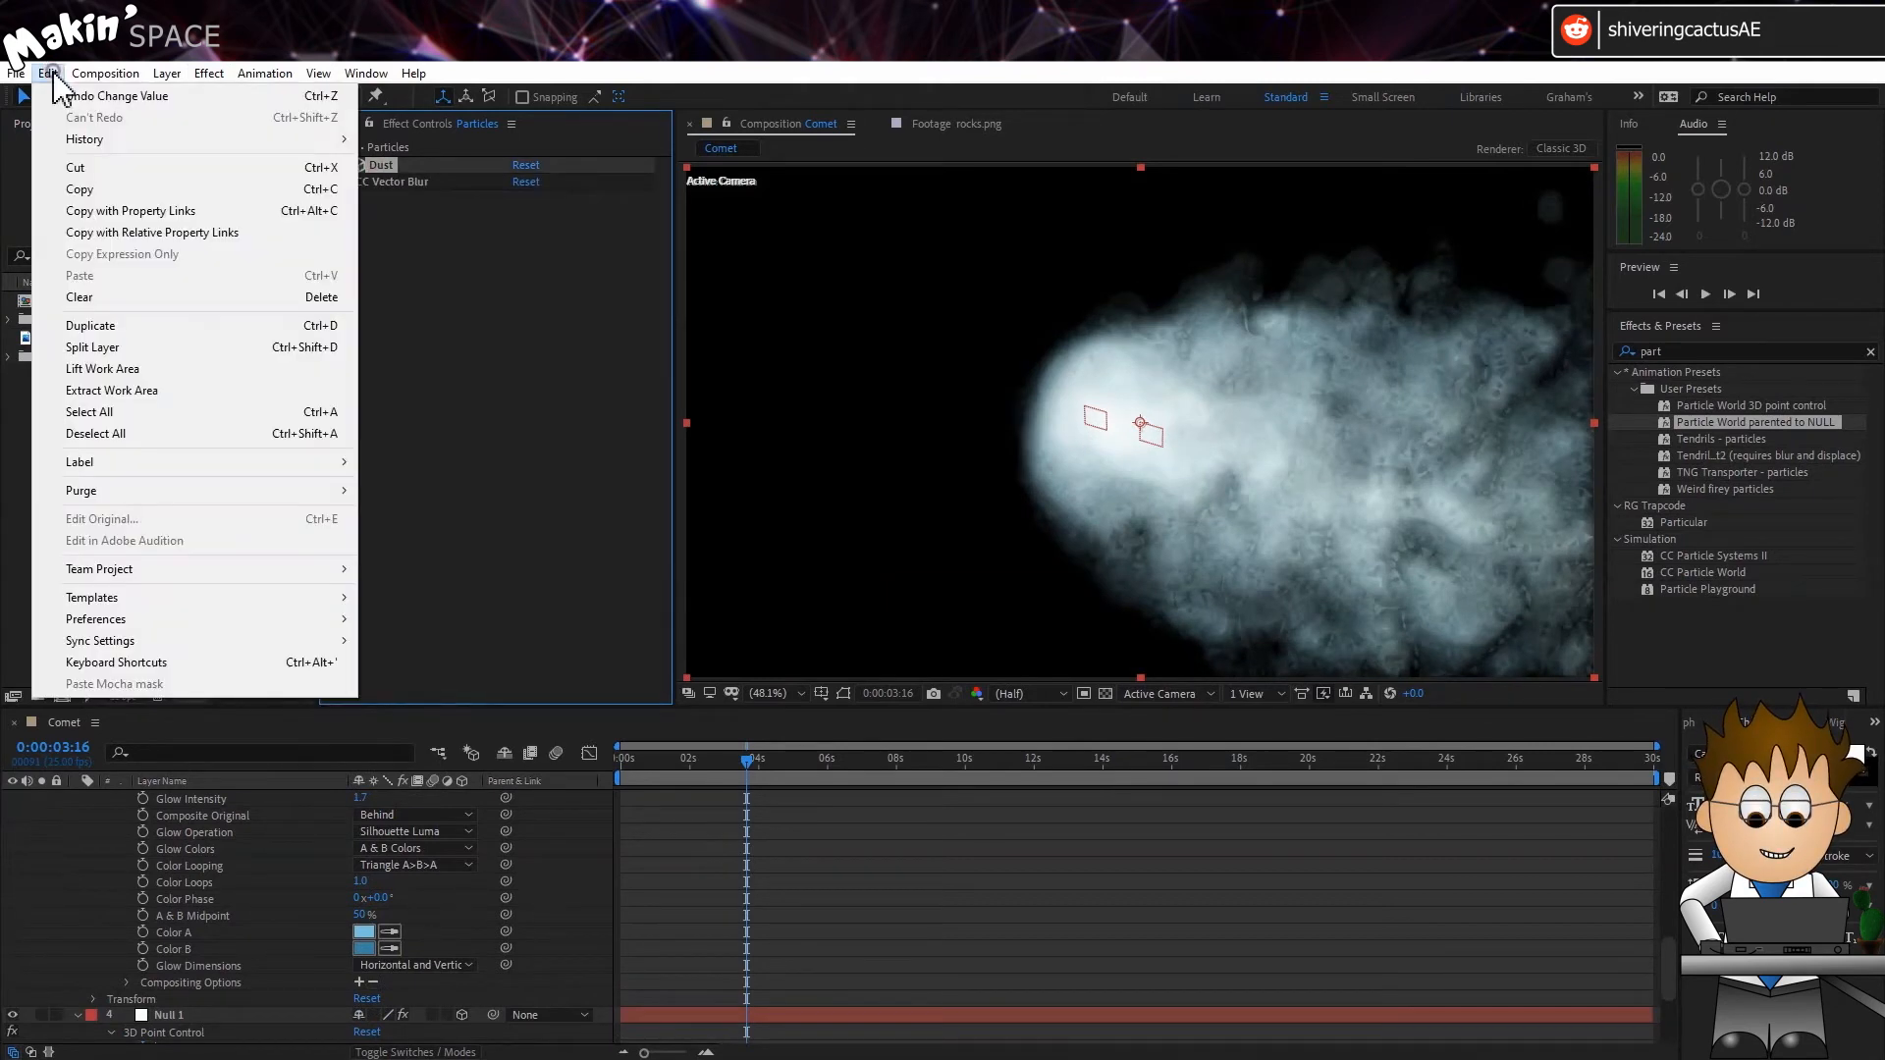
pyautogui.click(197, 325)
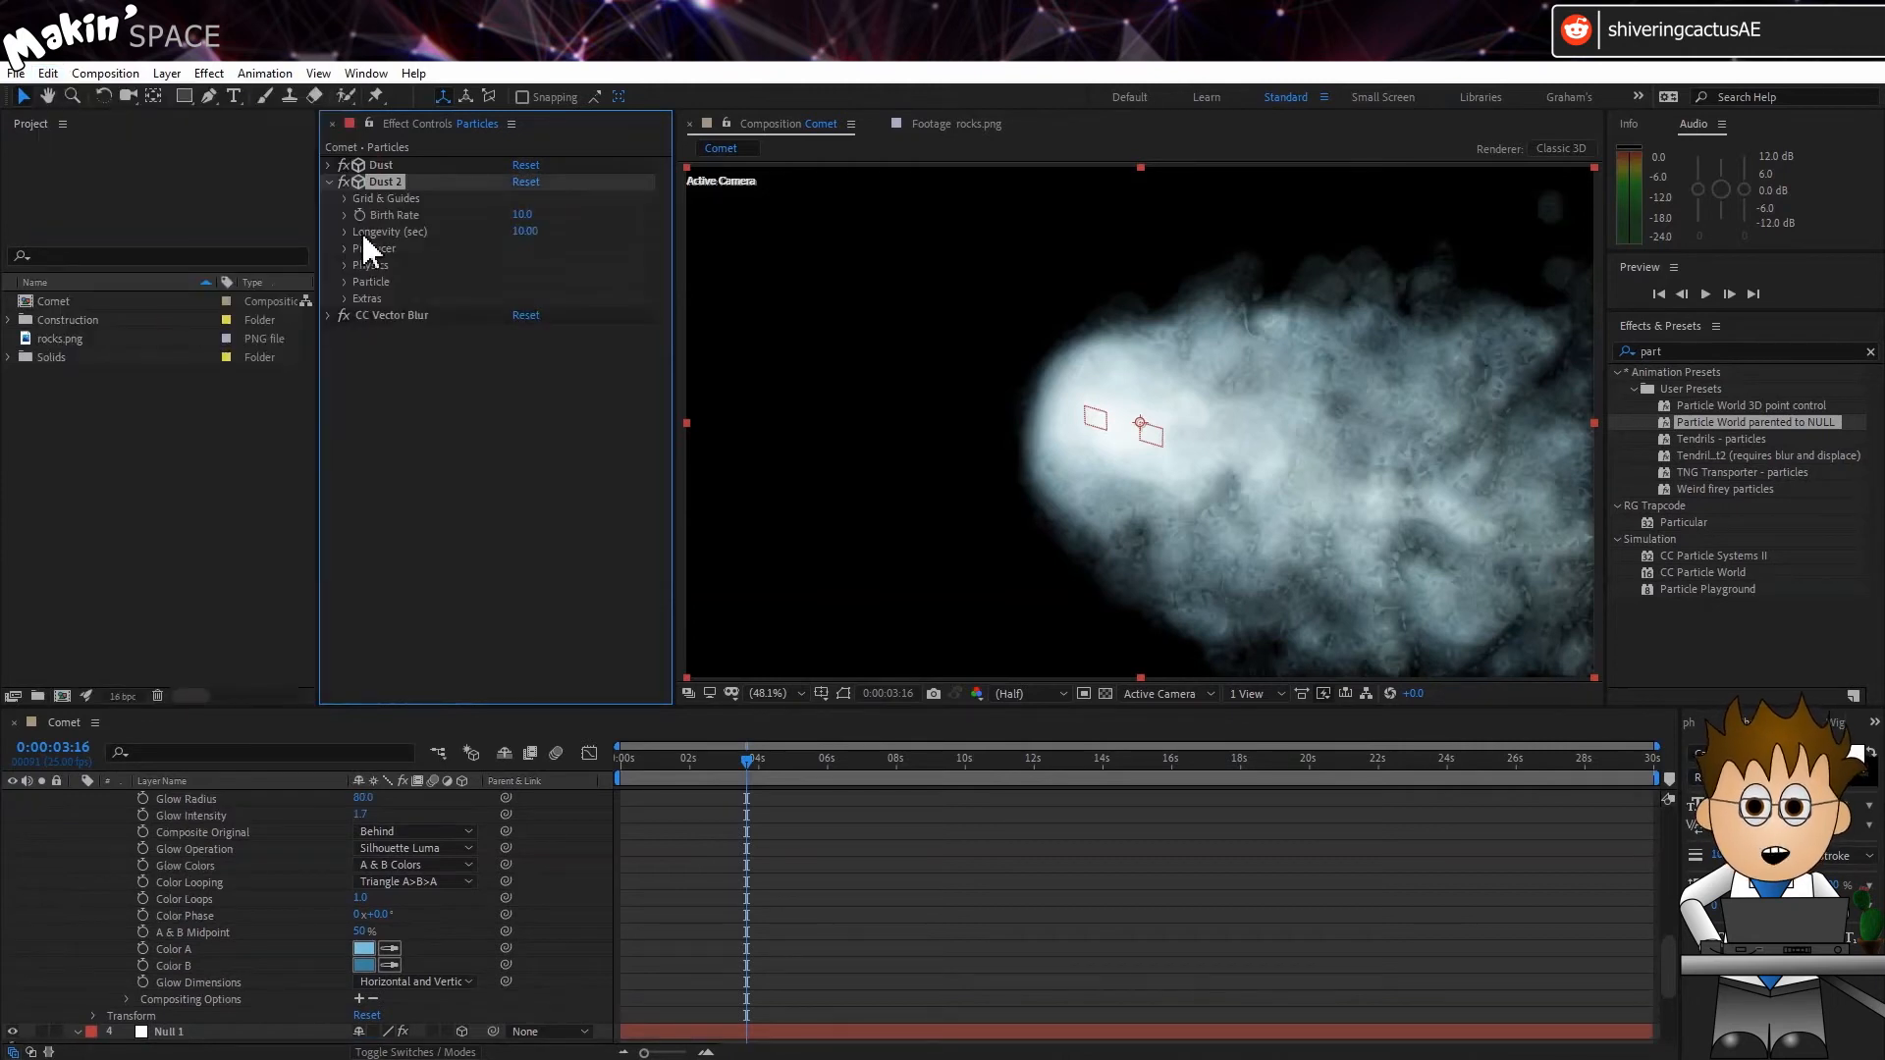
pyautogui.press('Return')
pyautogui.write('Rocks')
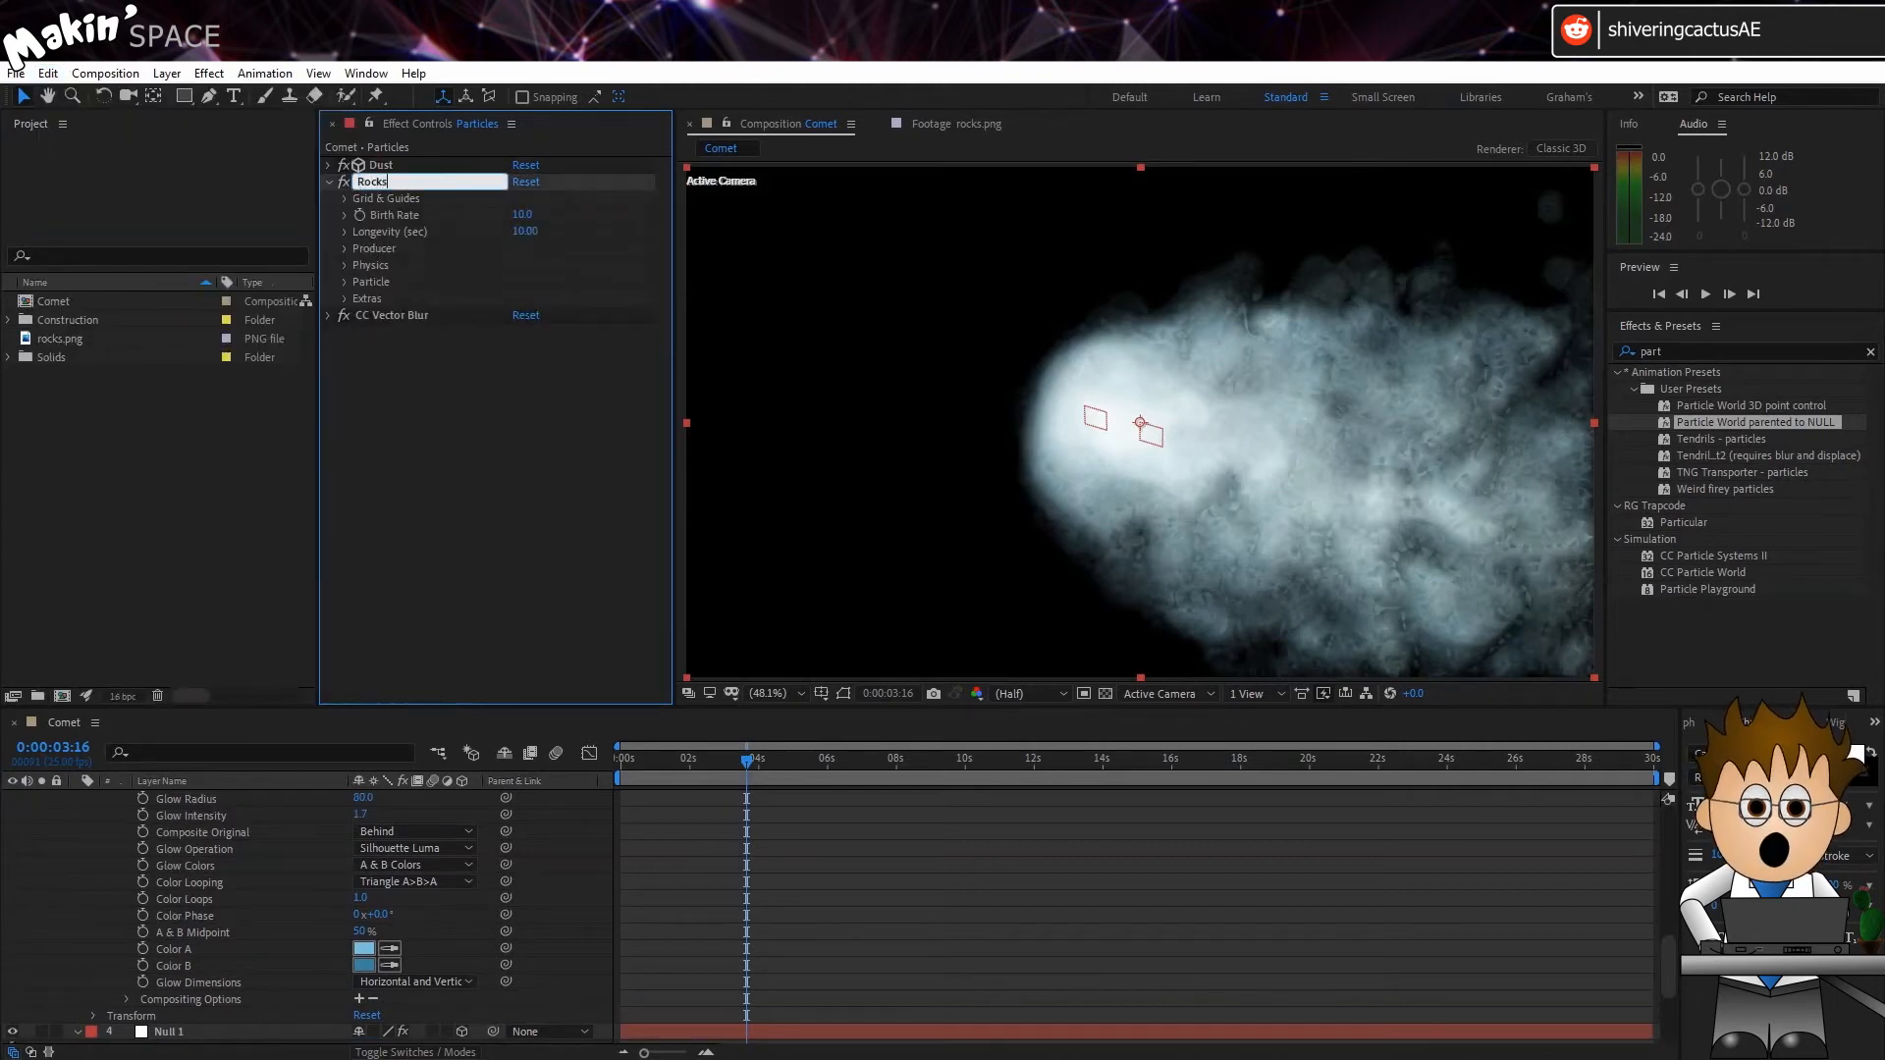
pyautogui.press('Return')
# Move the Rocks effect below CC Vector Blur and set its Birth Rate to 0.1.
pyautogui.moveTo(390, 180); pyautogui.dragTo(409, 361)
pyautogui.write('0.1')
pyautogui.press('Return')
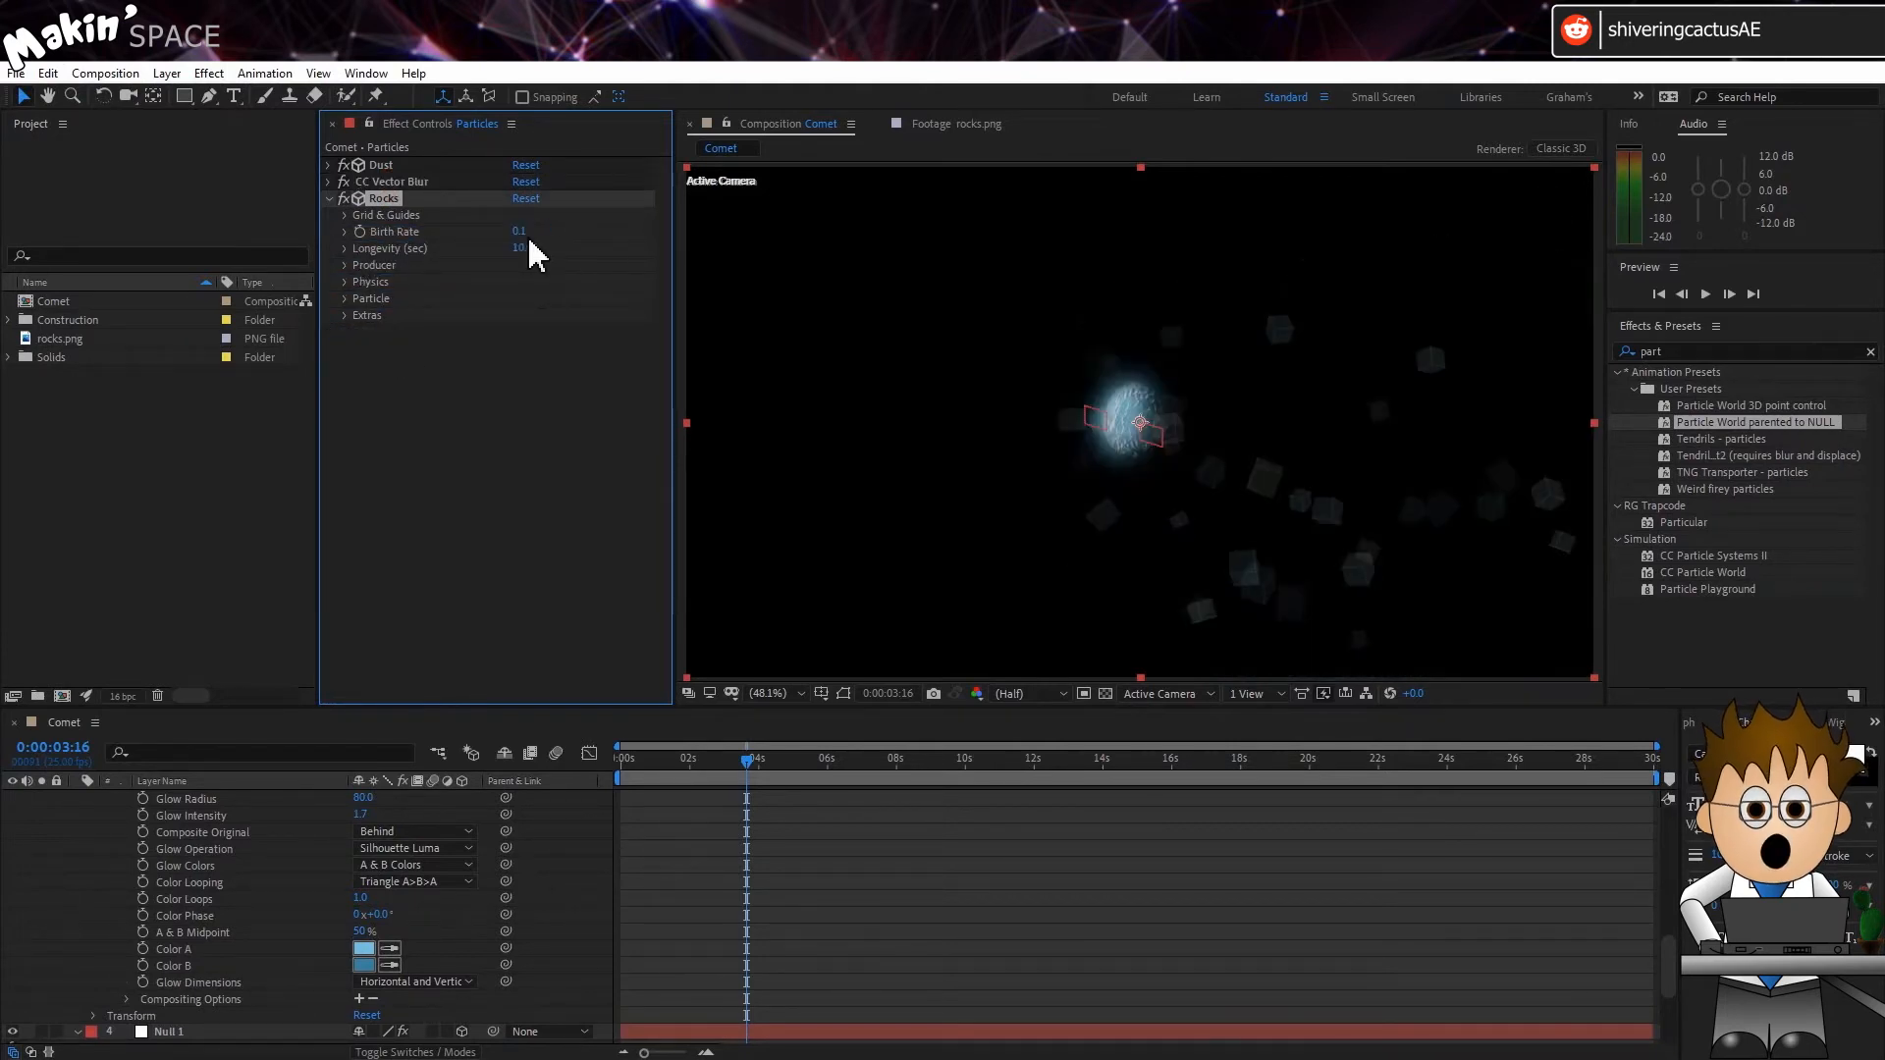
# Set the Rocks effect's producer to 0.1 for Radius X and Radius Y and 0 for Radius Z.
pyautogui.click(345, 265)
pyautogui.click(527, 332)
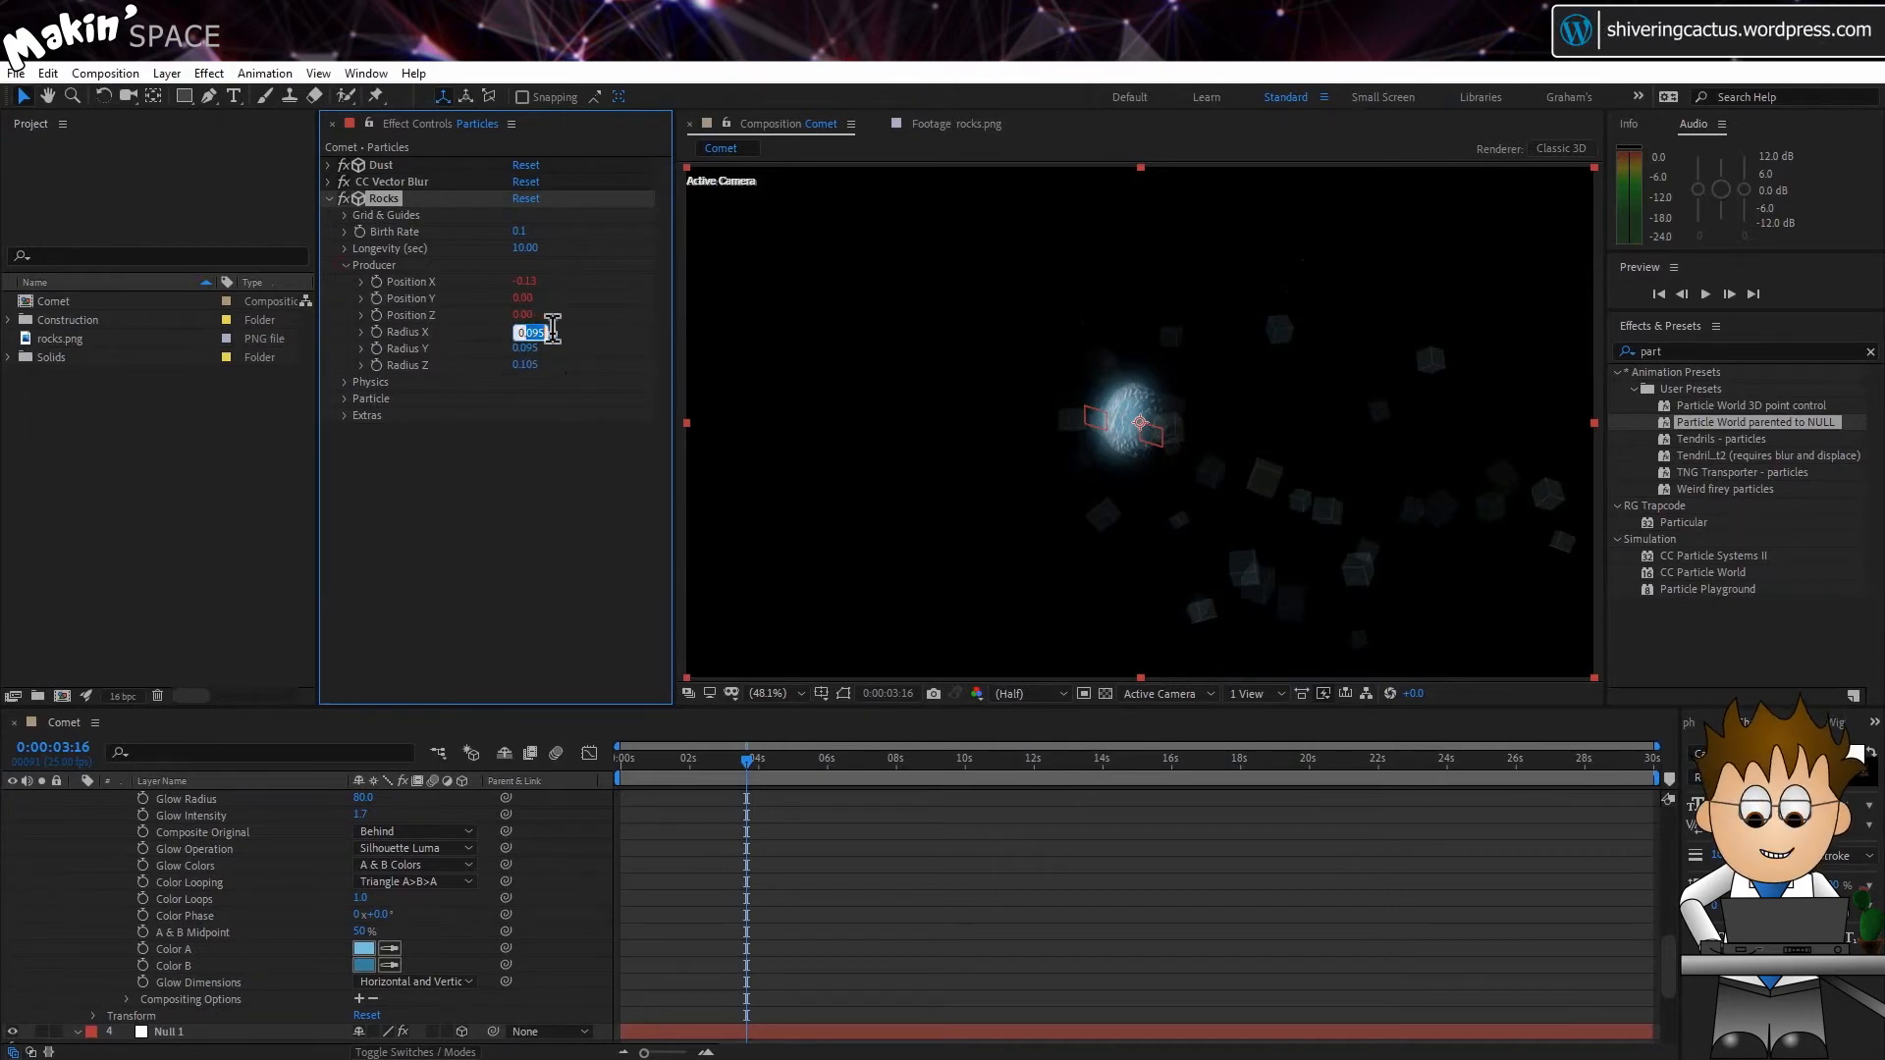
pyautogui.press('Tab')
pyautogui.write('0.1')
pyautogui.press('Tab')
pyautogui.write('0')
# Set the Velocity in the Rocks effect's physics to 0.1.
pyautogui.click(345, 382)
pyautogui.click(525, 415)
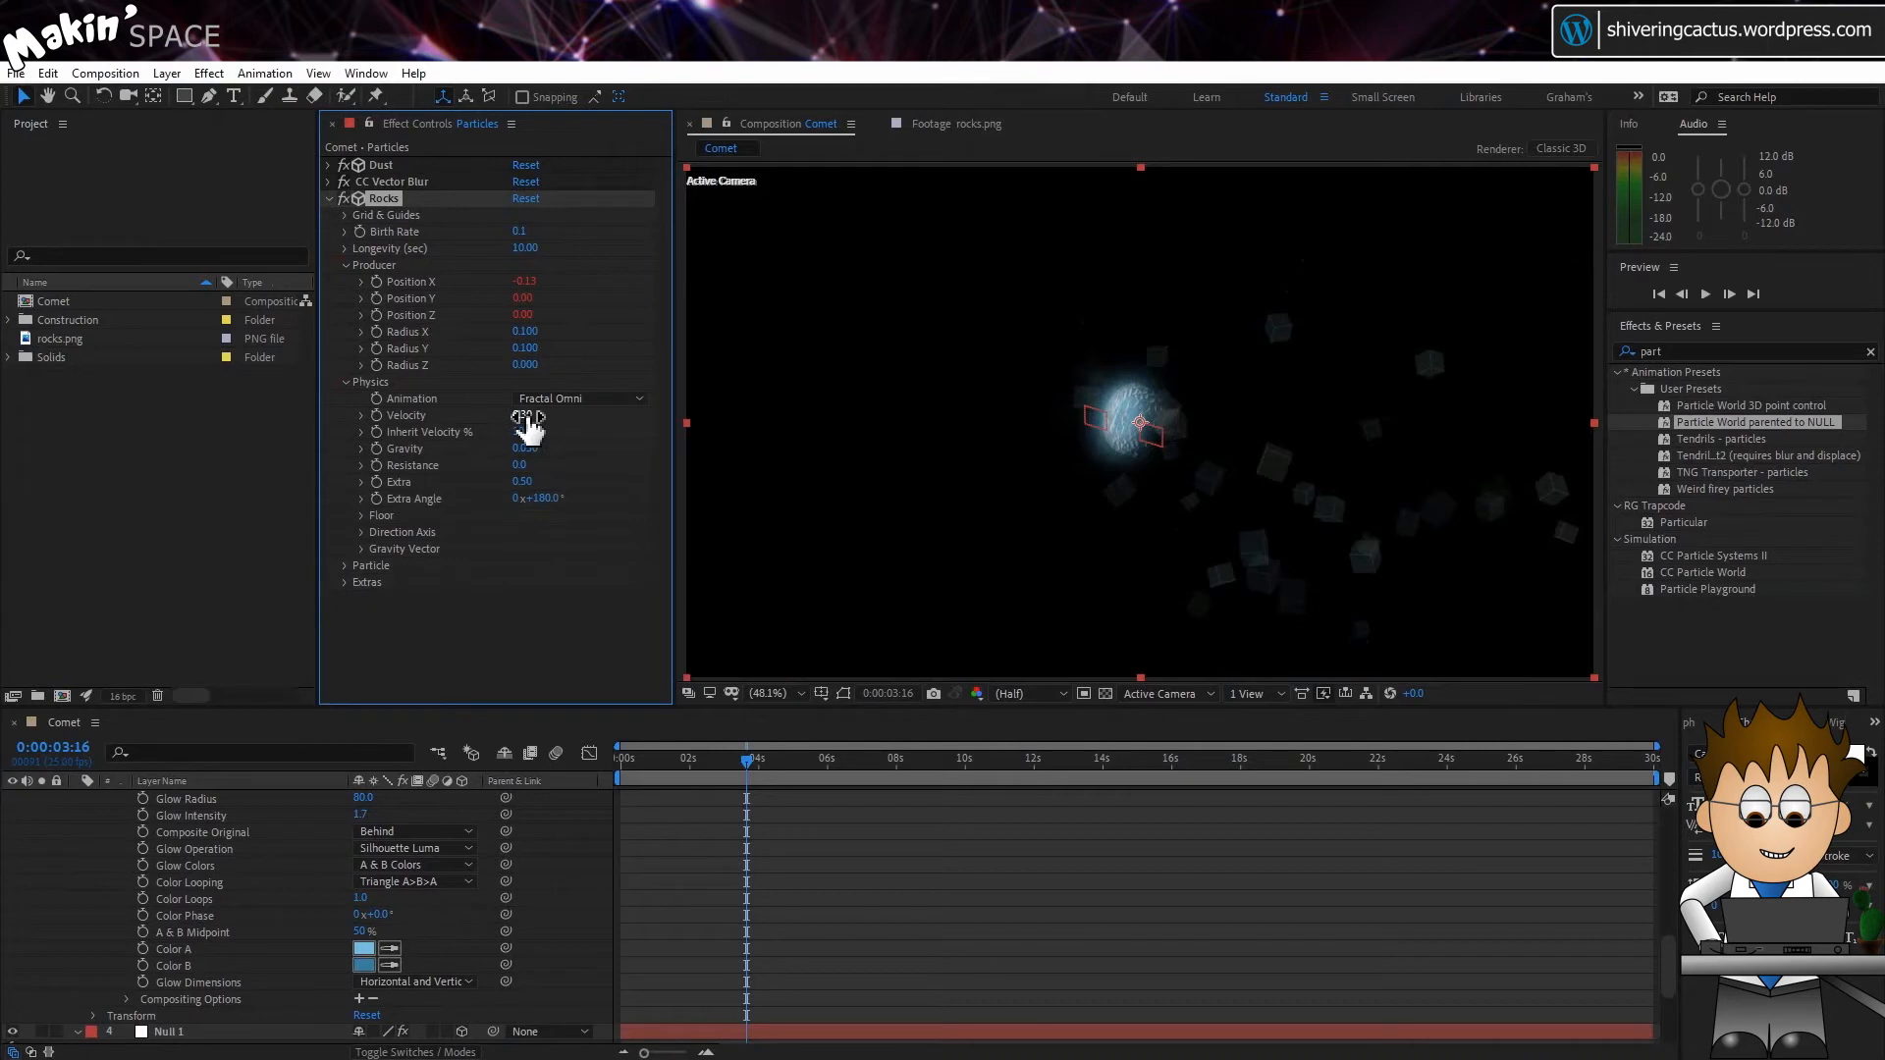
pyautogui.write('0.1')
pyautogui.press('Return')
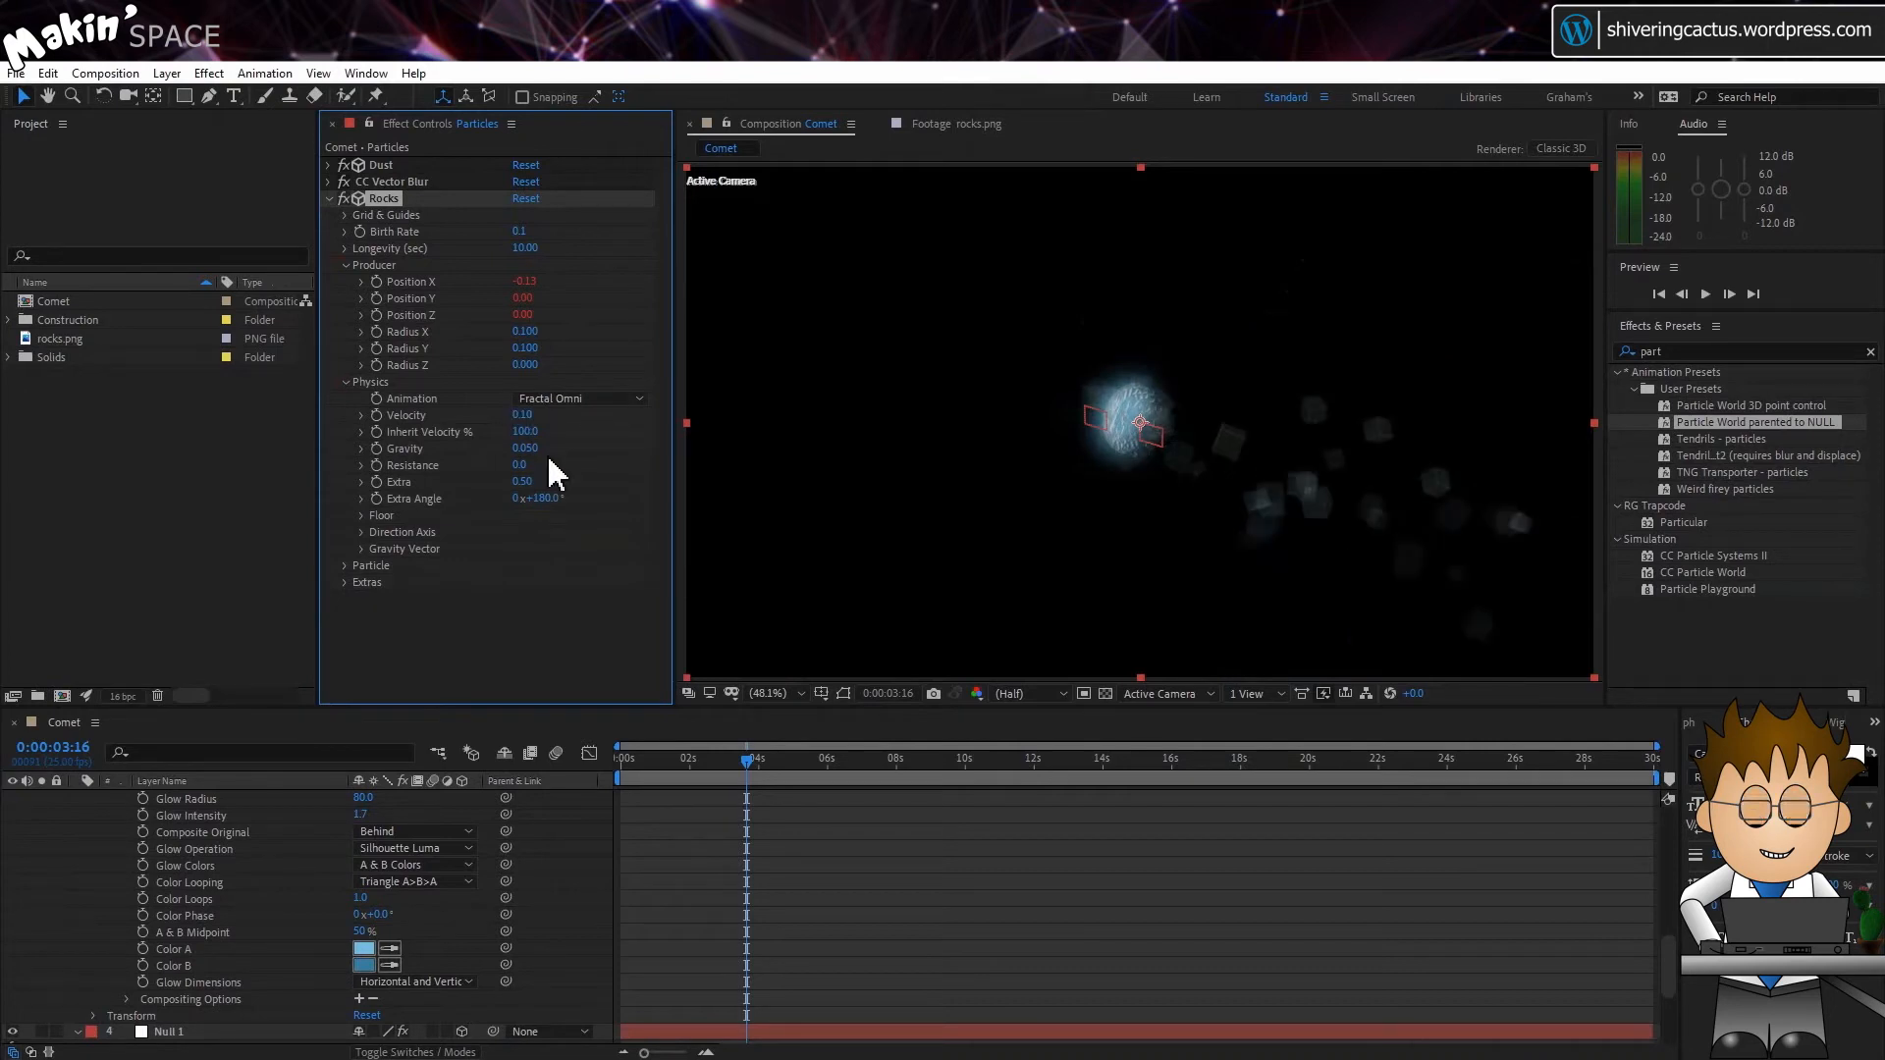
# Expand the Rocks effect's particle settings and open the rocks.png footage for viewing.
pyautogui.click(344, 564)
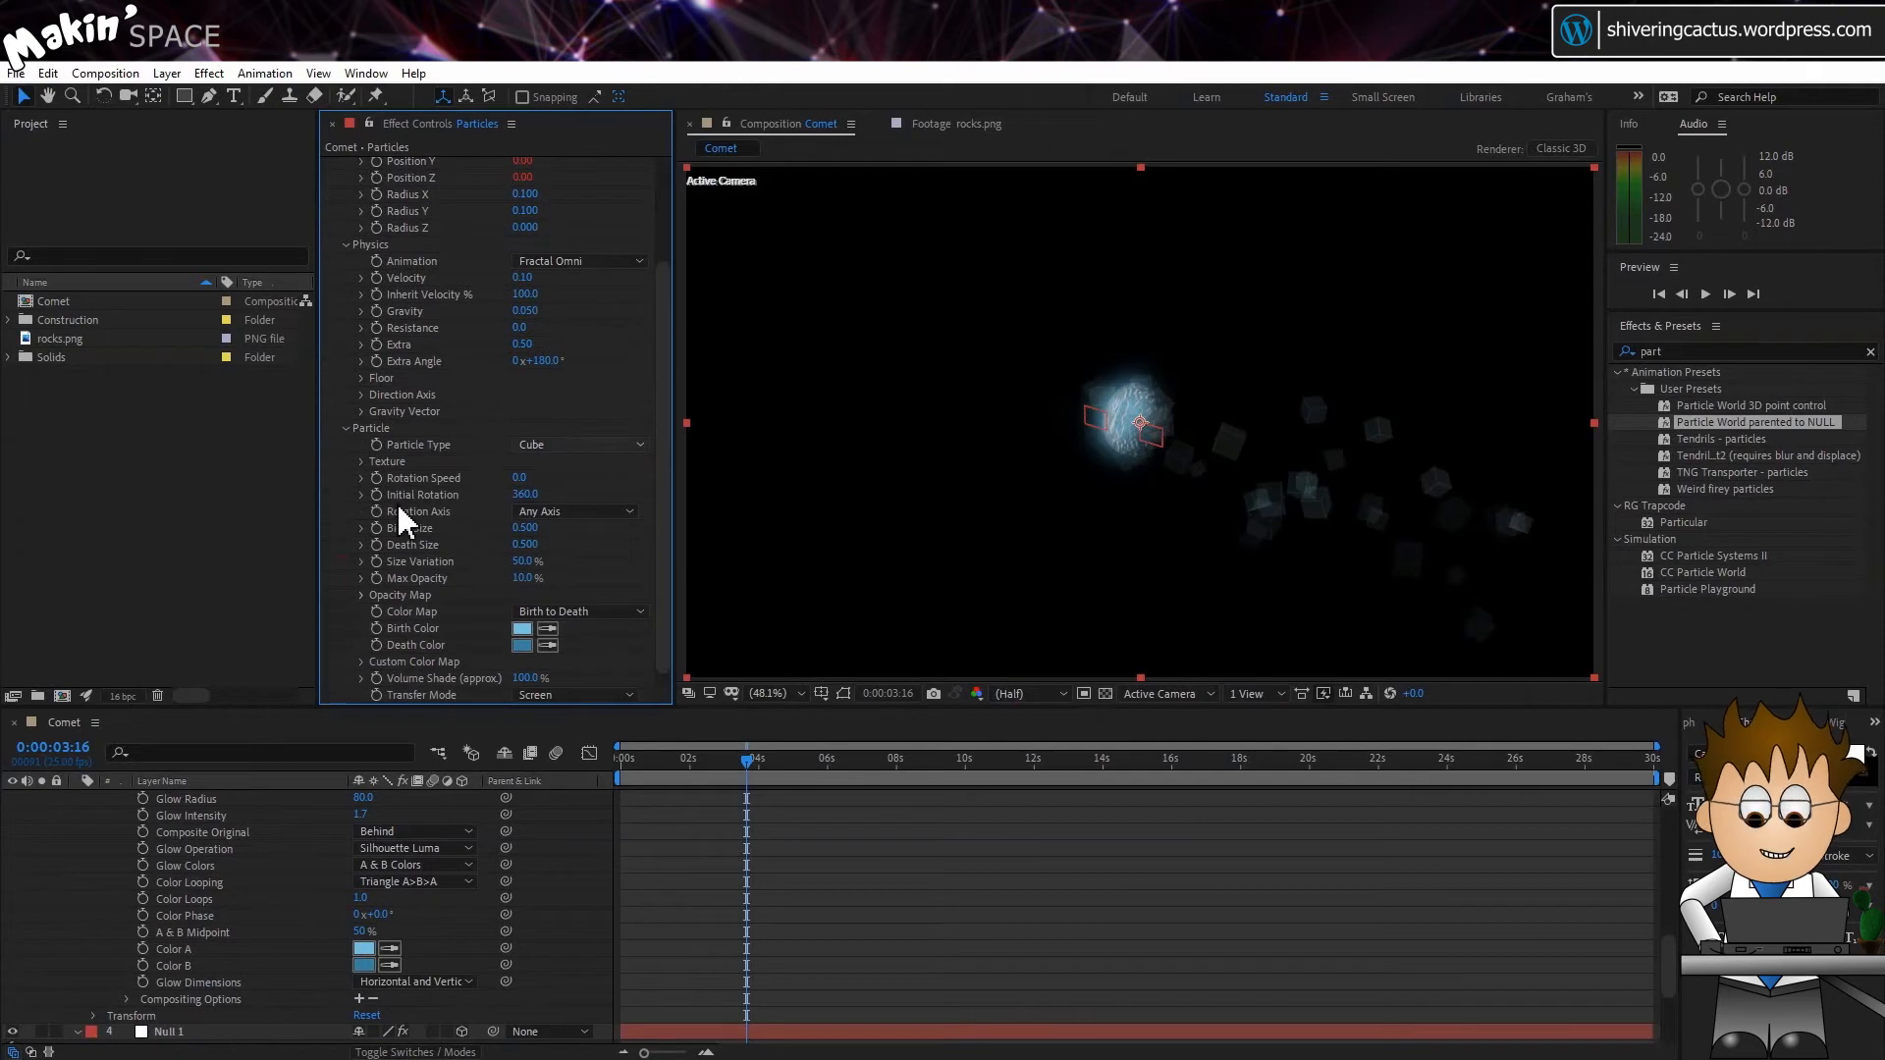
pyautogui.click(75, 344)
pyautogui.doubleClick(74, 344)
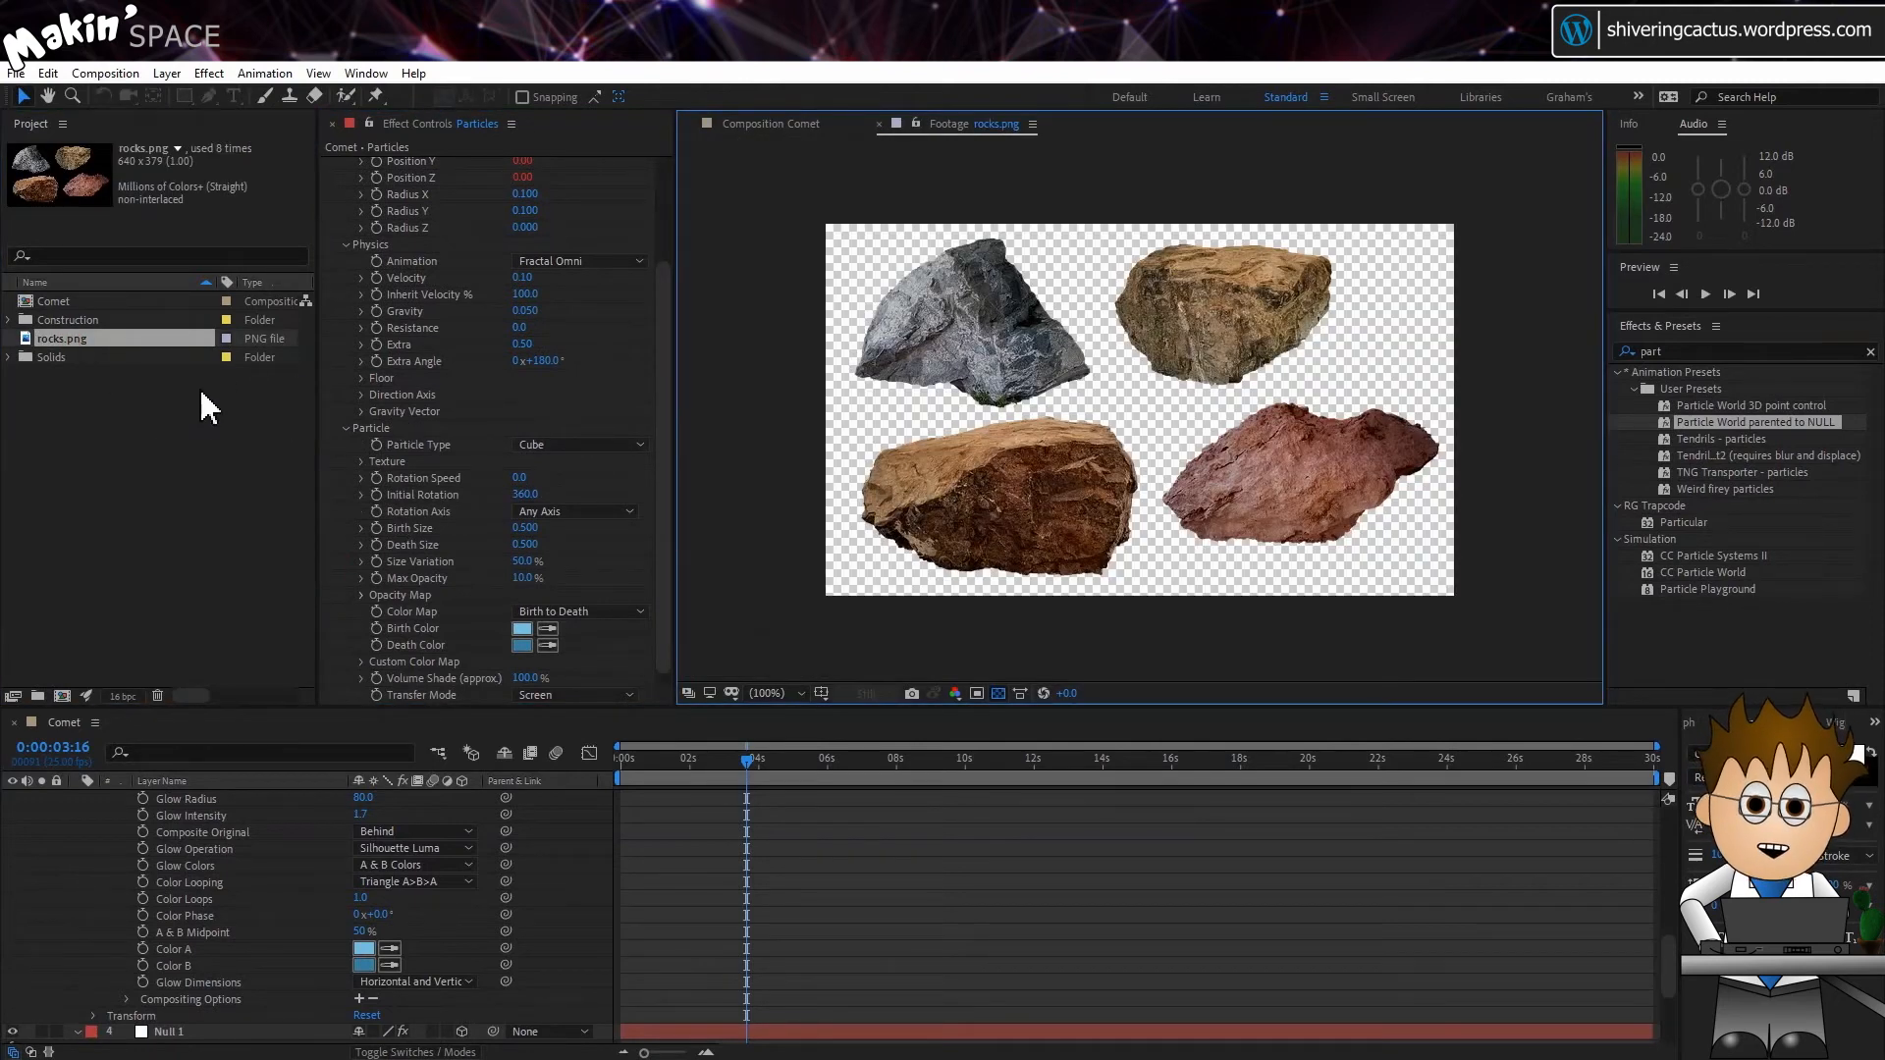
# Create a new 300 x 300 px composition with a duration of 0:00:00:04.
pyautogui.click(110, 73)
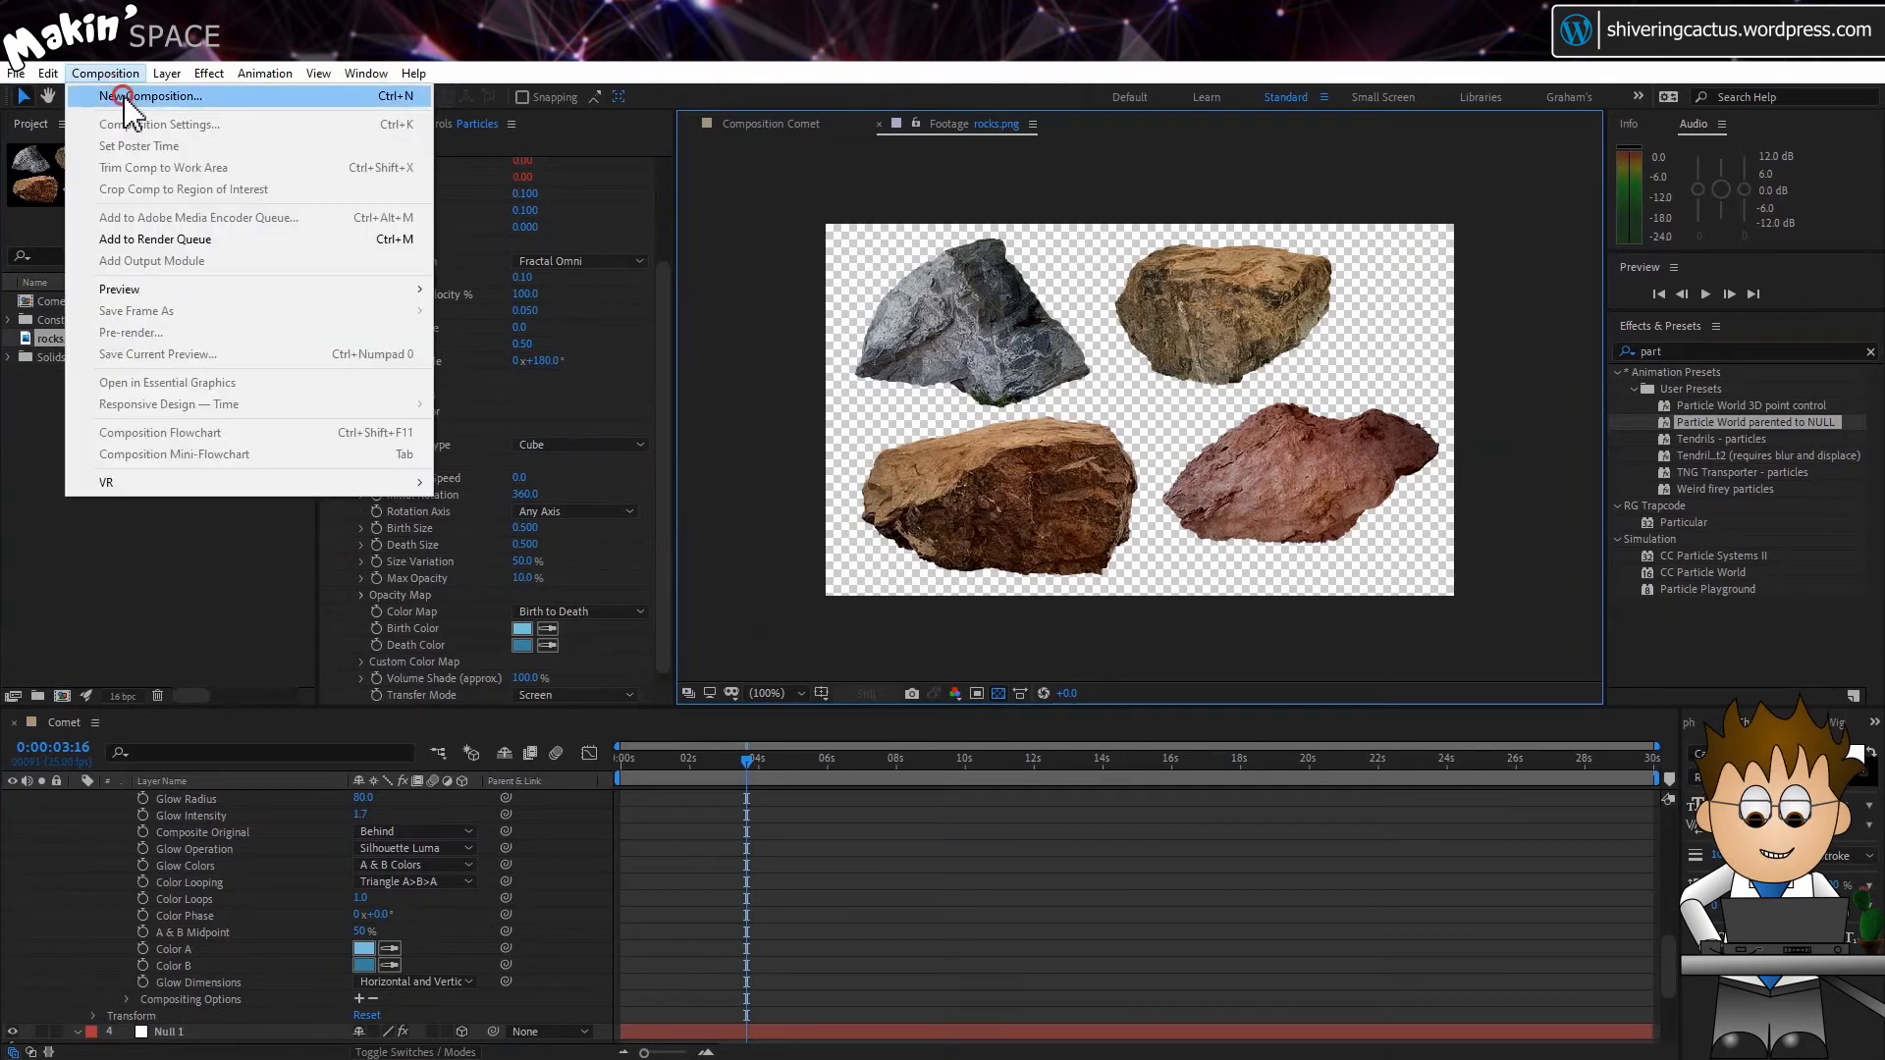
pyautogui.click(138, 93)
pyautogui.click(364, 373)
pyautogui.write('300')
pyautogui.press('Tab')
pyautogui.write('30:0')
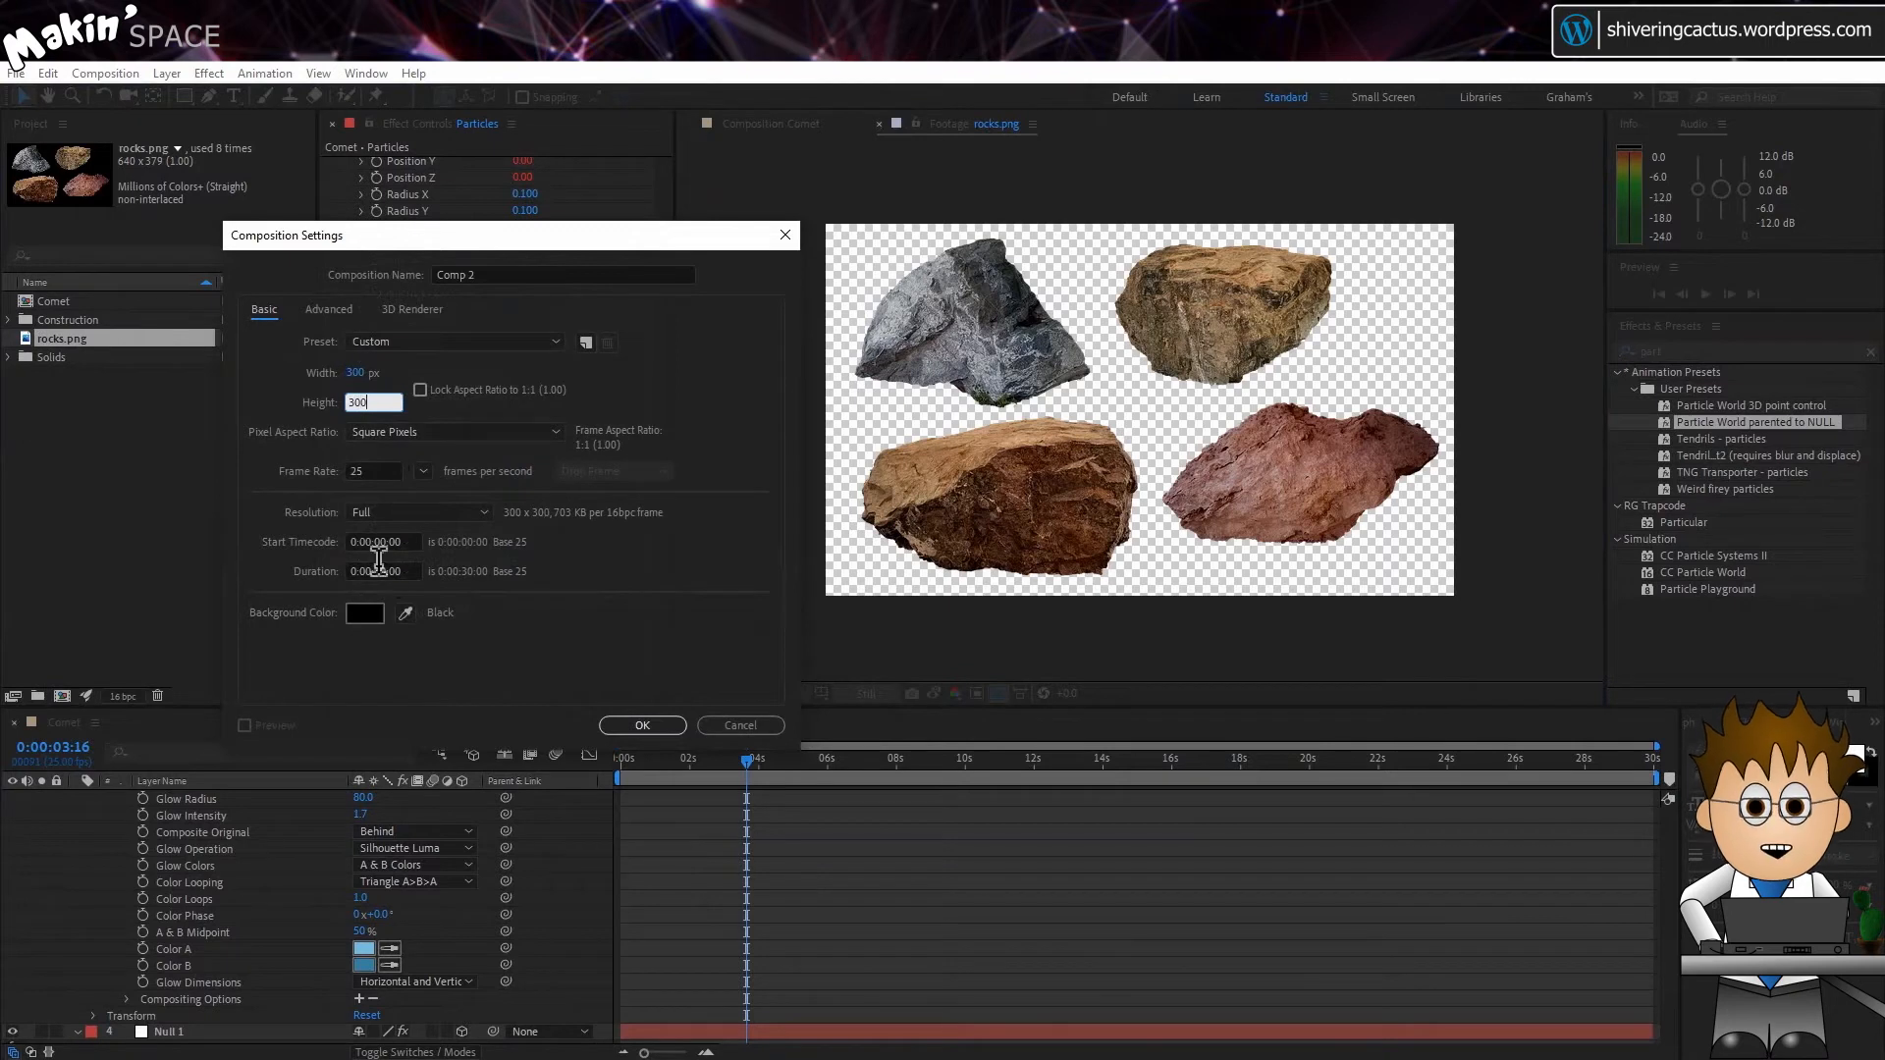
pyautogui.click(380, 571)
pyautogui.moveTo(411, 572); pyautogui.dragTo(395, 572)
pyautogui.write('4')
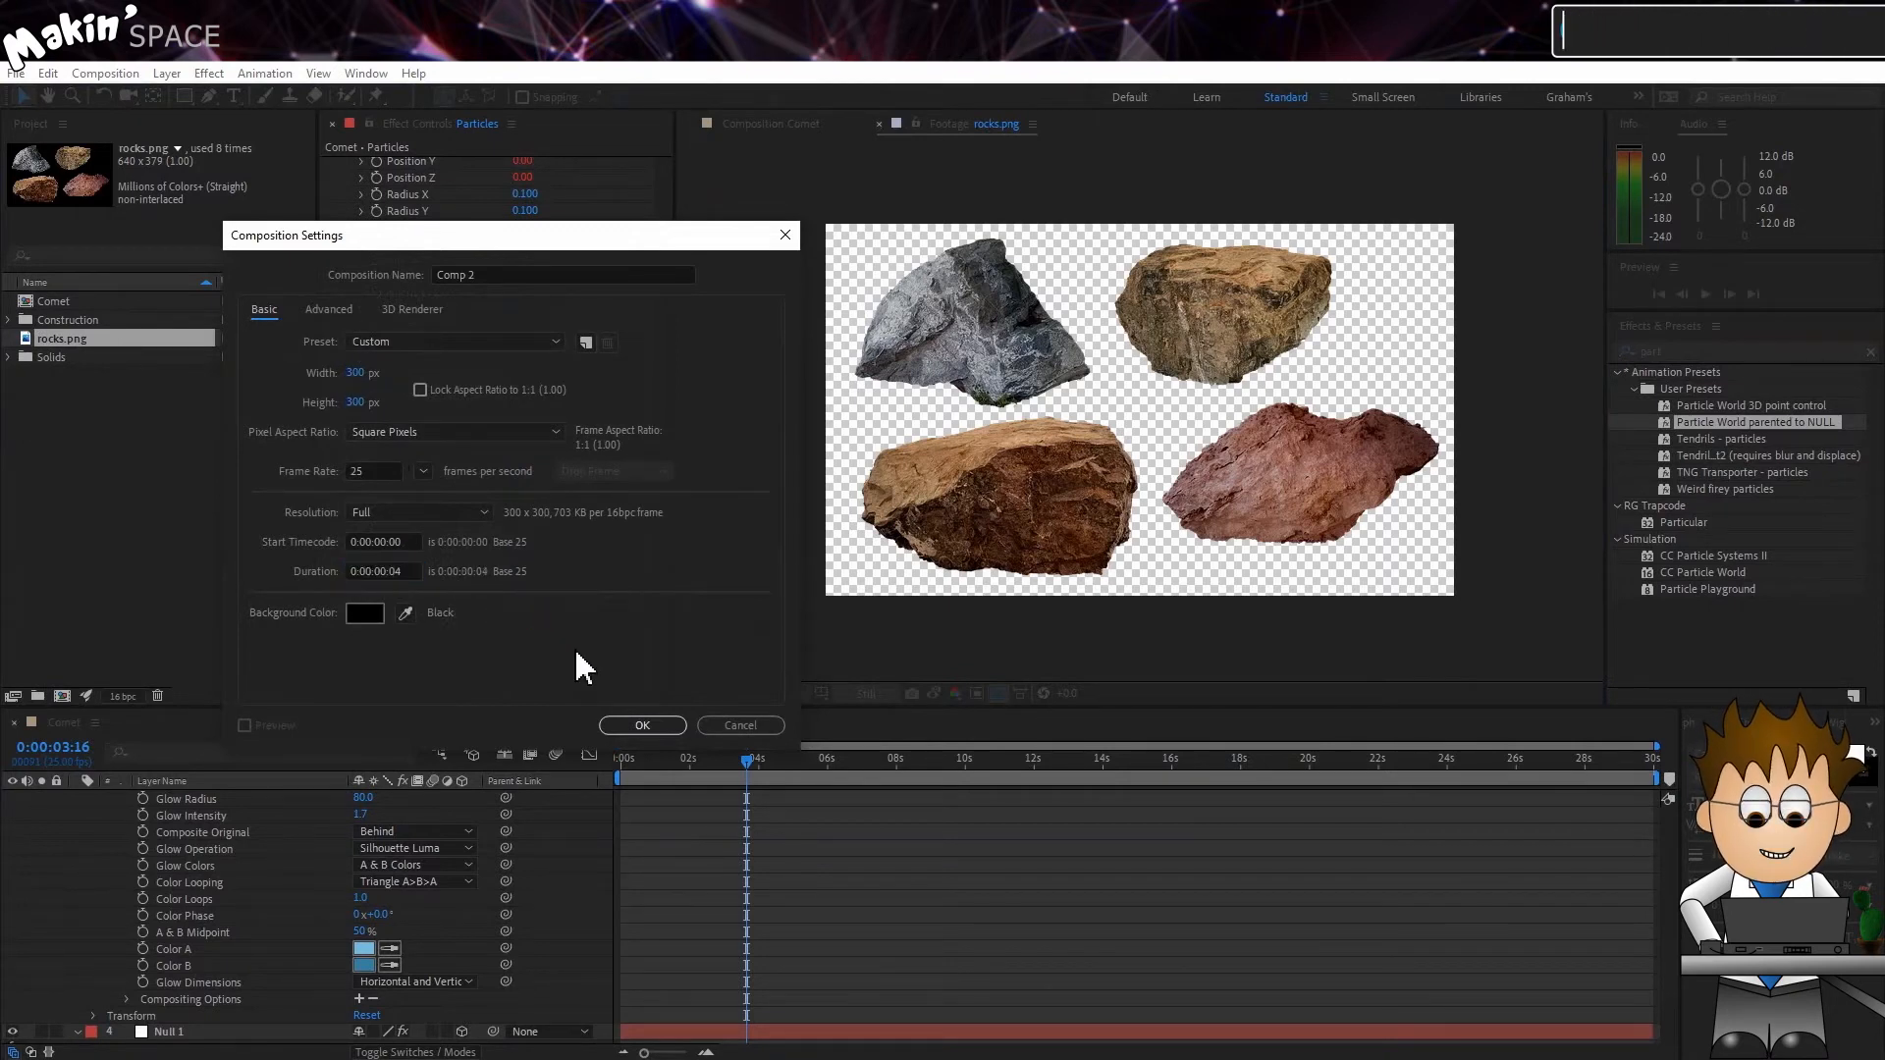
pyautogui.click(638, 727)
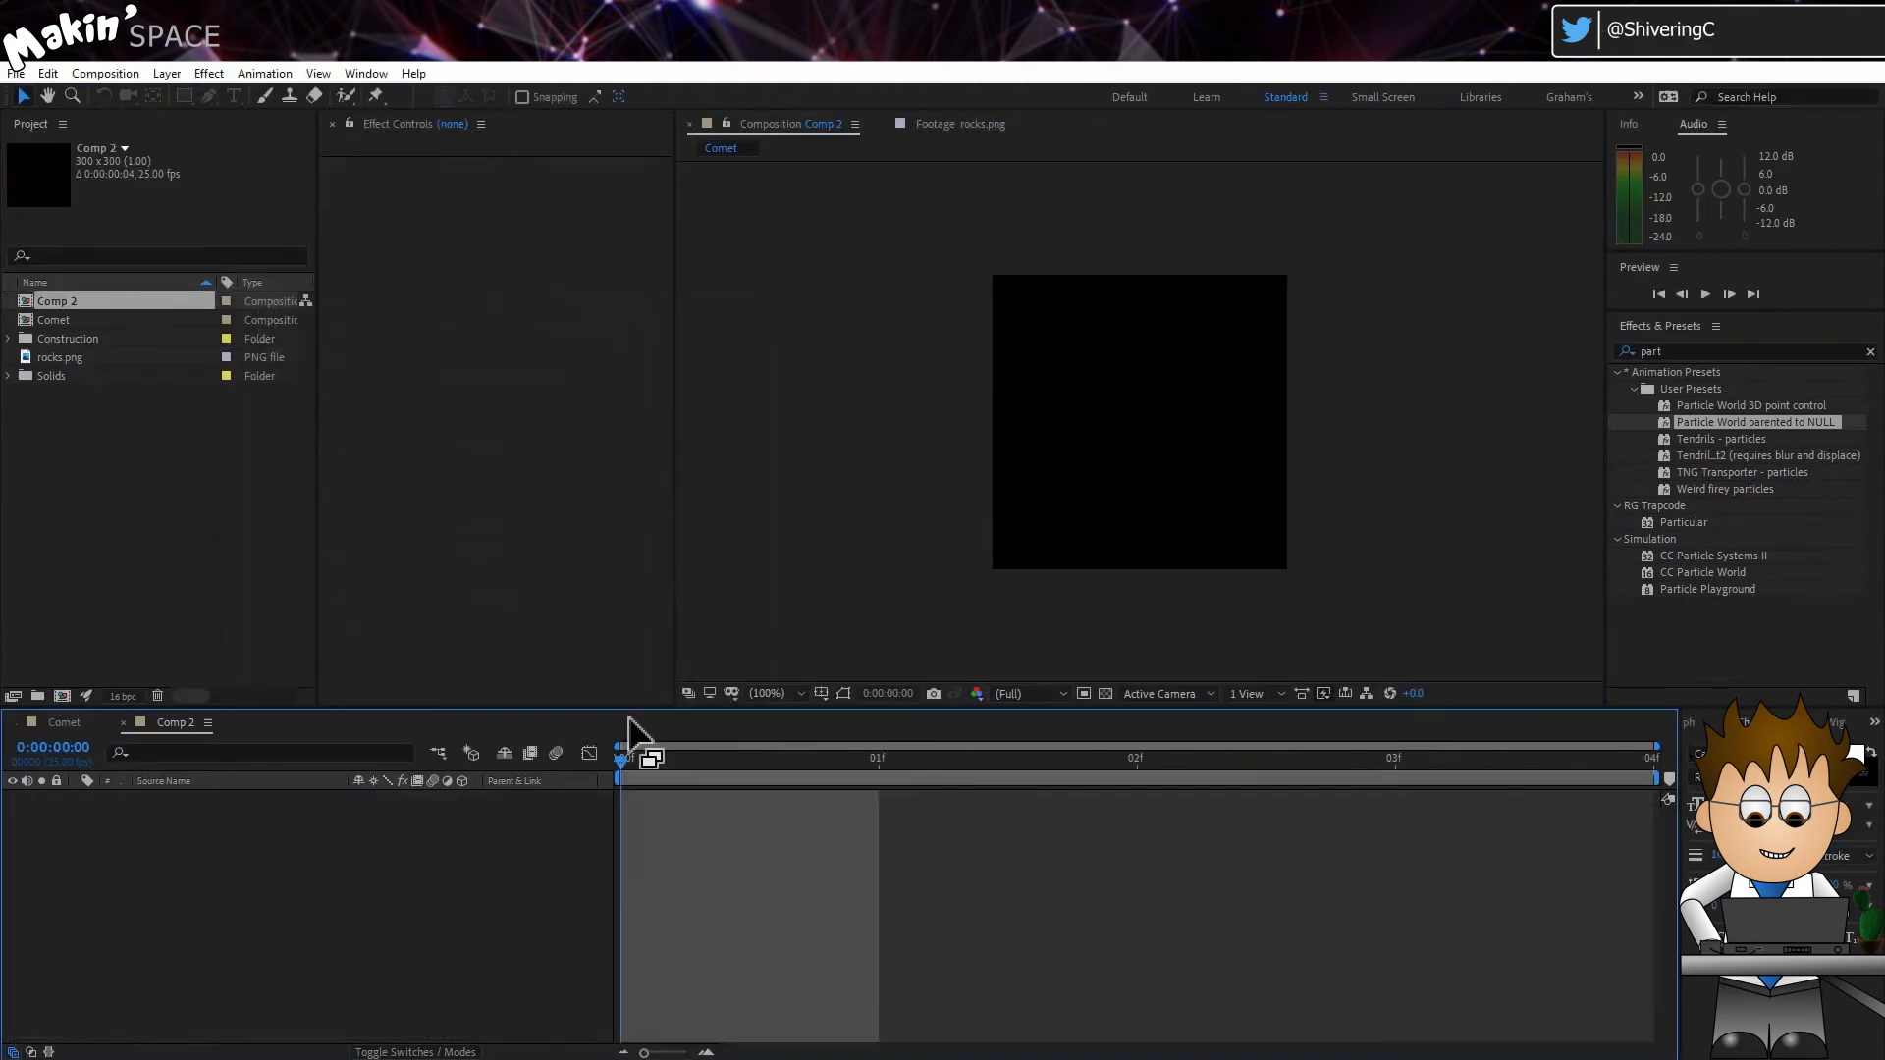
# Add rocks.png to Comp 2 as a layer and split that layer at 0:00:00:01.
pyautogui.moveTo(71, 357); pyautogui.dragTo(201, 862)
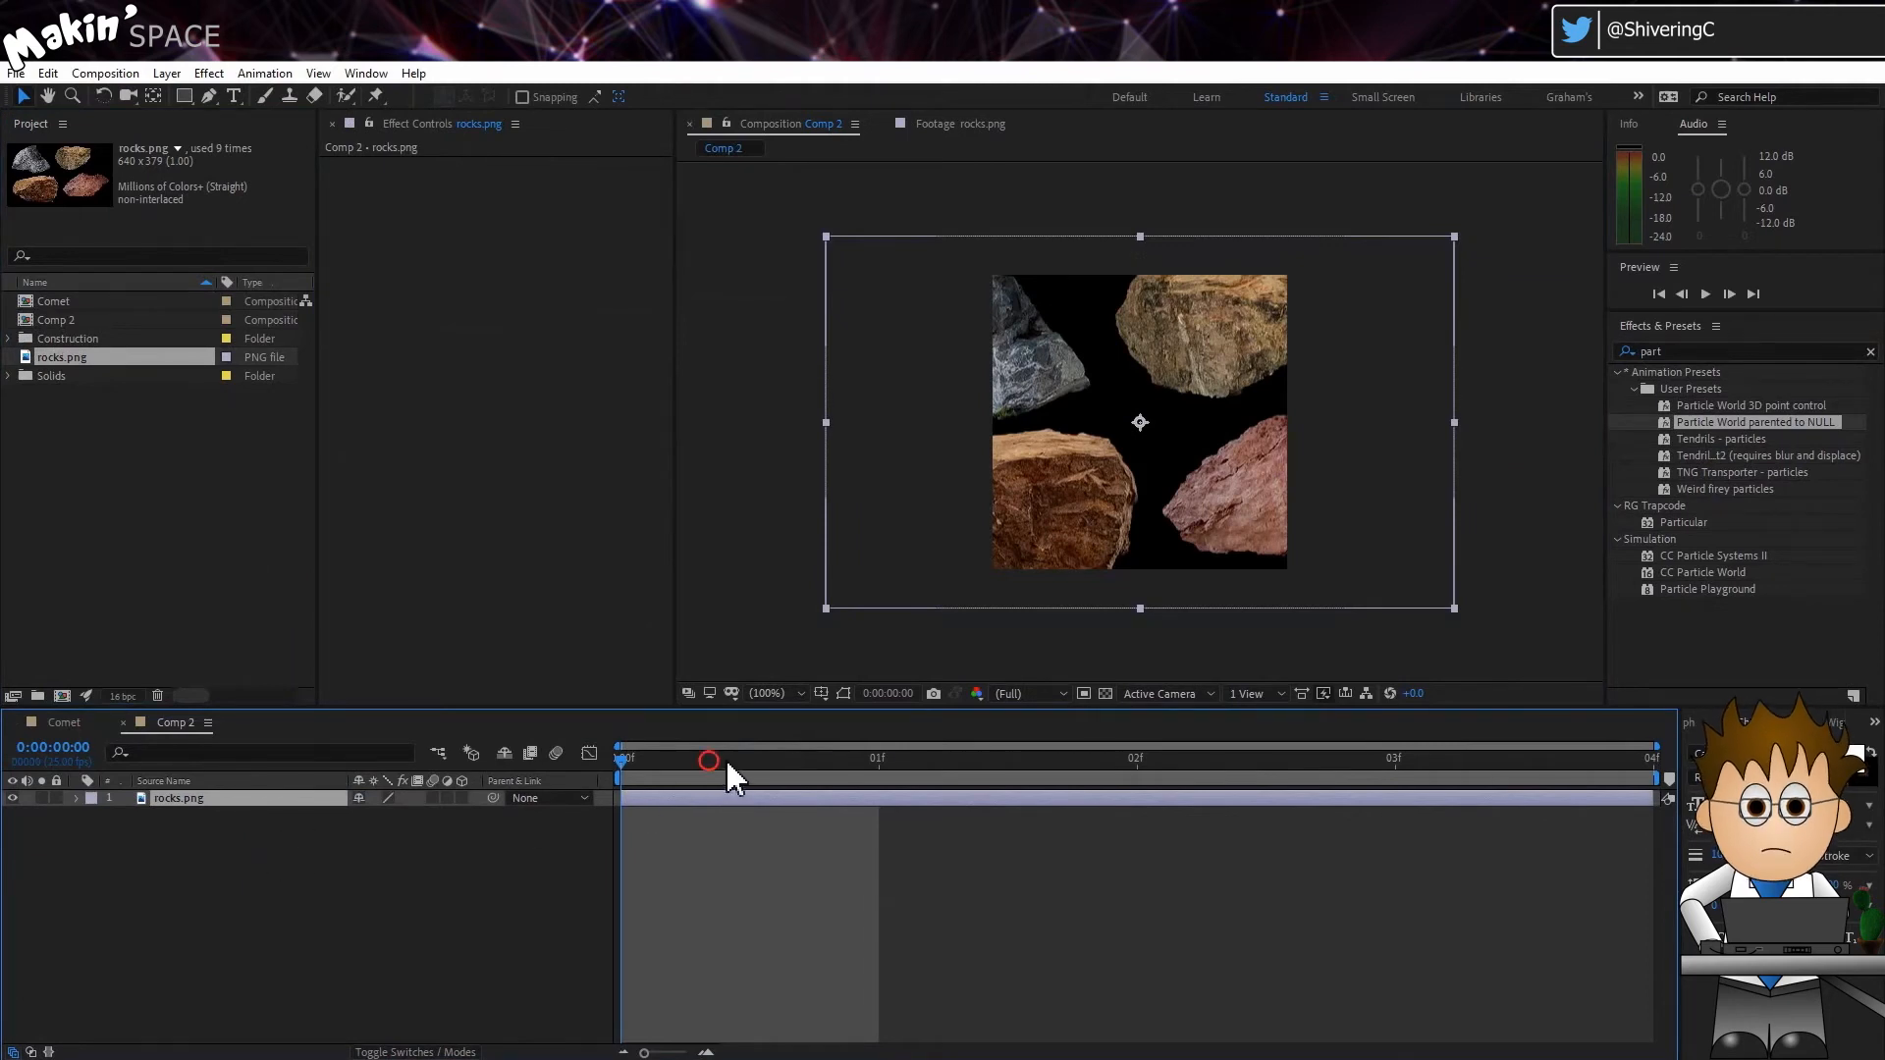
pyautogui.moveTo(726, 758); pyautogui.dragTo(838, 754)
pyautogui.hotkey('ctrl', 'shift', 'd')
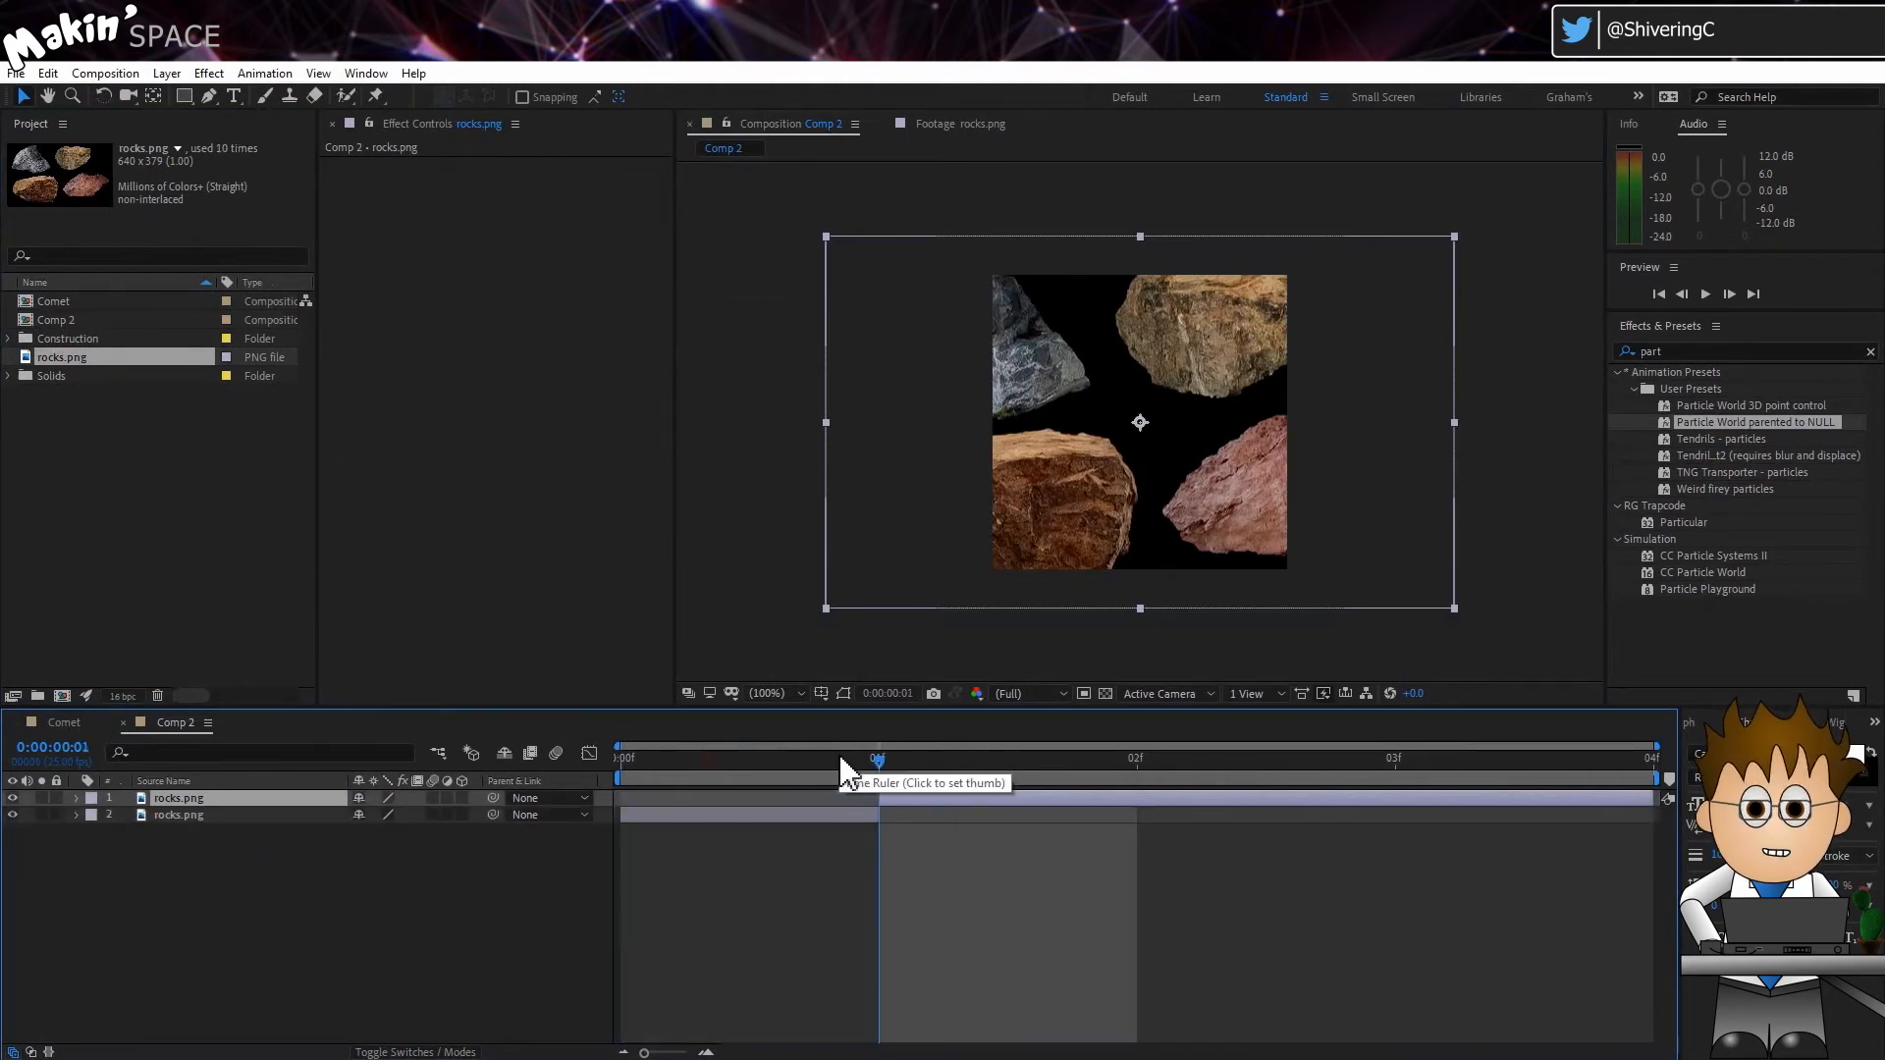
# Split the rocks.png layer at 0:00:00:02 and 0:00:00:03 so each of the four frames has its own layer.
pyautogui.click(1129, 757)
pyautogui.hotkey('ctrl', 'shift', 'd')
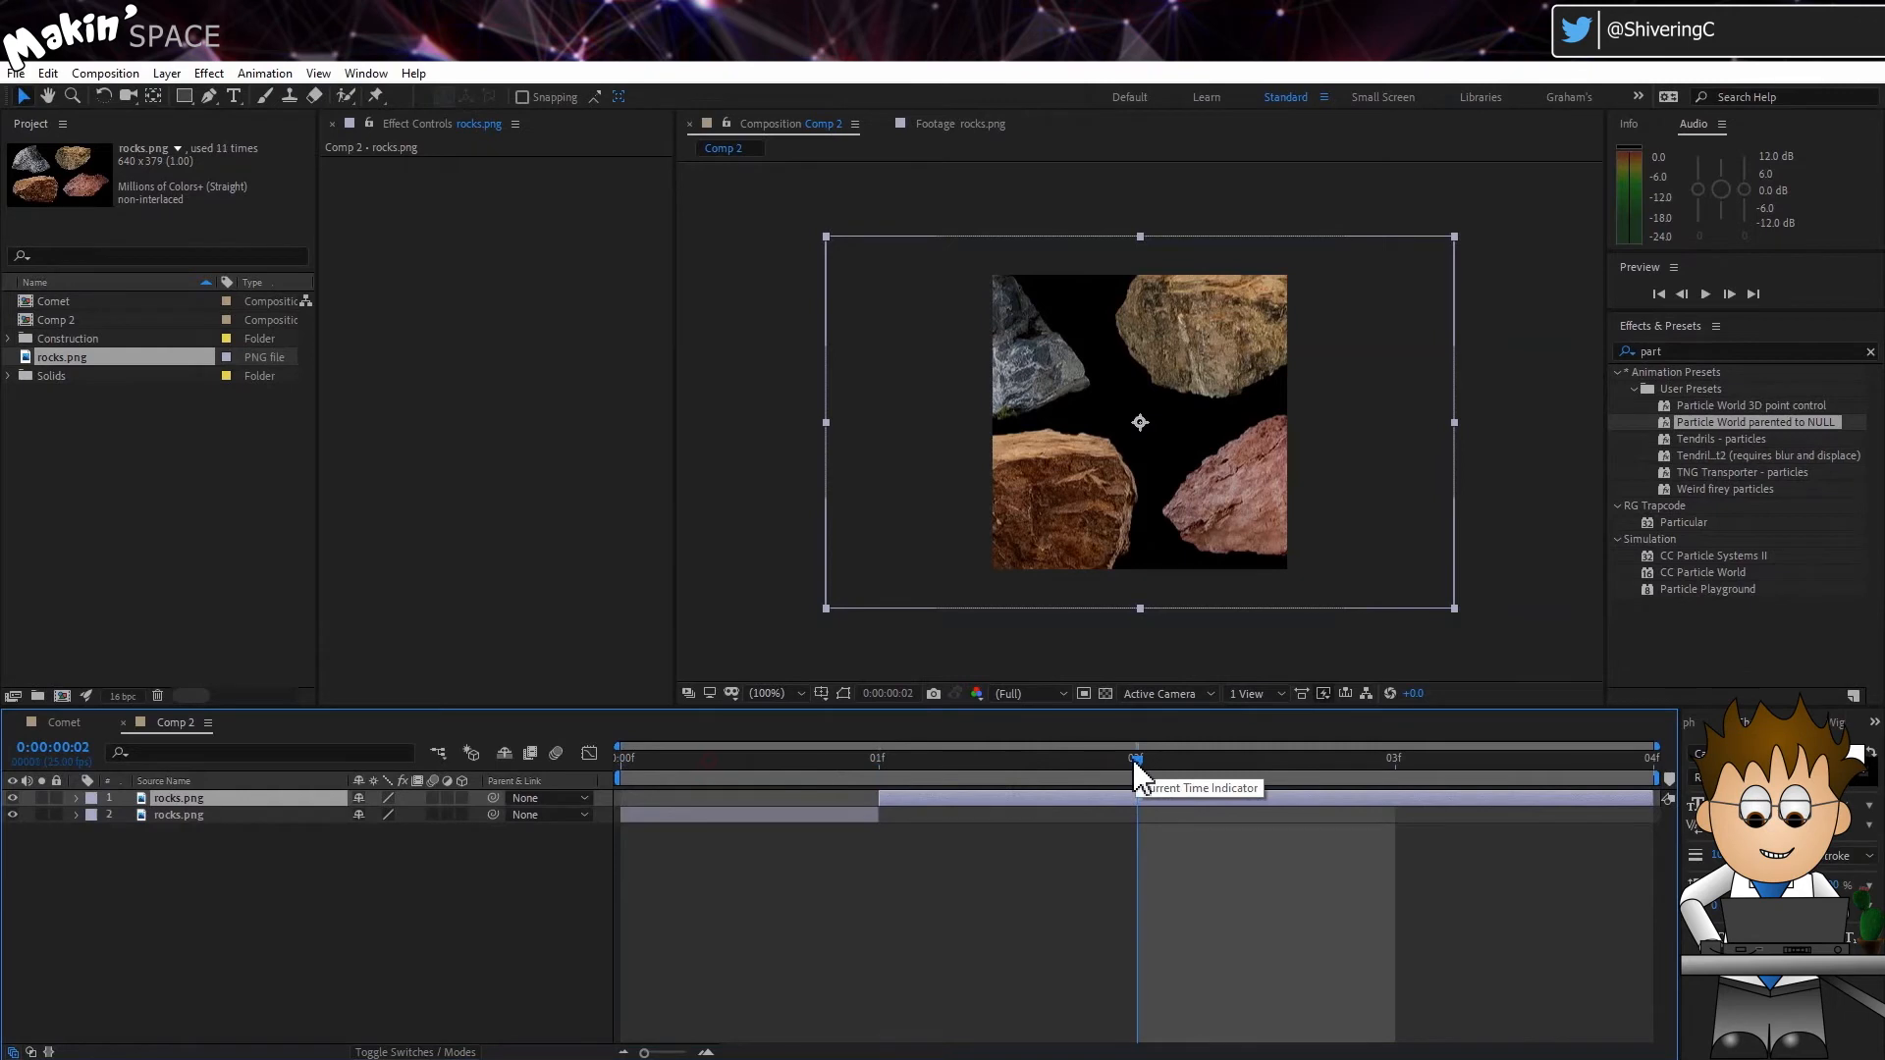
pyautogui.click(1341, 760)
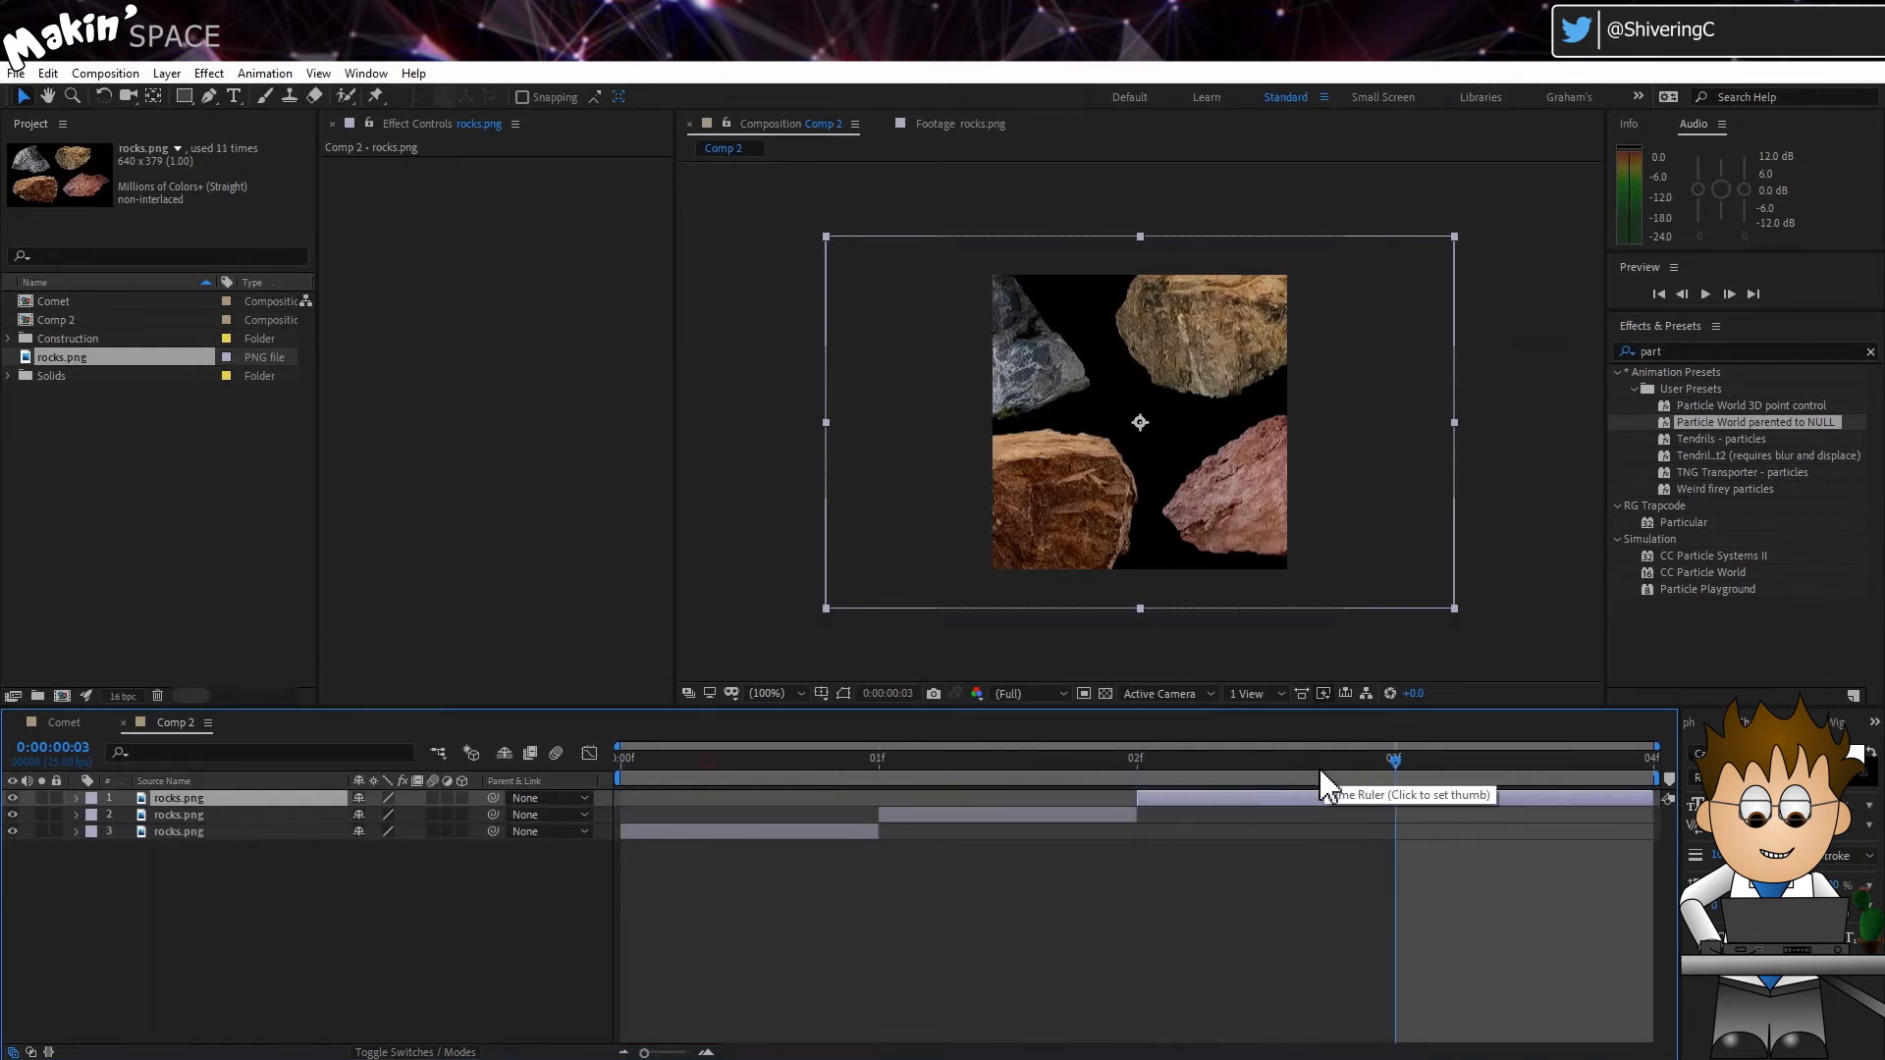
pyautogui.hotkey('ctrl', 'shift', 'd')
# On frame 0:00:00:00, move the brown rock into the middle of the composition and draw a pen mask around it.
pyautogui.click(633, 758)
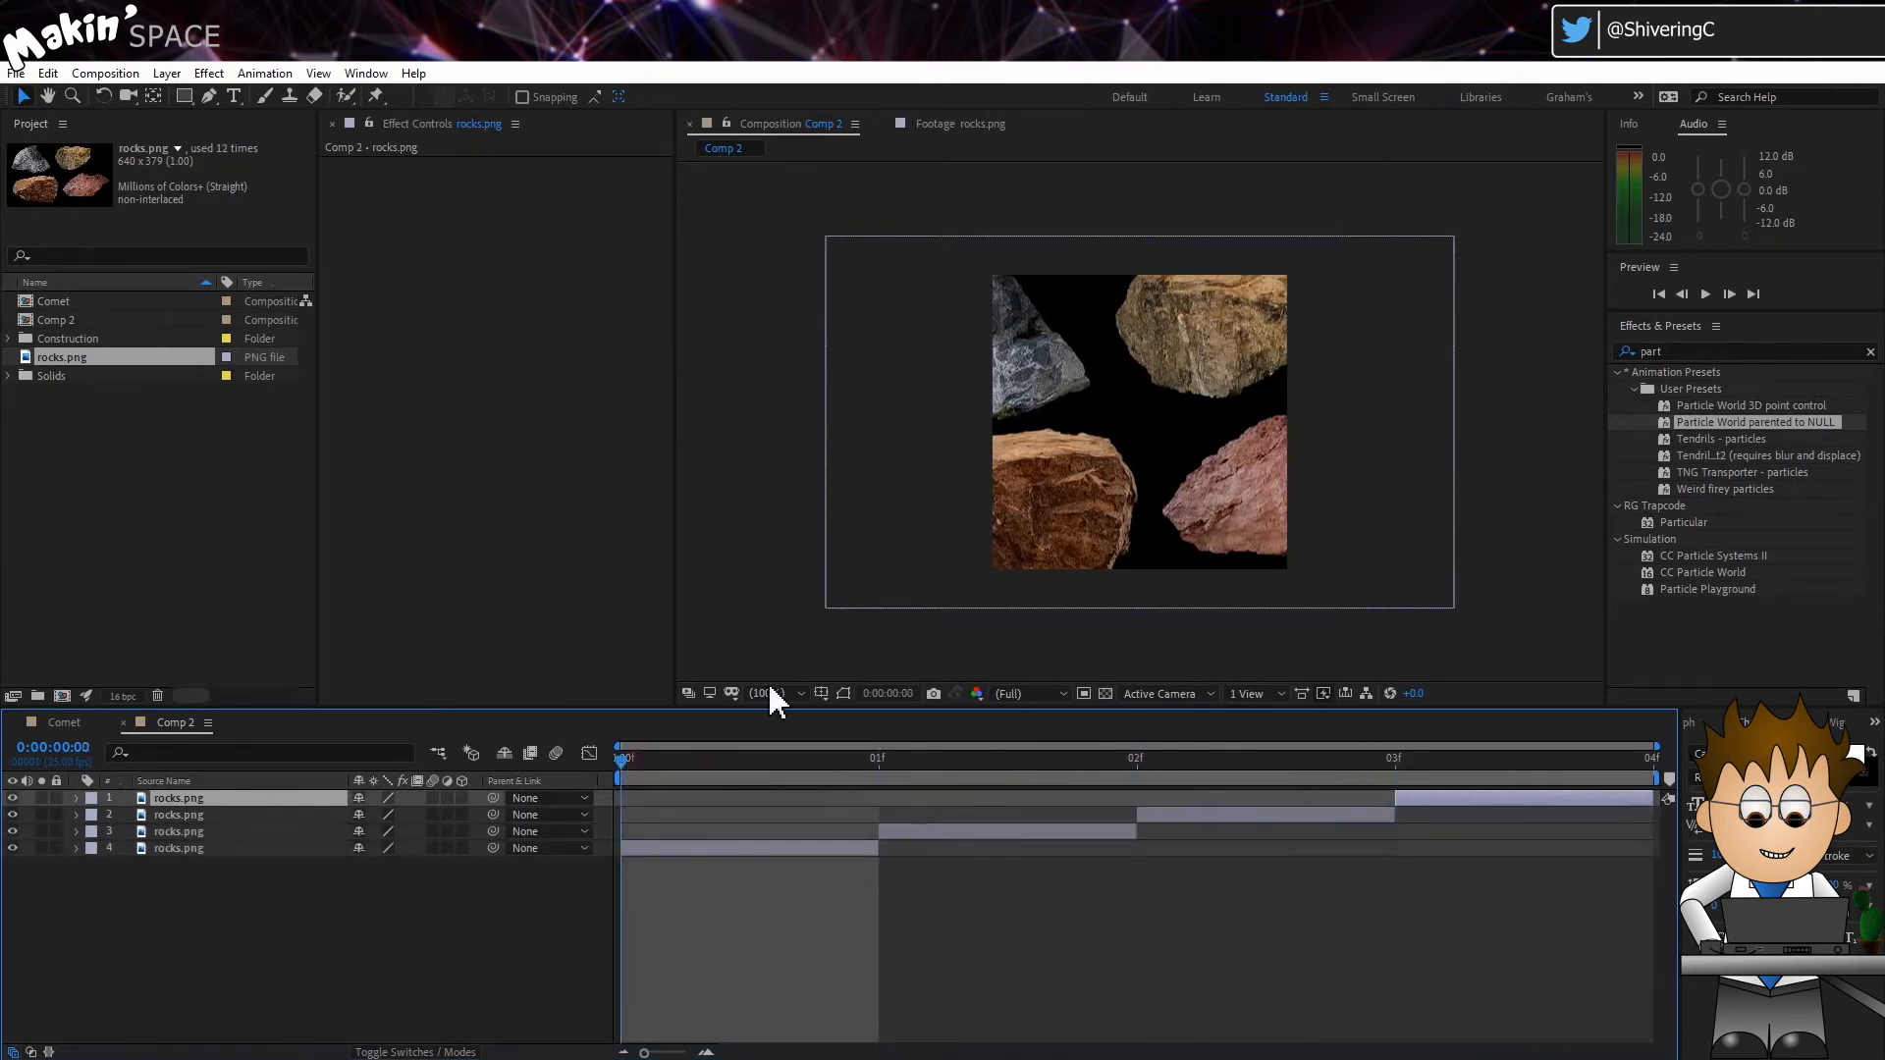
pyautogui.moveTo(1017, 547); pyautogui.dragTo(1159, 447)
pyautogui.click(208, 96)
pyautogui.moveTo(1067, 347); pyautogui.dragTo(1104, 347)
pyautogui.click(1153, 338)
pyautogui.click(1233, 329)
pyautogui.moveTo(1265, 349); pyautogui.dragTo(1273, 363)
pyautogui.click(1286, 408)
pyautogui.click(1269, 524)
pyautogui.click(1149, 547)
pyautogui.click(1022, 501)
pyautogui.click(998, 435)
pyautogui.click(997, 435)
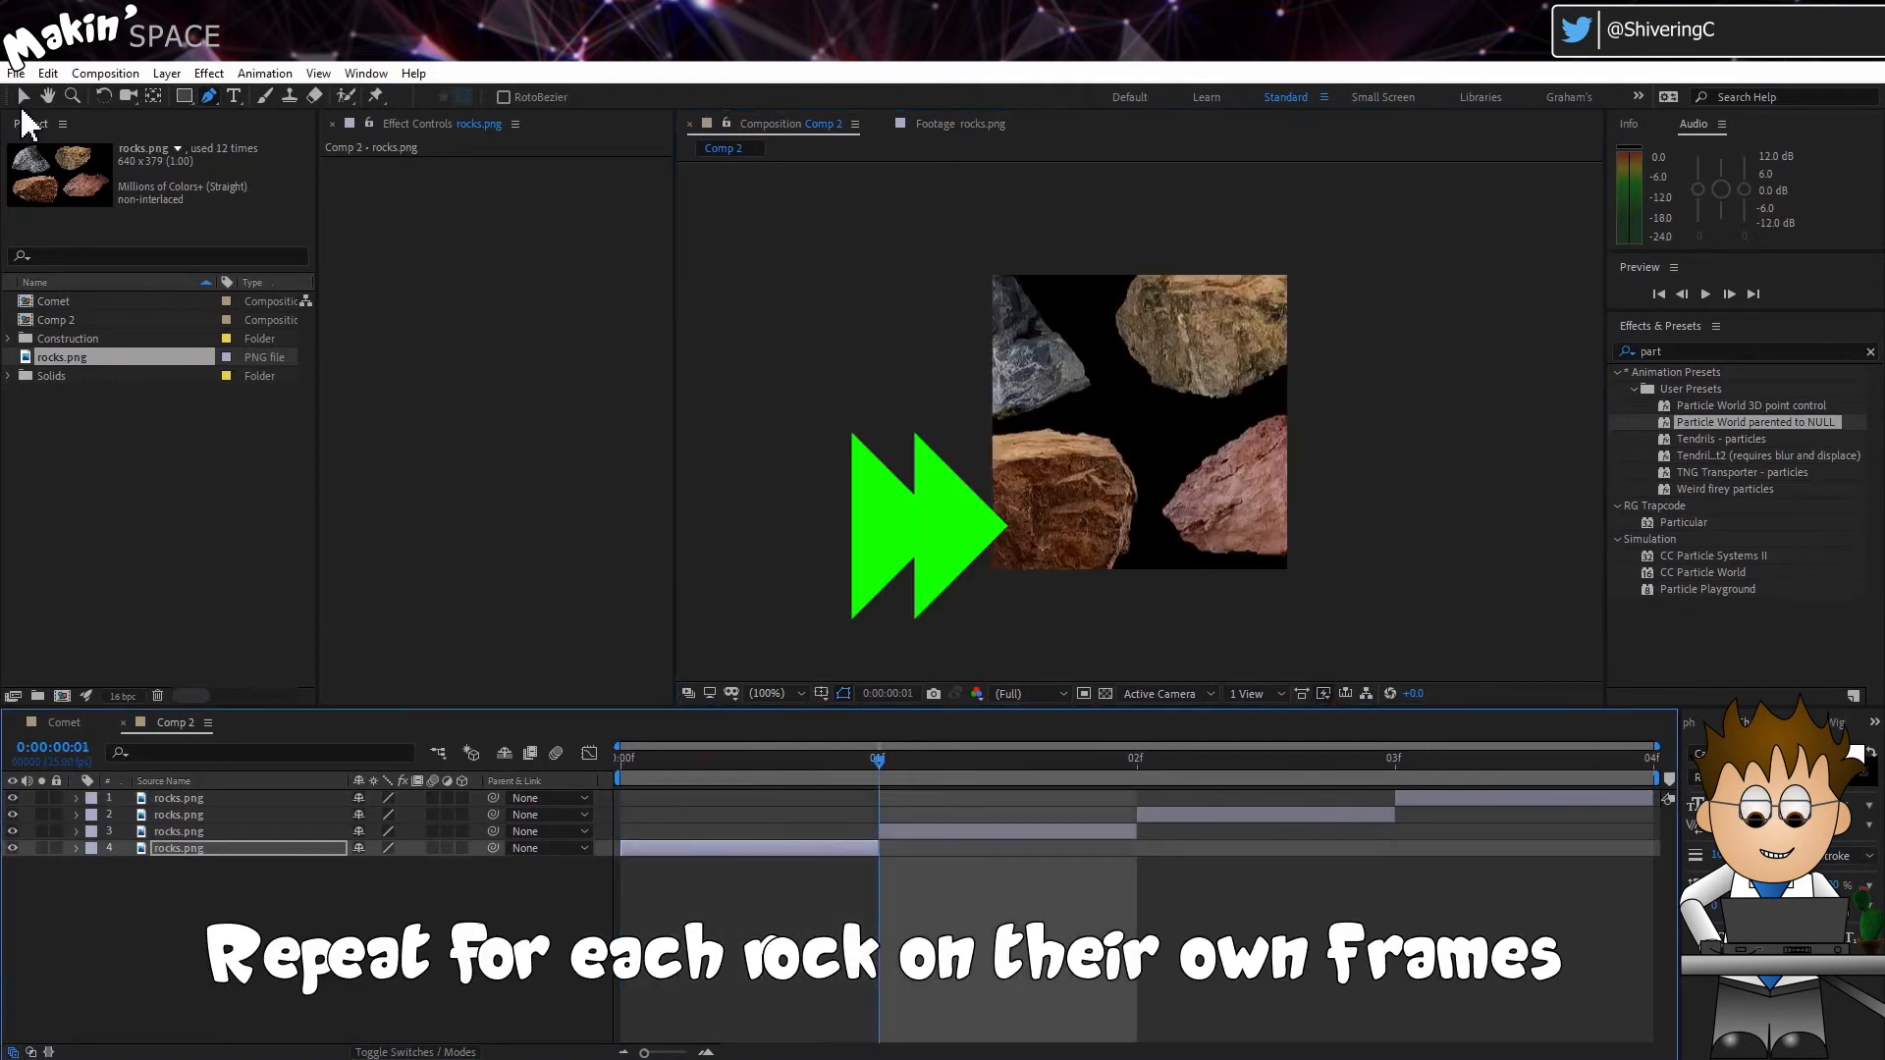
# On frame 0:00:00:01, move the grey rock into the middle of the composition and draw a pen mask around it.
pyautogui.click(22, 96)
pyautogui.moveTo(1009, 329)
pyautogui.mouseDown()
pyautogui.moveTo(1111, 387)
pyautogui.moveTo(1105, 453)
pyautogui.mouseUp()
pyautogui.press('g')
pyautogui.click(1105, 291)
pyautogui.click(1084, 503)
pyautogui.click(1247, 354)
# On frame 0:00:00:03, move the pink rock into the middle of the composition and draw a closed pen mask around it.
pyautogui.press('pagedown')
pyautogui.click(1418, 763)
pyautogui.press('v')
pyautogui.moveTo(1222, 489); pyautogui.dragTo(1064, 435)
pyautogui.press('g')
pyautogui.click(1120, 337)
pyautogui.click(1056, 368)
pyautogui.click(1004, 408)
pyautogui.click(994, 448)
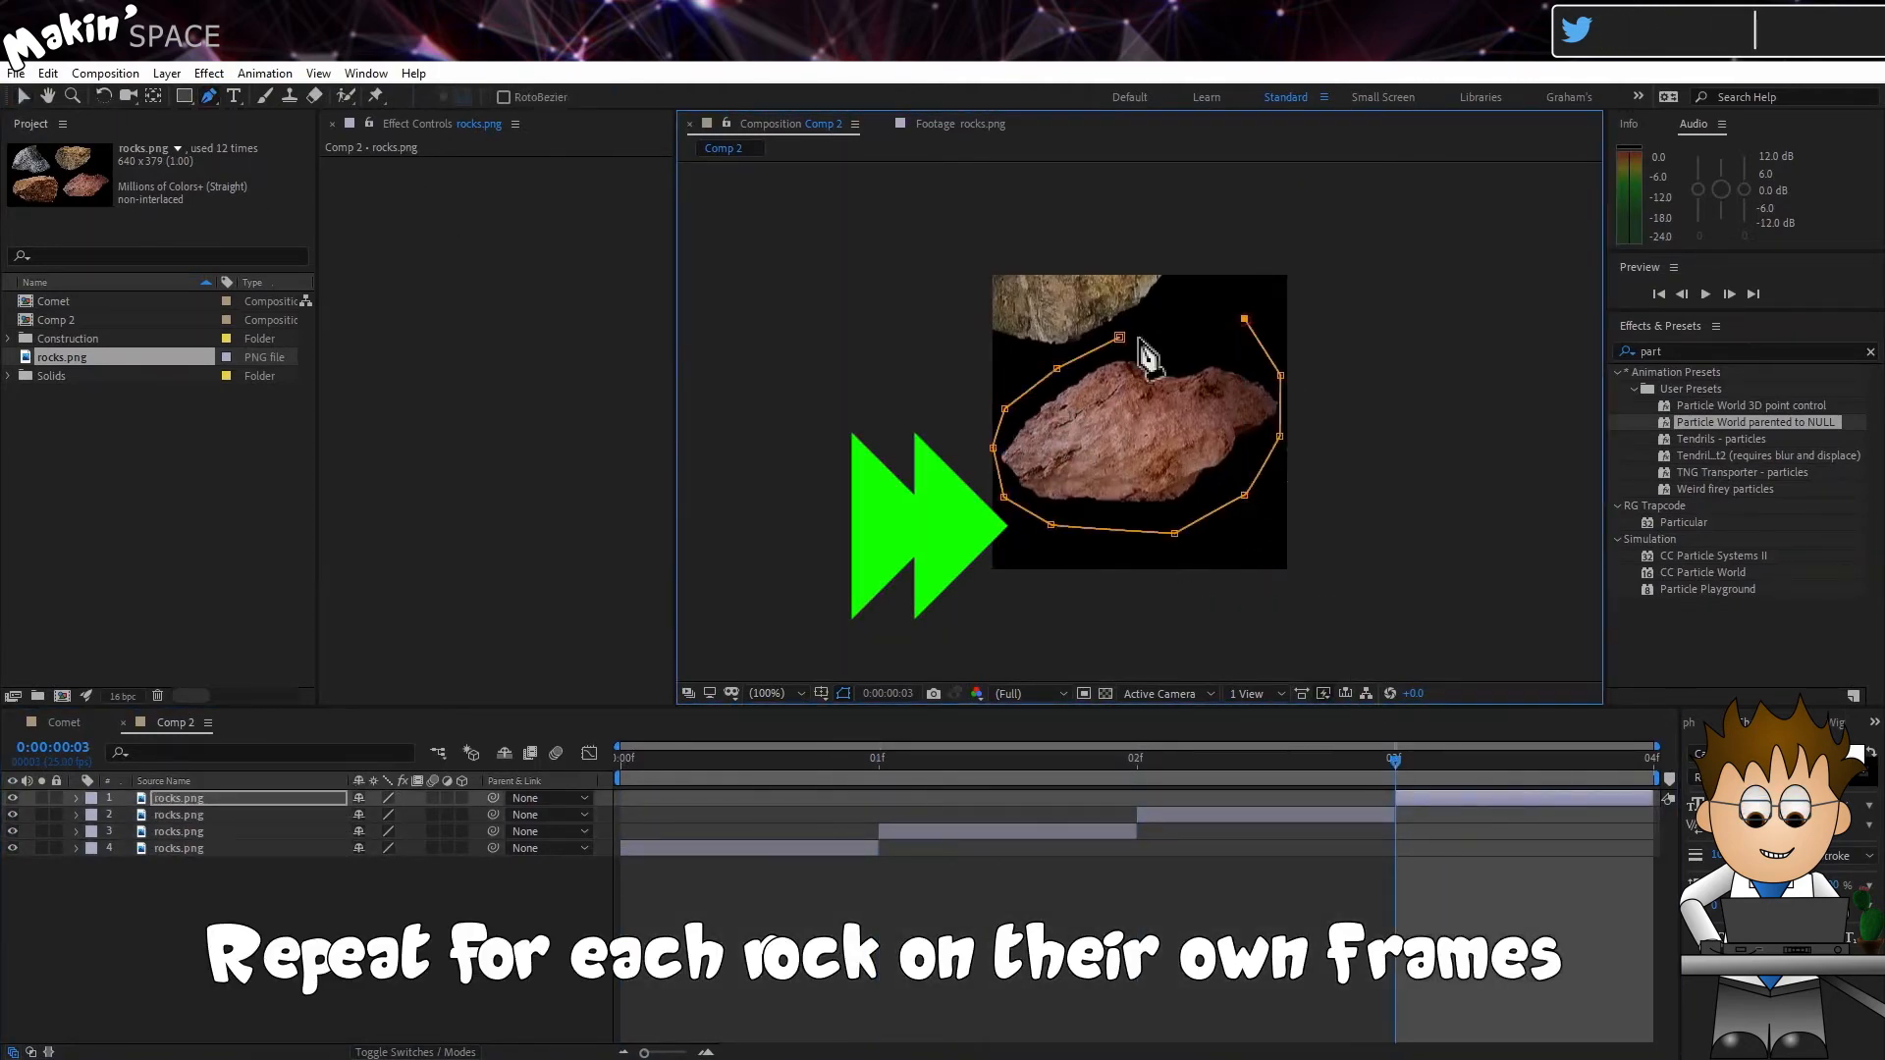
pyautogui.click(1120, 337)
# Rename the sprite composition Comp 2 as Rocks.
pyautogui.click(105, 73)
pyautogui.click(147, 121)
pyautogui.write('Rocks')
pyautogui.press('Return')
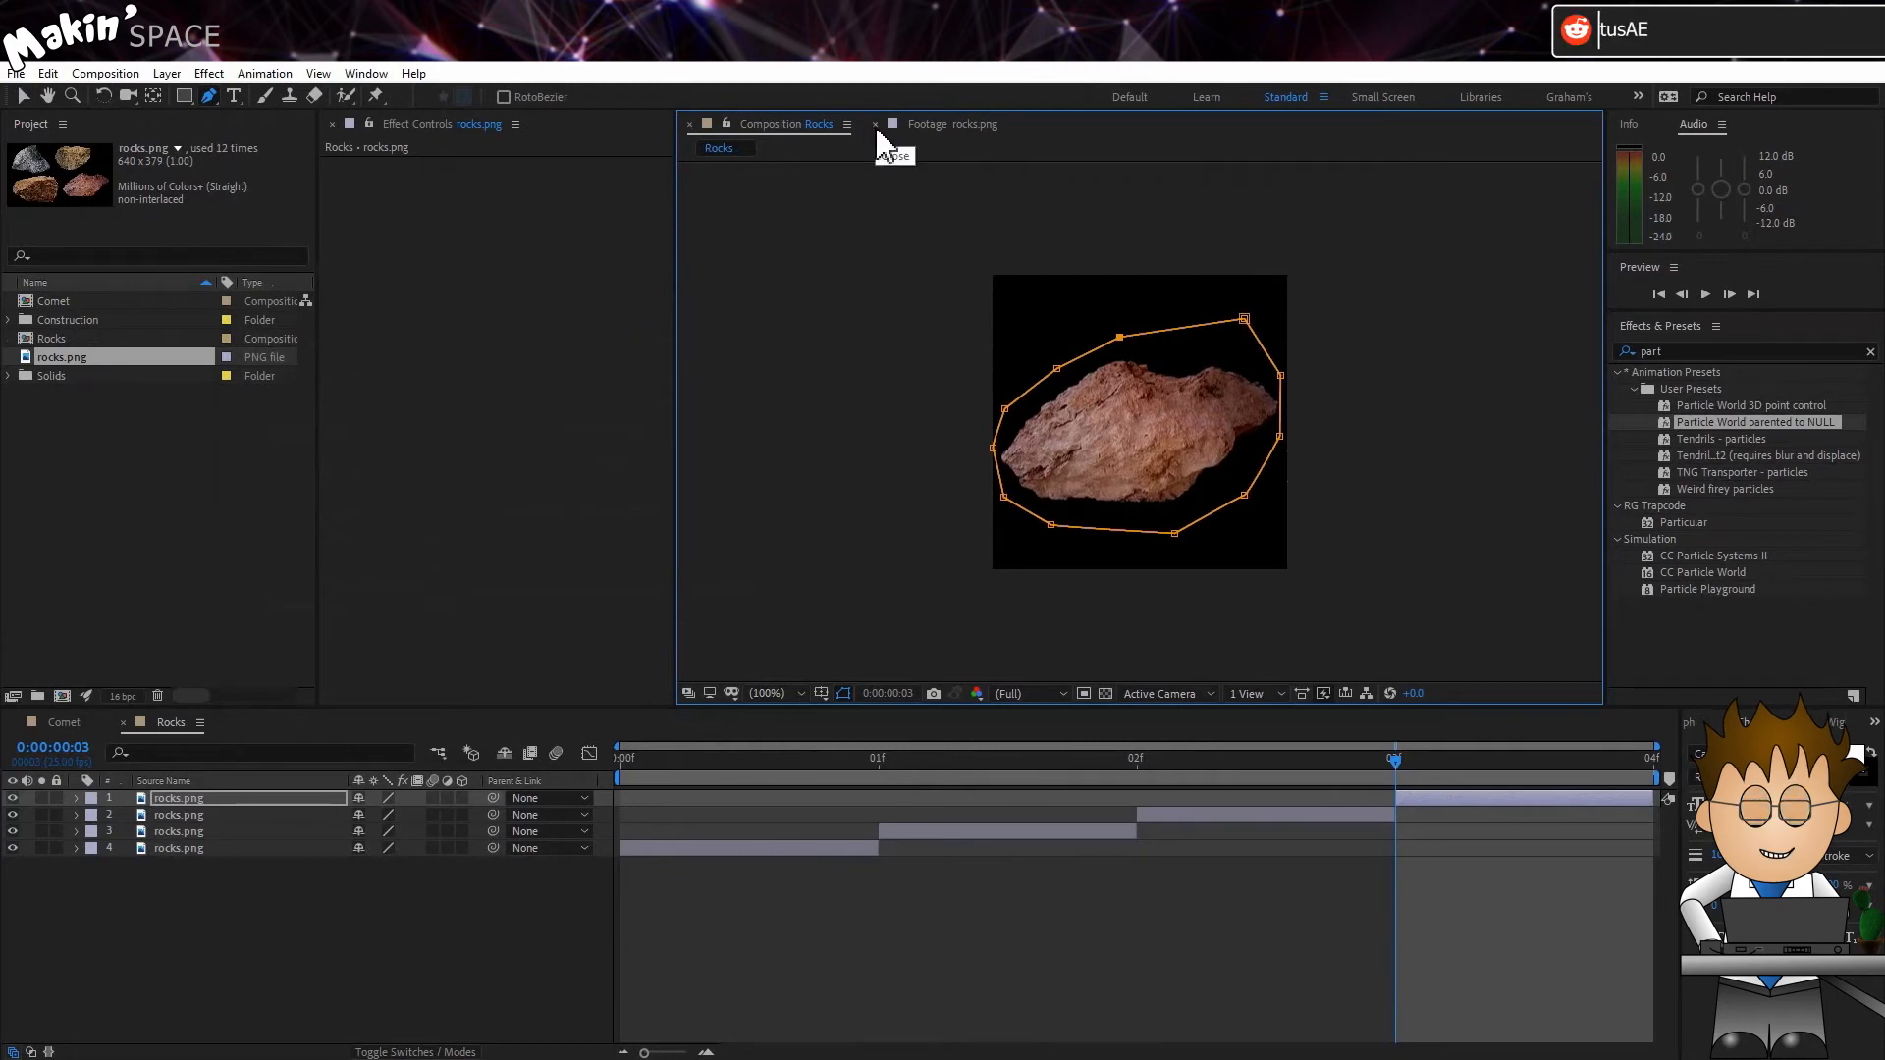
# Close the rocks.png footage view and add the Rocks composition as the bottom layer of the Comet composition.
pyautogui.click(875, 123)
pyautogui.click(65, 724)
pyautogui.moveTo(44, 338); pyautogui.dragTo(76, 919)
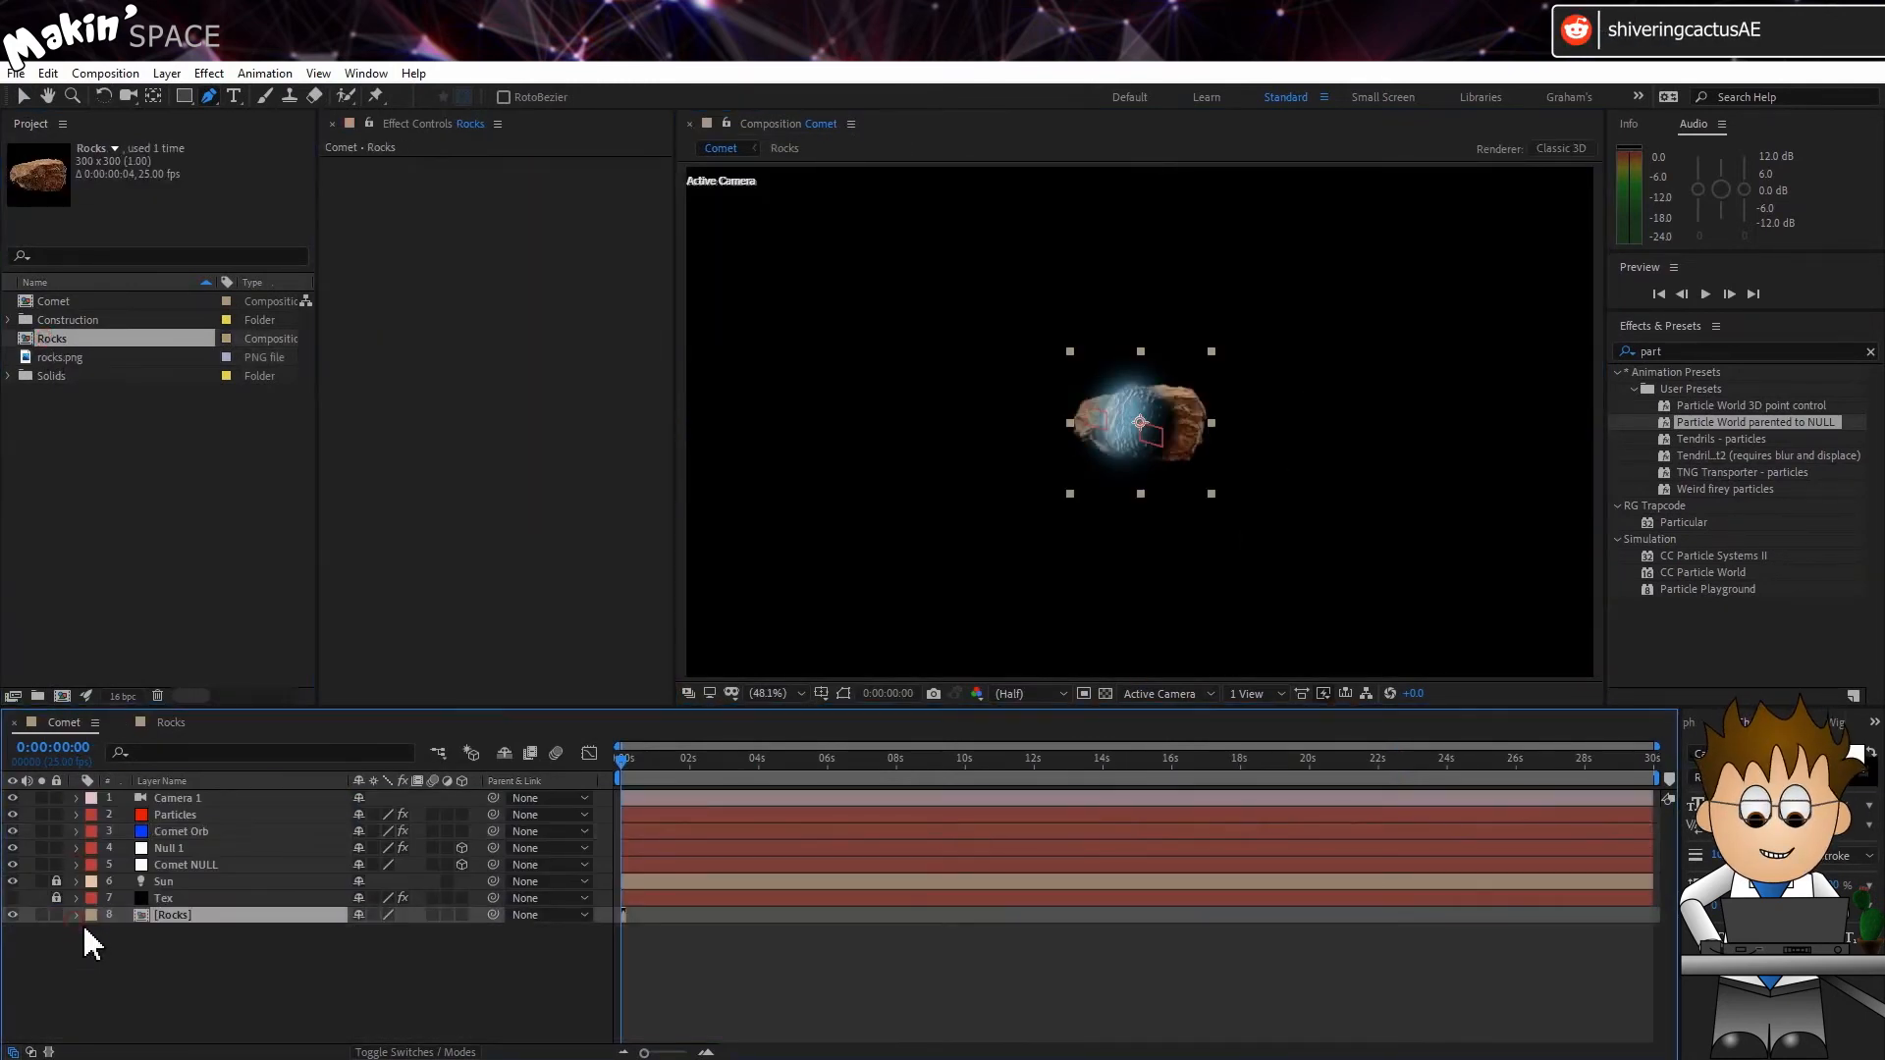
# Enable time remapping on the Rocks layer and extend the layer to the end of the Comet composition.
pyautogui.click(167, 74)
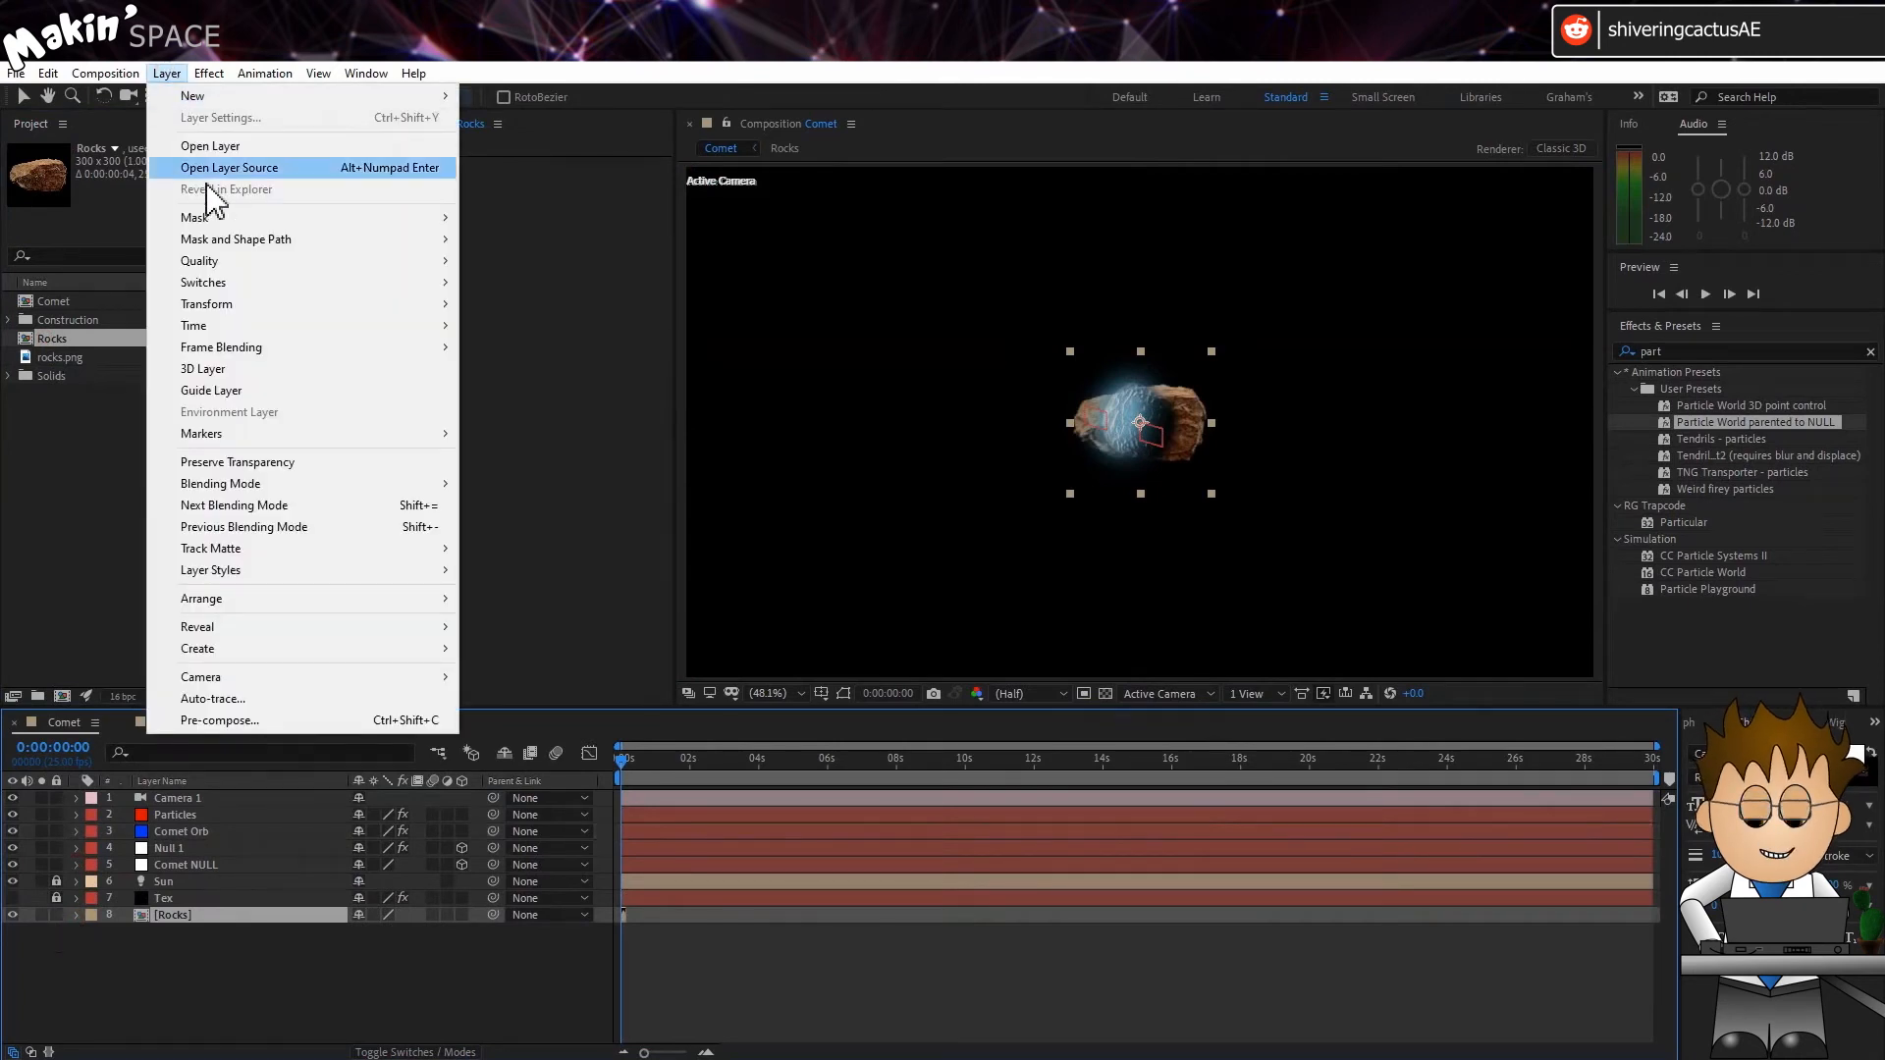
pyautogui.moveTo(239, 331)
pyautogui.click(578, 327)
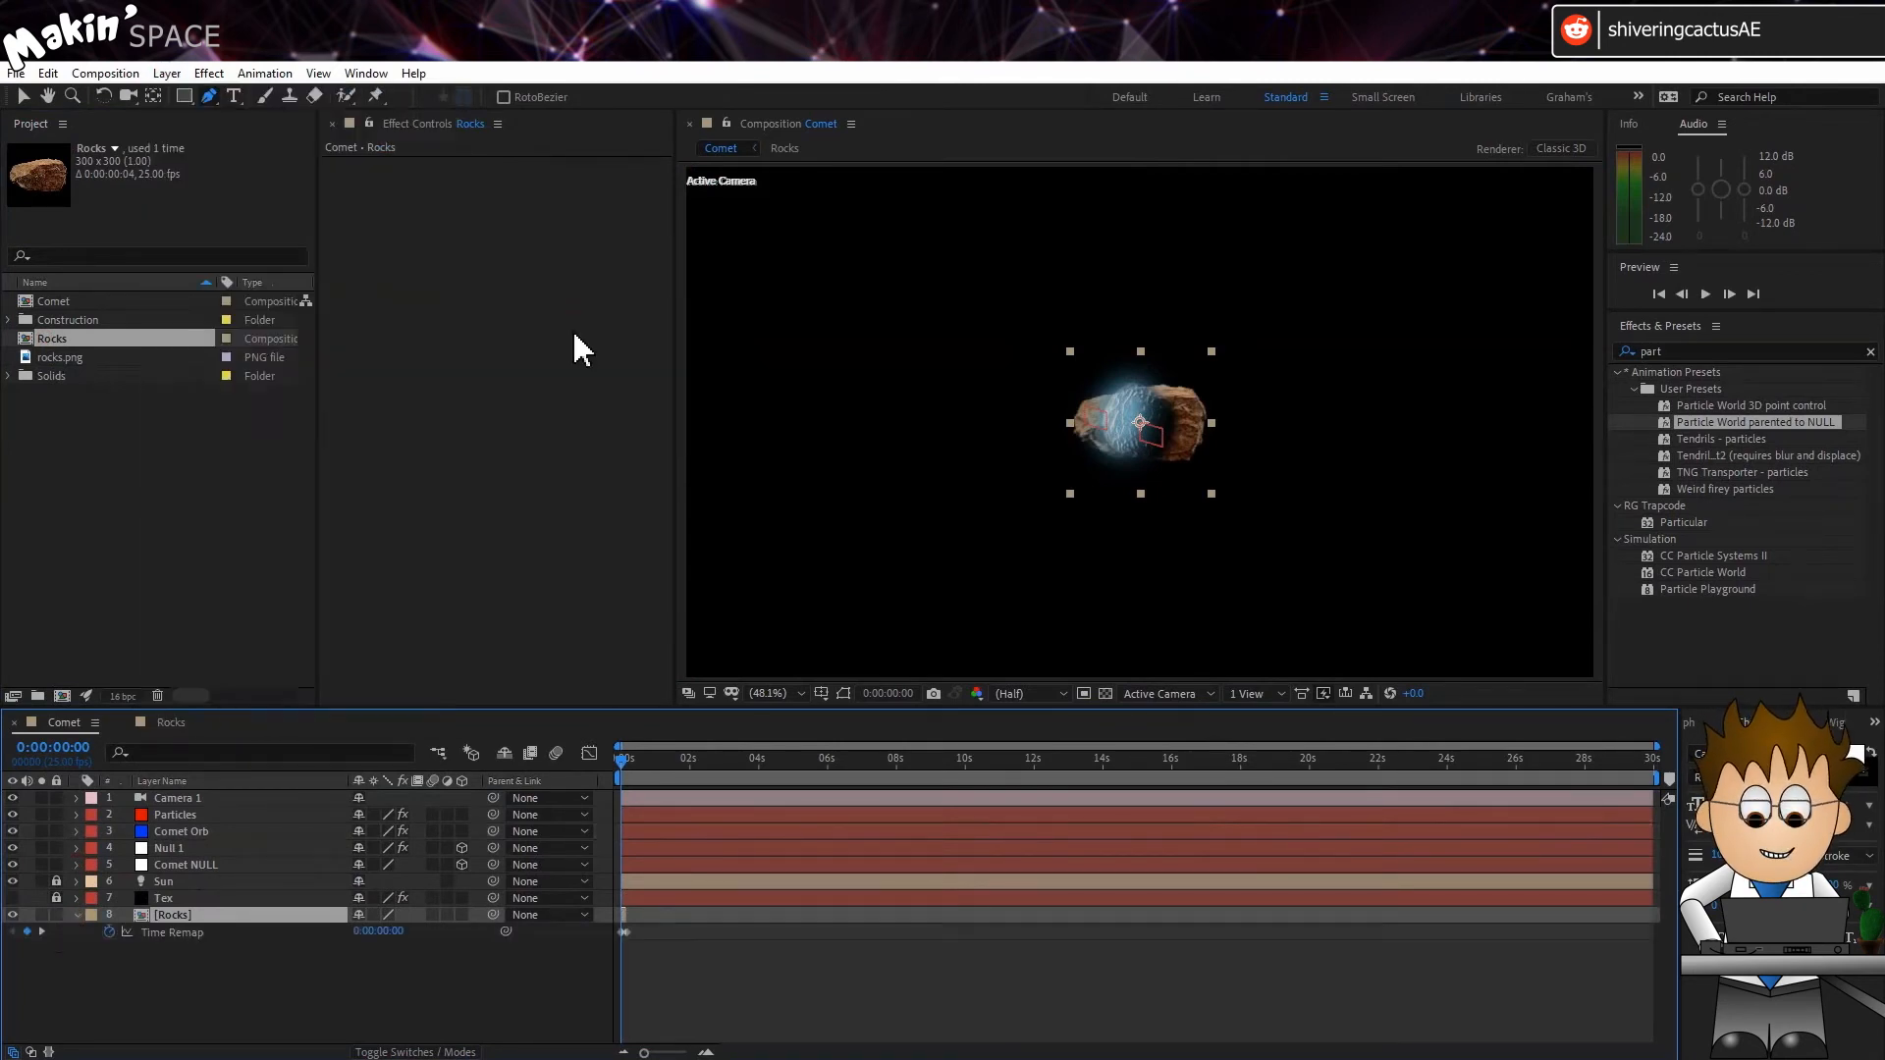
pyautogui.moveTo(679, 916); pyautogui.dragTo(1658, 916)
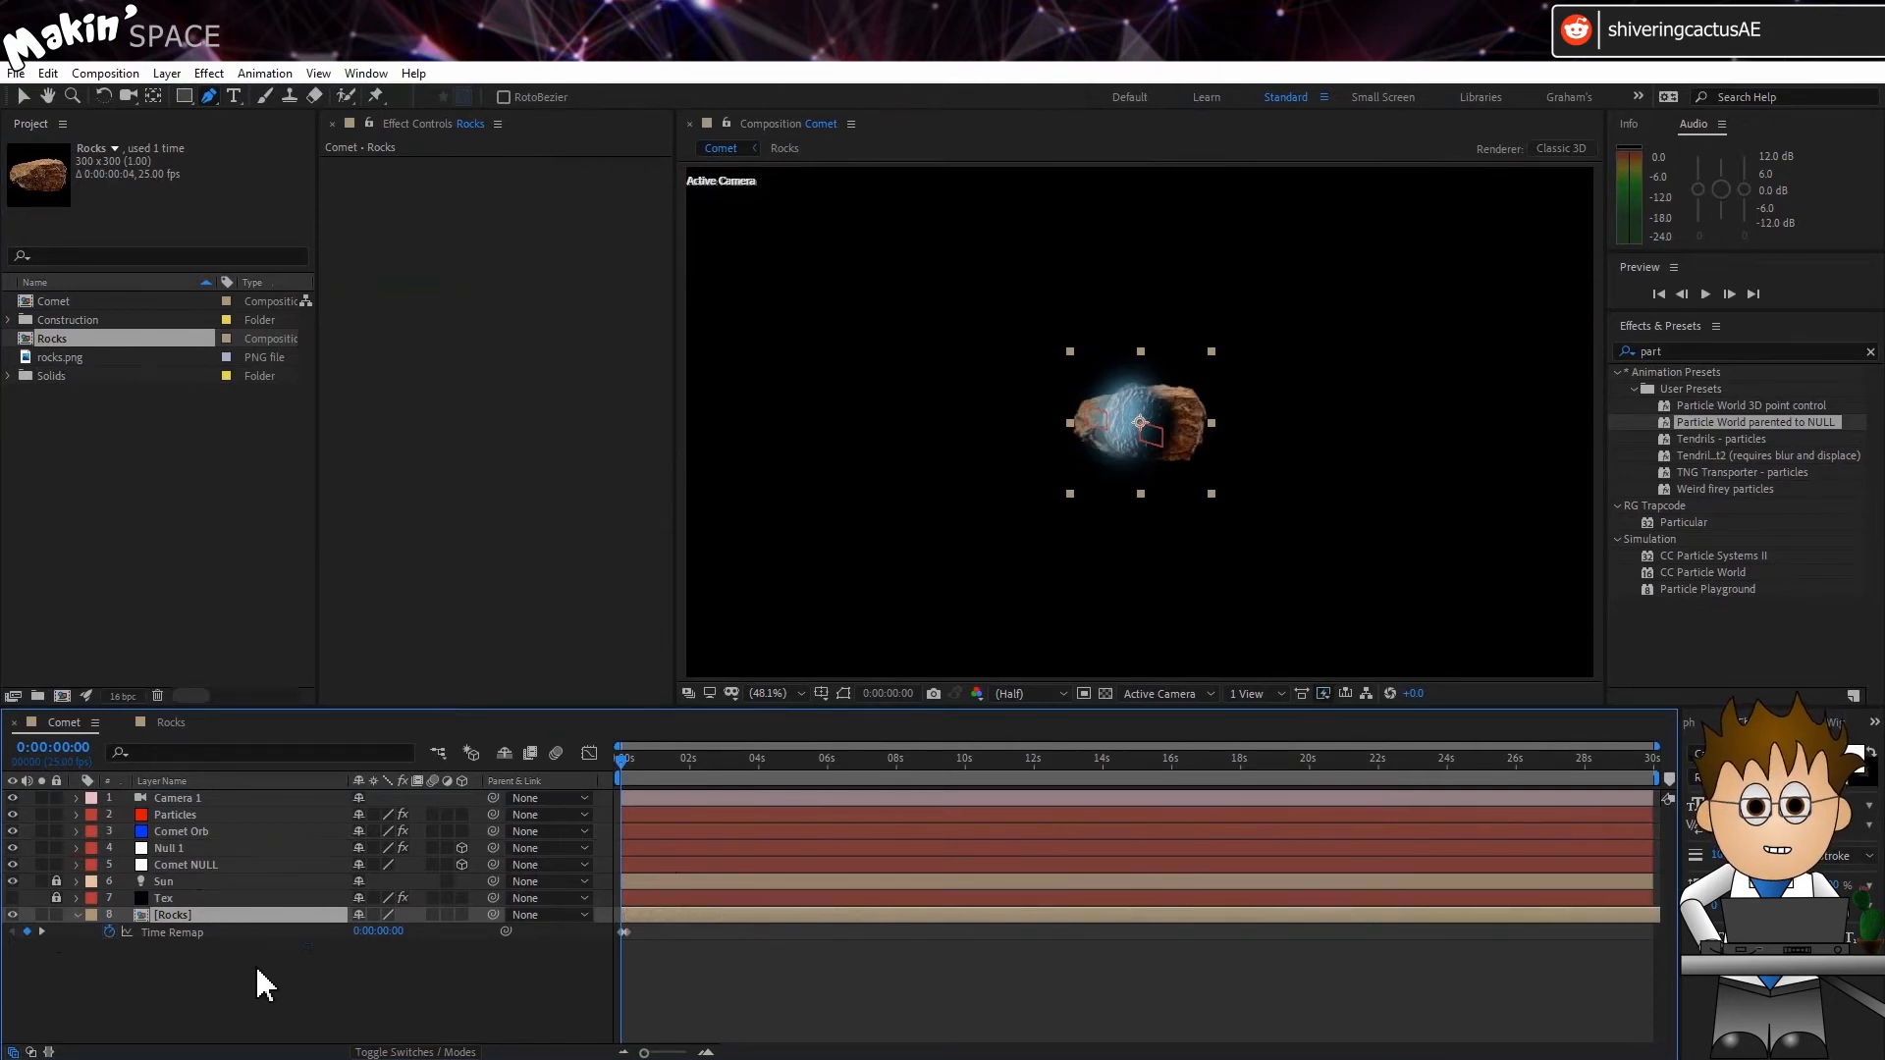
# Give the Rocks layer's Time Remap the expression loopOut(type = "cycle", numKeyframes = 2).
pyautogui.keyDown('alt'); pyautogui.click(109, 931); pyautogui.keyUp('alt')
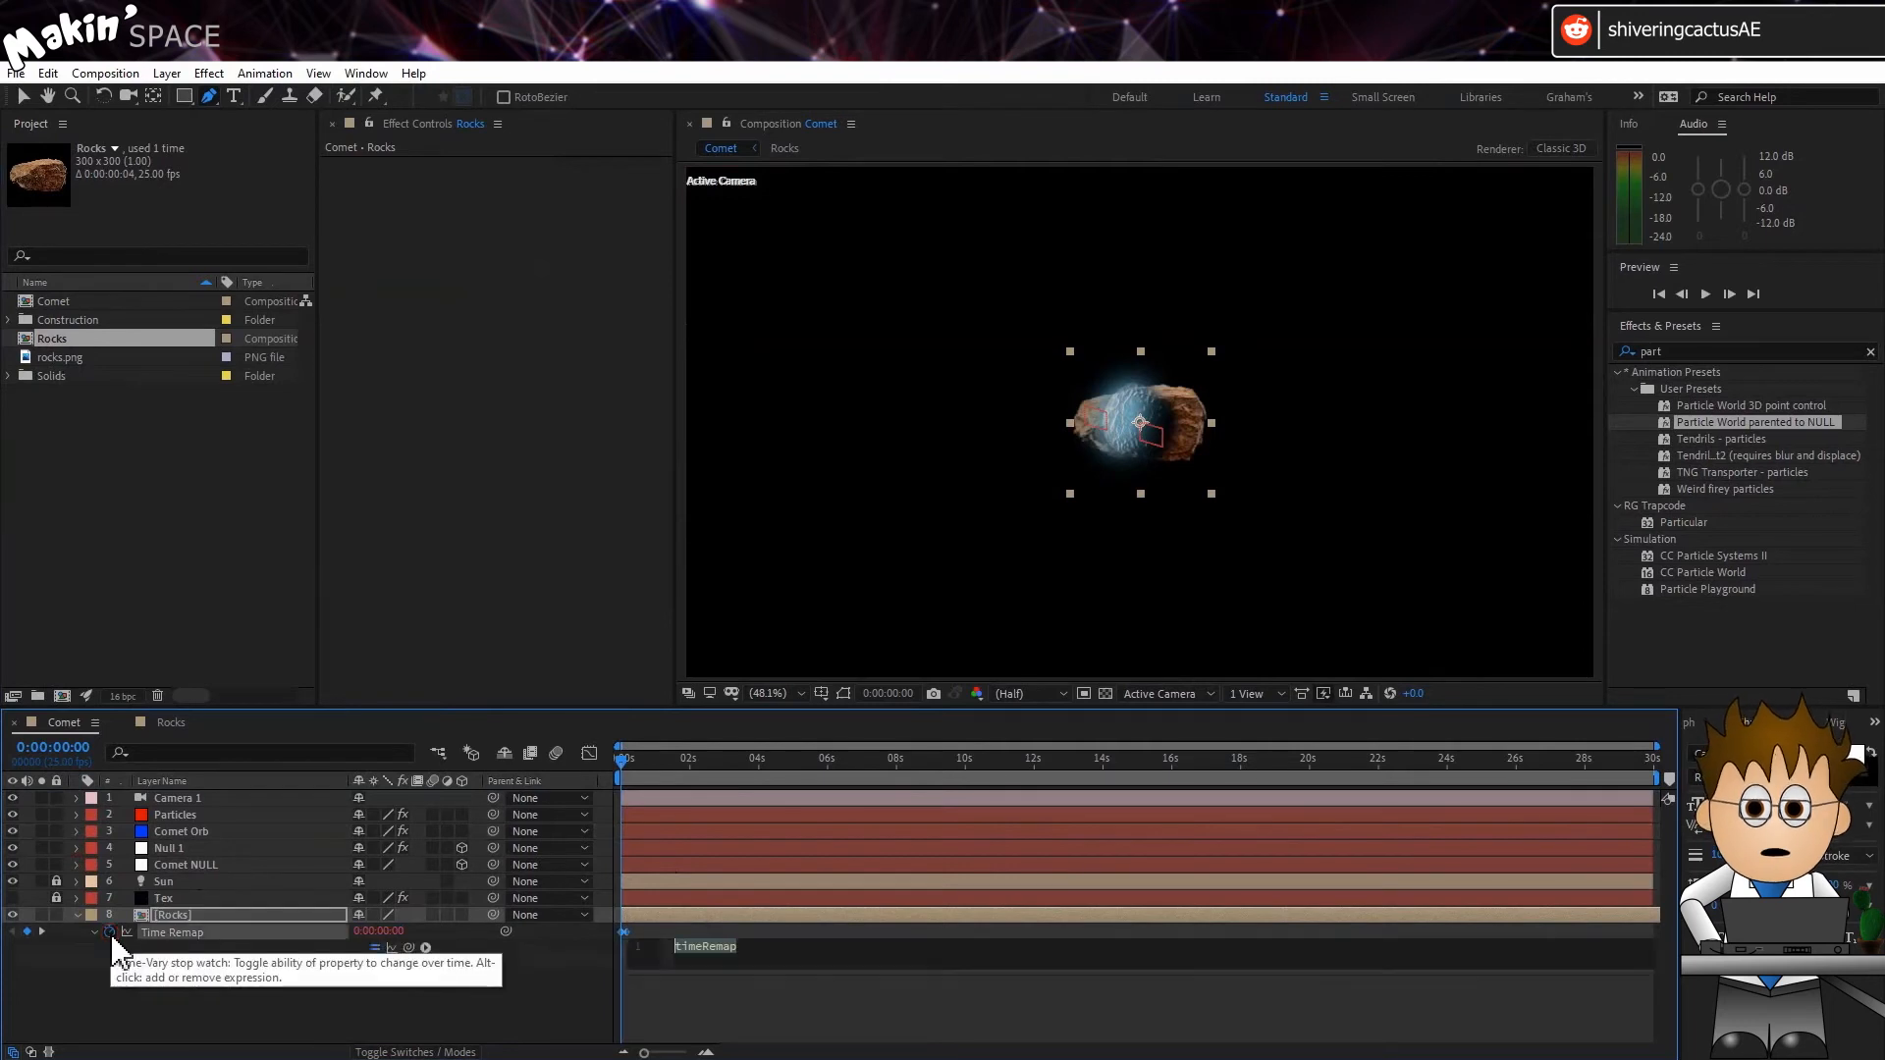
pyautogui.click(425, 948)
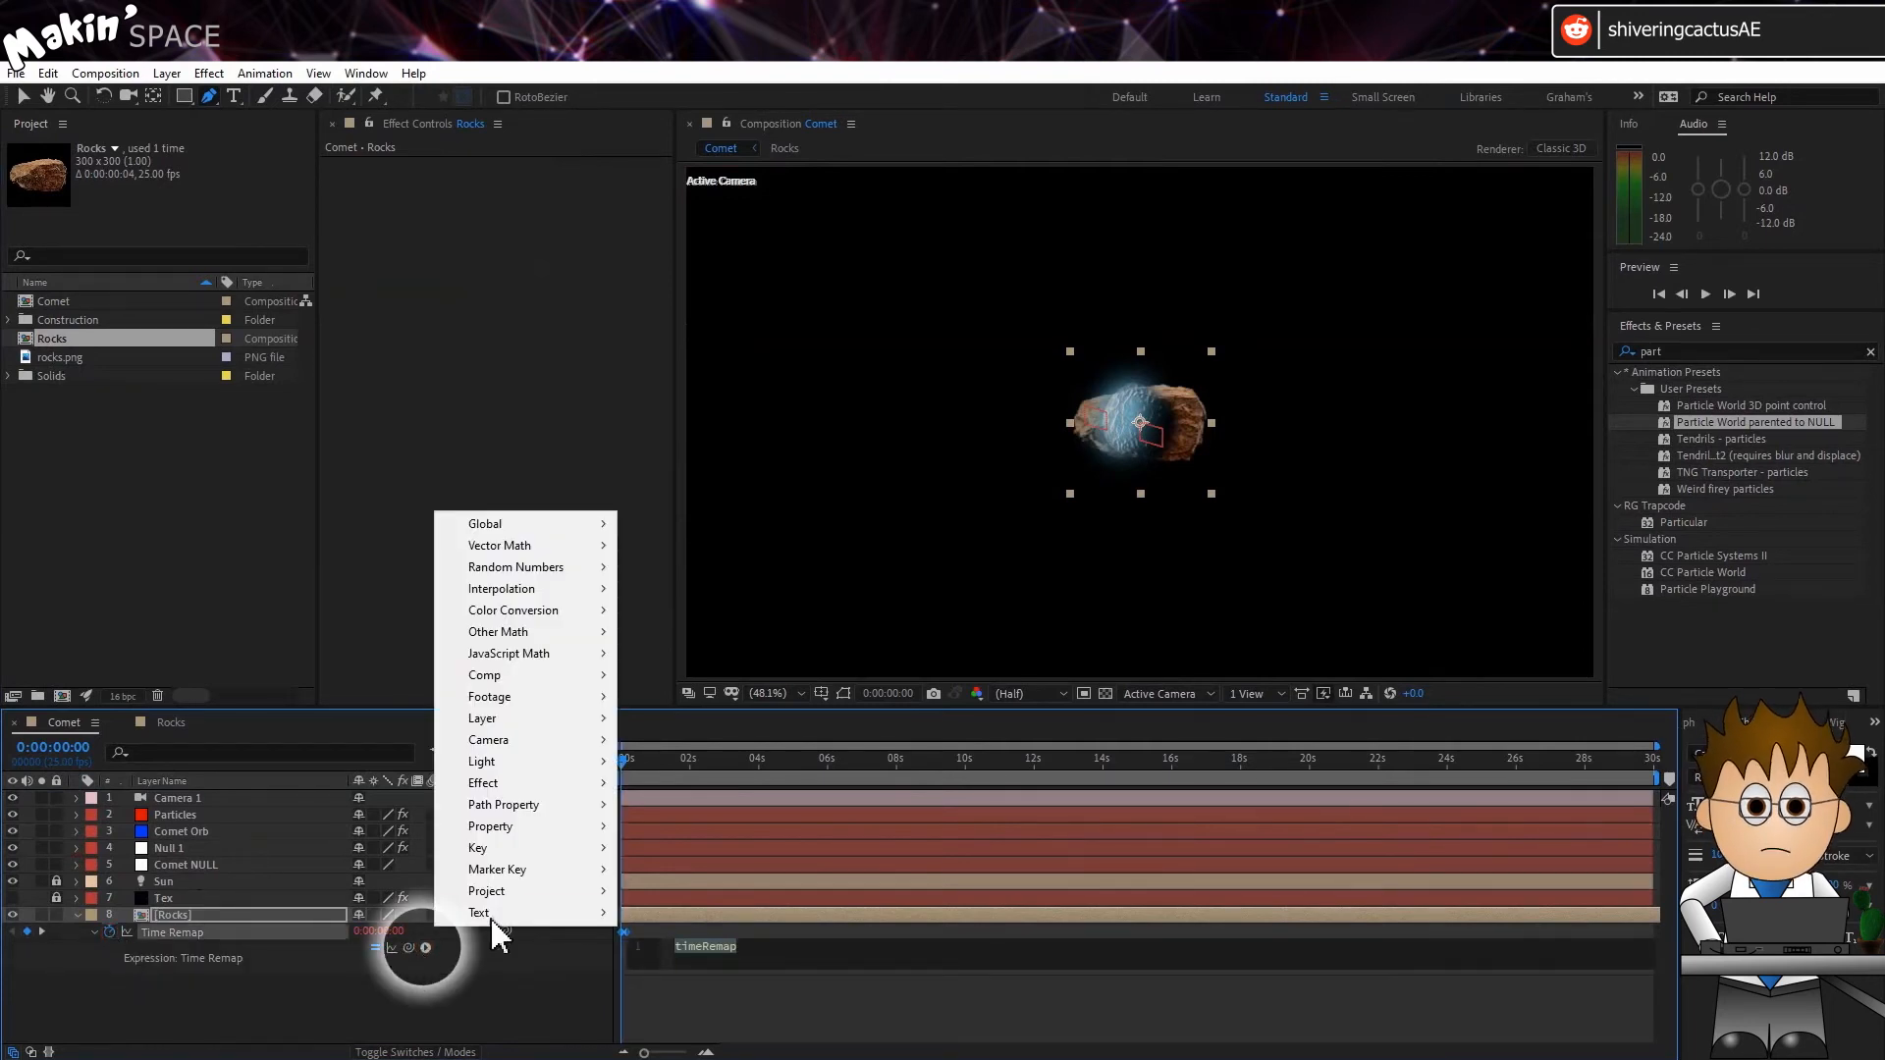
pyautogui.moveTo(570, 826)
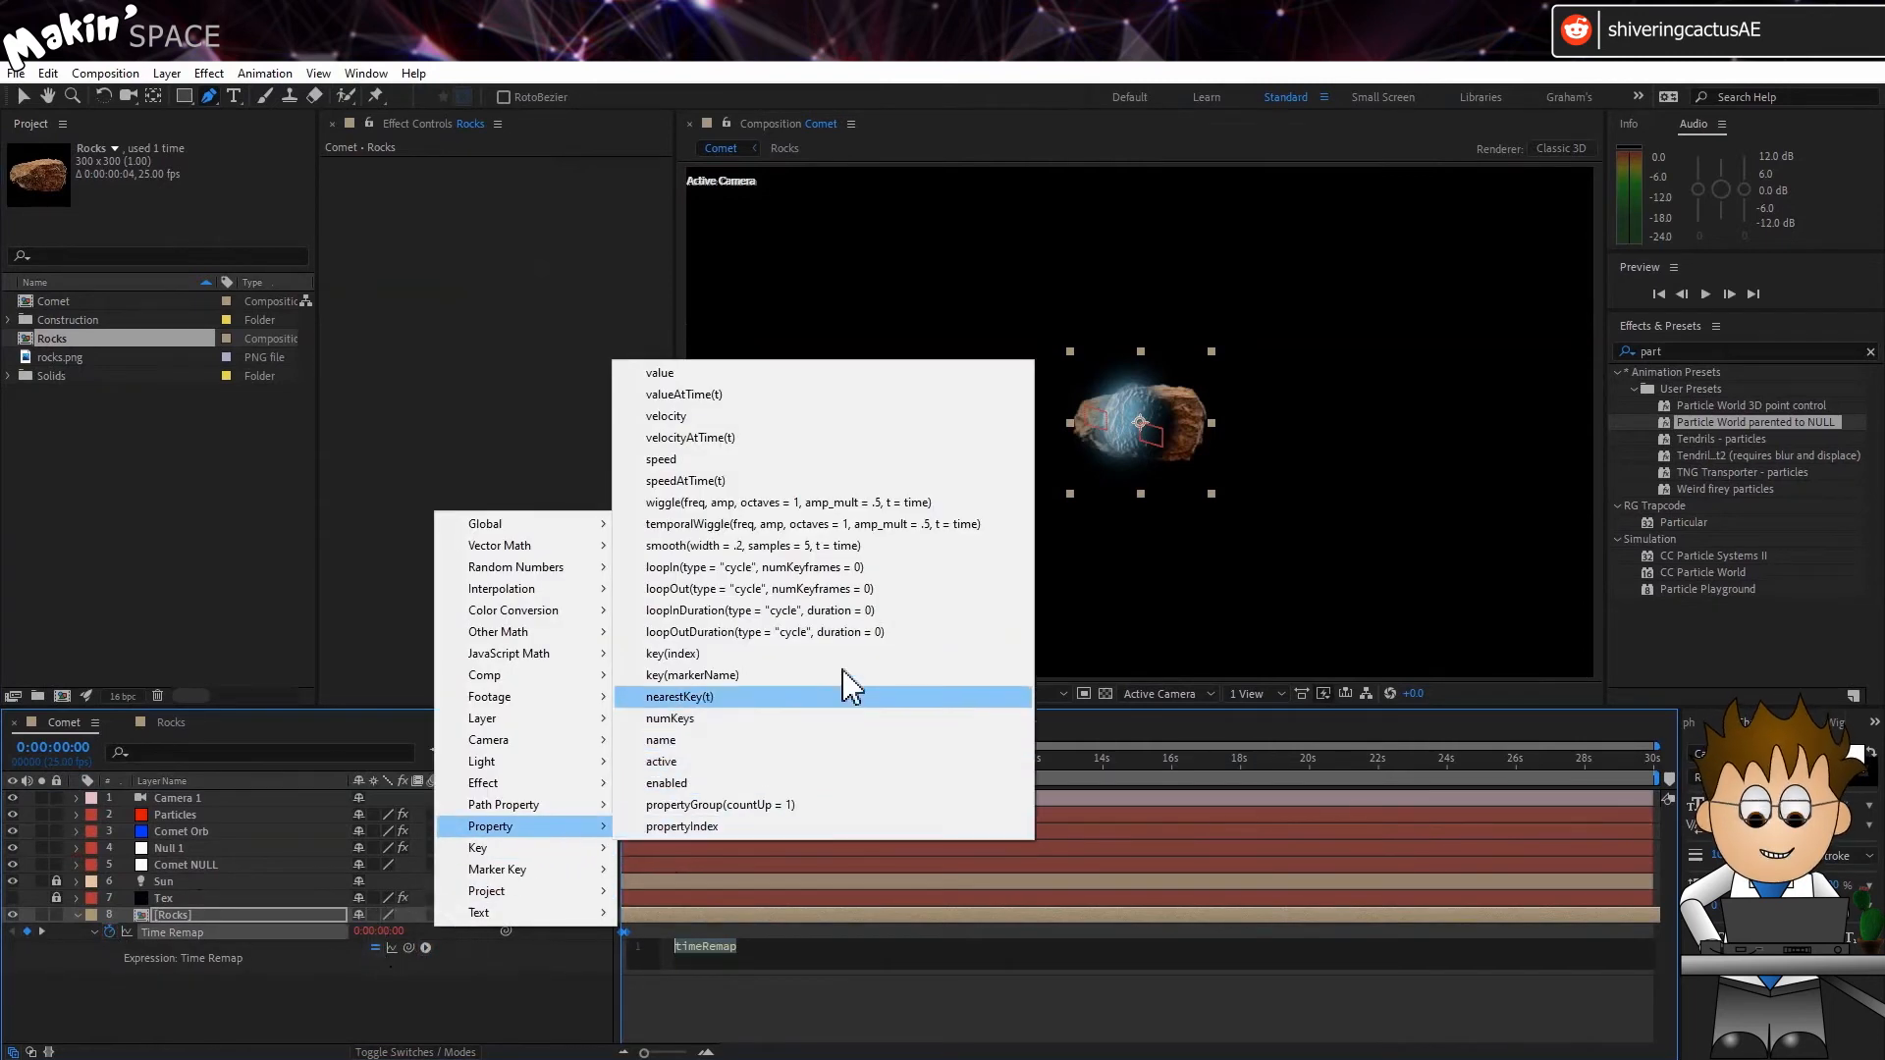
pyautogui.click(928, 589)
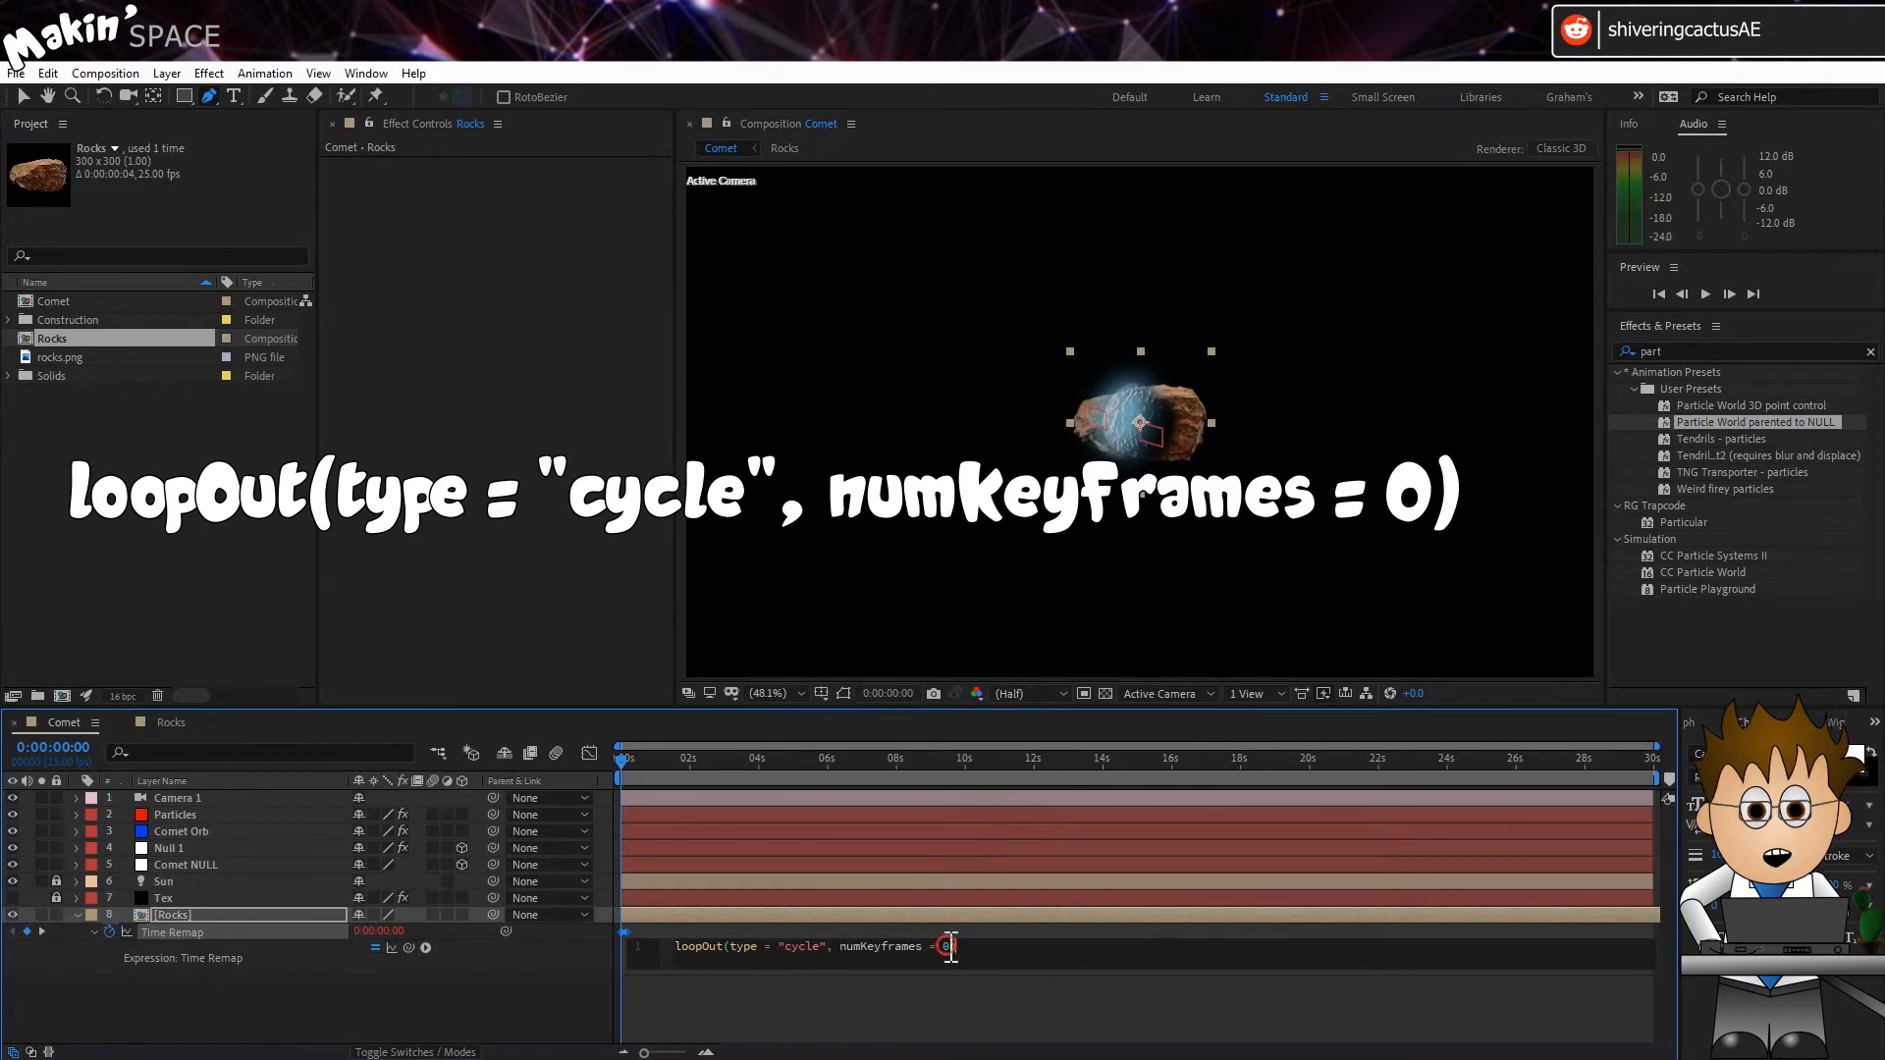
pyautogui.write('2')
pyautogui.click(461, 1011)
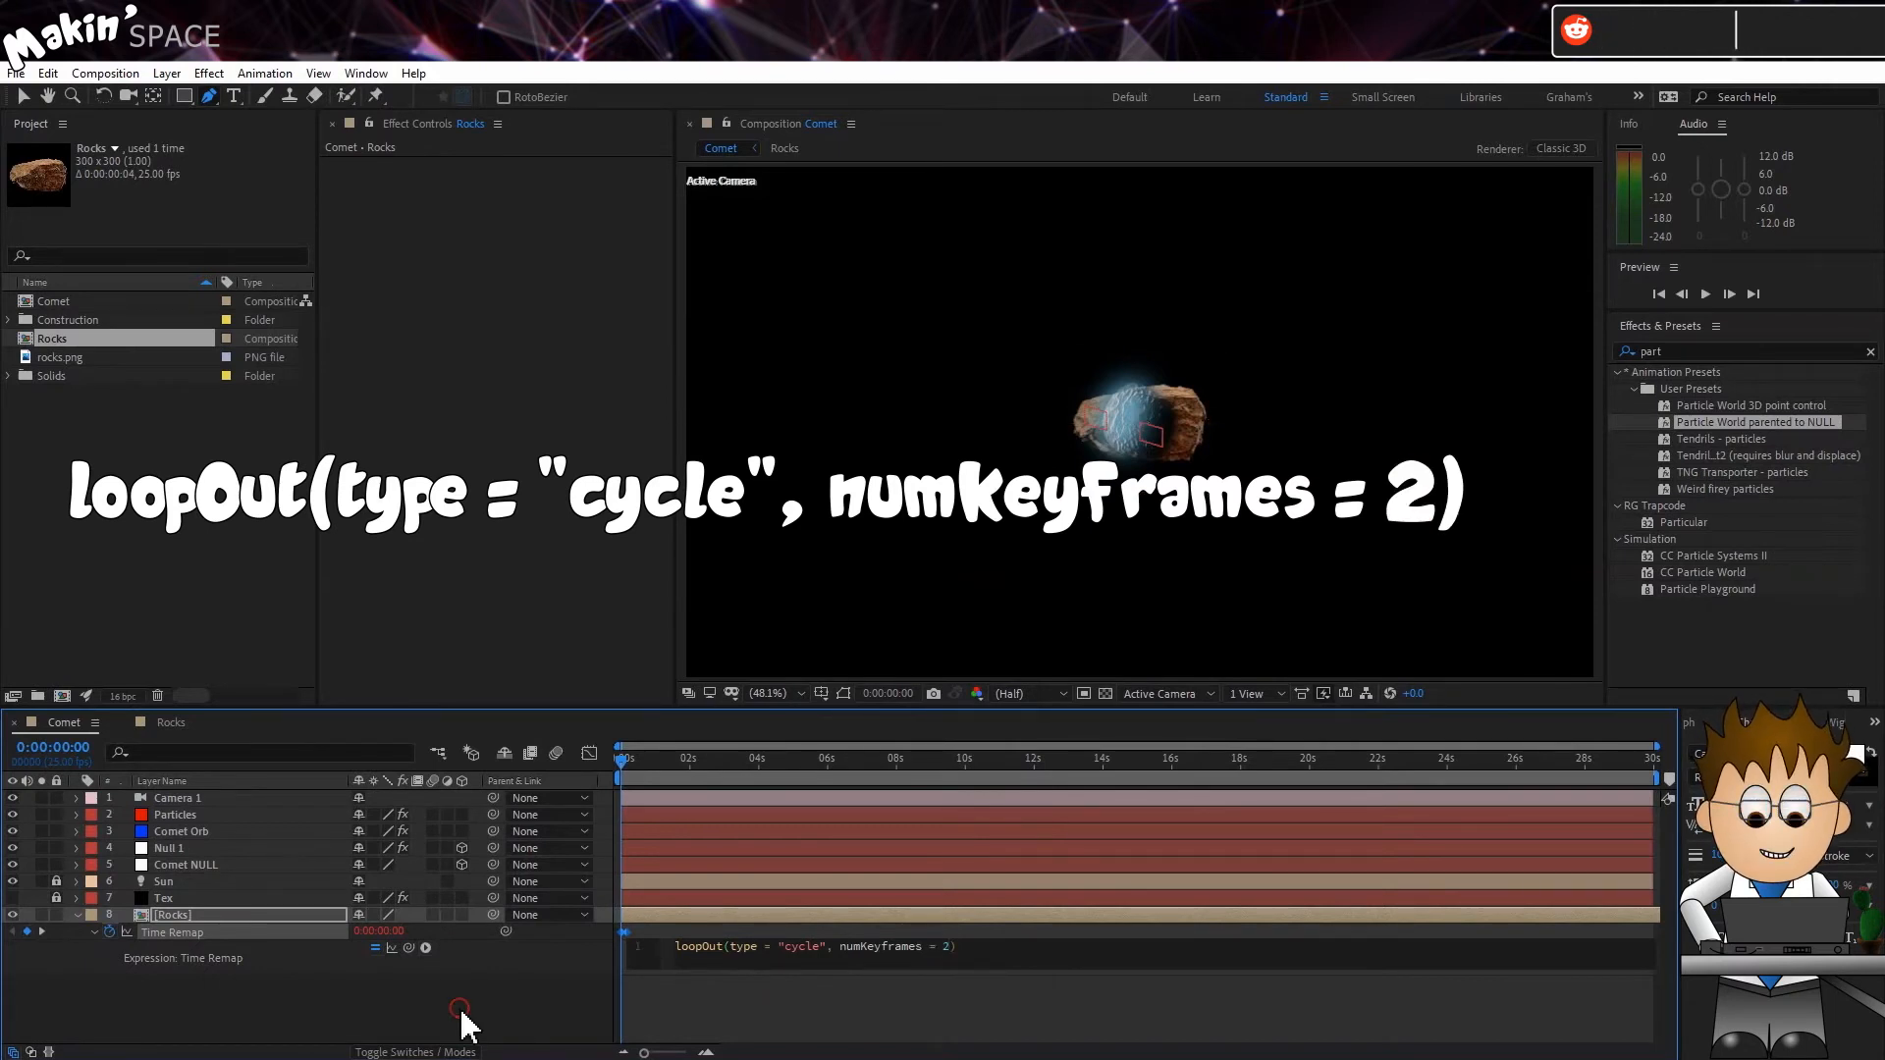
# Preview the looping Rocks layer on its own, return to the first frame and turn off its solo state.
pyautogui.press('space')
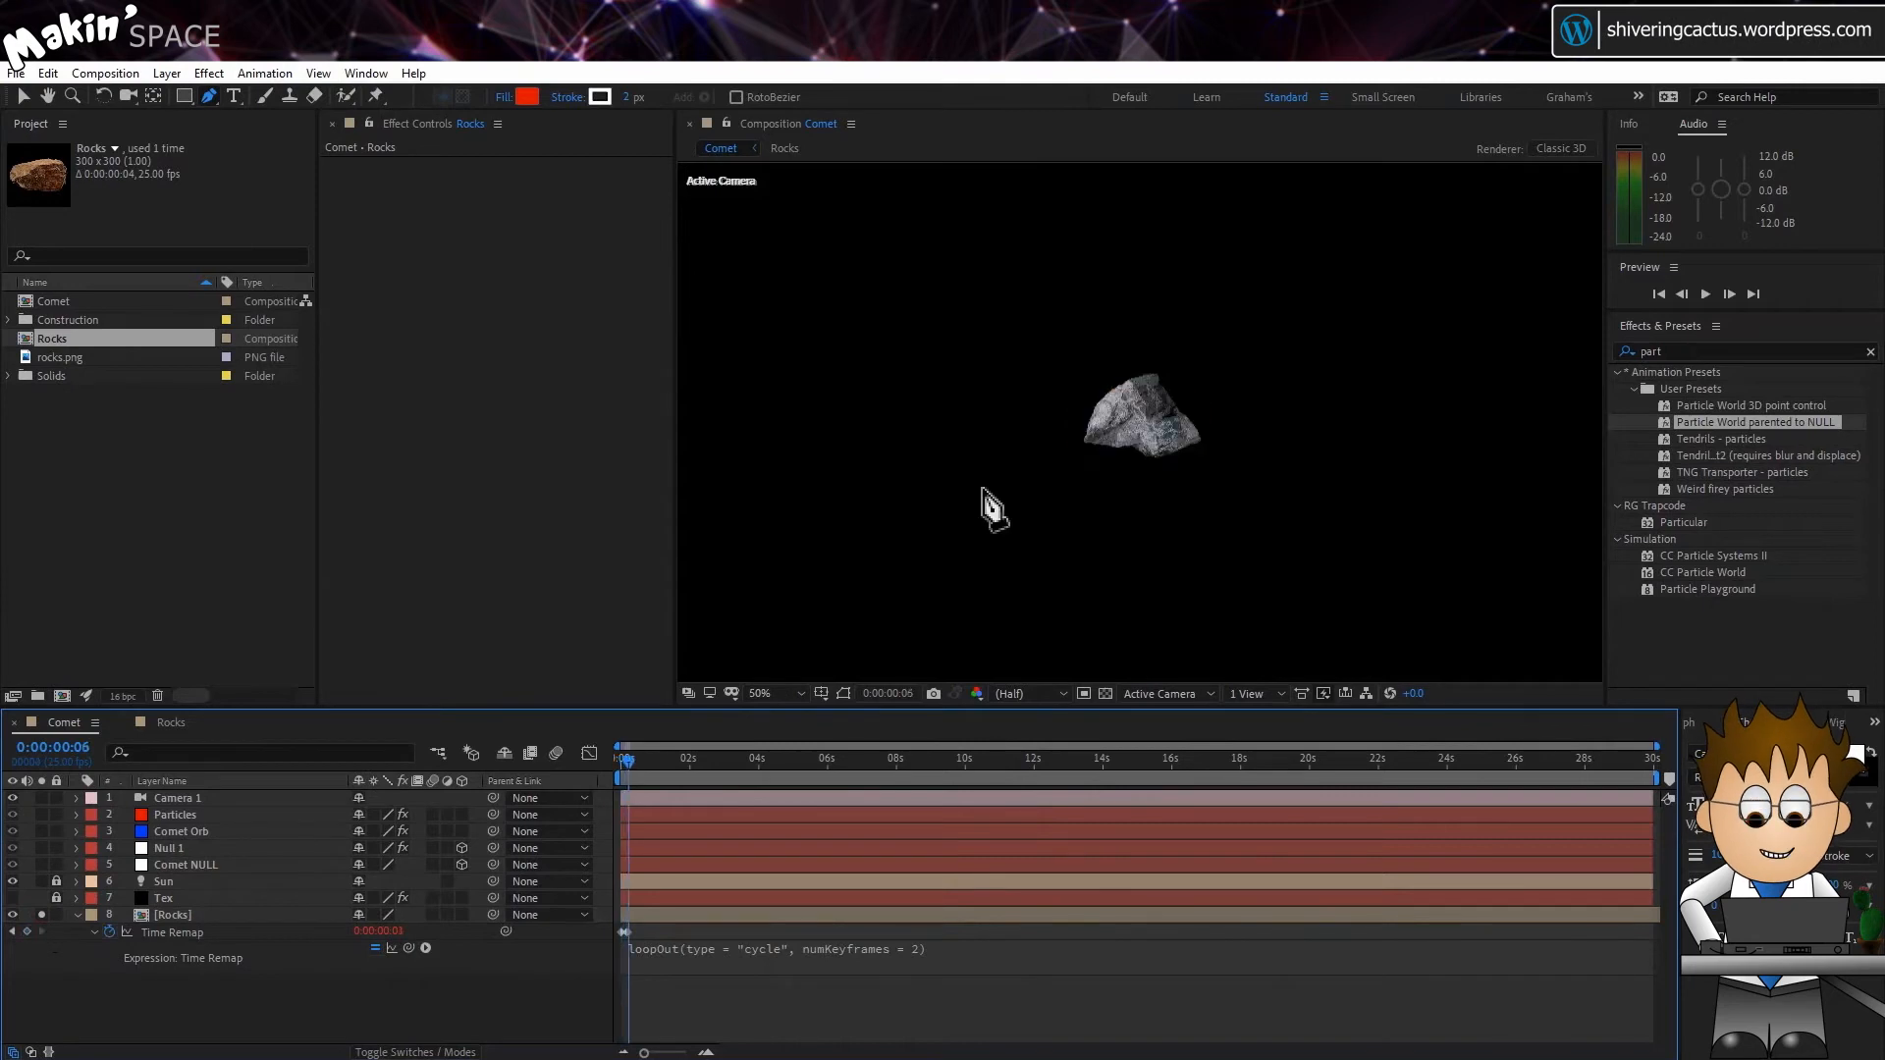
pyautogui.moveTo(674, 758); pyautogui.dragTo(621, 759)
pyautogui.click(41, 915)
# Collapse, hide and lock the Rocks layer, and fit the composition to the viewer.
pyautogui.click(77, 915)
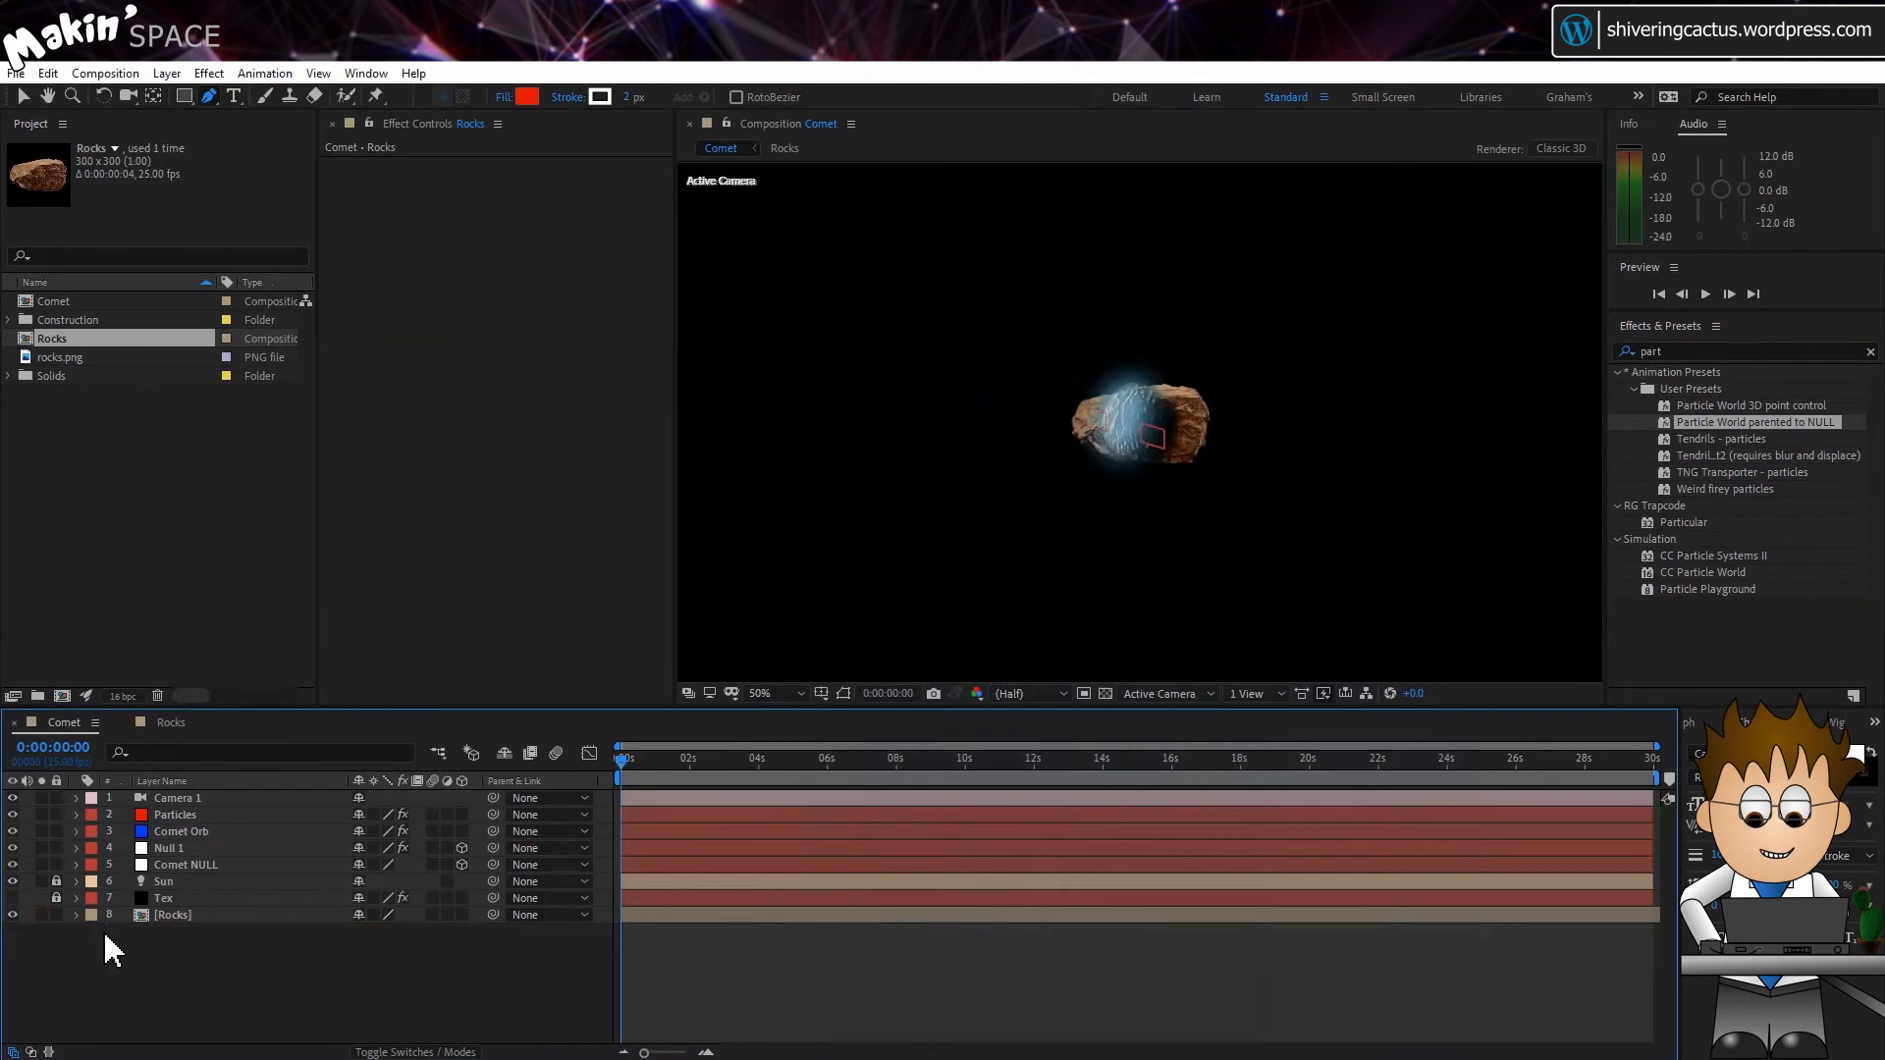
pyautogui.click(13, 915)
pyautogui.click(776, 693)
pyautogui.click(800, 749)
# Set the Particle Type of the Particles layer's Rocks effect to Textured Disc.
pyautogui.click(202, 815)
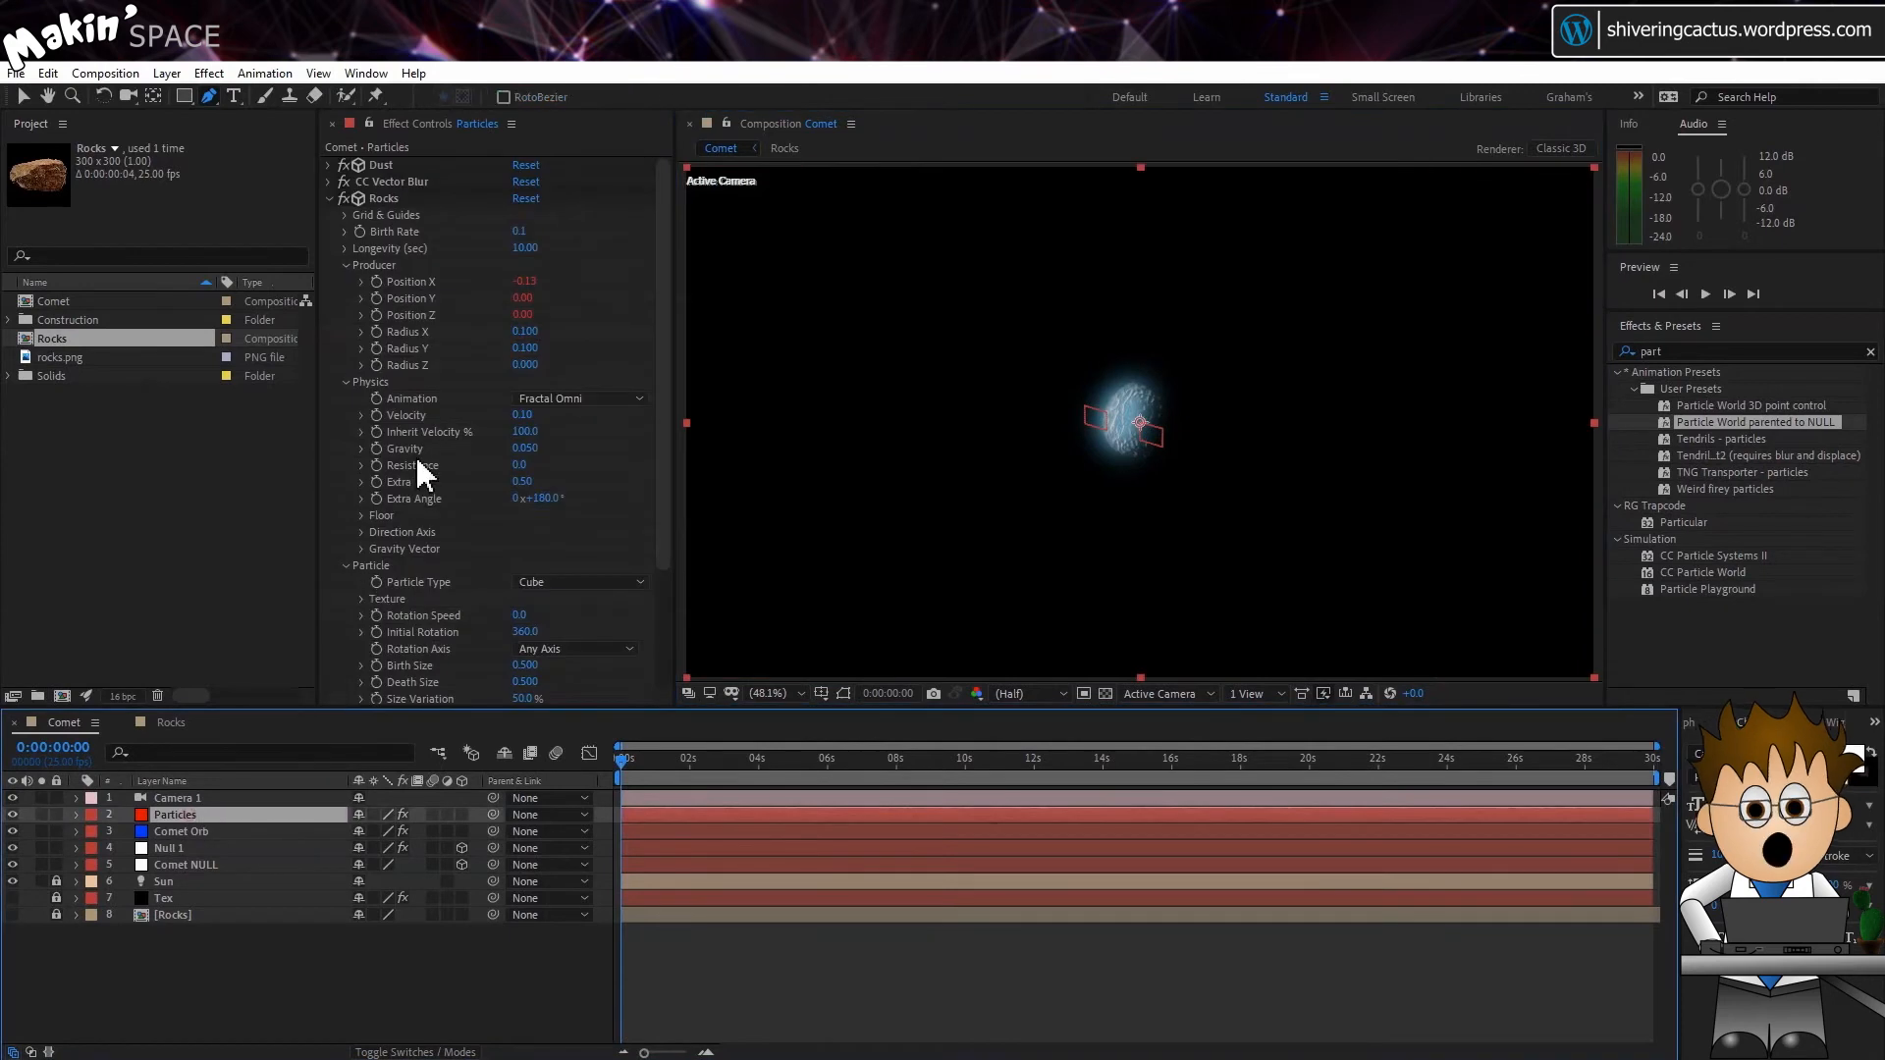
pyautogui.scroll(-3, 516, 540)
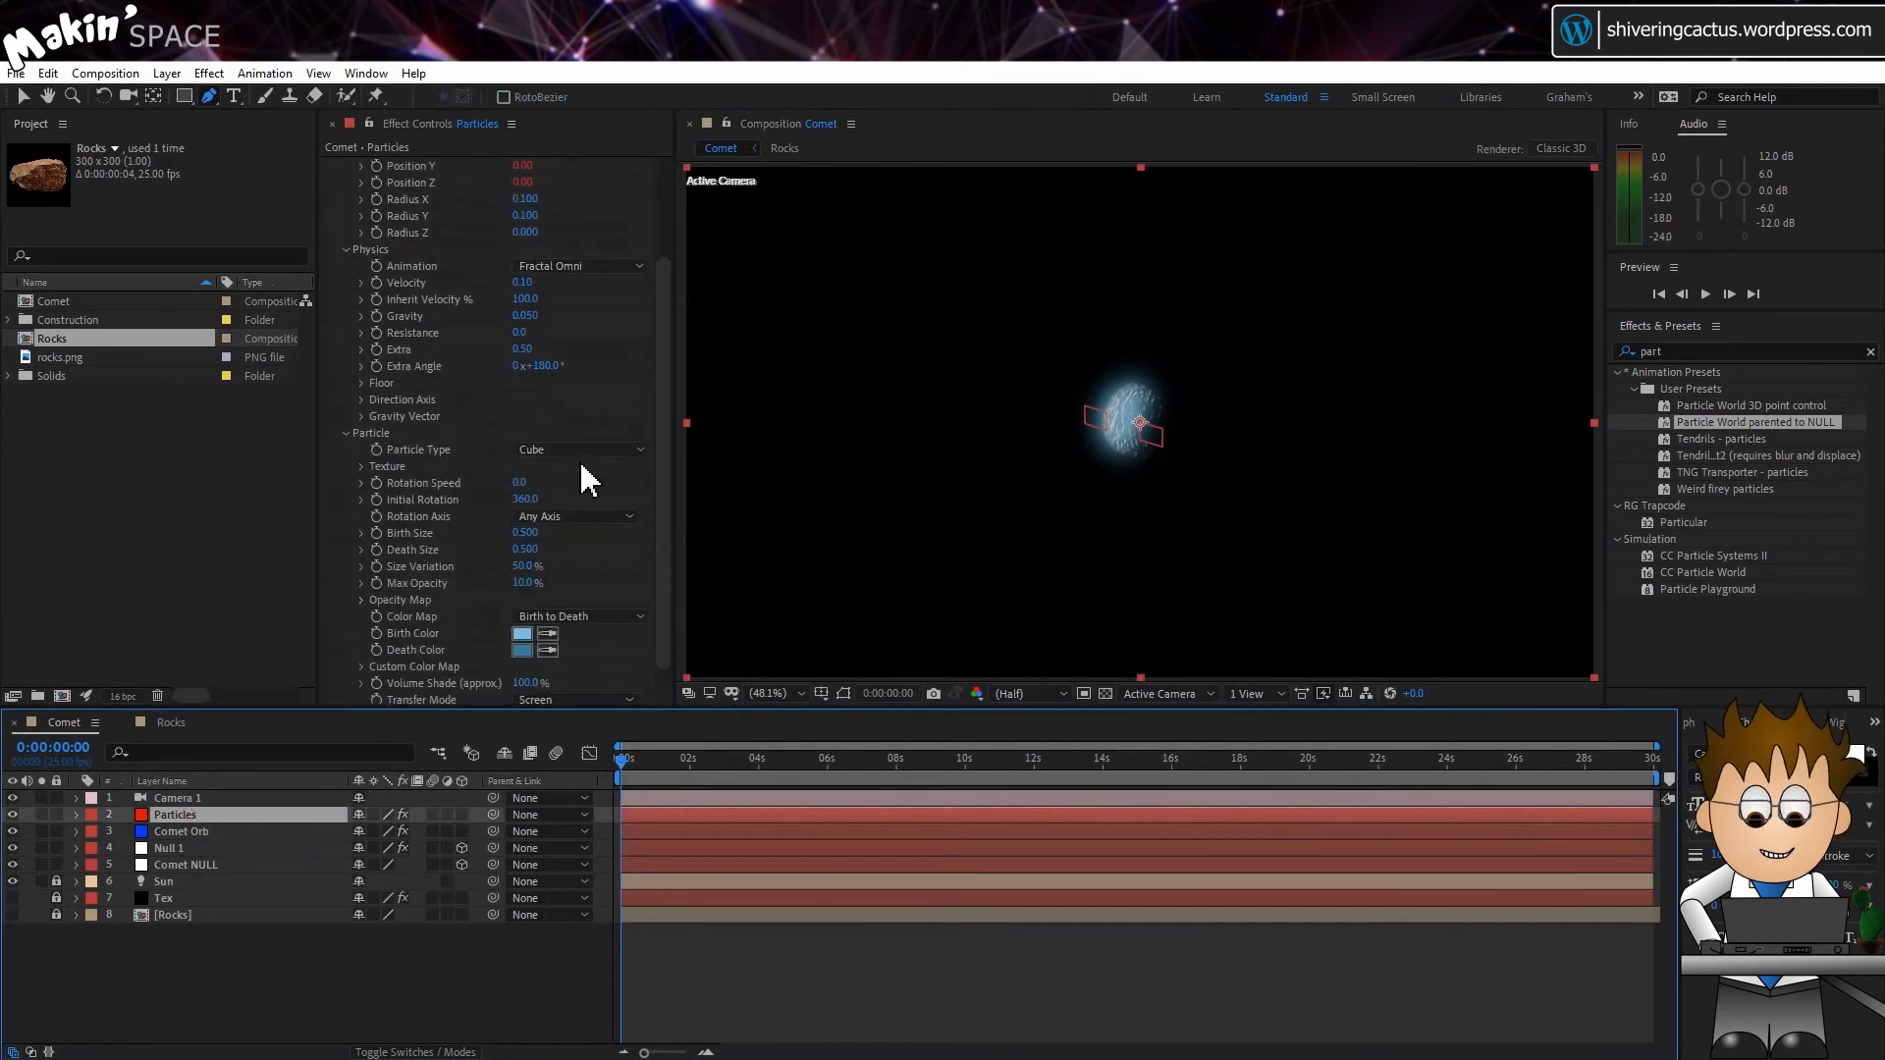
pyautogui.click(591, 454)
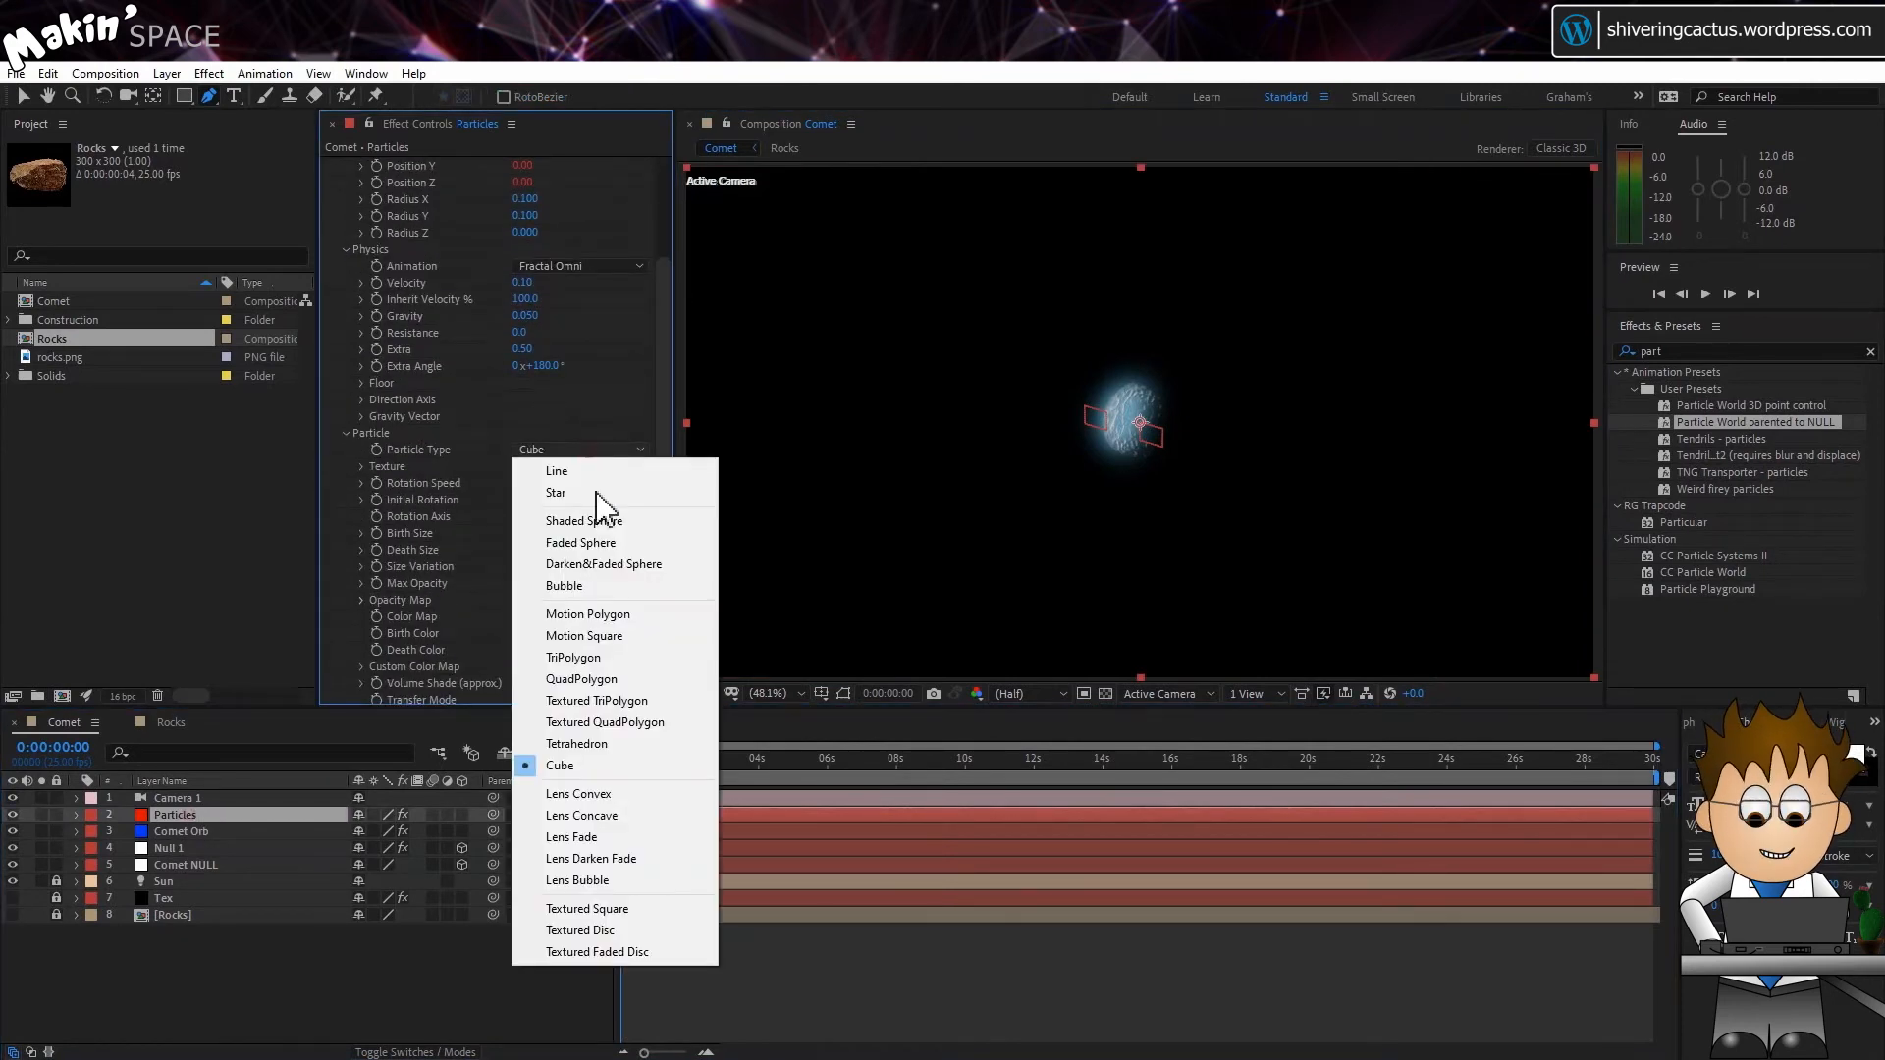
pyautogui.click(624, 937)
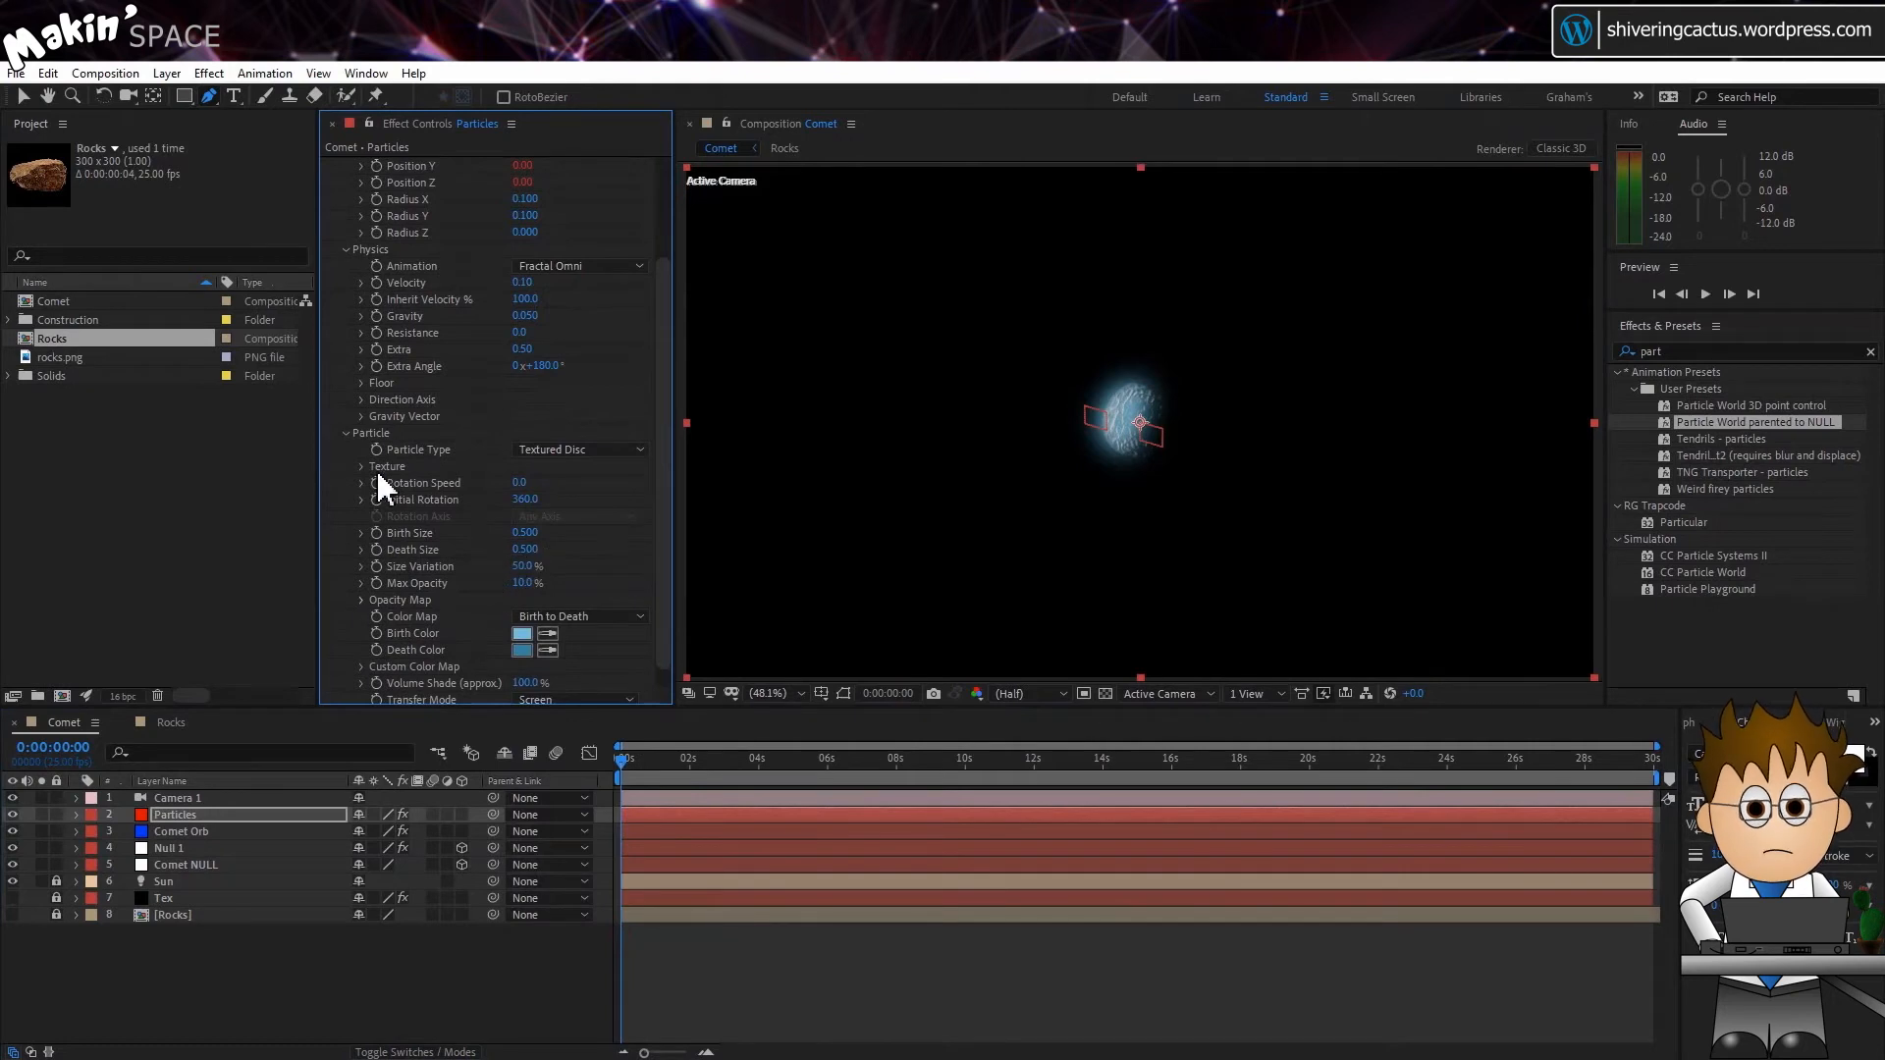
# Use the Rocks layer as the particle Texture Layer and set the Texture Time to Birth.
pyautogui.click(548, 485)
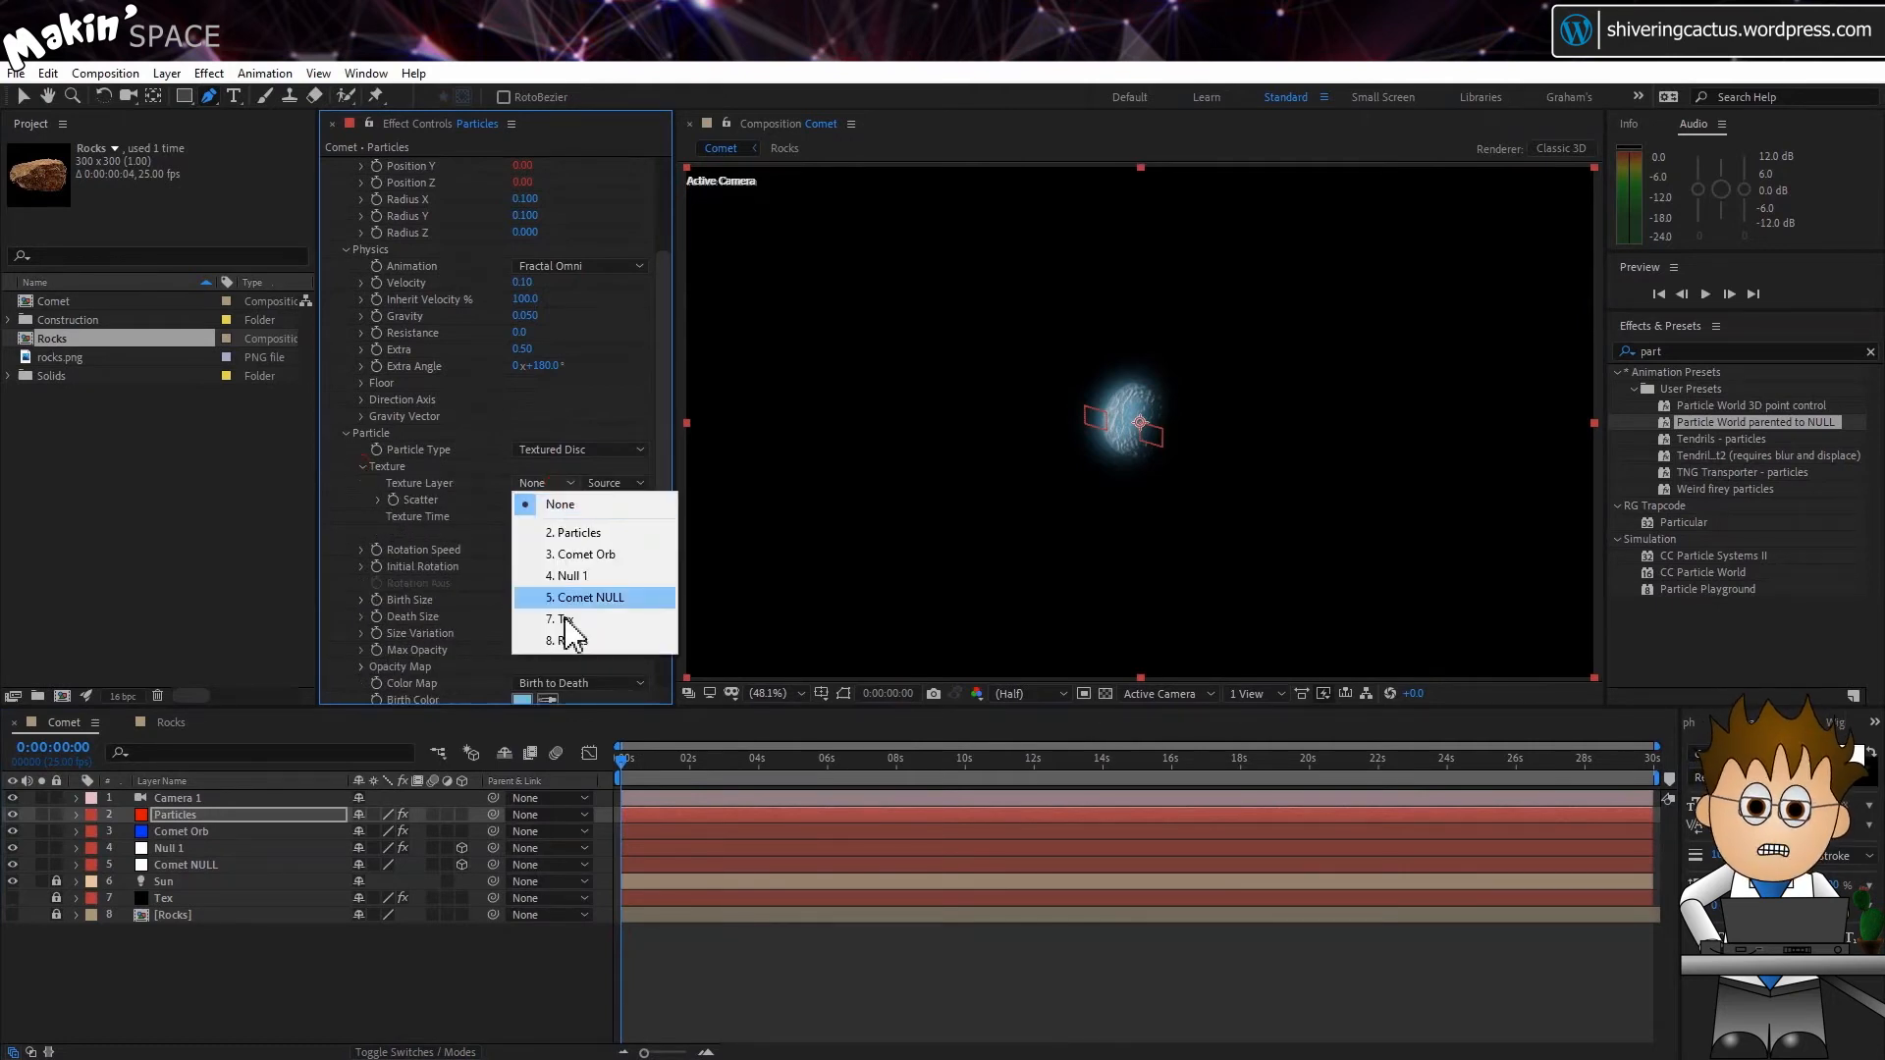
pyautogui.click(571, 642)
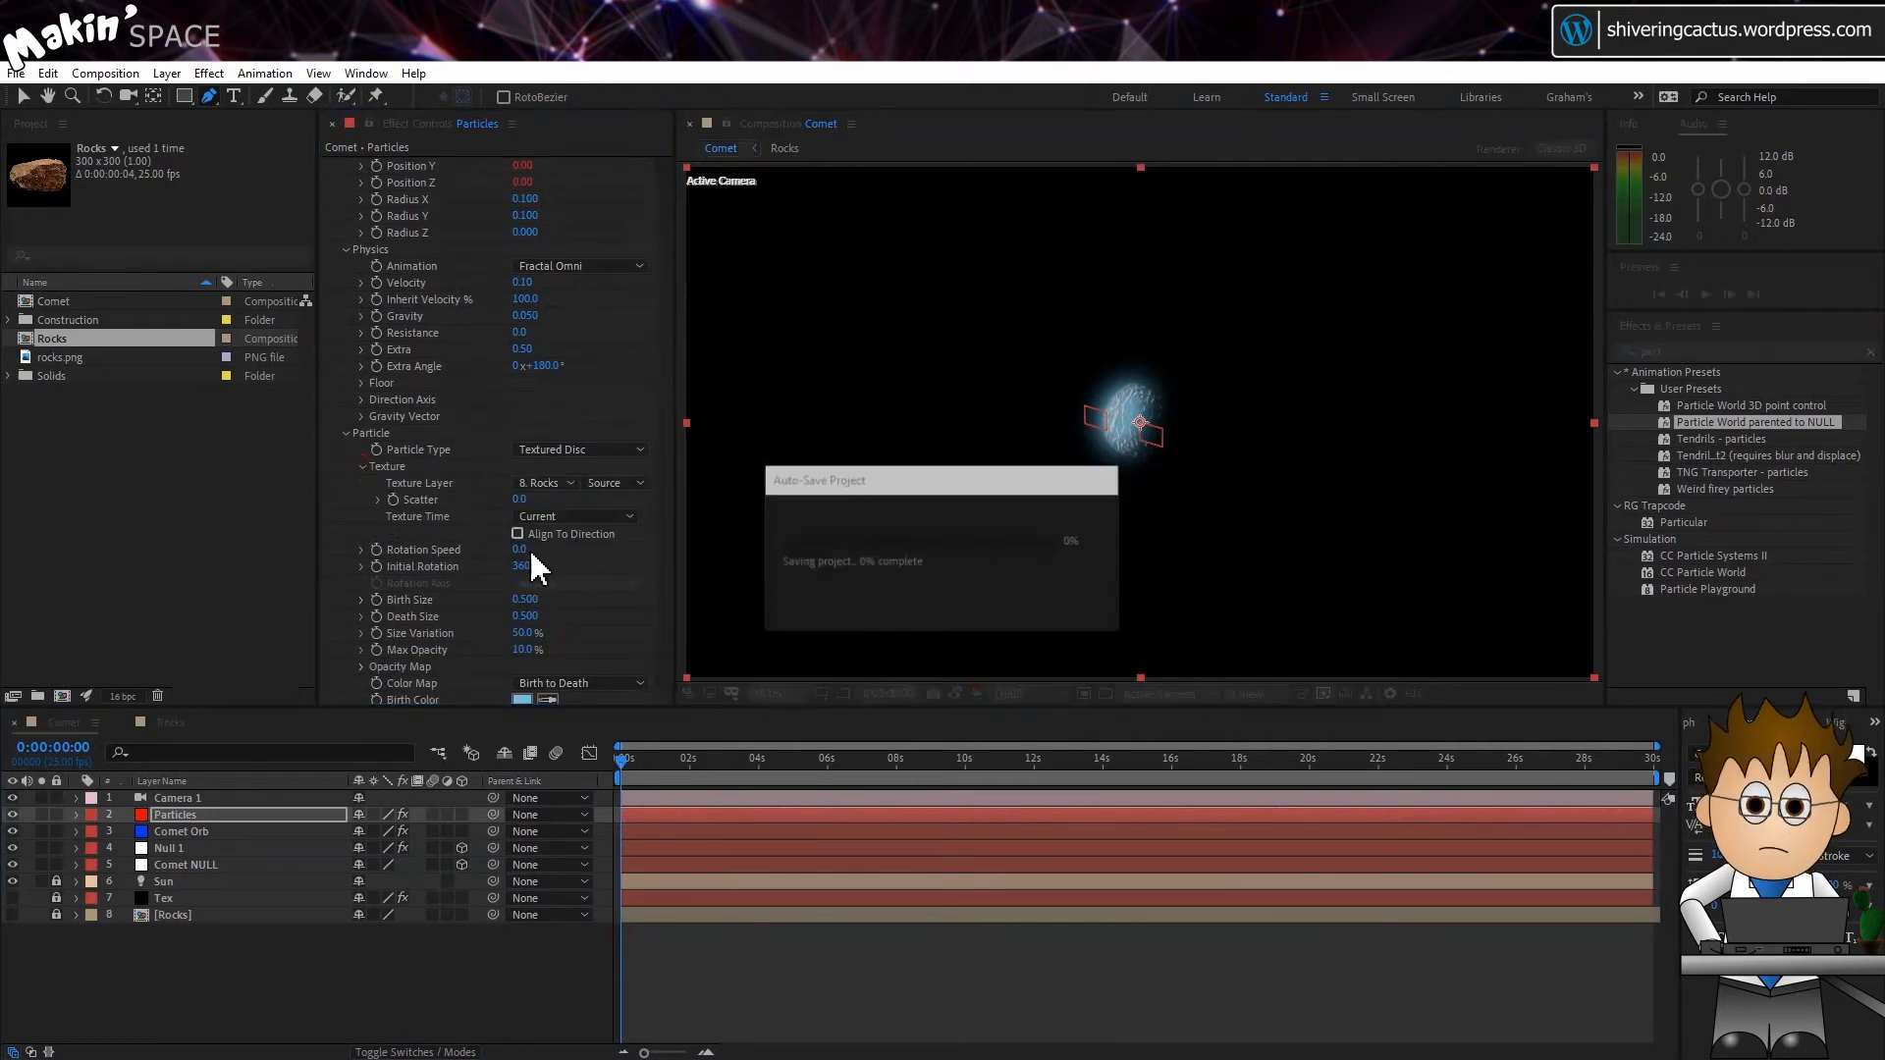
pyautogui.click(591, 516)
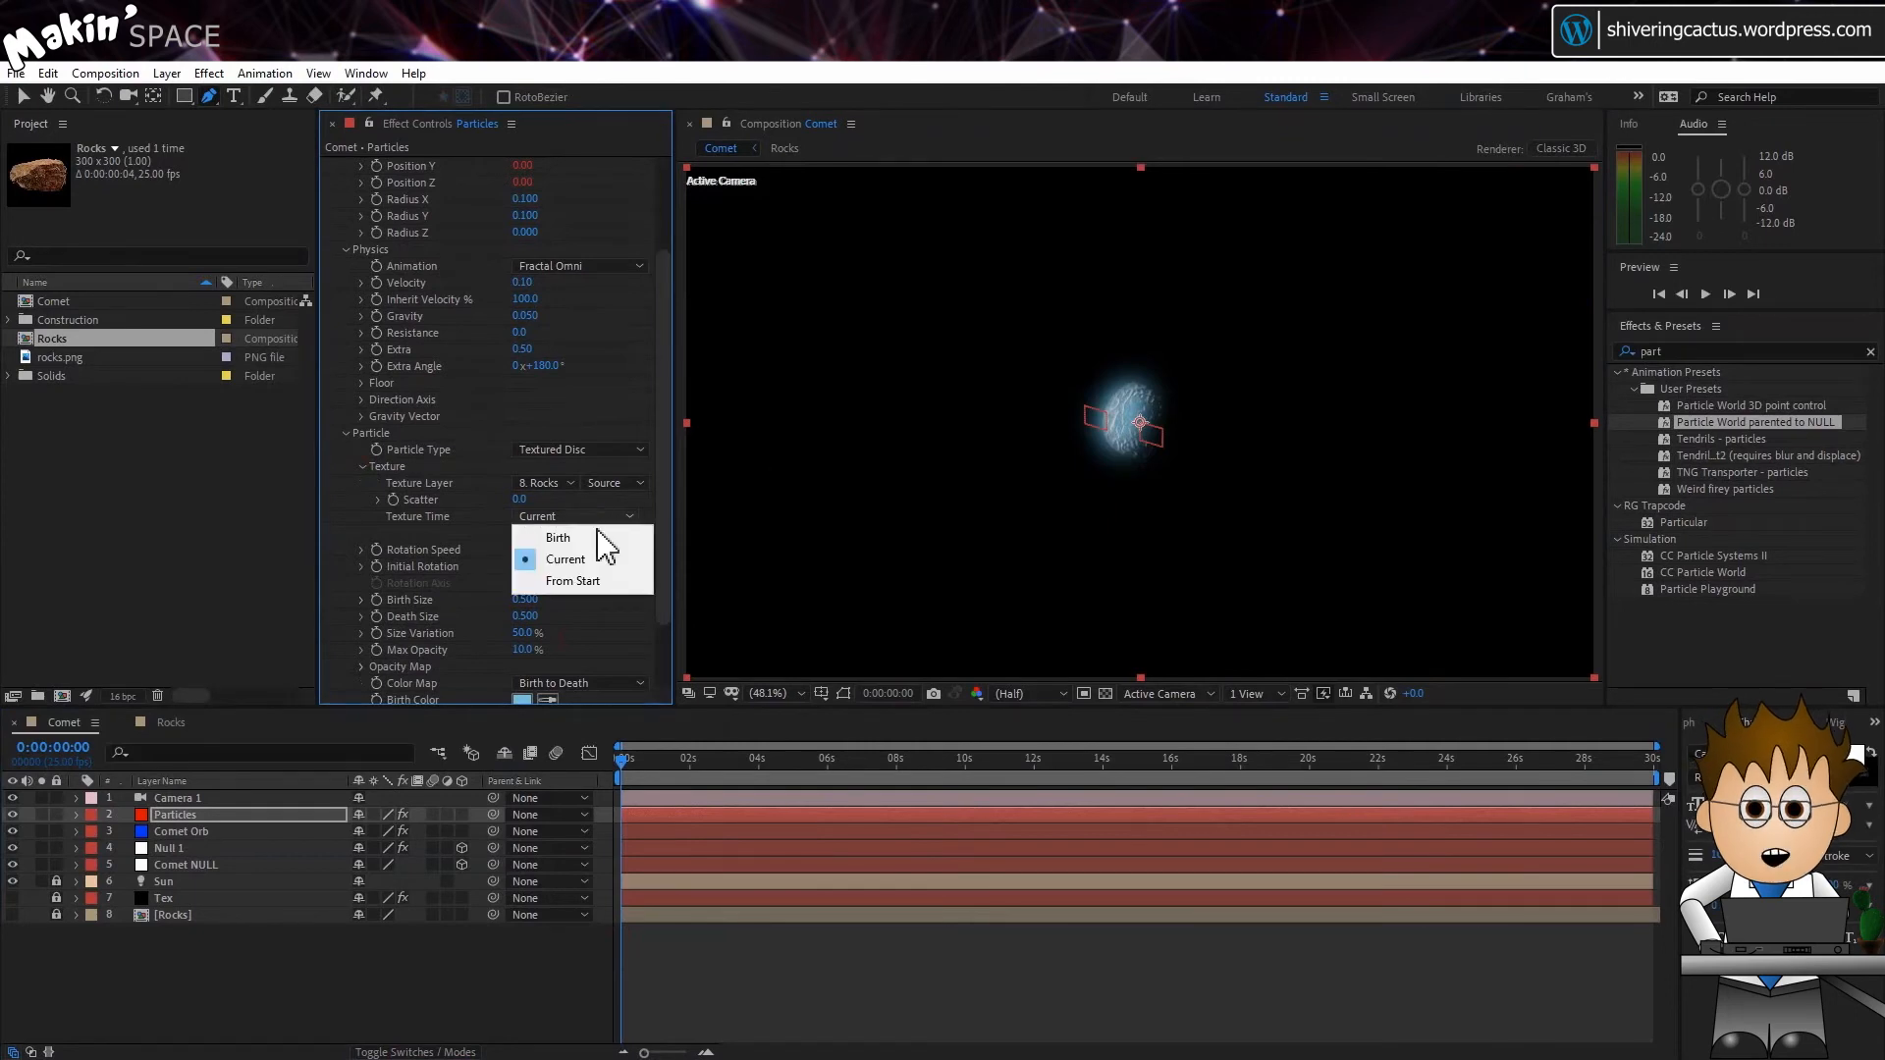
pyautogui.click(597, 536)
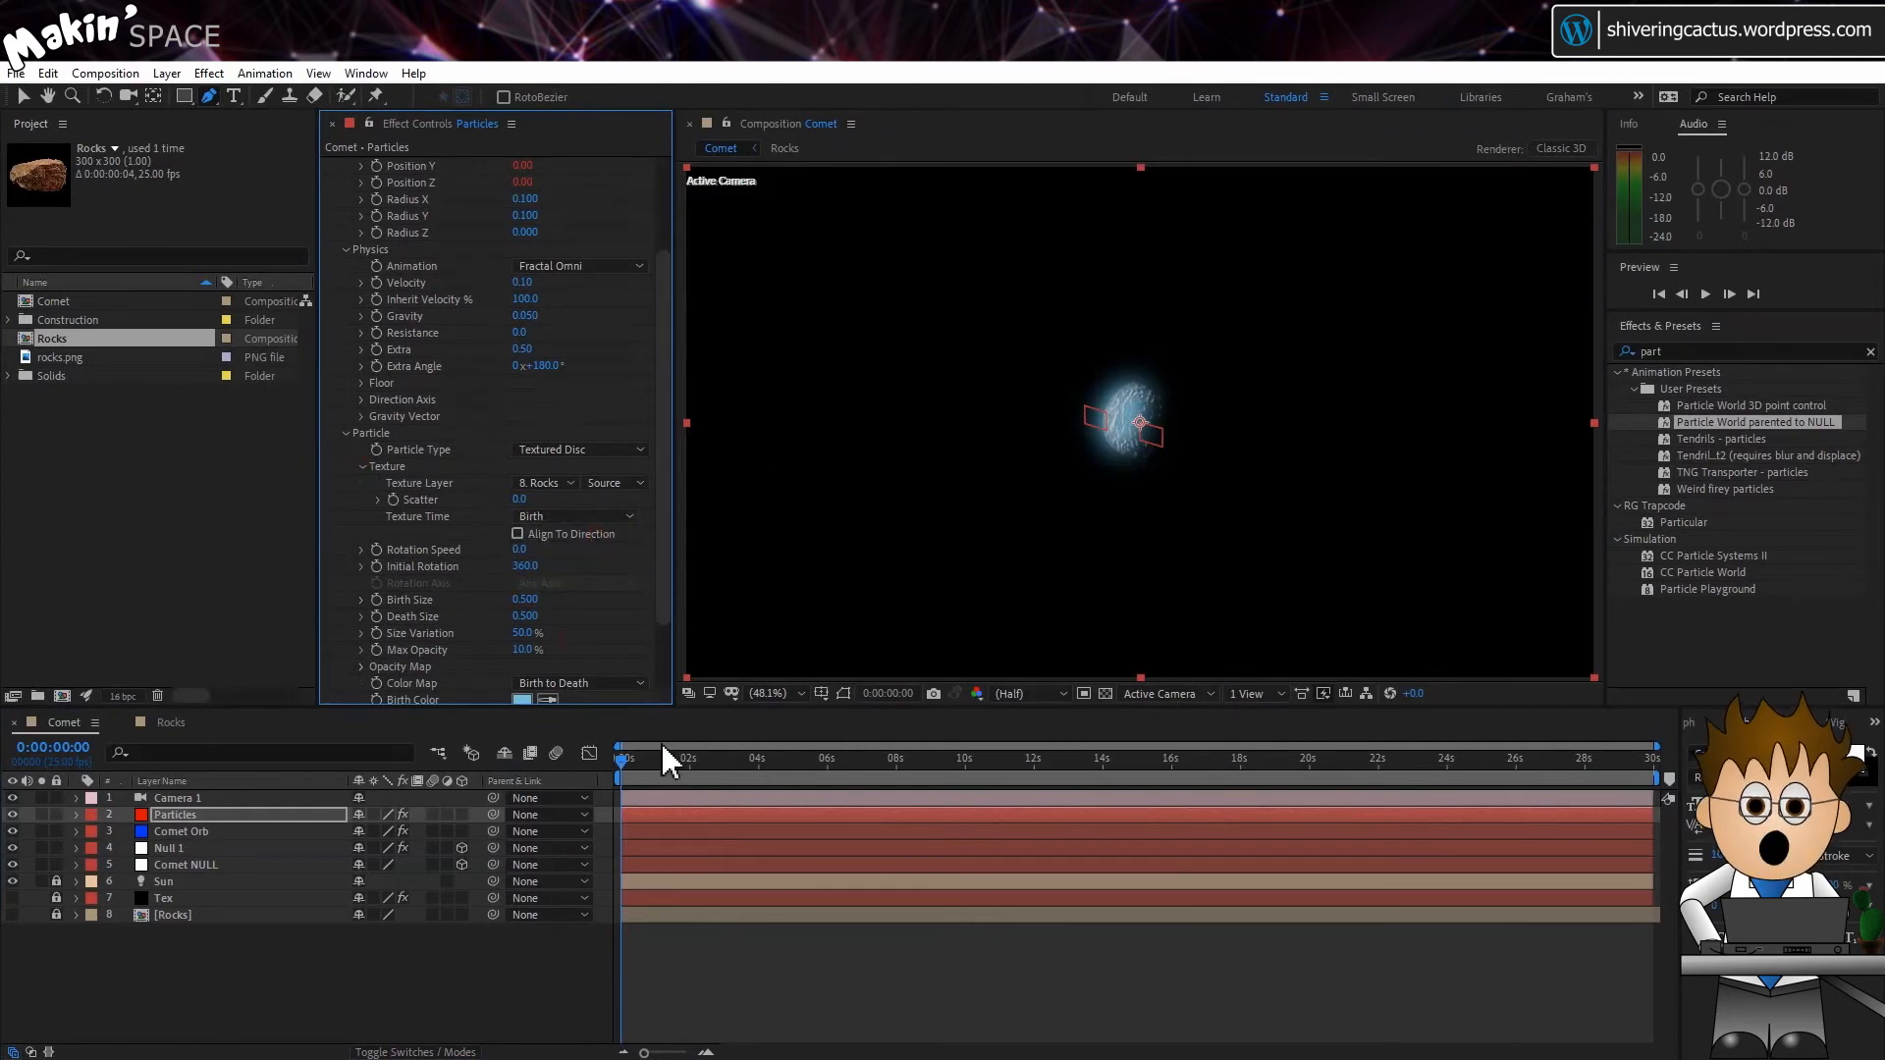
# Go to 0:00:04:04 and set the rock particles' Rotation Speed to 150.
pyautogui.moveTo(645, 760); pyautogui.dragTo(691, 764)
pyautogui.moveTo(766, 771); pyautogui.dragTo(764, 770)
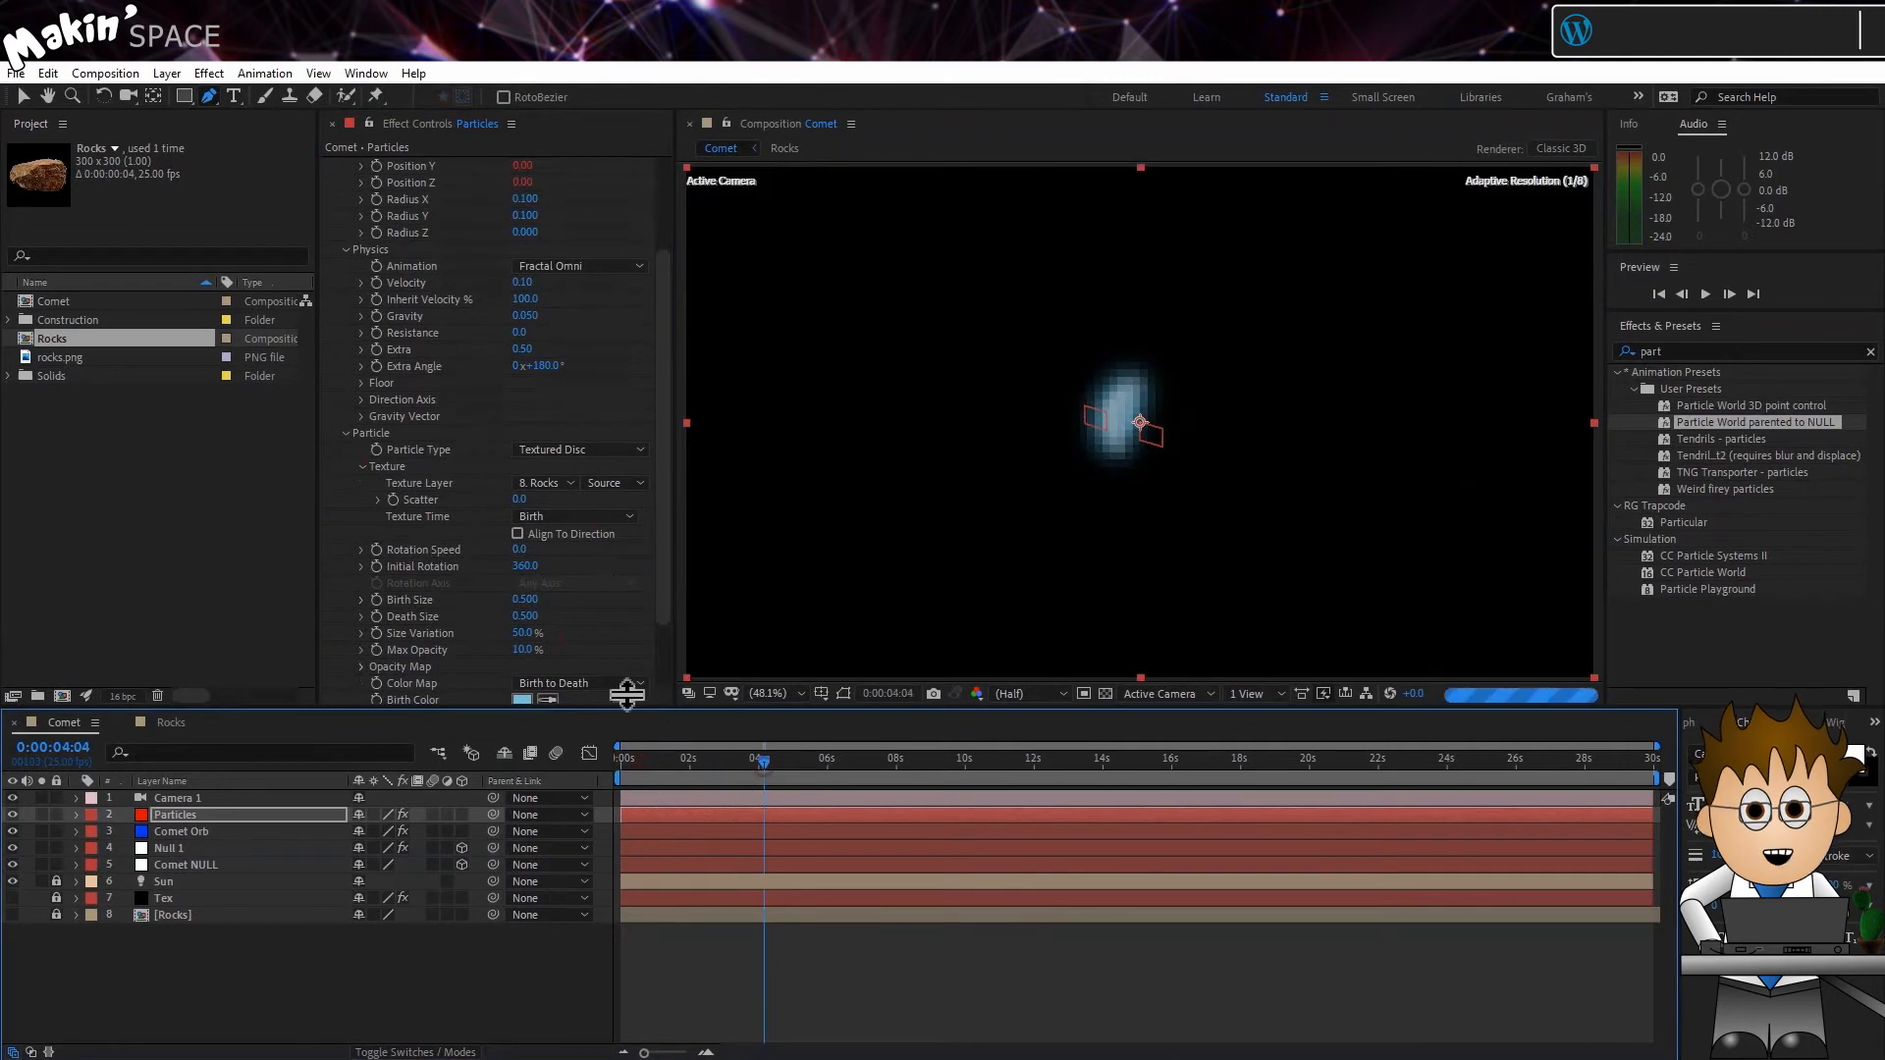
pyautogui.click(519, 550)
pyautogui.write('150')
pyautogui.press('Return')
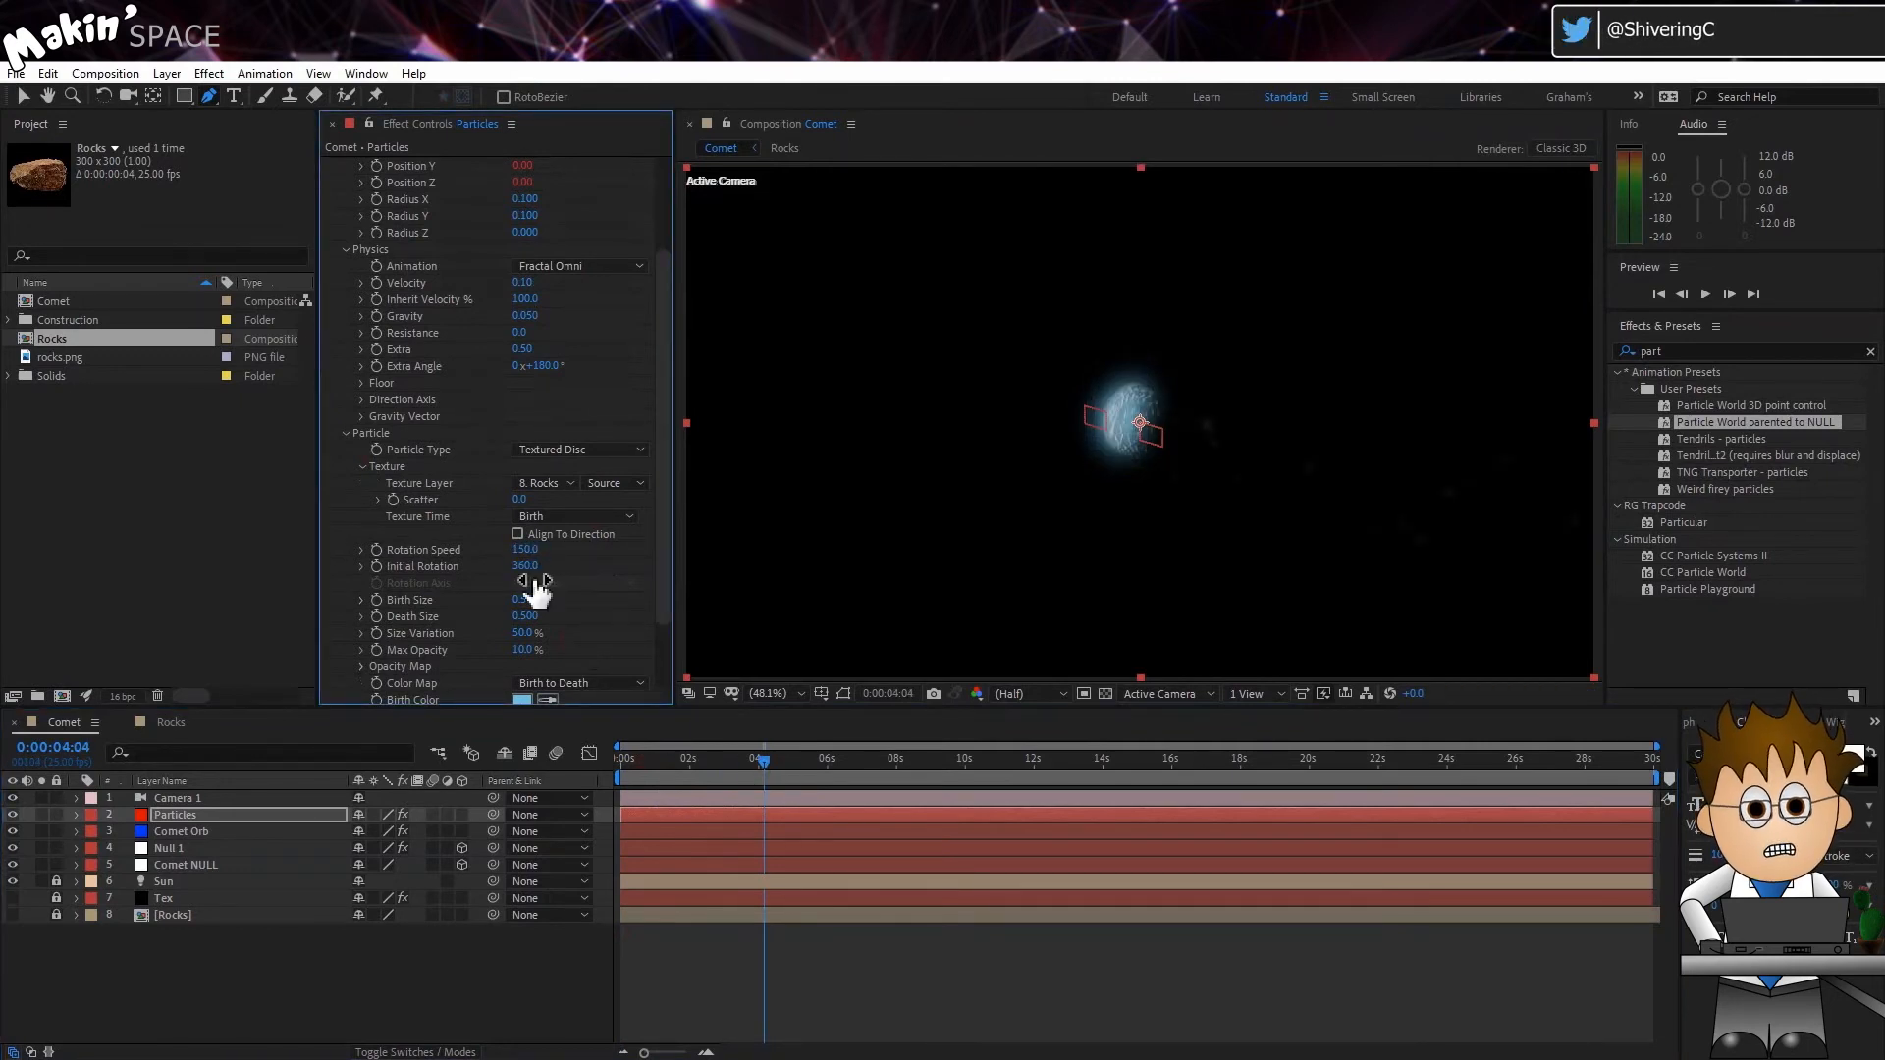
# Set the rock particles' Birth Size and Death Size to 0.300, and Size Variation and Max Opacity to 100%.
pyautogui.press('Return')
pyautogui.press('Return')
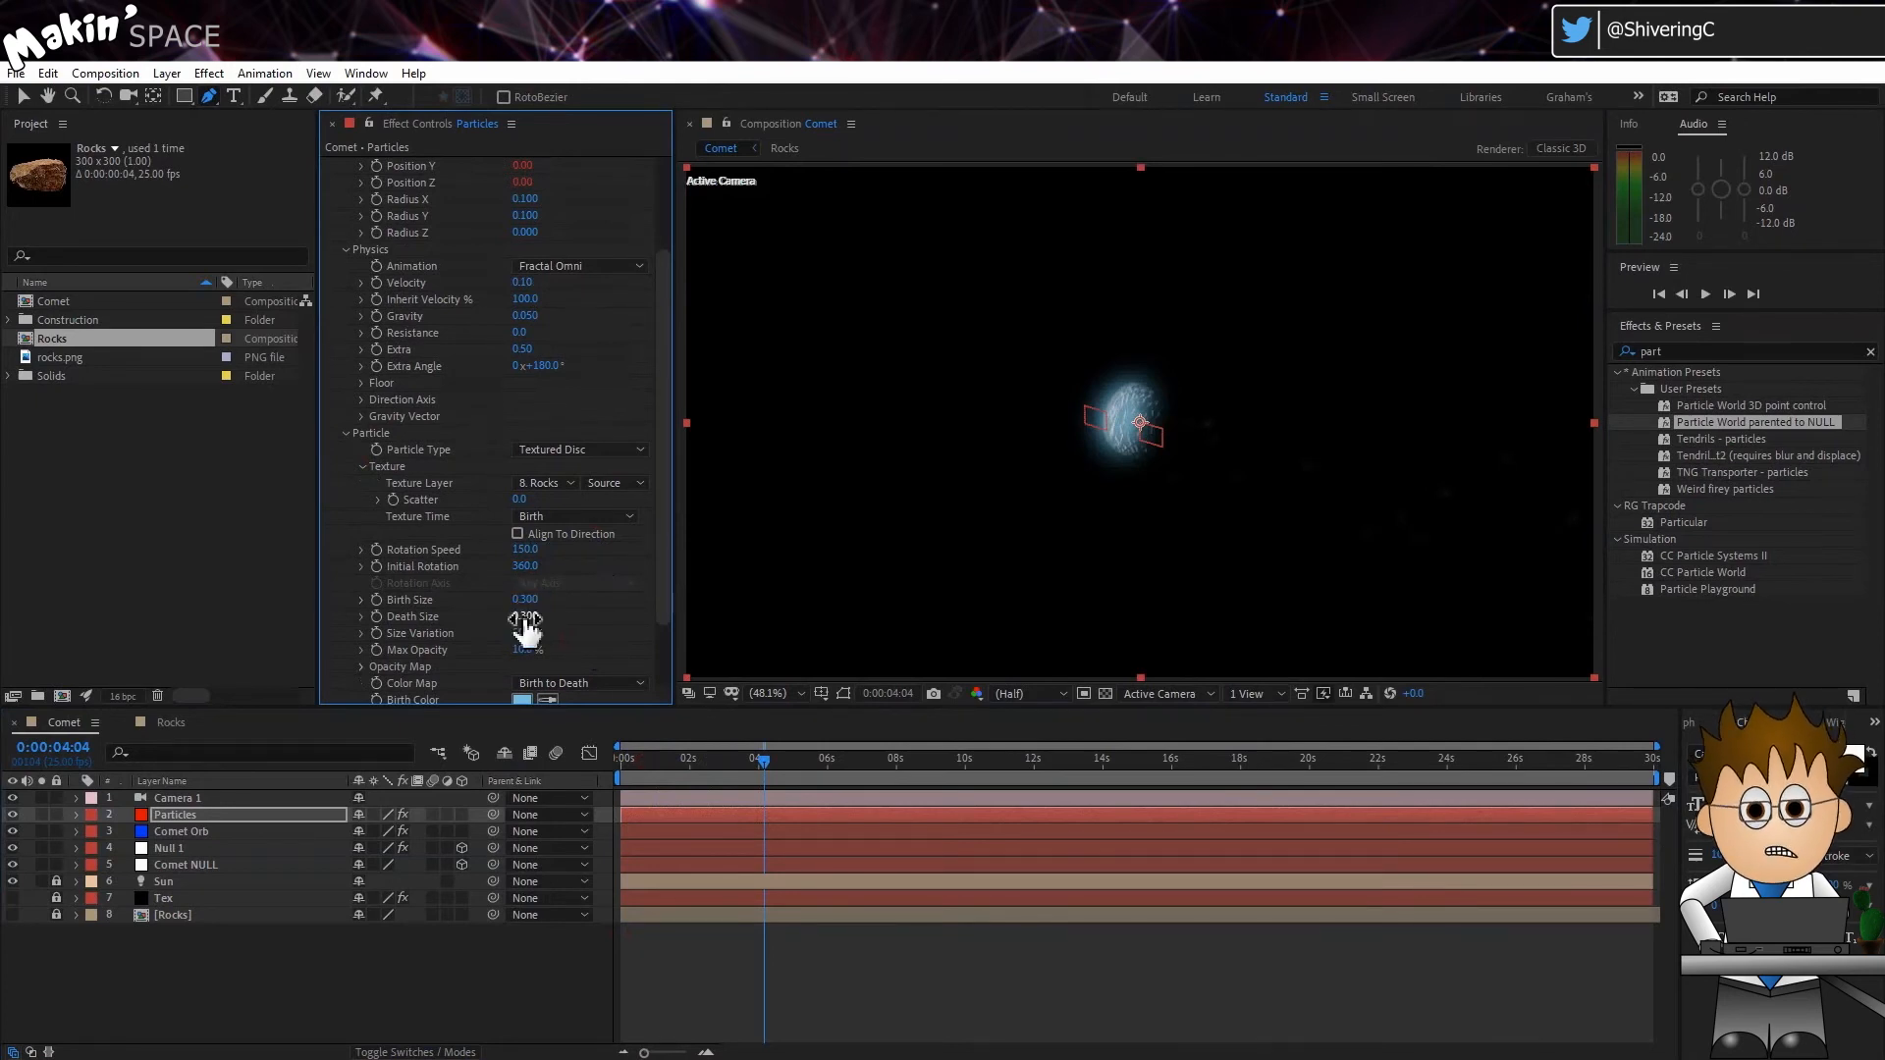
pyautogui.moveTo(524, 634); pyautogui.dragTo(861, 609)
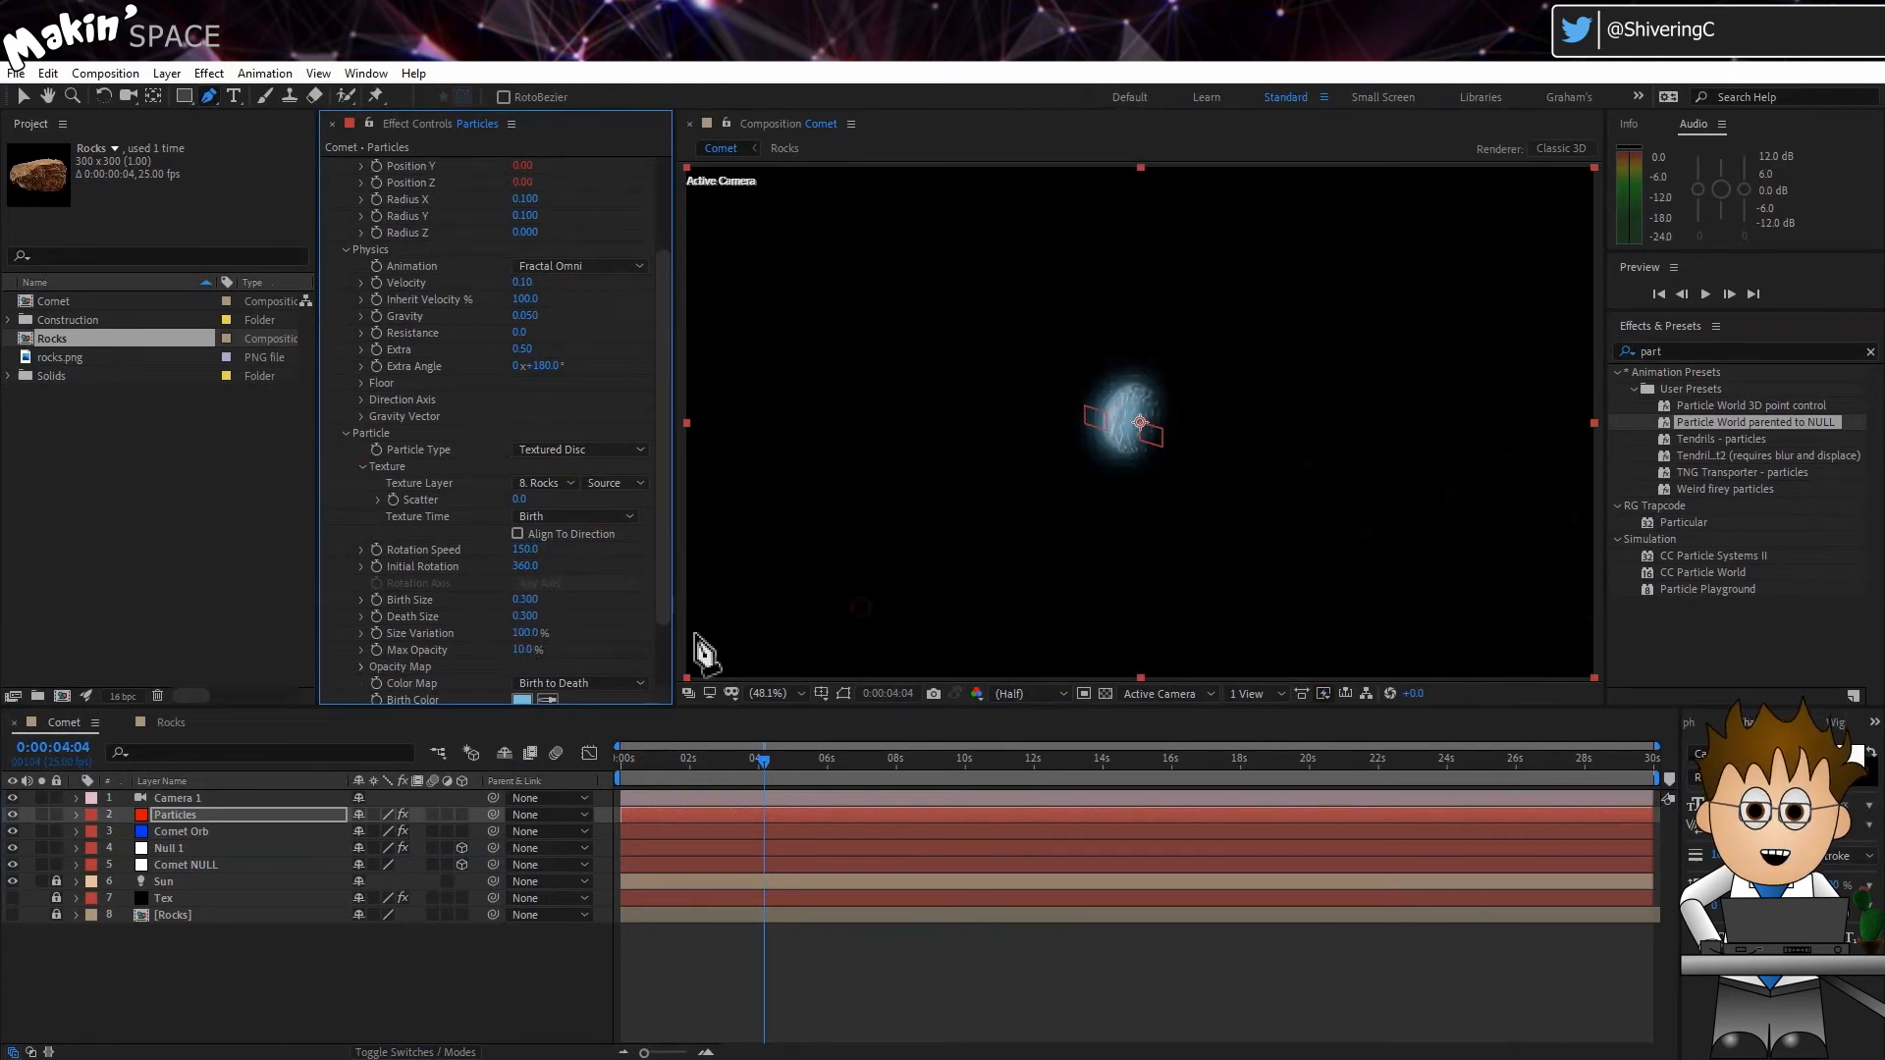
pyautogui.moveTo(525, 650); pyautogui.dragTo(858, 646)
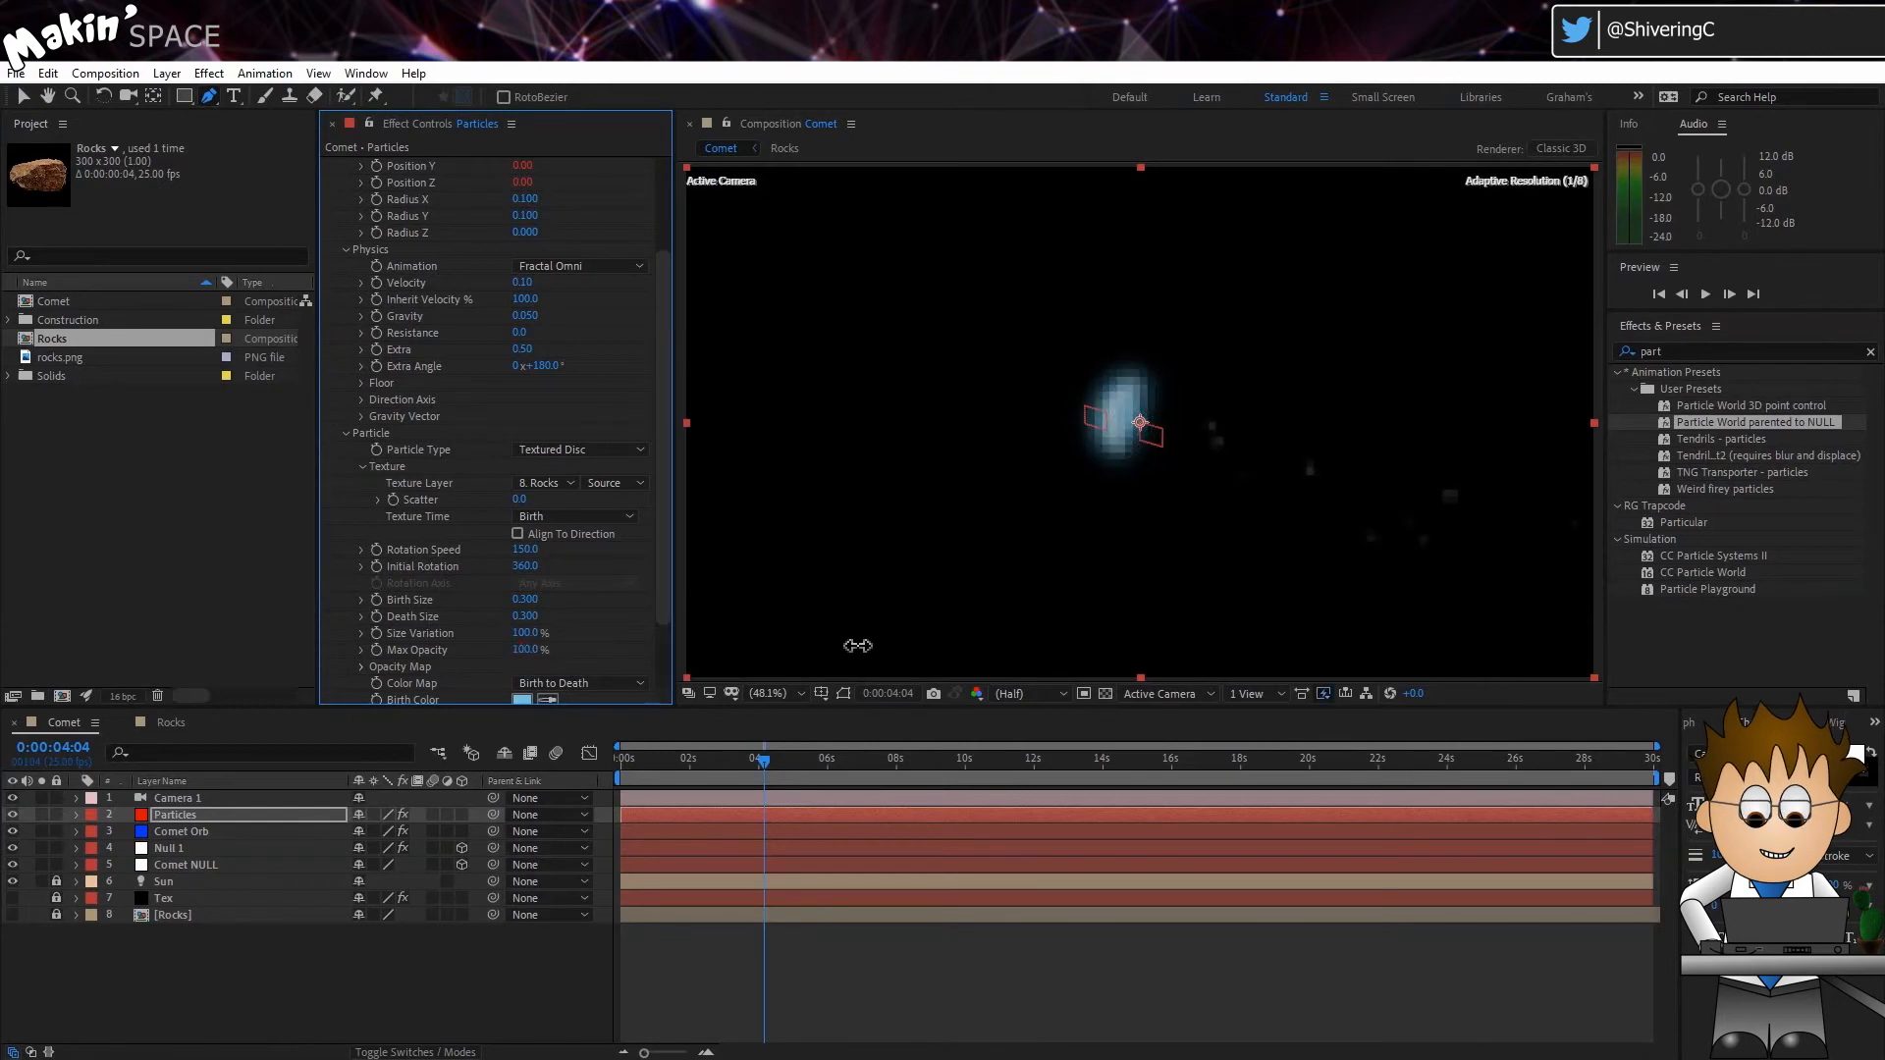
# Redraw the Rocks effect's Opacity Map so particles start invisible, fade in and hold full opacity until death.
pyautogui.click(364, 669)
pyautogui.scroll(-3, 407, 630)
pyautogui.click(23, 97)
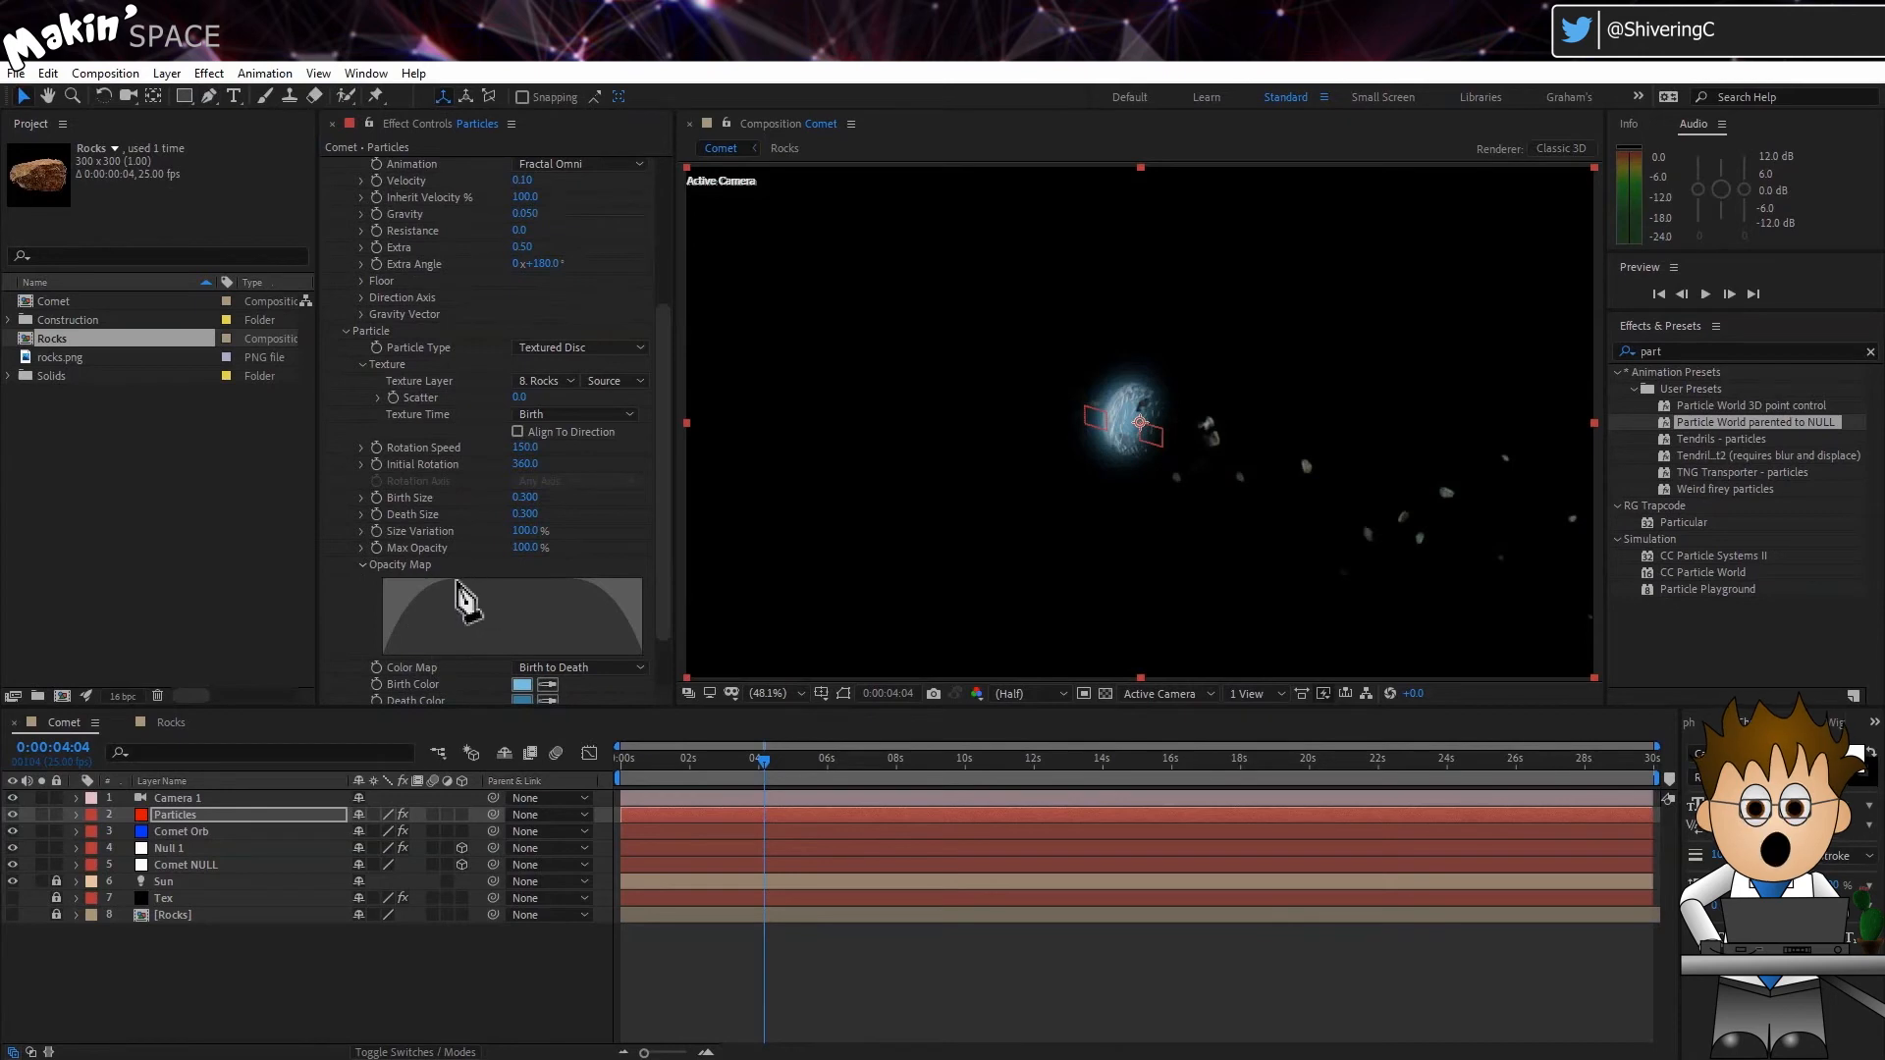
pyautogui.scroll(-1, 494, 593)
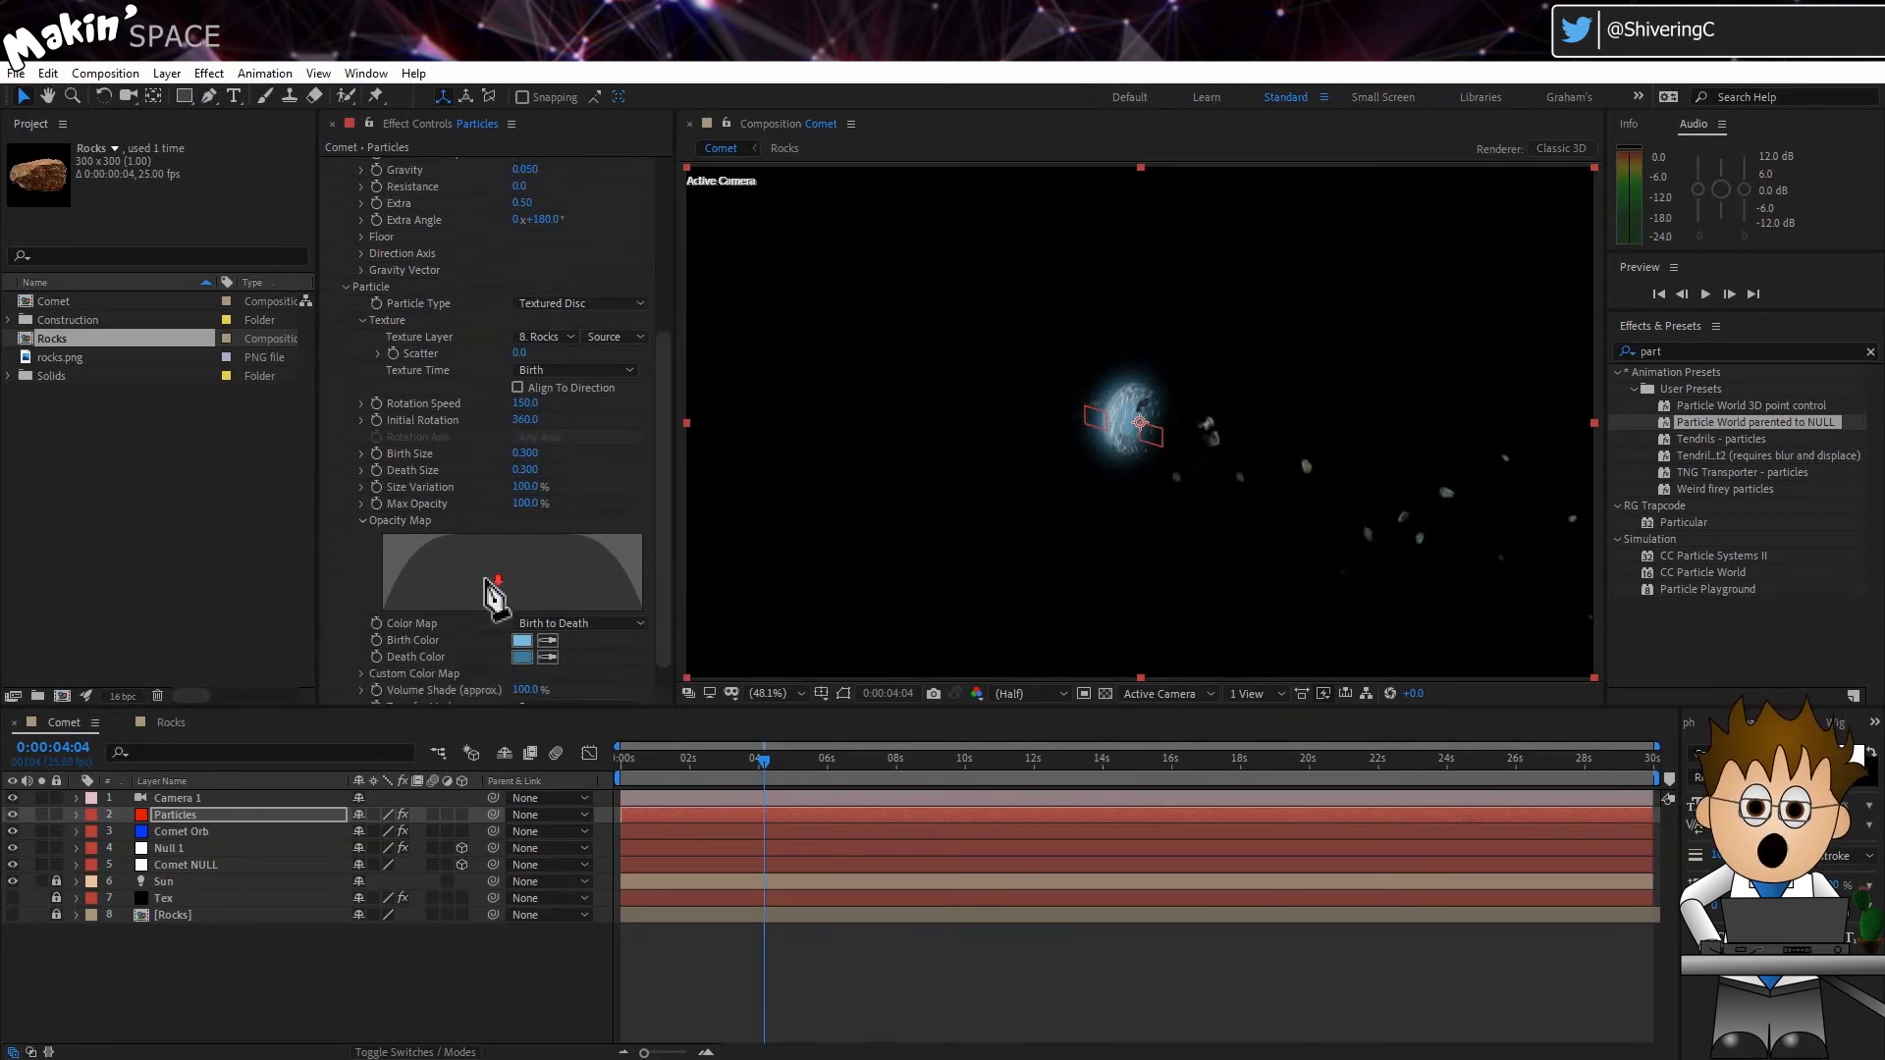
pyautogui.moveTo(483, 535)
pyautogui.mouseDown()
pyautogui.moveTo(418, 609)
pyautogui.moveTo(385, 610)
pyautogui.moveTo(430, 625)
pyautogui.mouseUp()
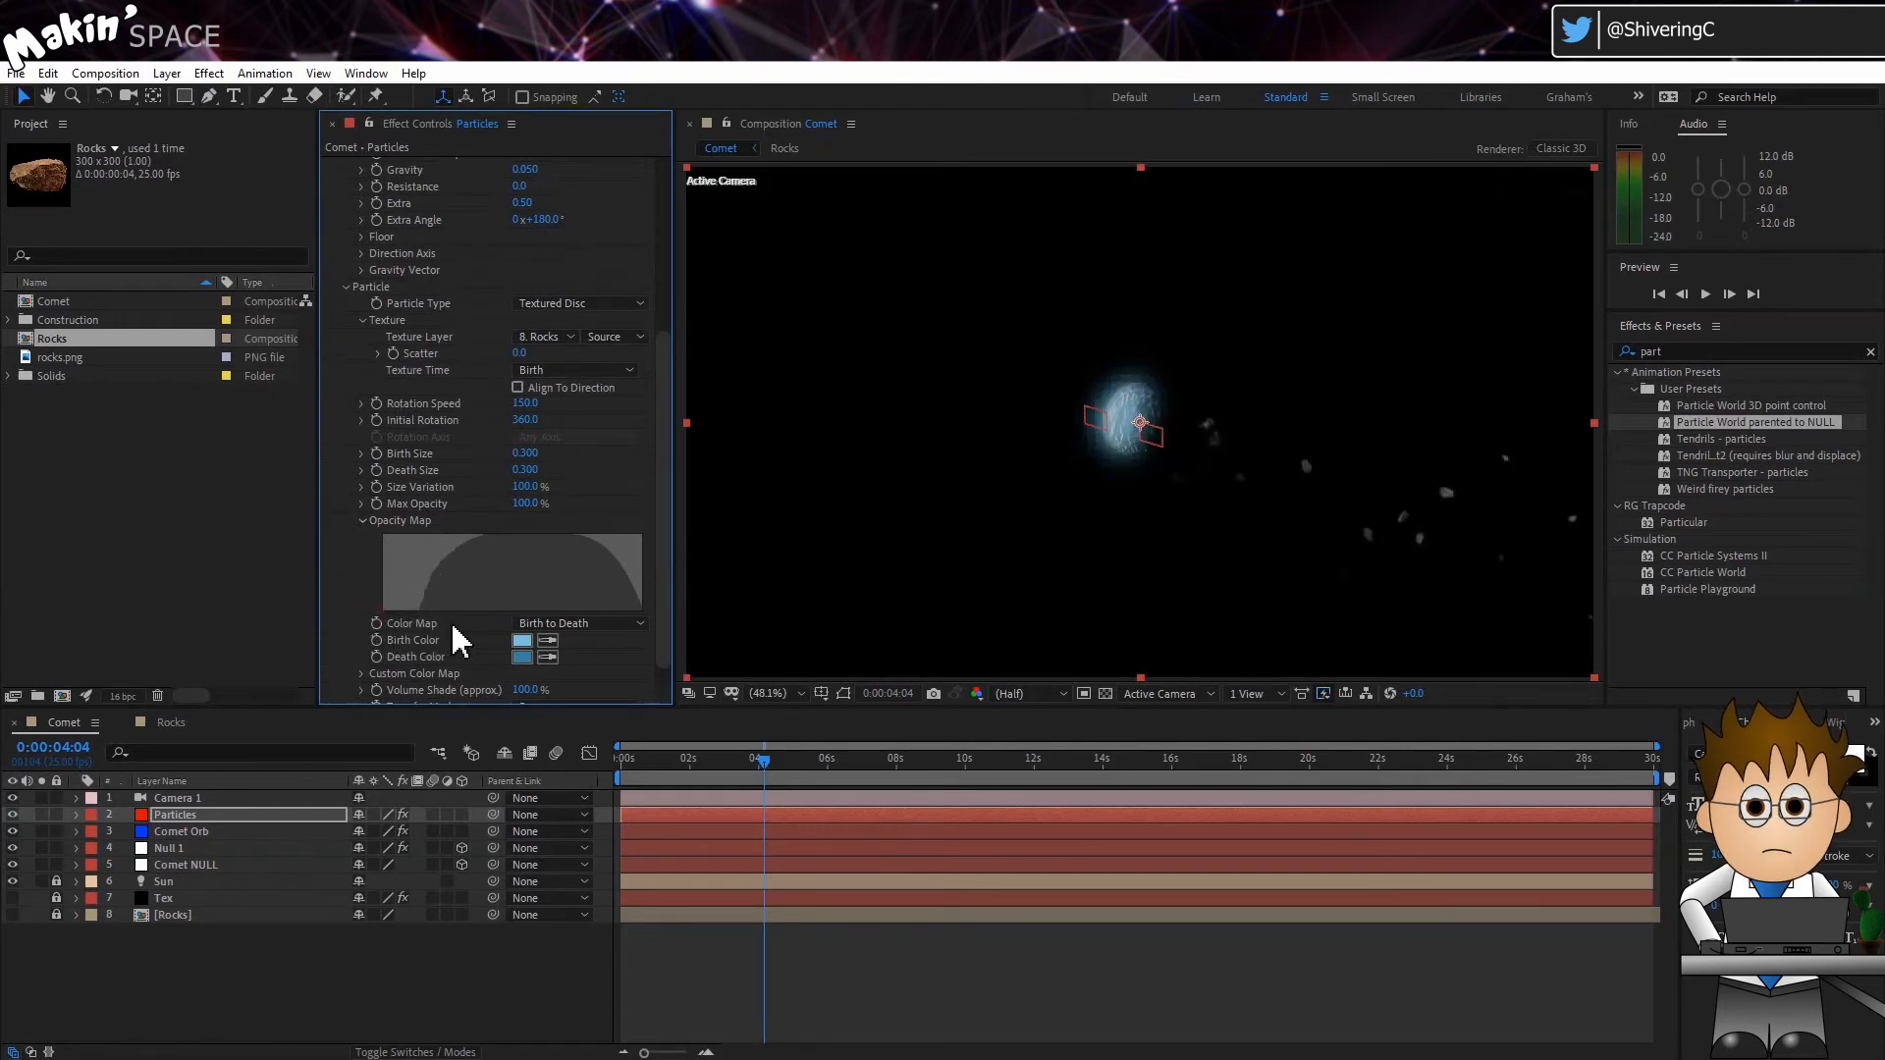
pyautogui.moveTo(559, 547); pyautogui.dragTo(686, 546)
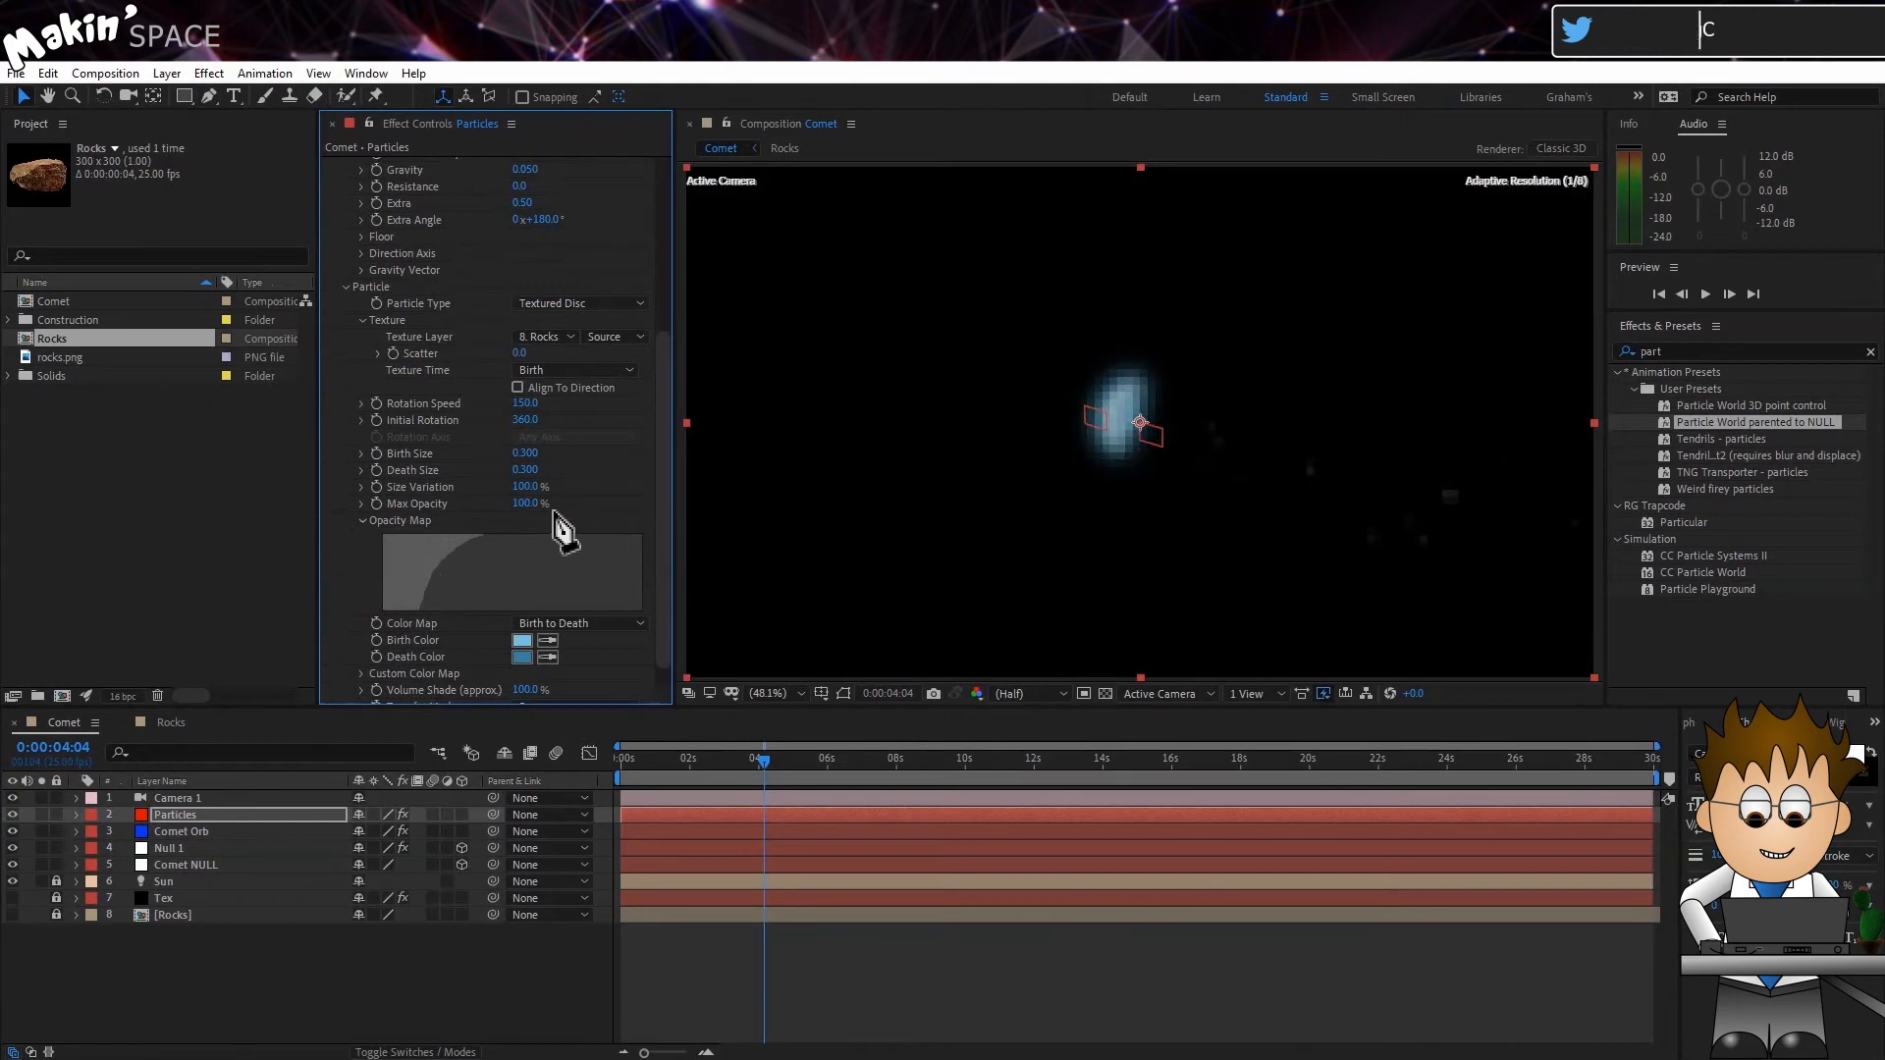
# Change the rock particles' Birth Color and Death Color to a more saturated bright blue.
pyautogui.scroll(-1, 550, 570)
pyautogui.click(521, 611)
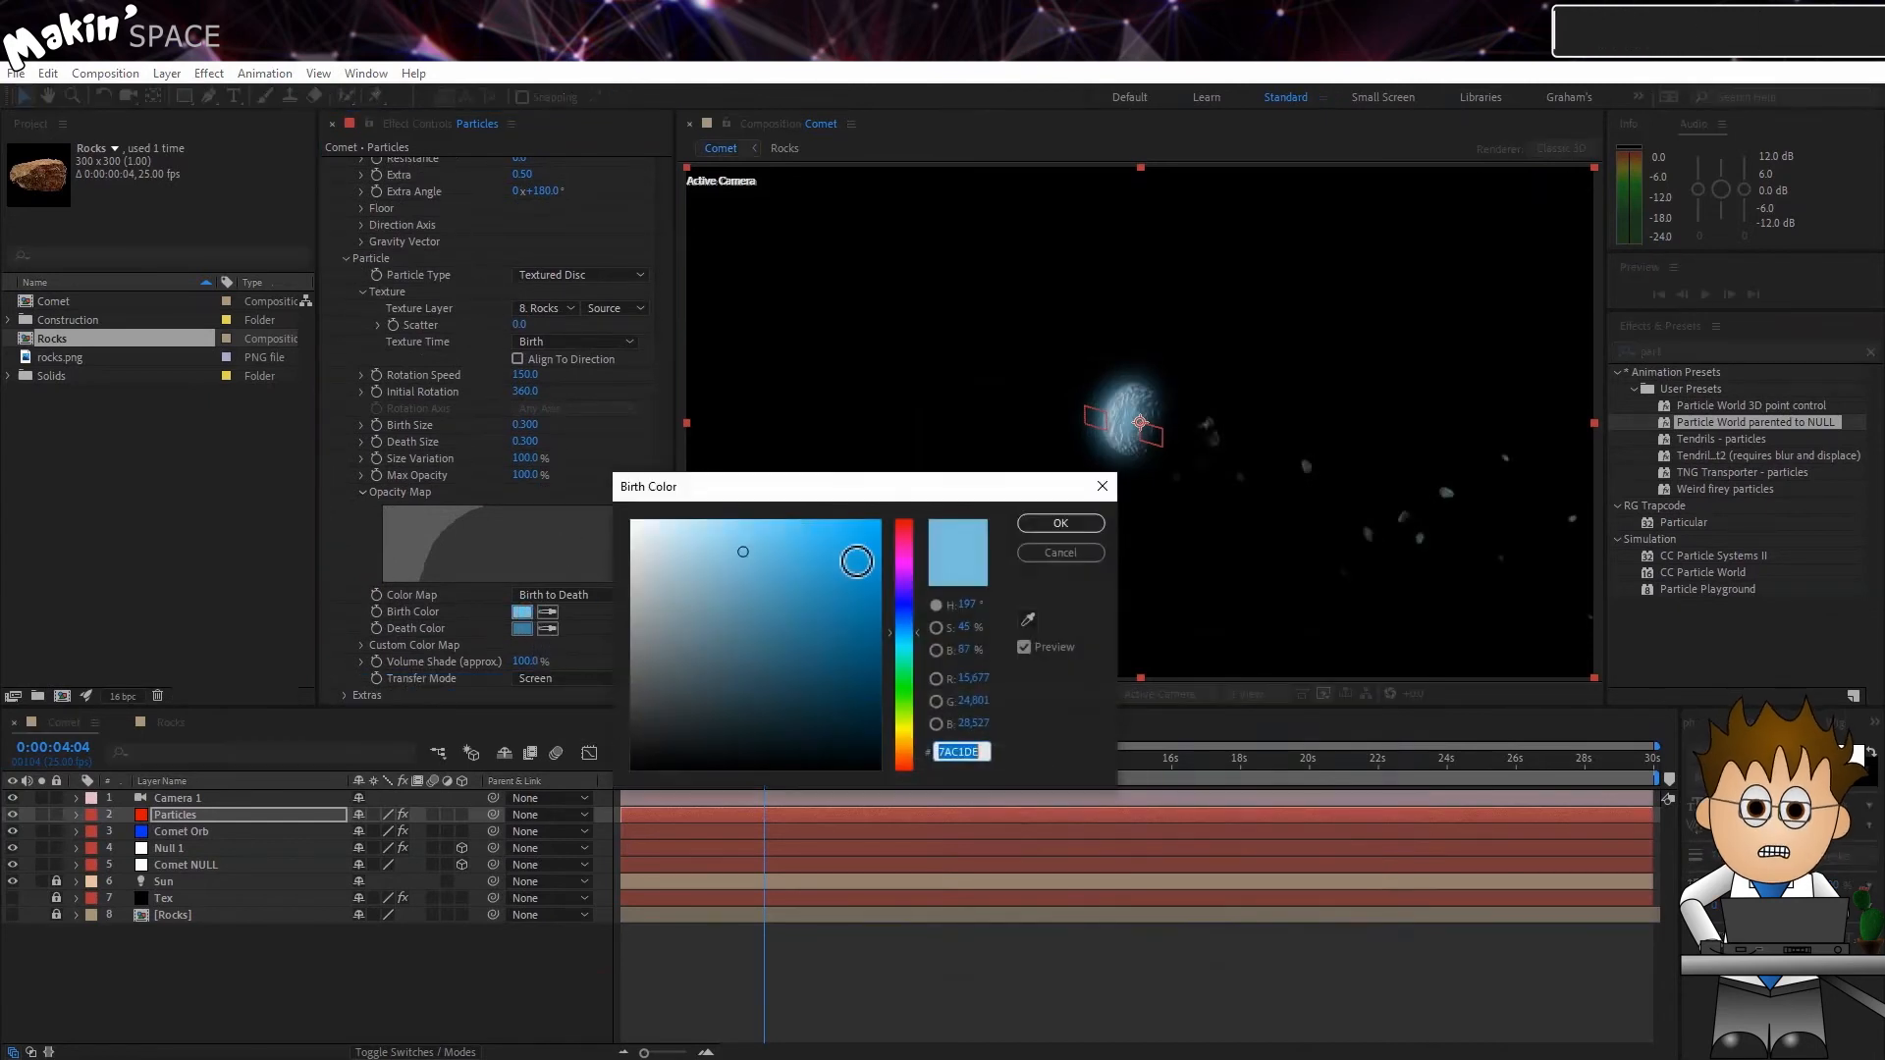
pyautogui.moveTo(772, 549); pyautogui.dragTo(976, 497)
pyautogui.click(1041, 522)
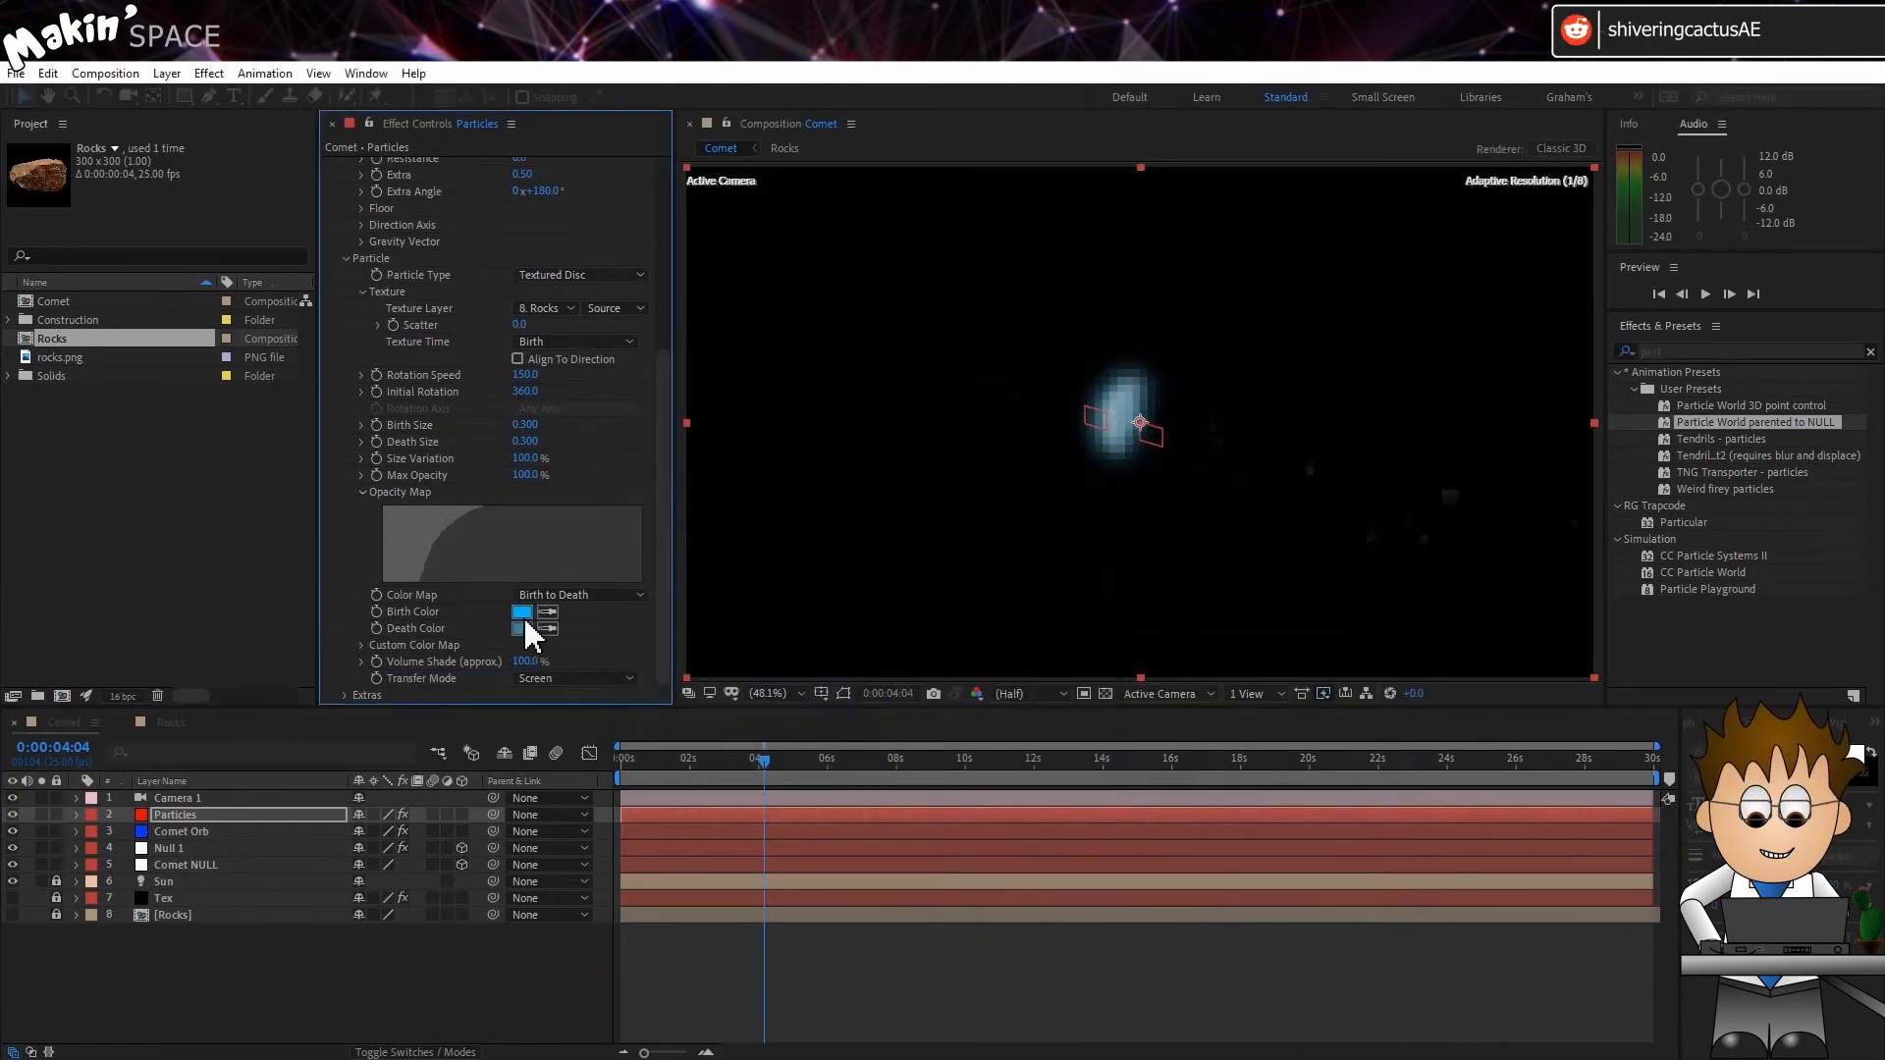
pyautogui.click(521, 630)
pyautogui.moveTo(797, 589); pyautogui.dragTo(980, 479)
pyautogui.click(1054, 525)
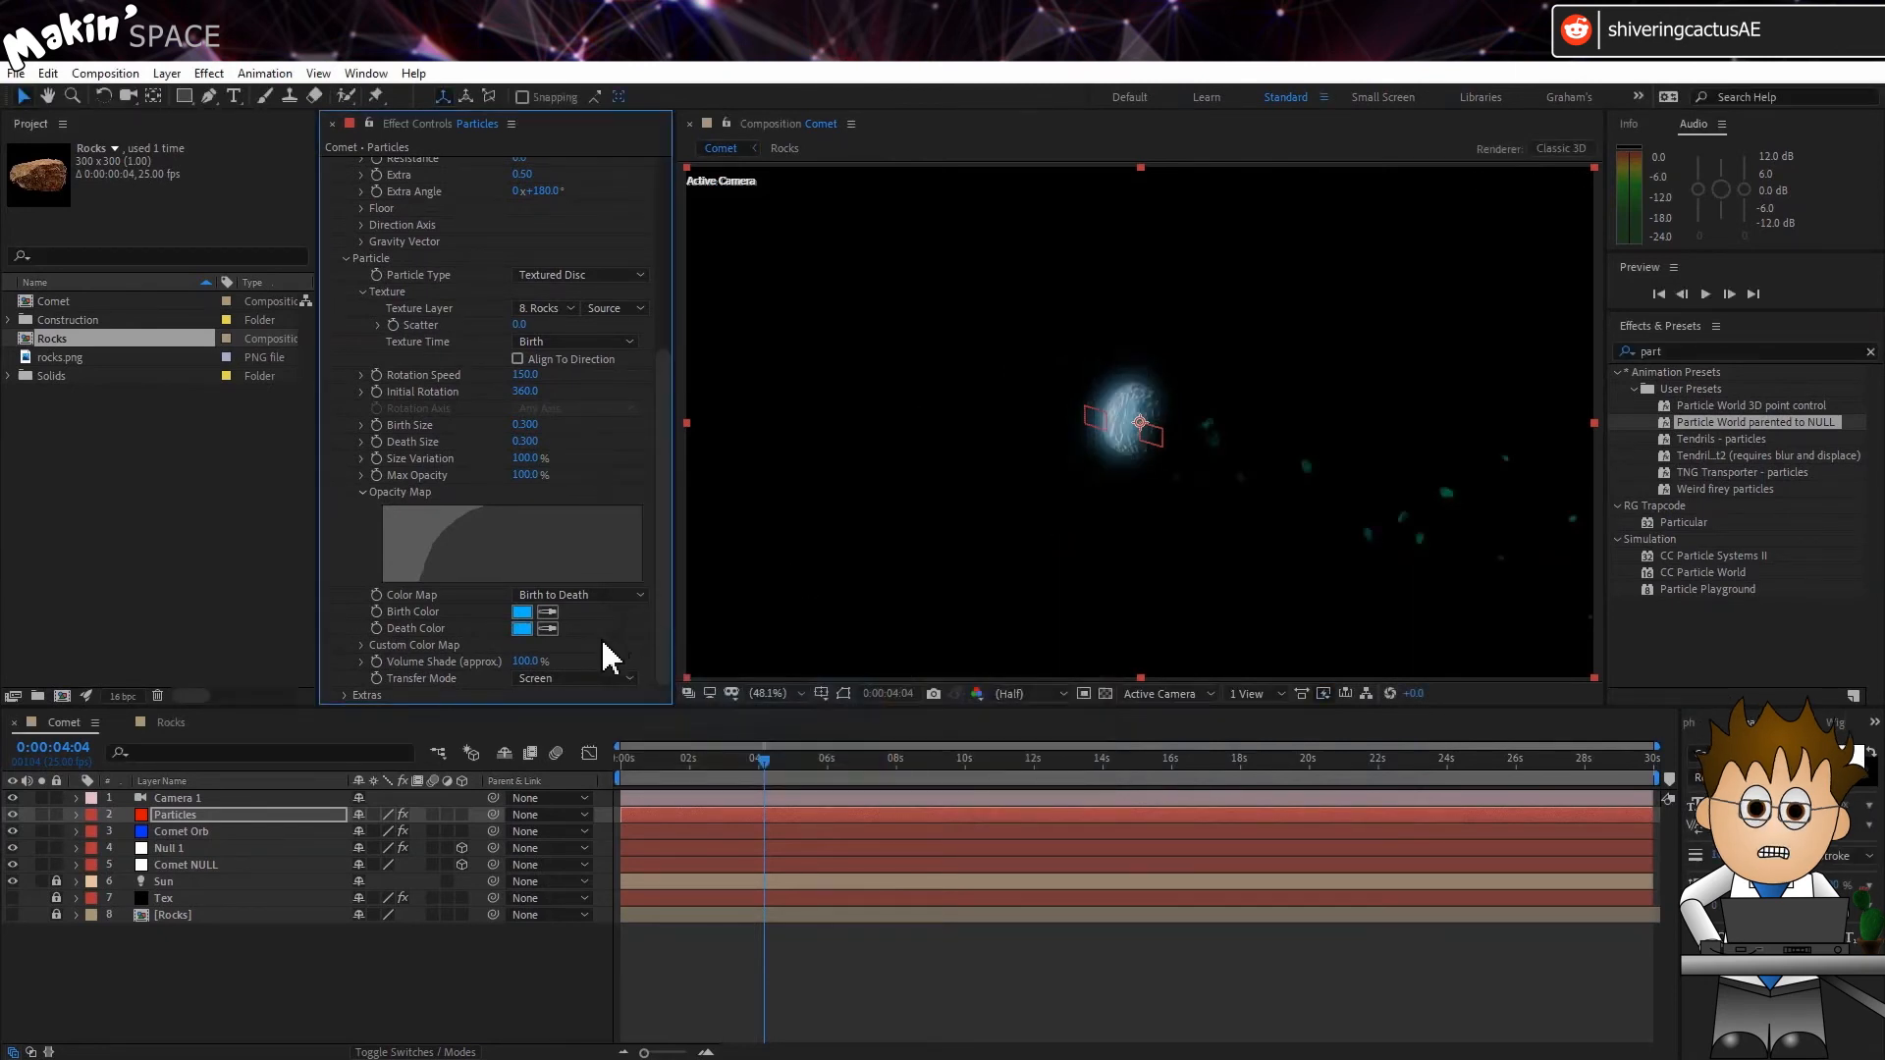
# Set the Rocks effect's Transfer Mode to Composite and enable Composite With Original in its Extras.
pyautogui.click(597, 679)
pyautogui.click(580, 700)
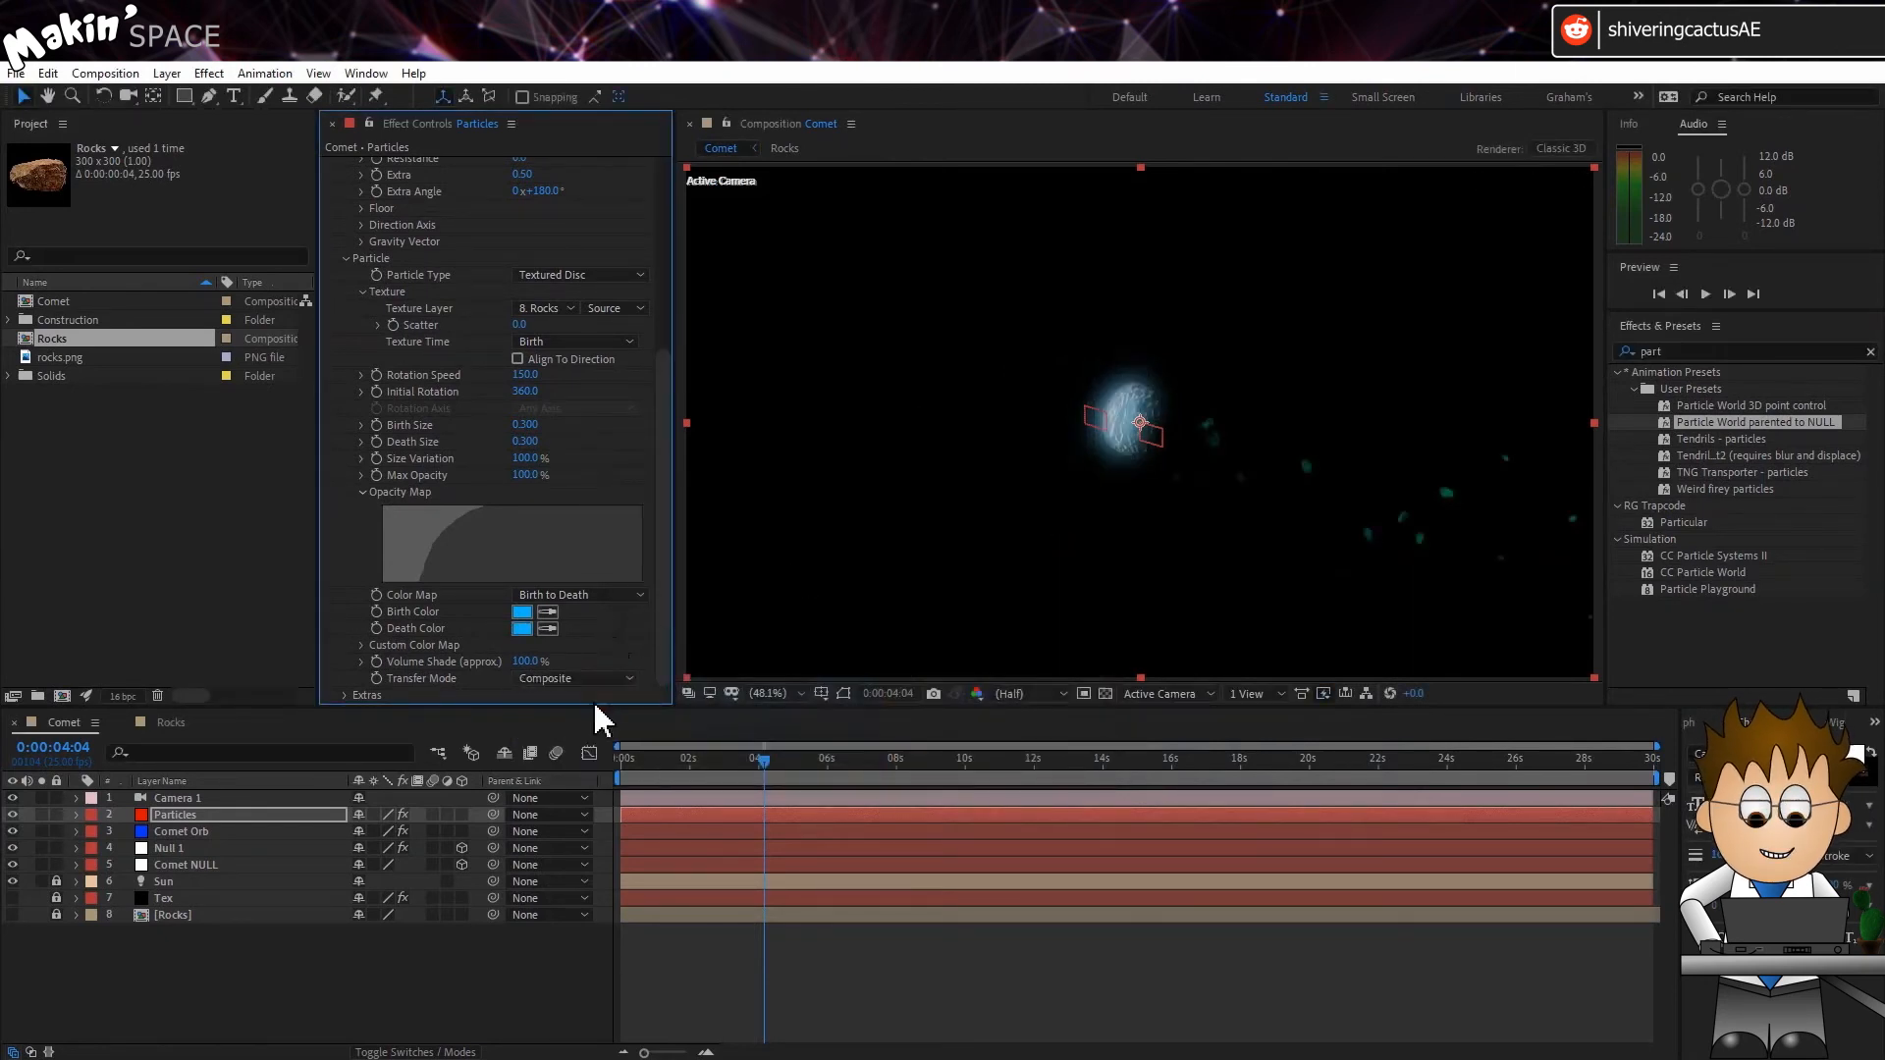
pyautogui.click(345, 694)
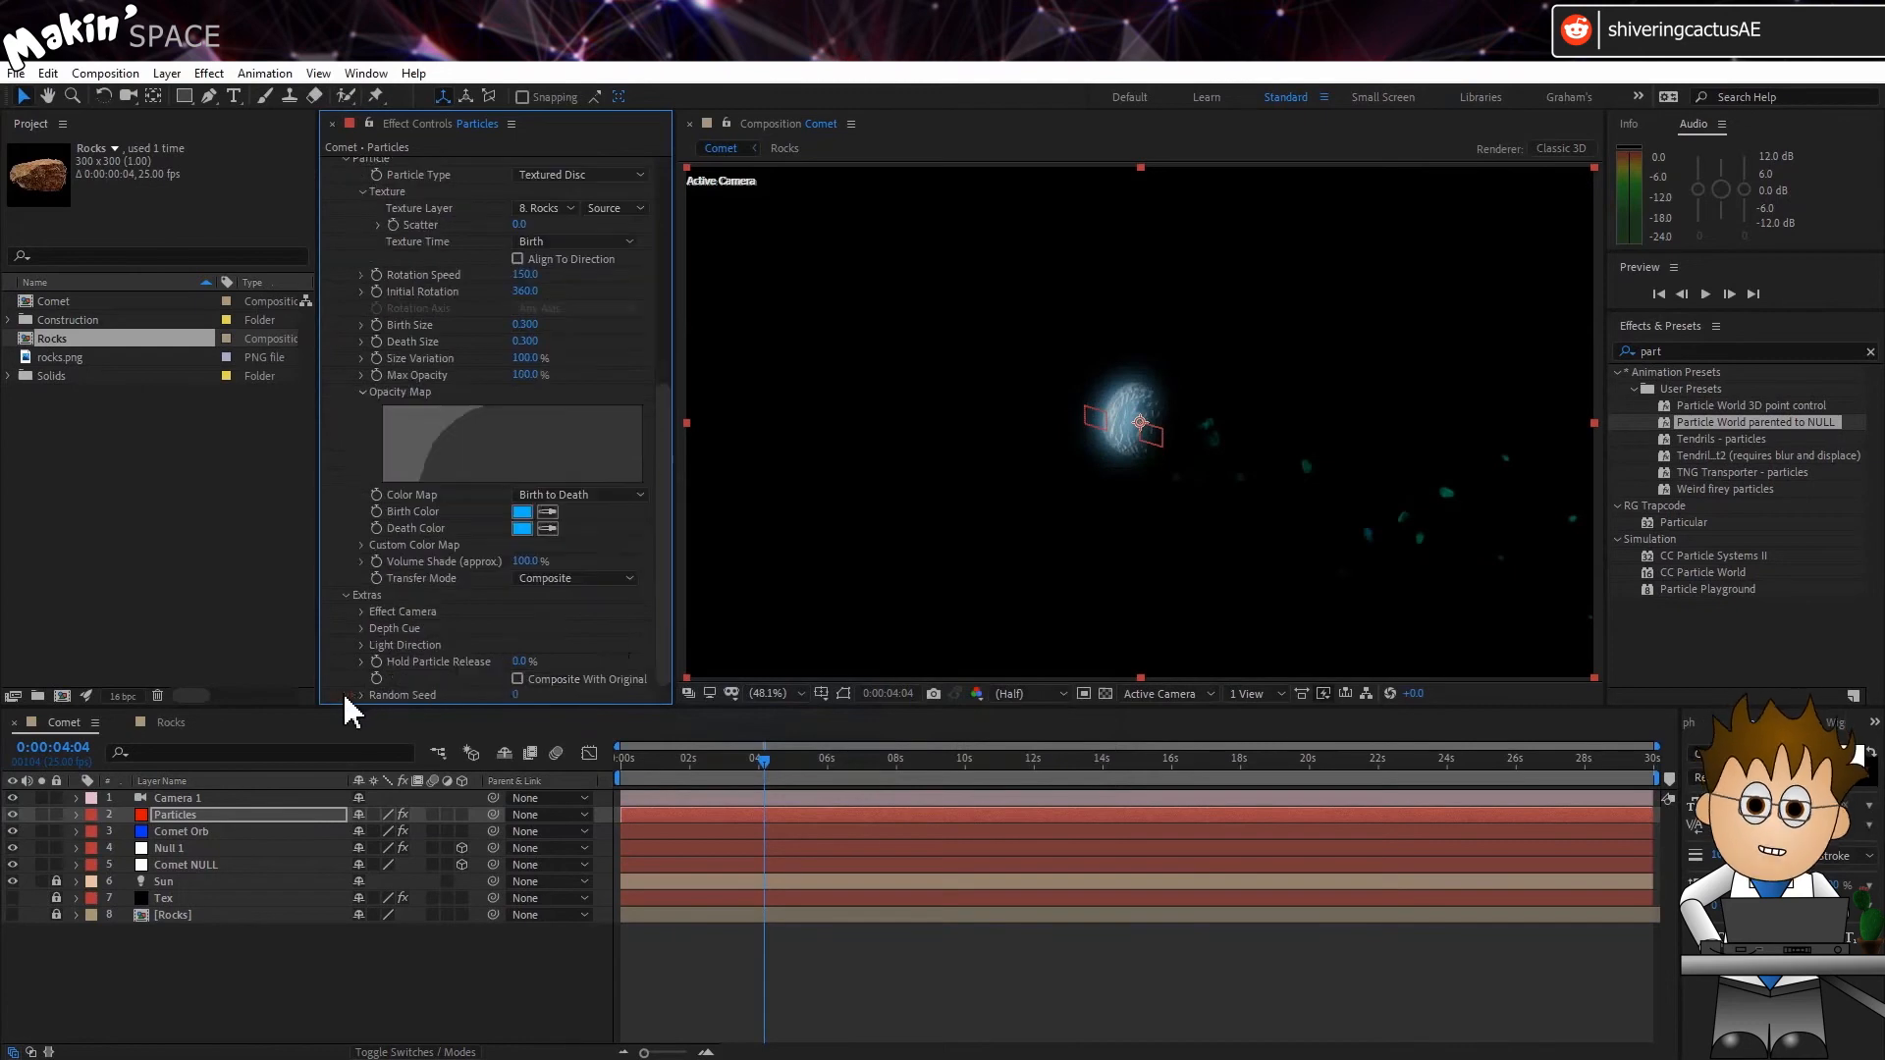
pyautogui.click(516, 679)
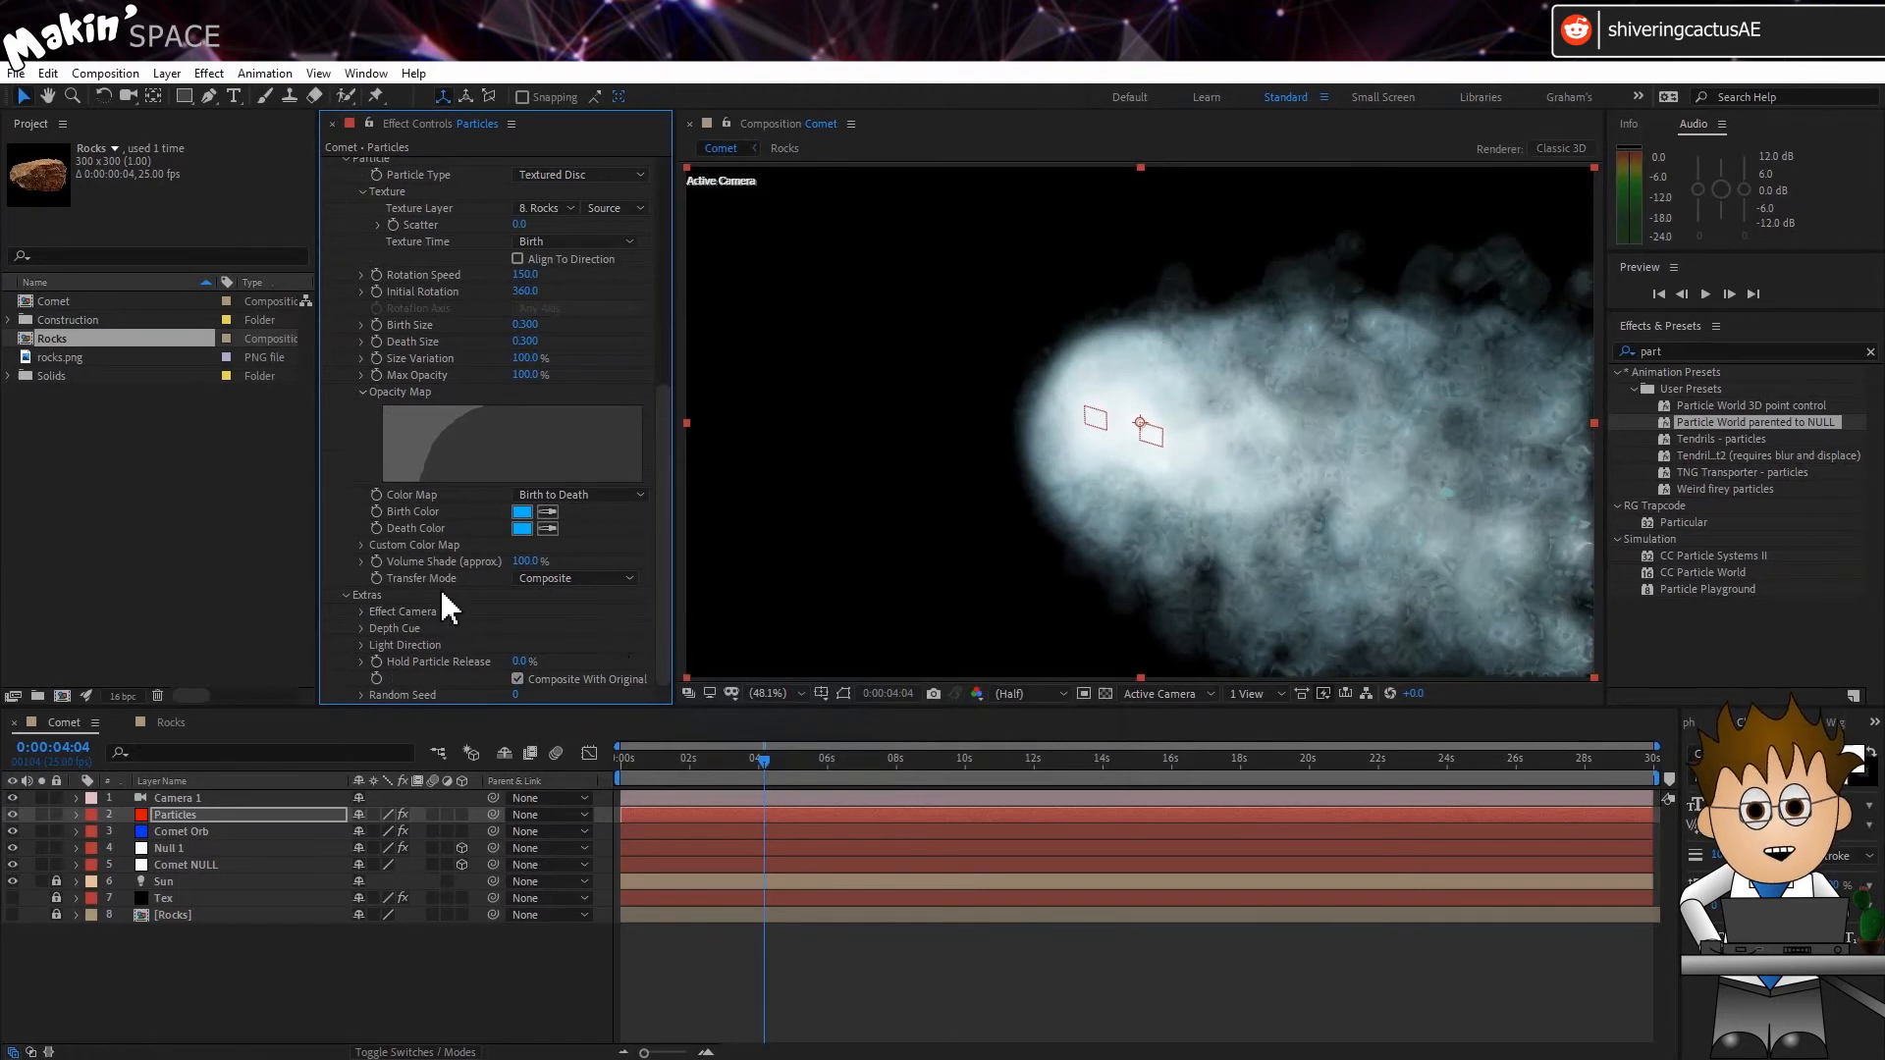
# Add a CC Radial Fast Blur effect to the Particles layer and set its Amount to 75.
pyautogui.click(209, 73)
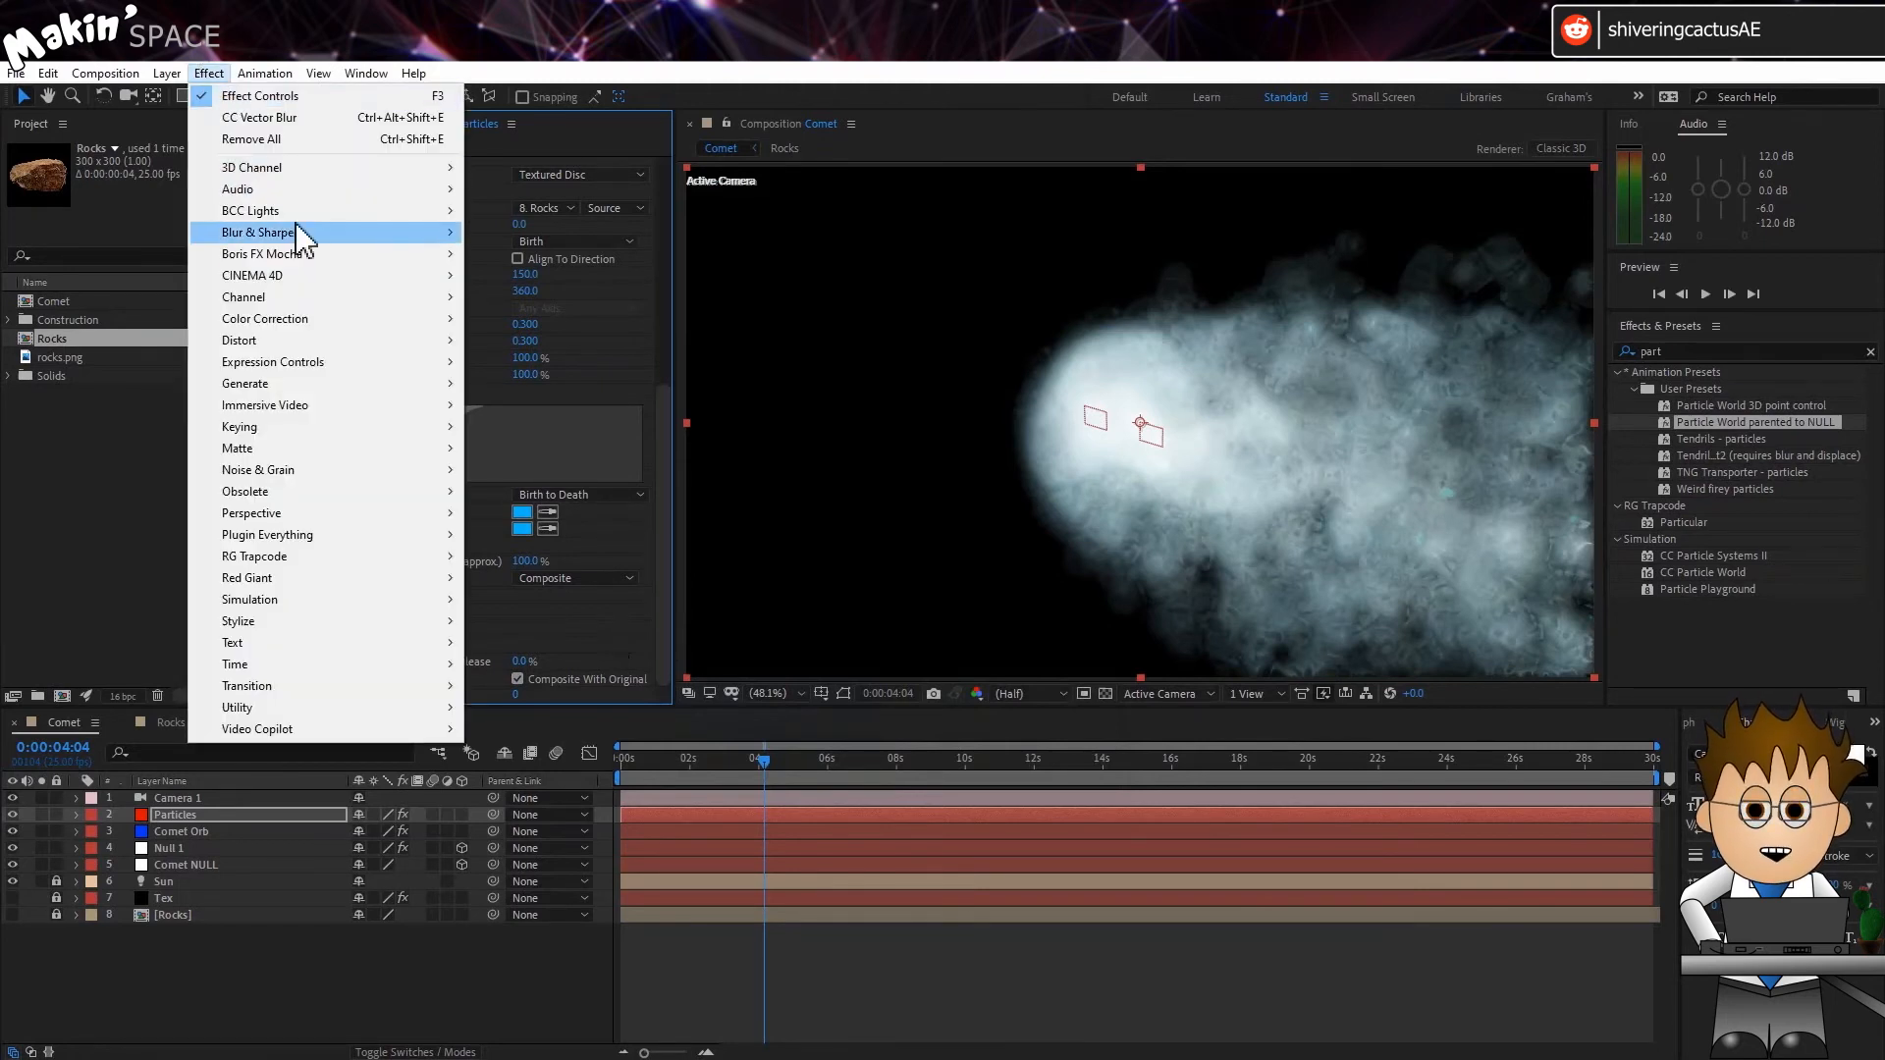
pyautogui.moveTo(313, 242)
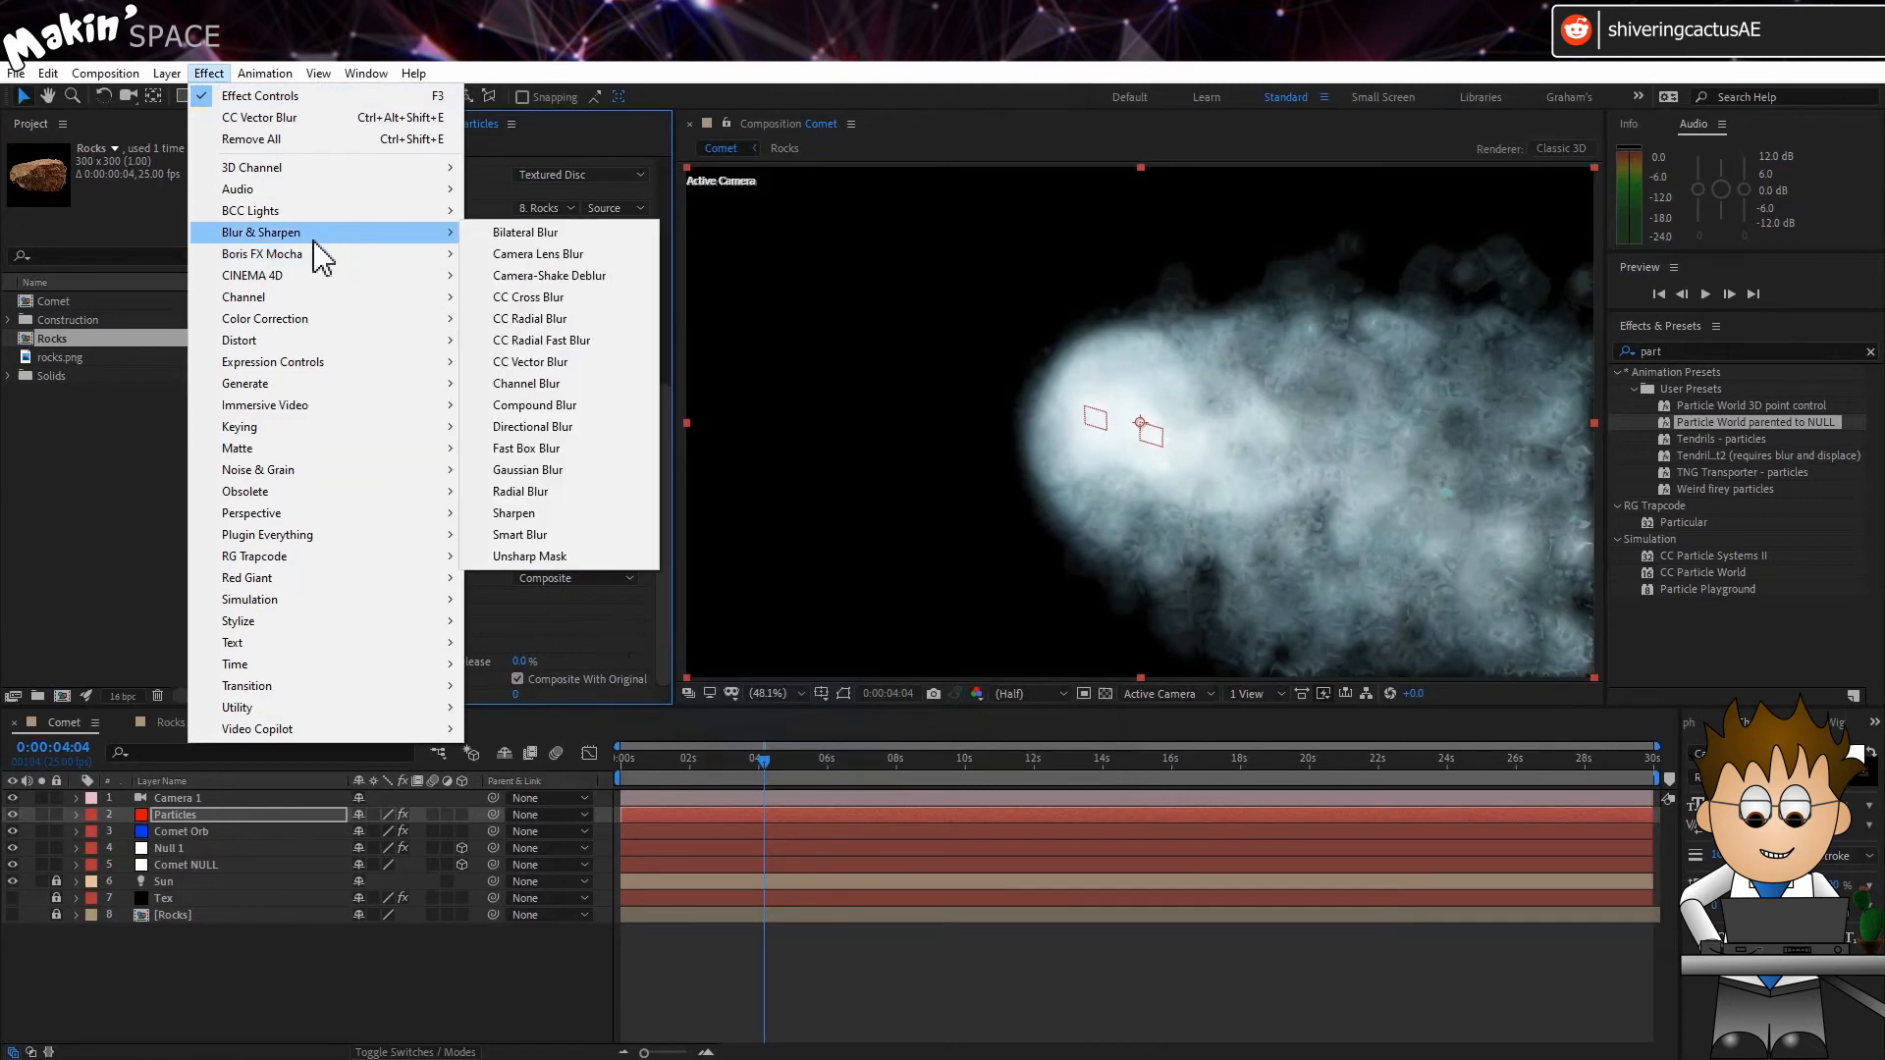
pyautogui.click(587, 359)
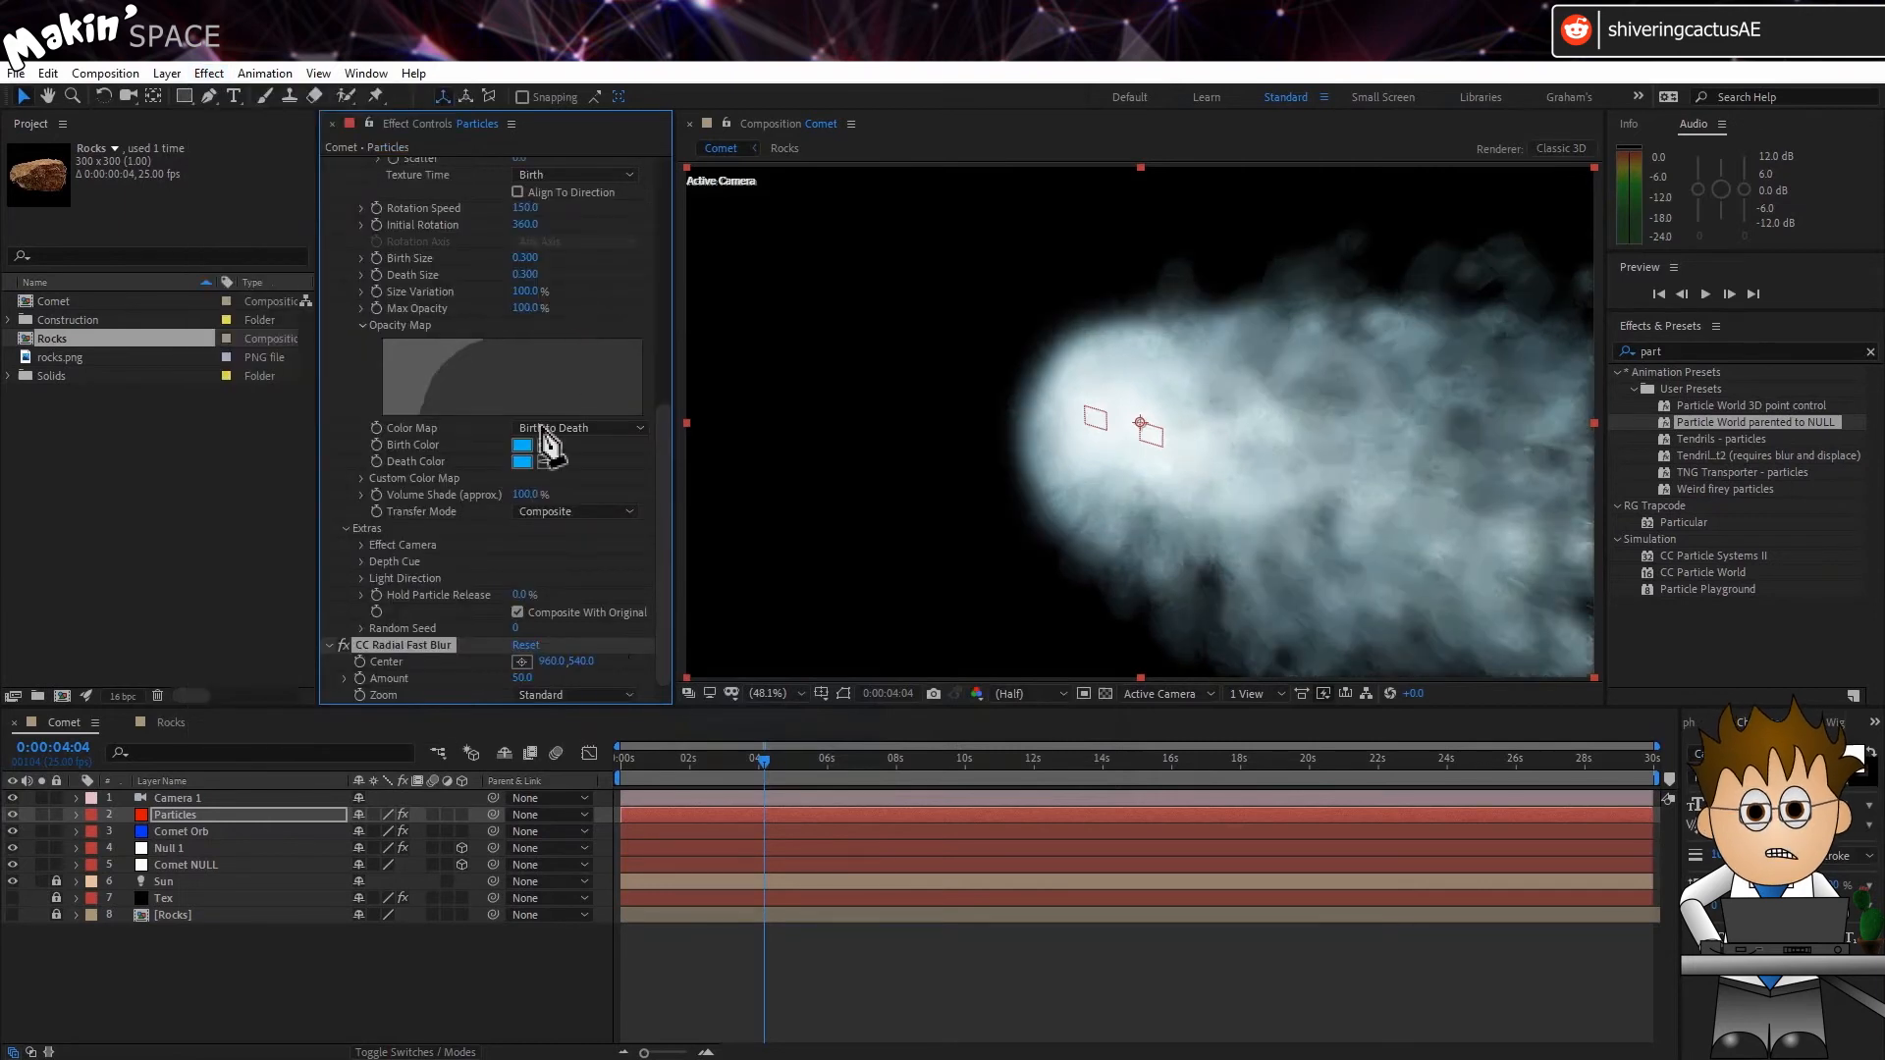
pyautogui.click(521, 679)
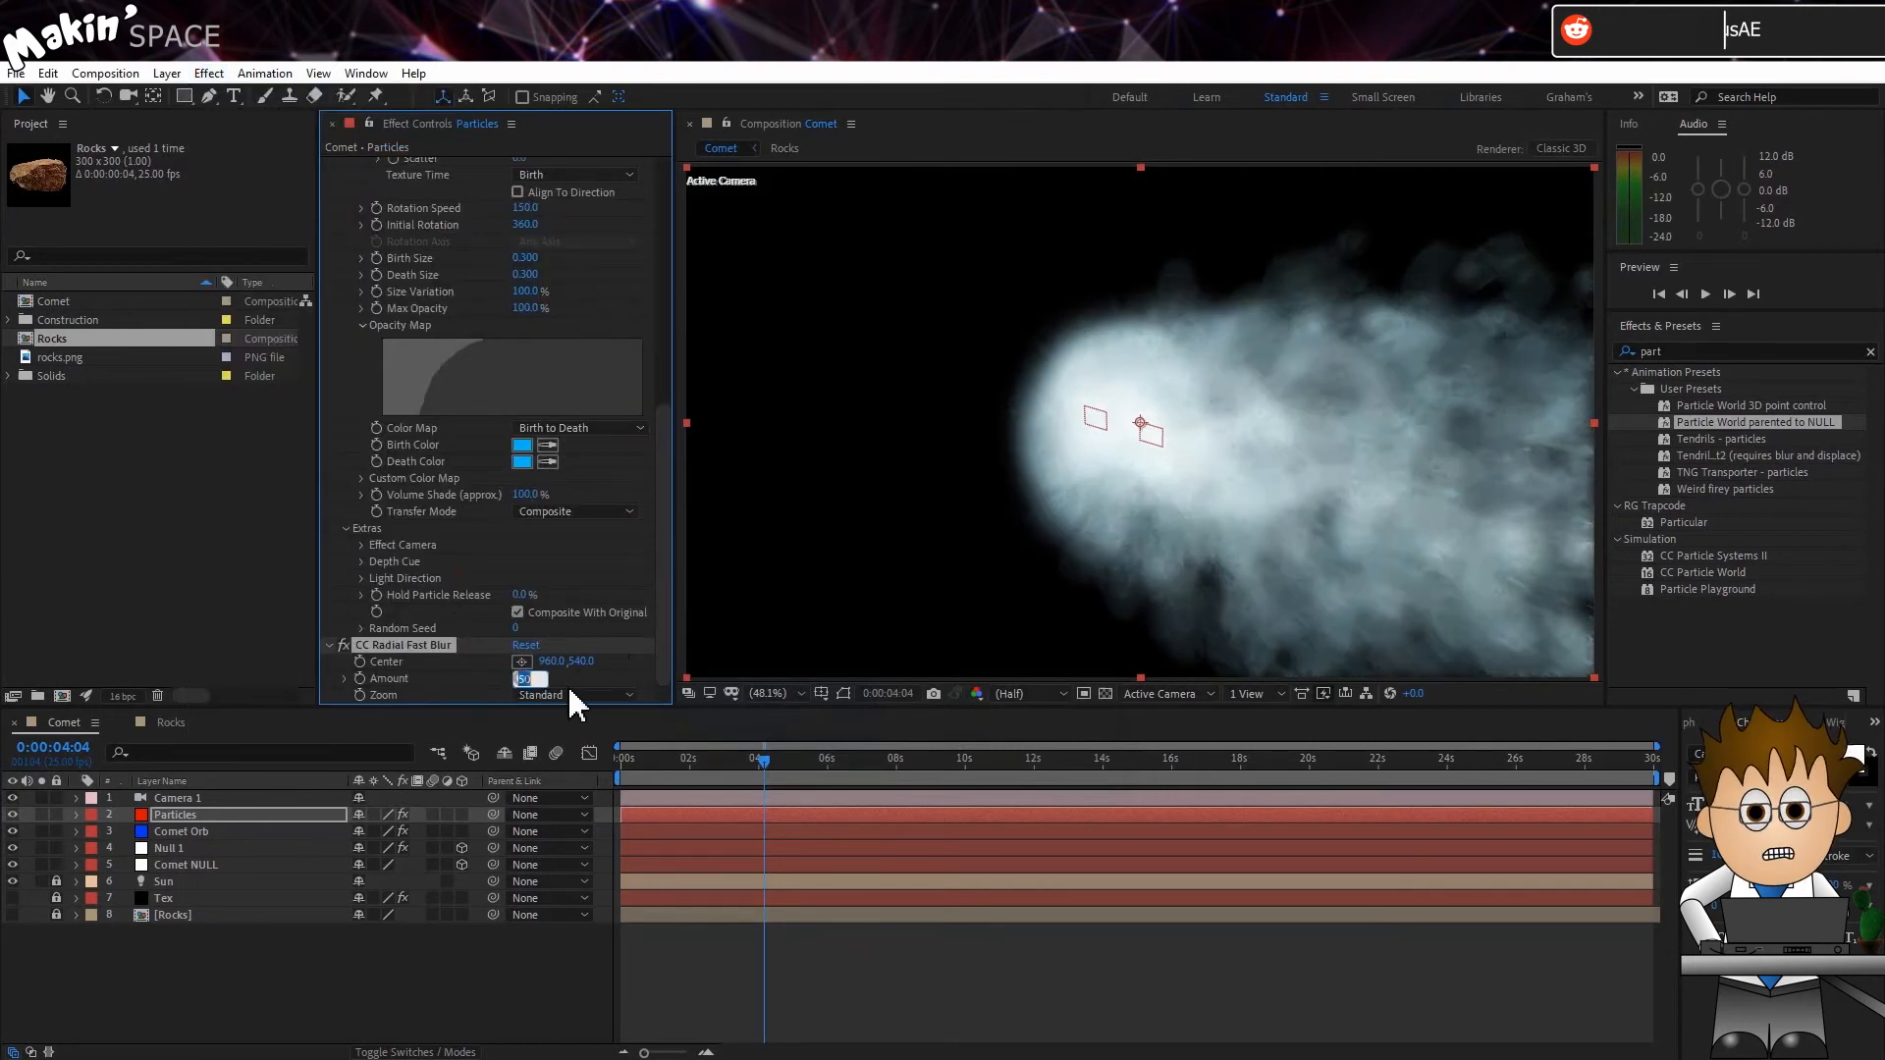
pyautogui.press('Return')
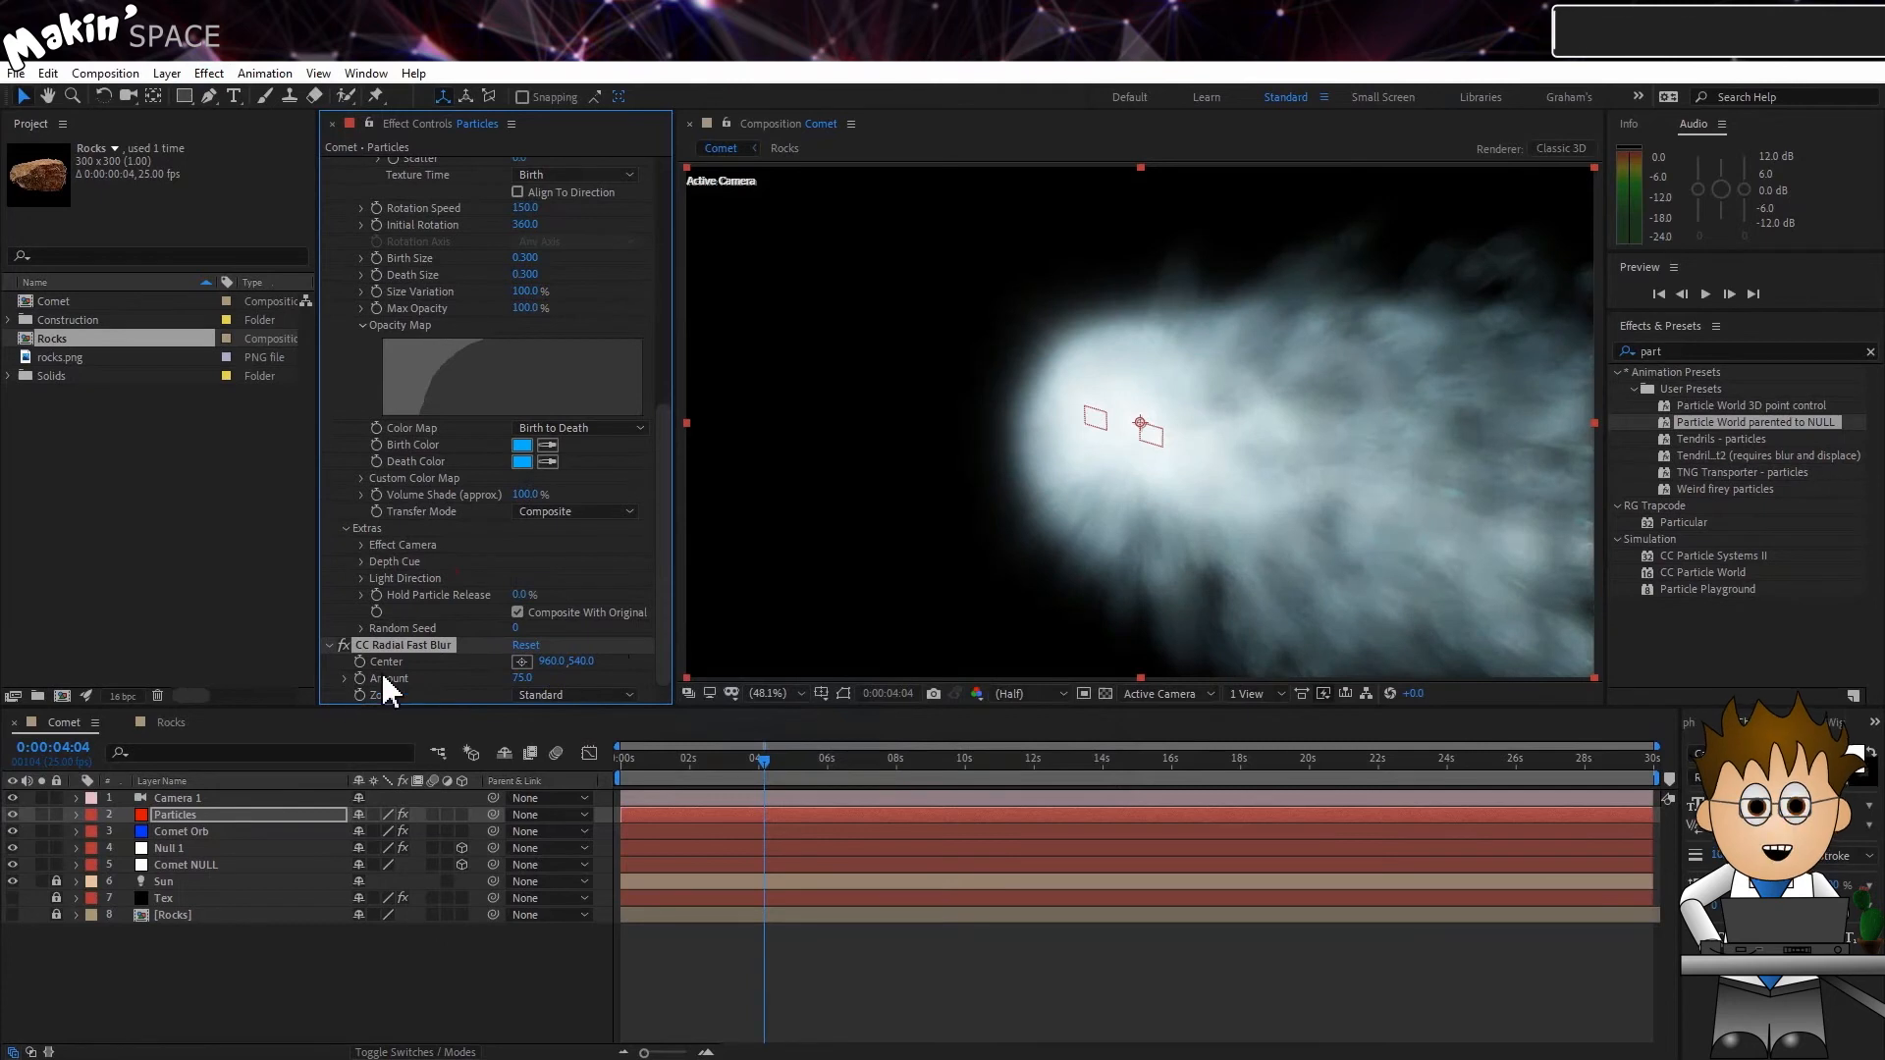
# Give the CC Radial Fast Blur's Center the expression thisComp.layer("Comet NULL").toComp([0,0,0]).
pyautogui.keyDown('alt'); pyautogui.click(362, 660); pyautogui.keyUp('alt')
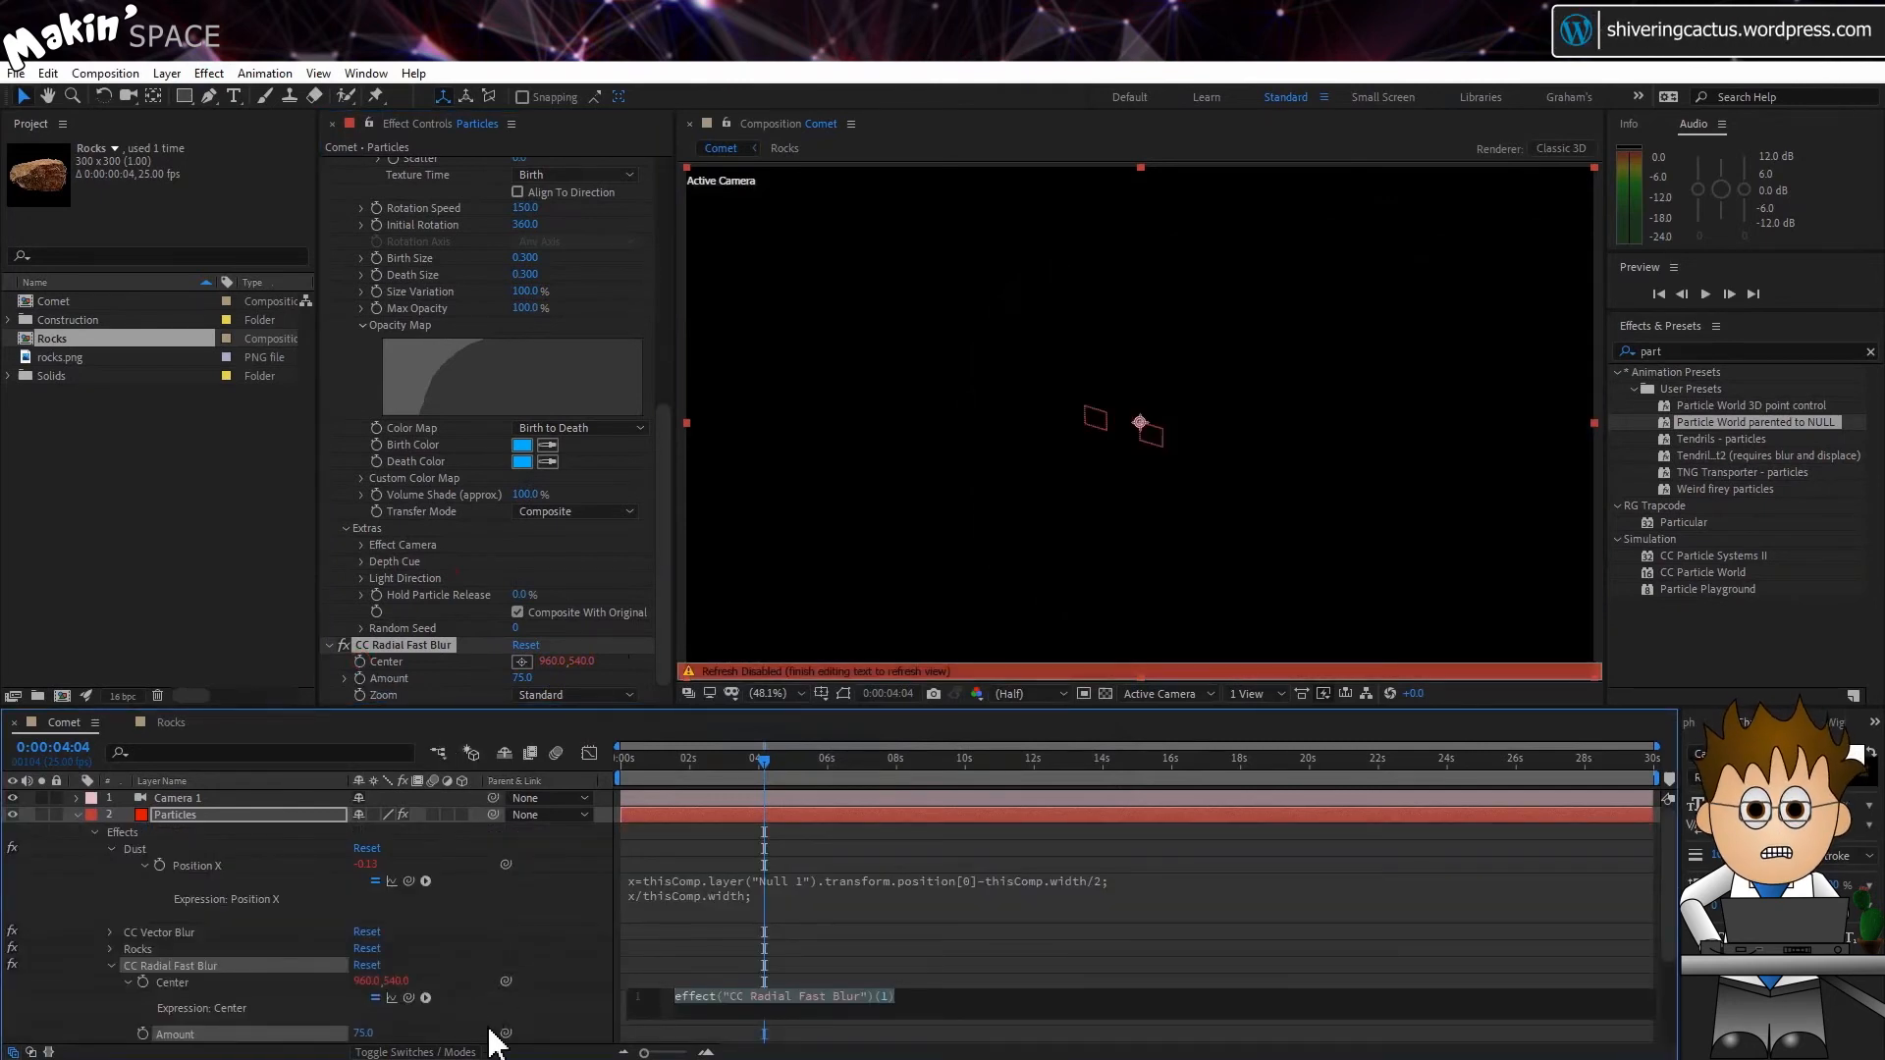
pyautogui.moveTo(506, 981); pyautogui.dragTo(265, 988)
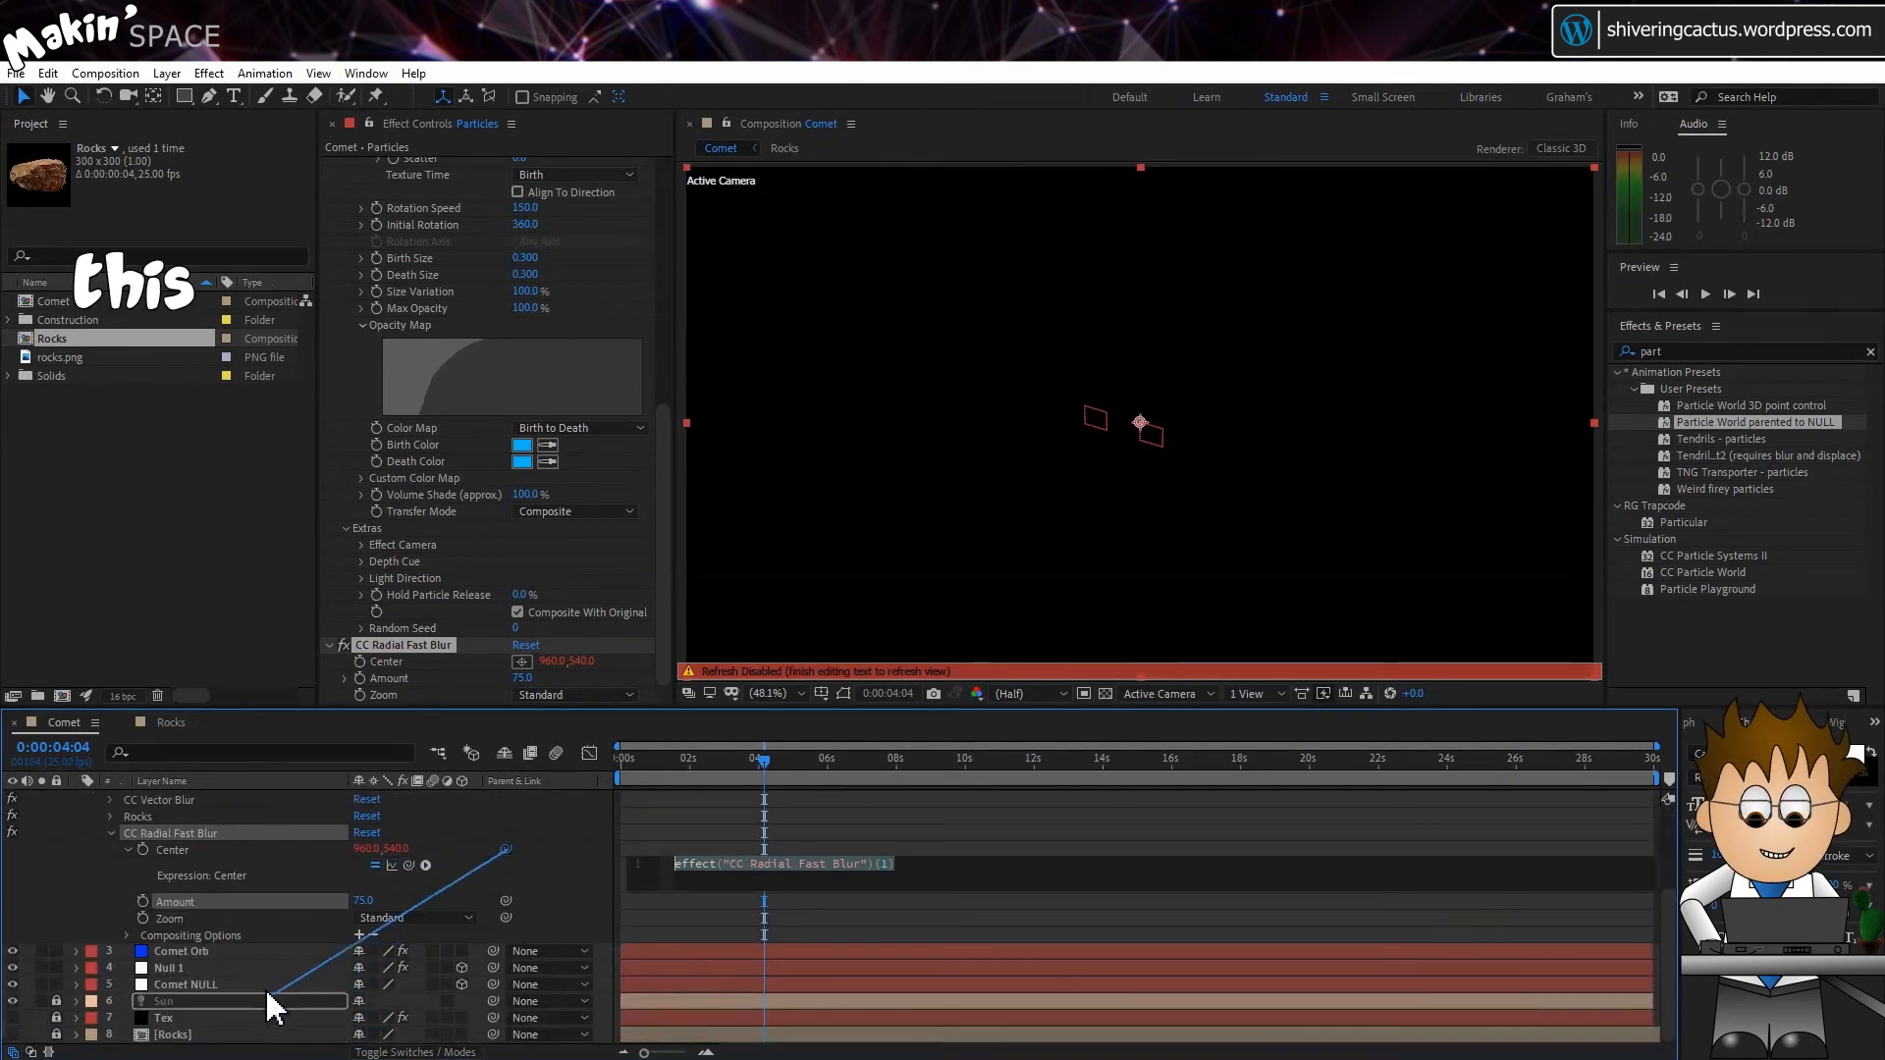
pyautogui.write('.toComp()')
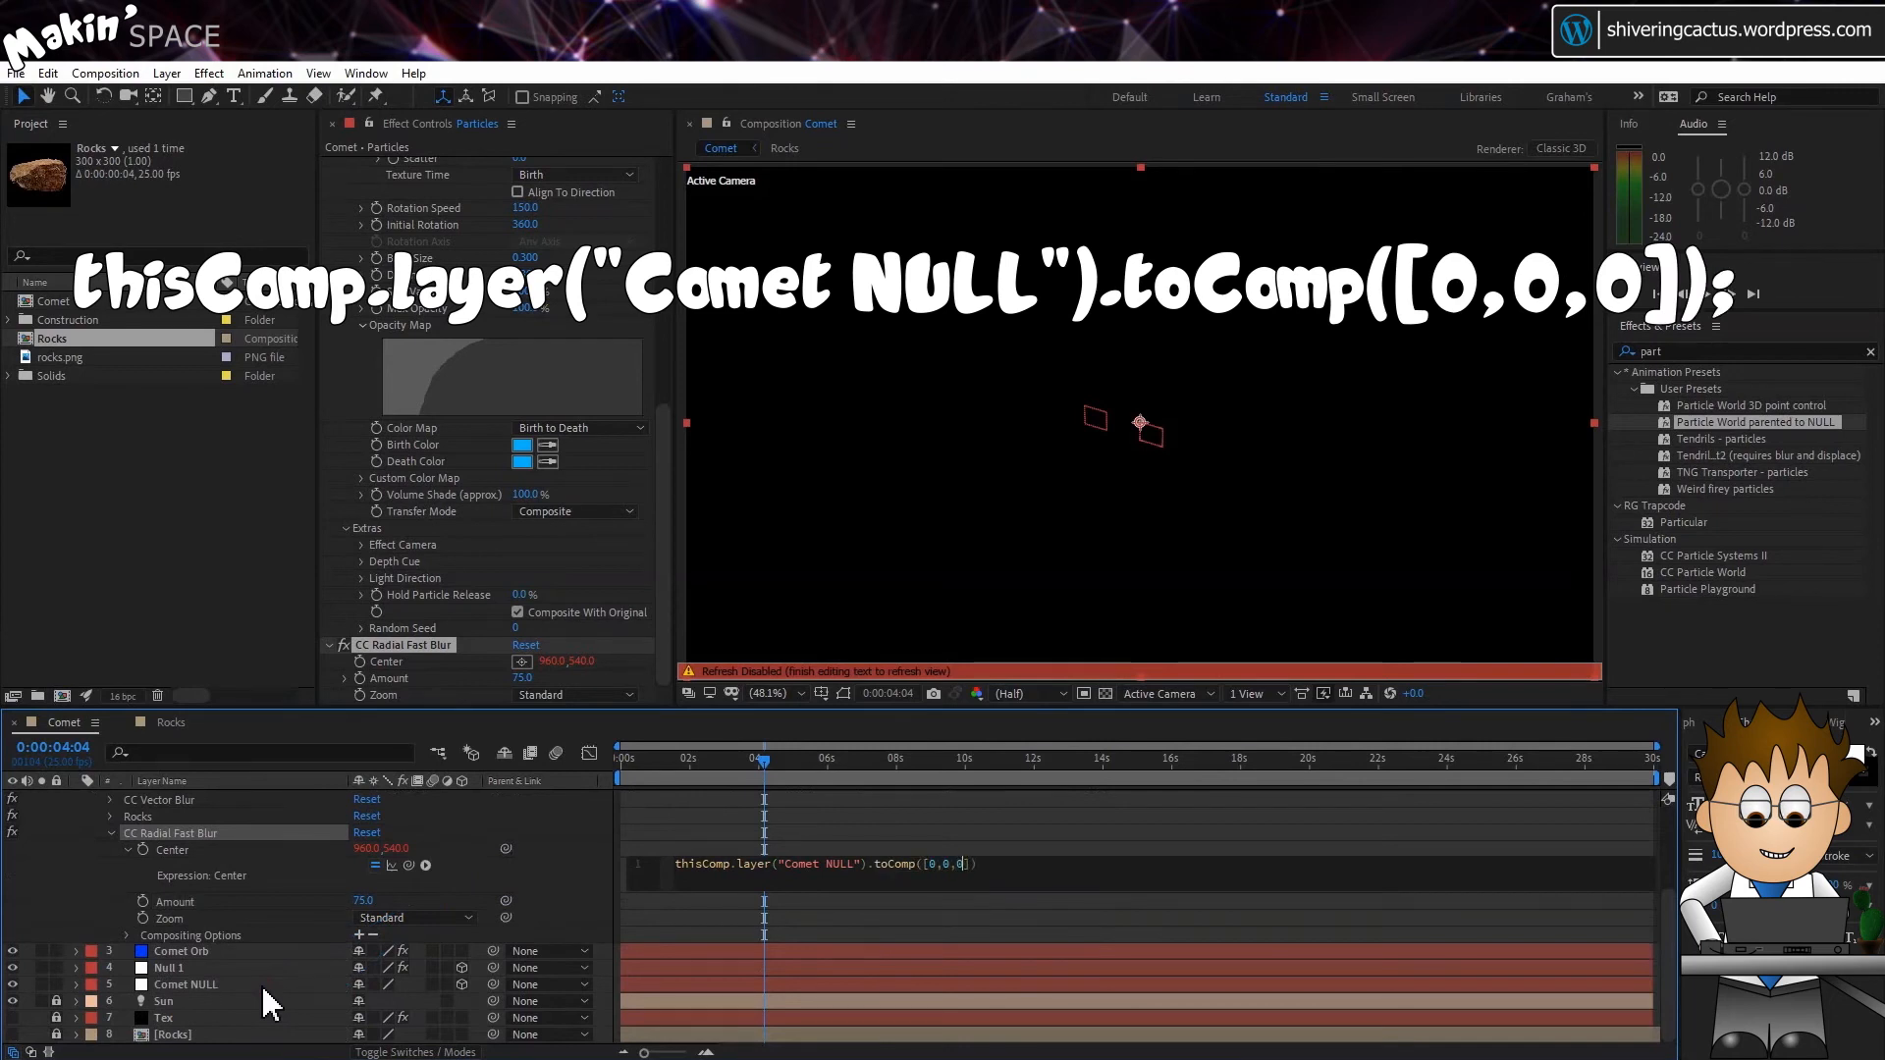
pyautogui.click(569, 875)
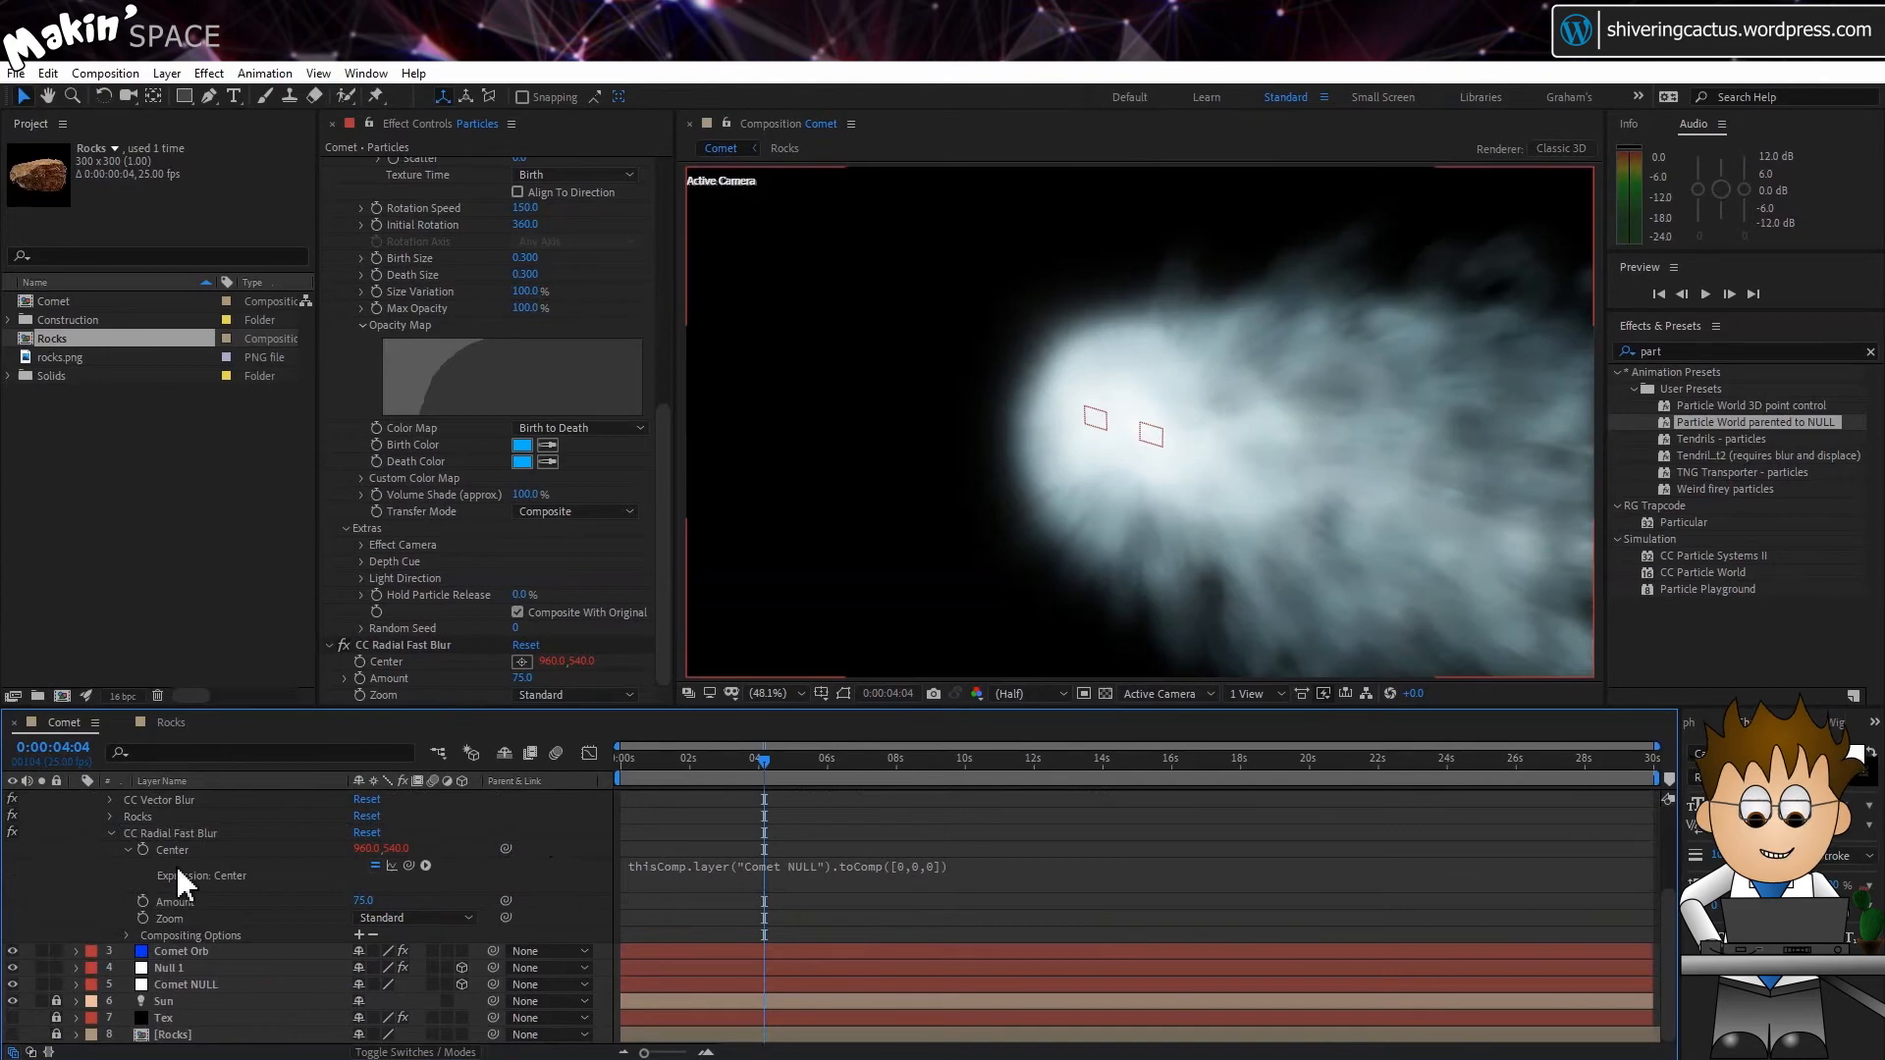
# Collapse the Rocks and CC Radial Fast Blur settings, then duplicate the Dust effect as Ice.
pyautogui.scroll(2, 180, 880)
pyautogui.scroll(6, 379, 379)
pyautogui.scroll(3, 354, 295)
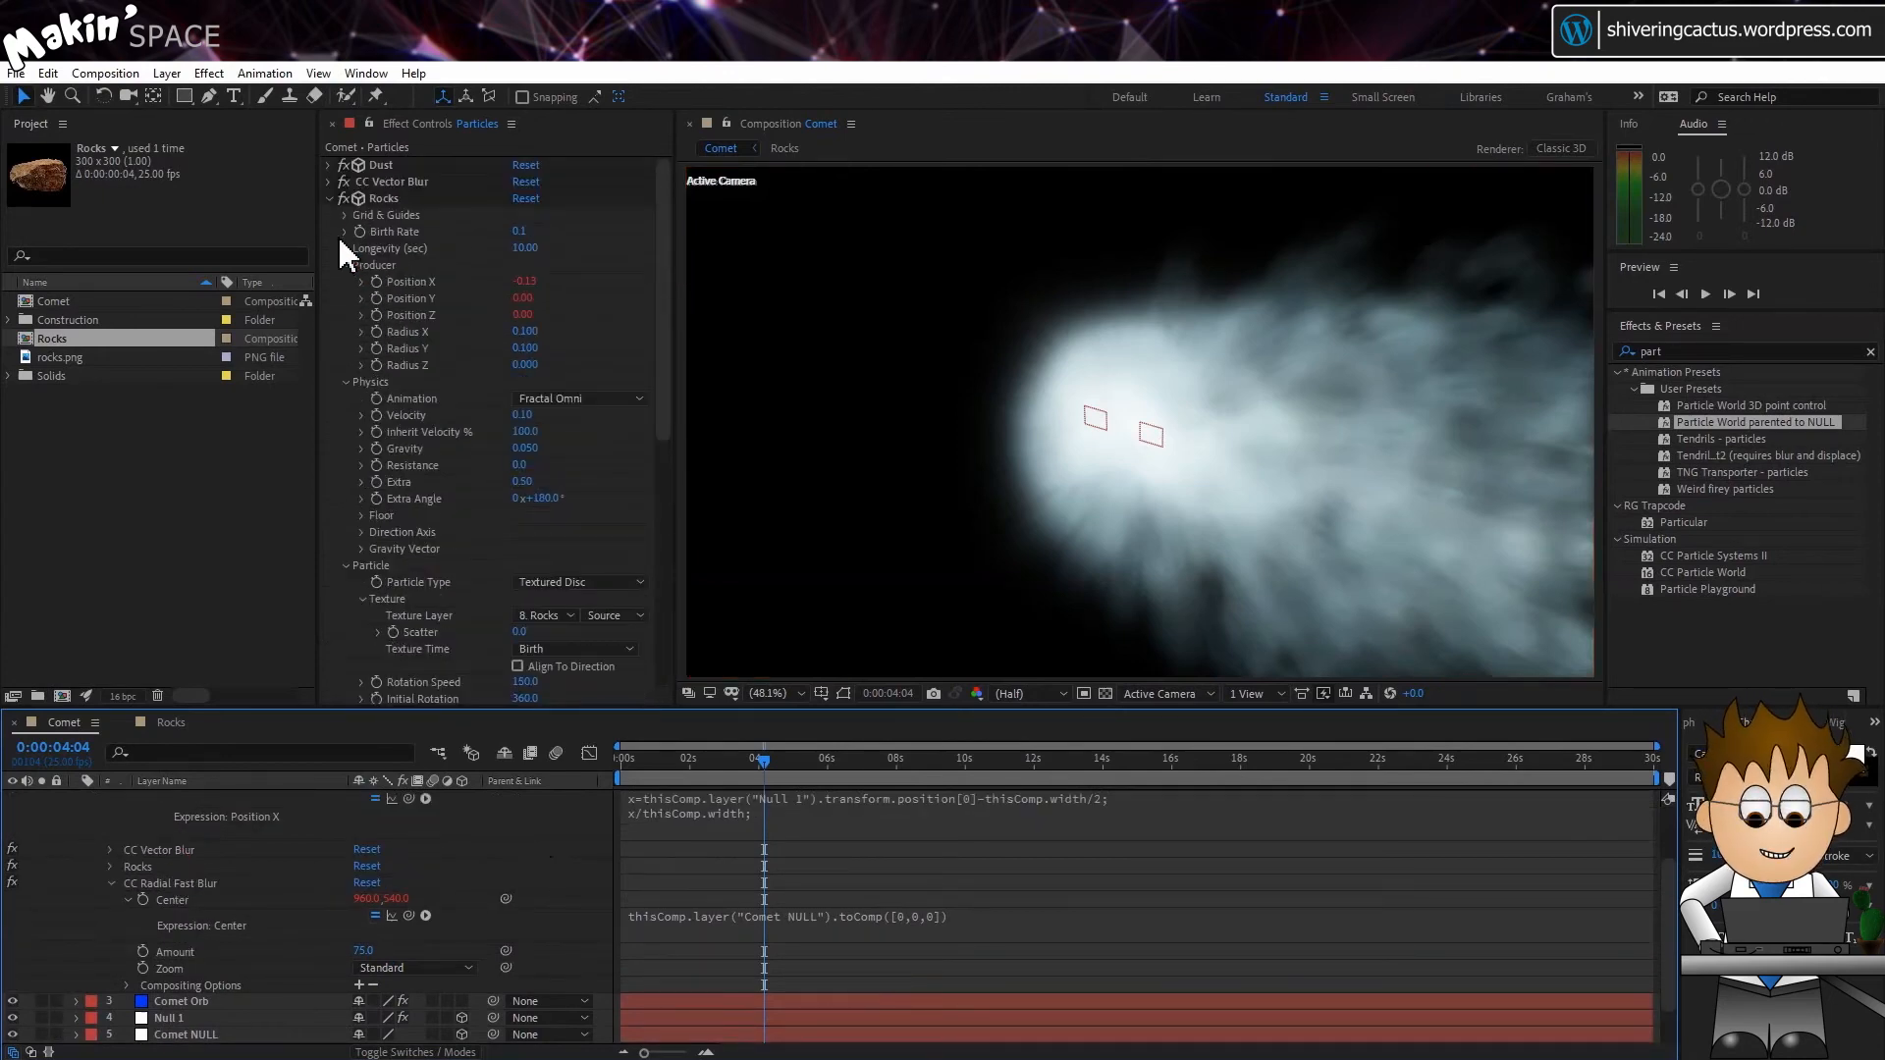
pyautogui.click(330, 203)
pyautogui.click(329, 216)
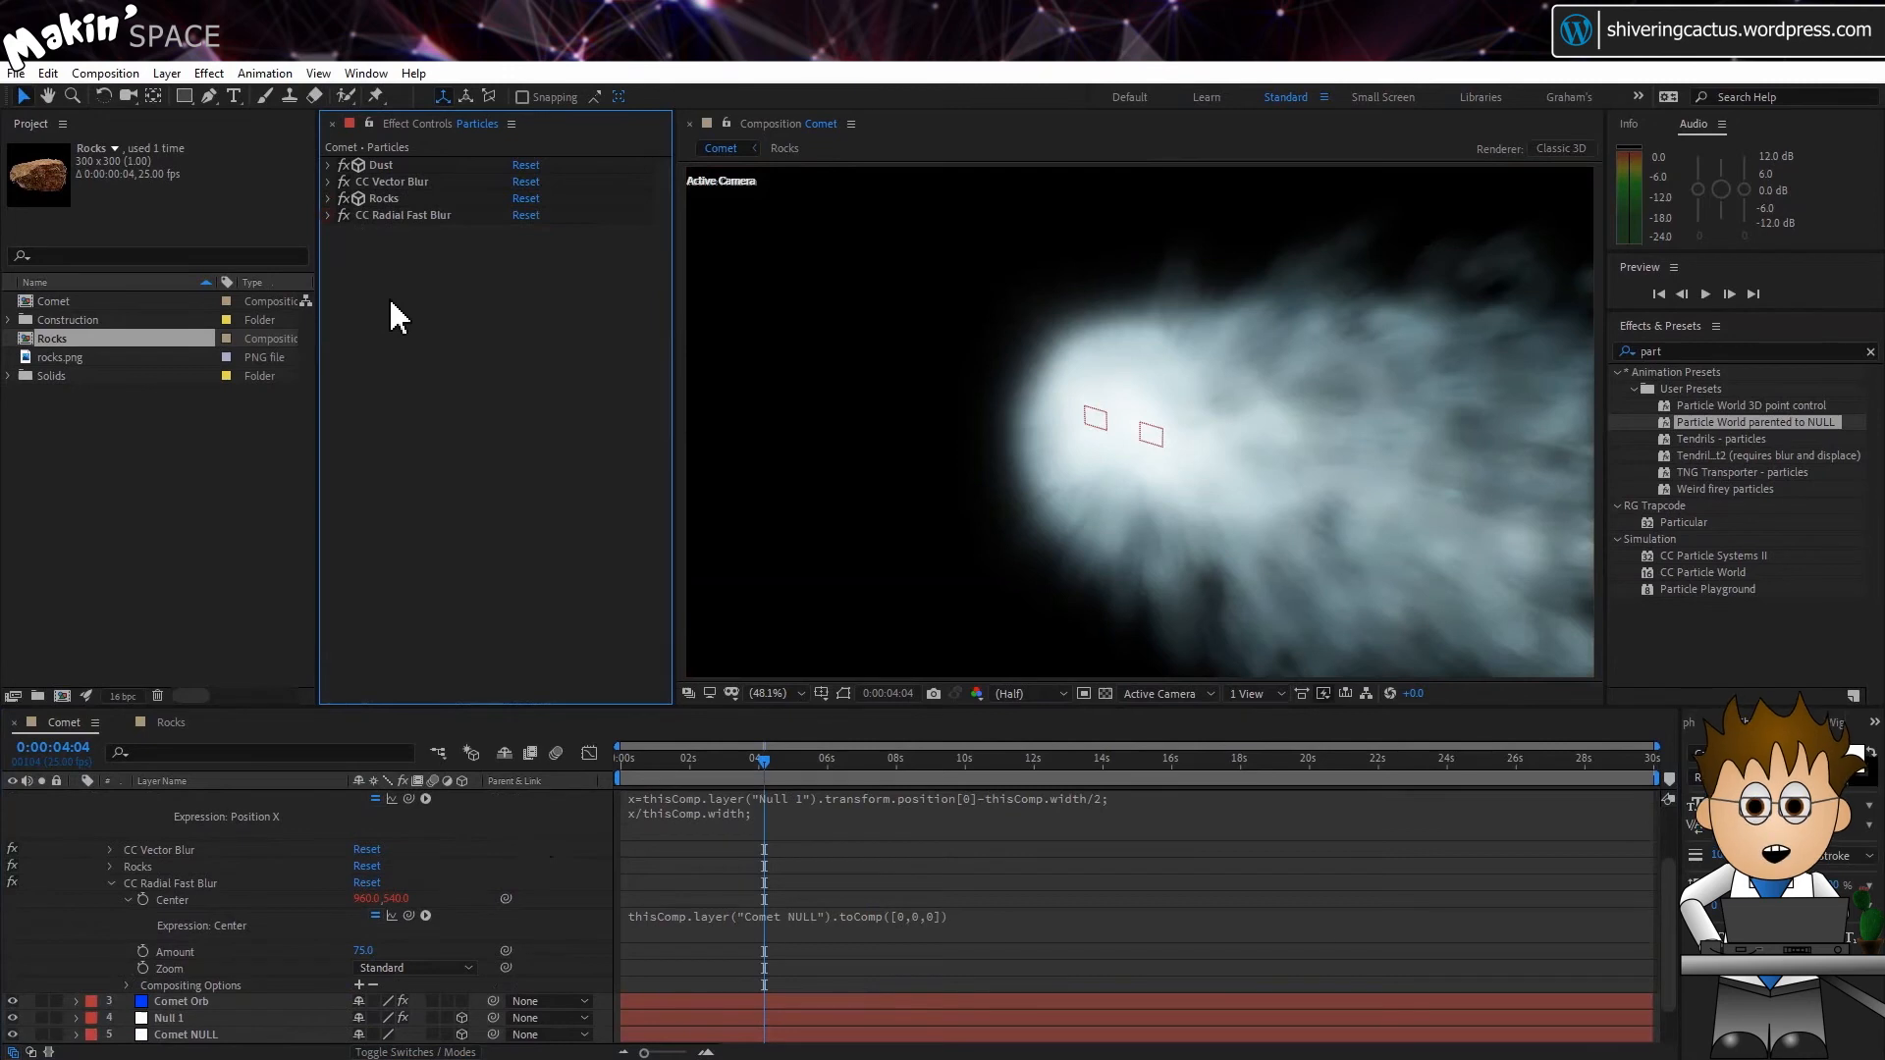
pyautogui.click(386, 167)
pyautogui.click(51, 75)
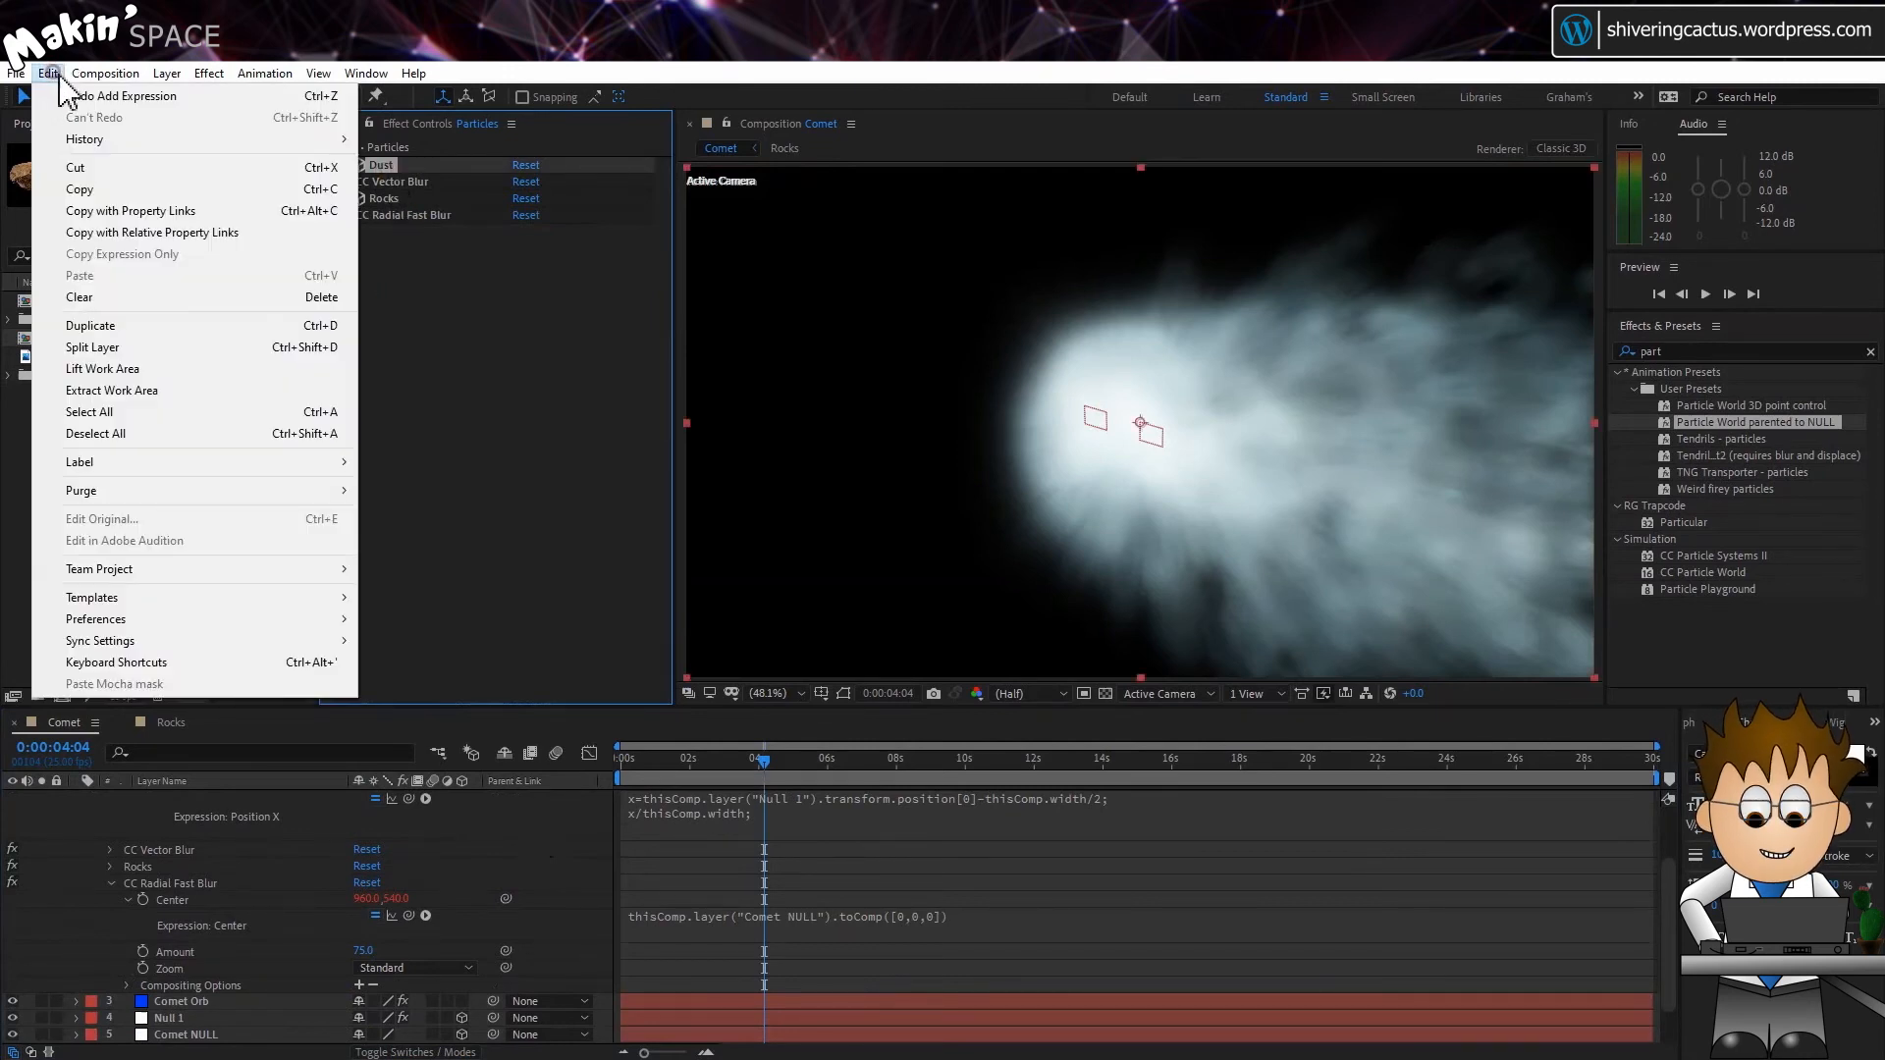
pyautogui.click(110, 325)
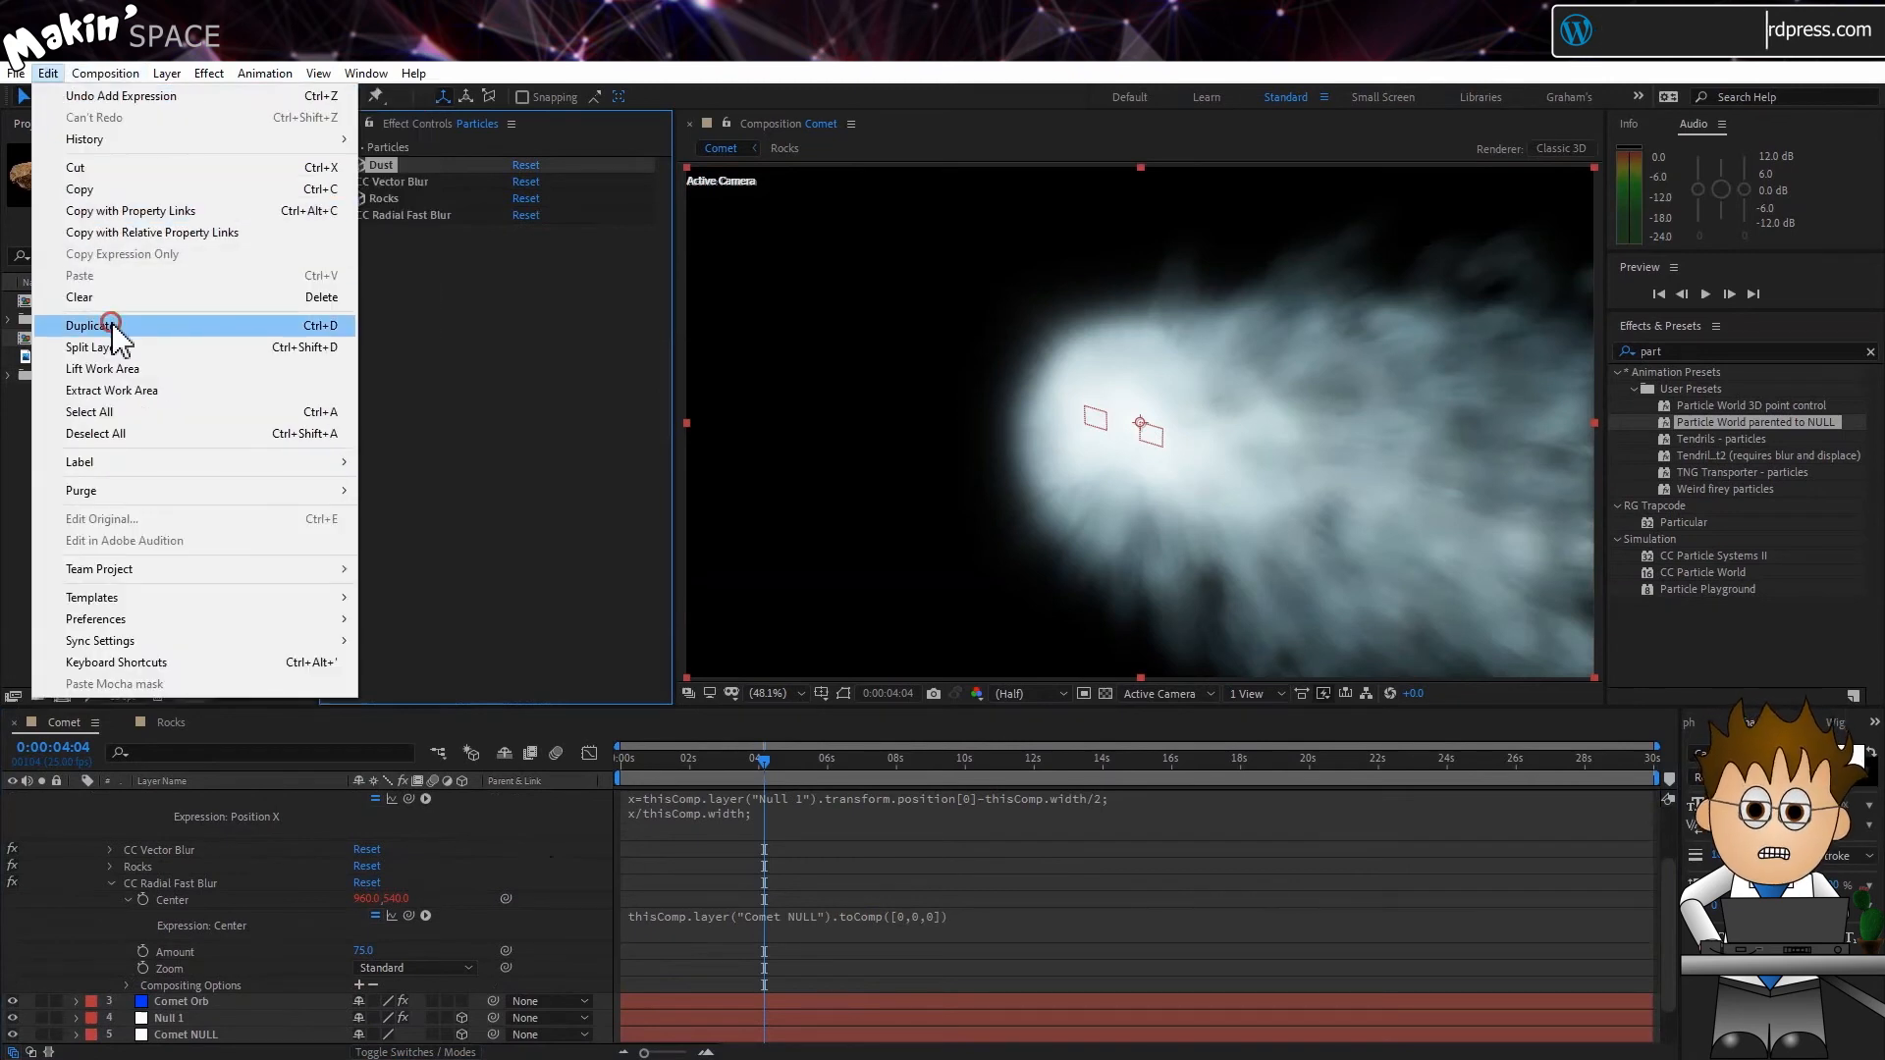
pyautogui.press('Return')
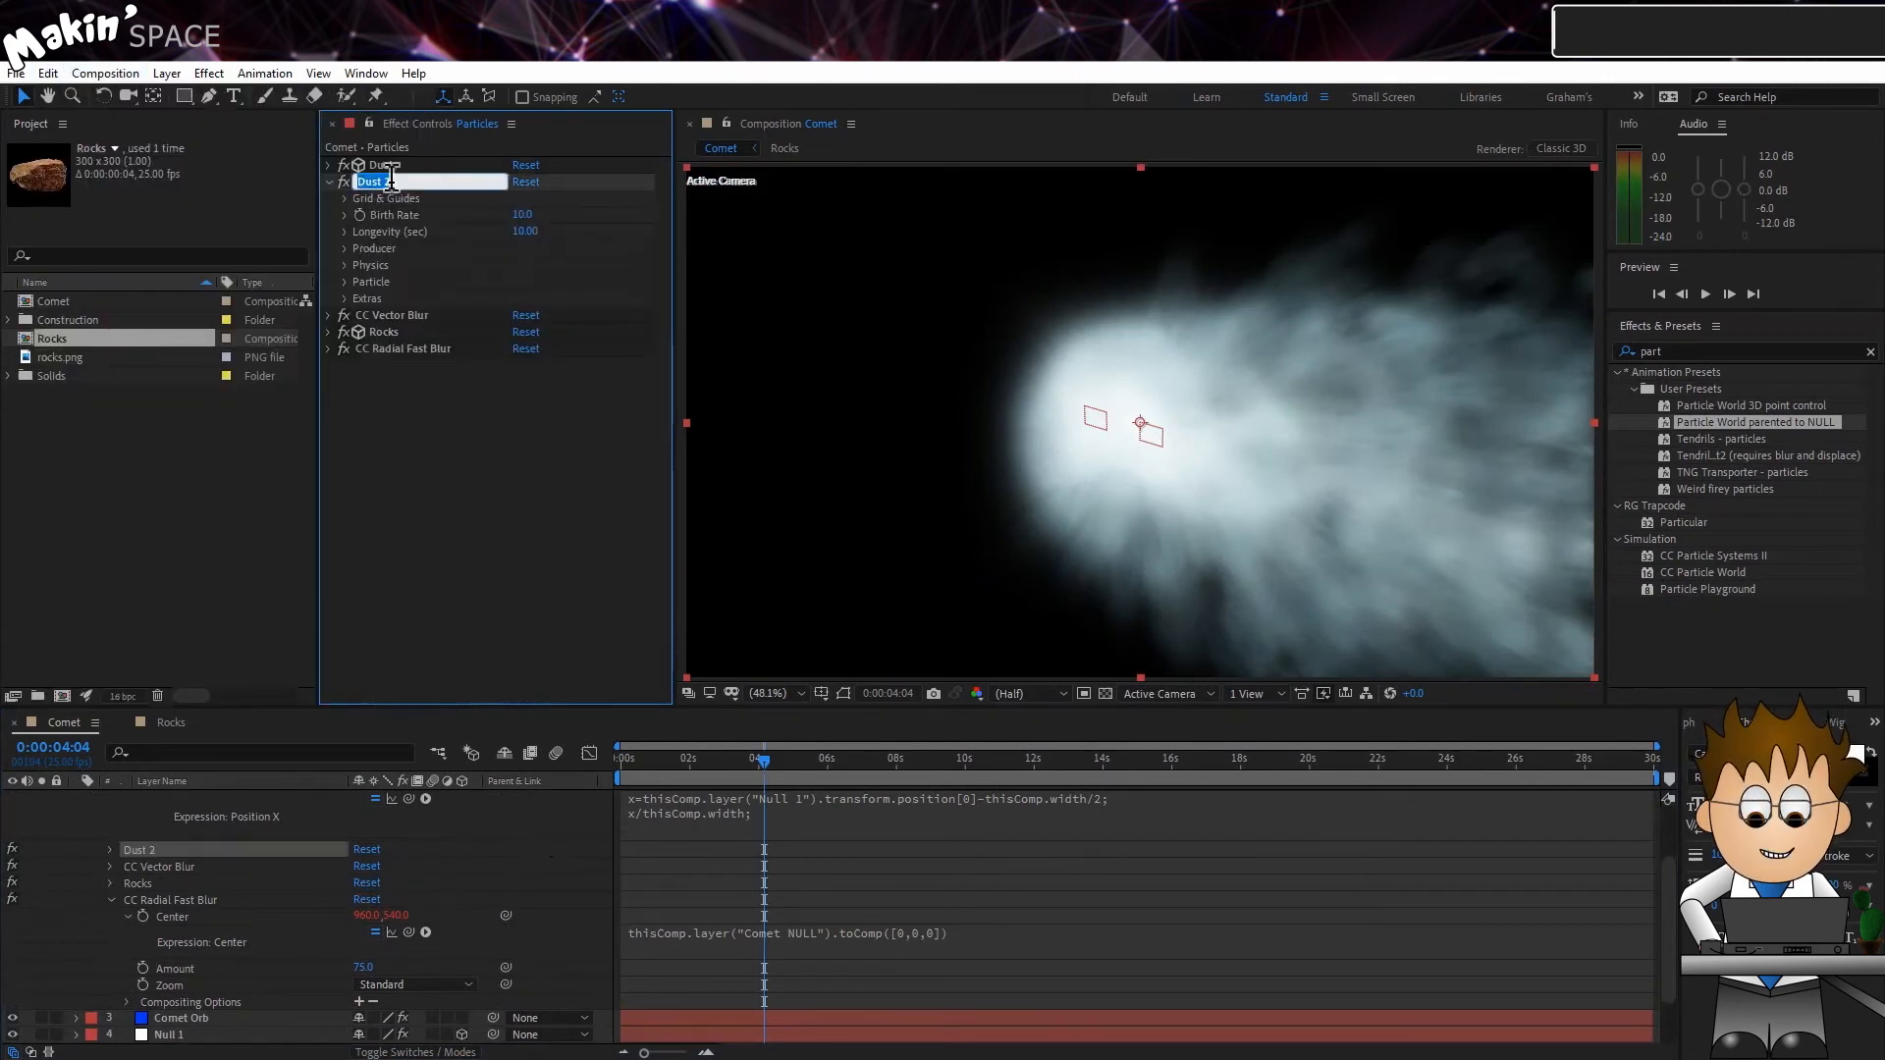
pyautogui.write('Ice')
pyautogui.press('Return')
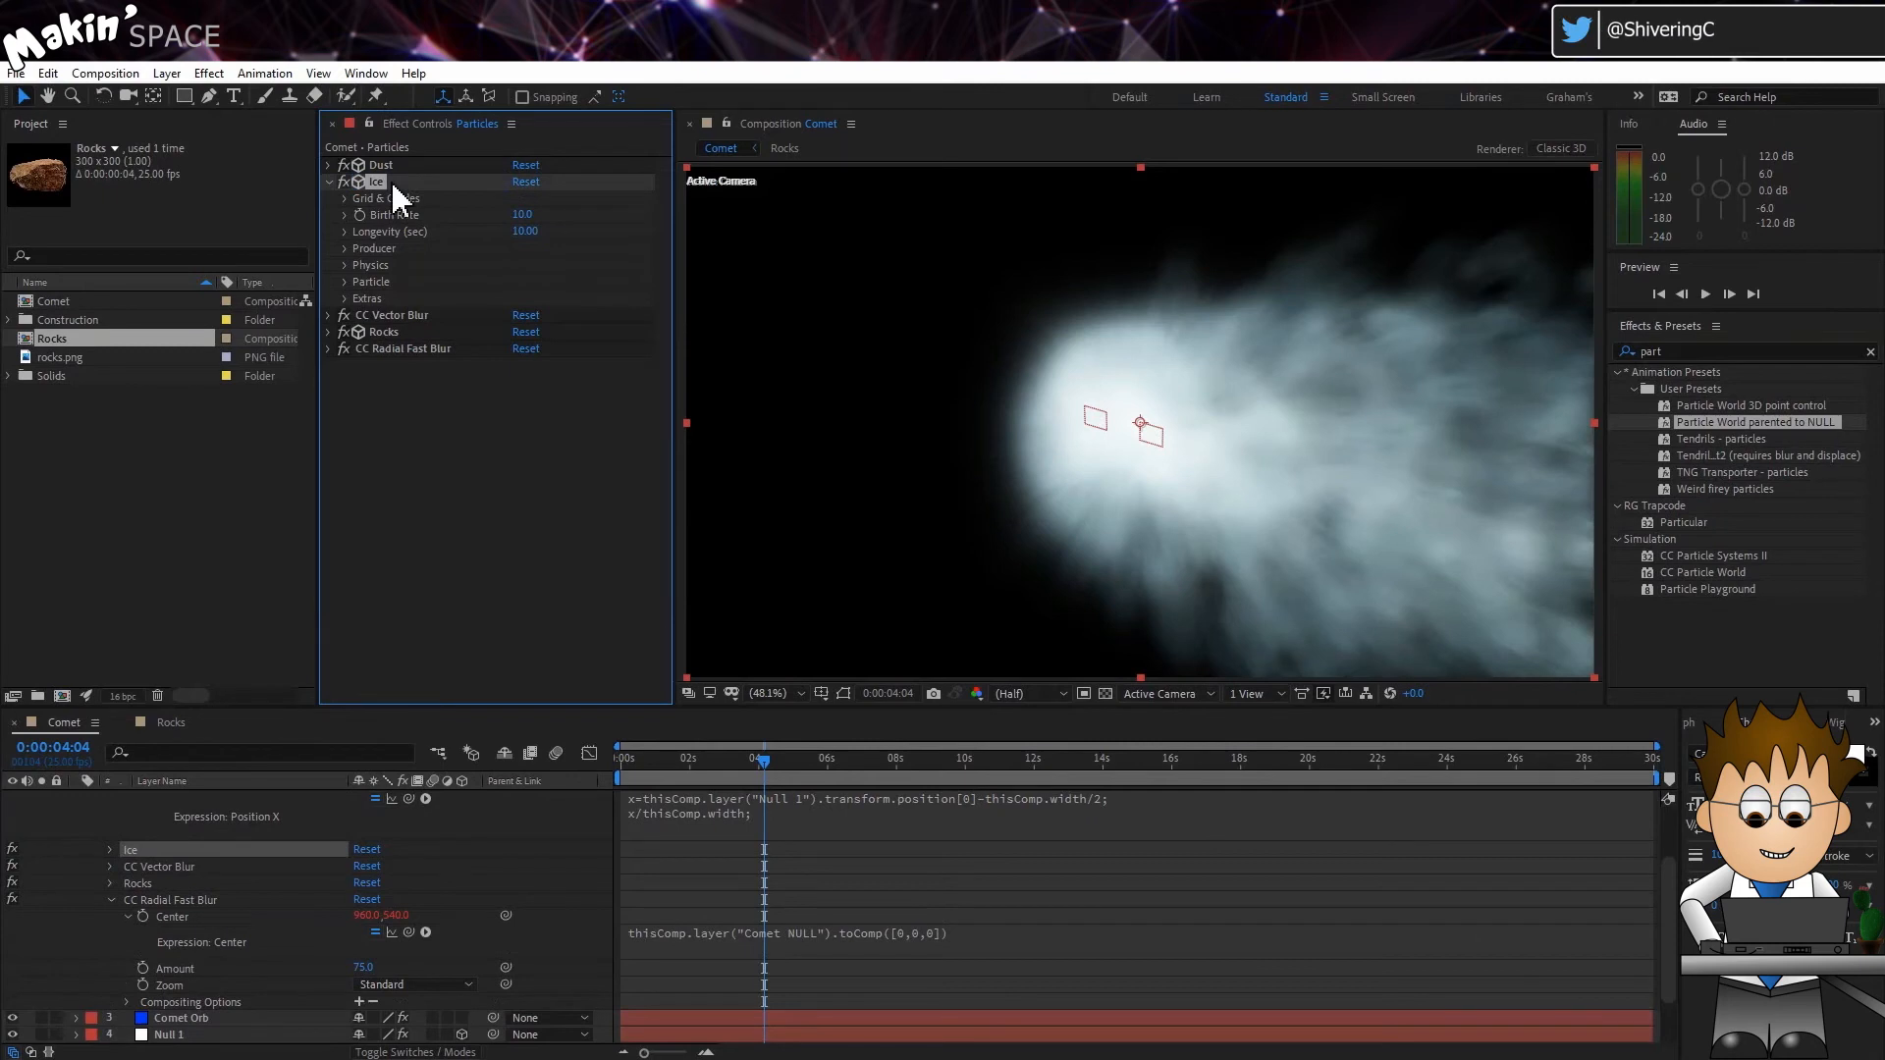
# Move the Ice effect below CC Radial Fast Blur and set its Birth Rate to 5.
pyautogui.moveTo(375, 181); pyautogui.dragTo(391, 369)
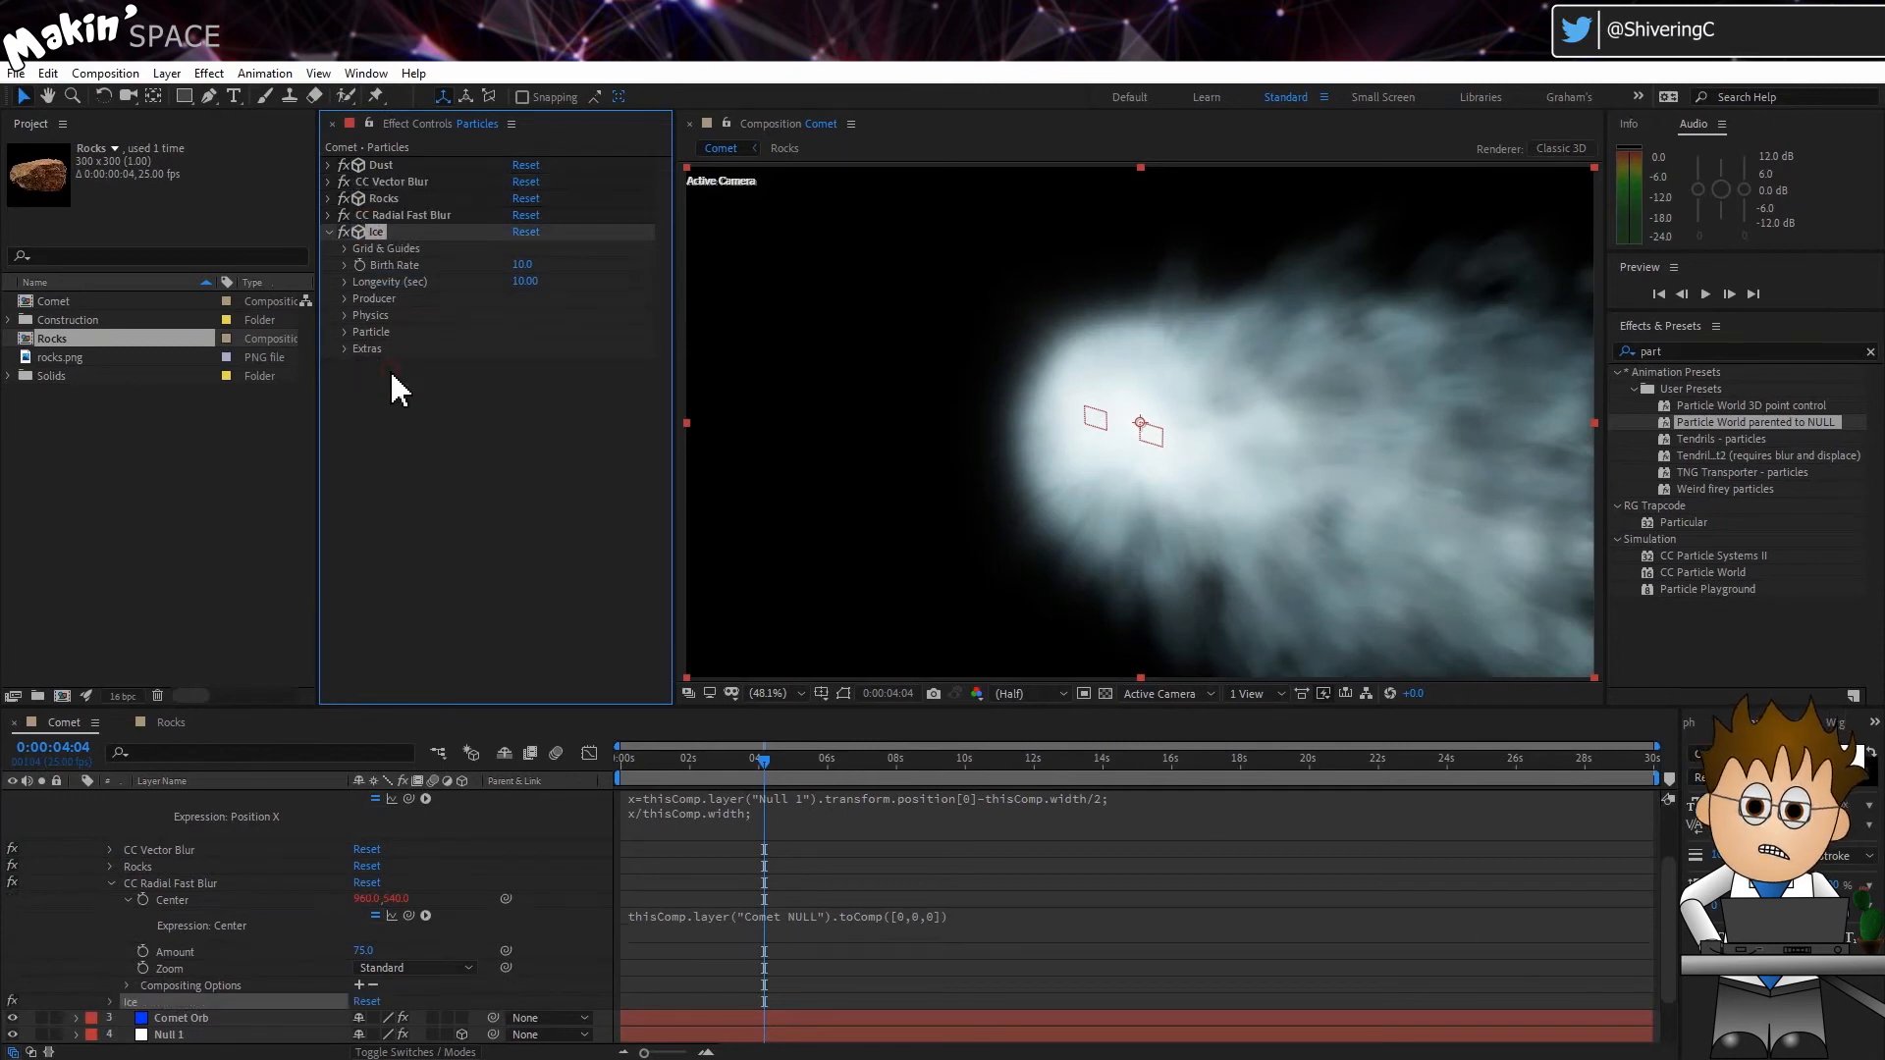
pyautogui.click(522, 267)
pyautogui.write('5')
pyautogui.press('Return')
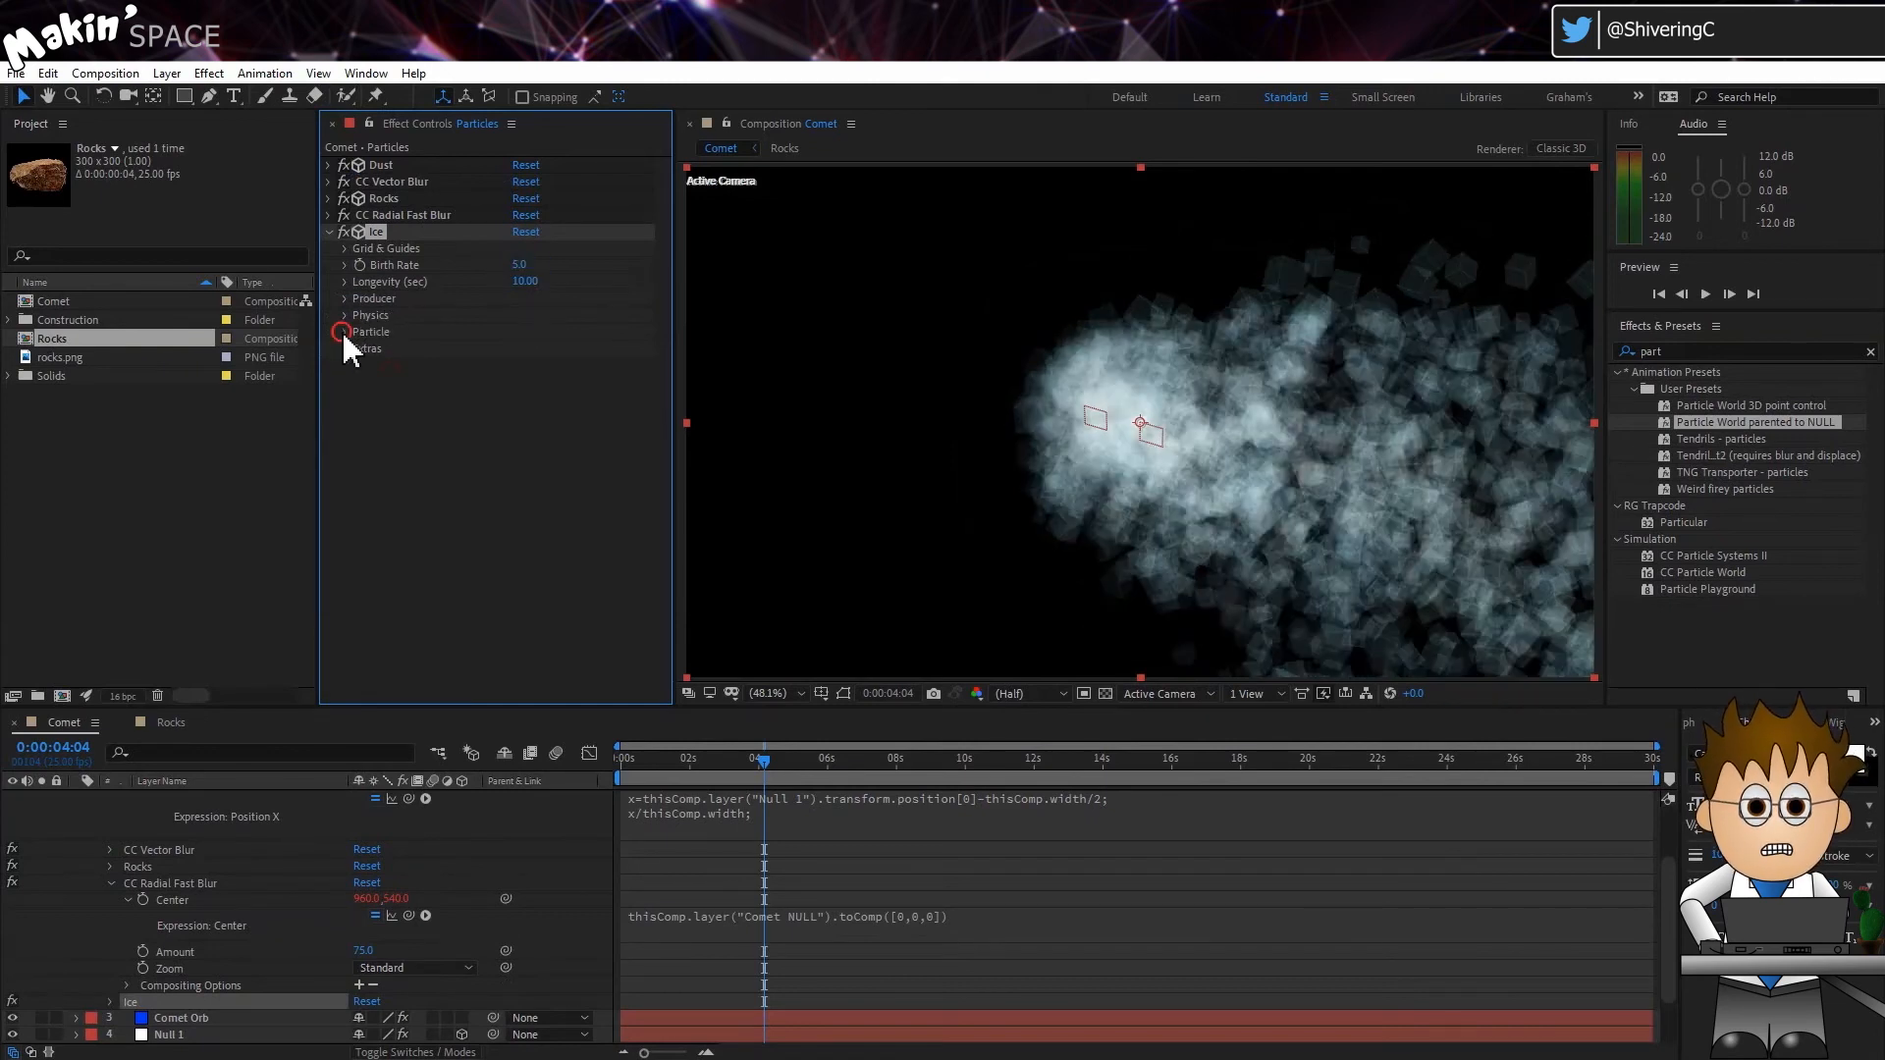
# Set the Ice effect's Particle Type to Line and enable Composite With Original.
pyautogui.click(342, 332)
pyautogui.click(577, 349)
pyautogui.click(587, 366)
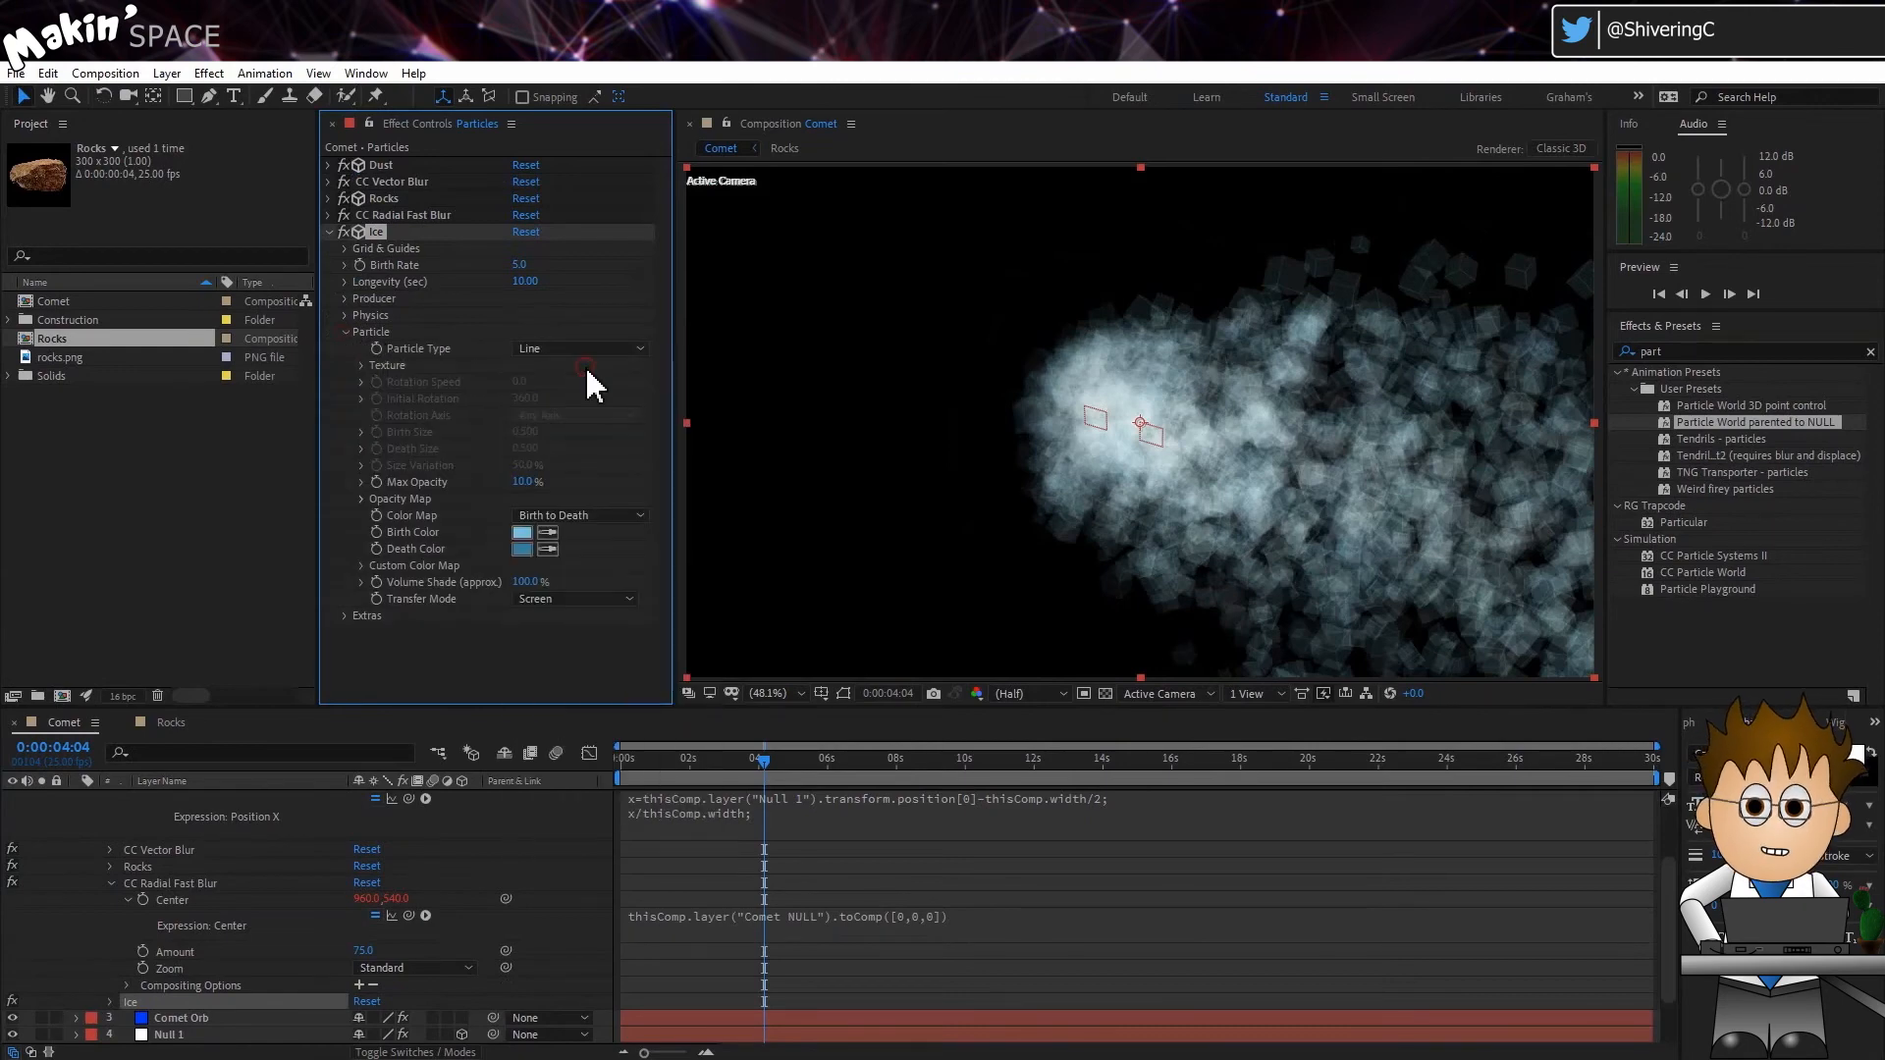
pyautogui.click(344, 615)
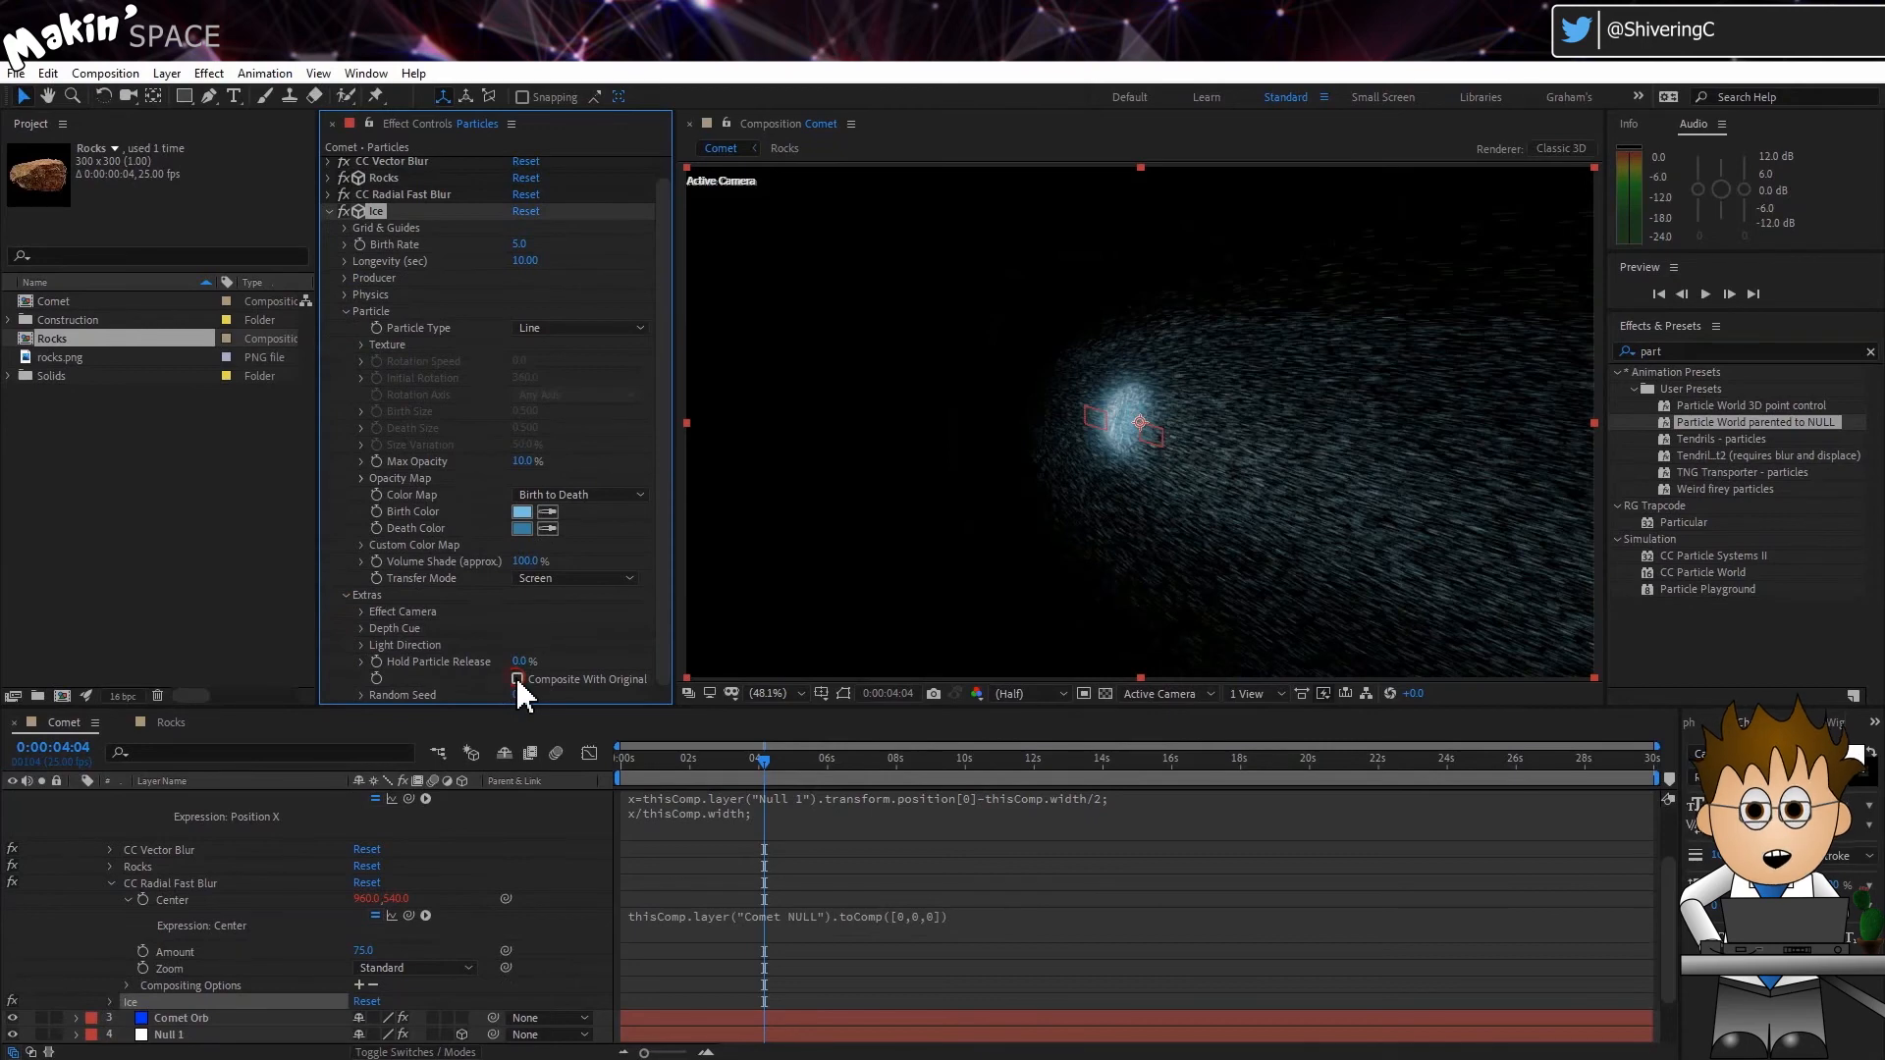
pyautogui.click(516, 678)
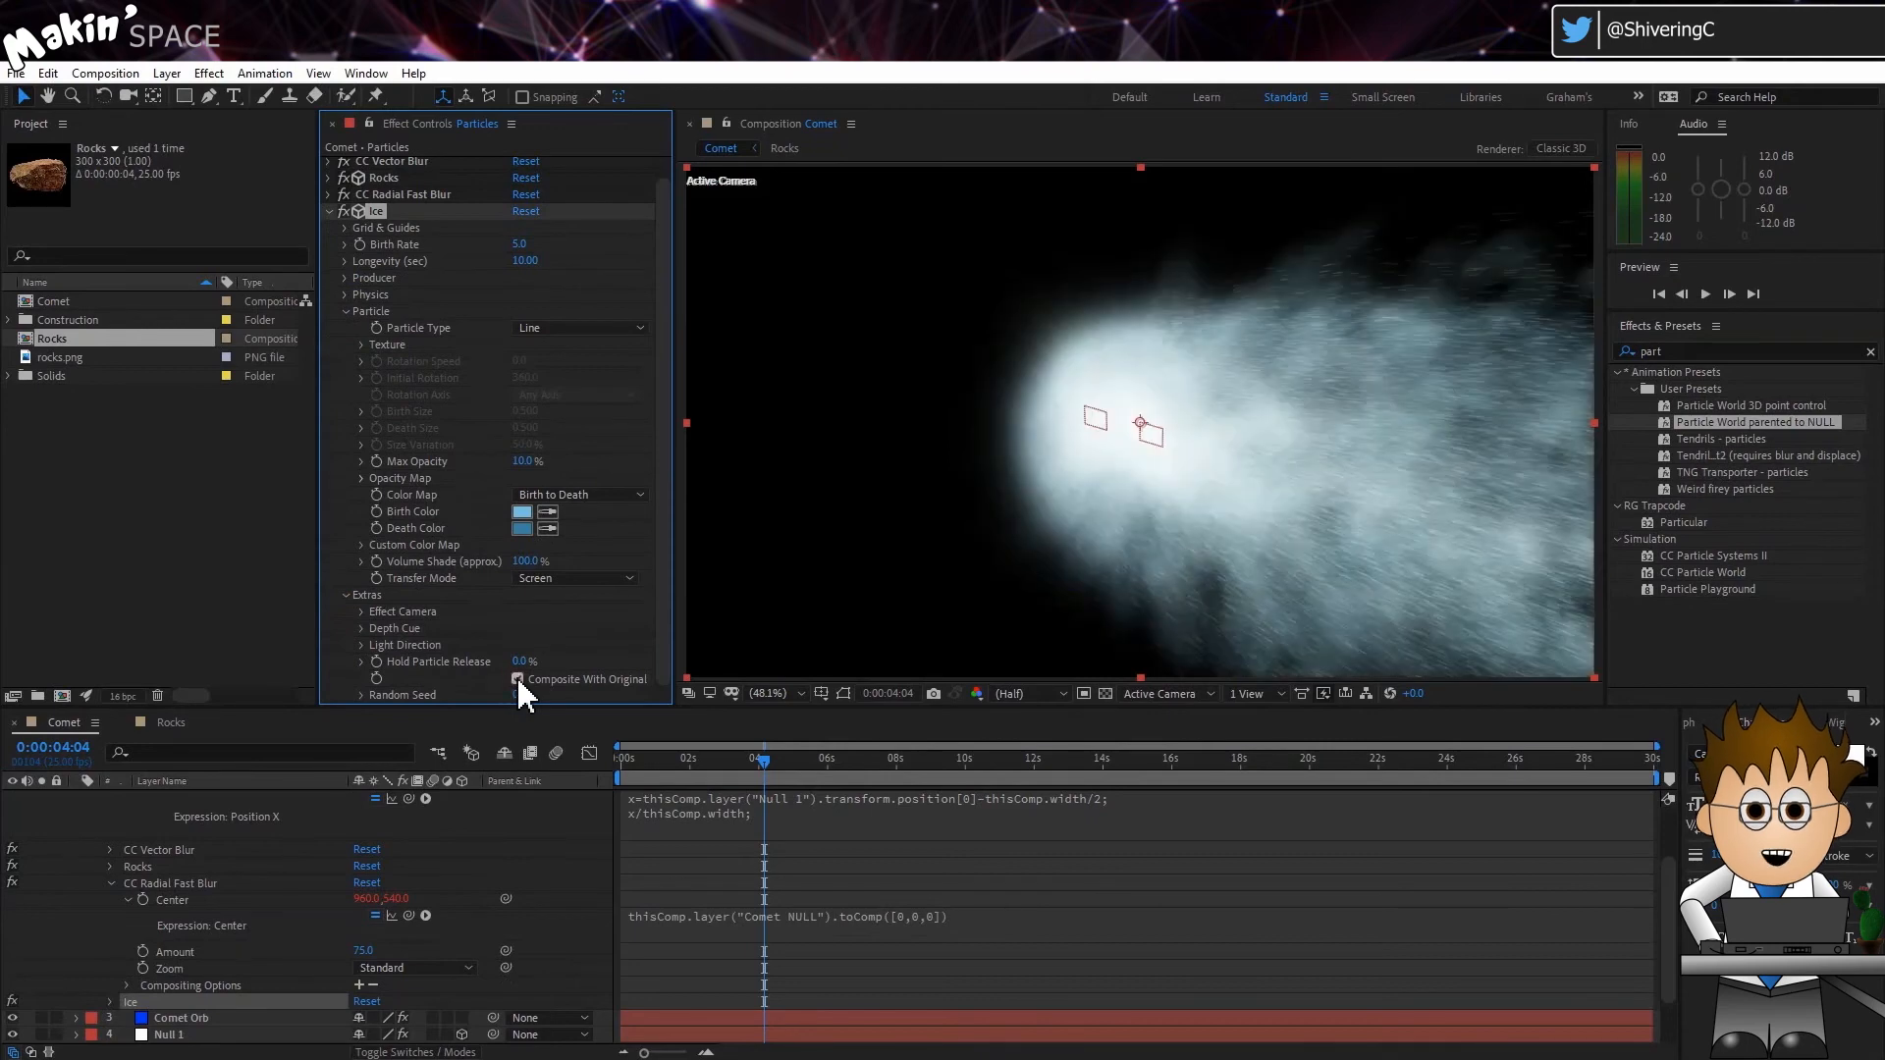
pyautogui.click(329, 211)
# Add a Levels effect to the Particles layer, raising Input Black to about 14649 and lowering Gamma to 0.57.
pyautogui.click(205, 77)
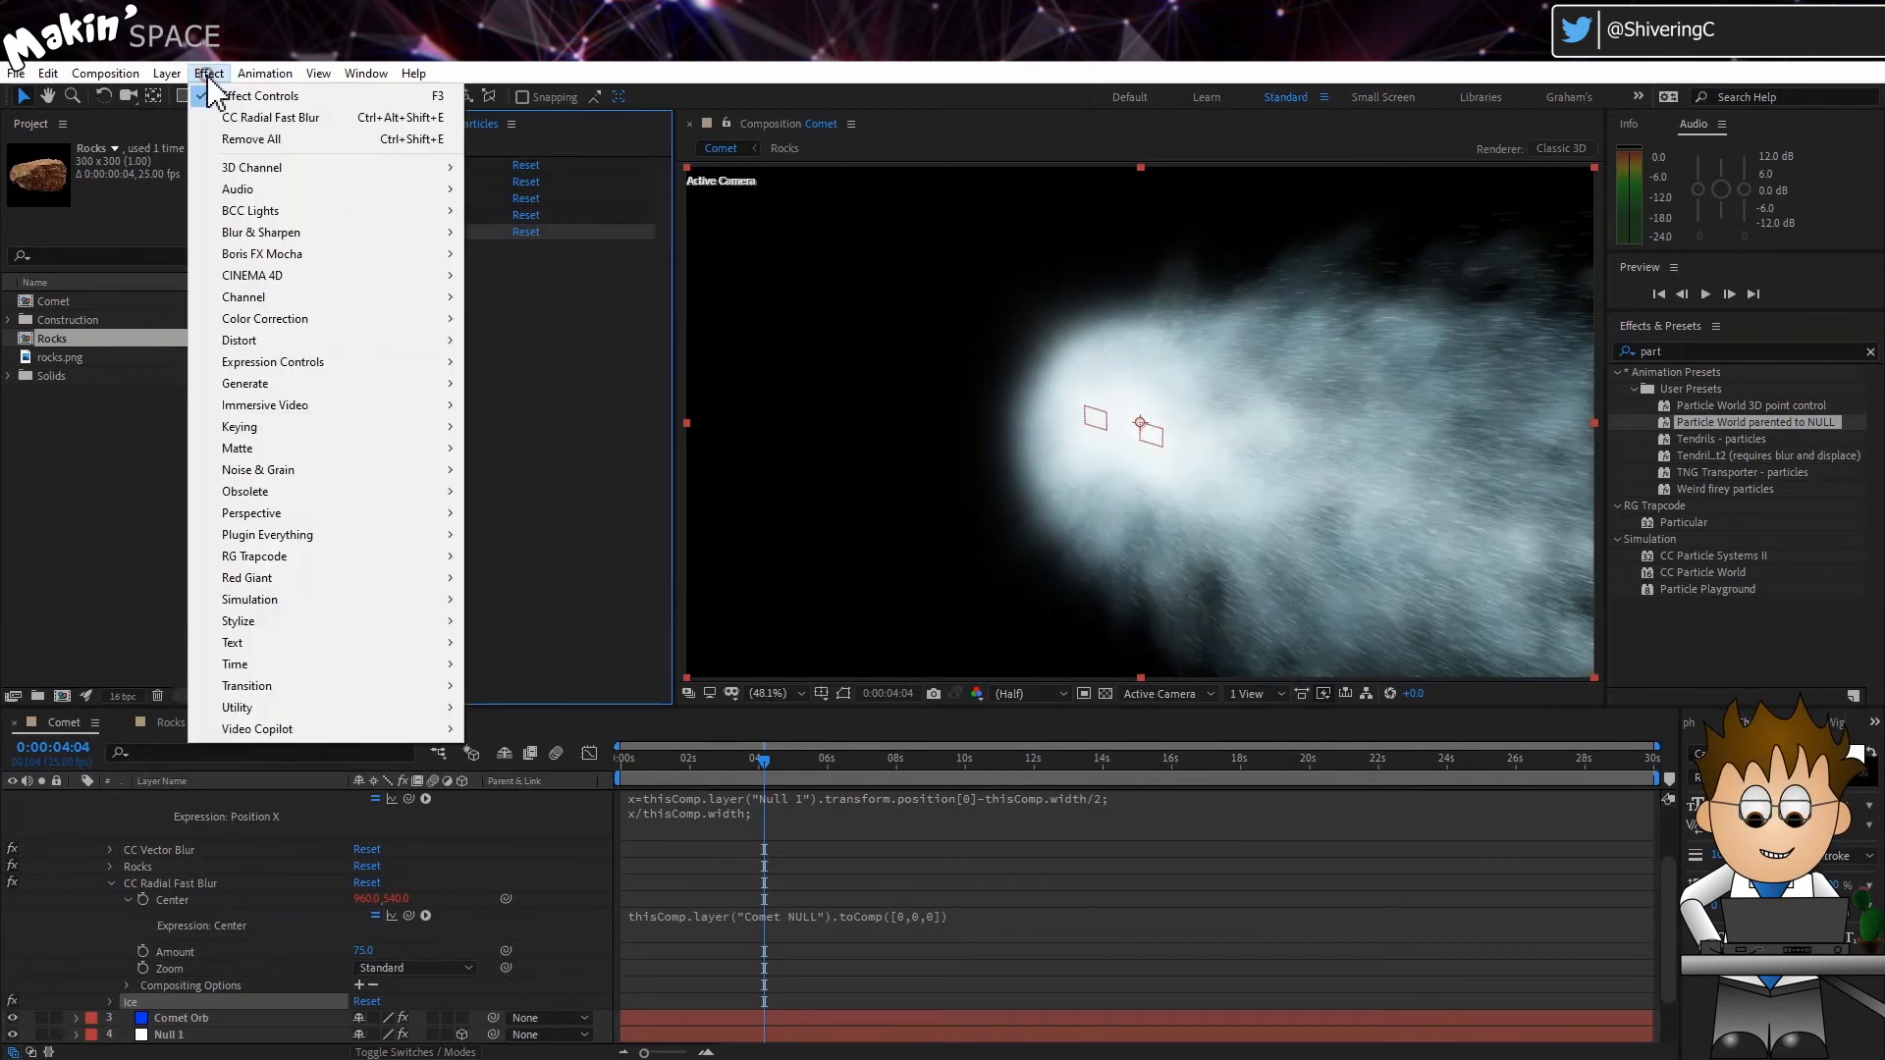
pyautogui.moveTo(332, 327)
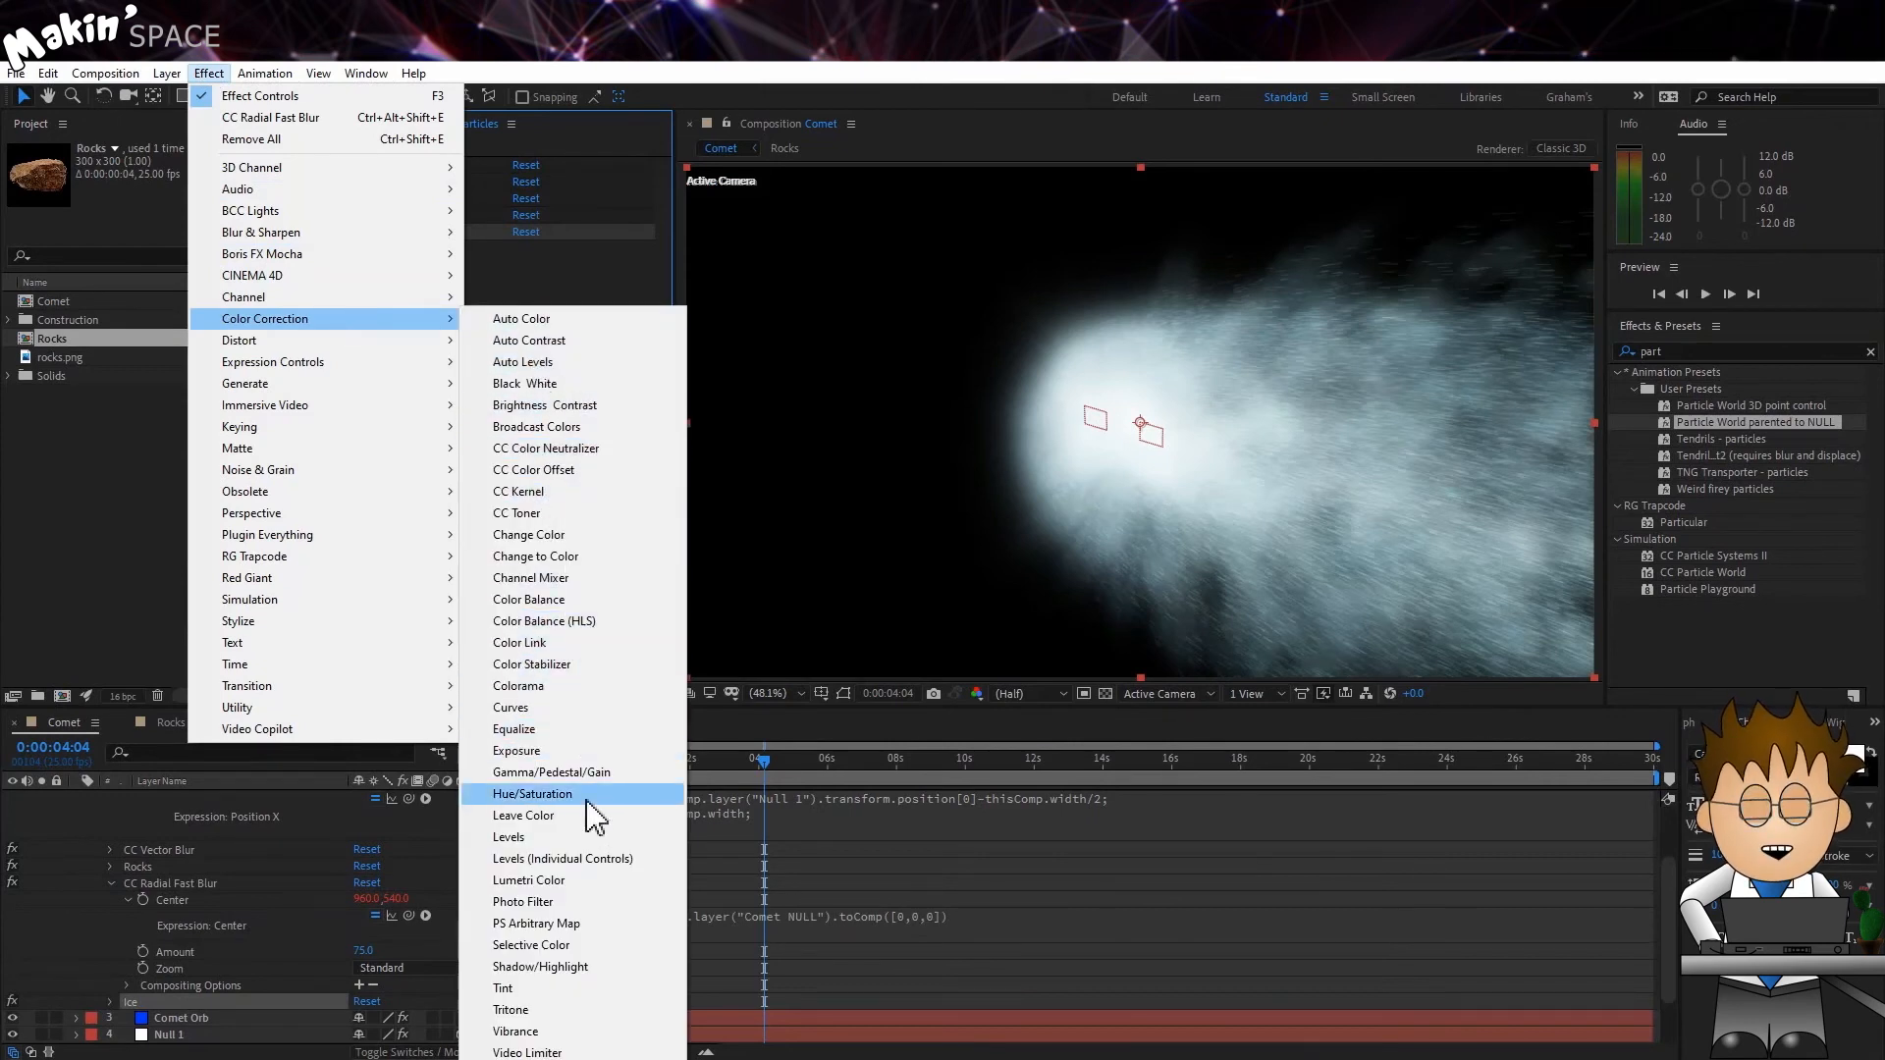
pyautogui.click(593, 836)
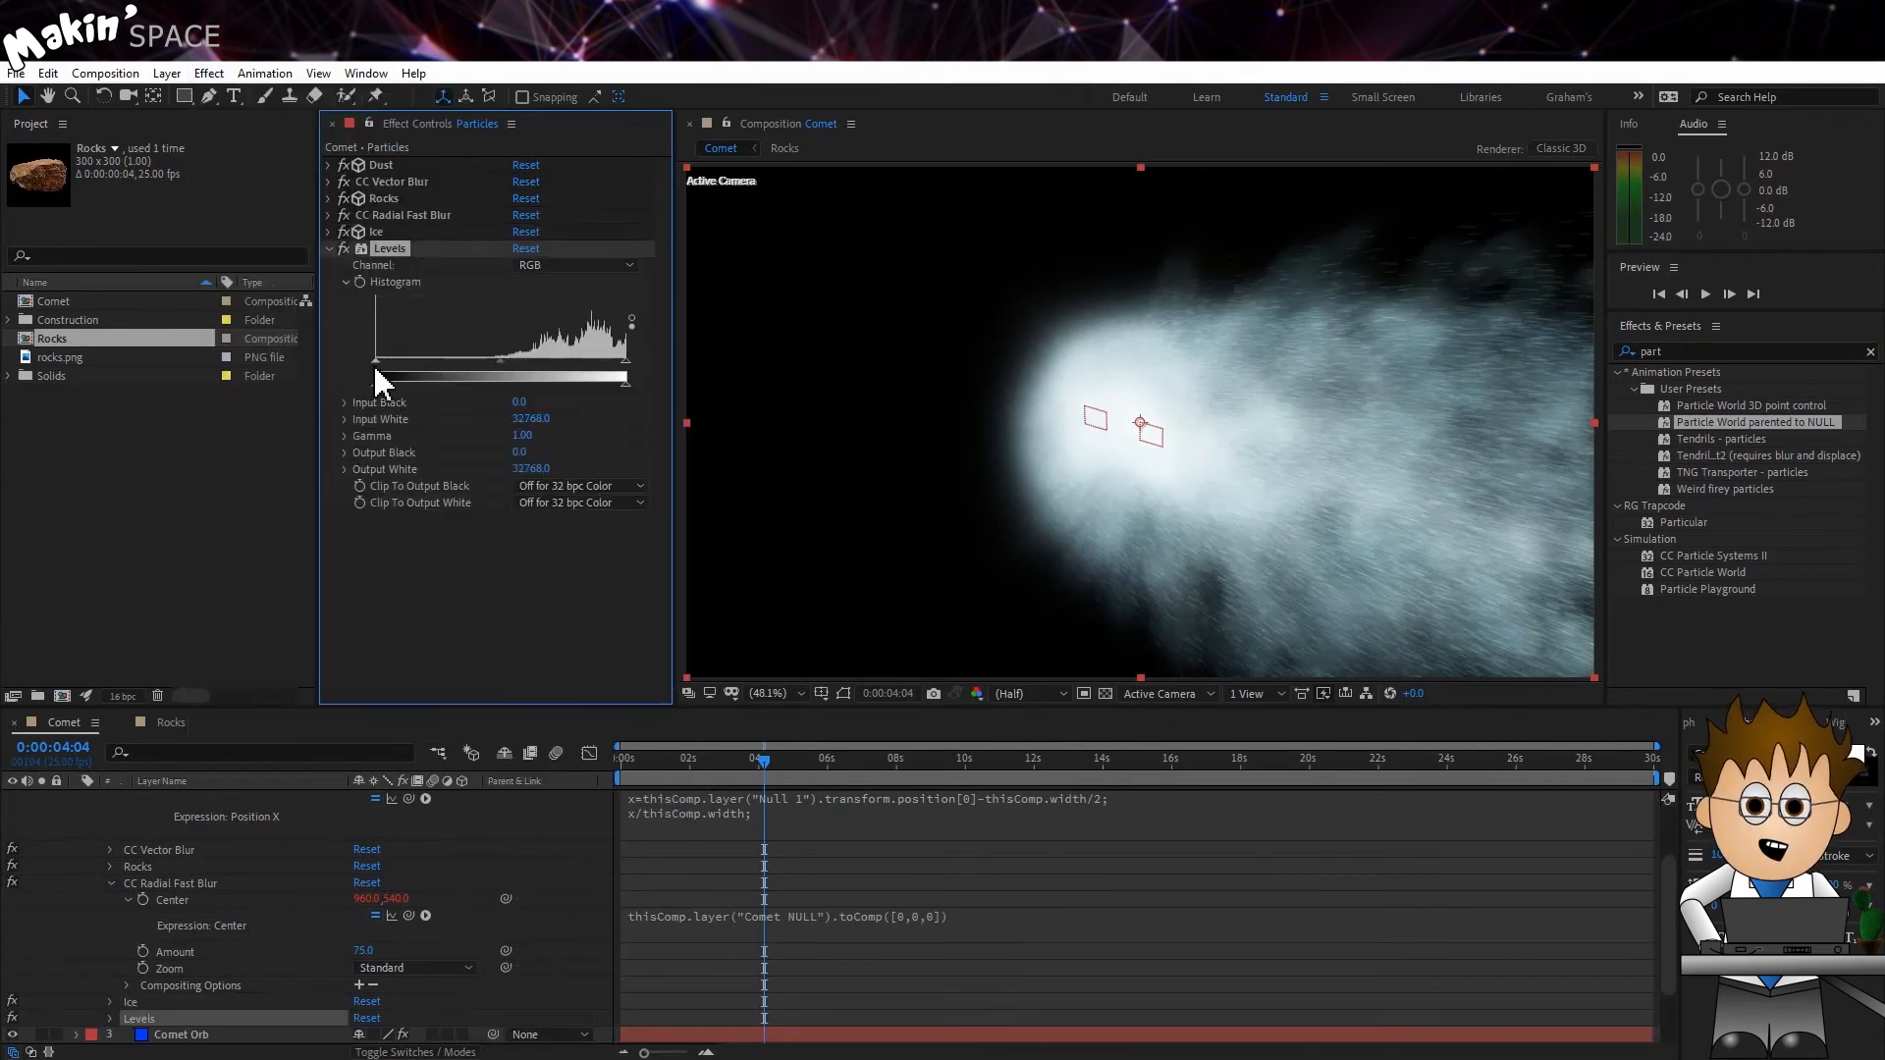
pyautogui.moveTo(377, 365); pyautogui.dragTo(580, 366)
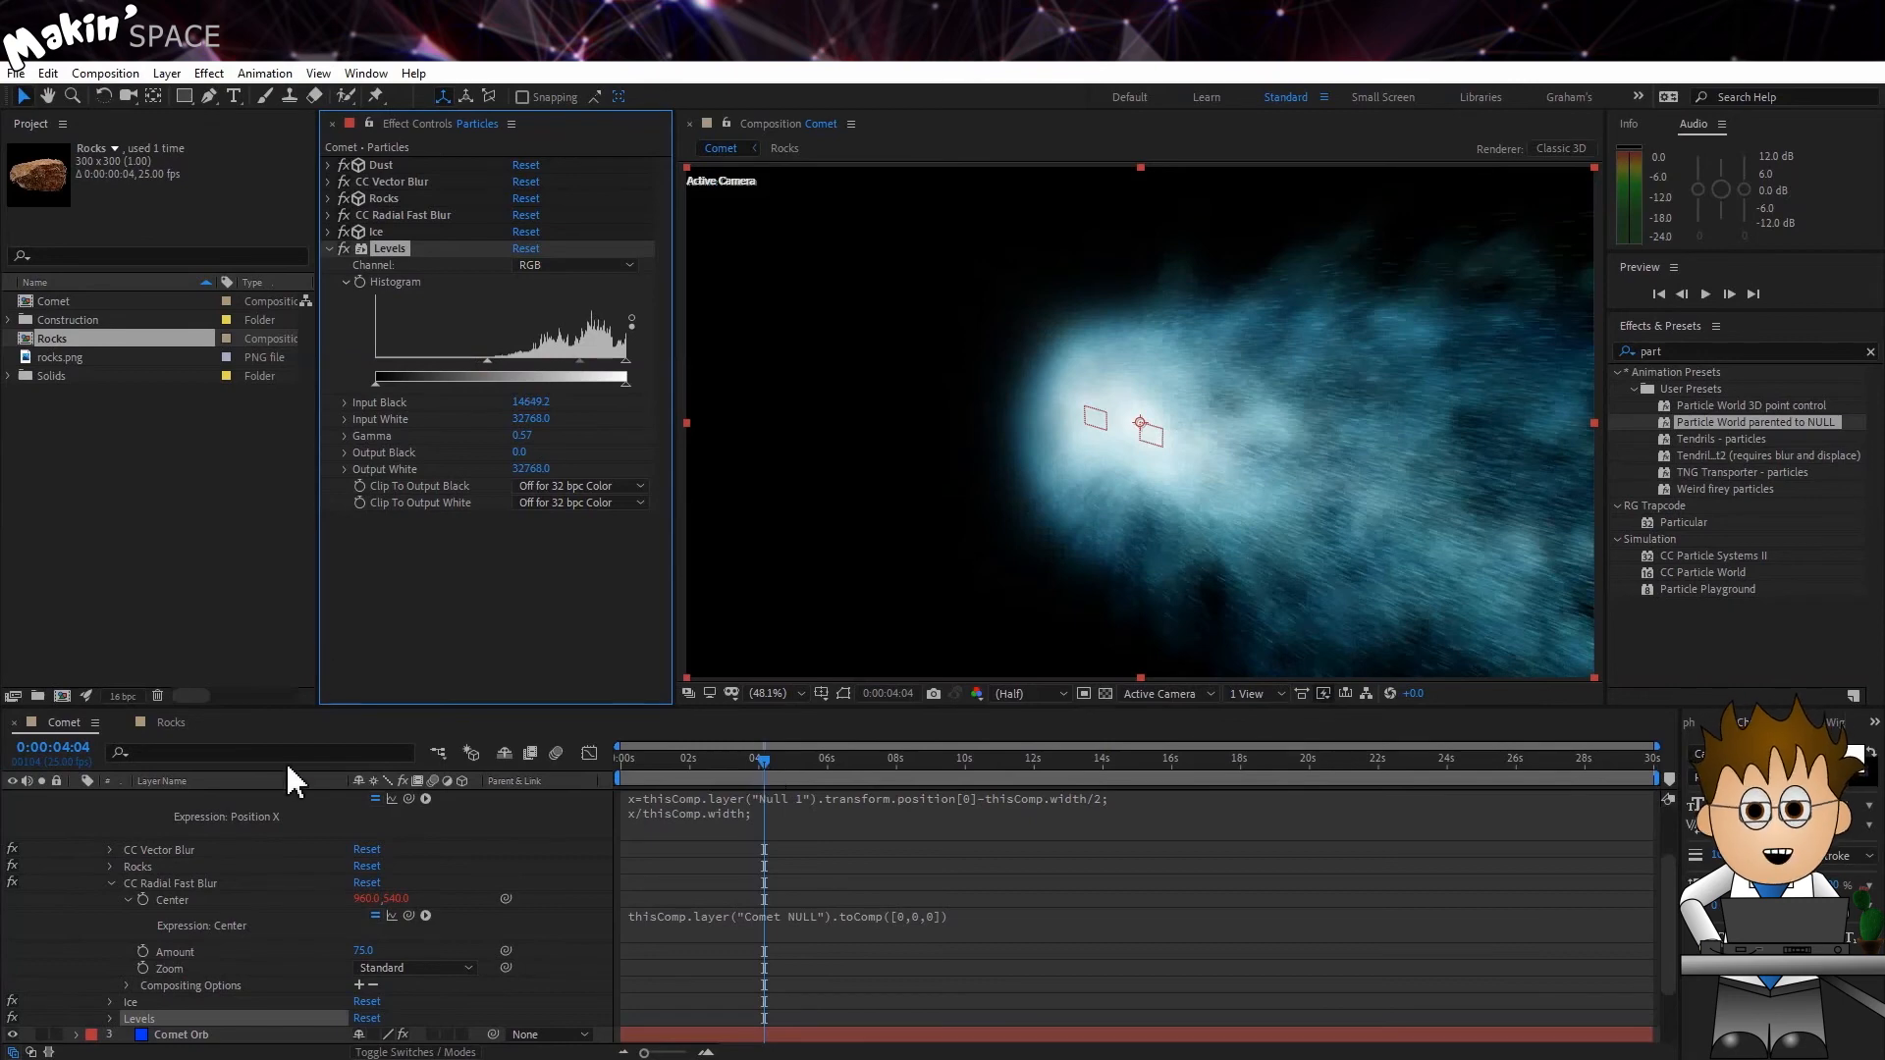
# Duplicate the Particles layer as Rocks and place the copy directly below Particles in the layer stack.
pyautogui.scroll(3, 112, 869)
pyautogui.click(175, 813)
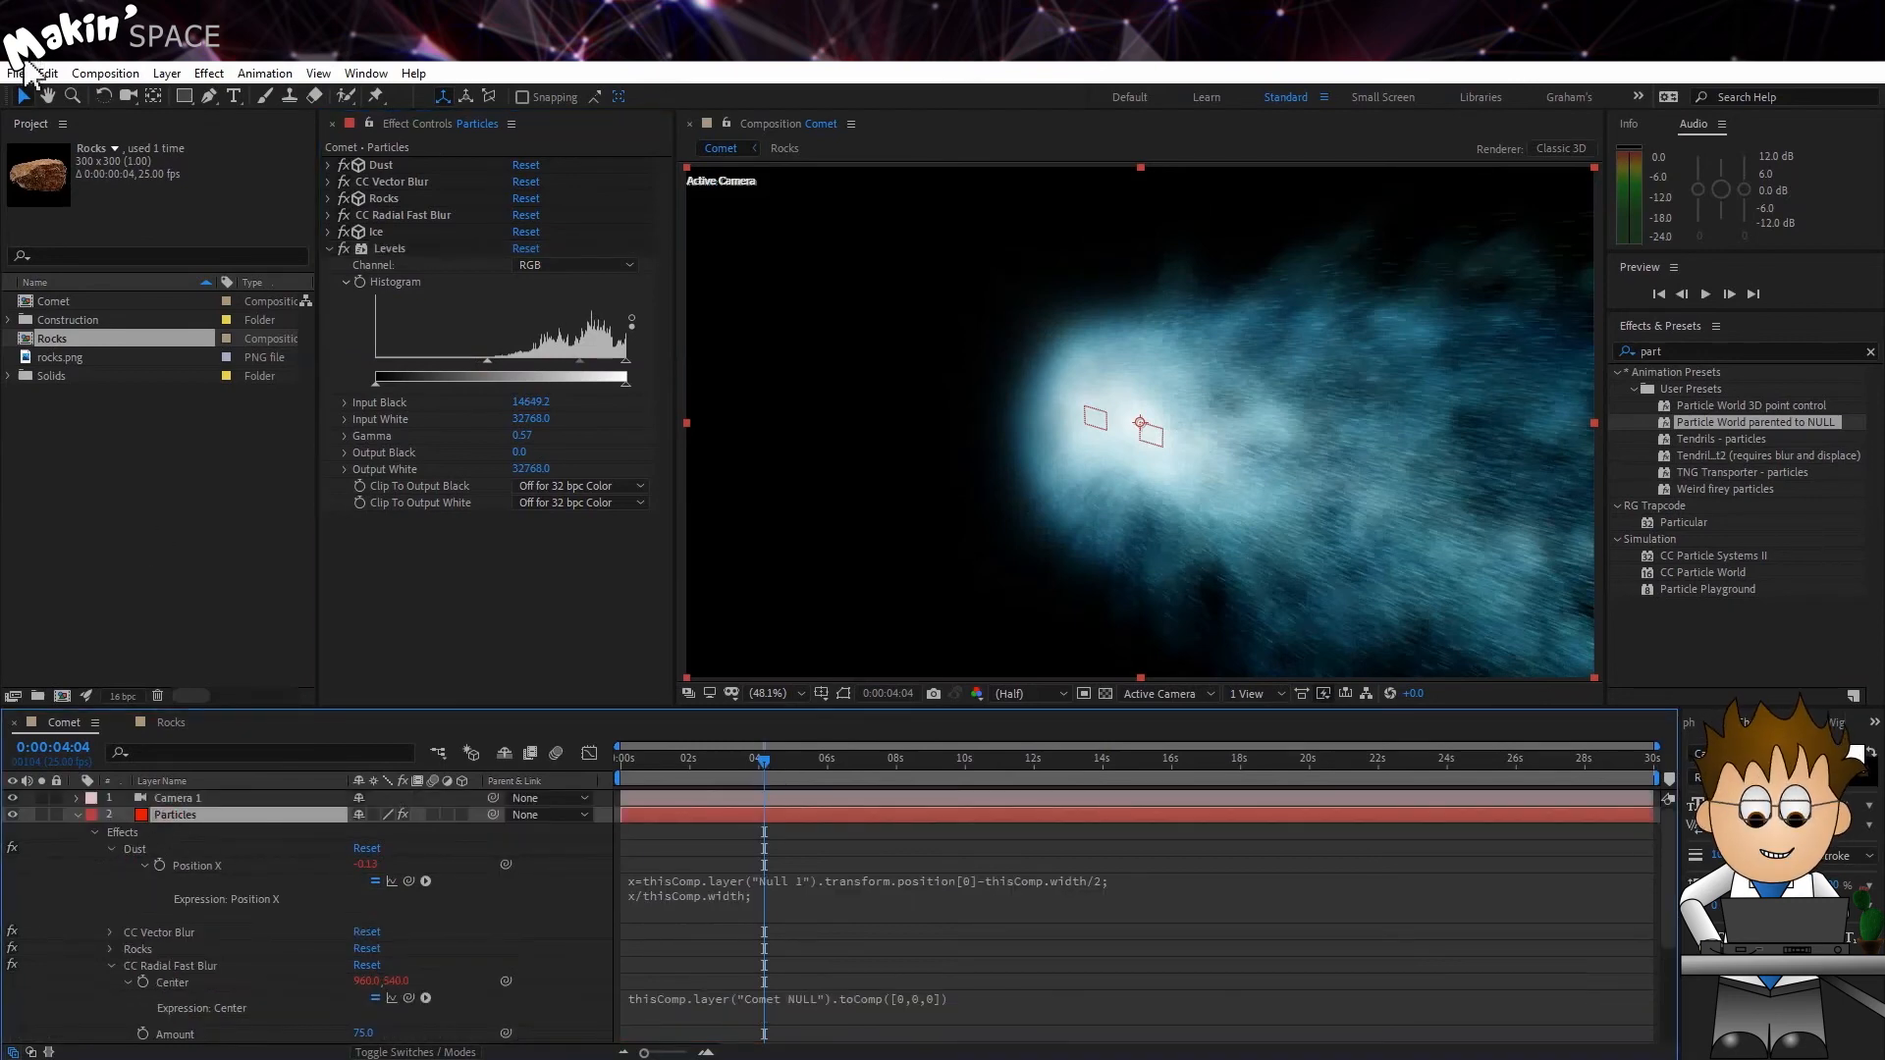
pyautogui.click(47, 74)
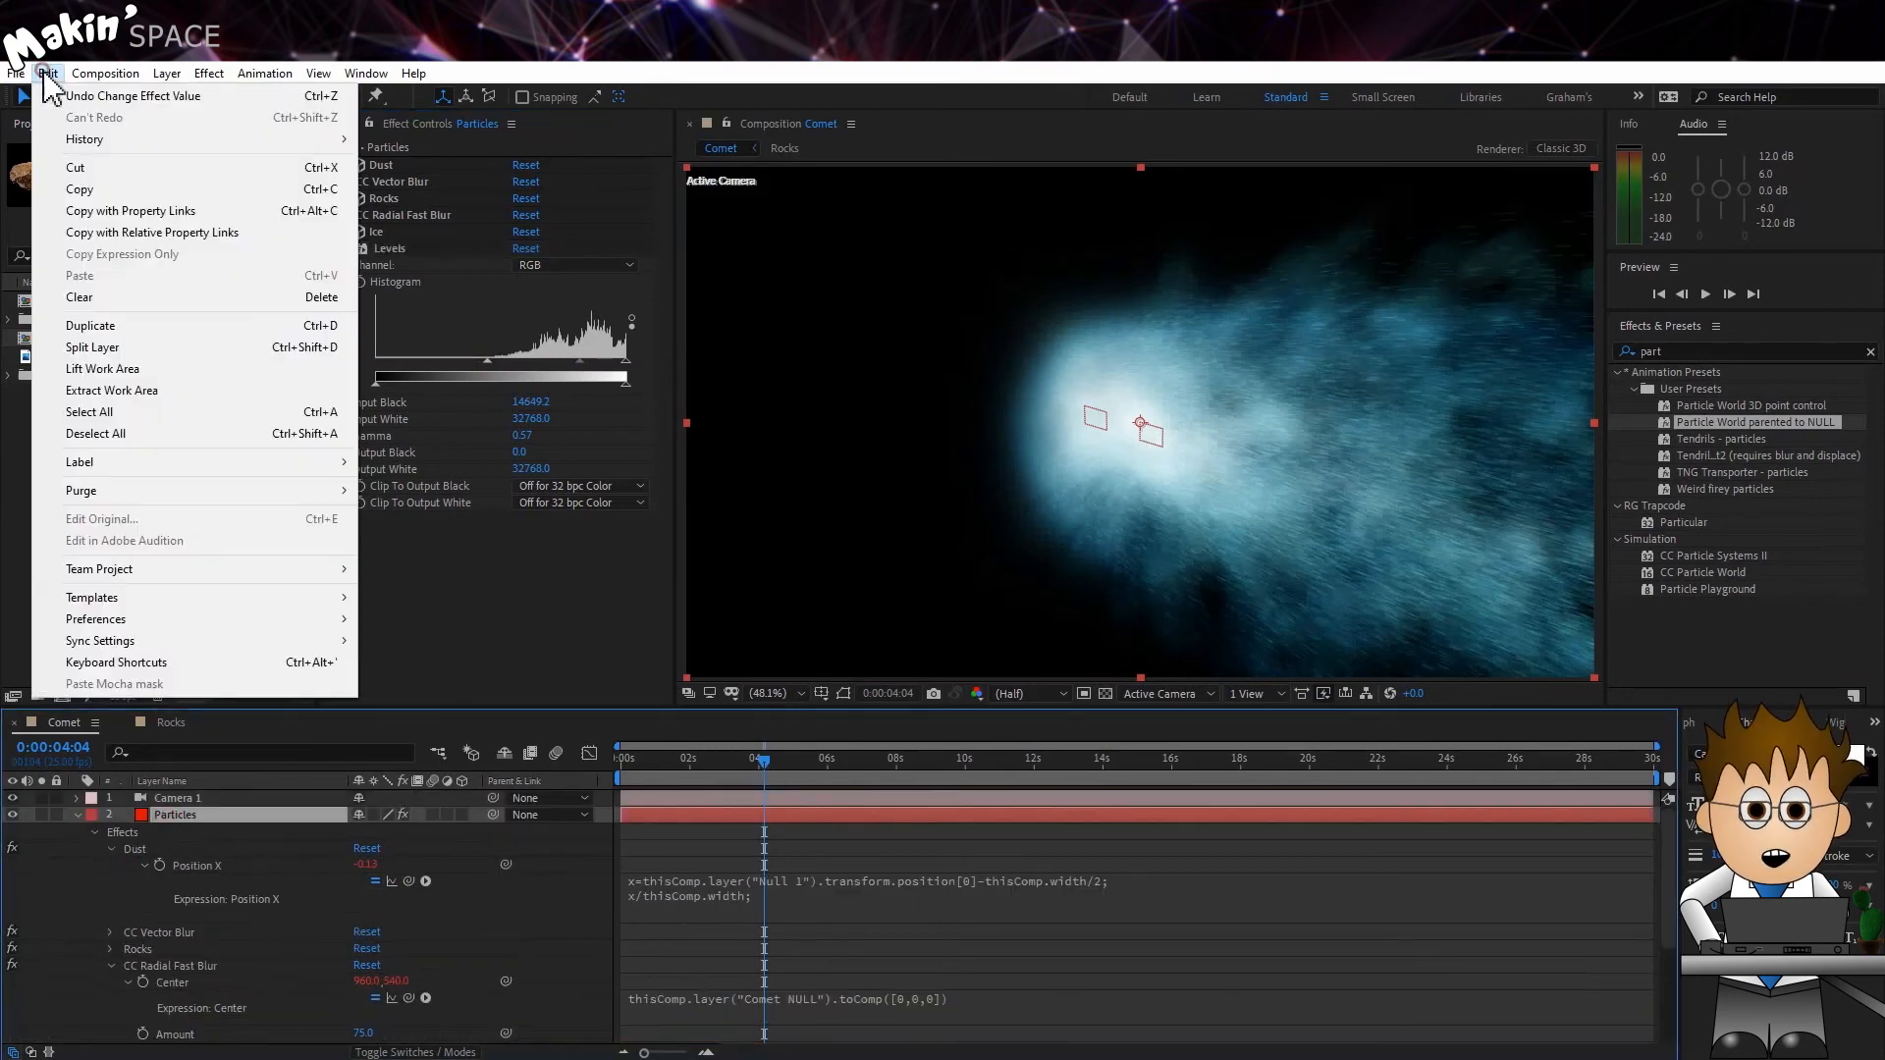
pyautogui.click(141, 327)
pyautogui.press('Return')
pyautogui.write('Rock')
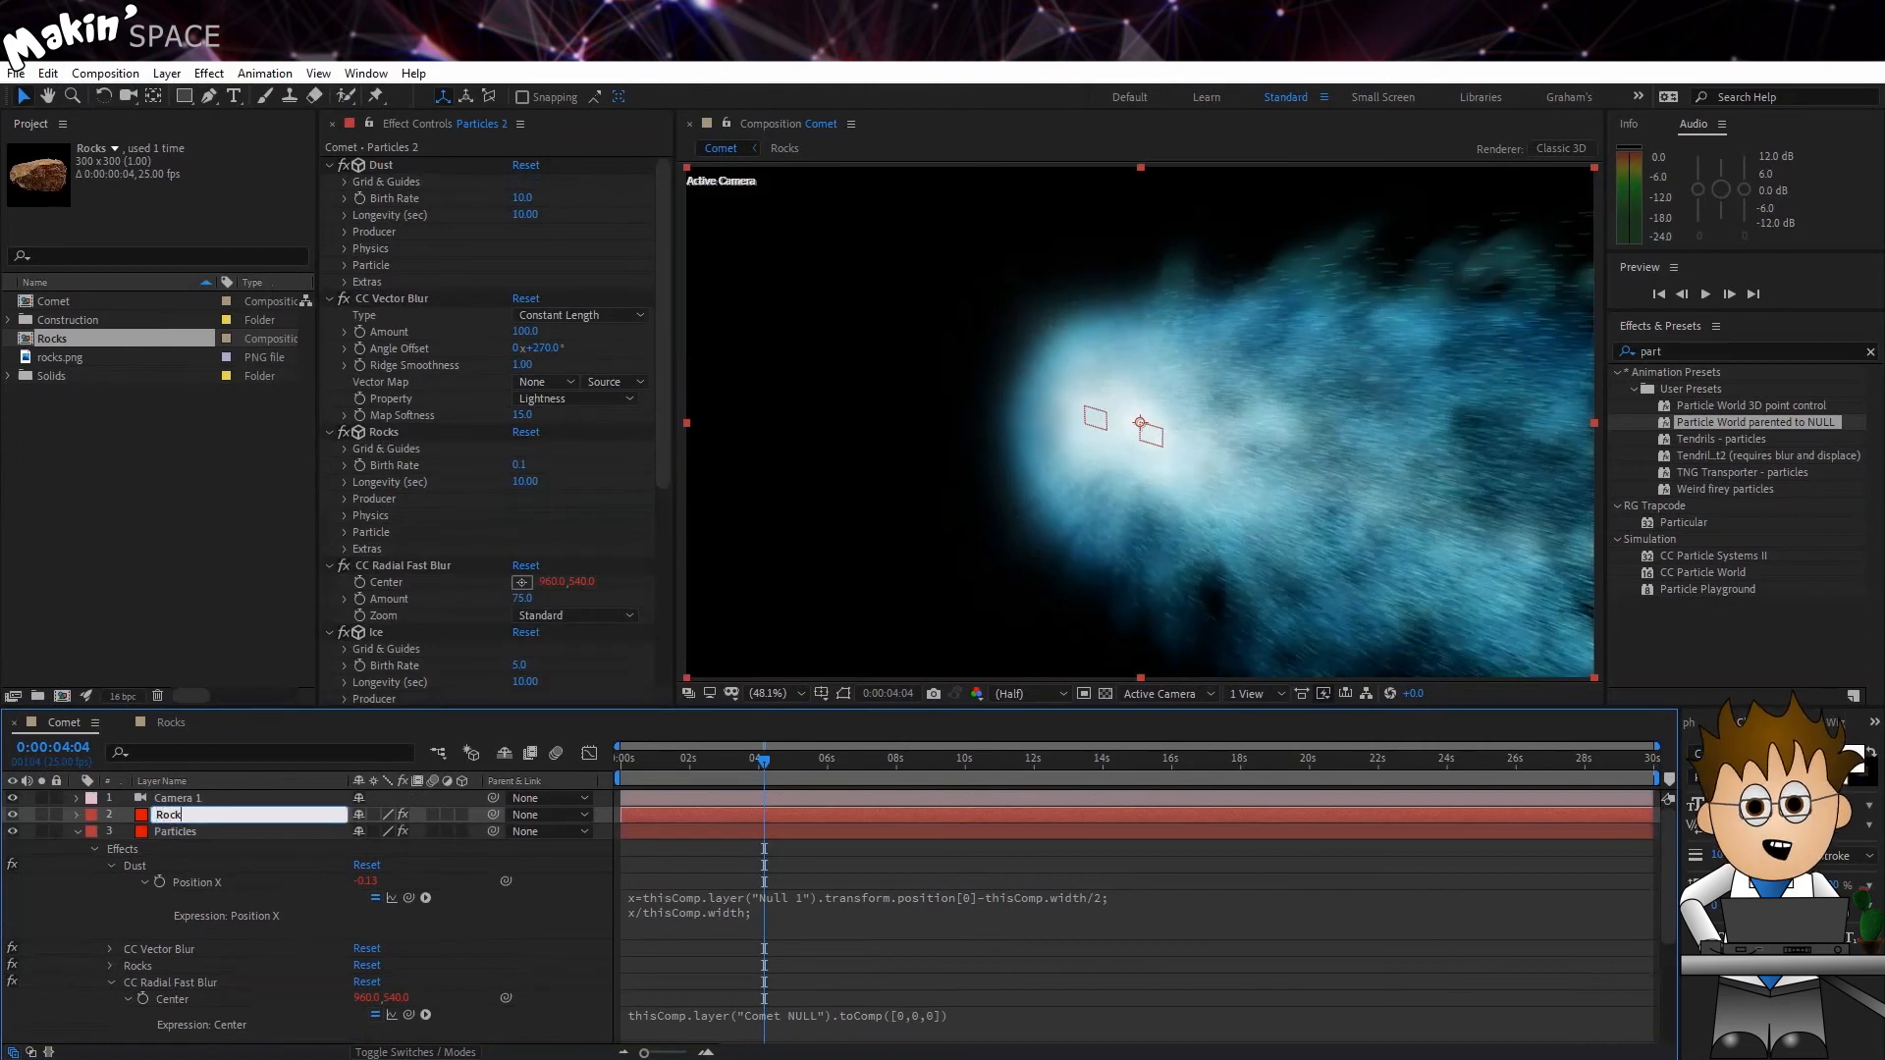
pyautogui.write('s')
pyautogui.press('Return')
pyautogui.click(78, 832)
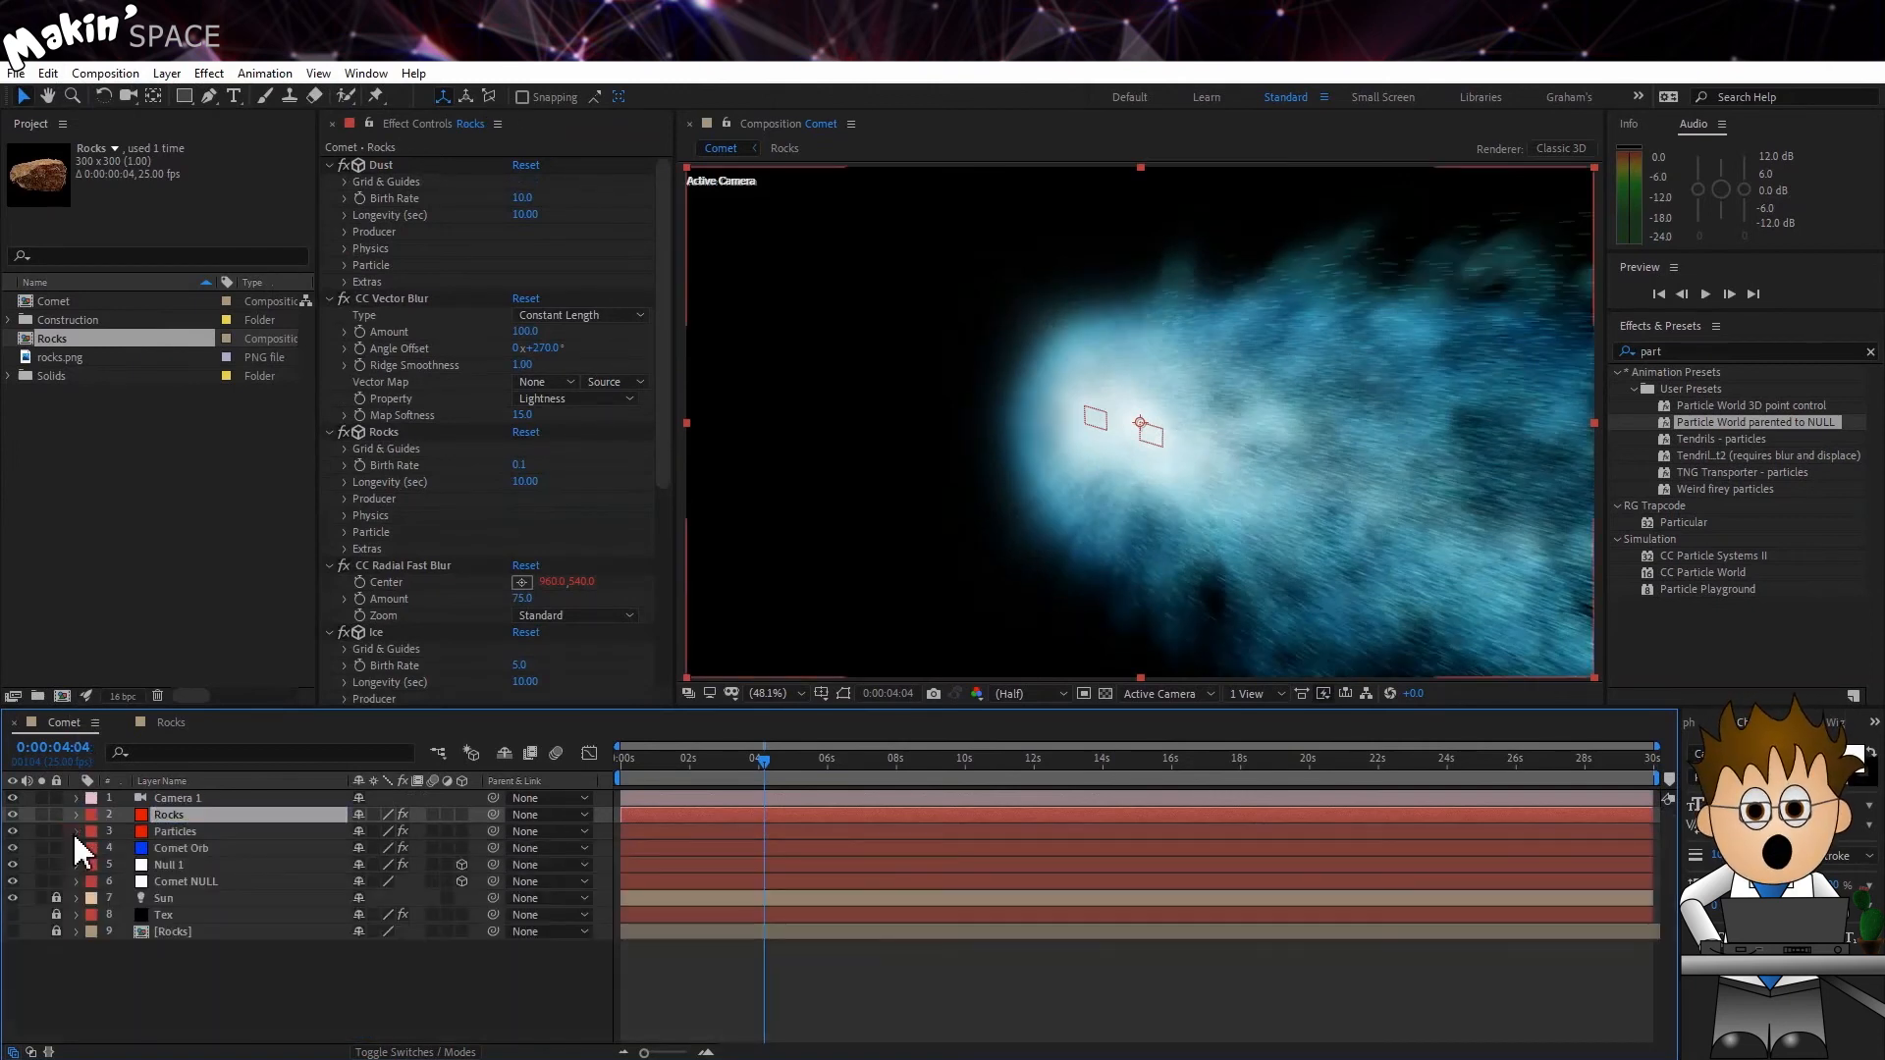
pyautogui.moveTo(168, 816); pyautogui.dragTo(106, 857)
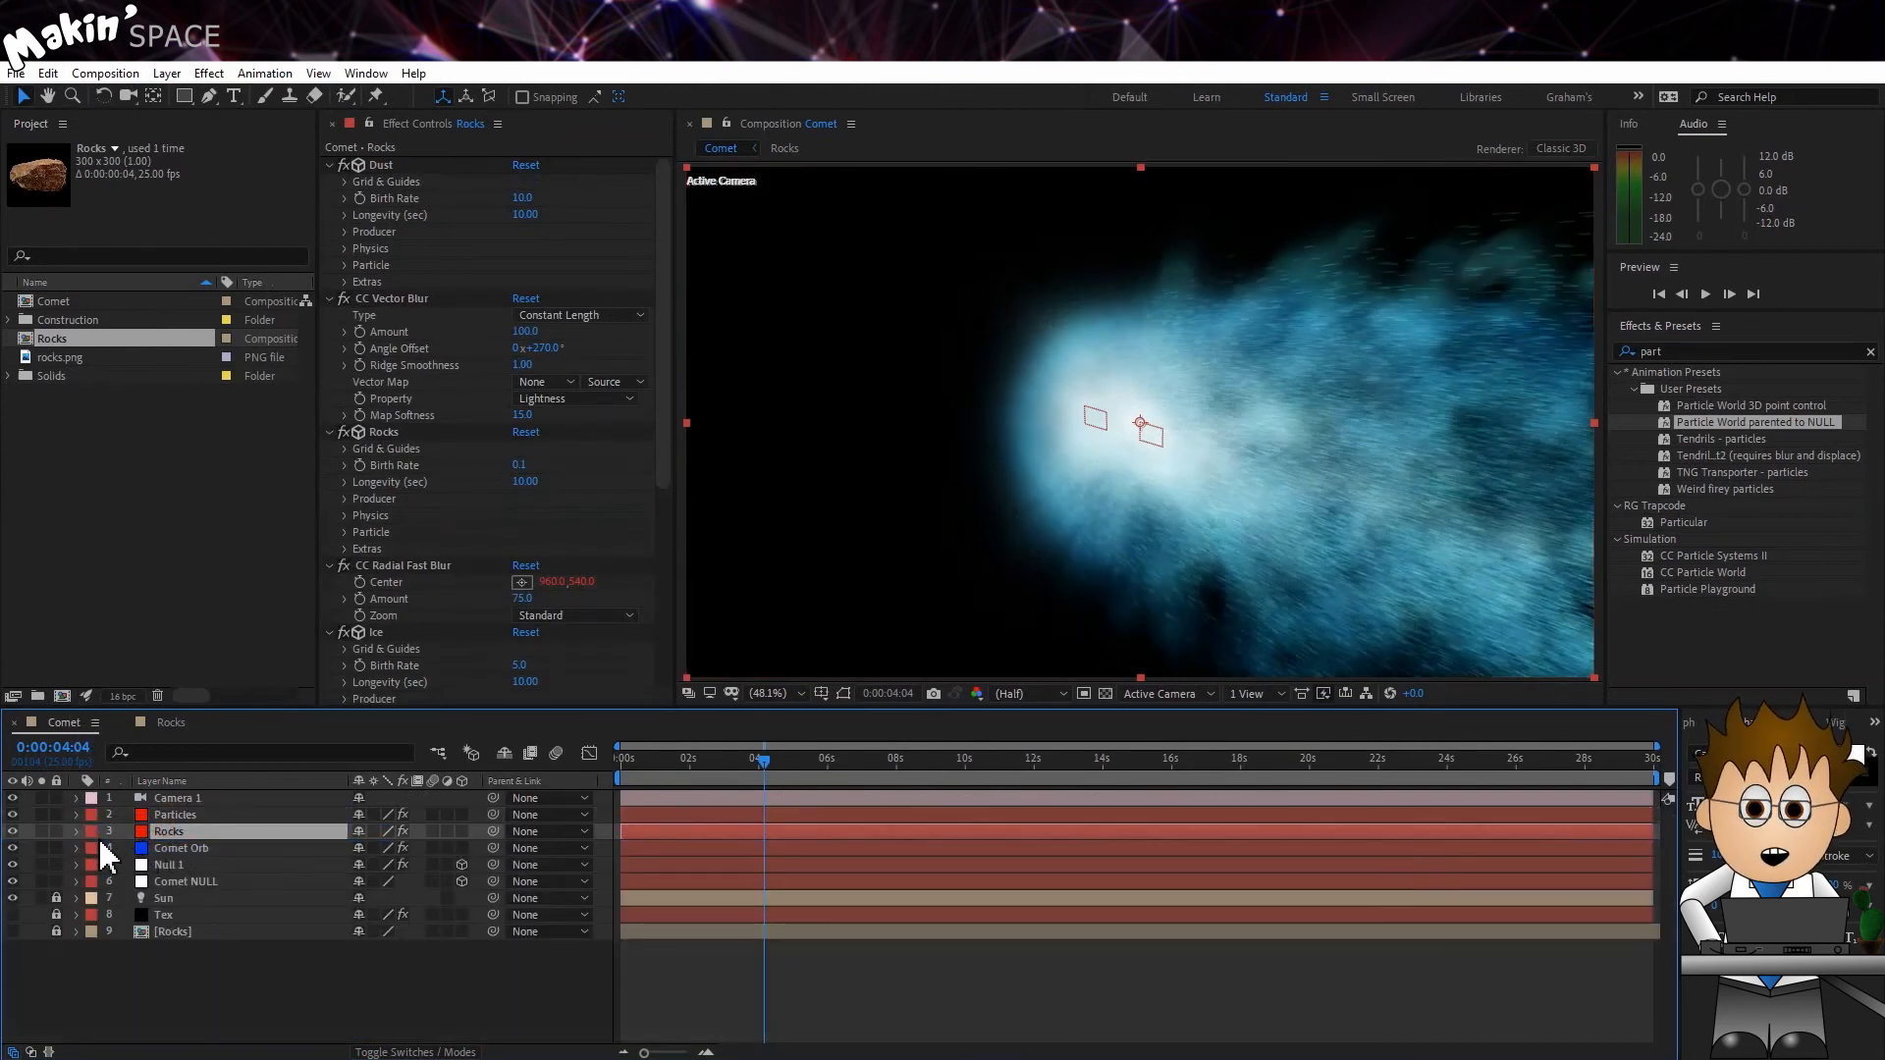
# Solo the Rocks layer and delete its Dust, CC Vector Blur, CC Radial Fast Blur, Ice and Levels effects, keeping only Rocks.
pyautogui.click(41, 832)
pyautogui.click(399, 165)
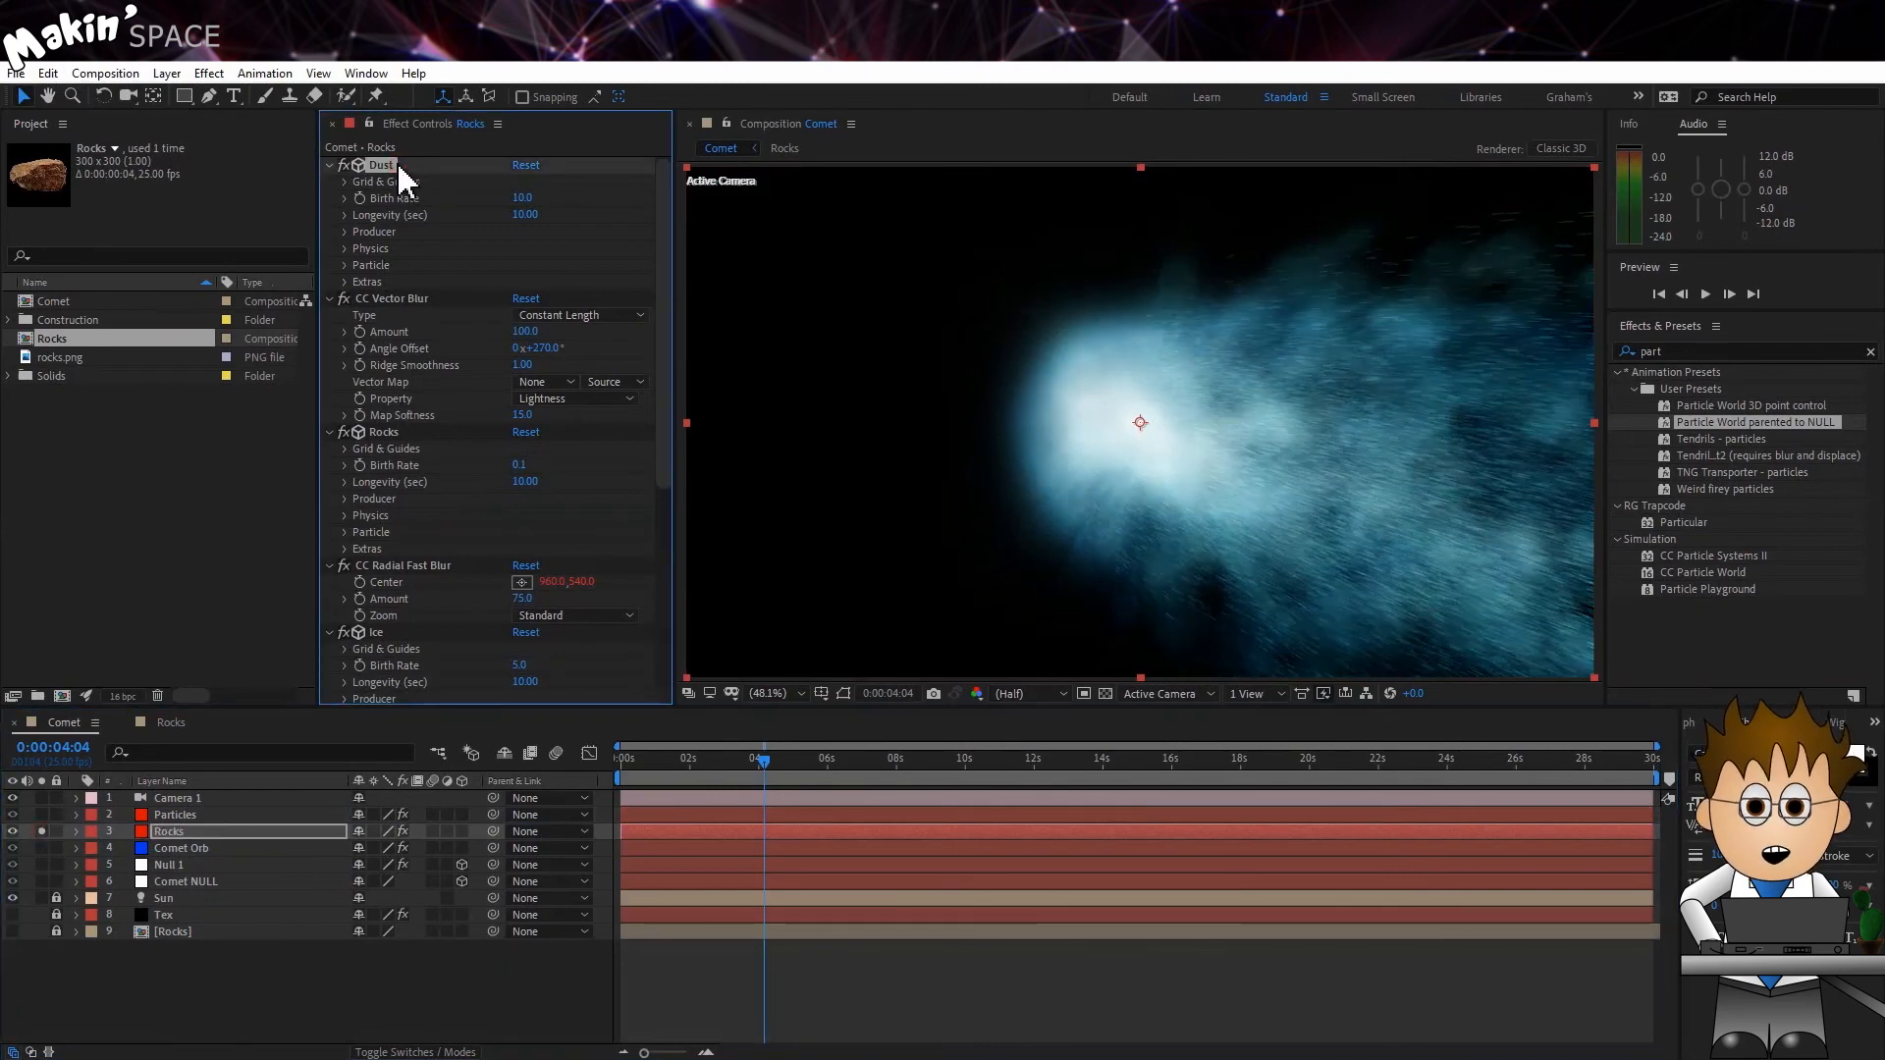
pyautogui.press('Delete')
pyautogui.click(399, 165)
pyautogui.press('Delete')
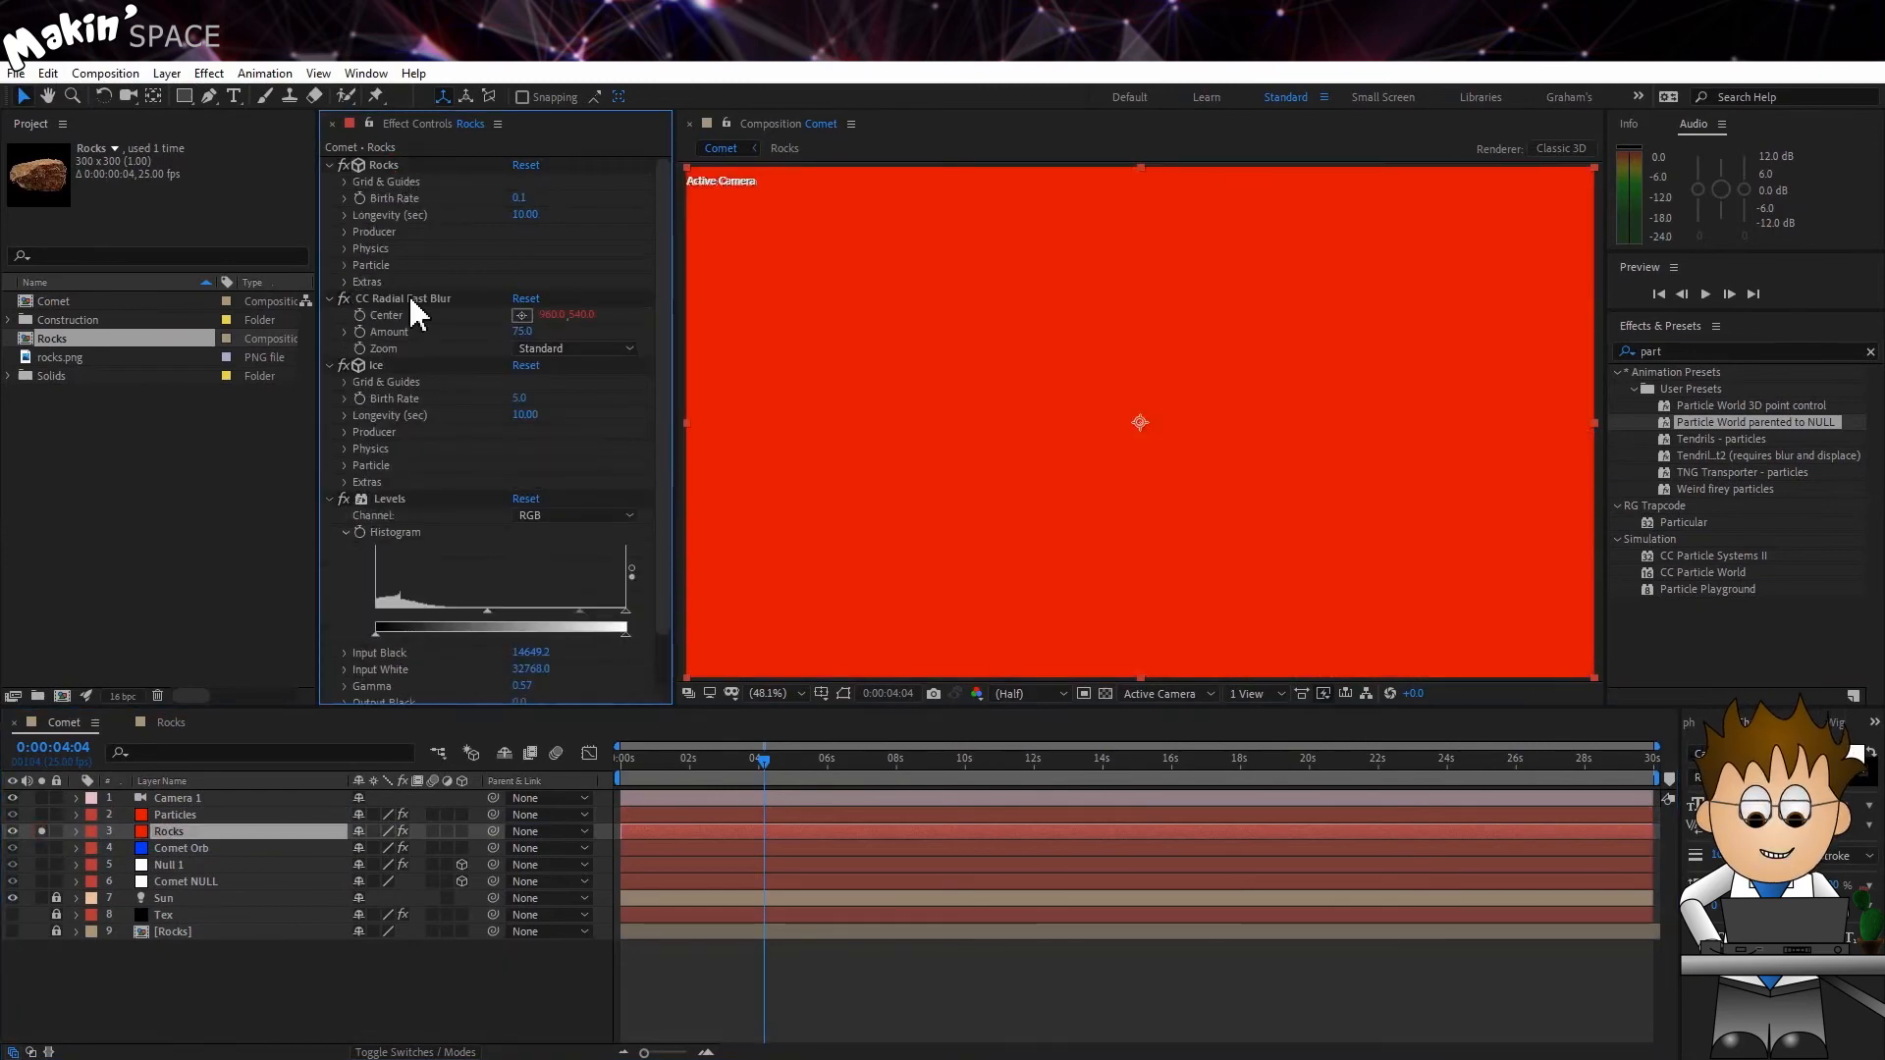
pyautogui.click(410, 300)
pyautogui.press('Delete')
pyautogui.click(392, 300)
pyautogui.press('Delete')
pyautogui.click(395, 300)
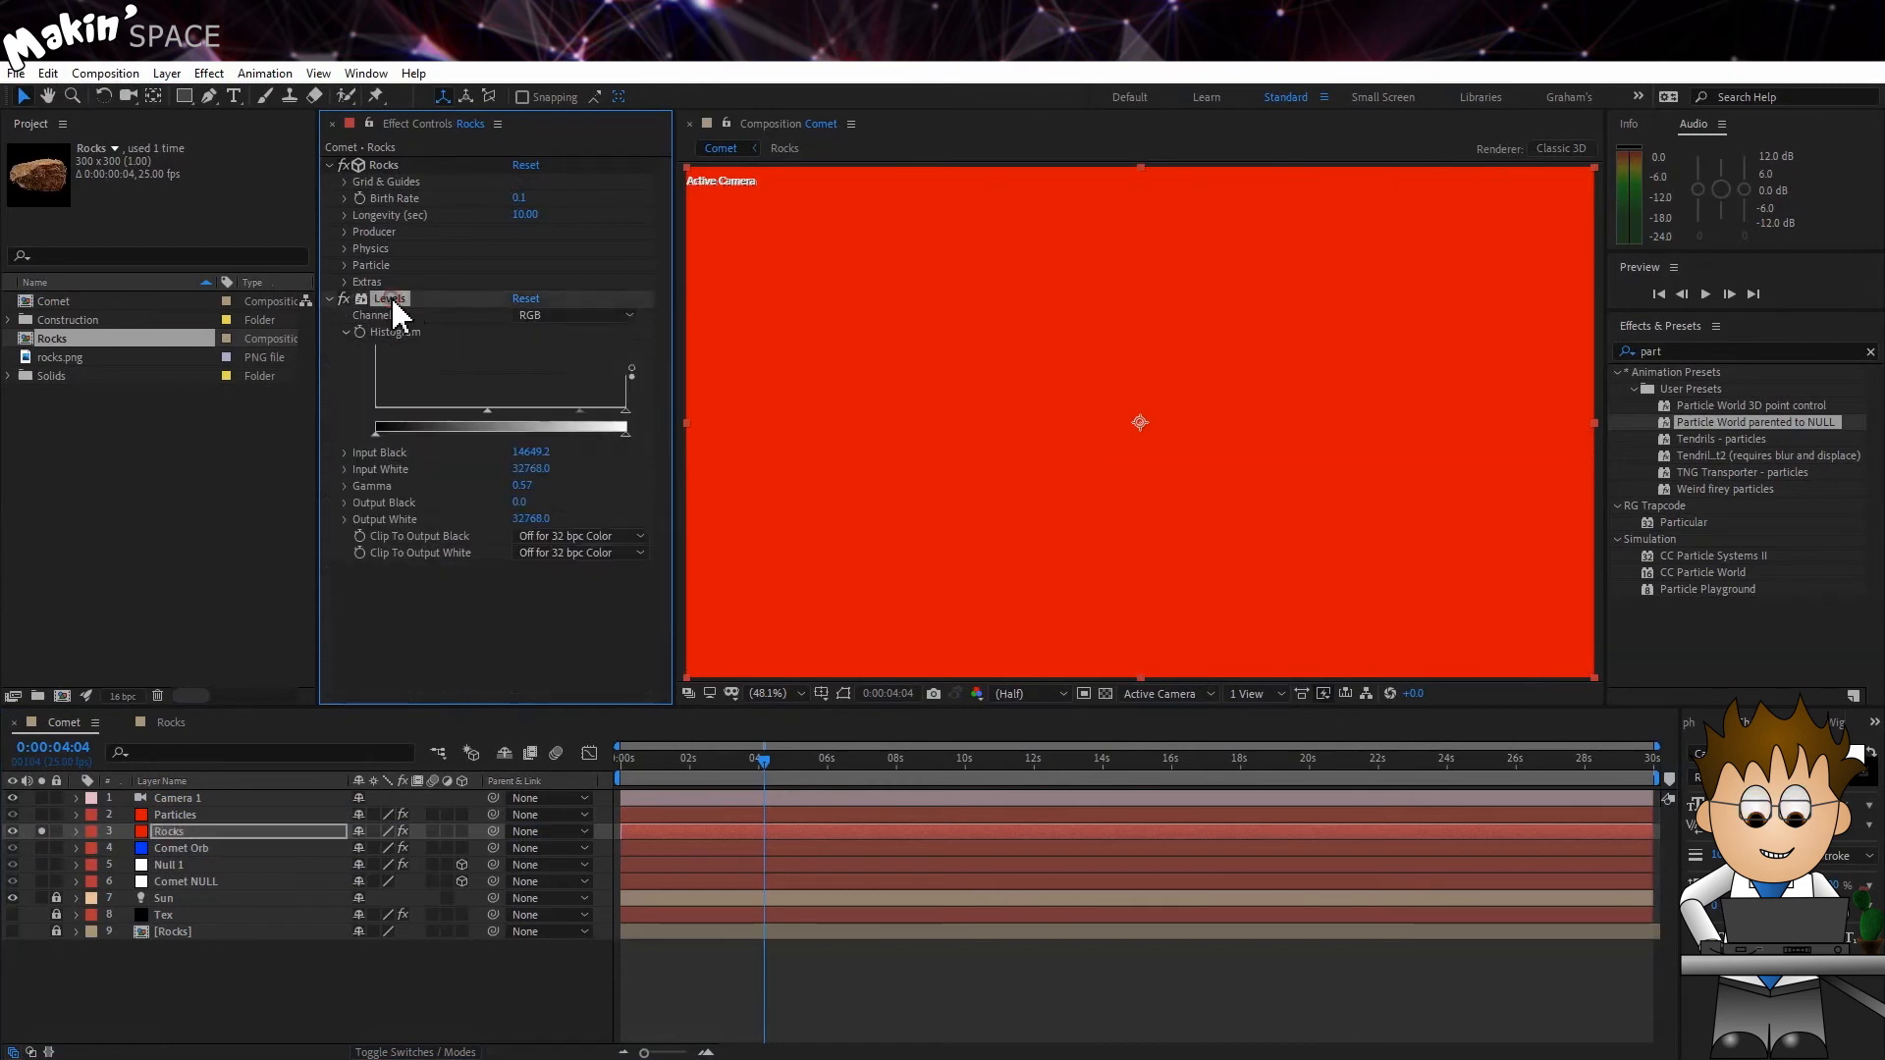
pyautogui.press('Delete')
# Disable Composite With Original in the Rocks layer's remaining effect and unsolo the layer.
pyautogui.click(345, 283)
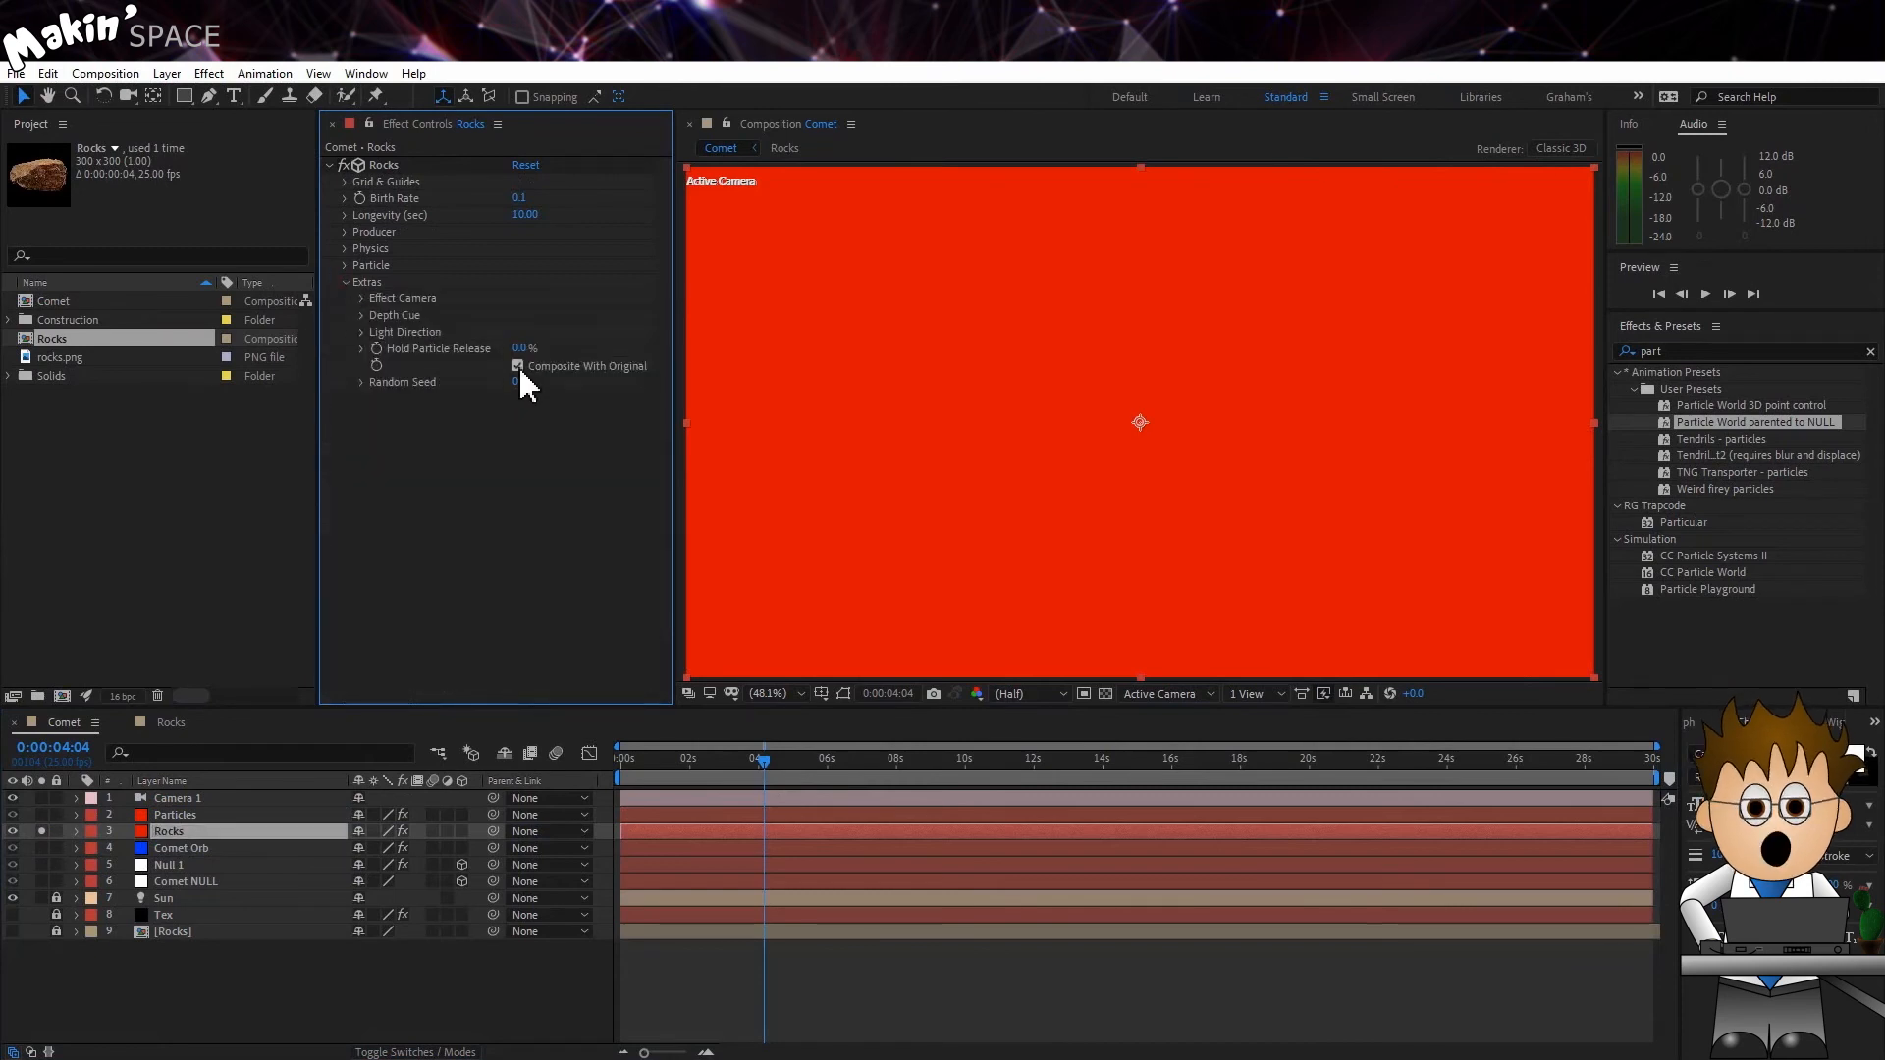
pyautogui.click(517, 366)
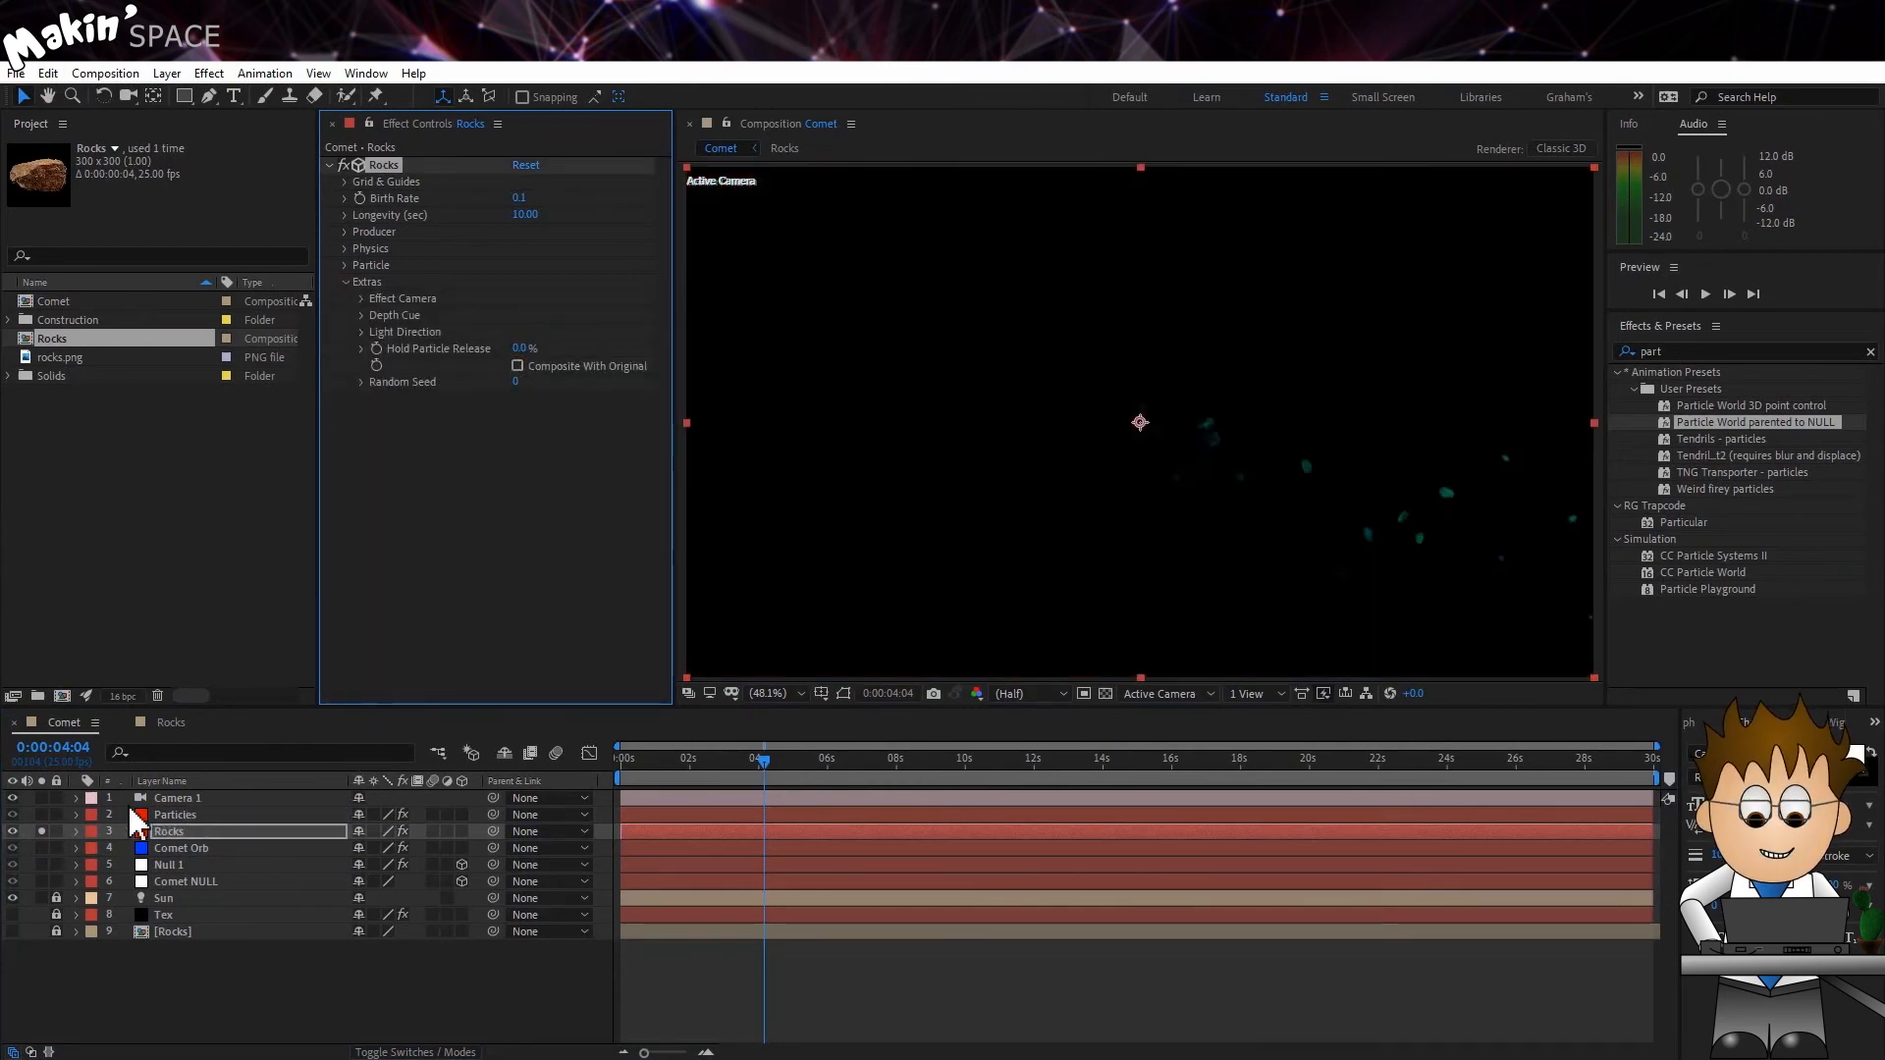
pyautogui.click(41, 832)
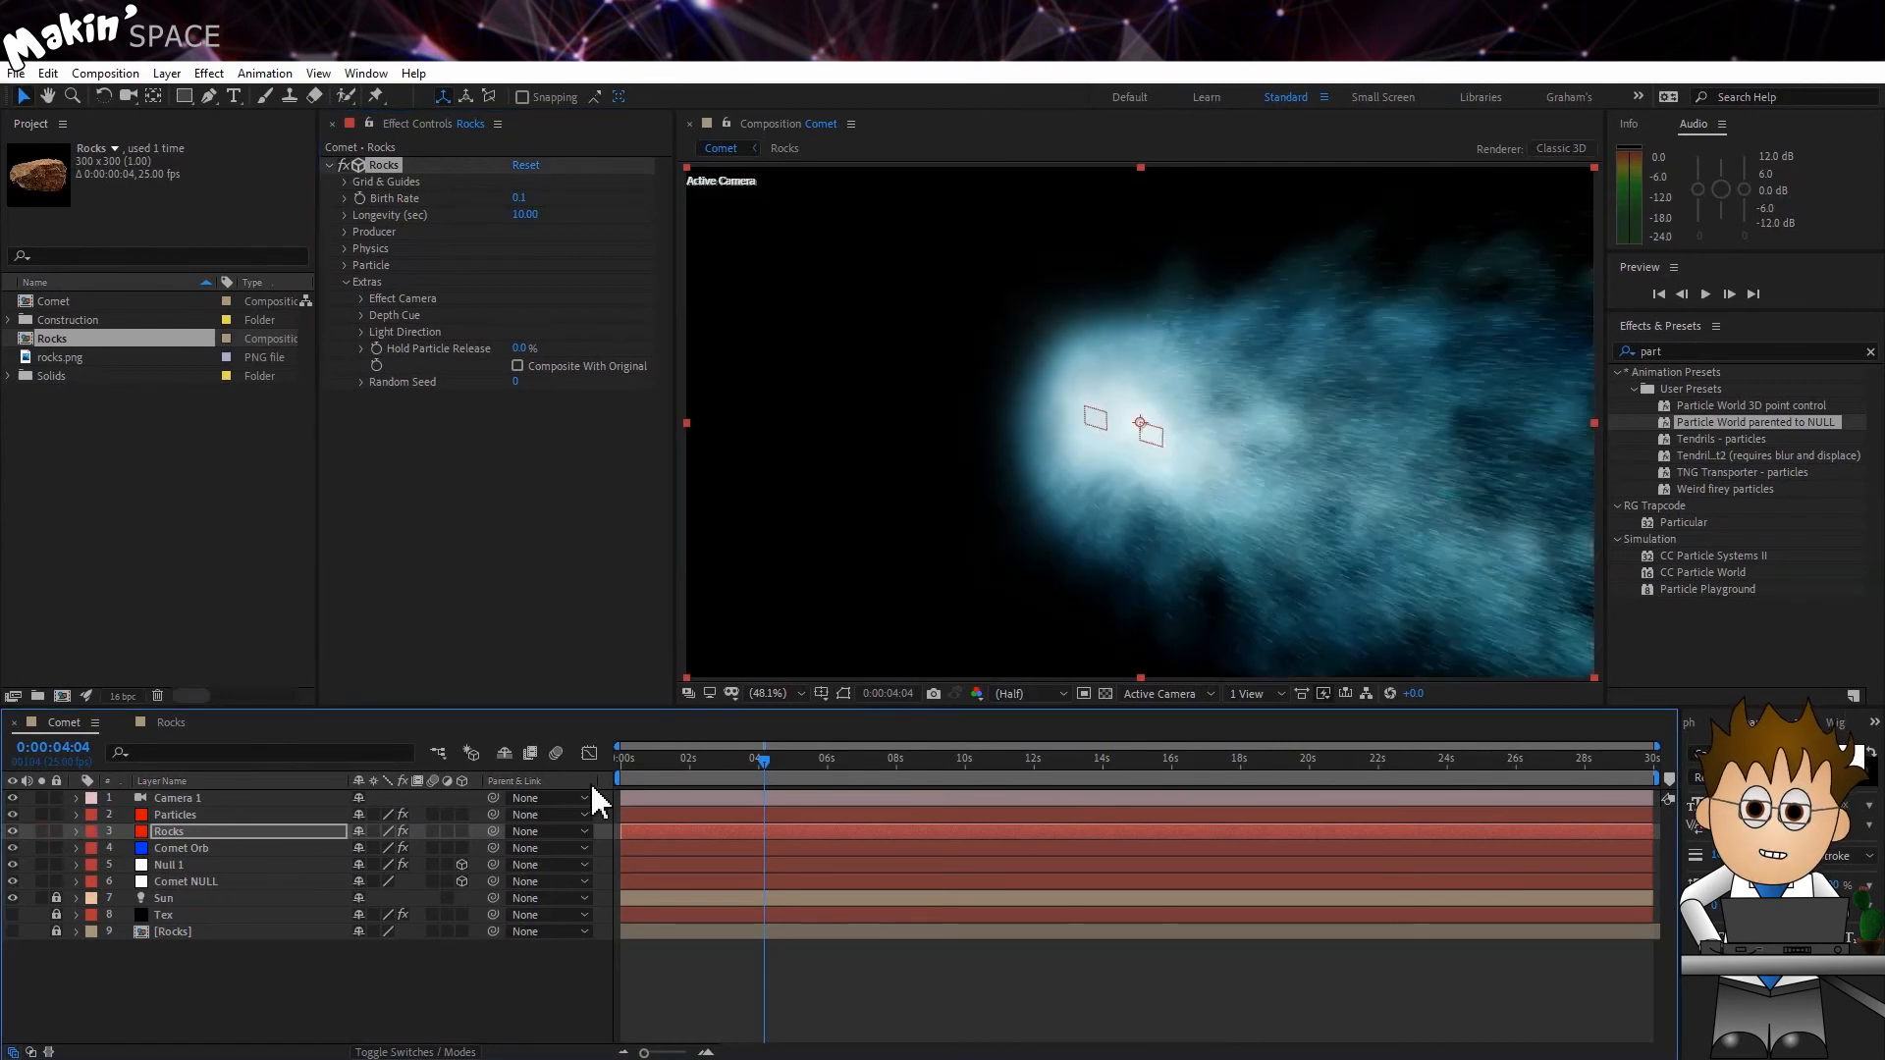
# Add layer markers to the Particles and Rocks layers at 0:00:07:24.
pyautogui.click(204, 833)
pyautogui.moveTo(758, 770); pyautogui.dragTo(901, 793)
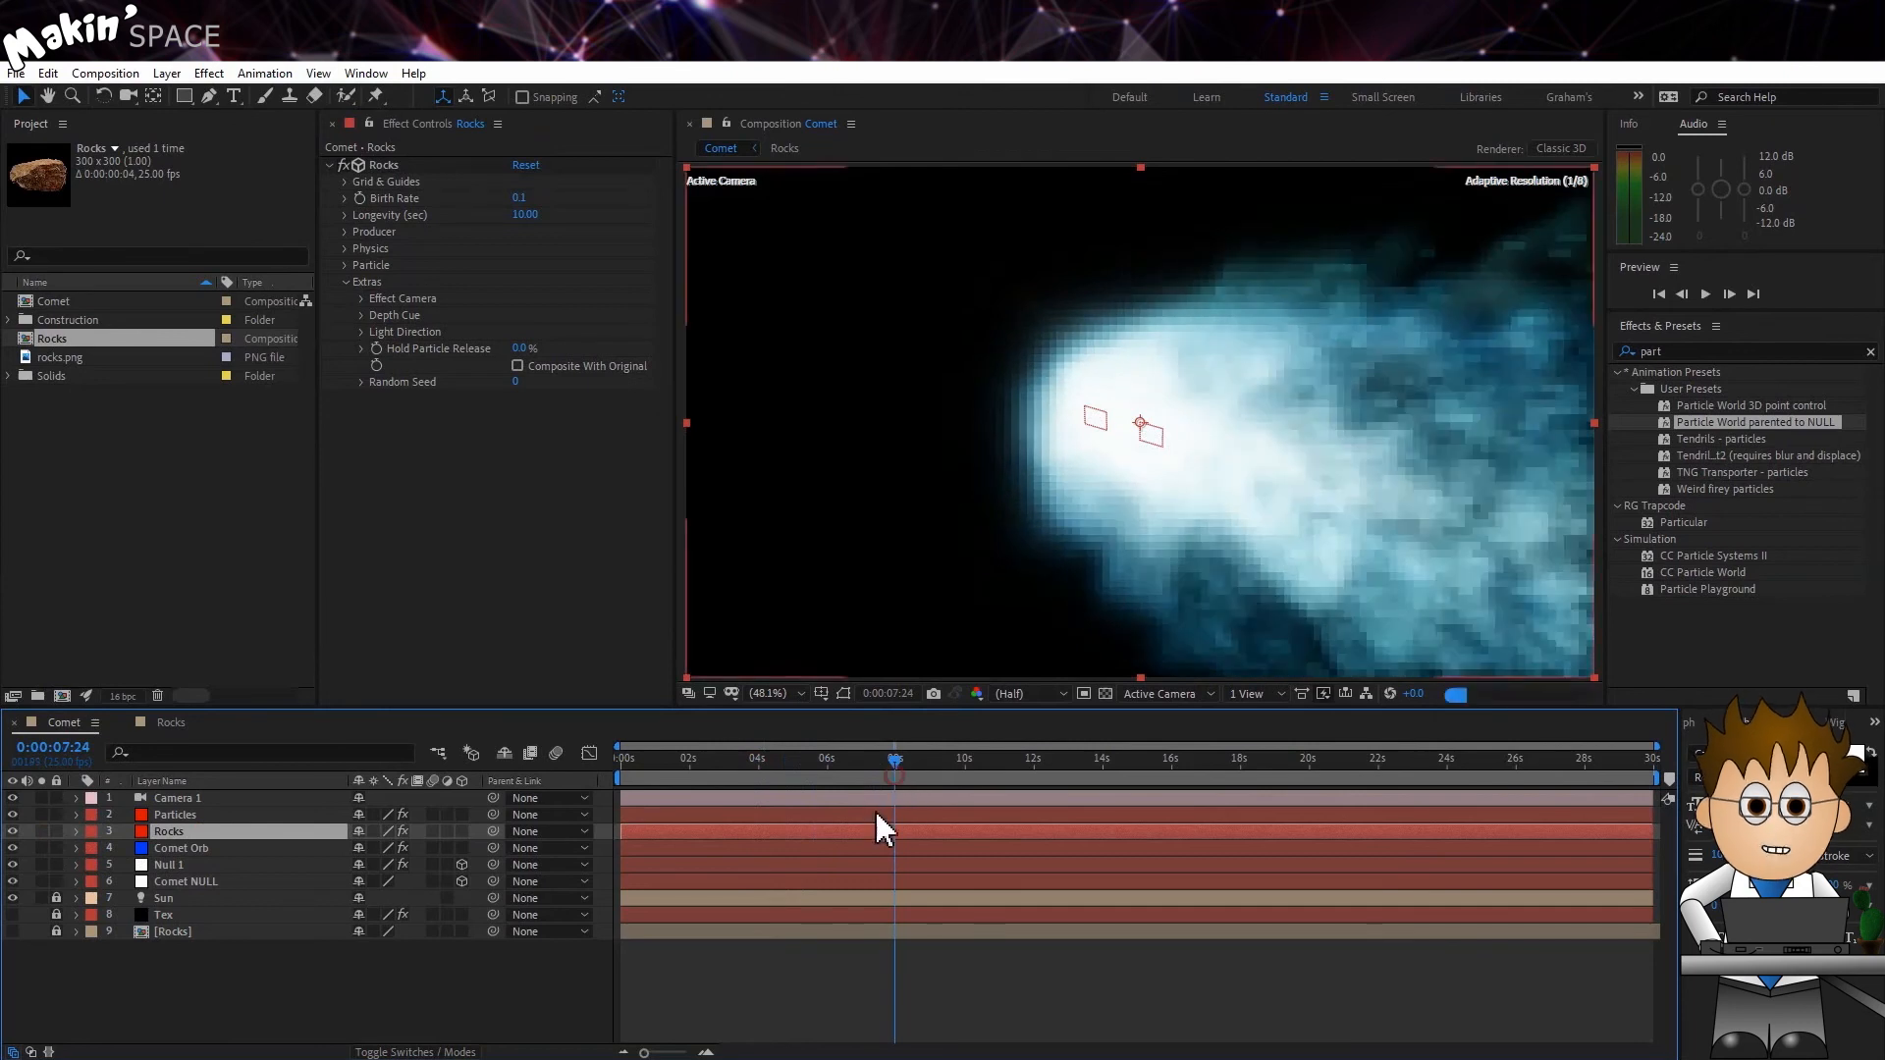
pyautogui.click(873, 815)
pyautogui.keyDown('ctrl'); pyautogui.click(875, 832); pyautogui.keyUp('ctrl')
pyautogui.press('KP_Multiply')
# Slide Particles and Rocks earlier so their markers sit at 0:00:00:00, and extend both layers to the composition's end.
pyautogui.press('Home')
pyautogui.moveTo(960, 823); pyautogui.dragTo(689, 822)
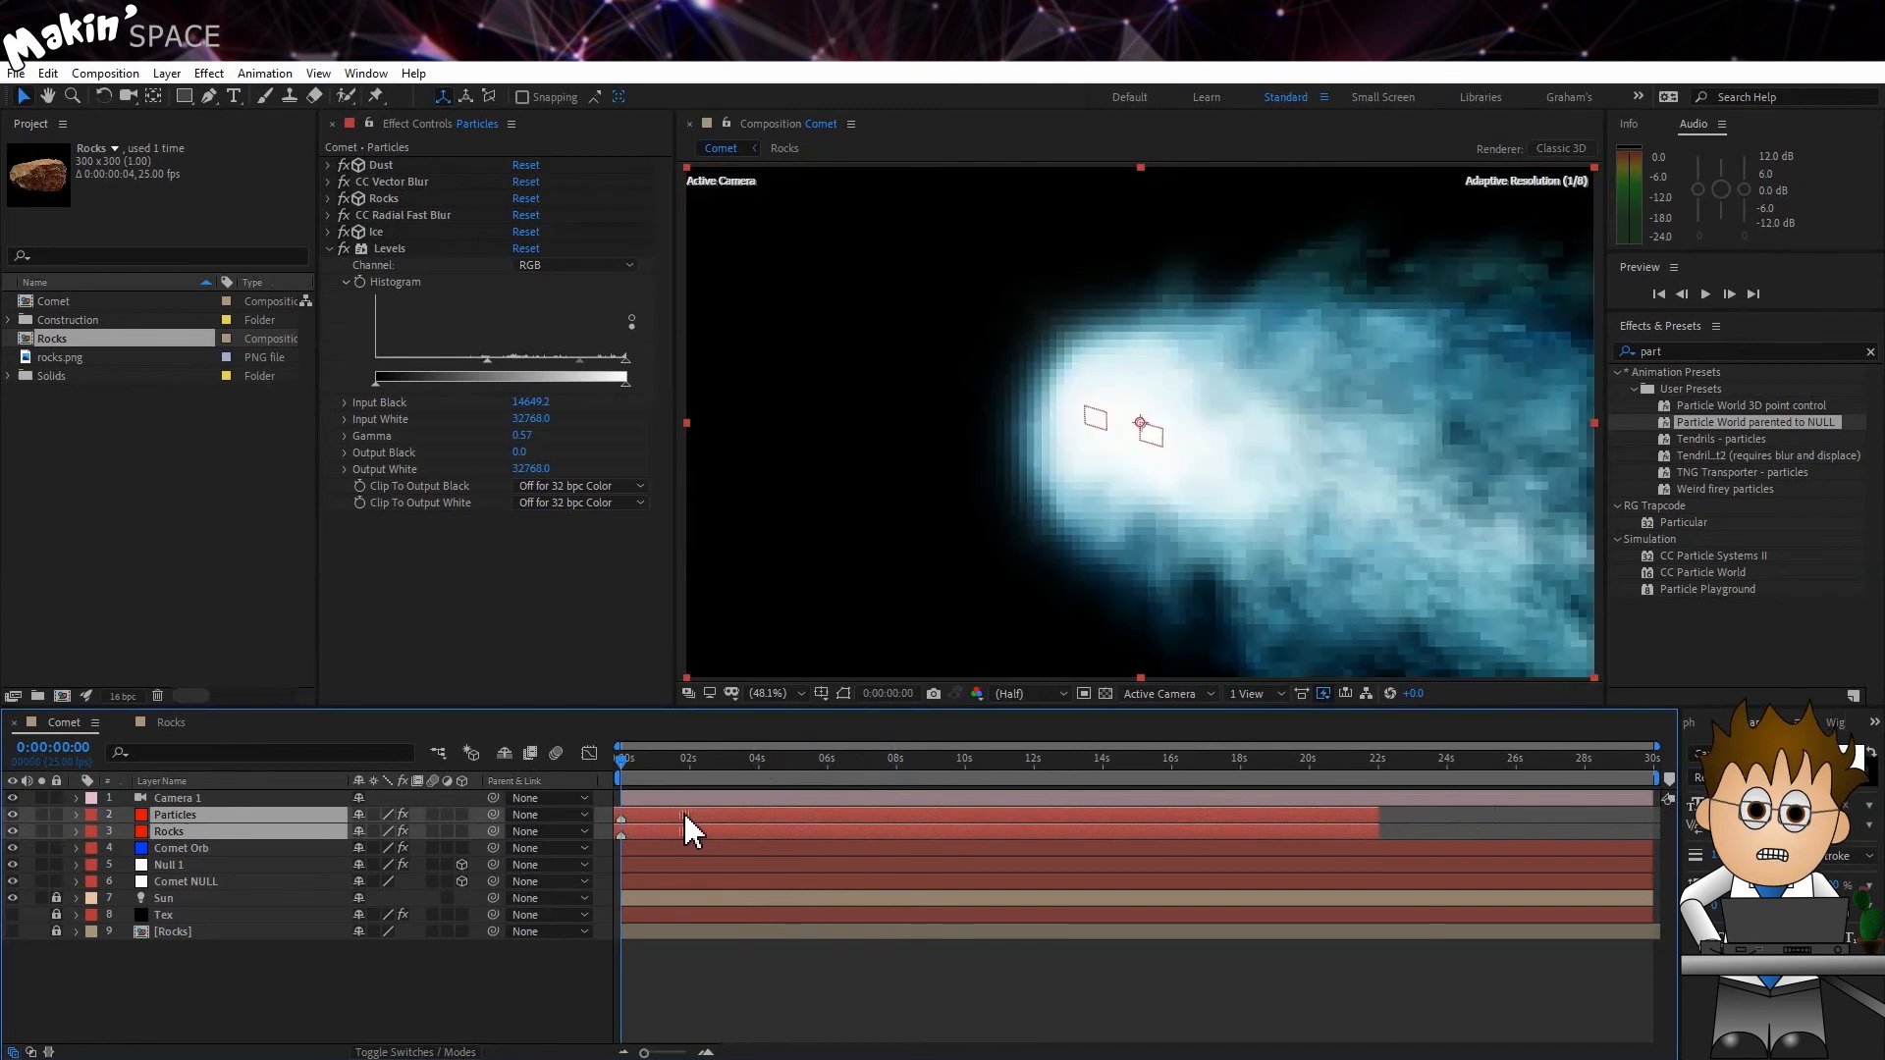
pyautogui.moveTo(1377, 815); pyautogui.dragTo(1657, 817)
pyautogui.click(332, 1003)
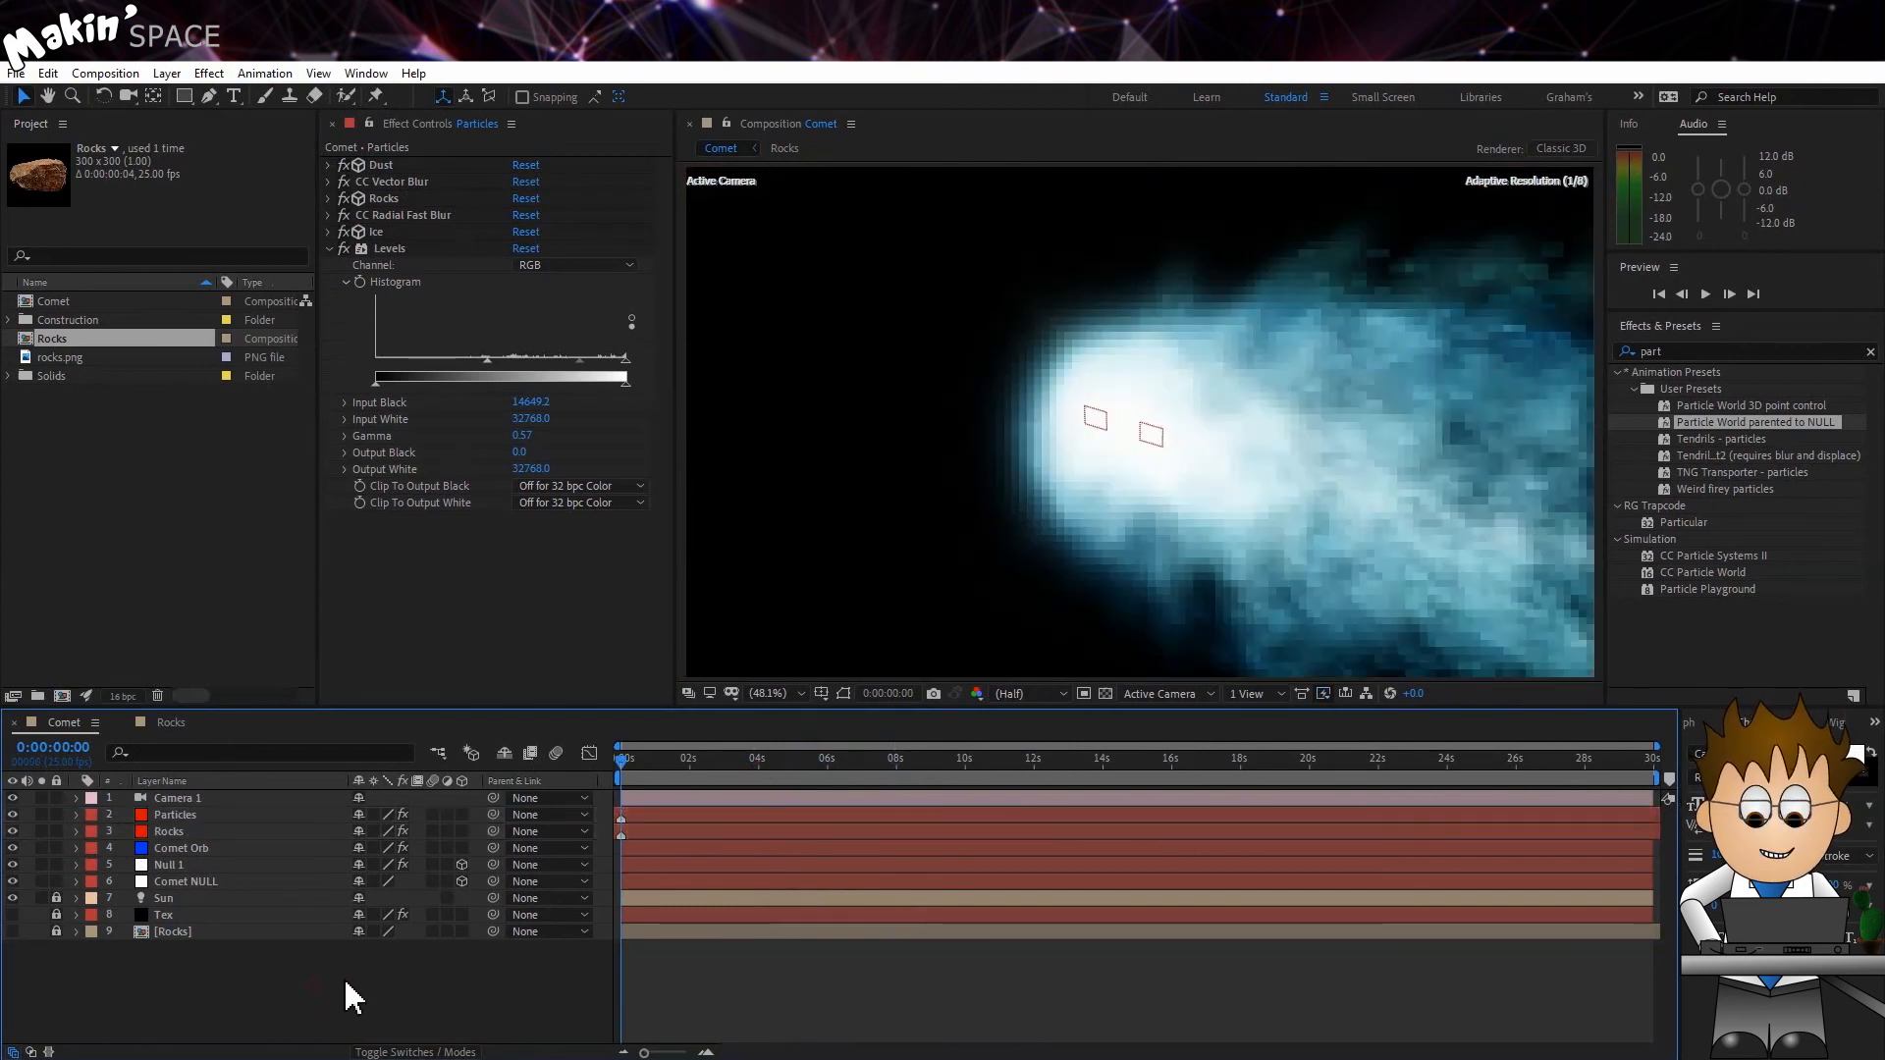
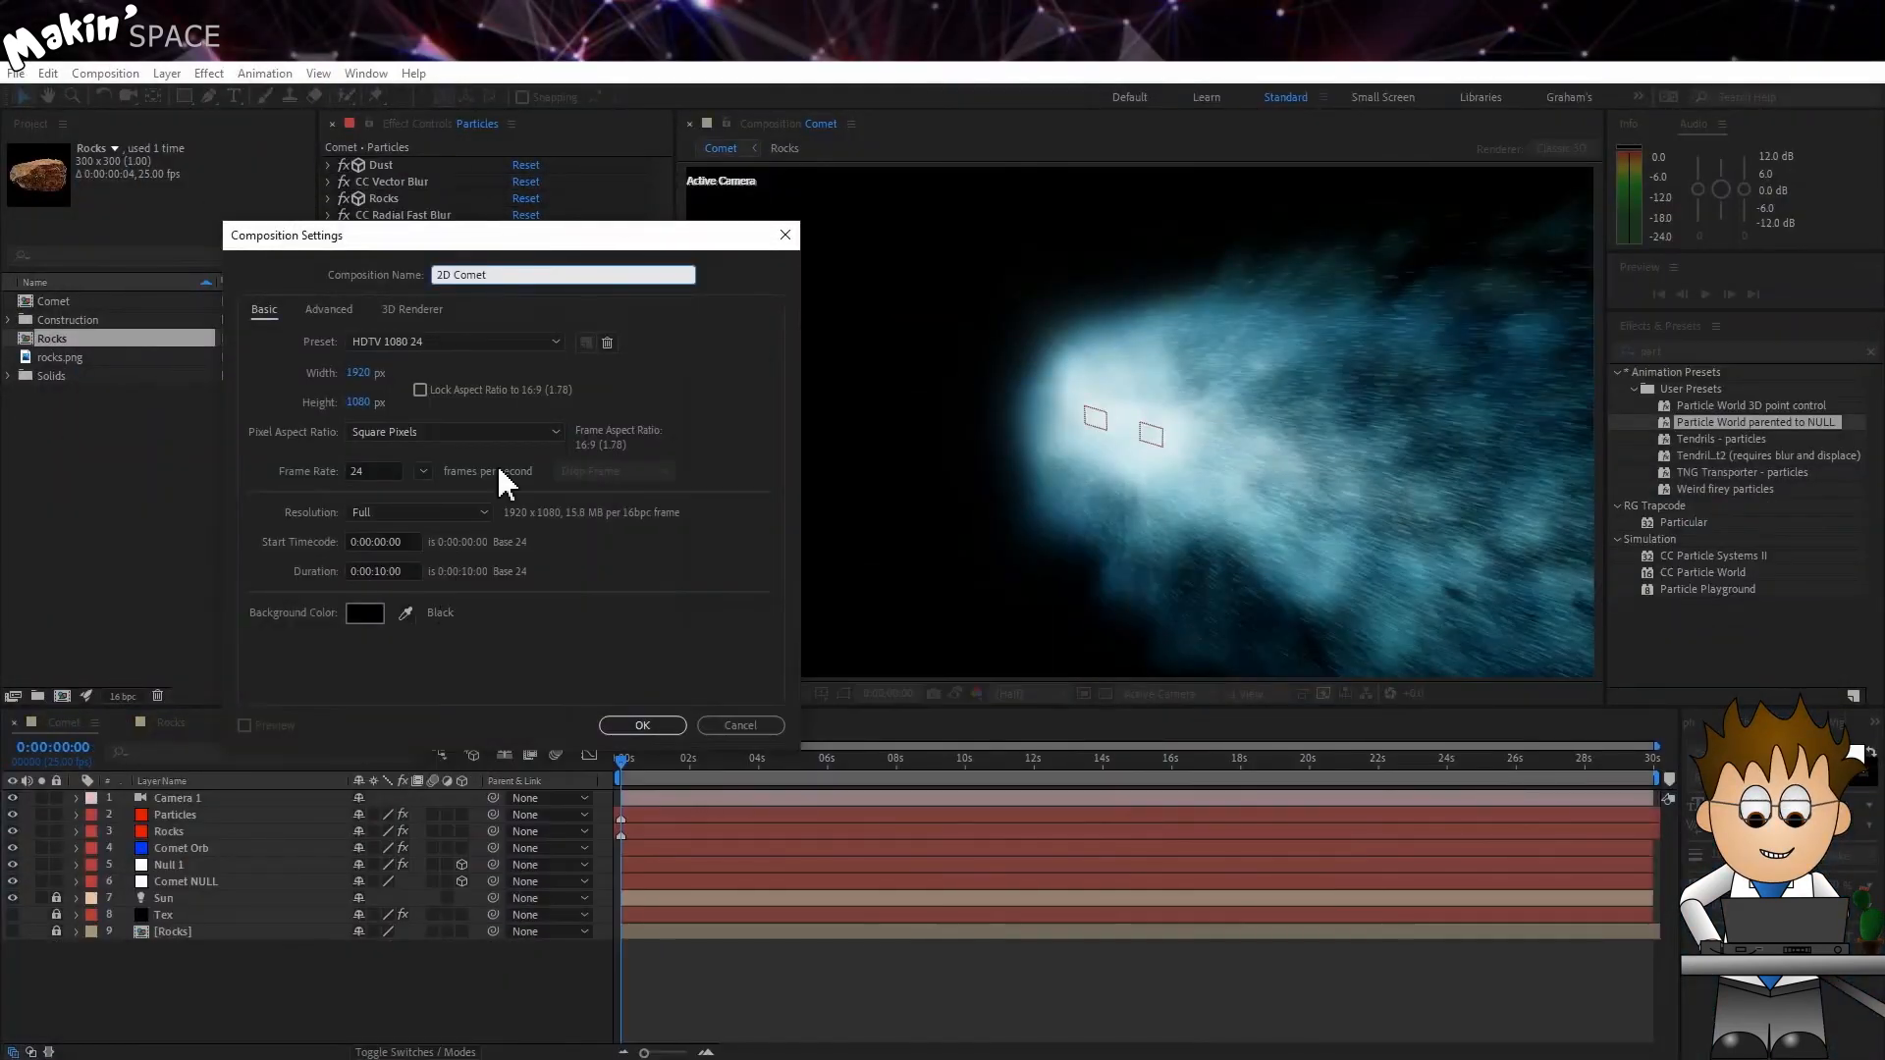
# Create the 10-second HDTV 1080 24 composition named 2D Comet and add a comp-size red solid.
pyautogui.click(633, 725)
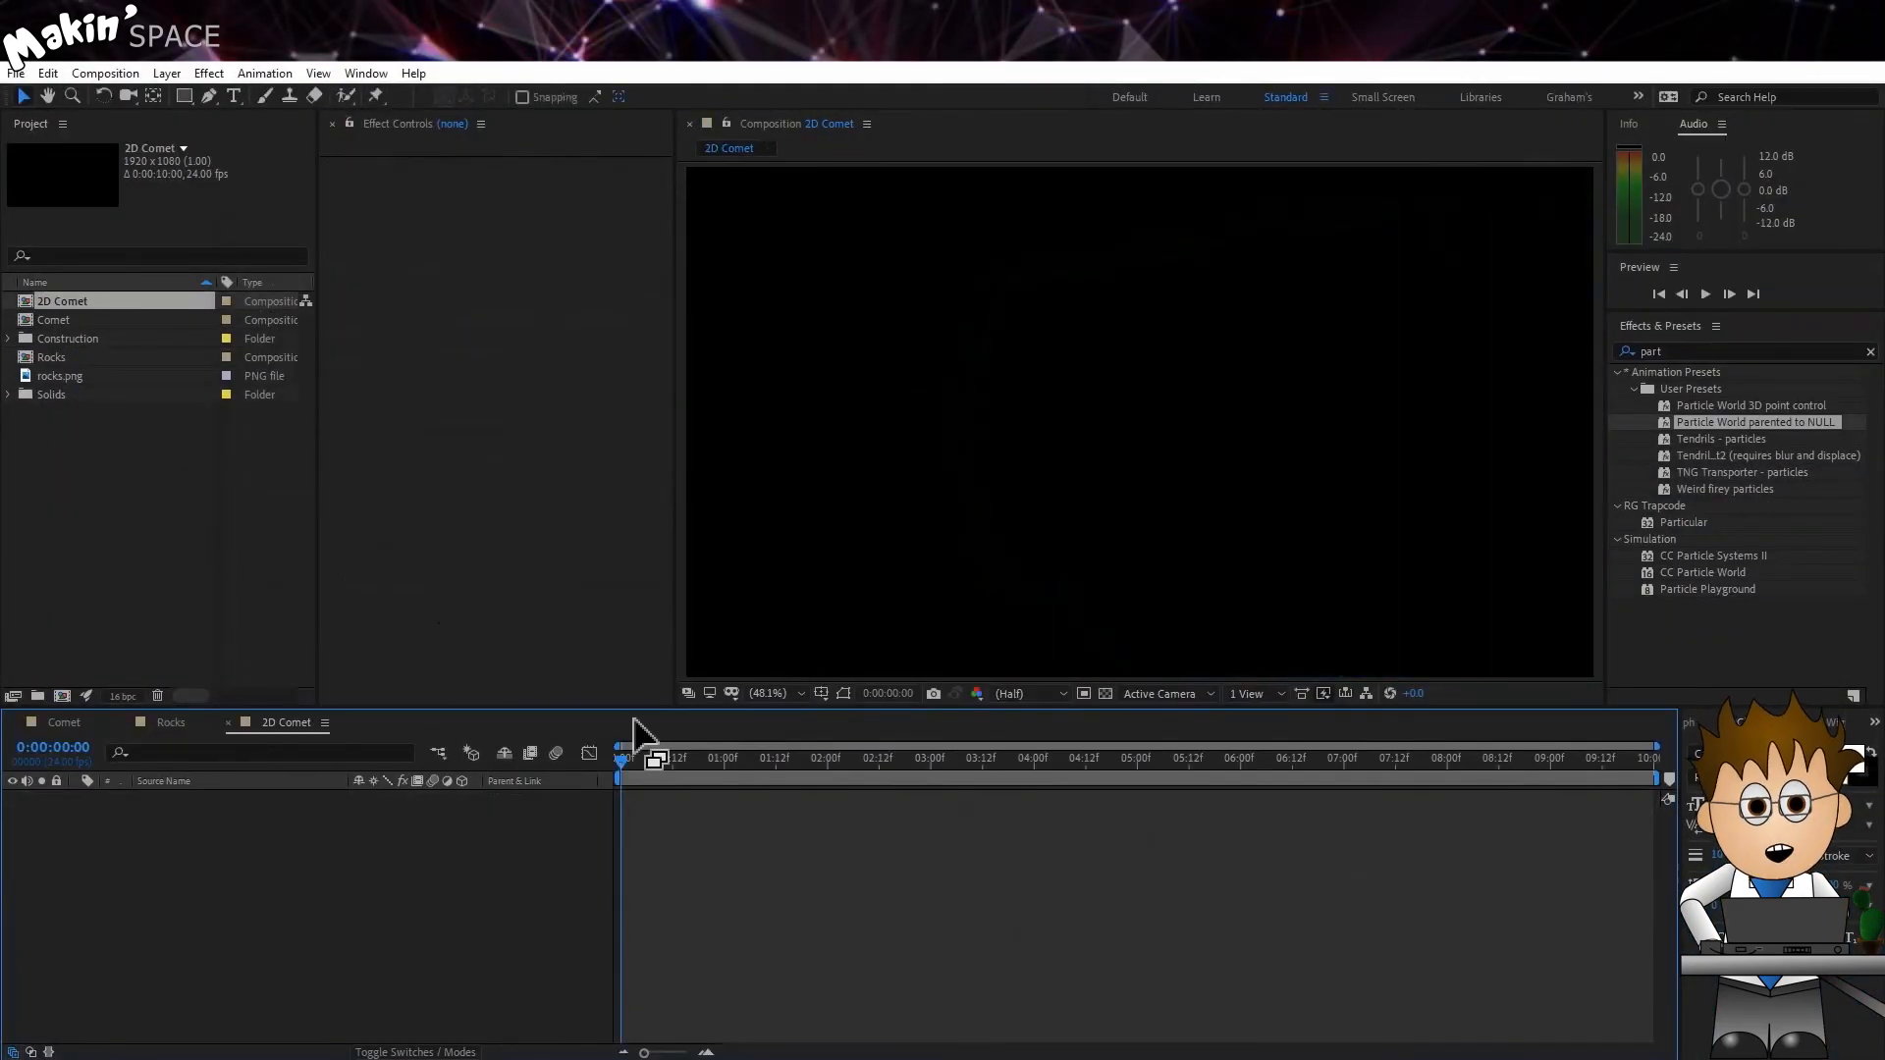
pyautogui.click(167, 74)
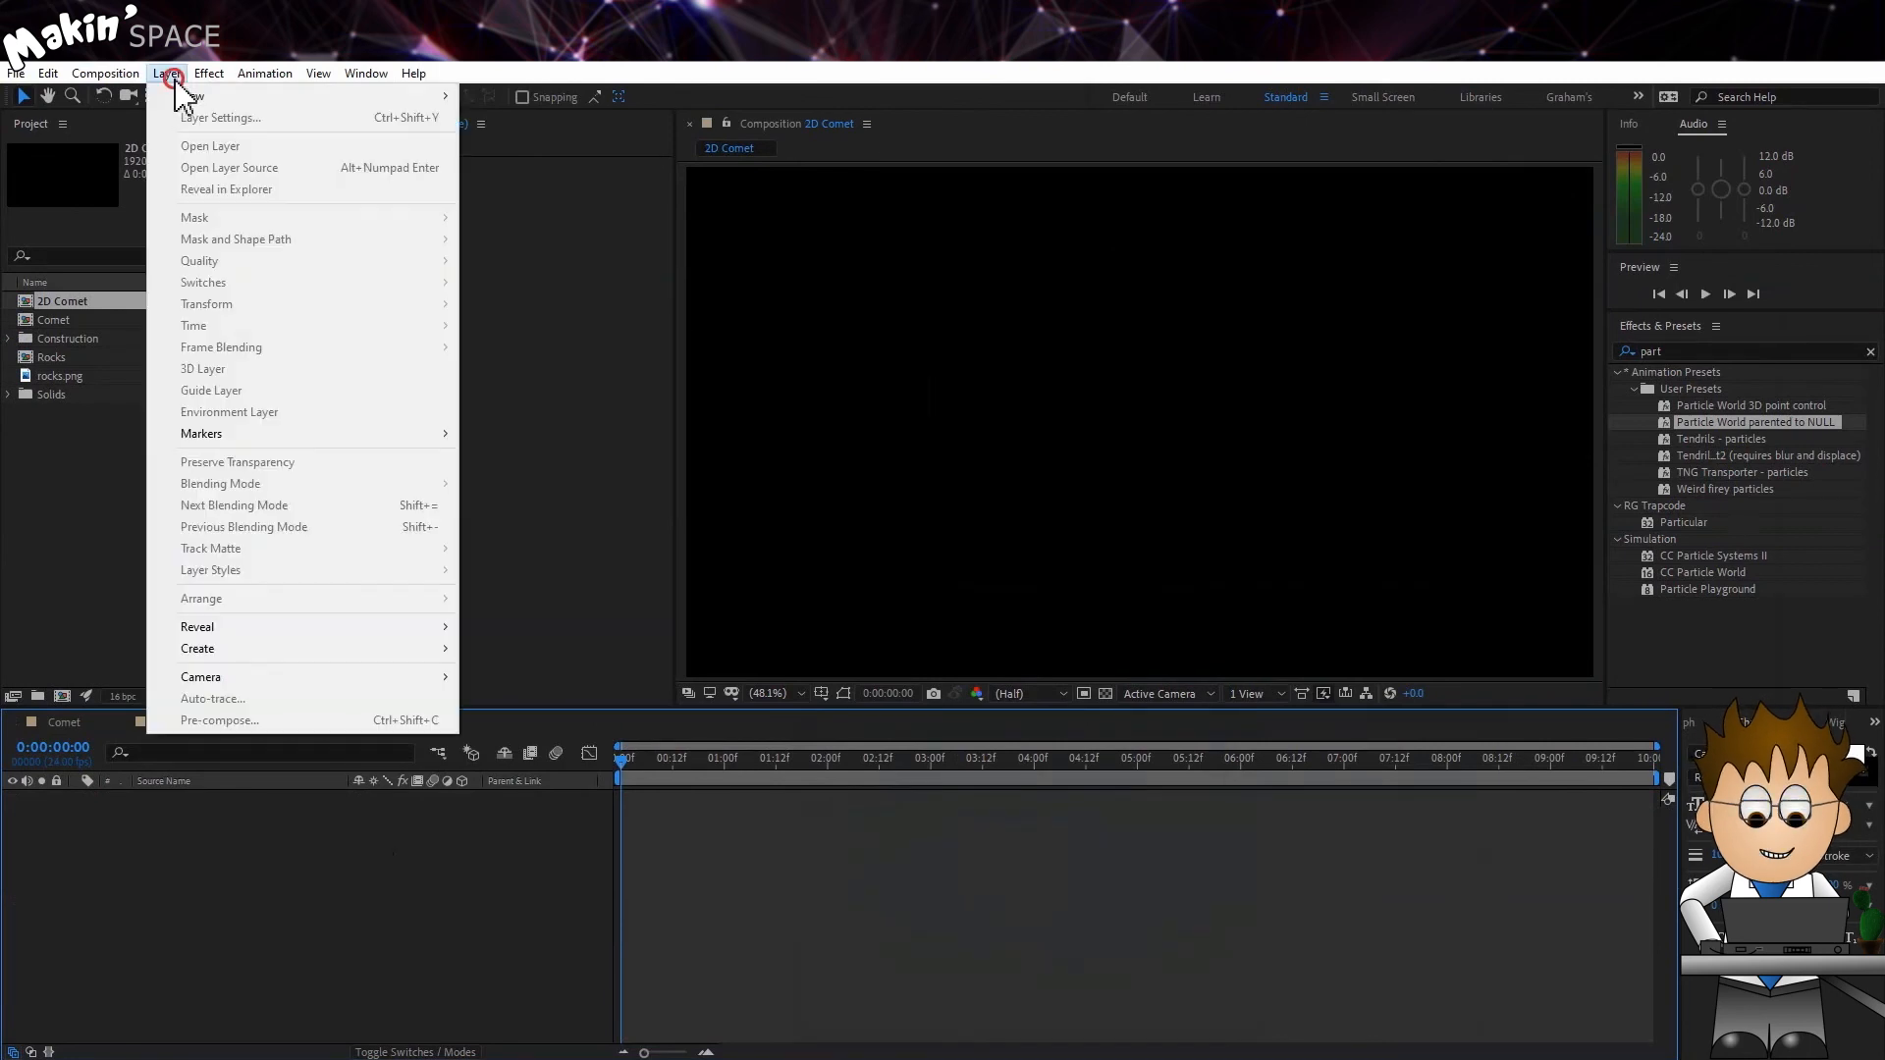
pyautogui.moveTo(211, 96)
pyautogui.click(584, 119)
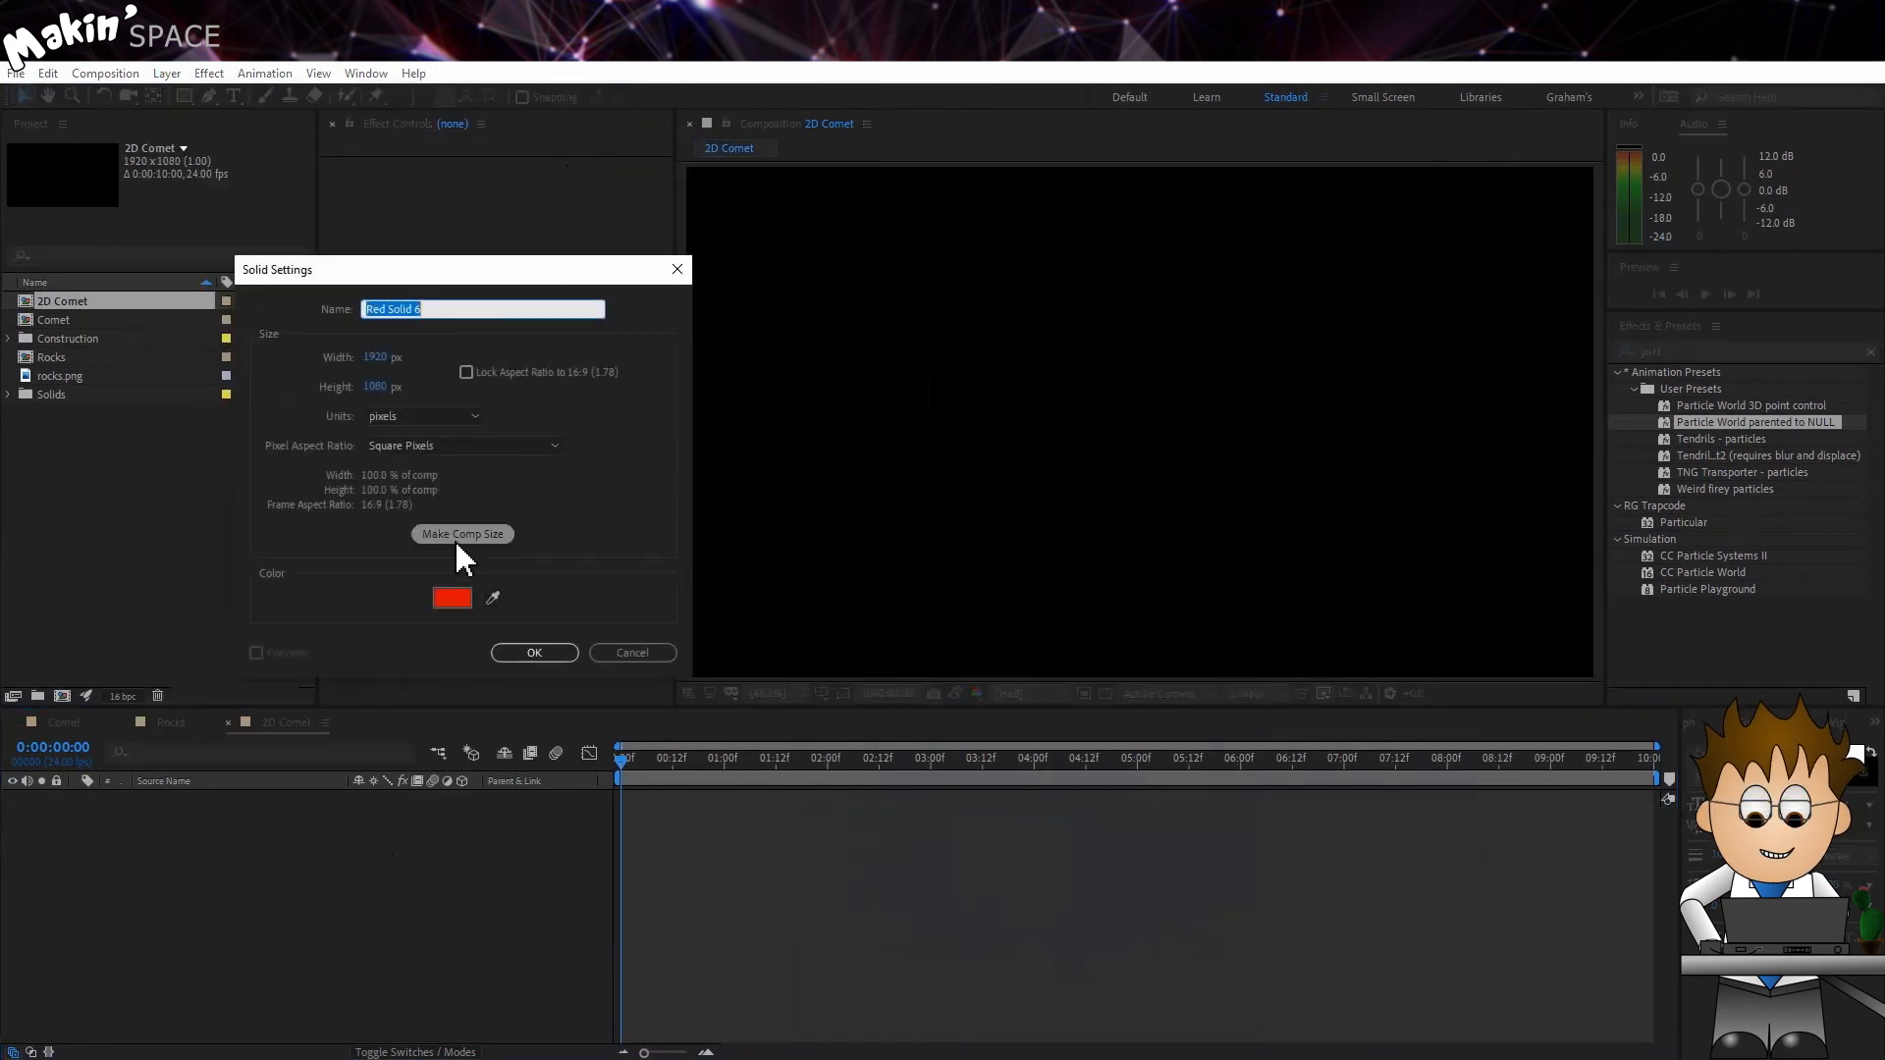
pyautogui.click(455, 534)
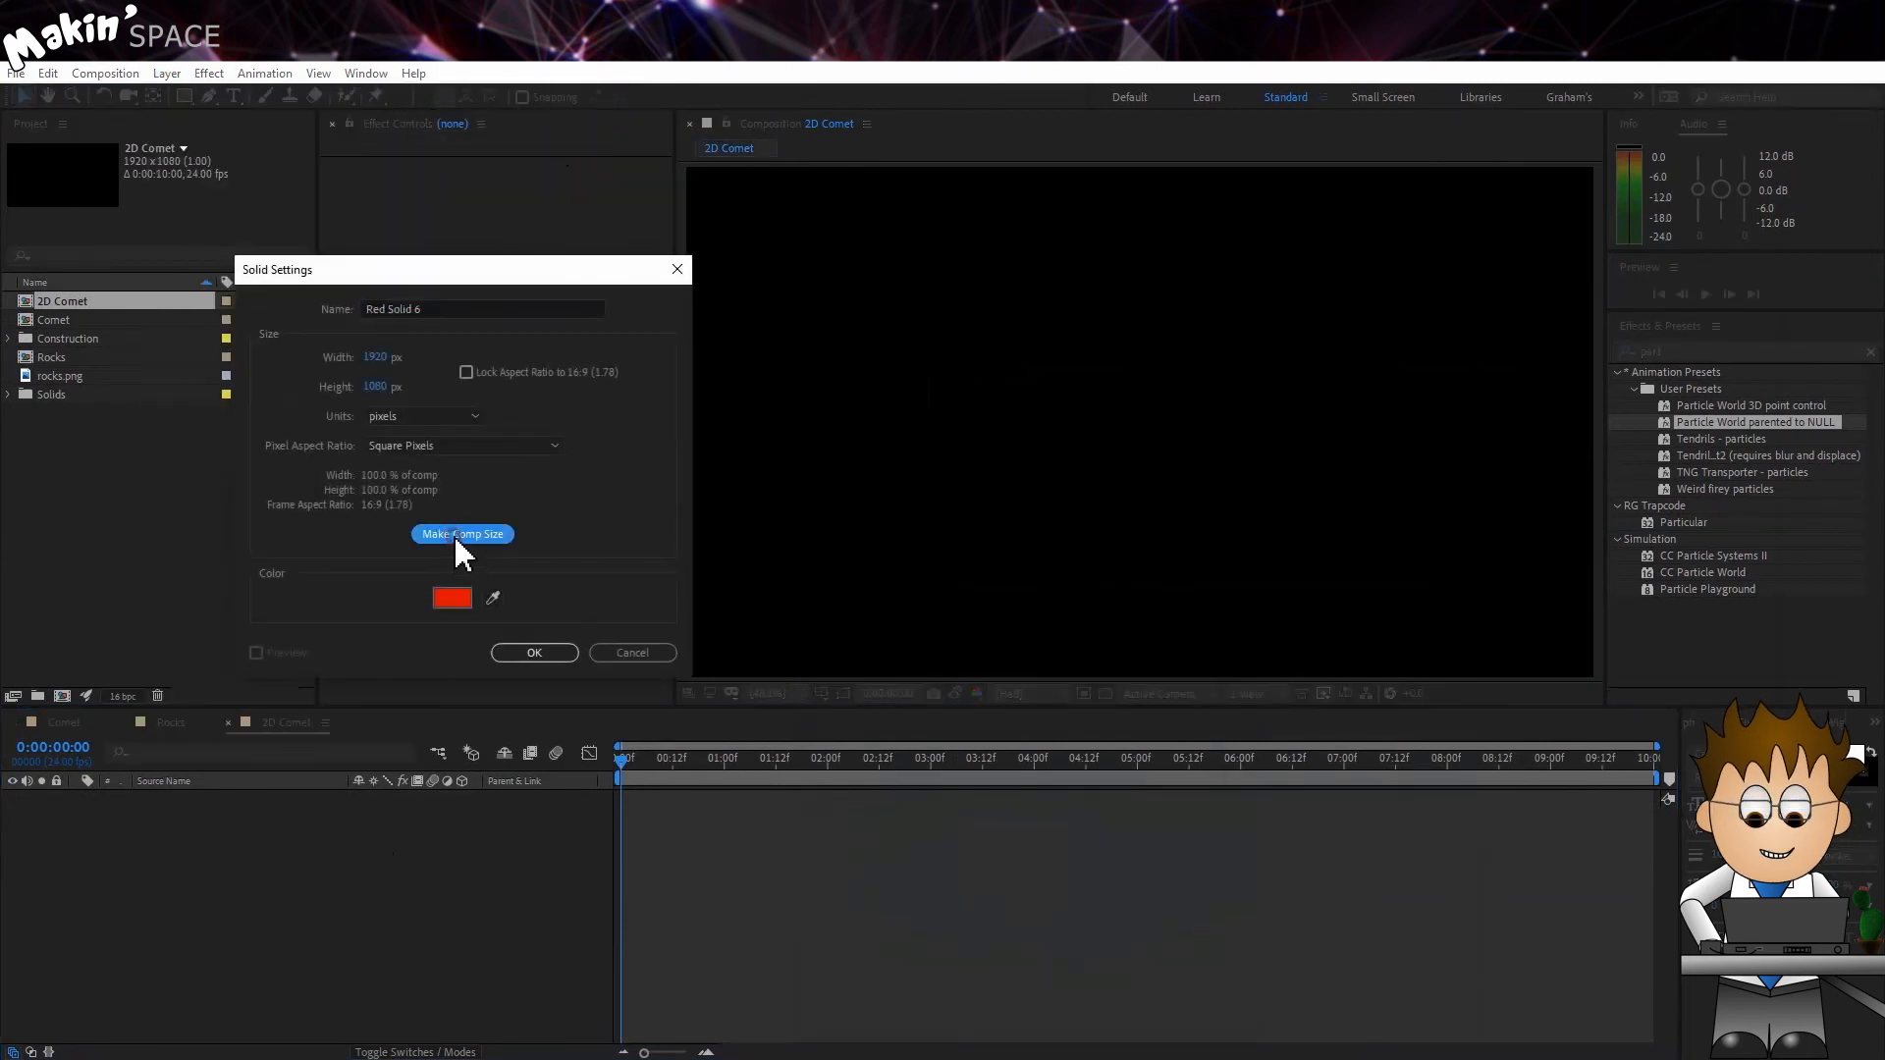
pyautogui.click(533, 652)
# Apply the 2D Starfield preset to the red solid and collapse its effects.
pyautogui.click(1713, 351)
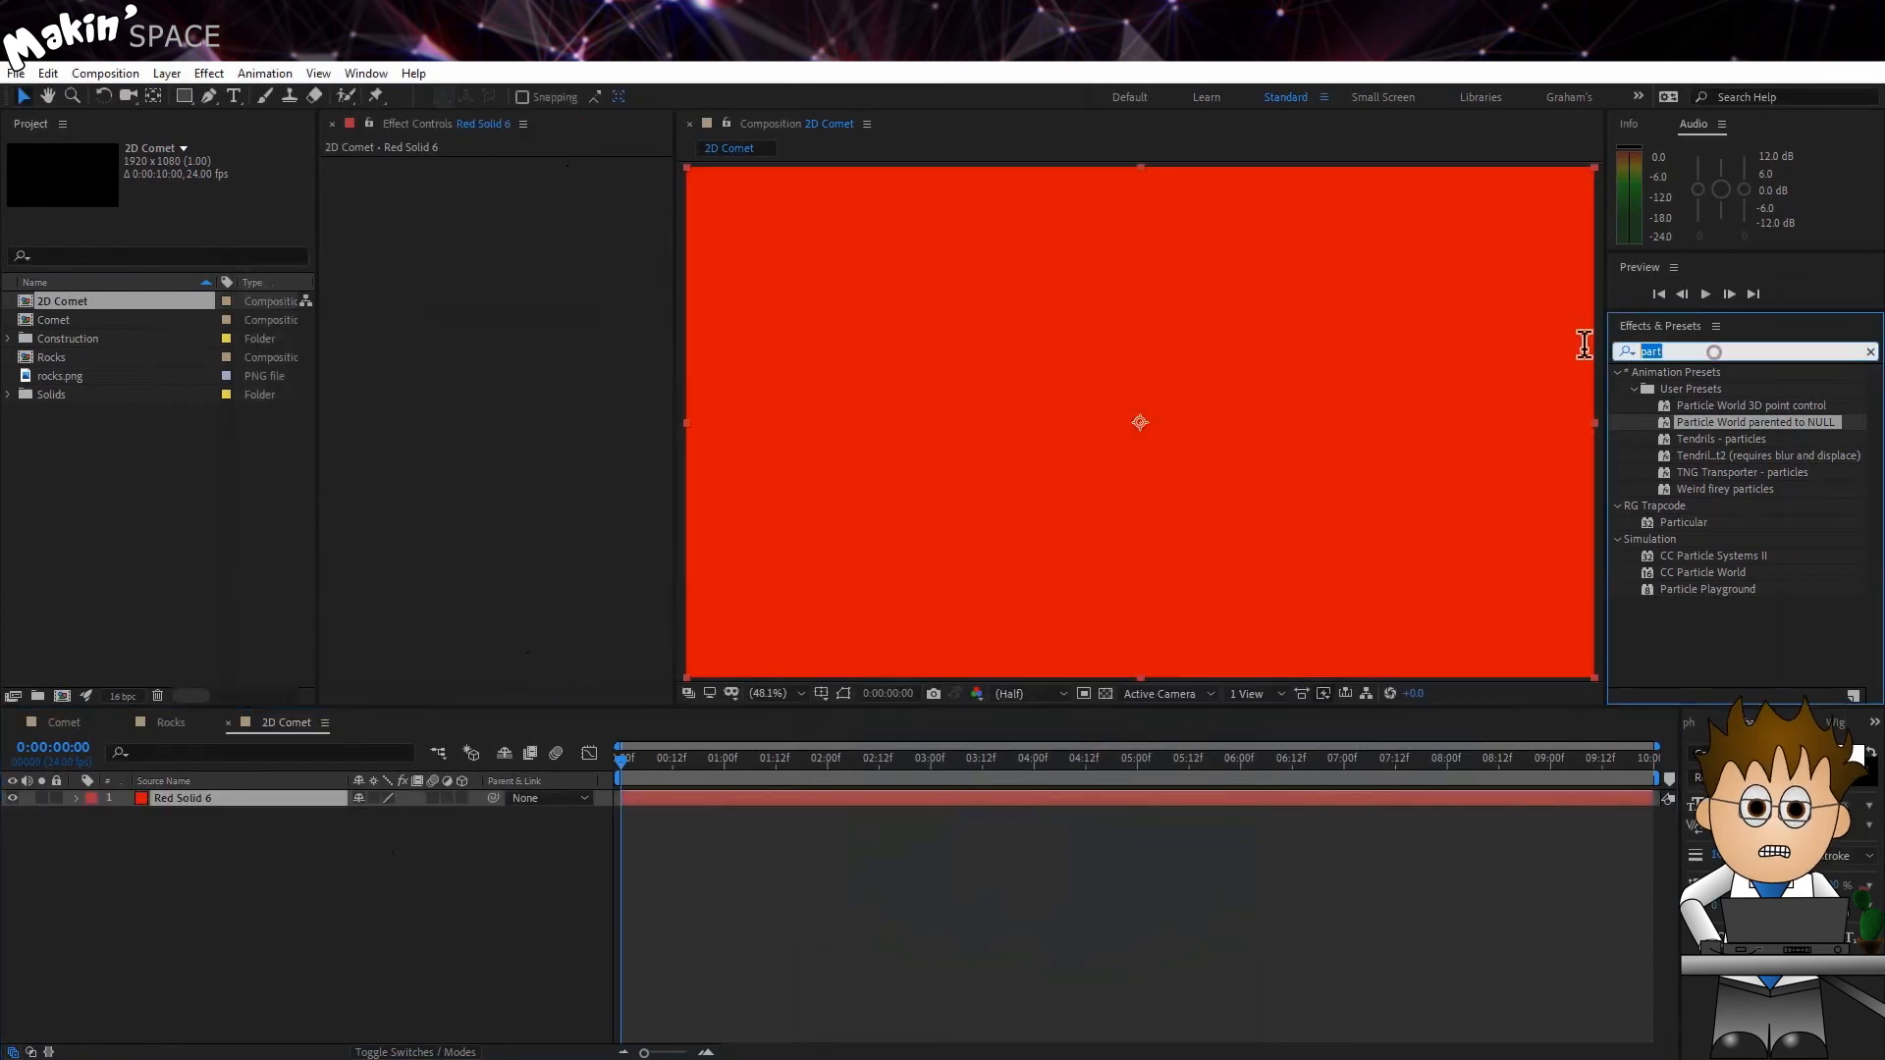
pyautogui.write('2d s')
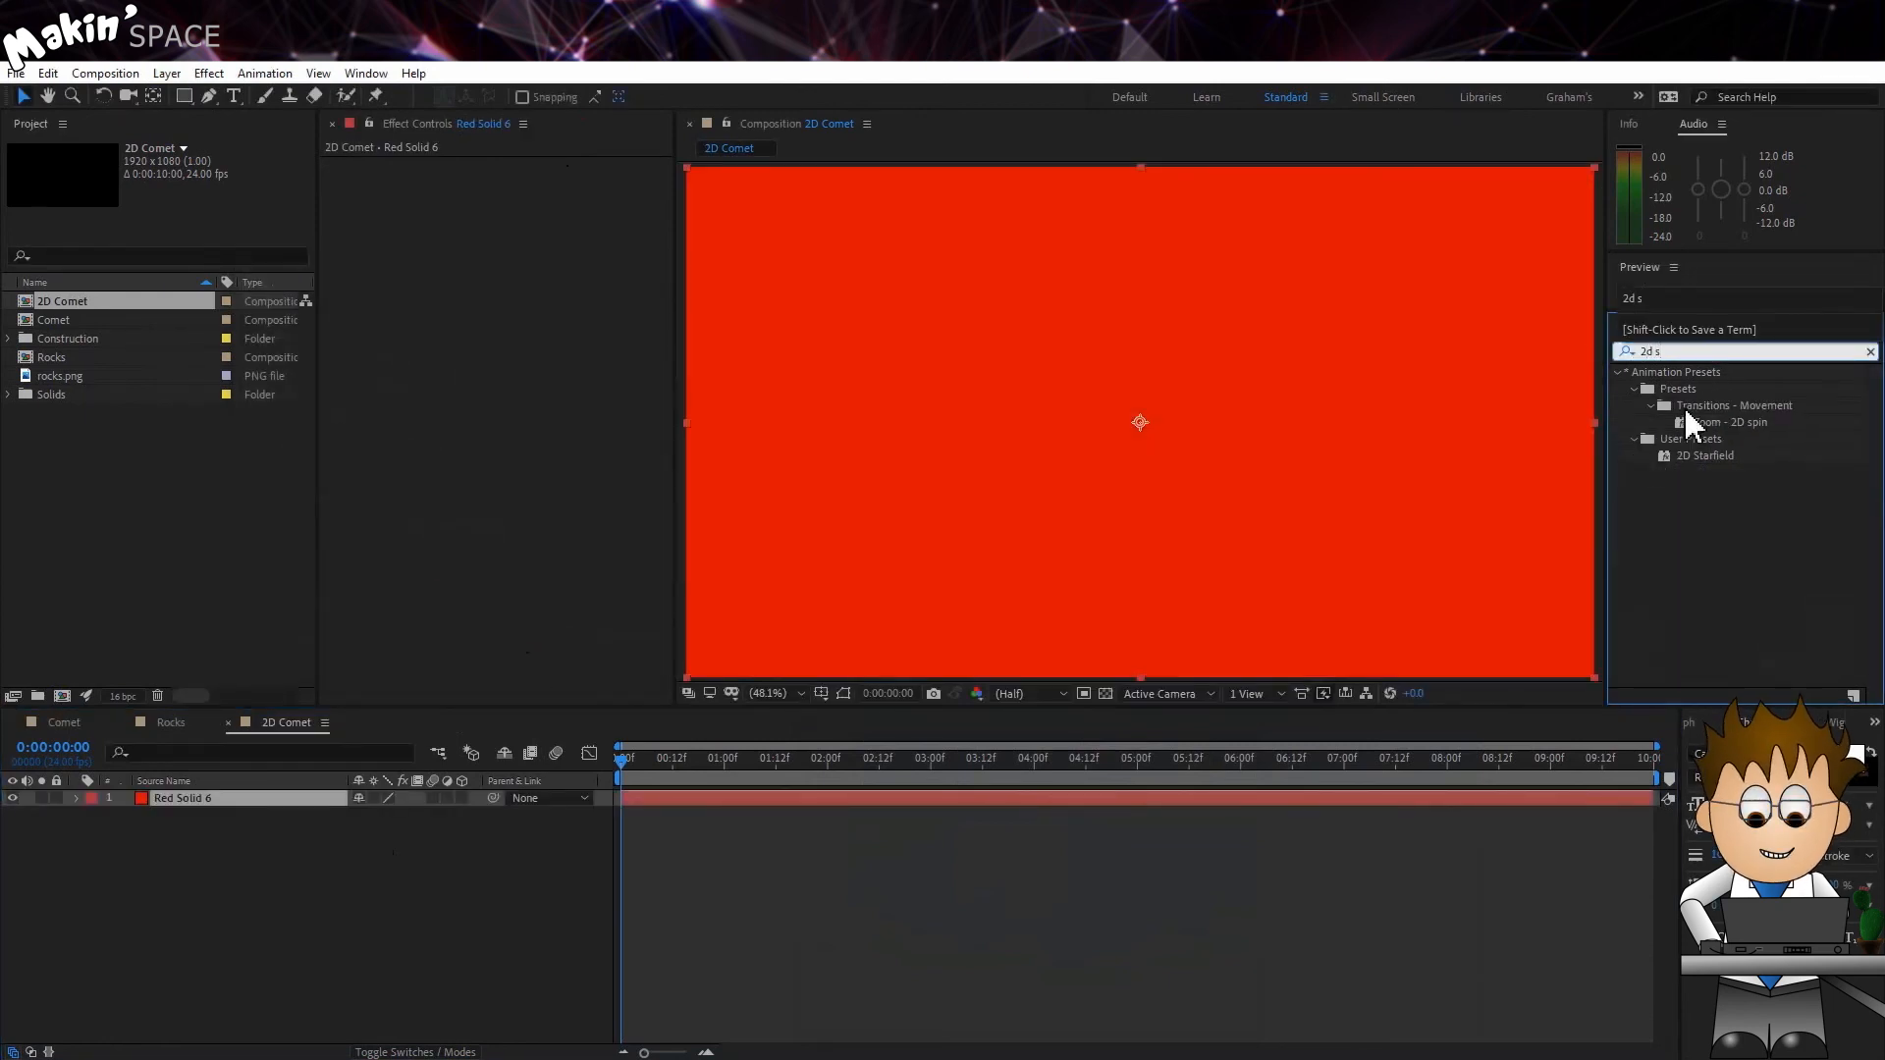
pyautogui.moveTo(1704, 455); pyautogui.dragTo(735, 794)
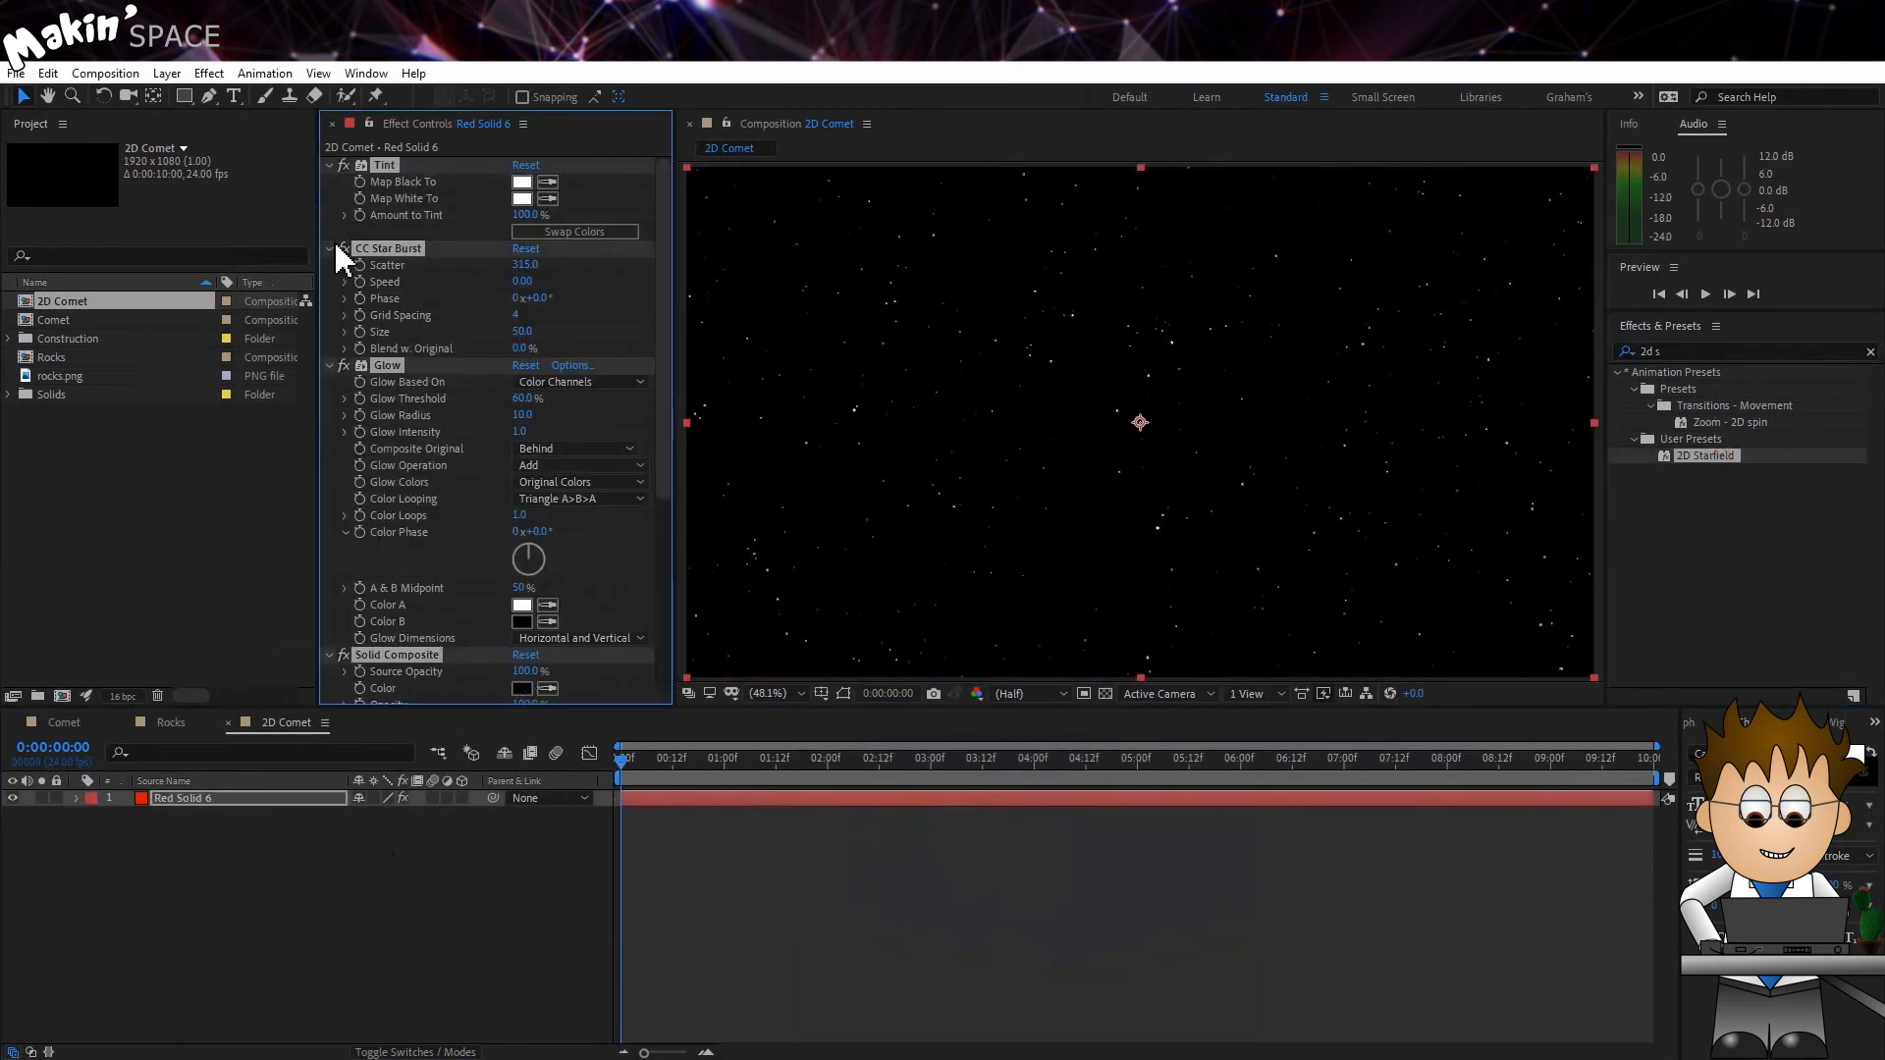
pyautogui.keyDown('ctrl'); pyautogui.click(331, 165); pyautogui.keyUp('ctrl')
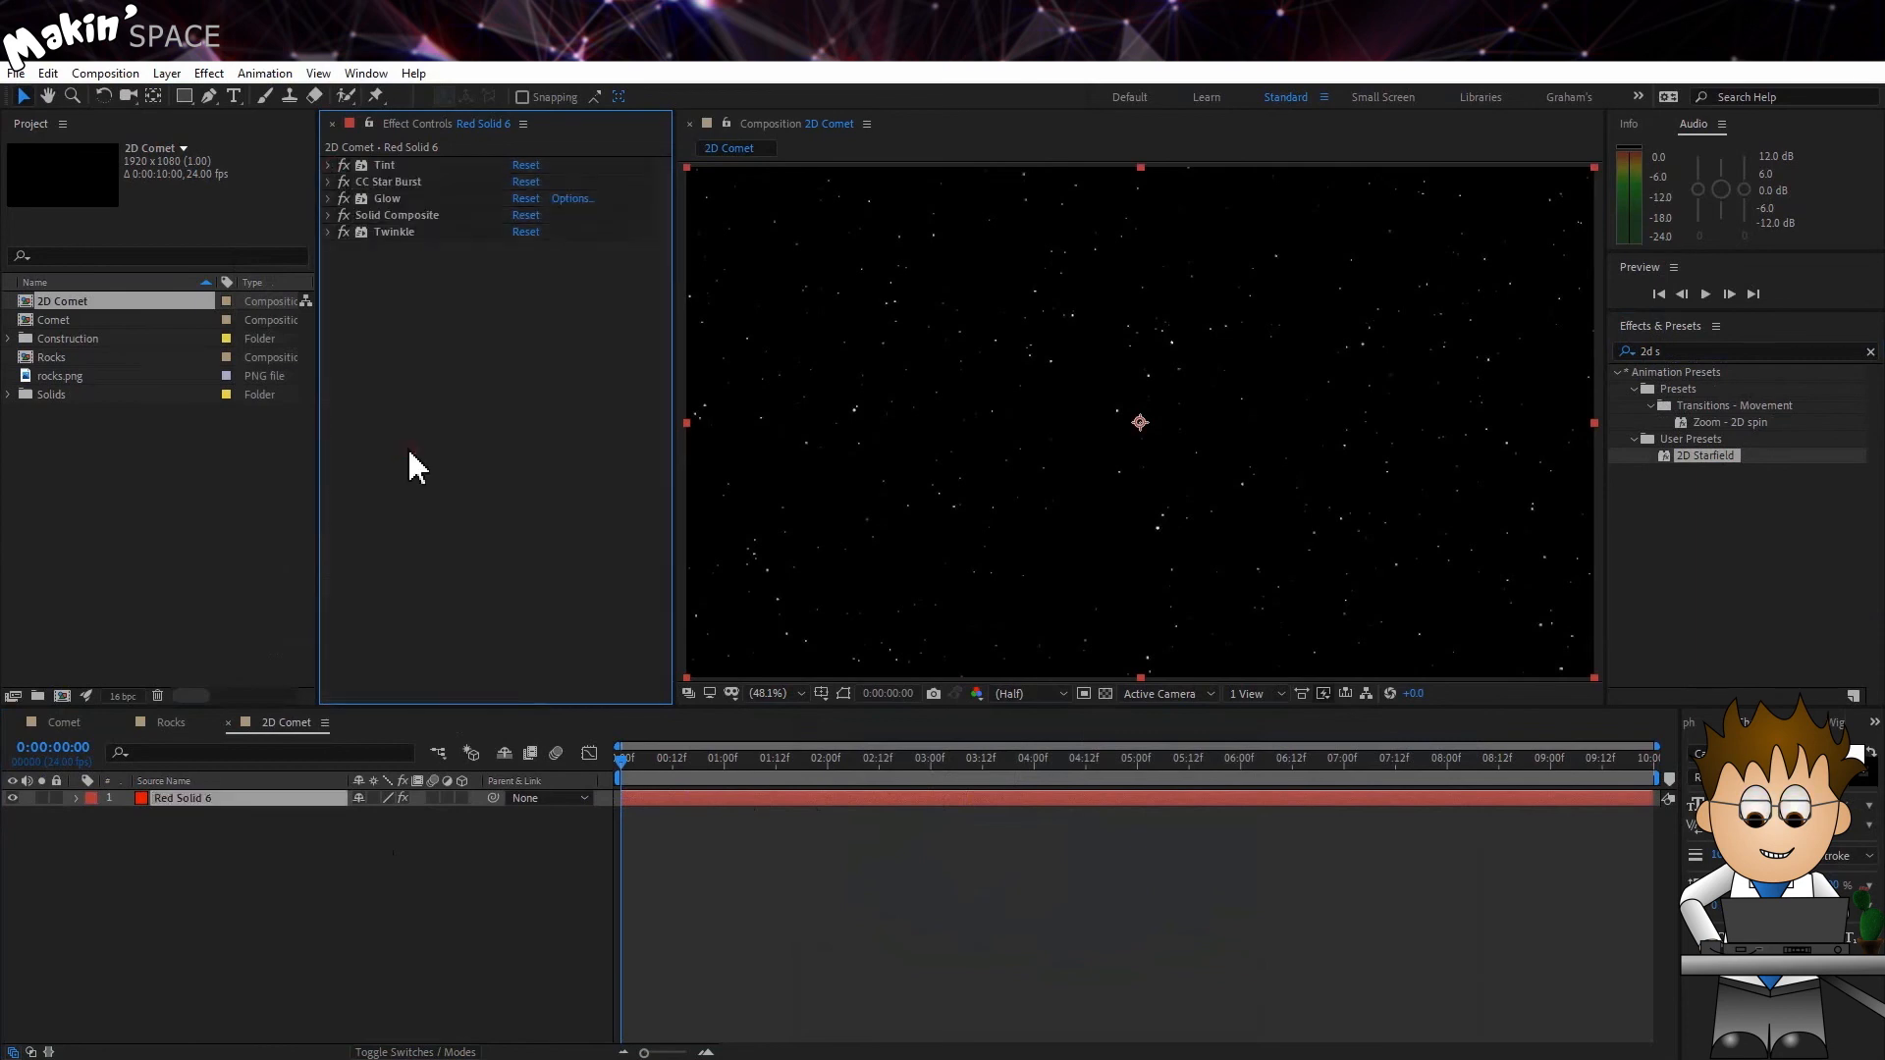
# Add a black solid above the starfield and draw a large, roughly centred elliptical mask on it.
pyautogui.click(167, 74)
pyautogui.moveTo(420, 98)
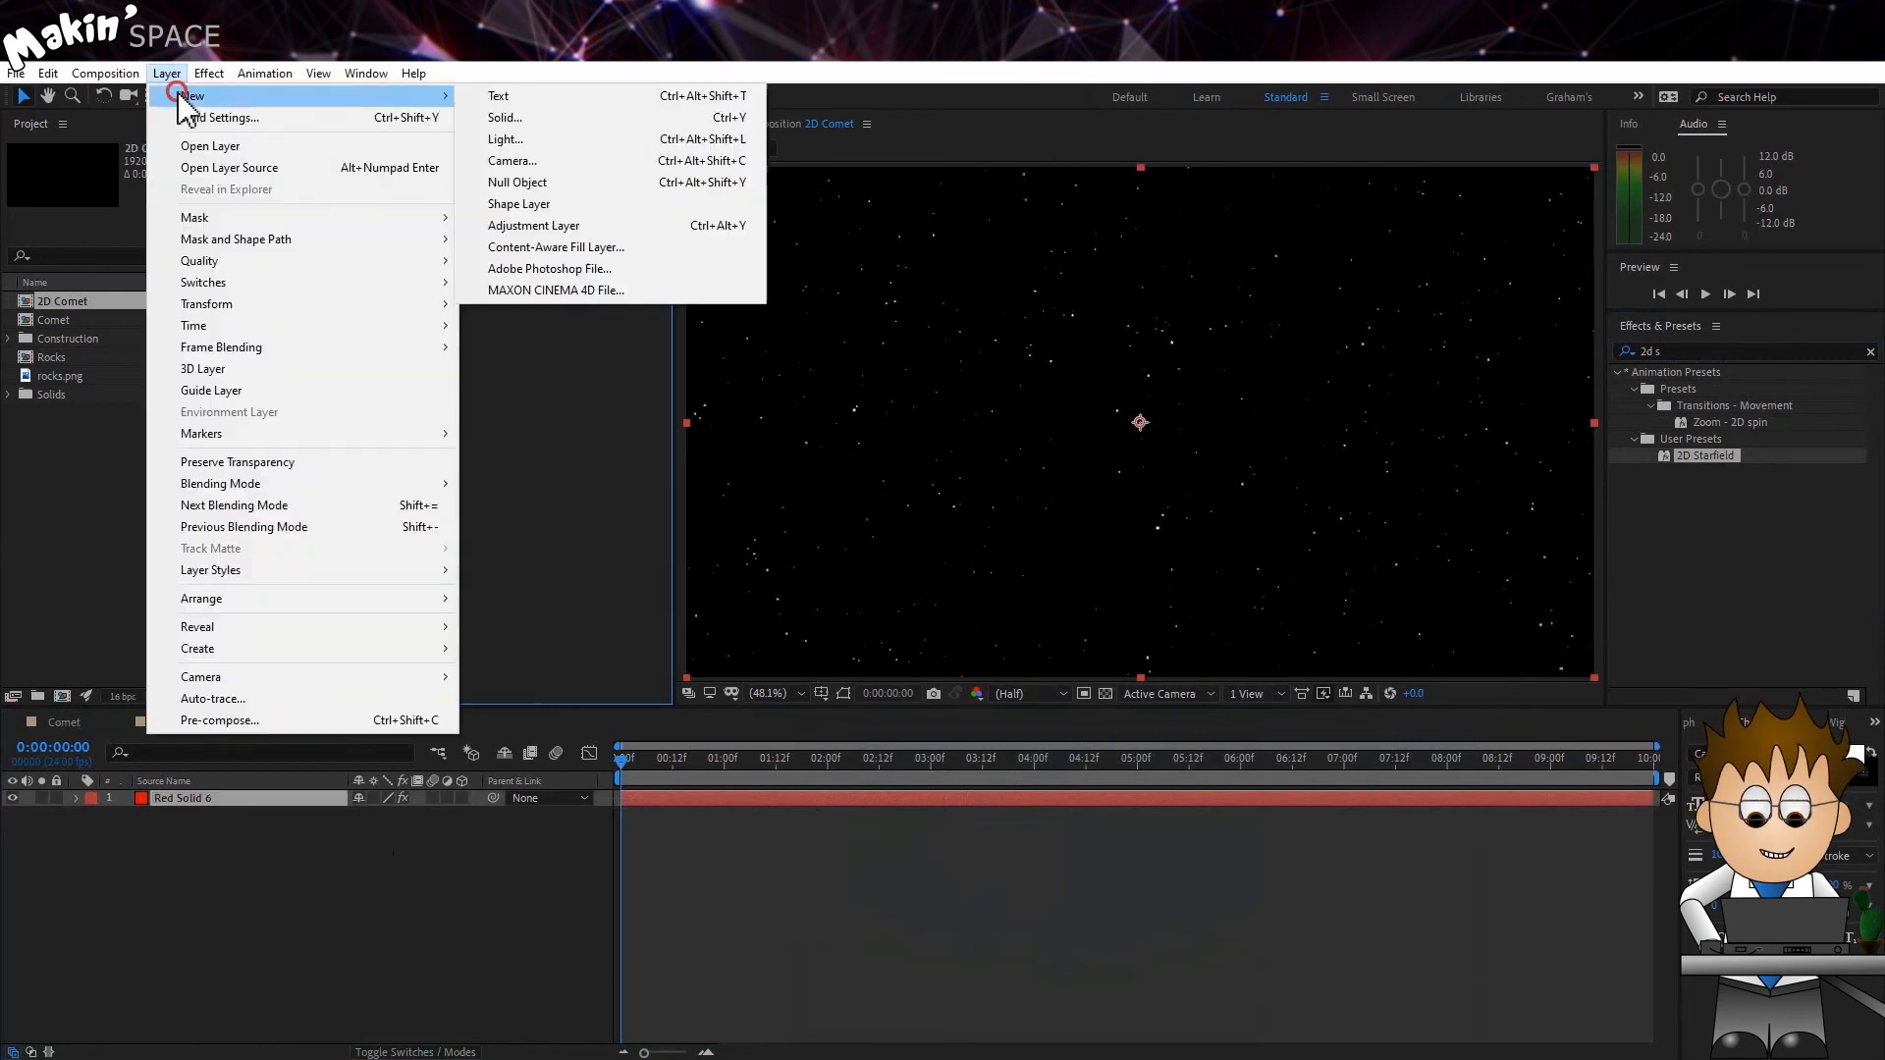
pyautogui.click(509, 120)
pyautogui.click(451, 597)
pyautogui.moveTo(687, 634); pyautogui.dragTo(636, 778)
pyautogui.click(1060, 525)
pyautogui.click(553, 656)
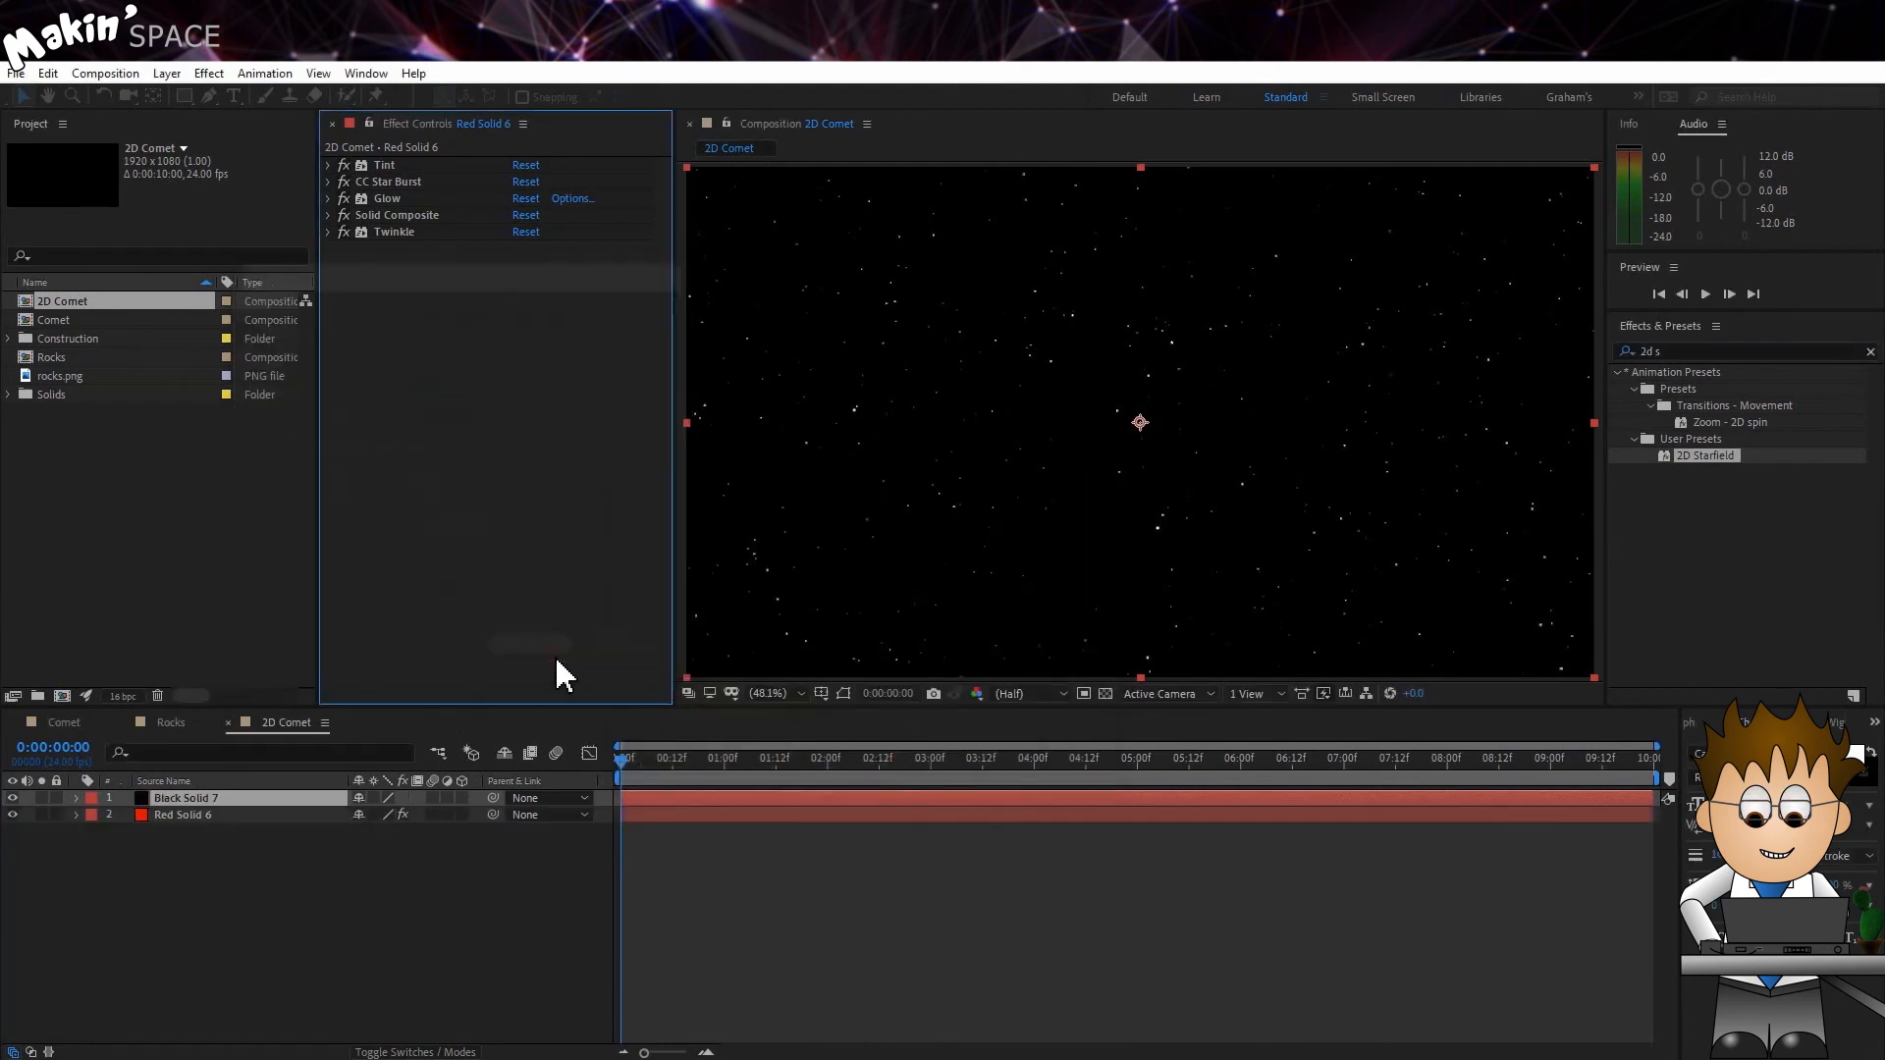
pyautogui.moveTo(184, 95); pyautogui.dragTo(302, 137)
pyautogui.moveTo(809, 274); pyautogui.dragTo(1481, 633)
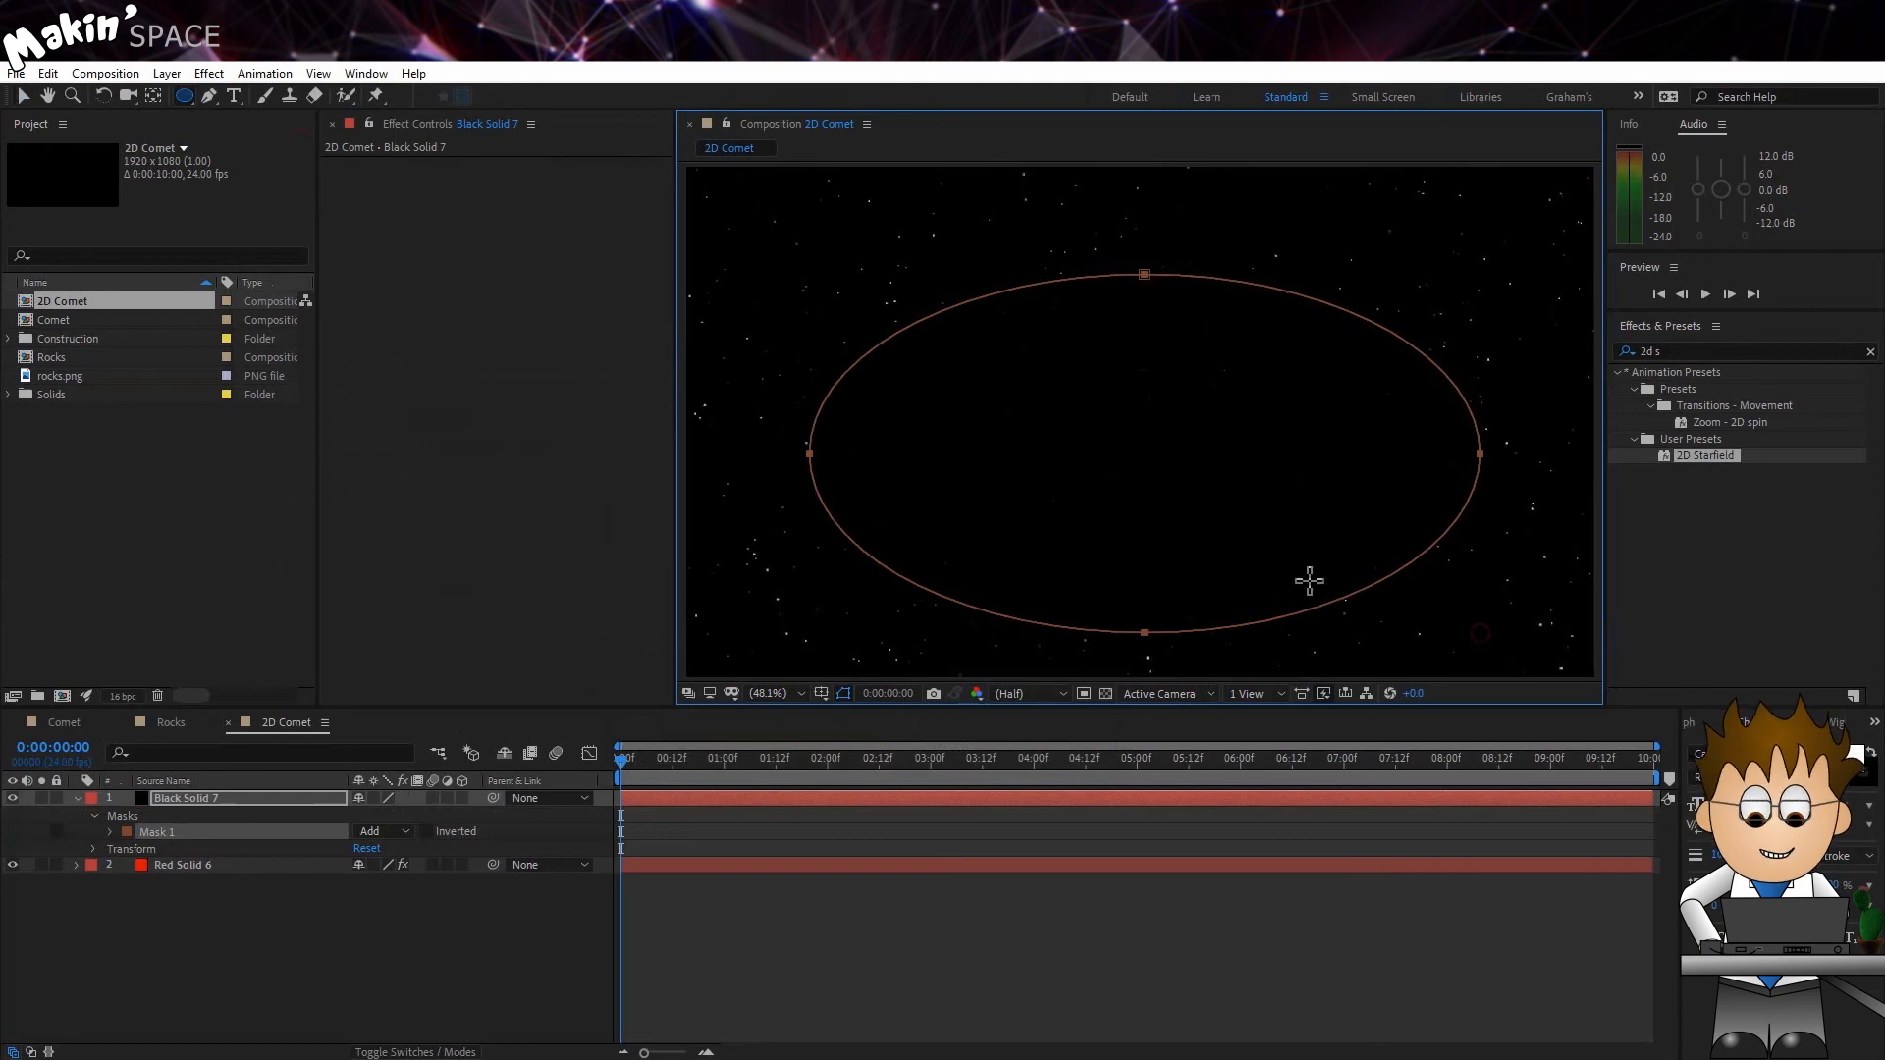
# Apply the Vegas effect to the black solid, hide the mask outlines and set Stroke to Mask/Path.
pyautogui.click(209, 74)
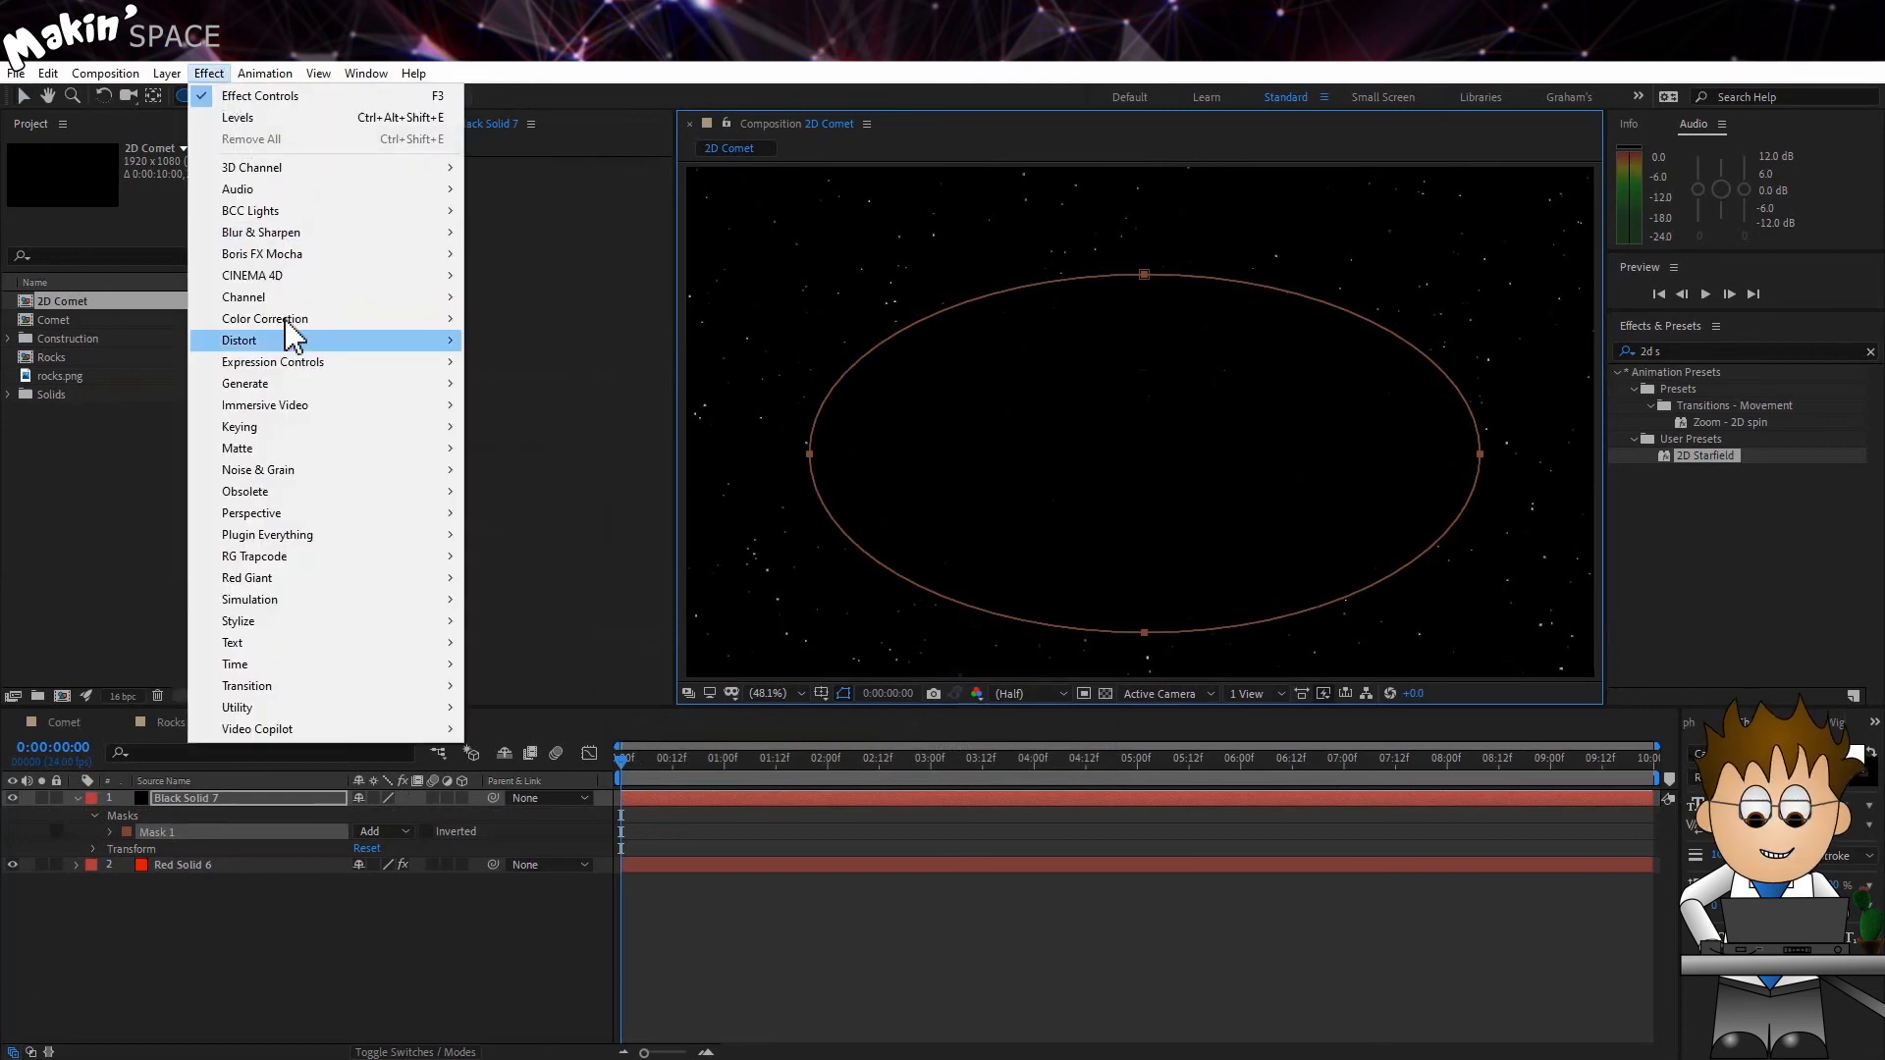
pyautogui.moveTo(334, 389)
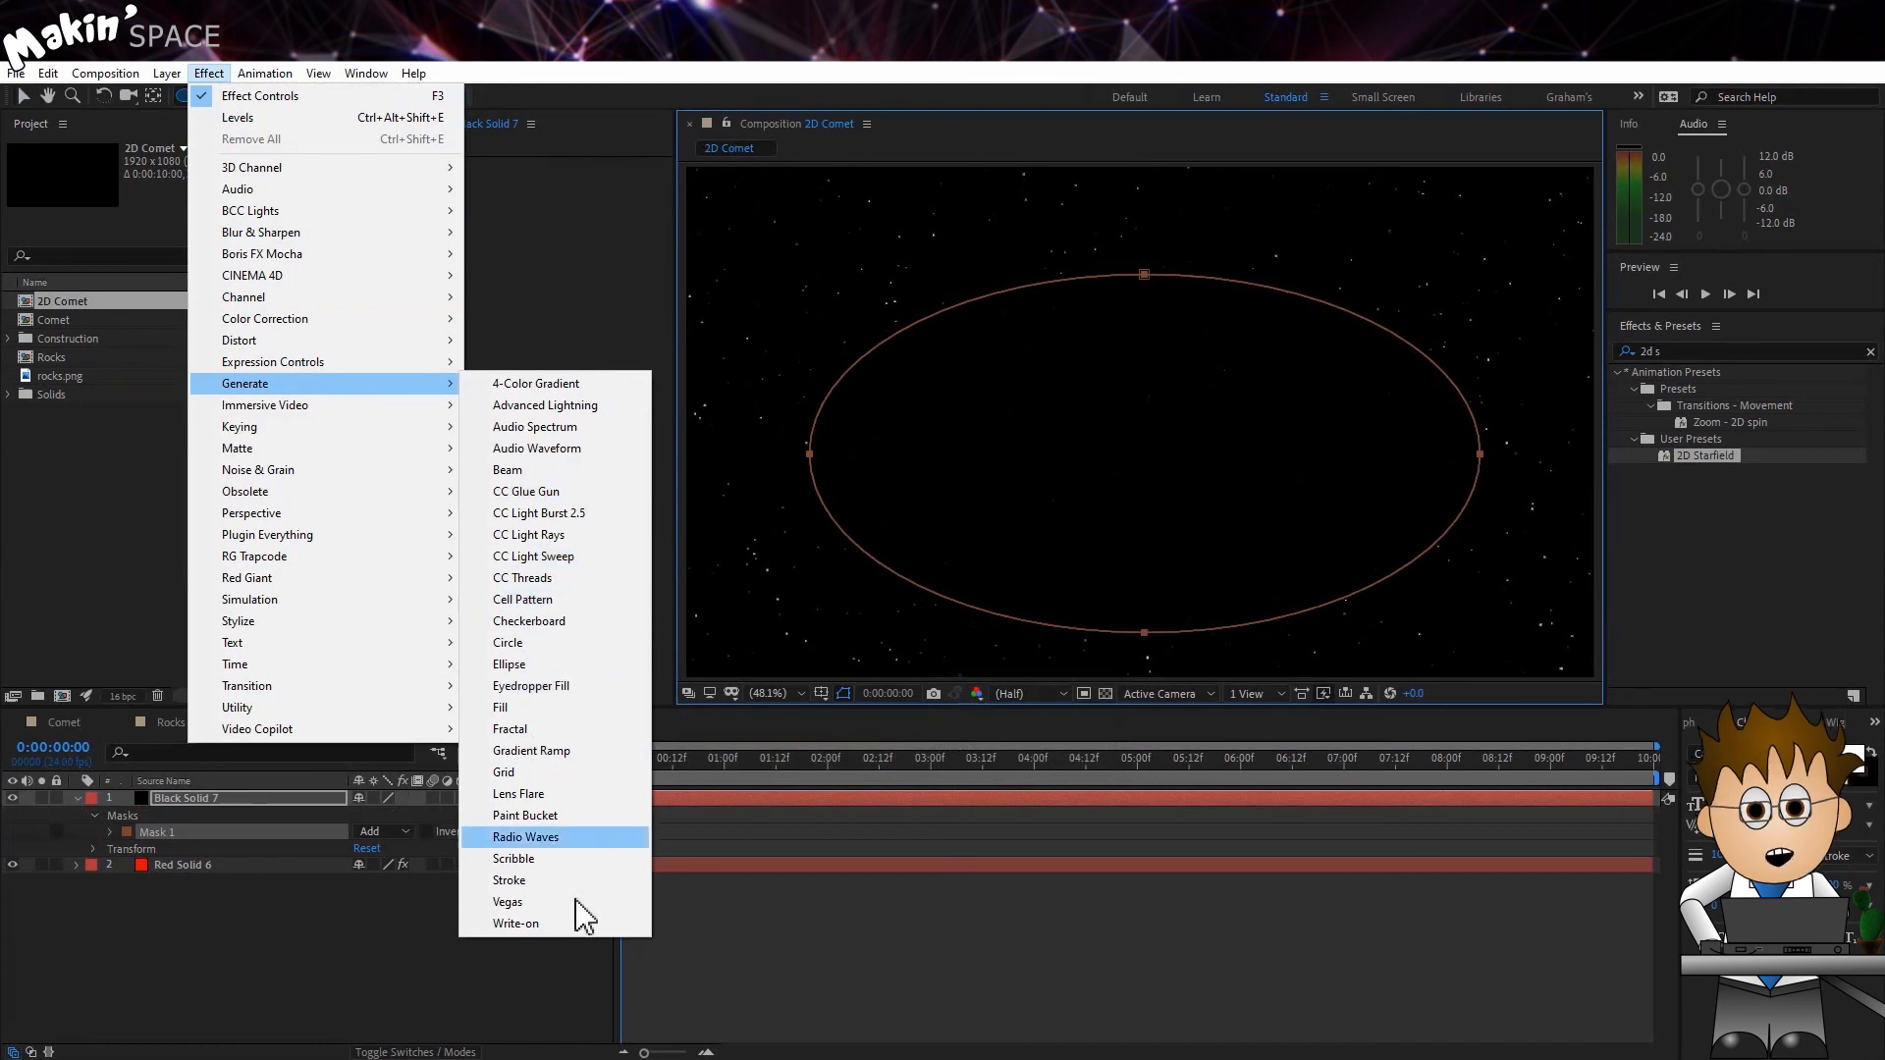
pyautogui.click(508, 902)
pyautogui.click(844, 693)
pyautogui.click(551, 181)
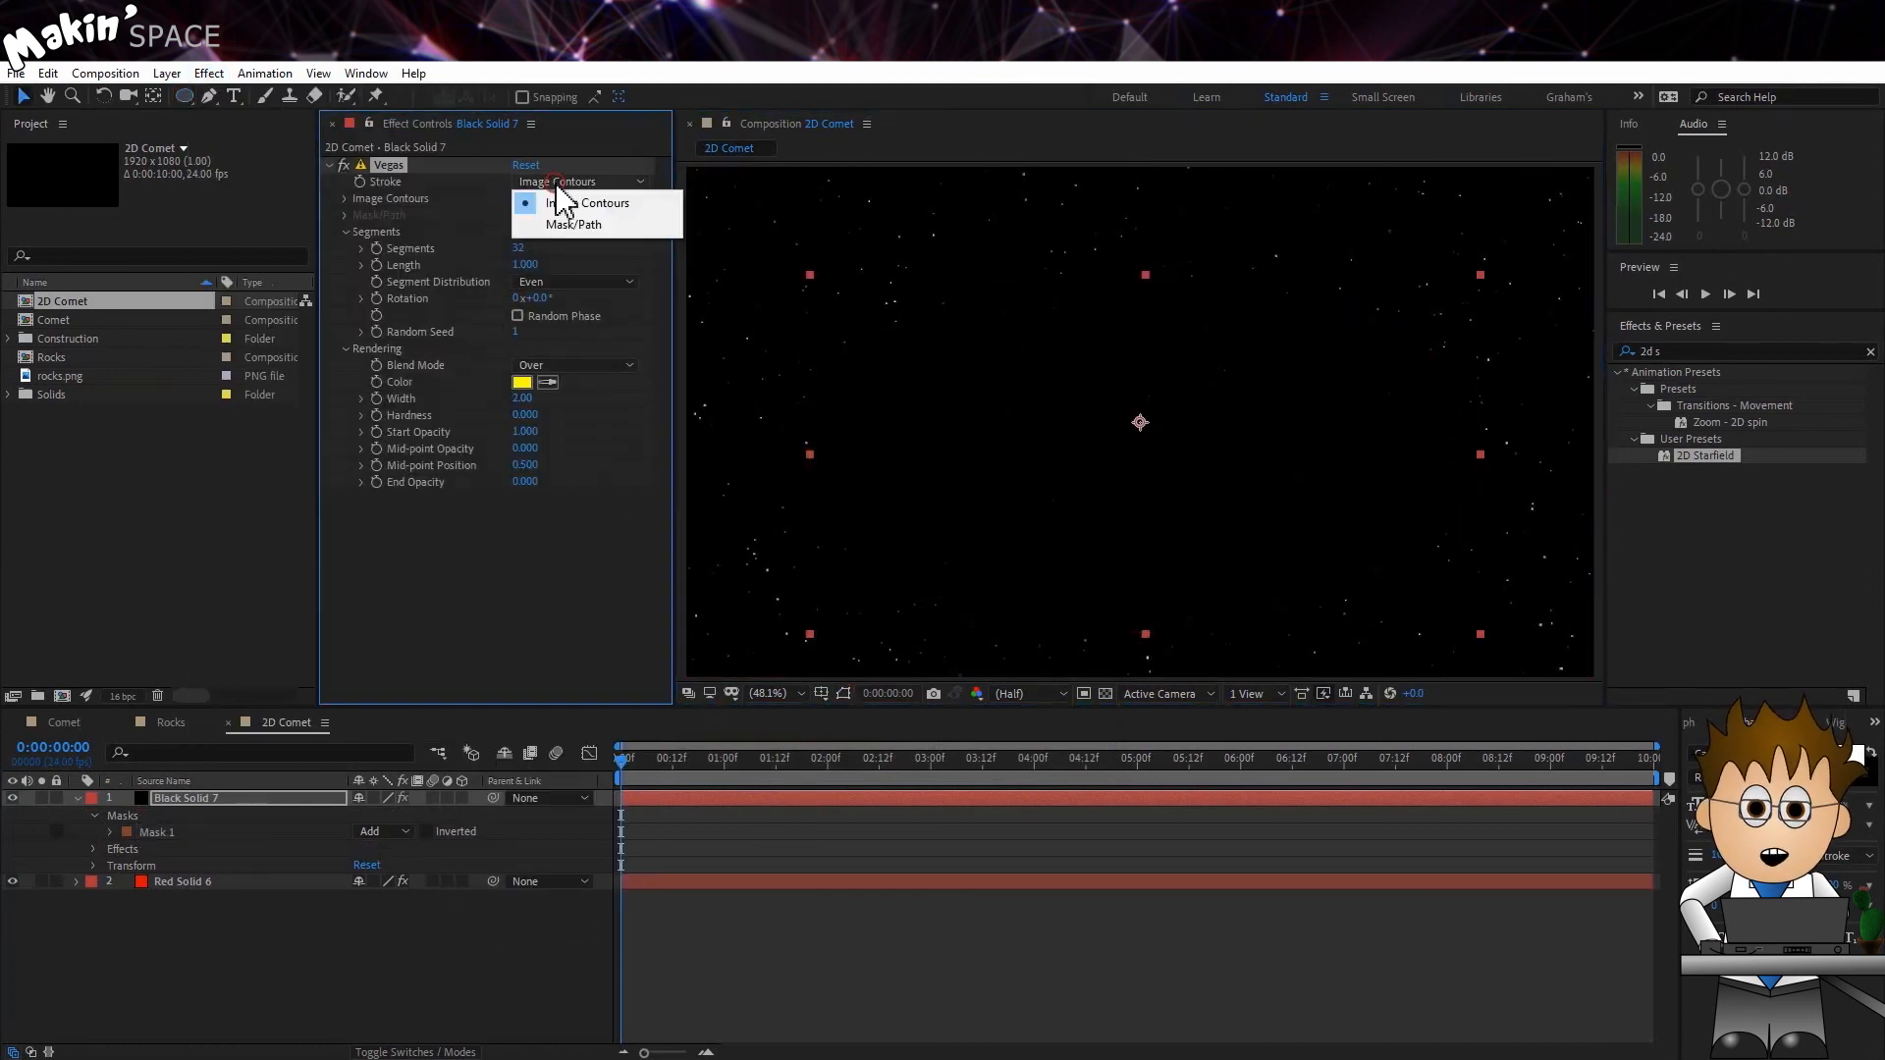
pyautogui.click(589, 232)
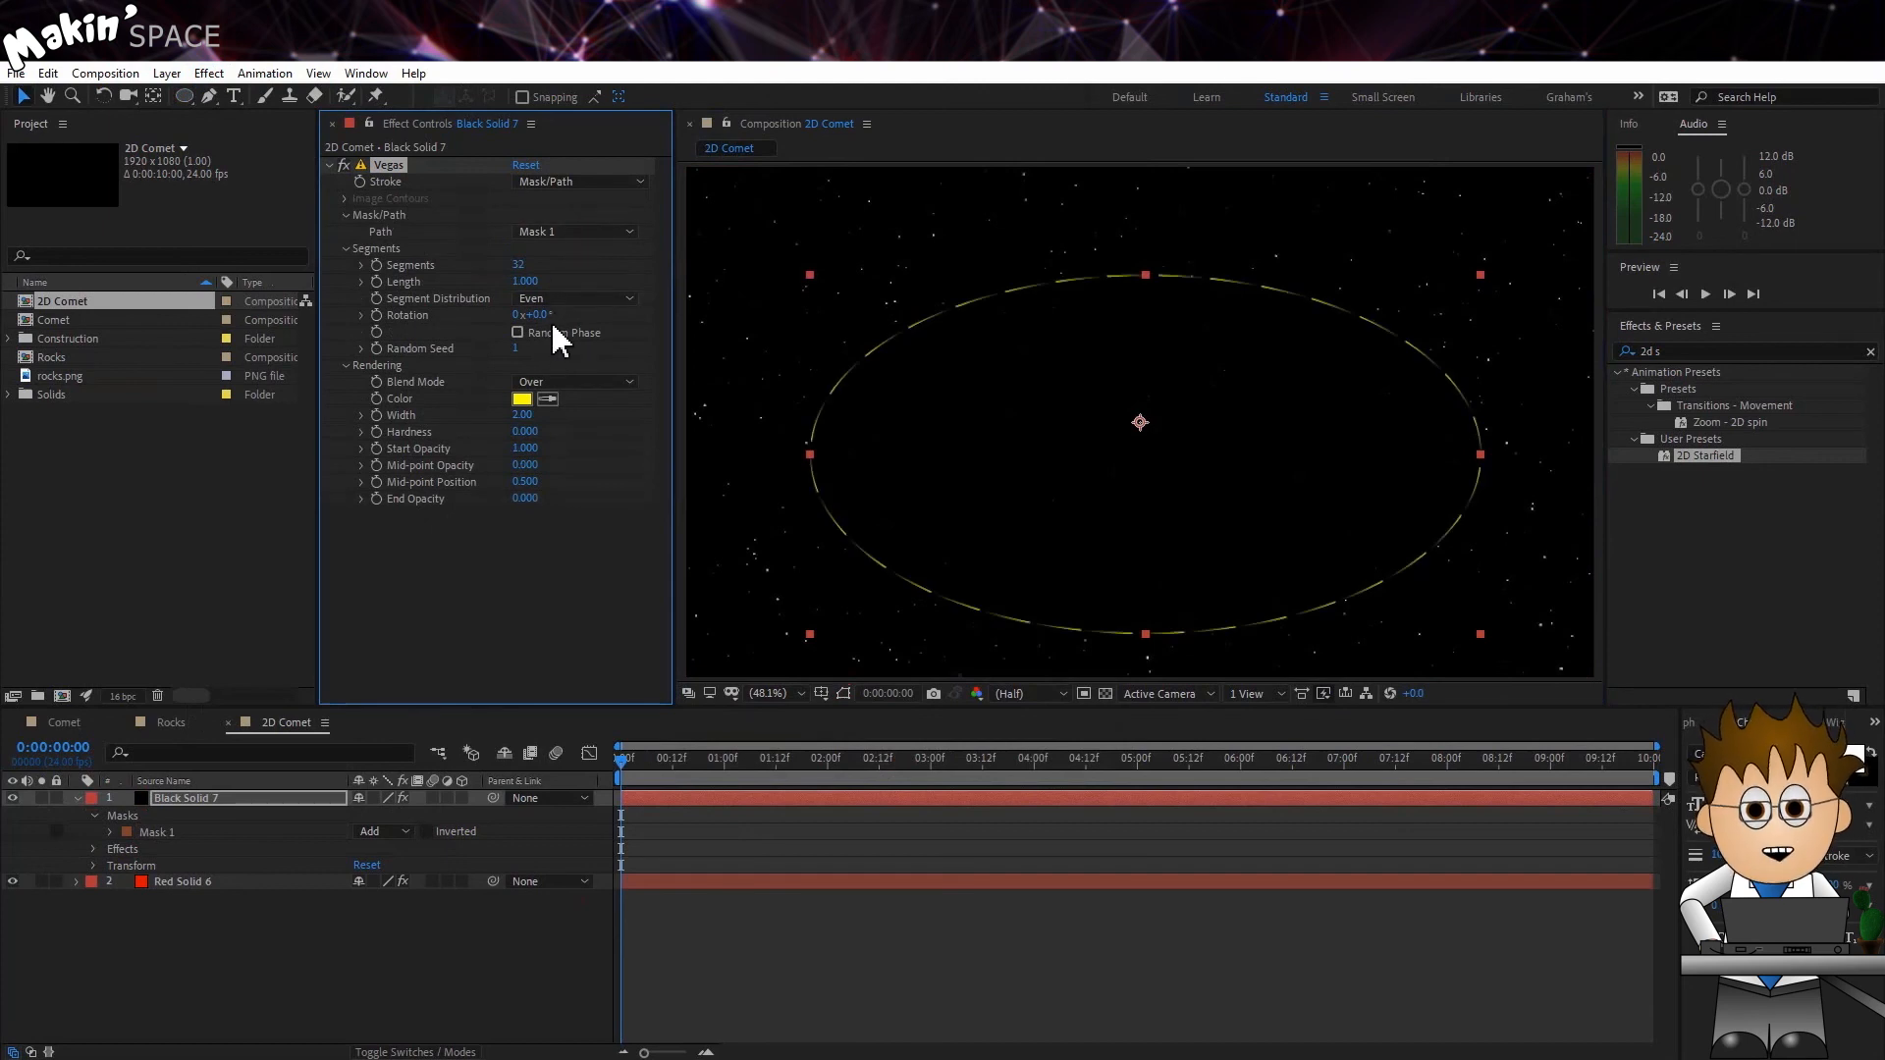
# Set the Vegas effect's Segments to 1 and Length to 0.07.
pyautogui.click(519, 265)
pyautogui.write('1')
pyautogui.press('Return')
pyautogui.click(526, 282)
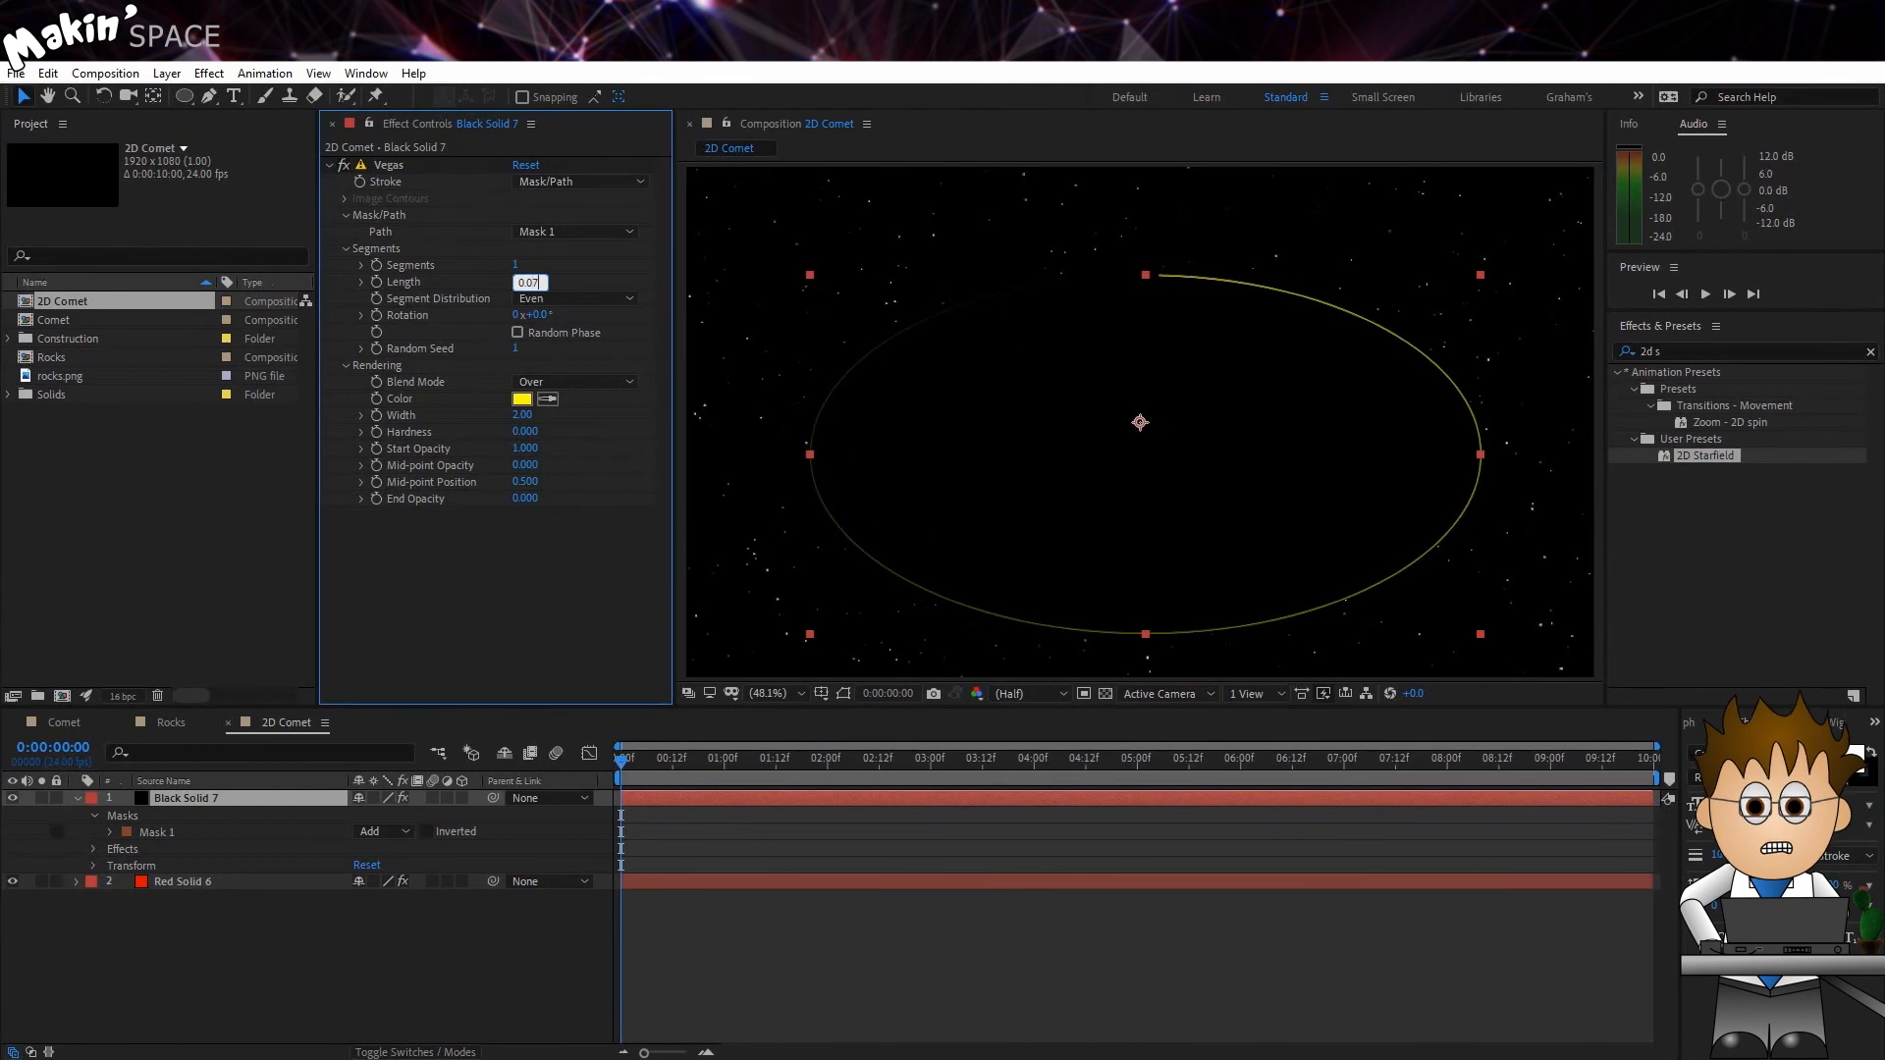
pyautogui.press('Return')
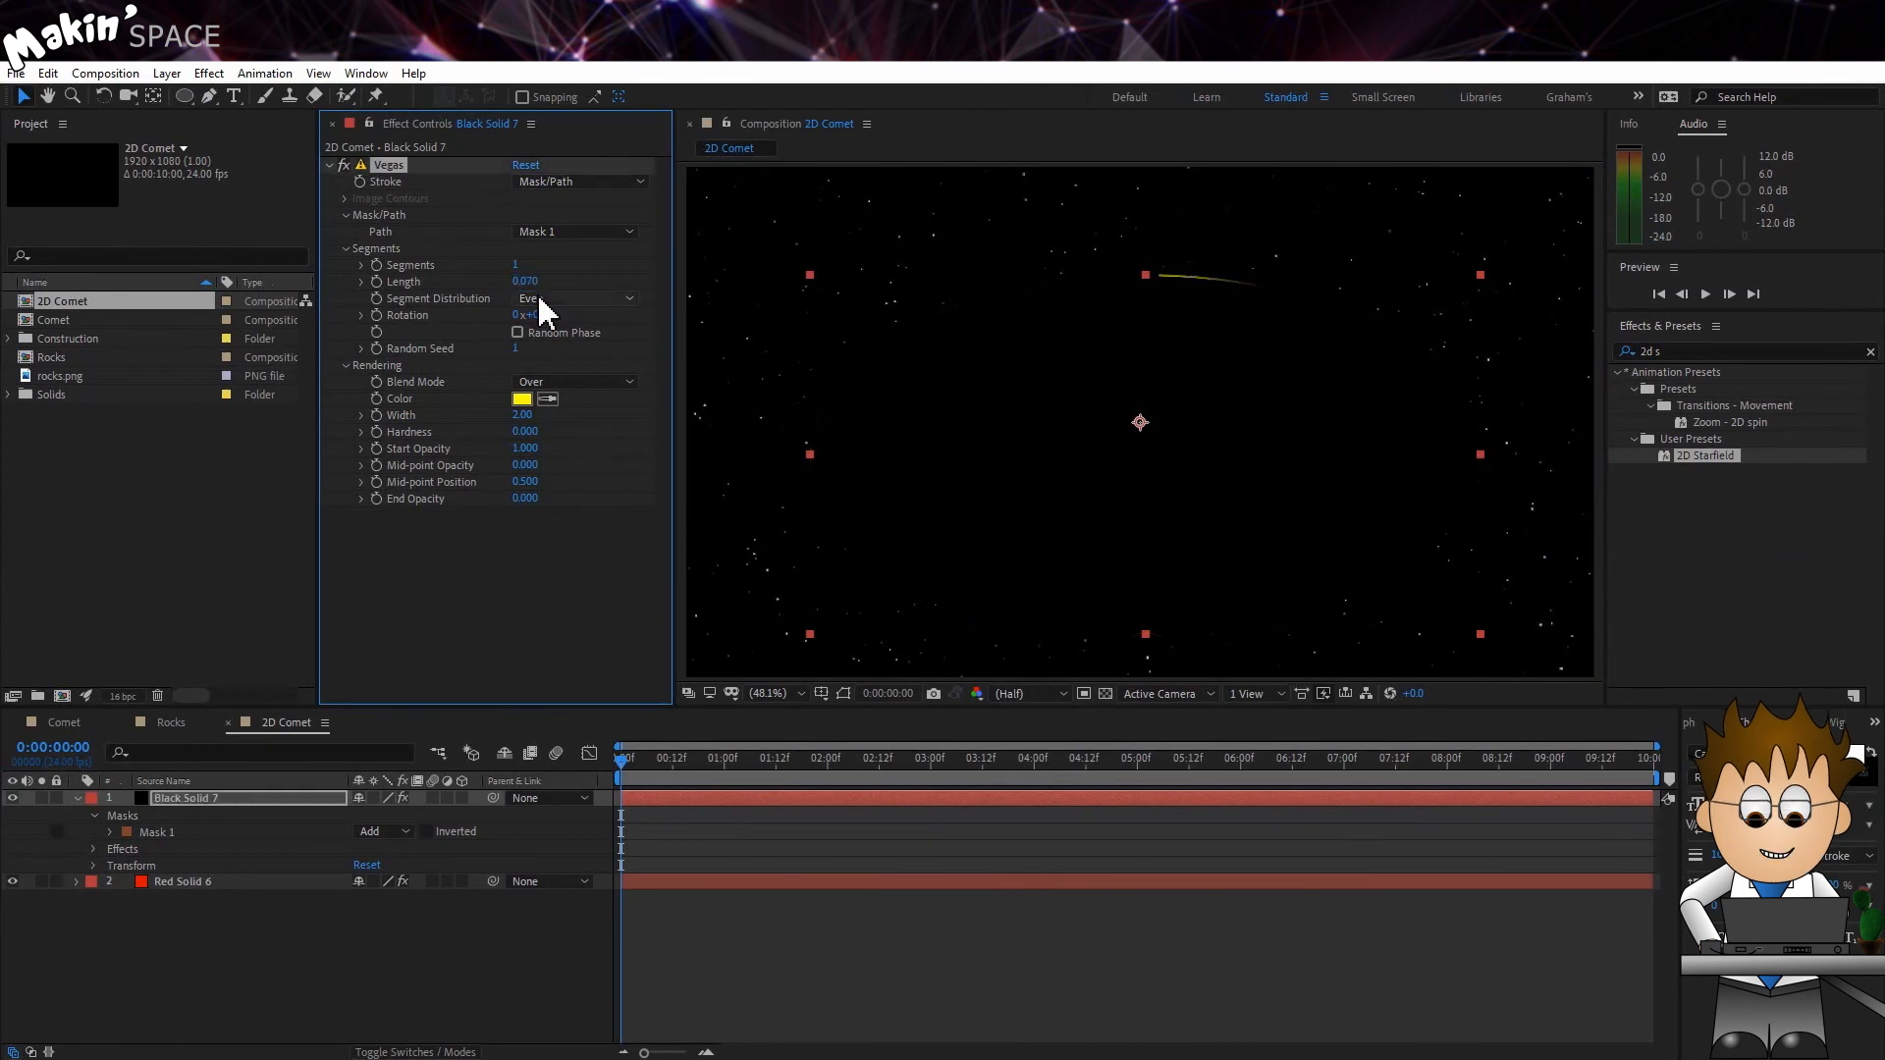
# Set the Vegas Blend Mode to Transparent and its Color to white (FFFFFF).
pyautogui.click(599, 379)
pyautogui.click(606, 403)
pyautogui.click(522, 399)
pyautogui.moveTo(697, 538); pyautogui.dragTo(565, 481)
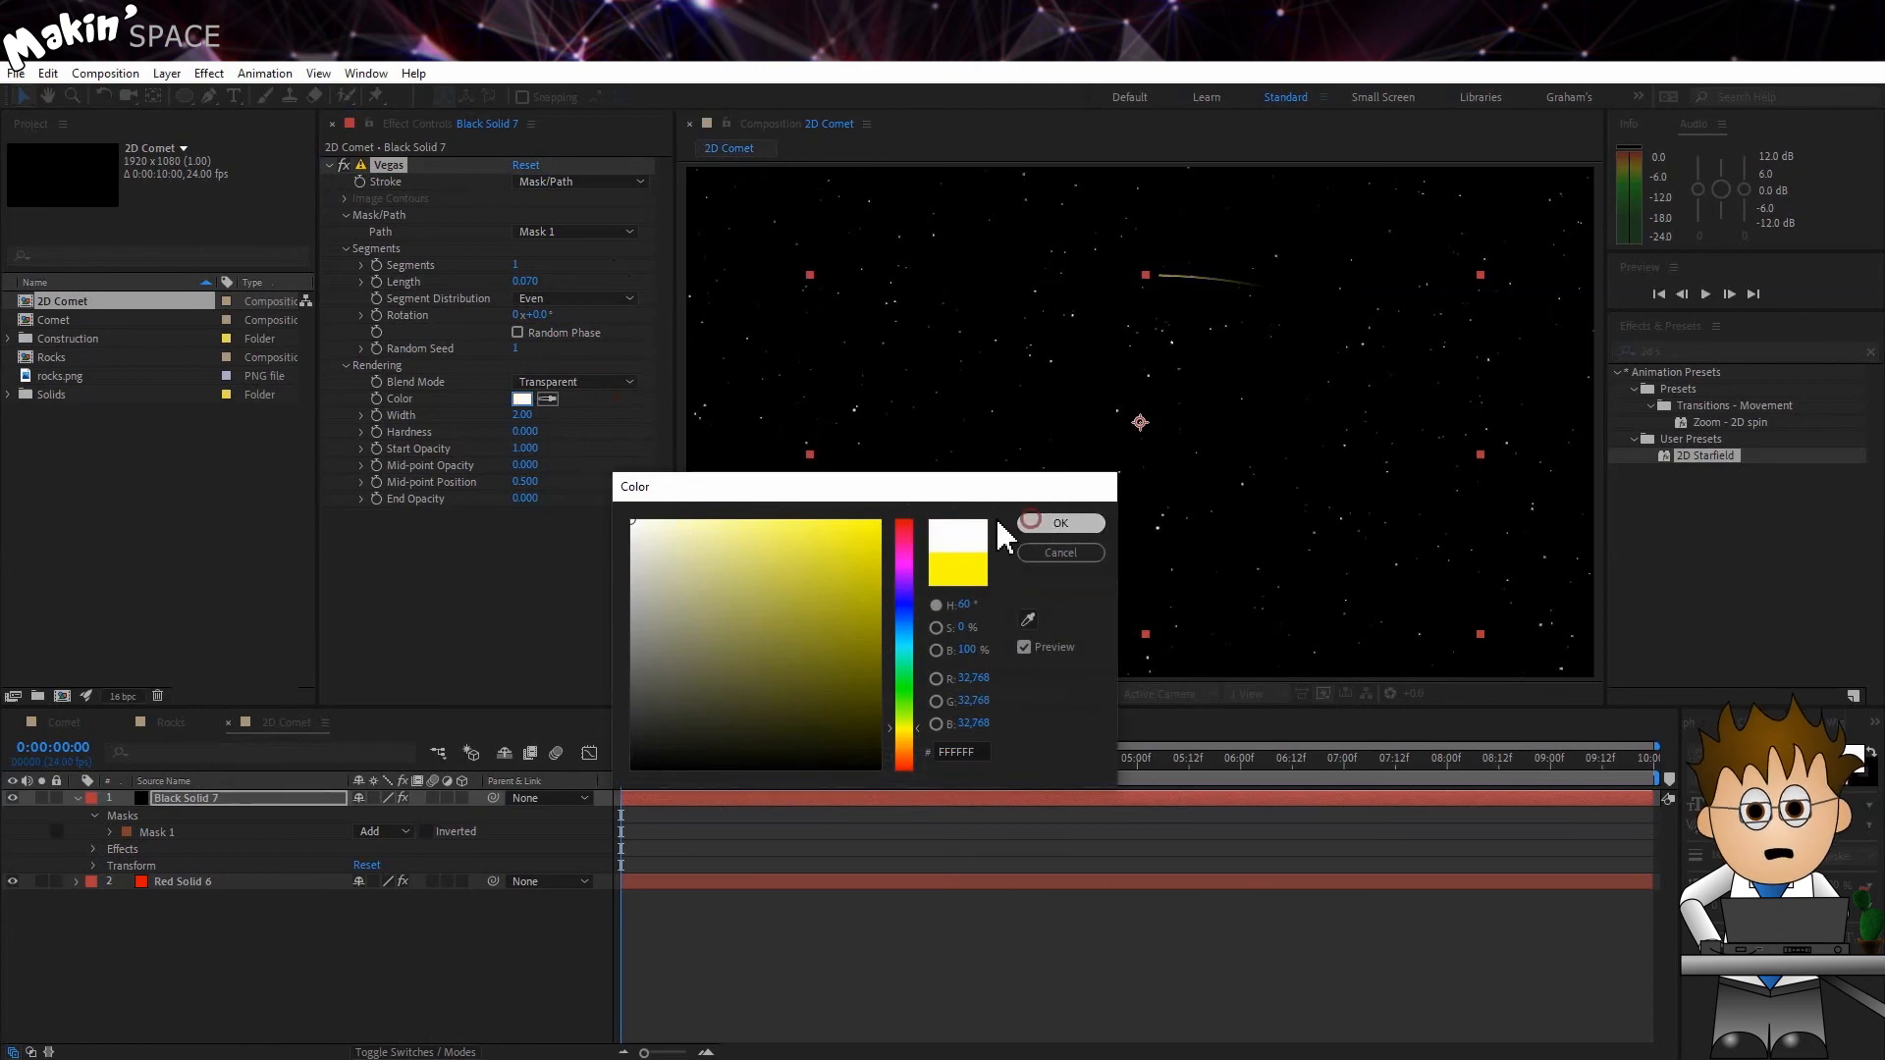
pyautogui.click(1042, 523)
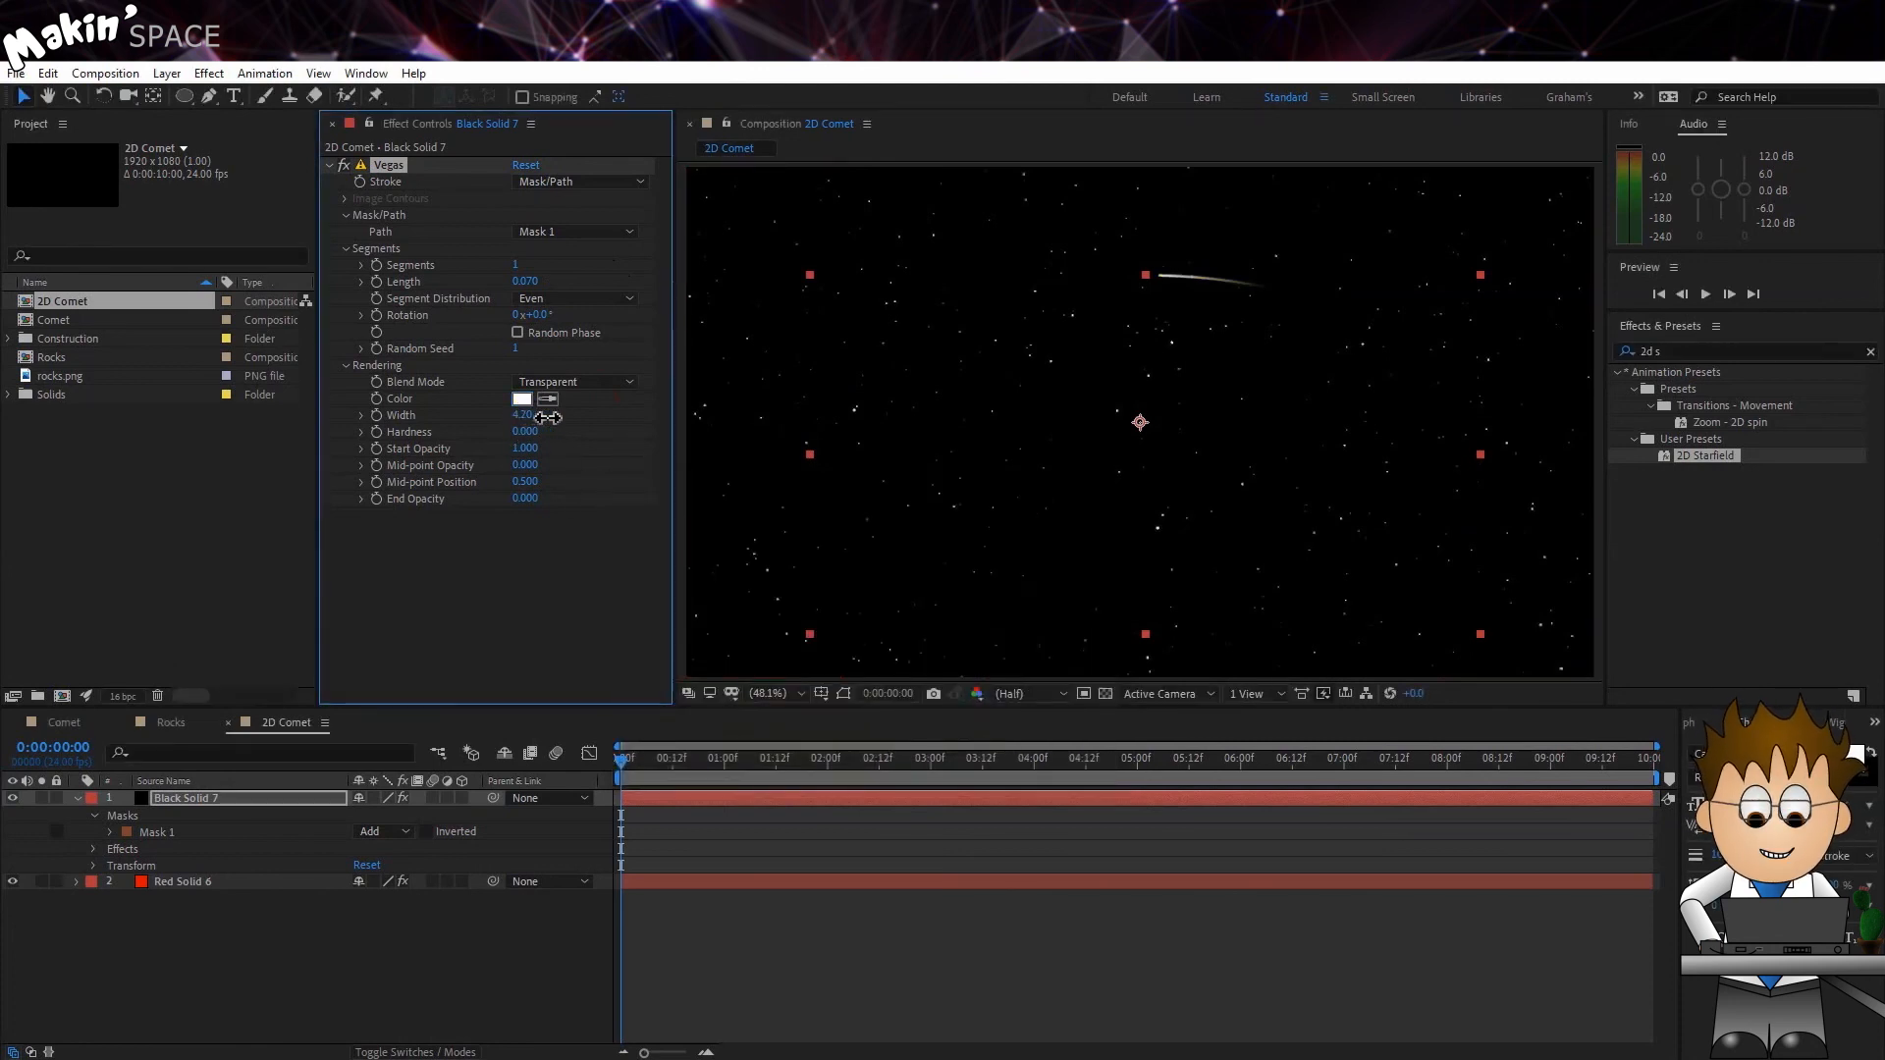
# Increase the Vegas stroke's Width to 9.40 and adjust its Rotation to move the streak along the ellipse.
pyautogui.moveTo(582, 420); pyautogui.dragTo(598, 420)
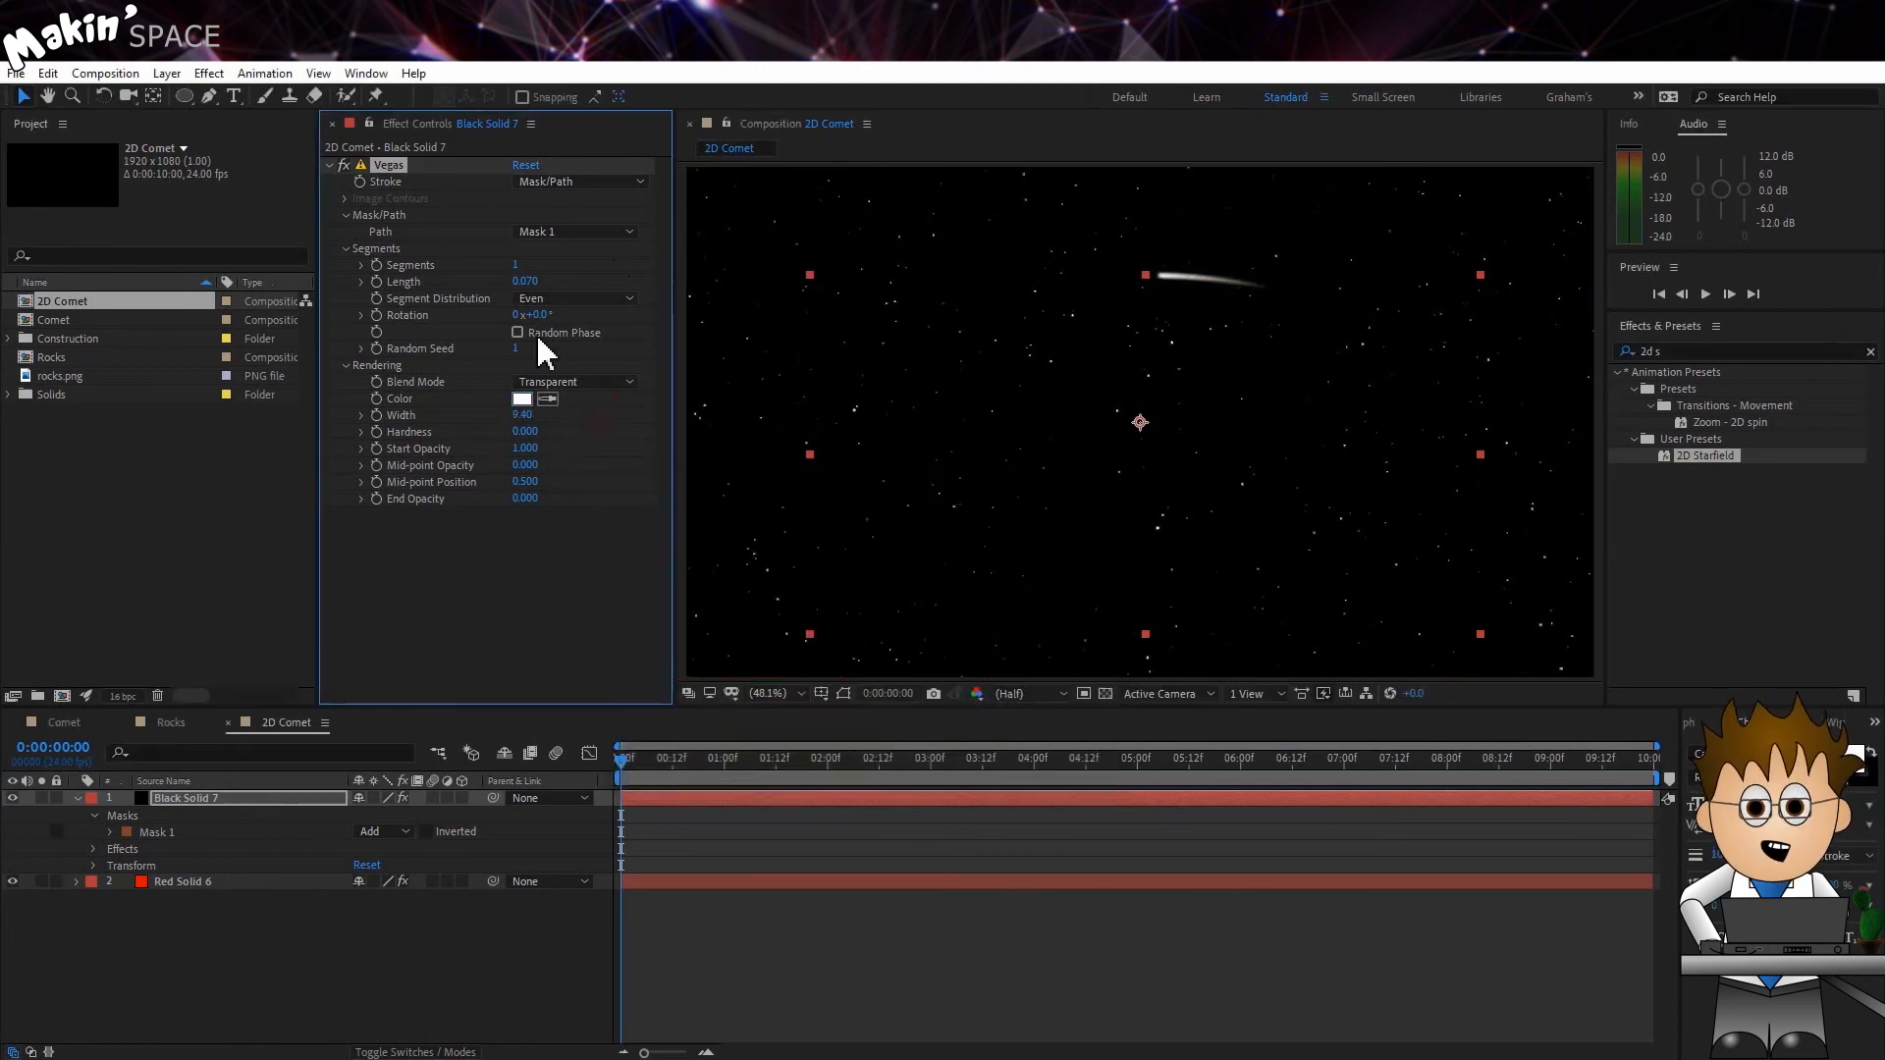
pyautogui.moveTo(535, 316)
pyautogui.mouseDown()
pyautogui.moveTo(495, 319)
pyautogui.moveTo(574, 324)
pyautogui.moveTo(503, 329)
pyautogui.mouseUp()
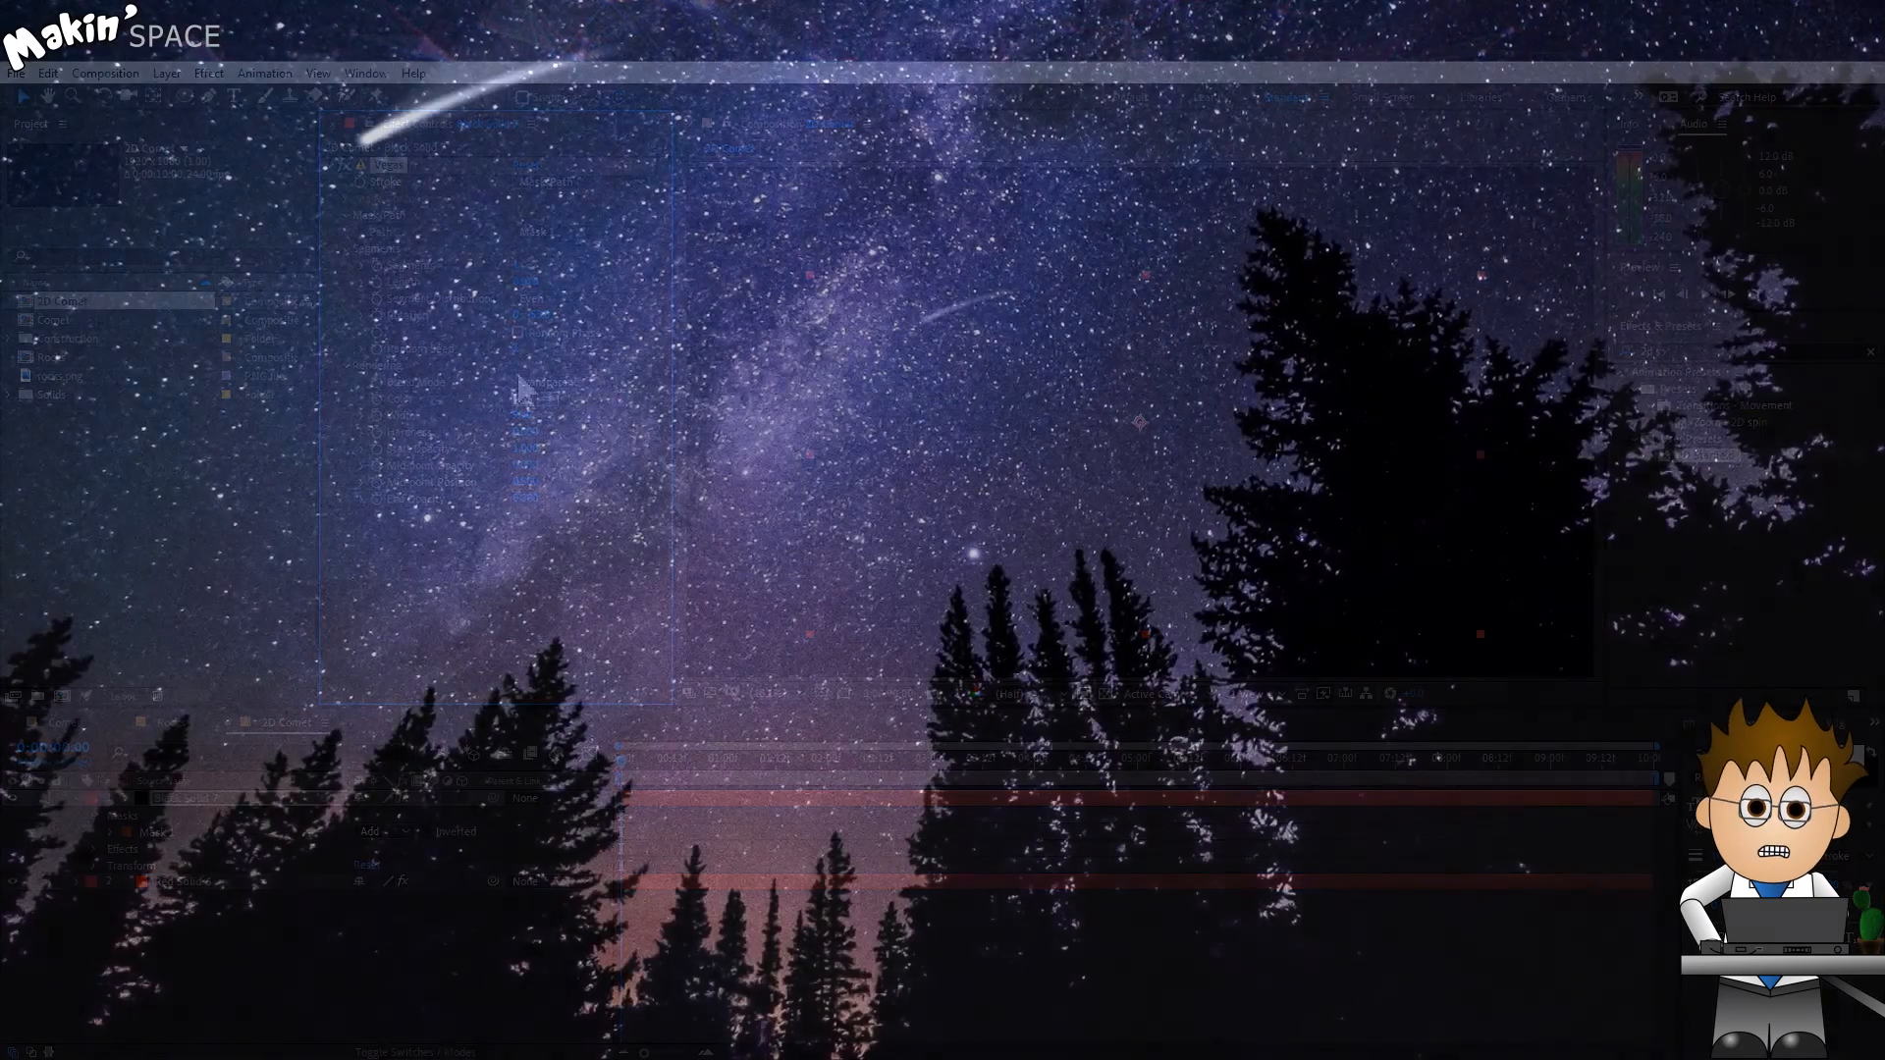